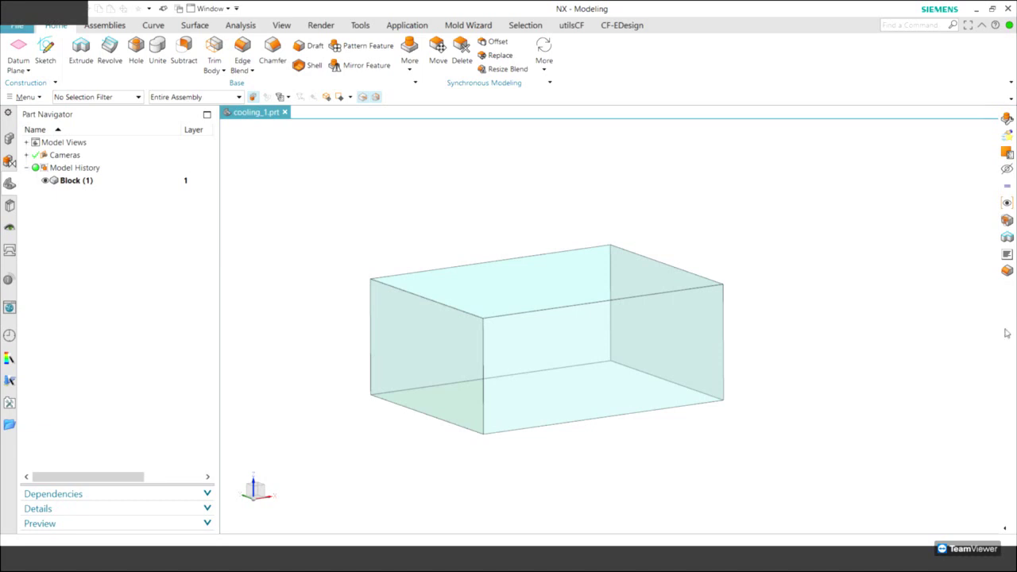
Open About NX from the Help menu, highlight version 1911, then close the Information window
left_click(27, 97)
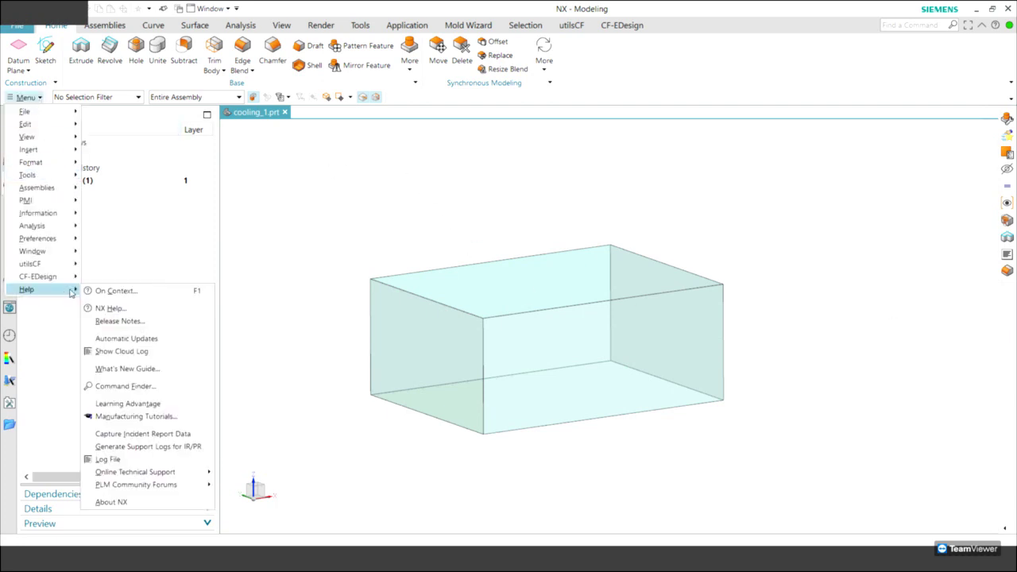
left_click(124, 503)
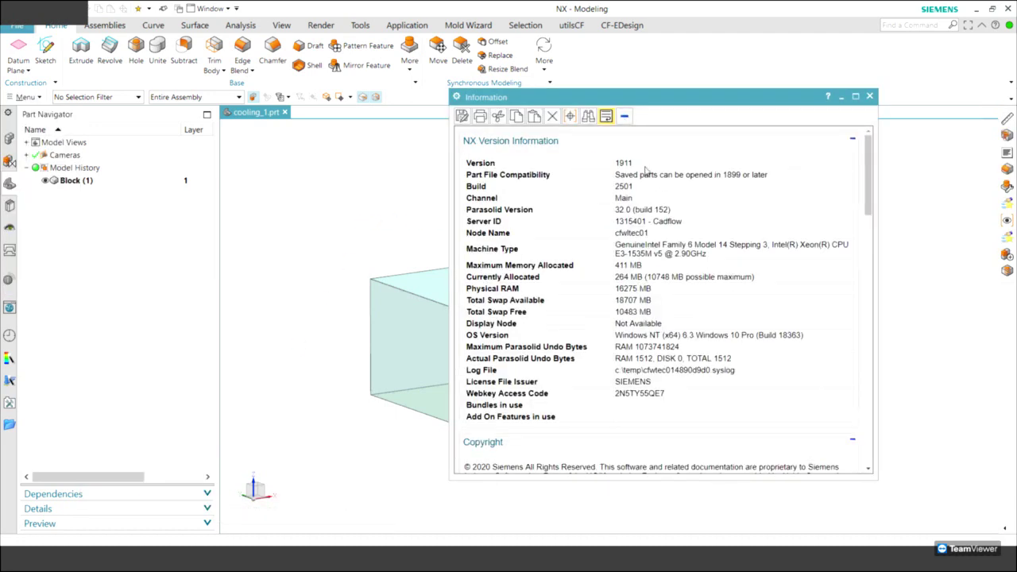
left_click_drag(644, 164, 615, 165)
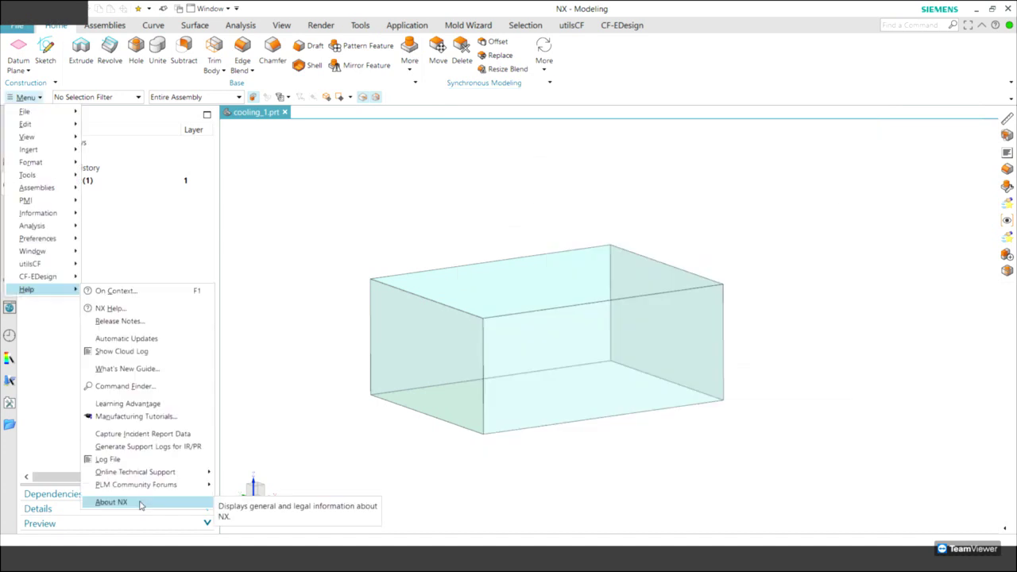
left_click(140, 505)
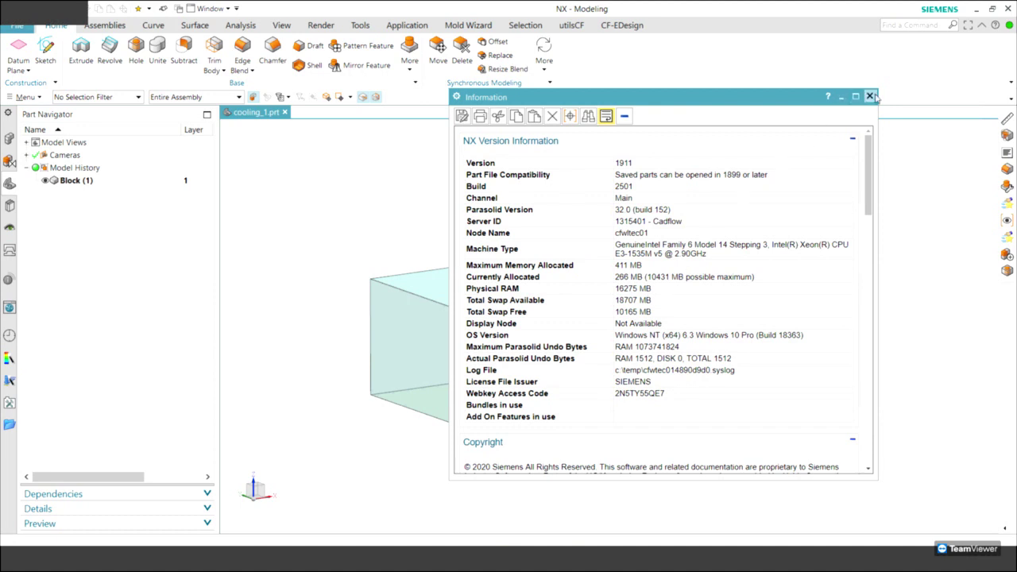
left_click(871, 96)
Switch to the Mold Wizard ribbon tab
left_click(470, 26)
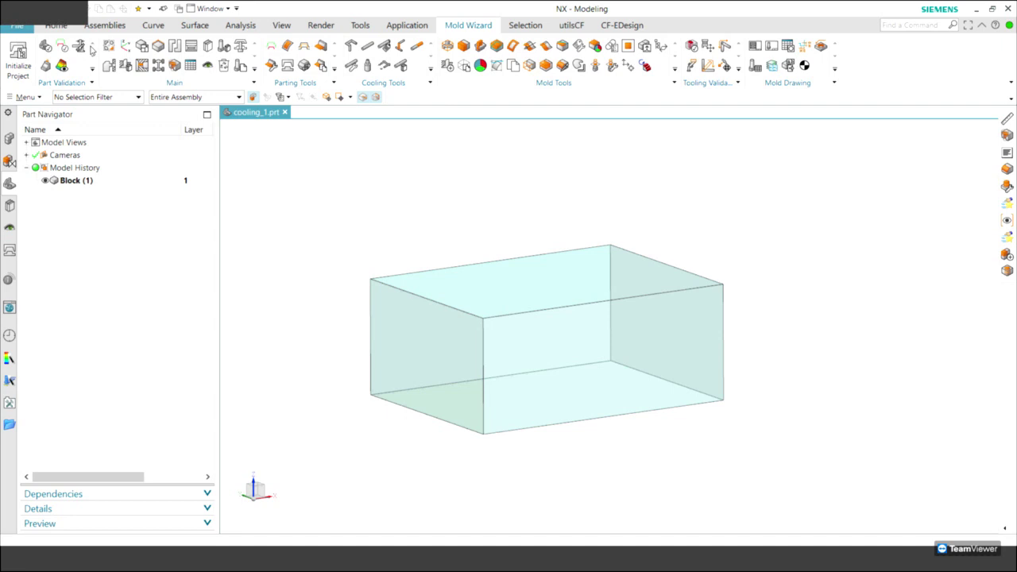
Create a datum plane on the block's bottom face, reversed inward and offset 70 mm
left_click(56, 25)
left_click(19, 46)
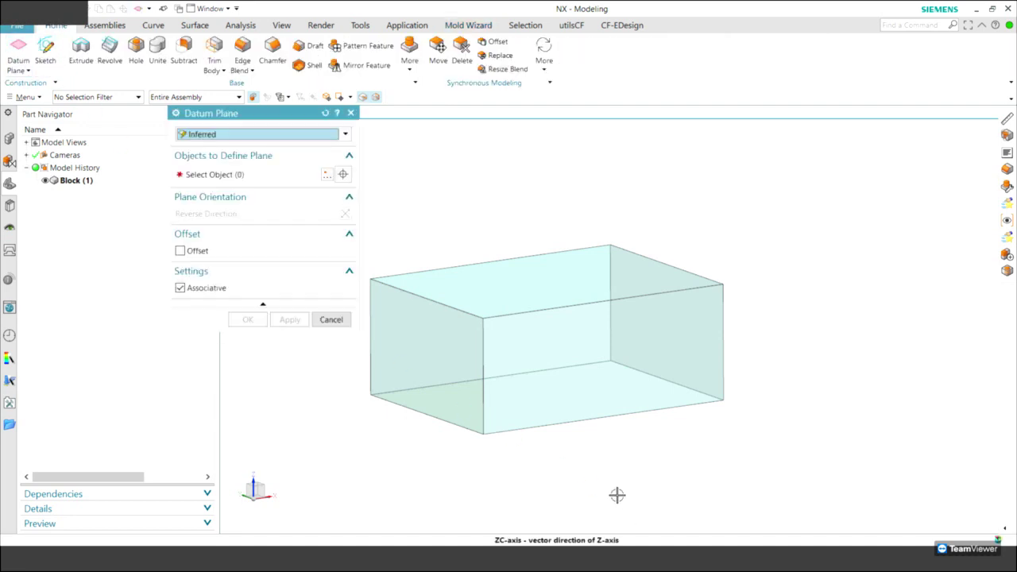
middle_click_drag(630, 511, 517, 404)
left_click(517, 404)
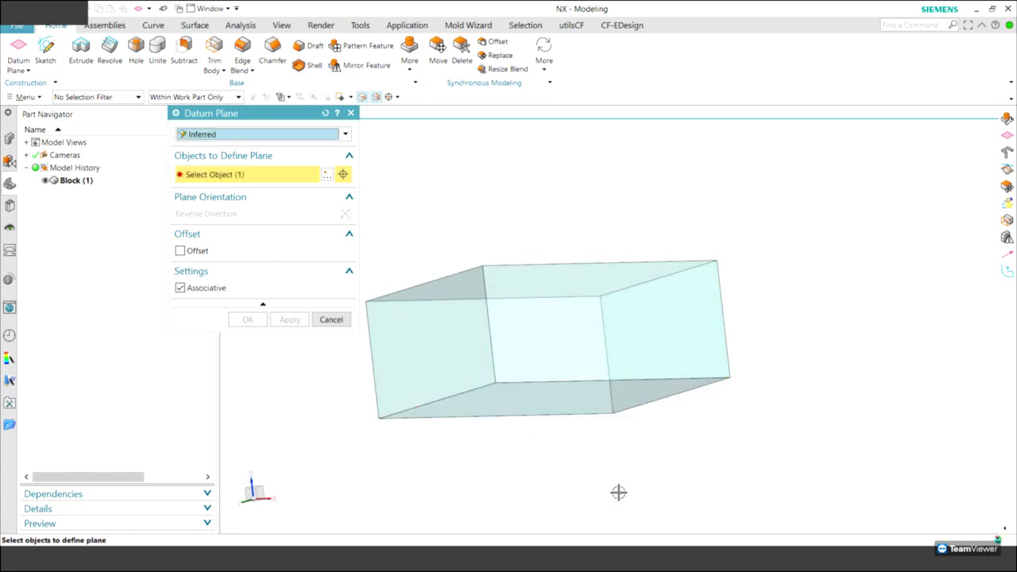
middle_click_drag(618, 490, 594, 497)
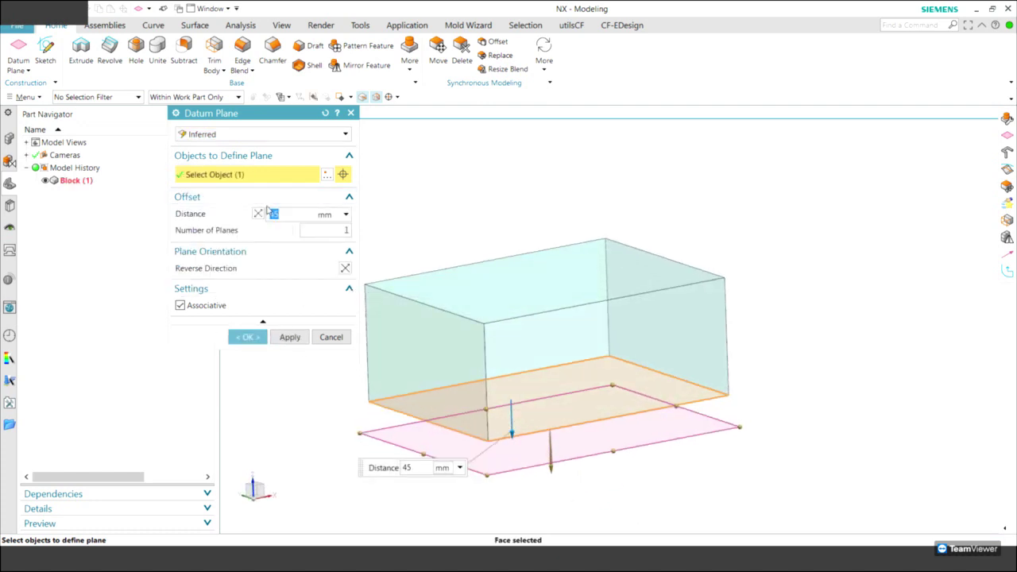
double_click(540, 390)
middle_click_drag(541, 389, 522, 363)
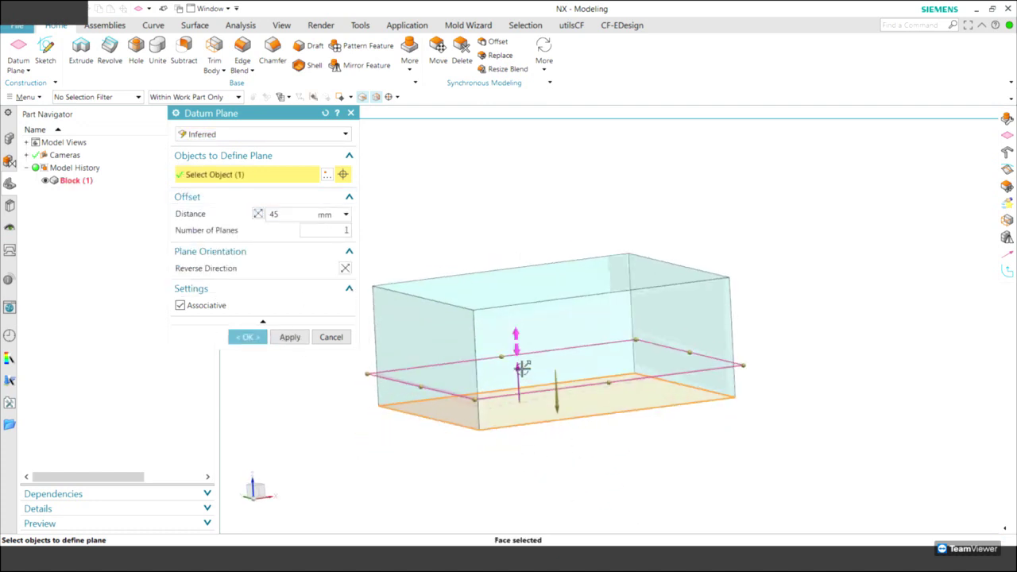
left_click_drag(517, 362, 507, 352)
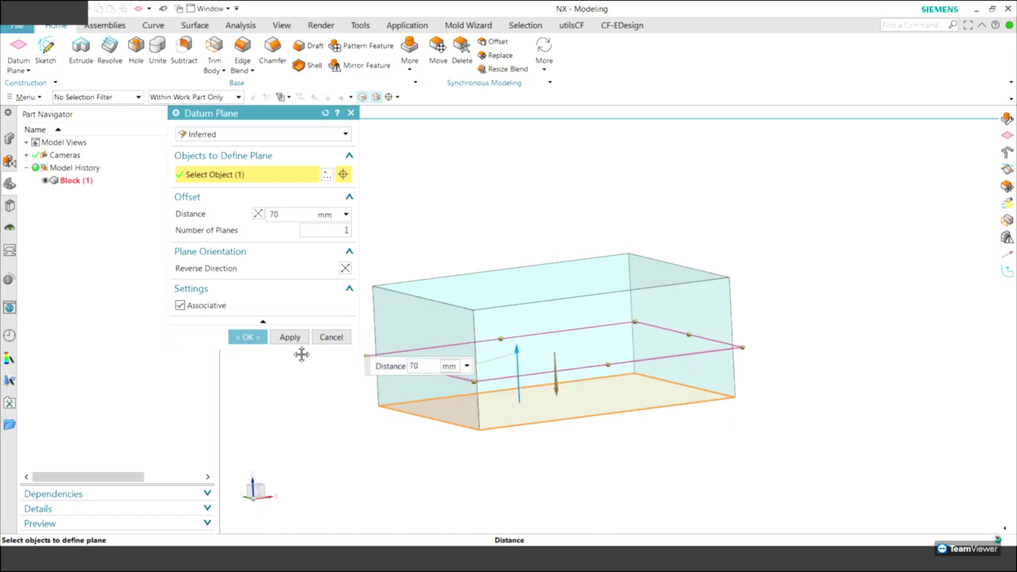
left_click(247, 337)
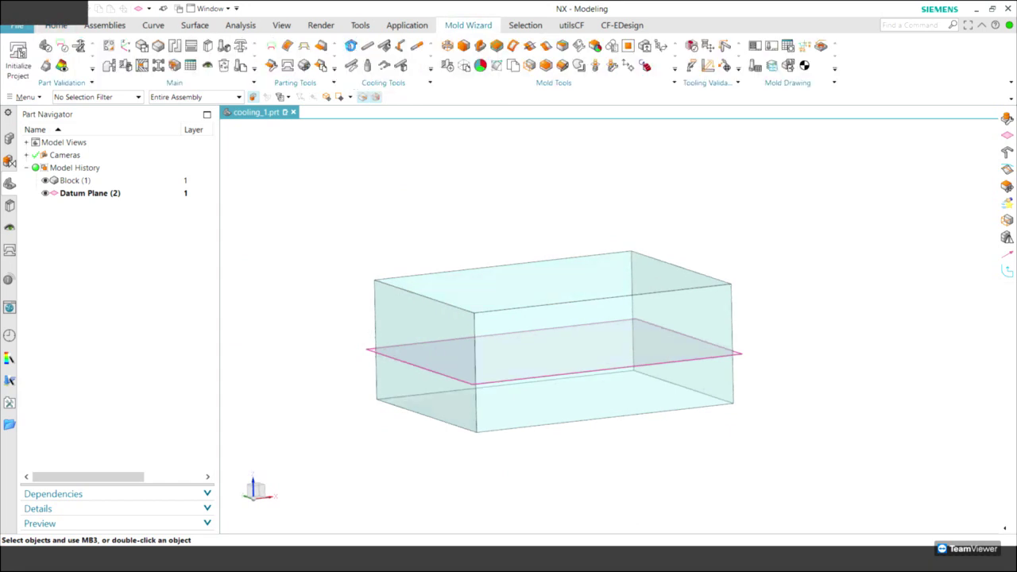
Start Pattern Channel sketch SKETCH_000 on the datum plane with Sketch Emphasis on, viewed straight-on
left_click(371, 348)
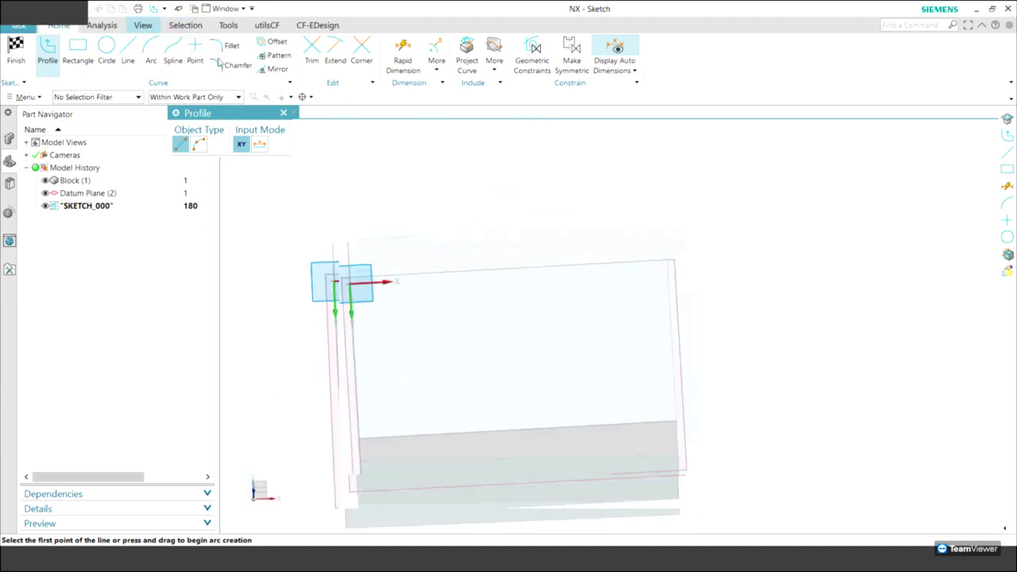
left_click(151, 30)
left_click(403, 70)
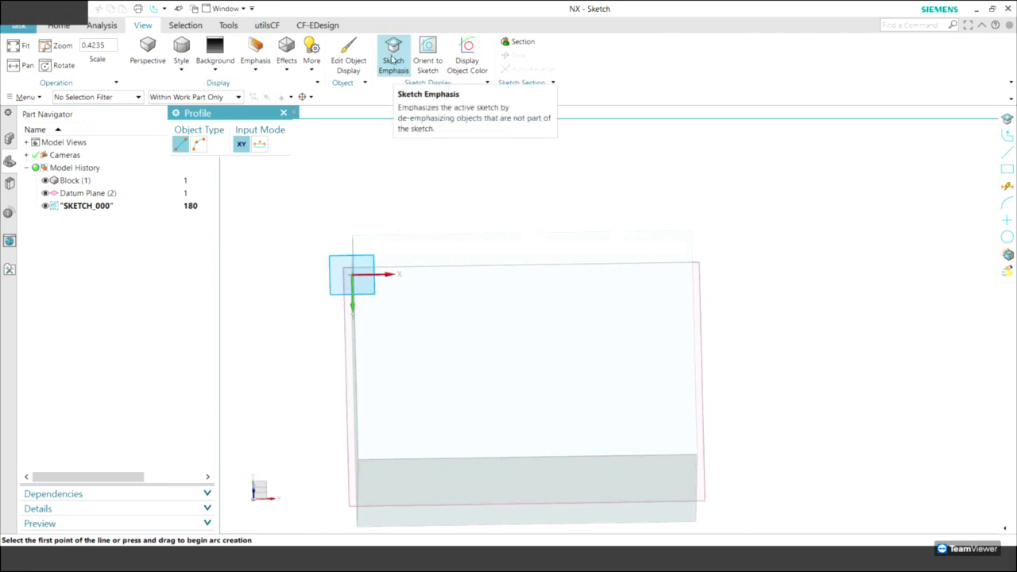
key("Home")
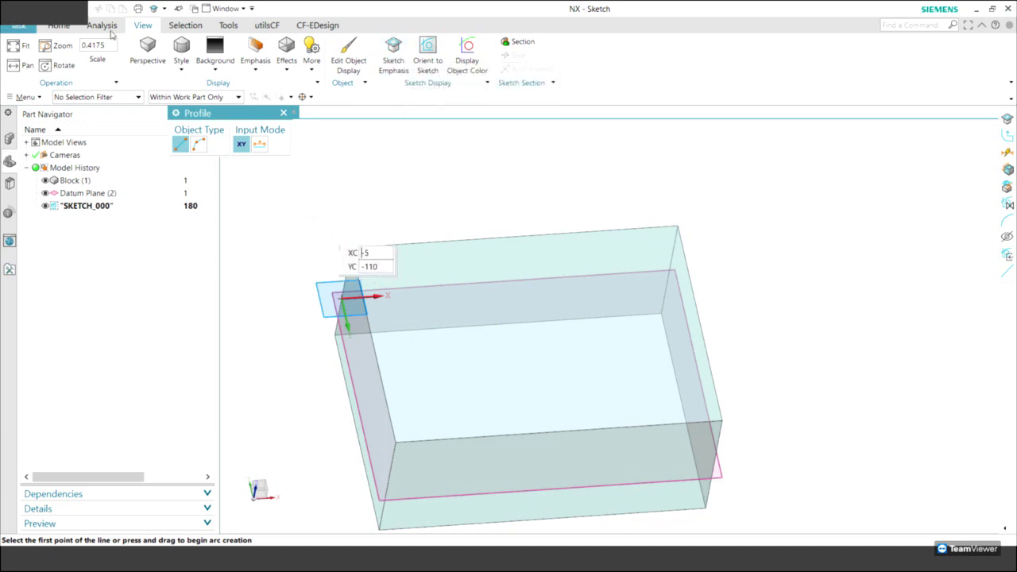
left_click(59, 26)
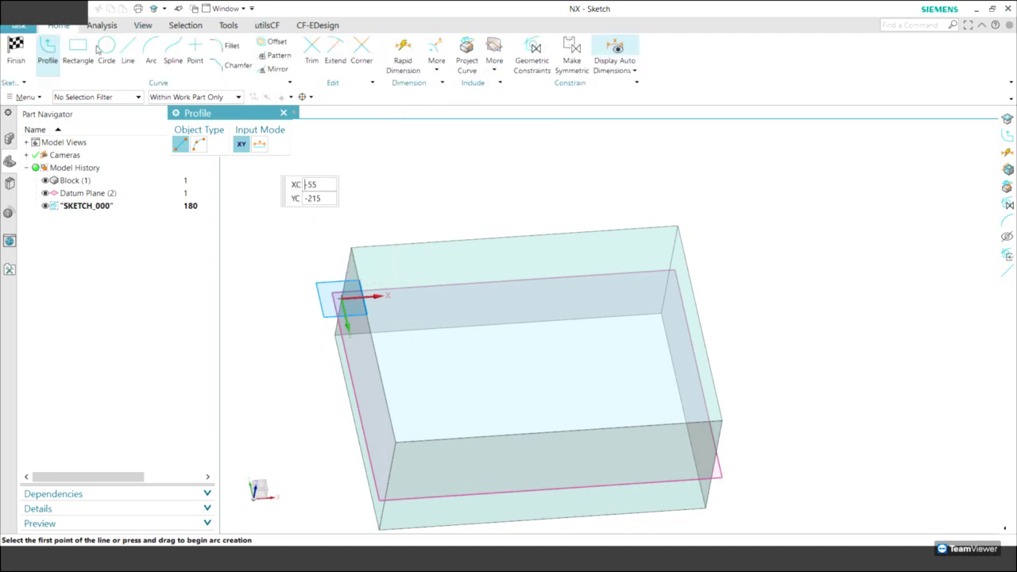
key("shift+F8")
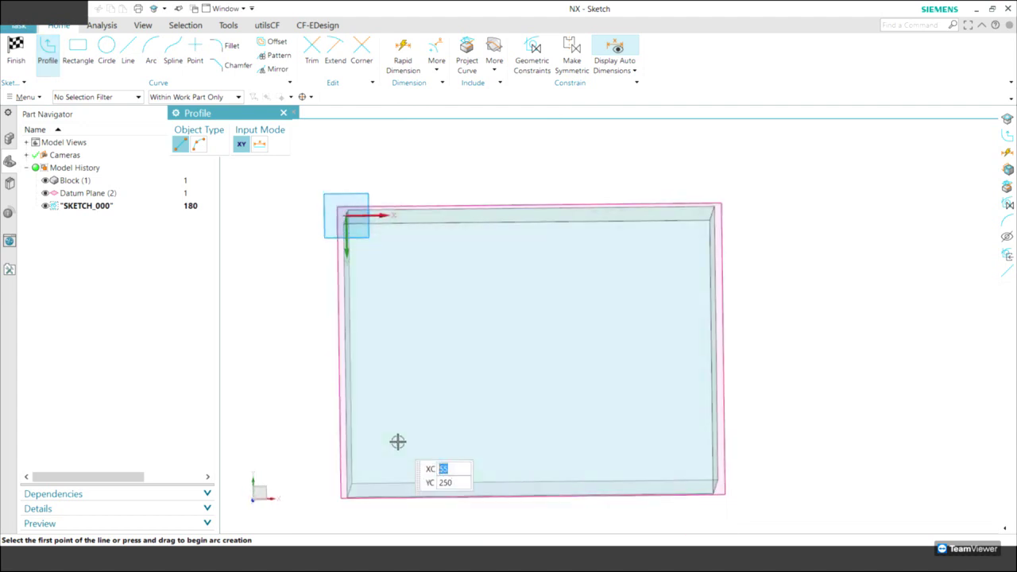
Draw the zigzag line chain (195, 70, 125, 100, 115, 110, 180, 210 mm) plus a short end segment
left_click(397, 442)
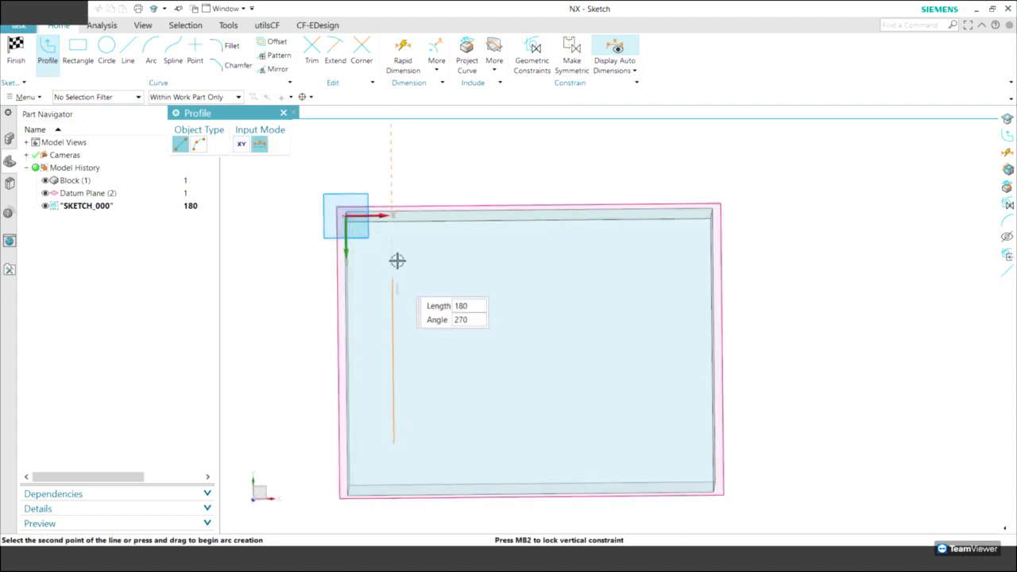
left_click(392, 264)
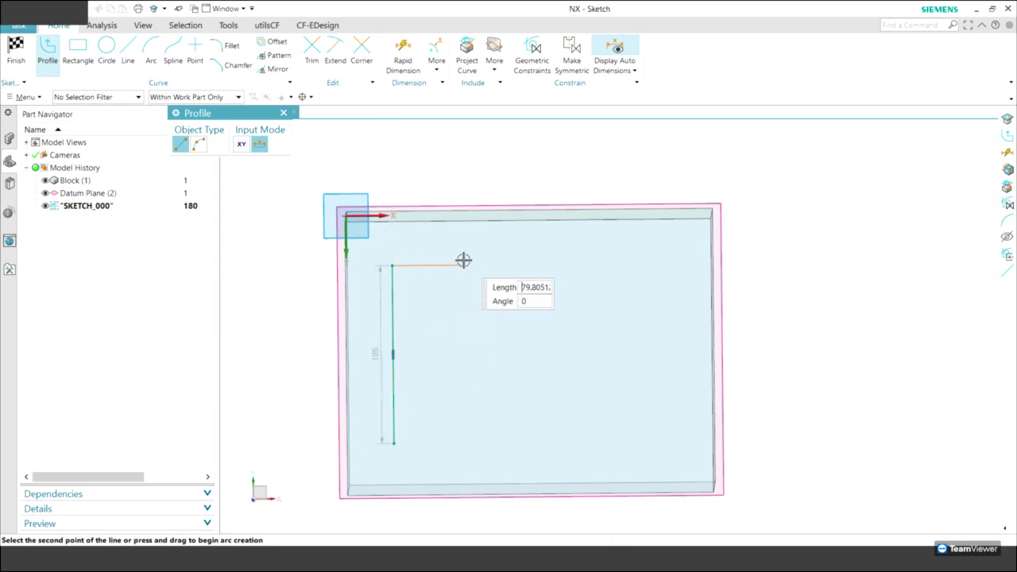
left_click(456, 264)
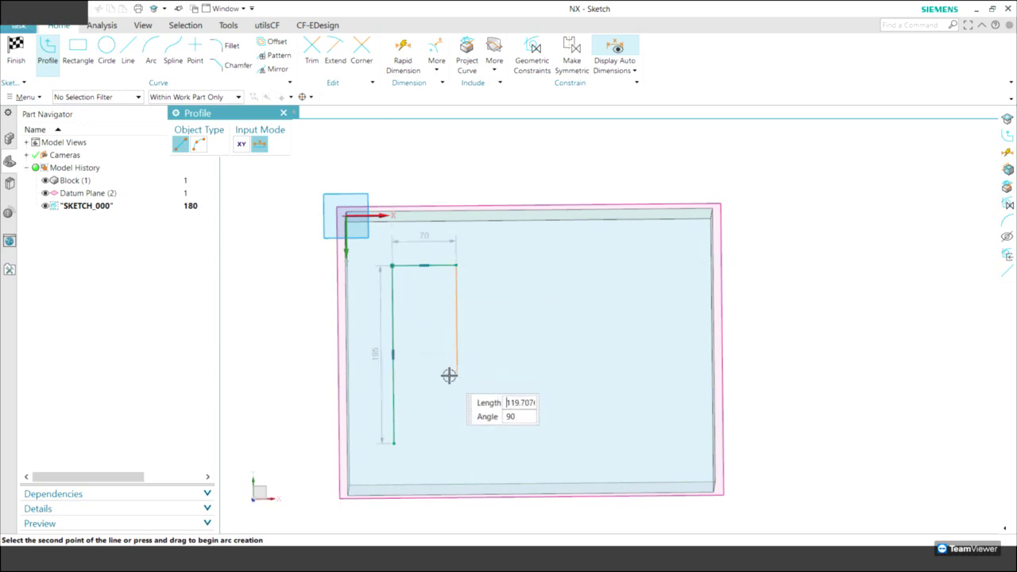
left_click(550, 371)
left_click(545, 271)
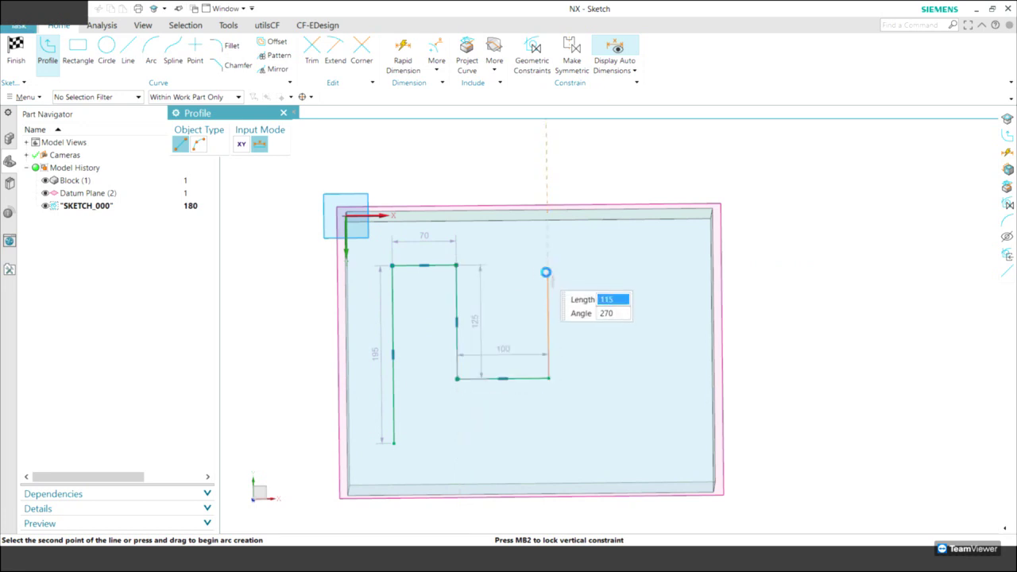
left_click(653, 436)
left_click(649, 436)
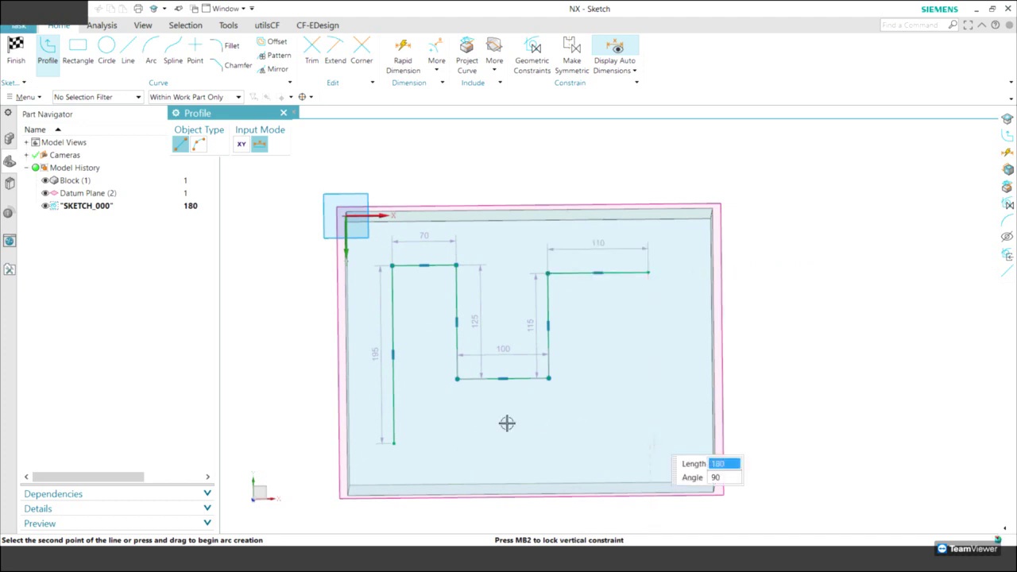
left_click(457, 437)
left_click(458, 468)
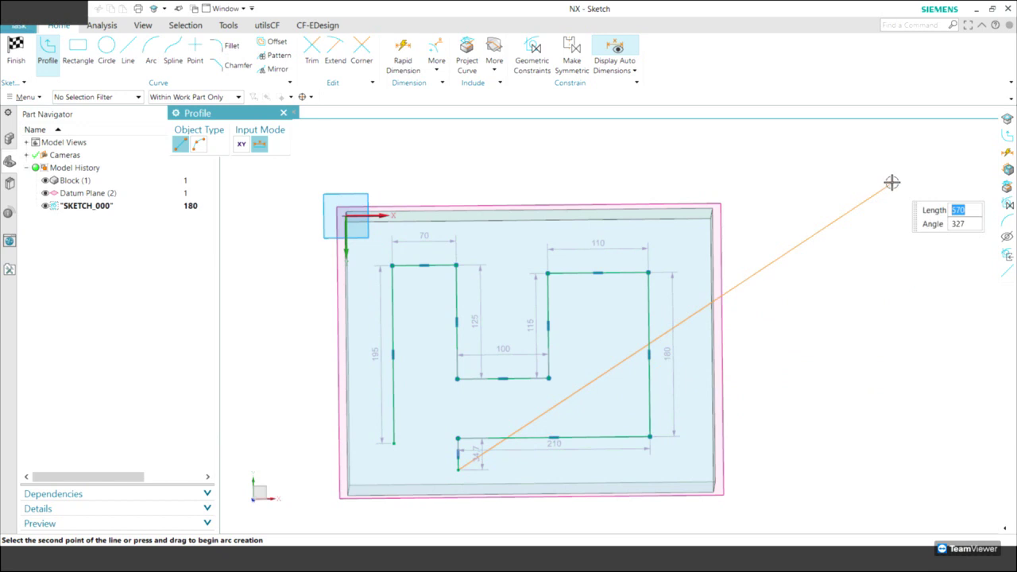
key("Escape")
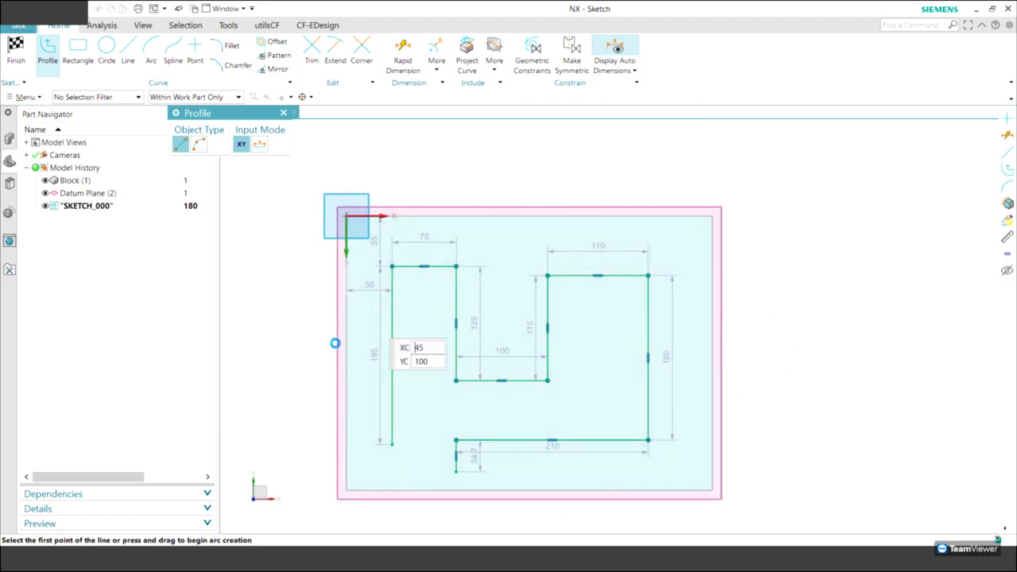
left_click(548, 278)
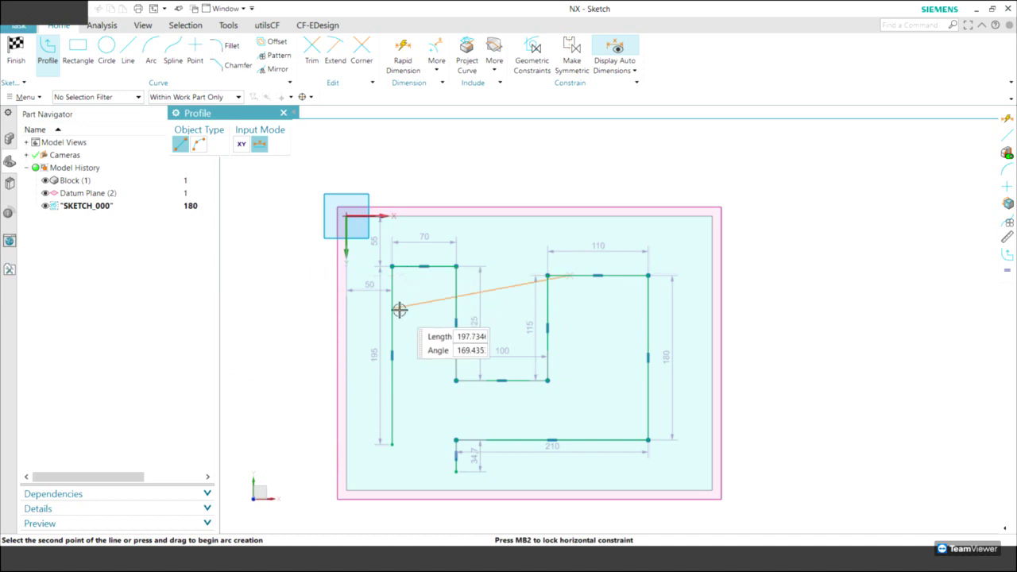
key("Escape")
key("Escape")
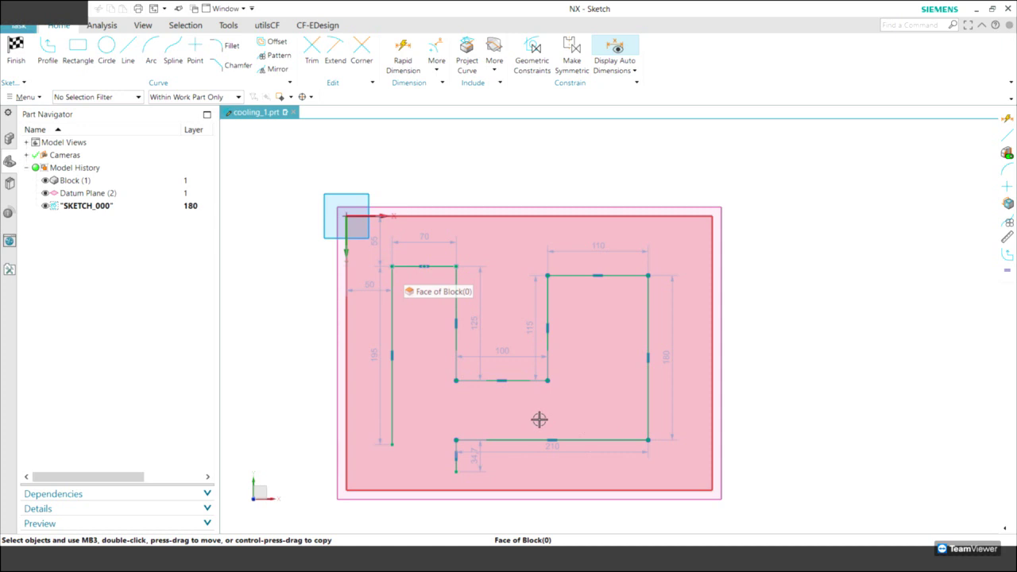
Select the middle-loop bottom line and both top lines, and drag the path's right side wider
left_click(527, 381)
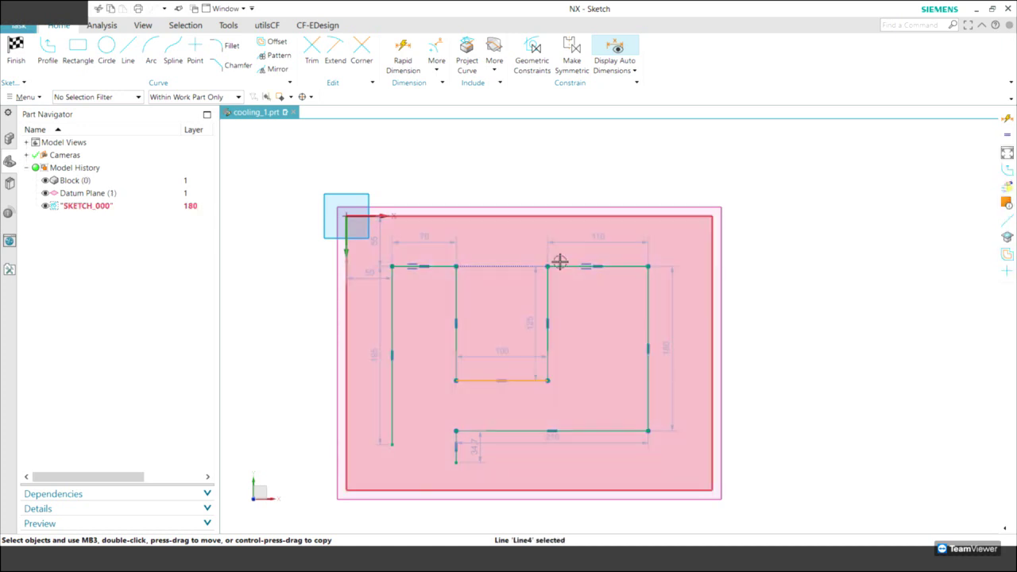
left_click(562, 266)
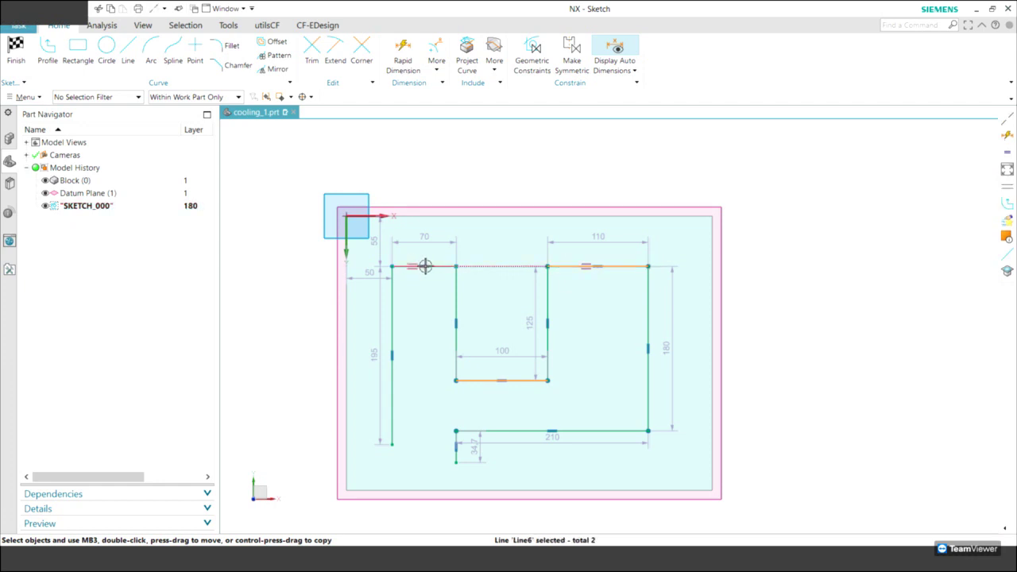
left_click(435, 266)
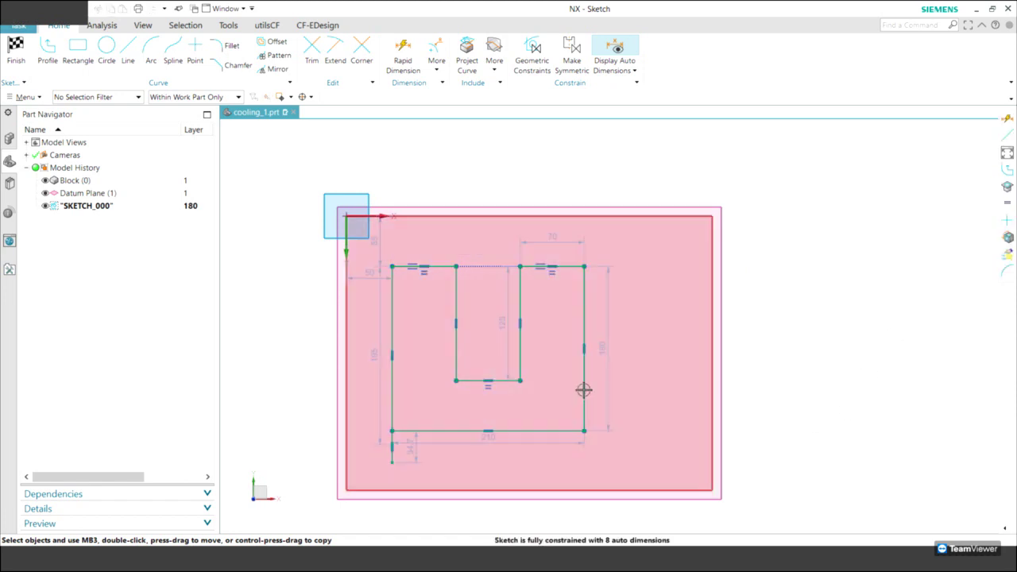
left_click_drag(584, 390, 617, 389)
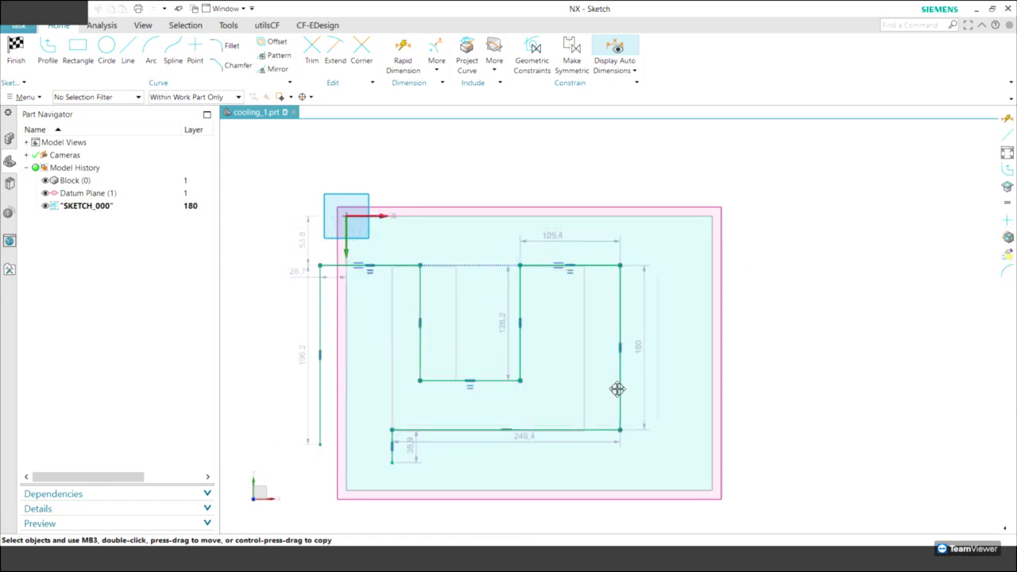
Move the whole channel path right and down, then open the 196.2 length dimension
left_click_drag(276, 220, 696, 465)
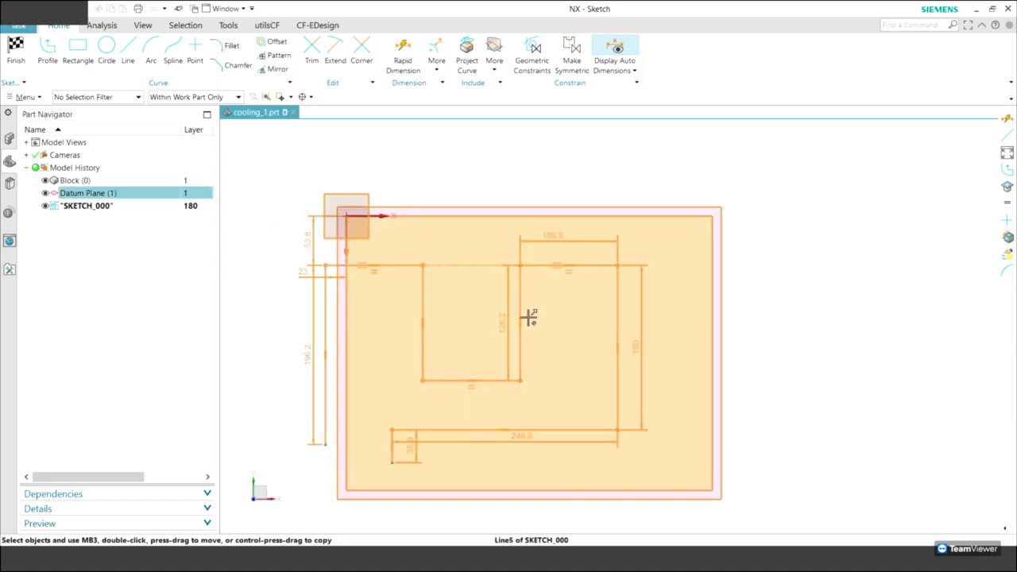
left_click_drag(529, 315, 576, 317)
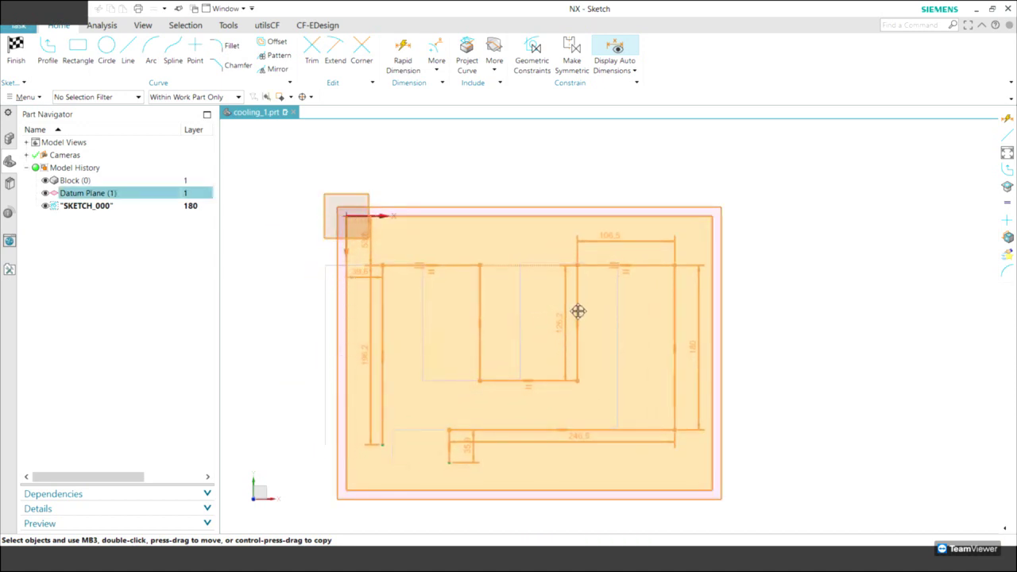
left_click(848, 299)
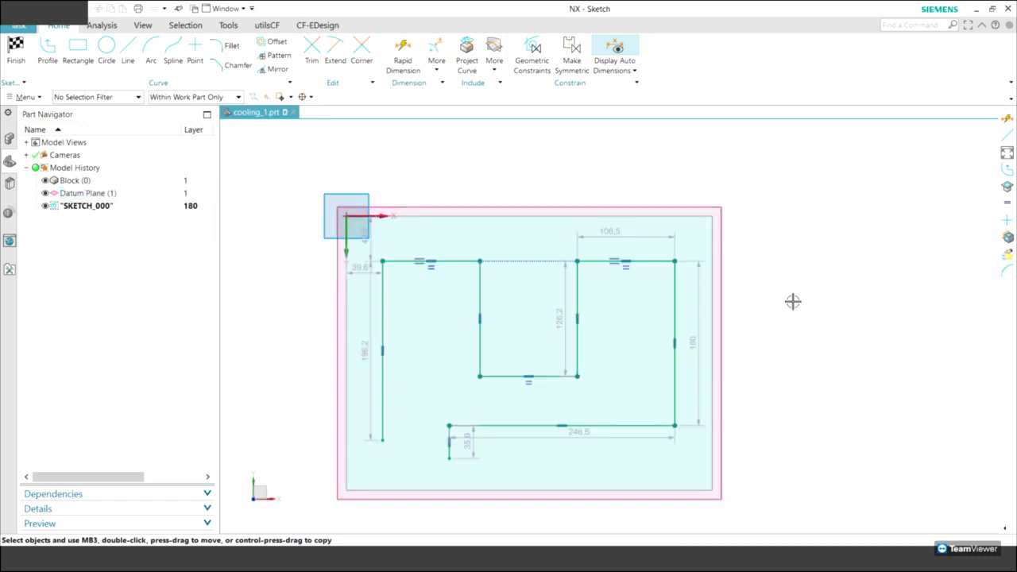
double_click(370, 343)
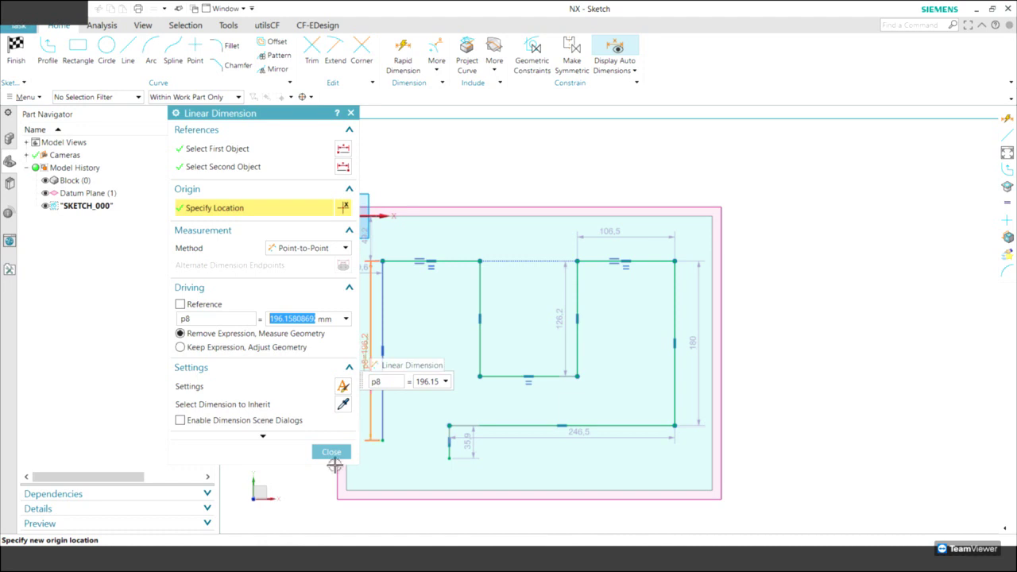
Dimension the channel's top line 60 from the block's top edge
left_click(331, 451)
left_click(403, 53)
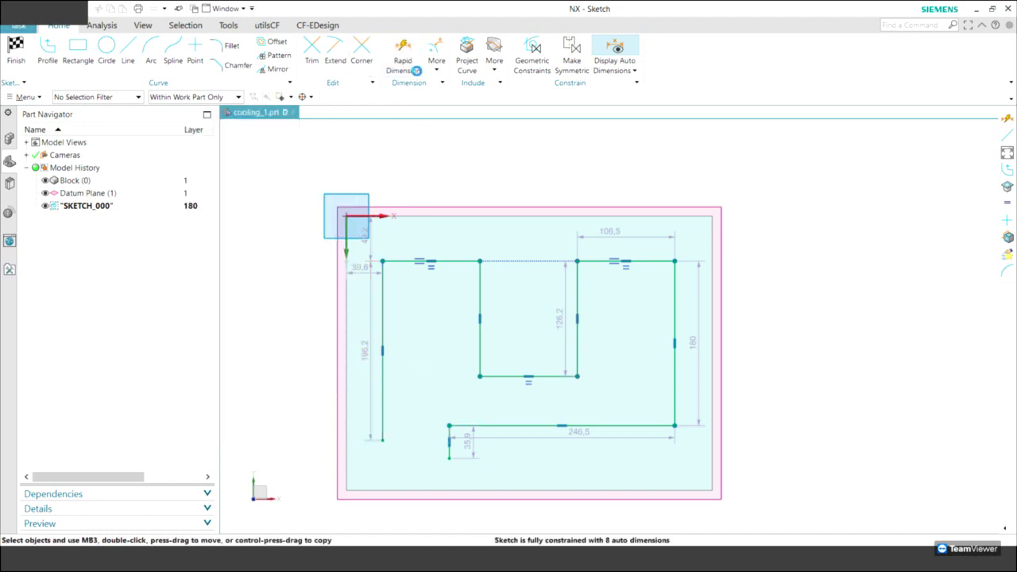
left_click(460, 216)
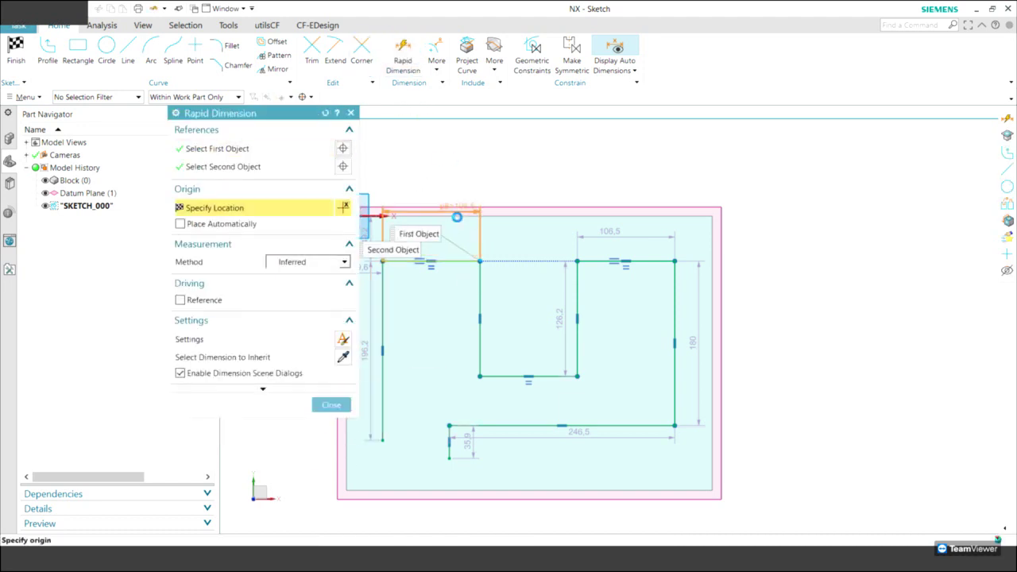
left_click(529, 216)
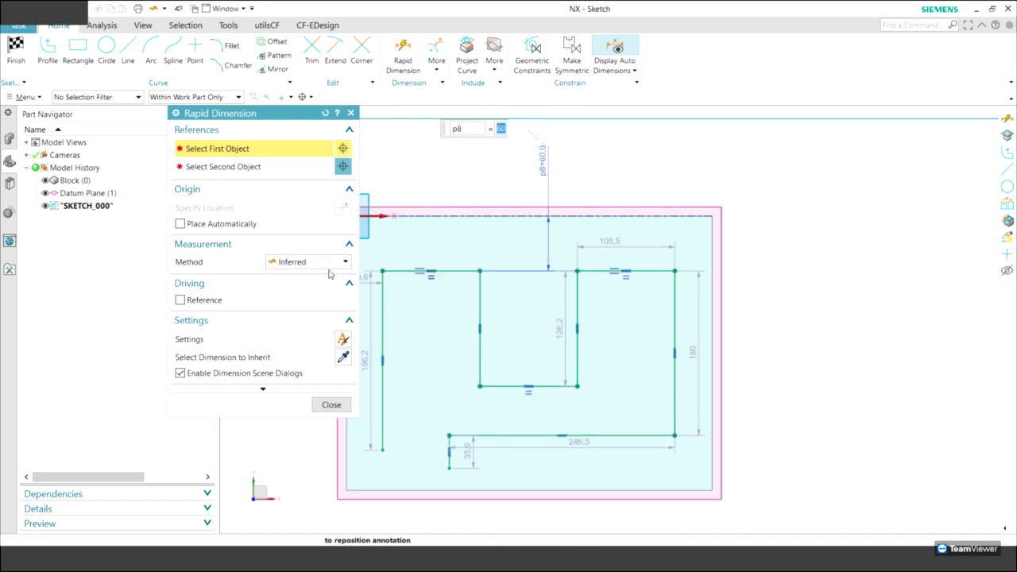
left_click(331, 405)
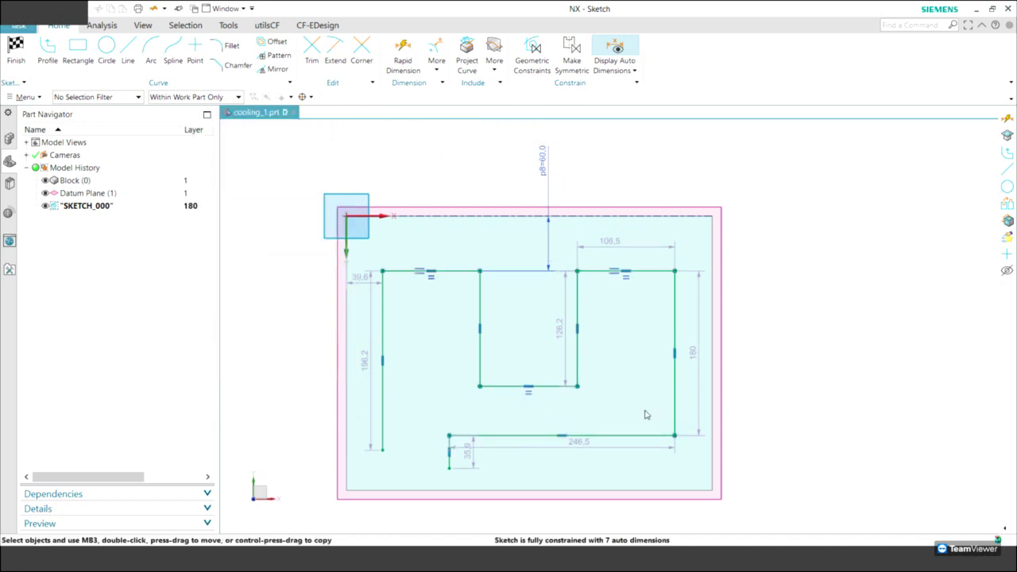
Dimension the channel's right line 40 from the block's right edge and finish the sketch
left_click(405, 50)
left_click(711, 324)
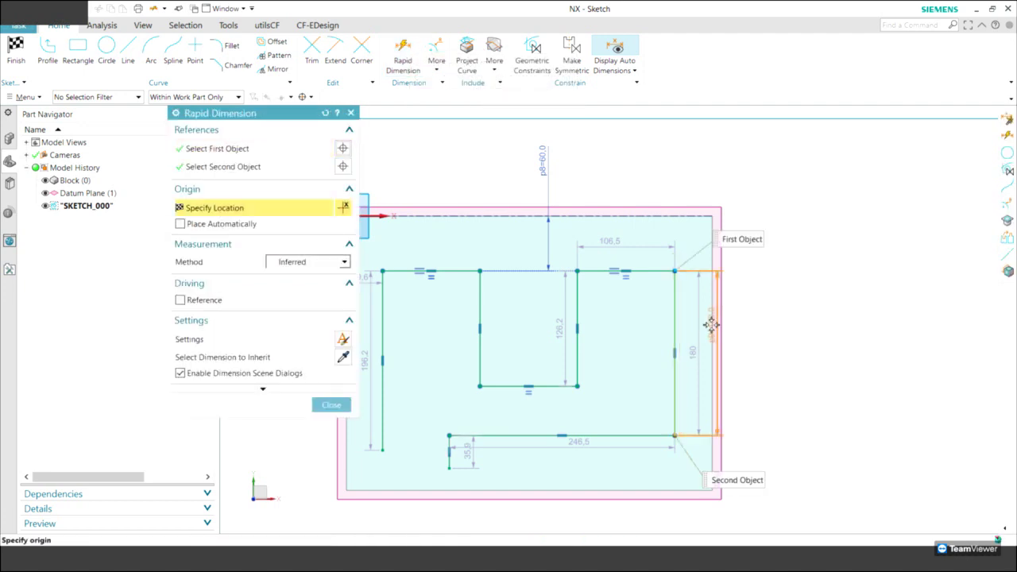
left_click(711, 324)
left_click(693, 151)
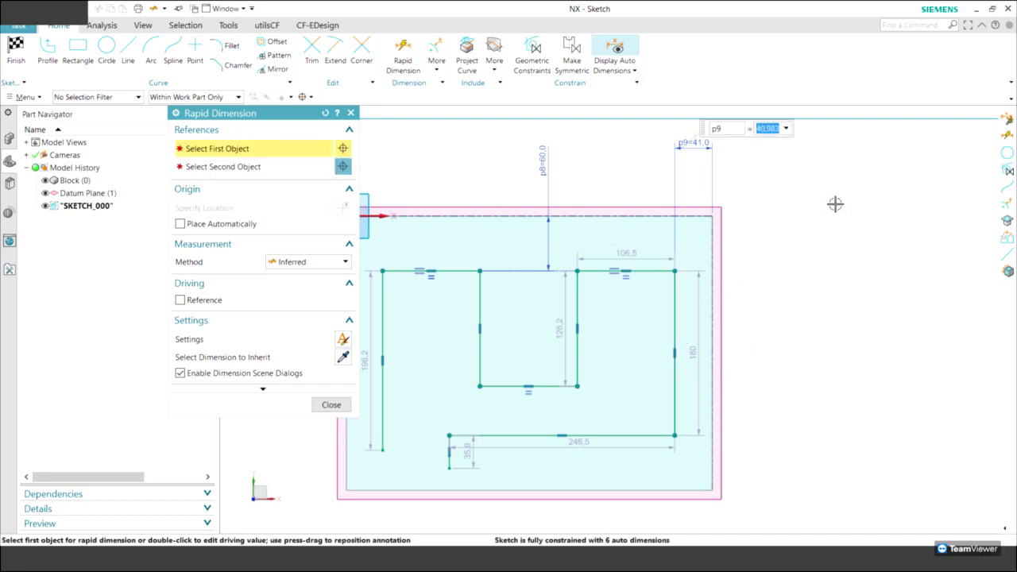
type("40")
key("Return")
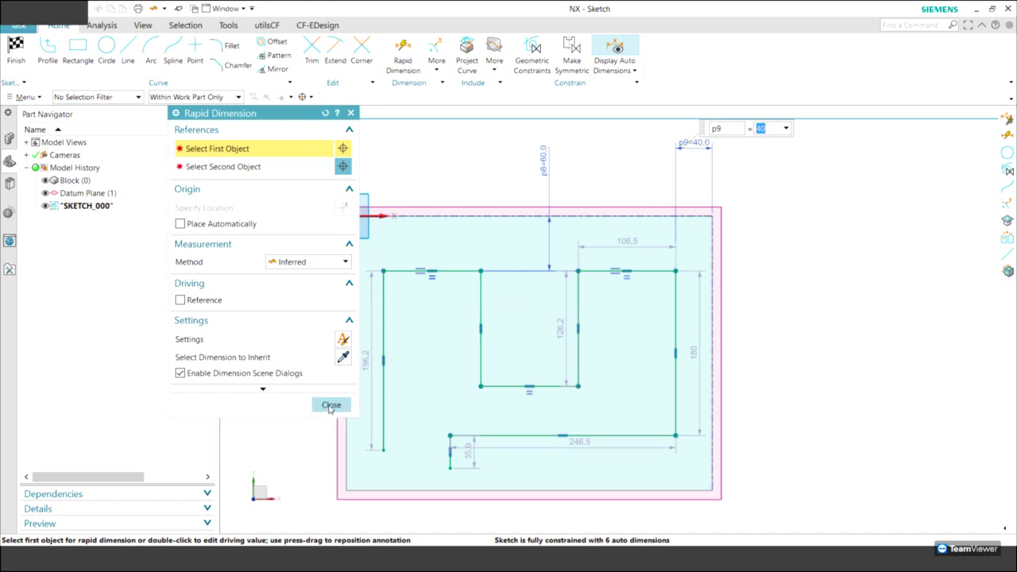
left_click(332, 405)
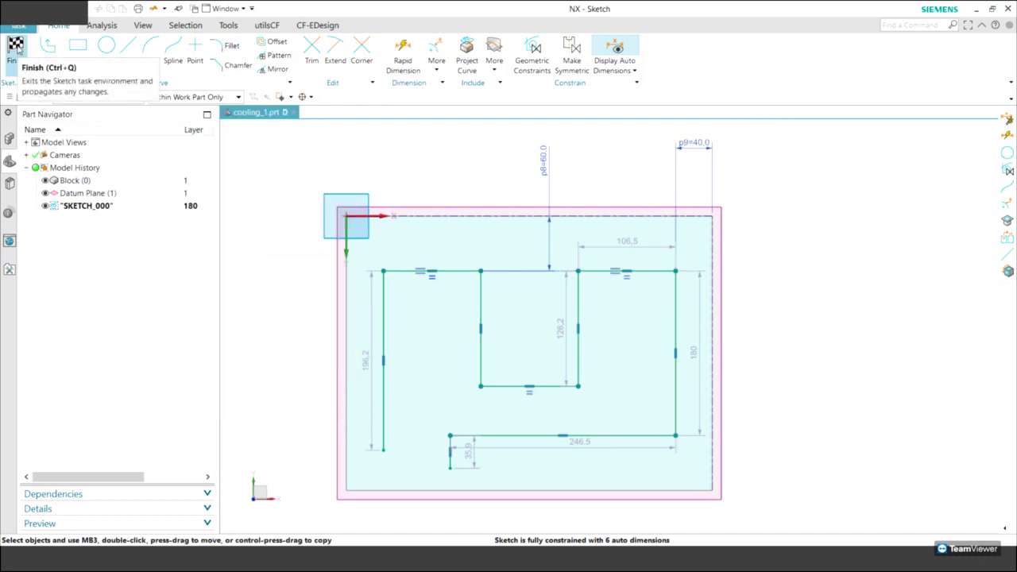
left_click(17, 48)
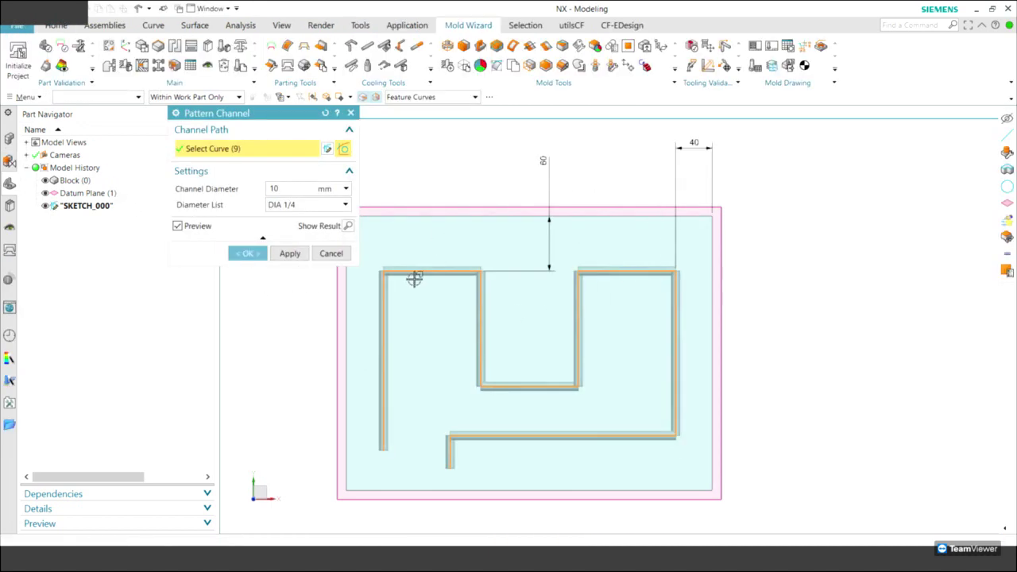
Try DIA 1/8 and DIA 1/2, then build the channel tubes at DIA 1/4 (10 mm)
mouse_move(376, 350)
middle_mouse_down()
mouse_move(259, 332)
mouse_move(293, 205)
middle_mouse_up()
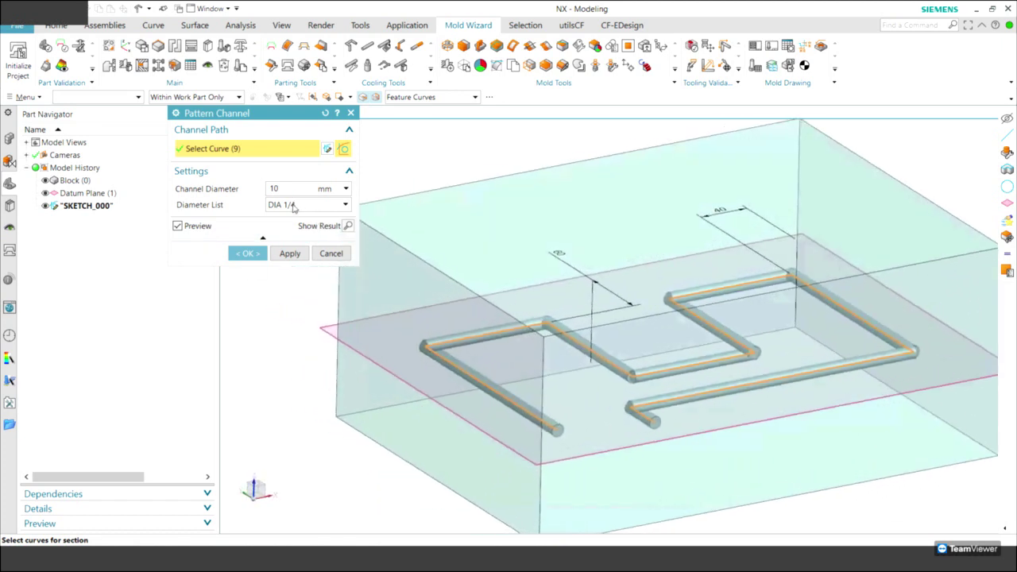
left_click(333, 206)
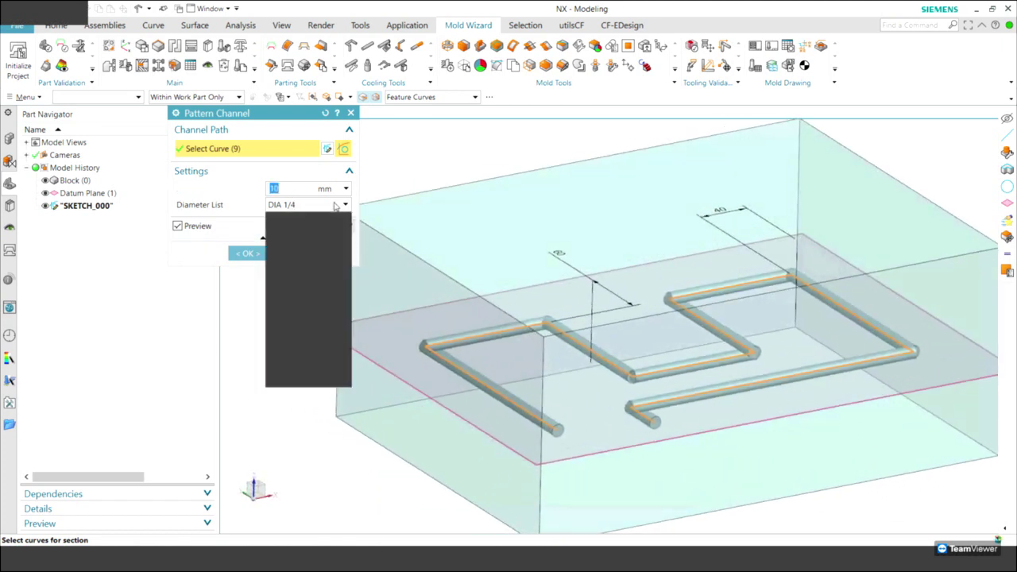
left_click(304, 217)
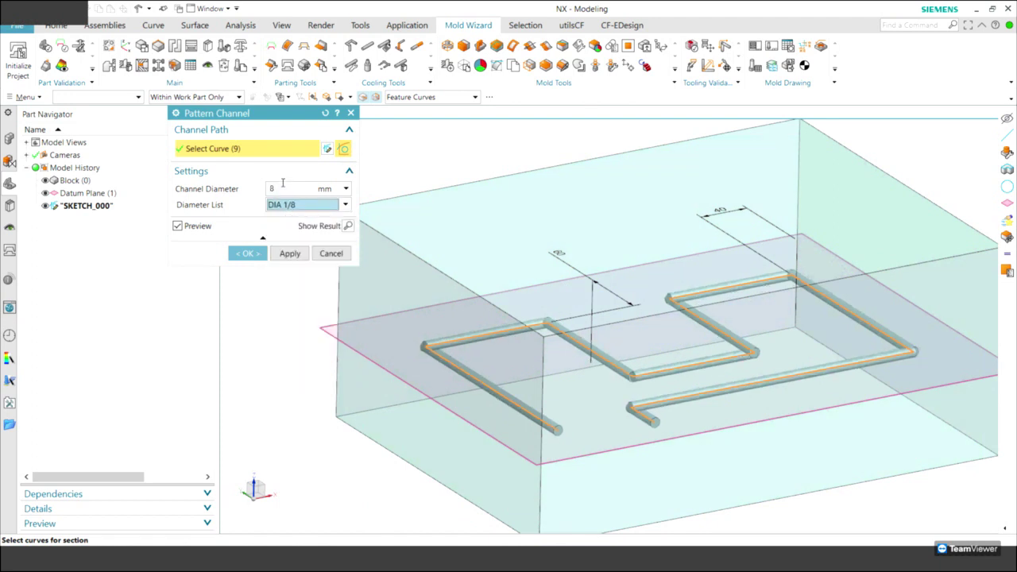
left_click(345, 205)
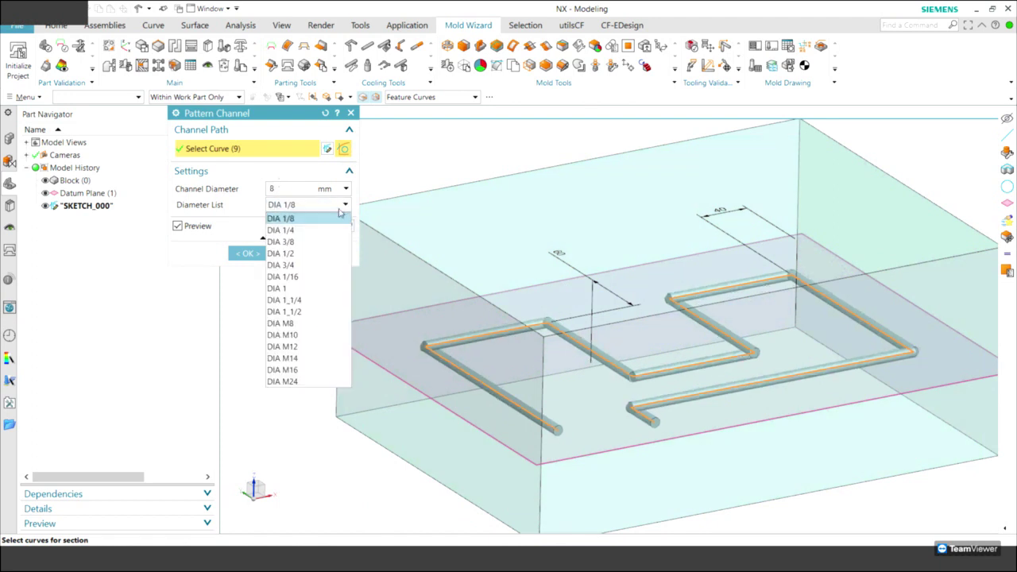
left_click(295, 254)
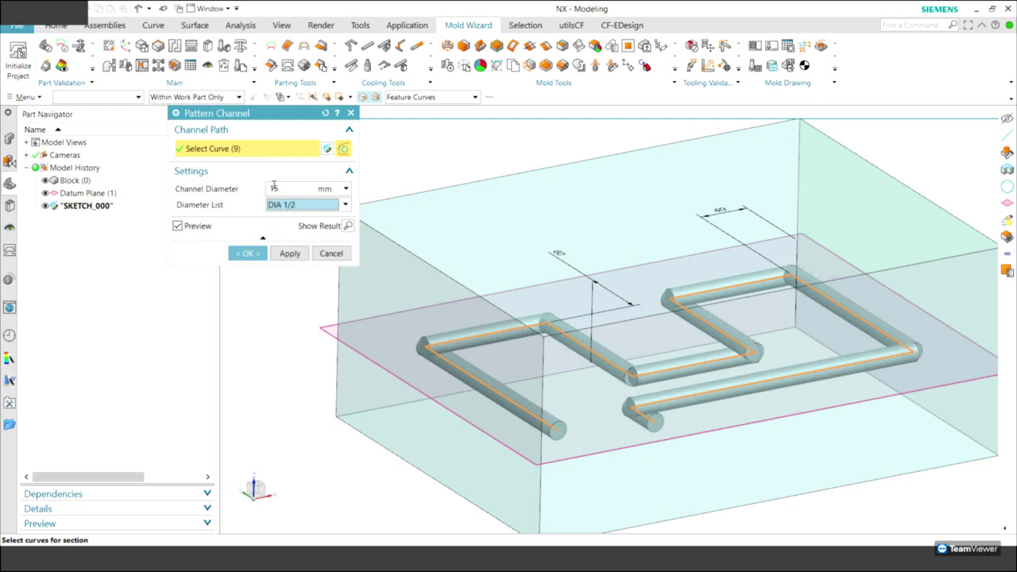
left_click(345, 205)
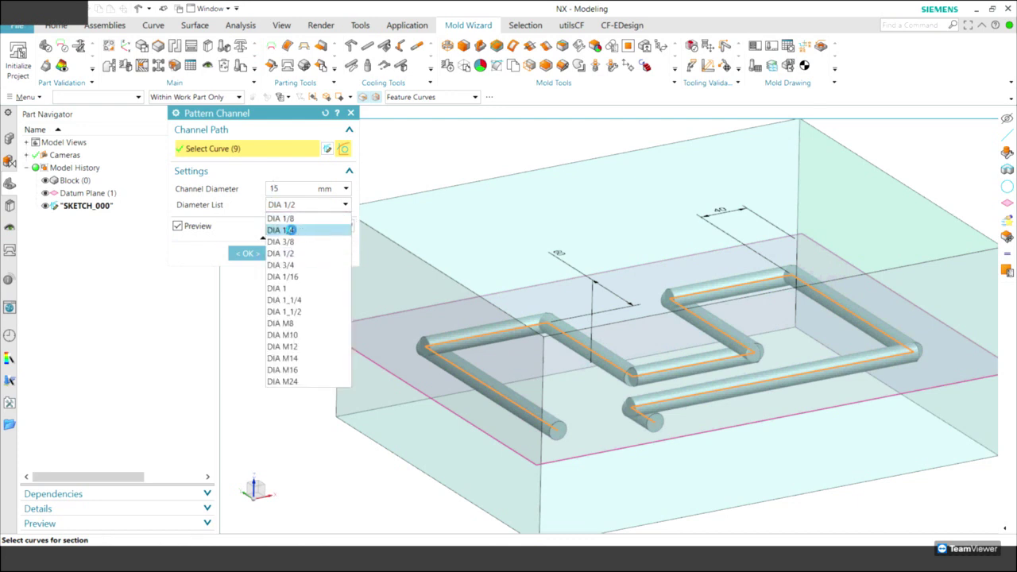
left_click(290, 229)
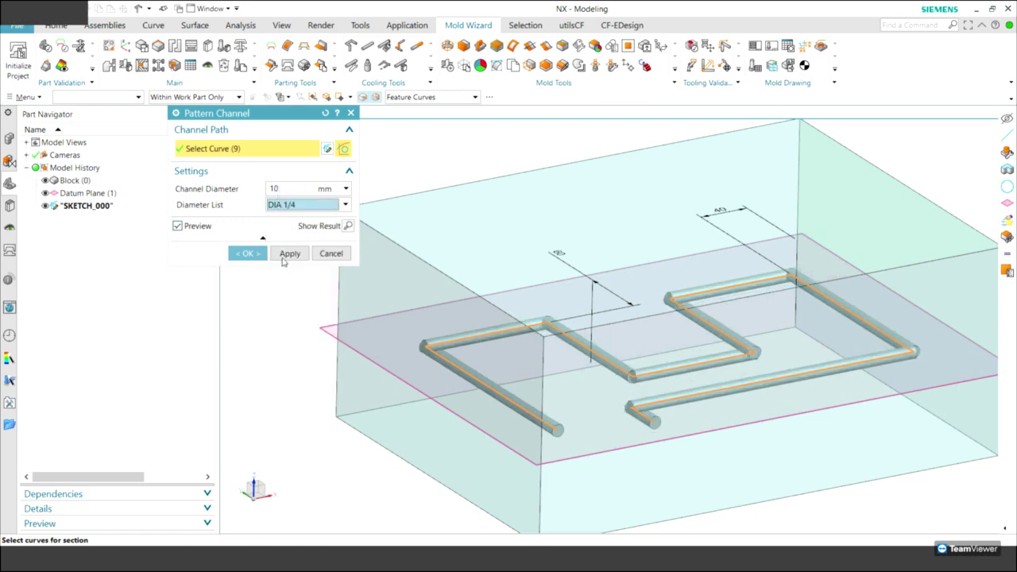
left_click(289, 253)
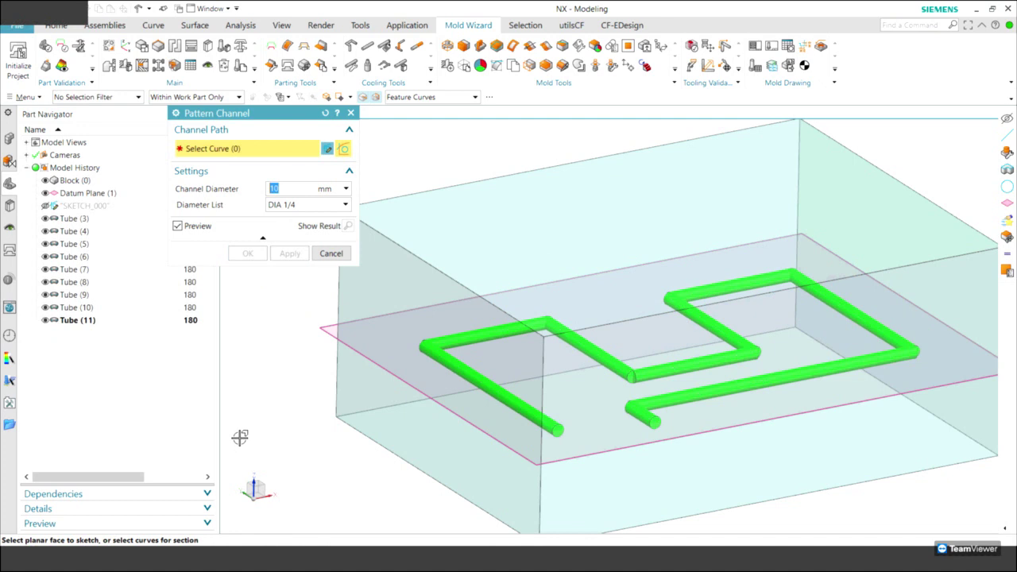
Delete Tube (8), the top tube linking the two right-hand channels
left_click(330, 253)
middle_click_drag(270, 456, 953, 346)
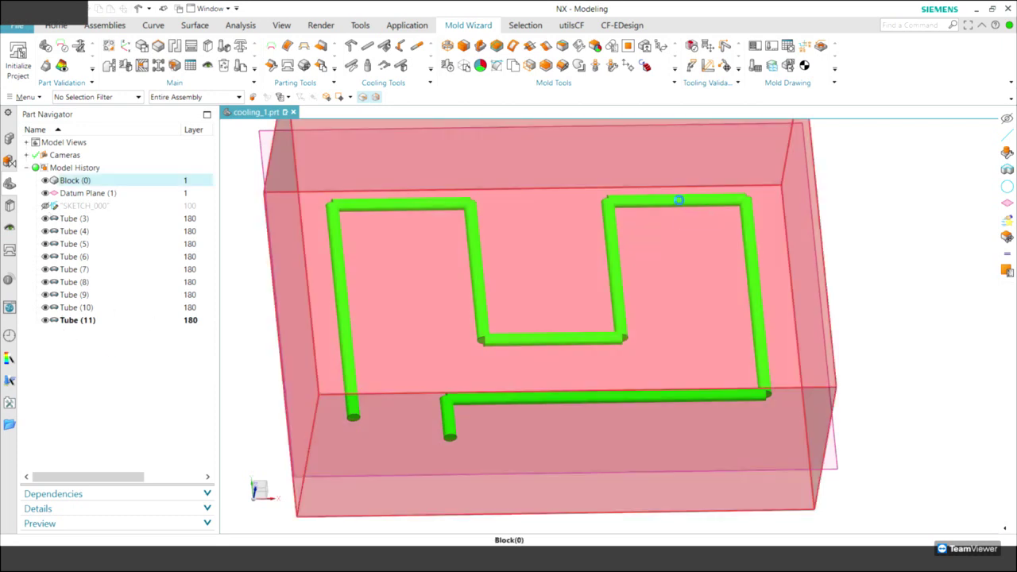
left_click(679, 199)
left_click(653, 223)
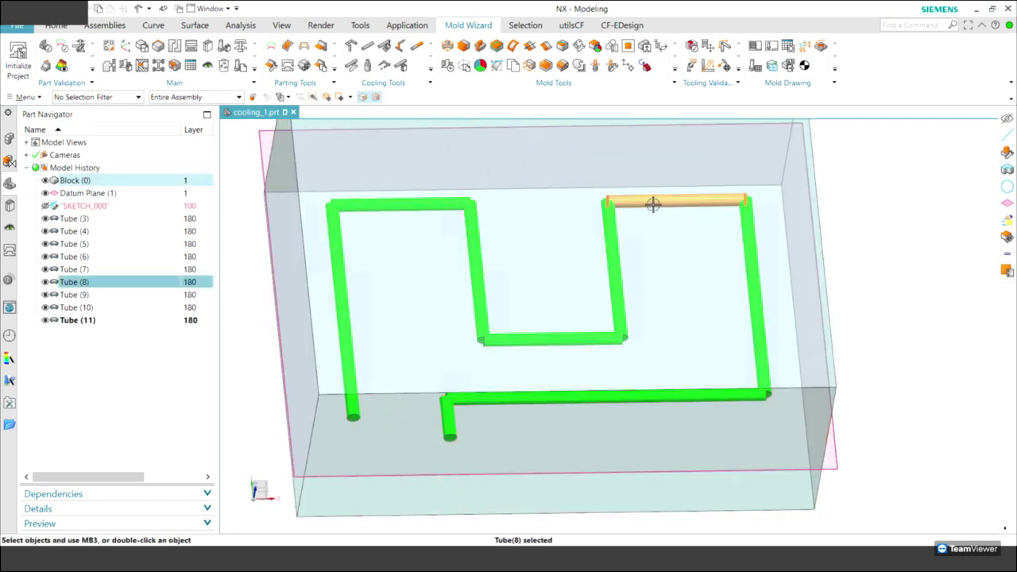
right_click(652, 202)
left_click(761, 192)
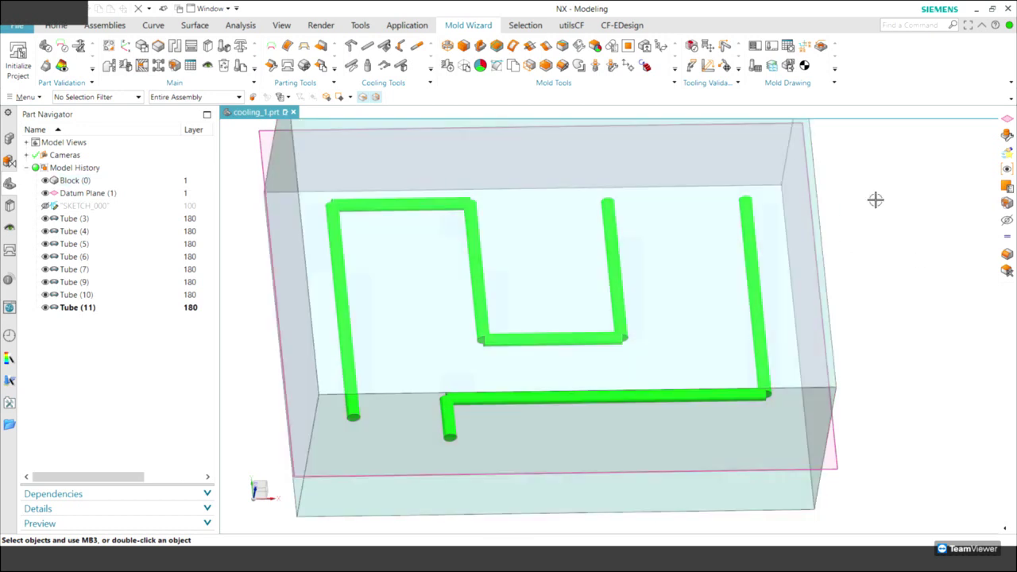
key("F8")
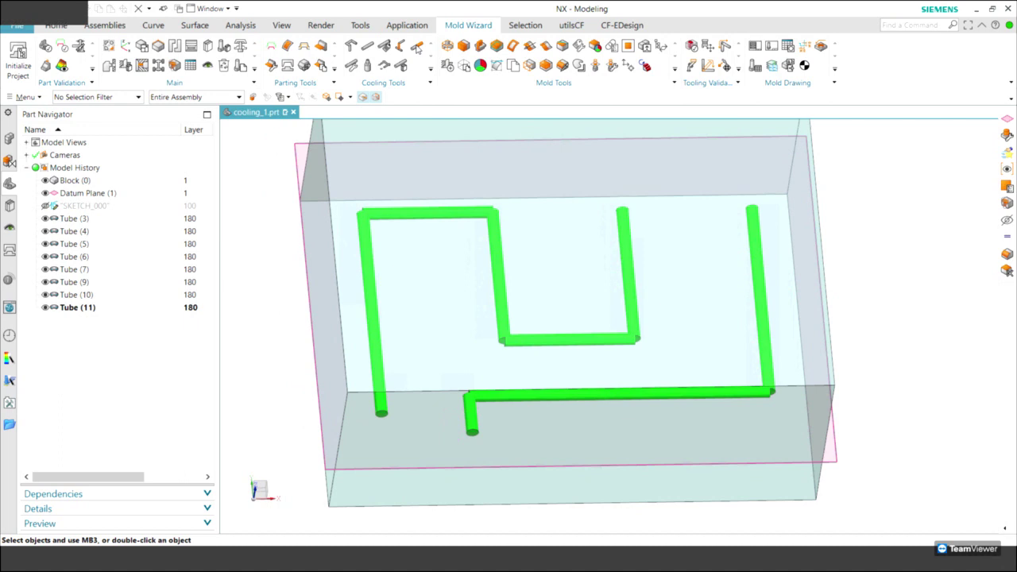
left_click(417, 48)
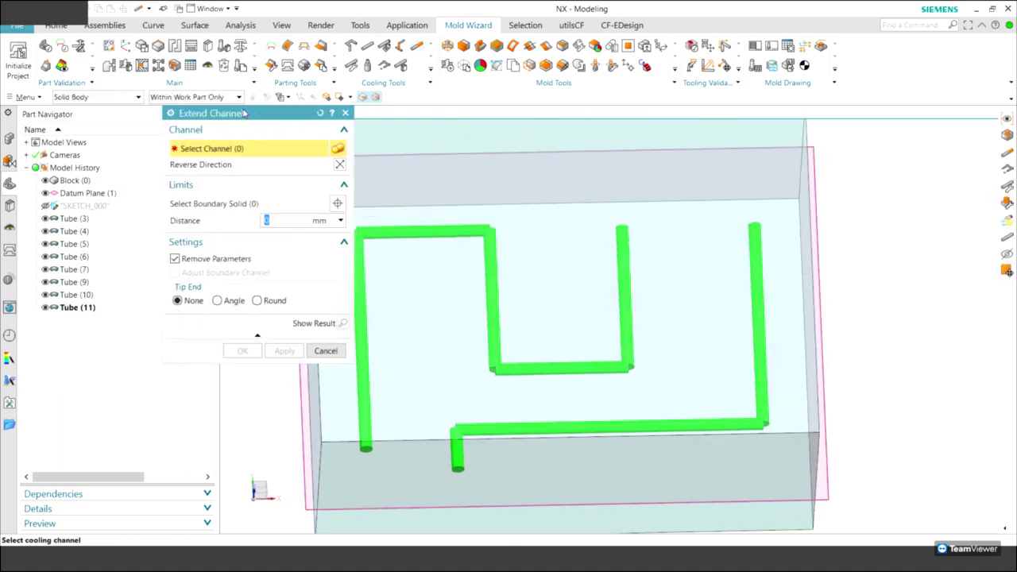
Select all eight cooling channels for extension
left_click_drag(244, 114, 151, 127)
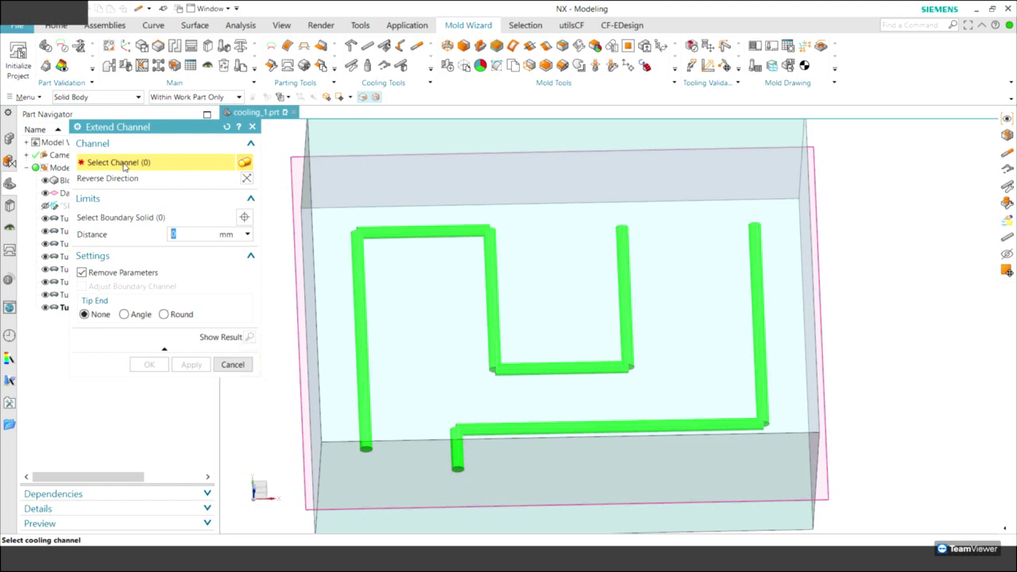
key("F8")
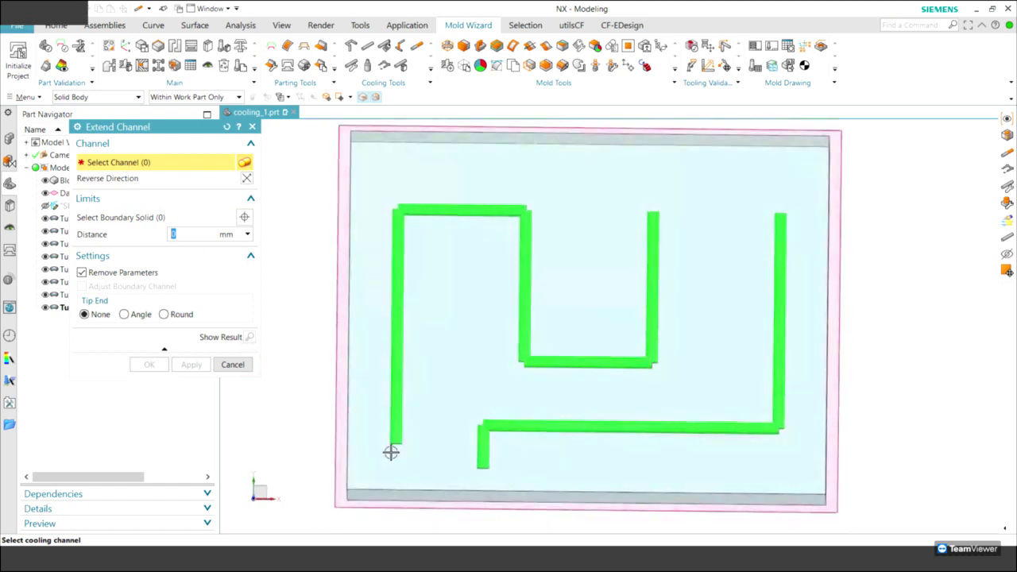
left_click(392, 447)
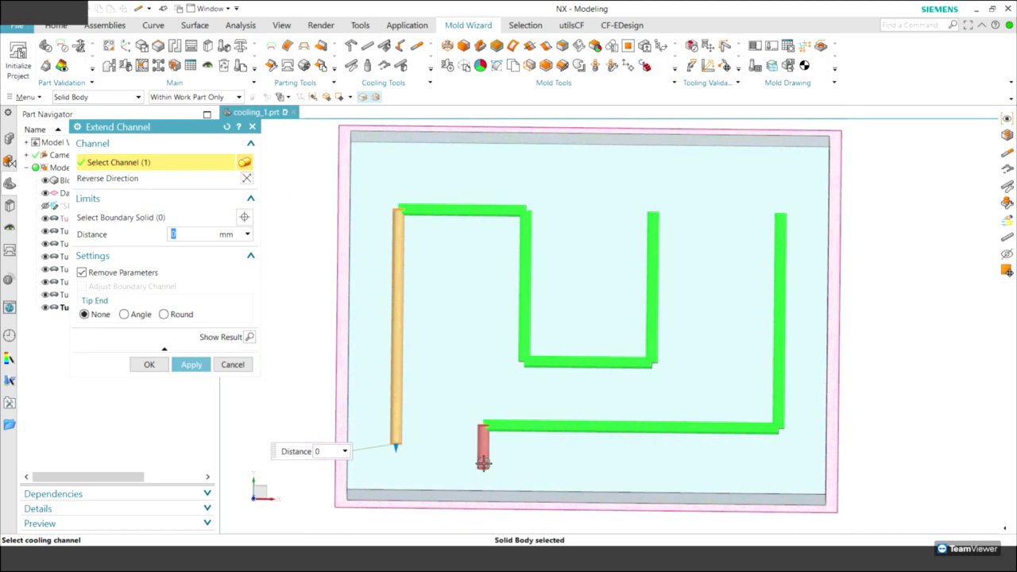
left_click(511, 488)
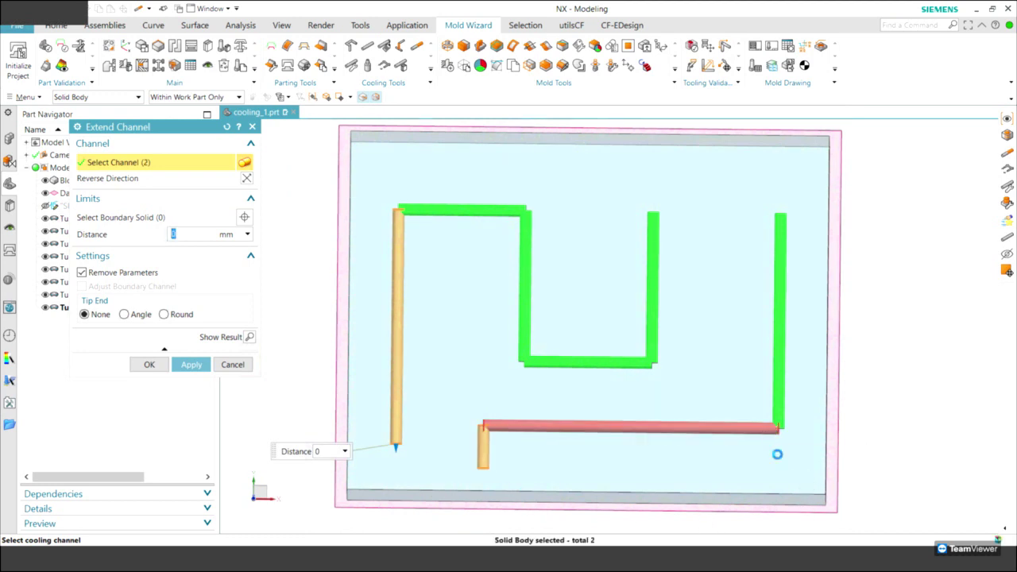
left_click(776, 451)
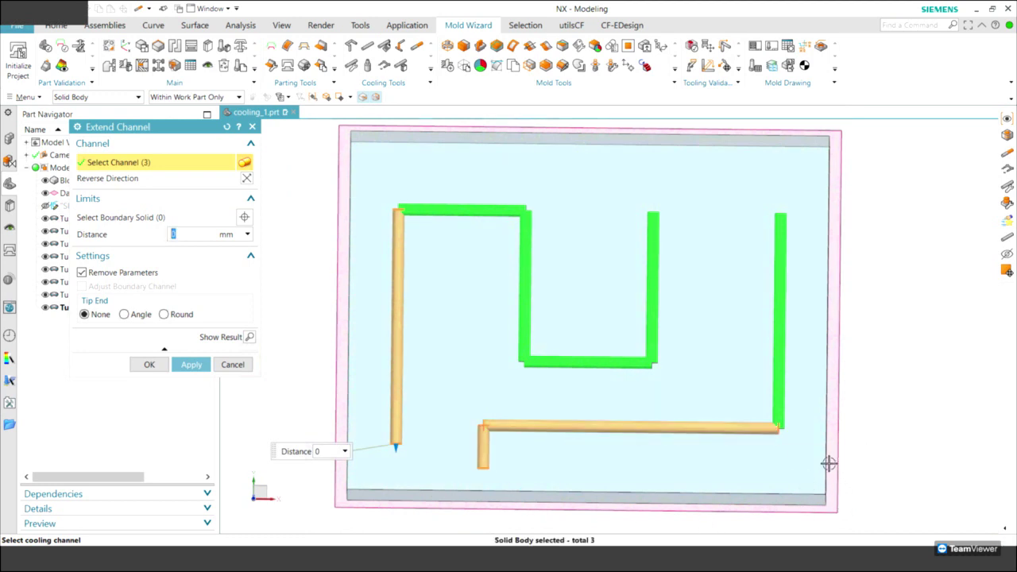
left_click(780, 238)
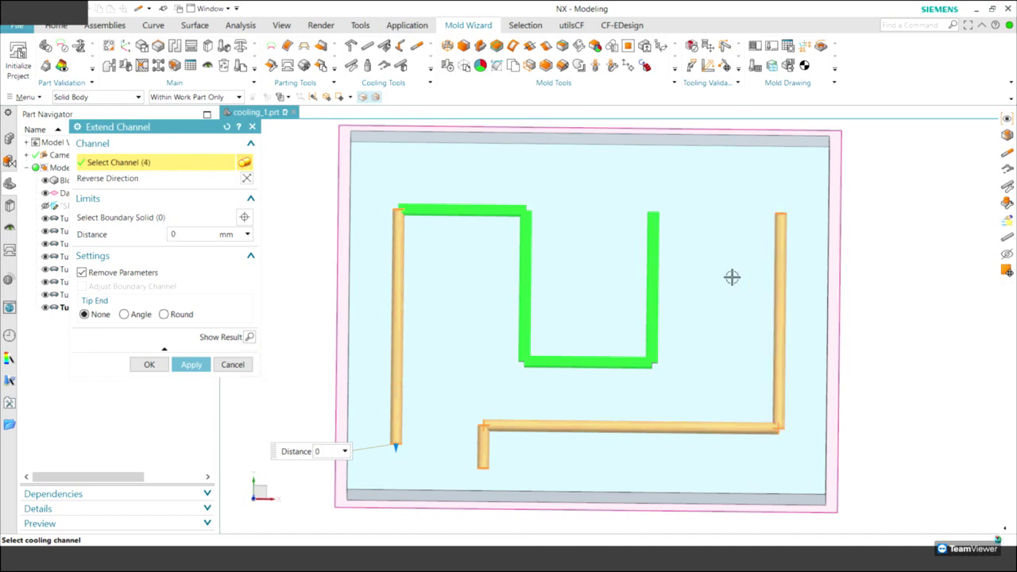
left_click(653, 219)
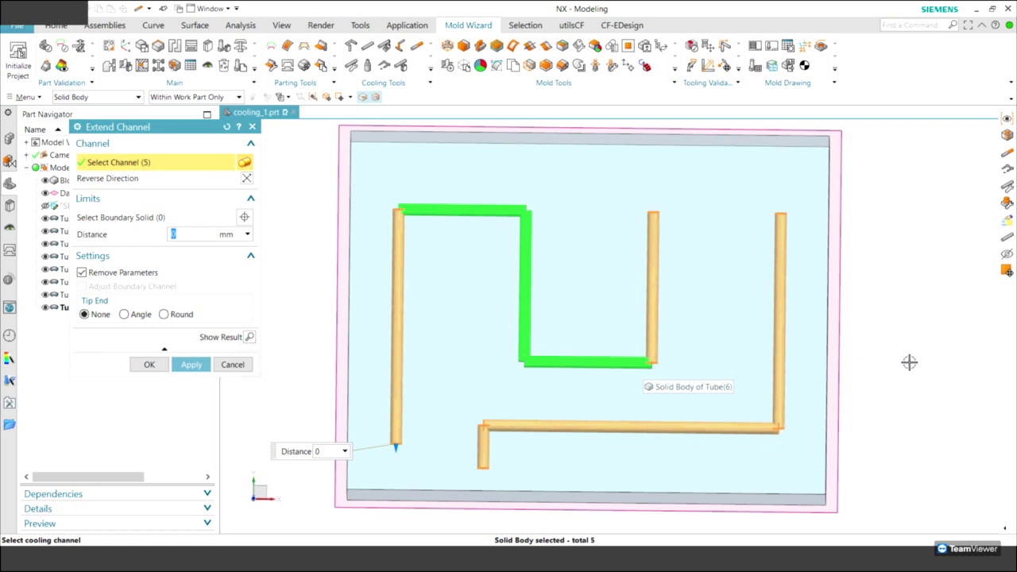
left_click(644, 363)
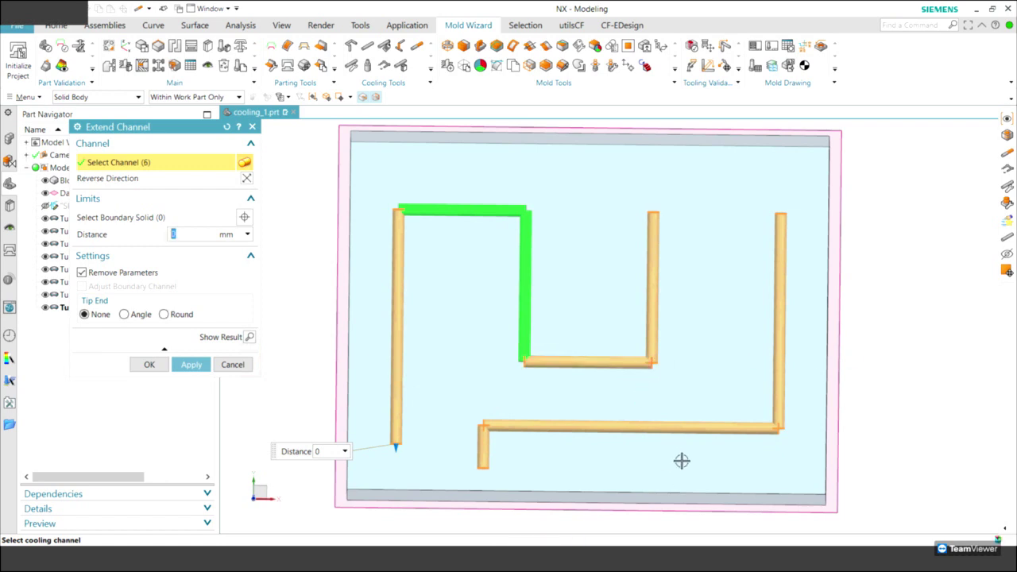
left_click(526, 229)
left_click(504, 210)
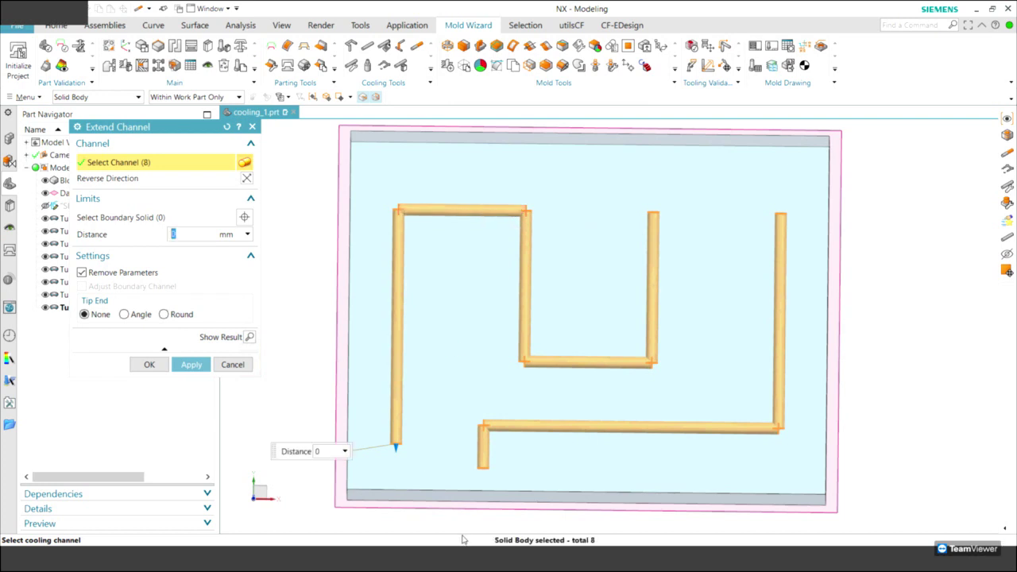
key("ctrl+f")
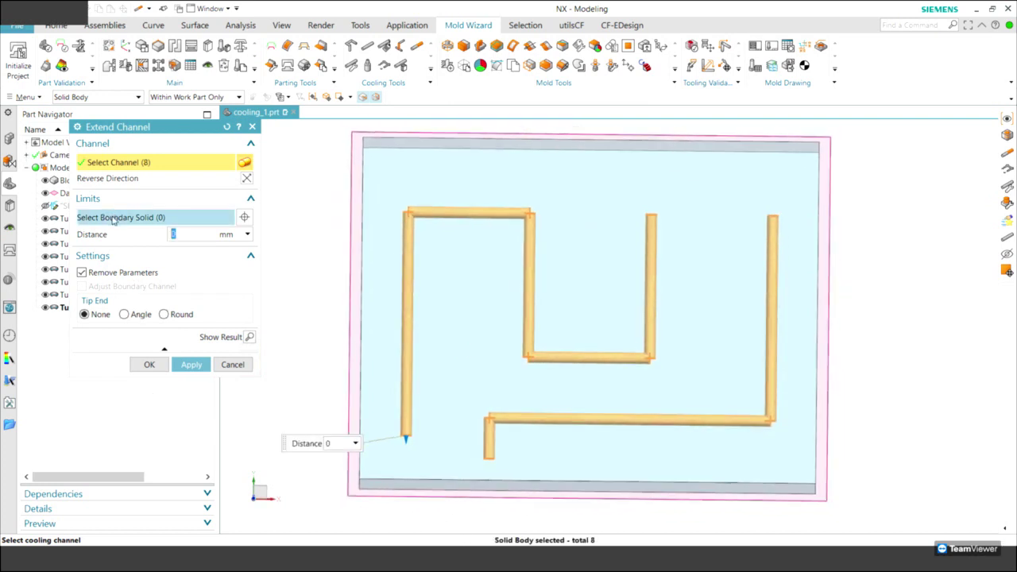
Set the block as the boundary solid and extend the channels to it
left_click(113, 217)
key("Home")
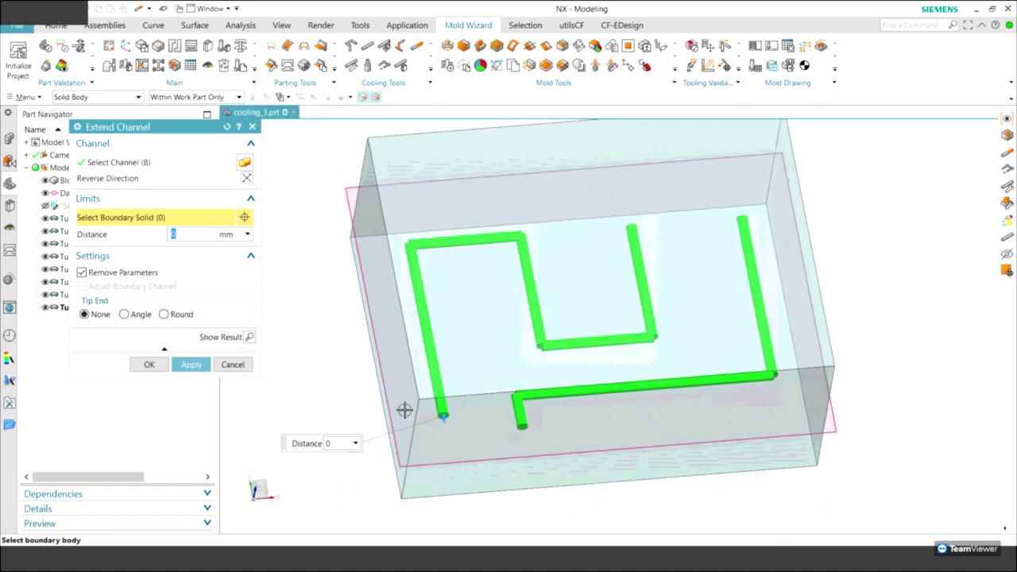
left_click(433, 170)
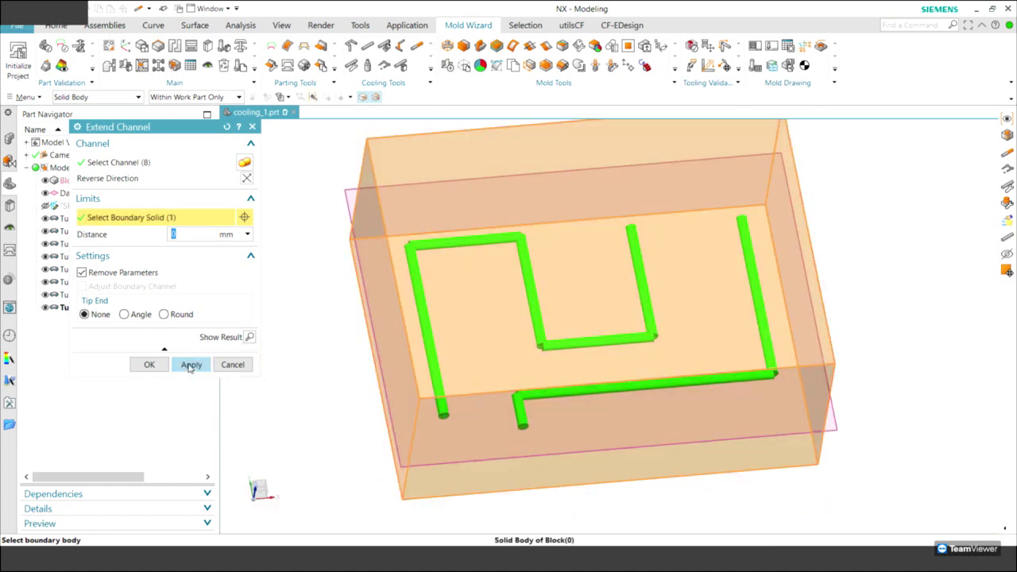
left_click(191, 365)
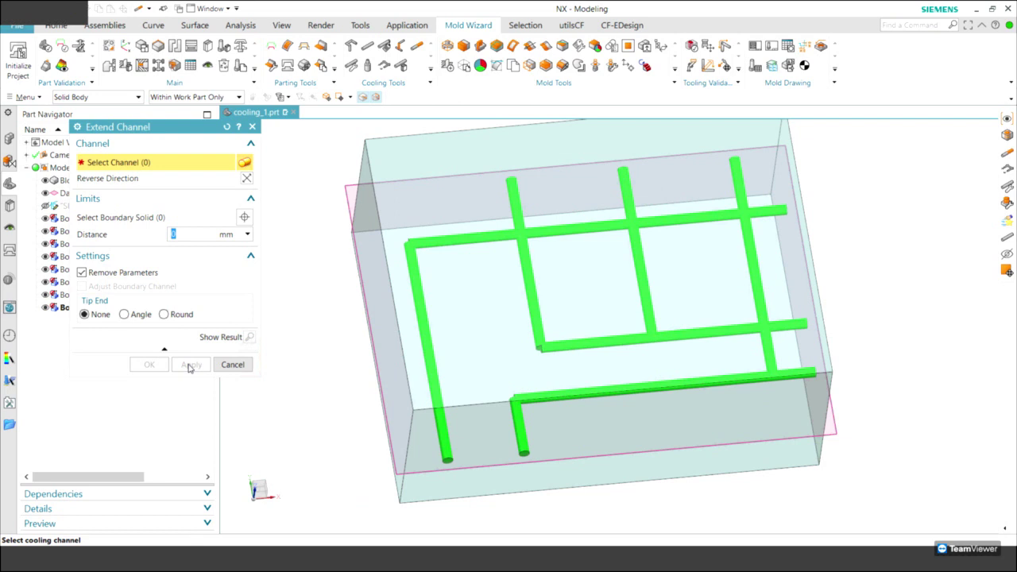
Snap to an exact top view of the extended channel grid and zoom around the channel corners
mouse_move(504, 230)
middle_mouse_down()
mouse_move(590, 175)
mouse_move(1003, 230)
middle_mouse_up()
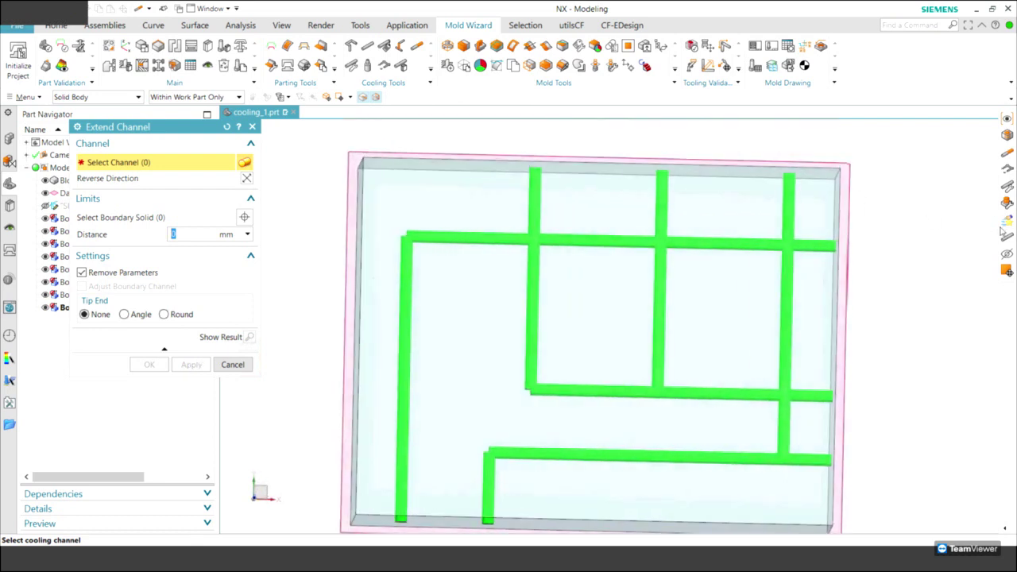
key("F8")
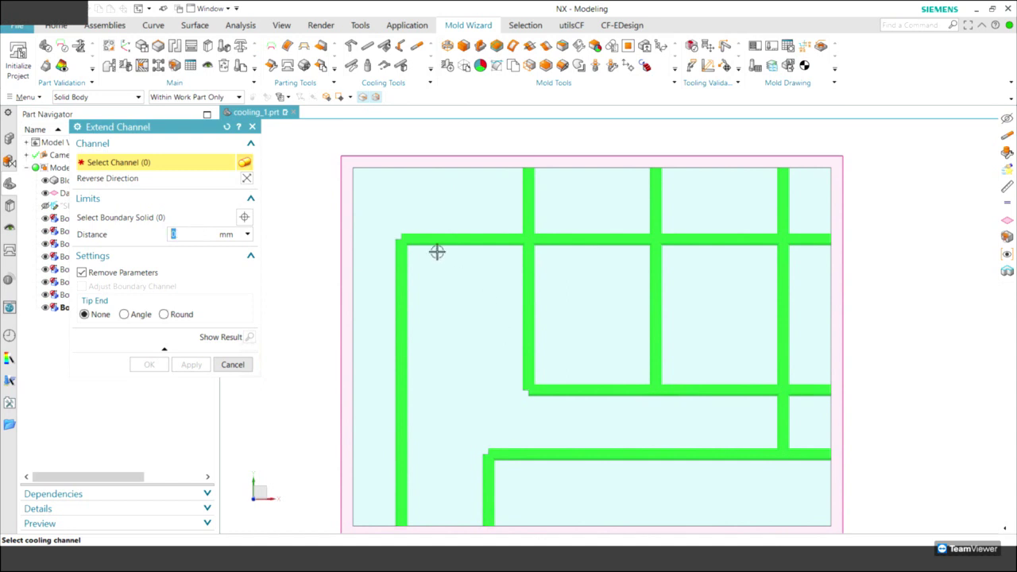
scroll(408, 230, "up", 1)
scroll(408, 229, "up", 7)
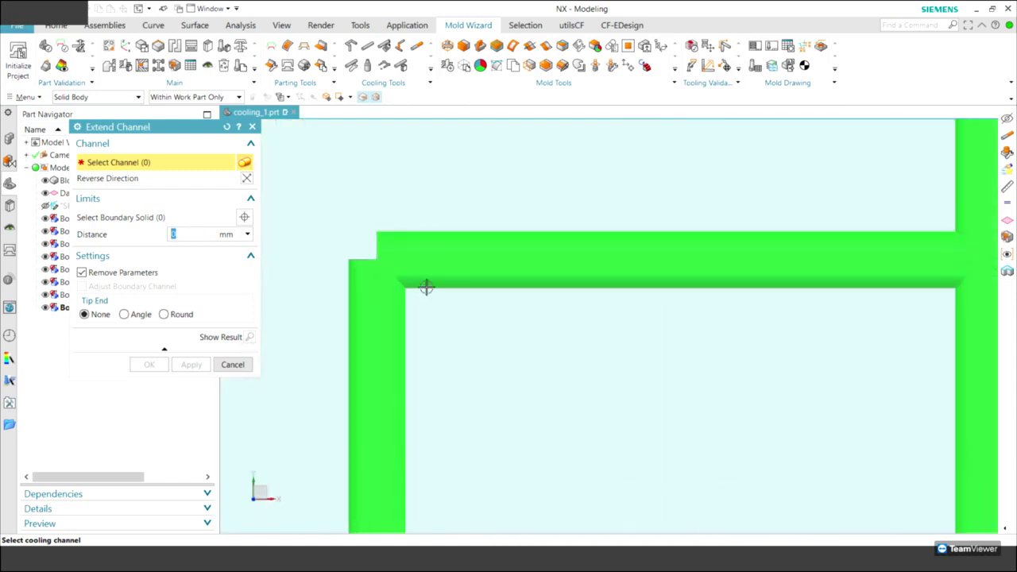
scroll(504, 277, "down", 3)
scroll(504, 277, "down", 1)
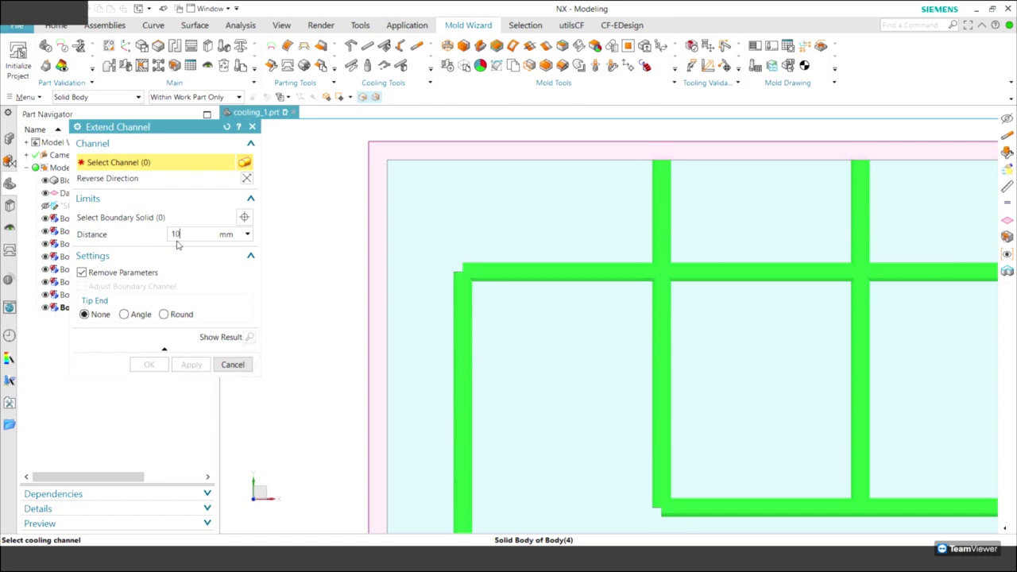
Extend the left vertical, a horizontal and the short lower vertical channel with 118° angled tips
left_click(124, 315)
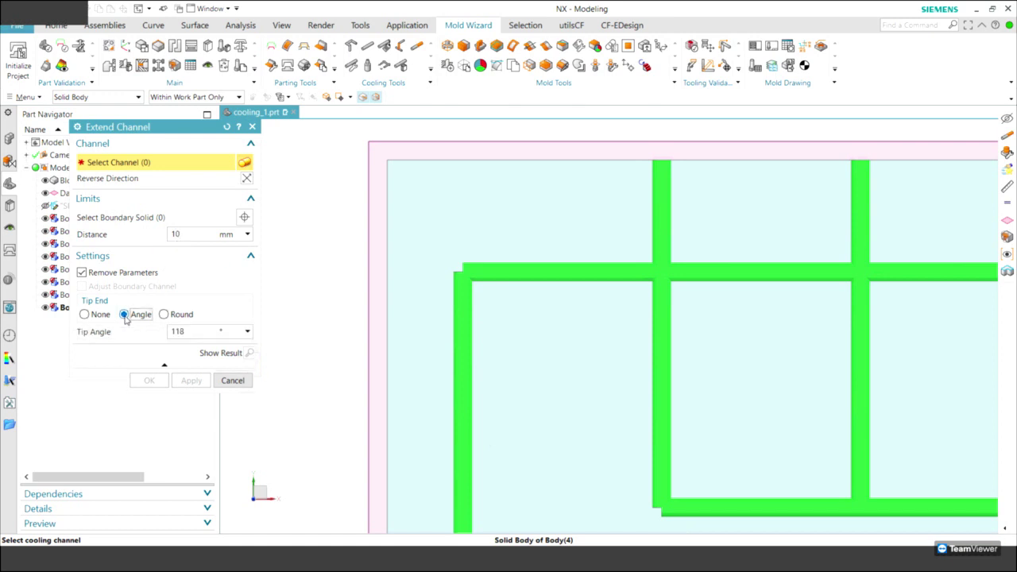
left_click(458, 282)
scroll(318, 310, "down", 3)
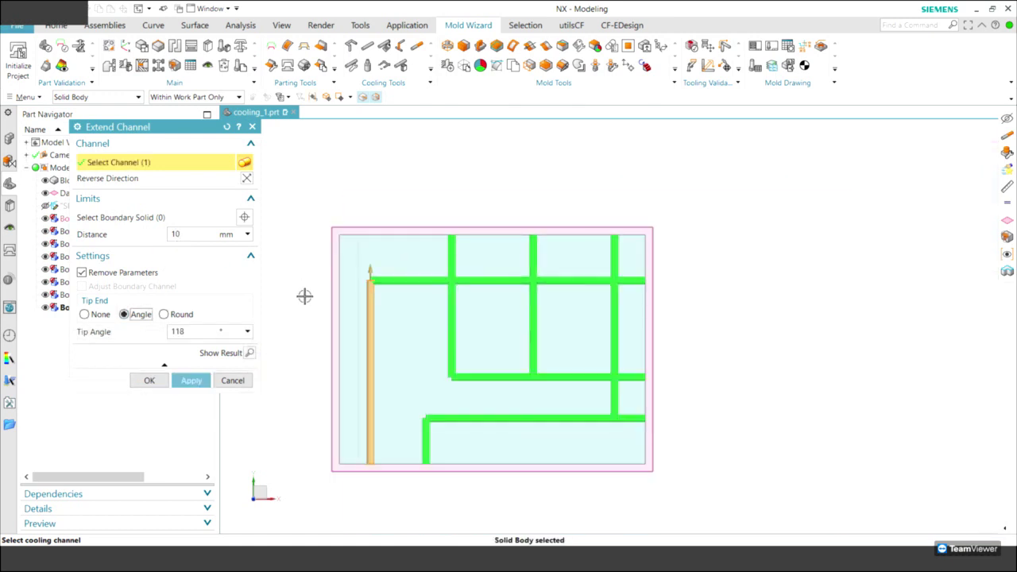
left_click(454, 375)
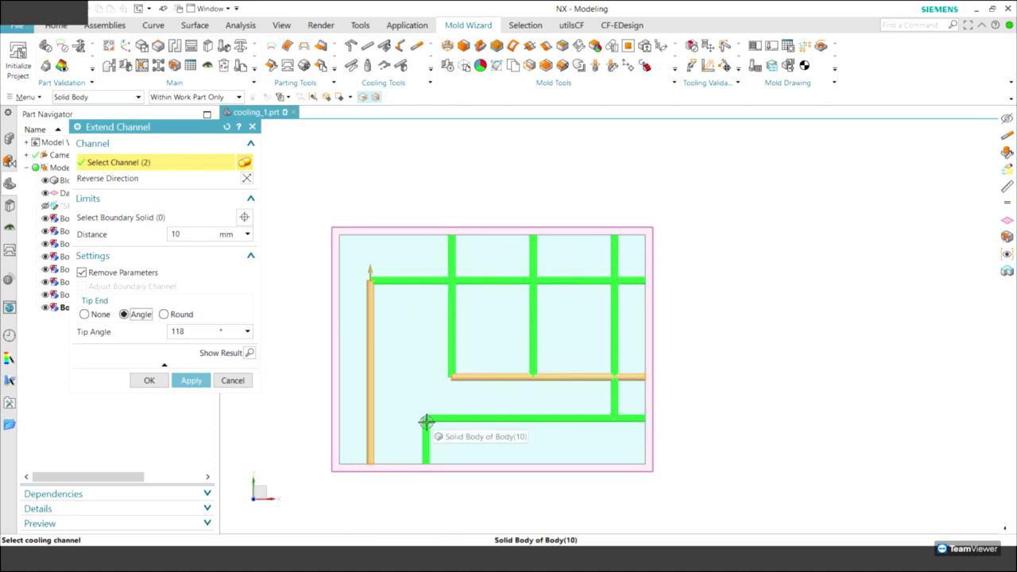
left_click(426, 429)
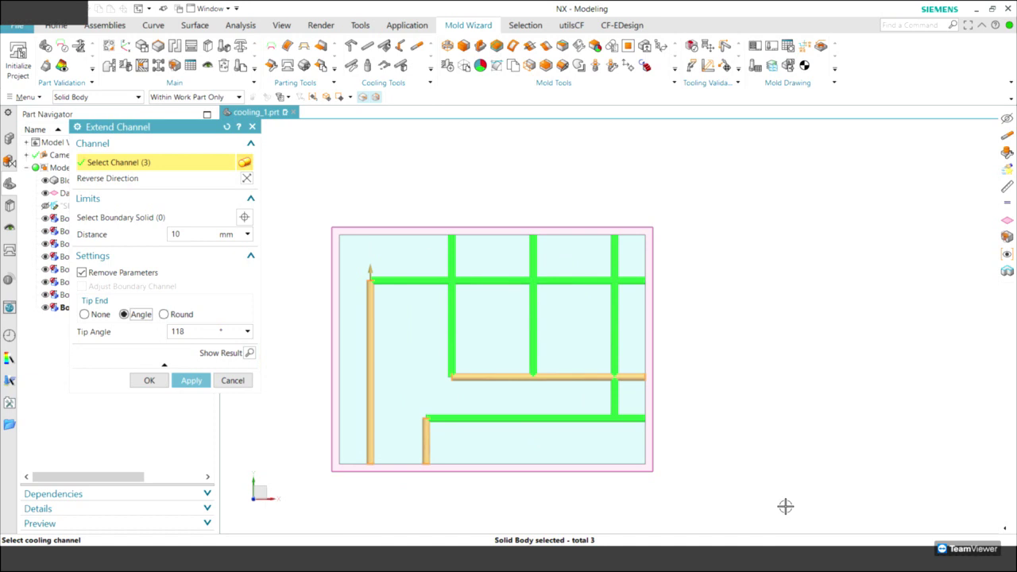
left_click(189, 380)
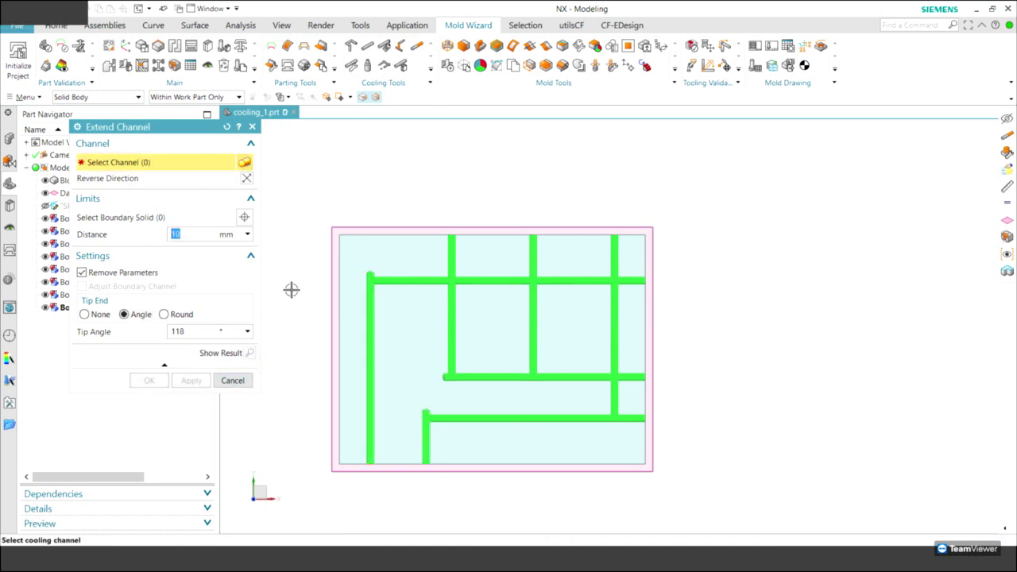
Zoom in to inspect the new angled tips, then close the channel extension tool
scroll(328, 273, "up", 3)
scroll(375, 270, "up", 2)
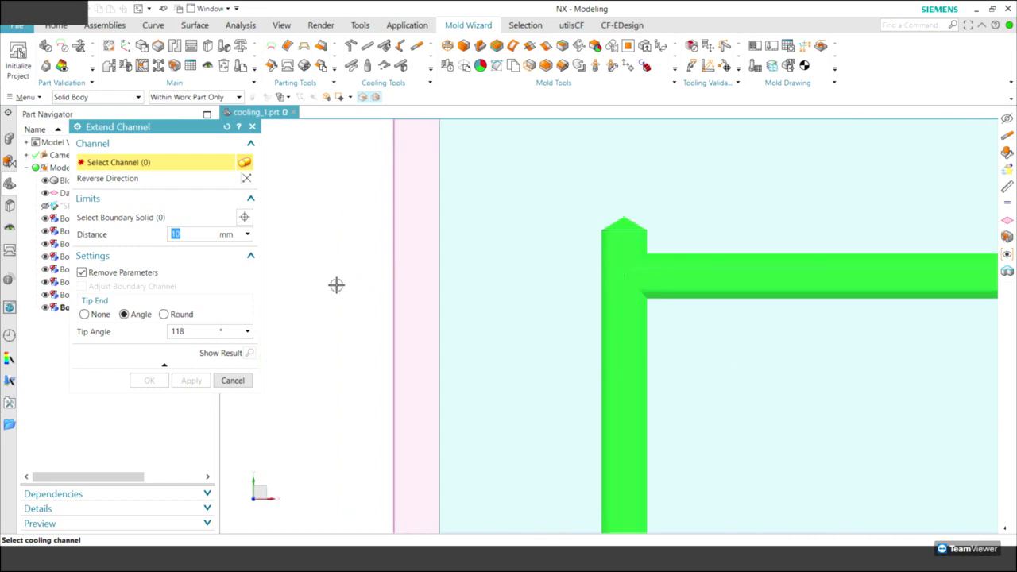
scroll(336, 283, "down", 3)
scroll(392, 357, "up", 3)
scroll(506, 424, "up", 1)
scroll(457, 408, "up", 2)
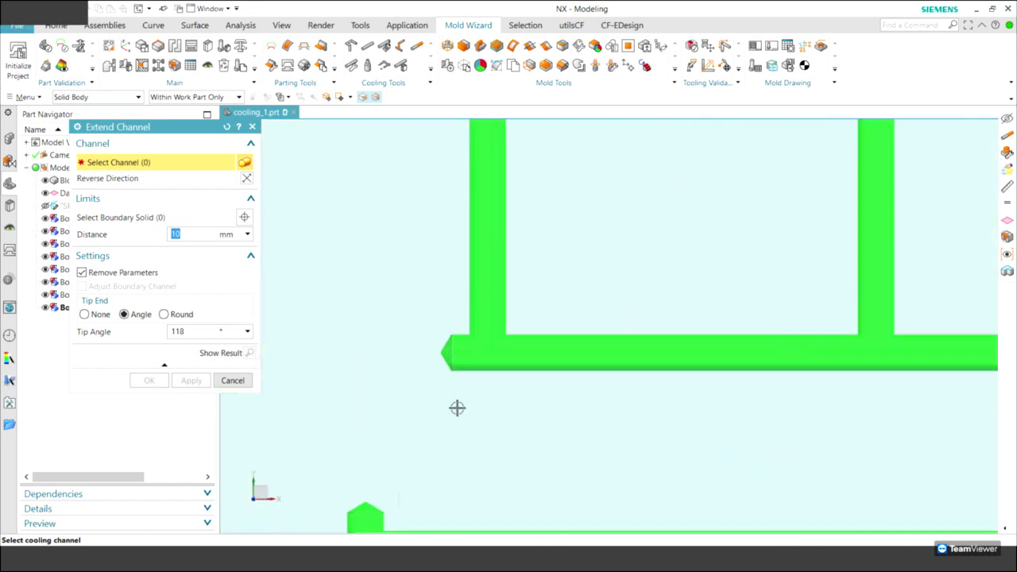
scroll(457, 407, "down", 4)
scroll(443, 485, "up", 3)
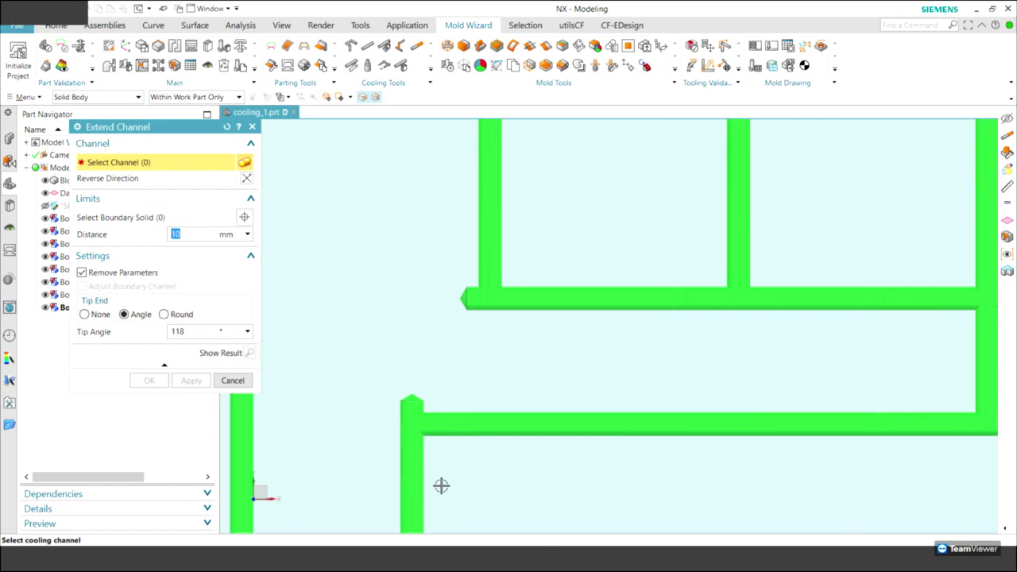
scroll(440, 480, "down", 3)
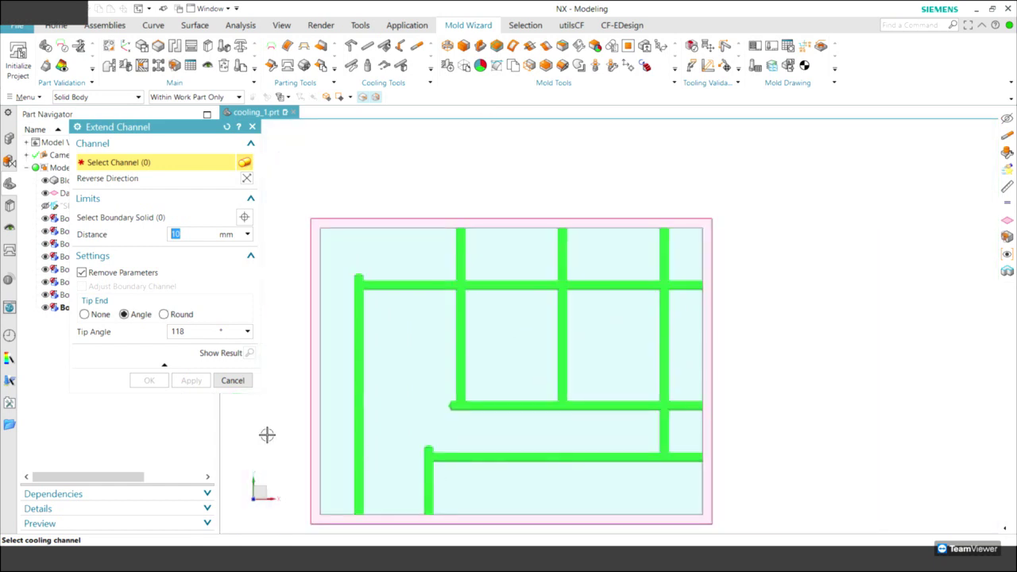
left_click(233, 381)
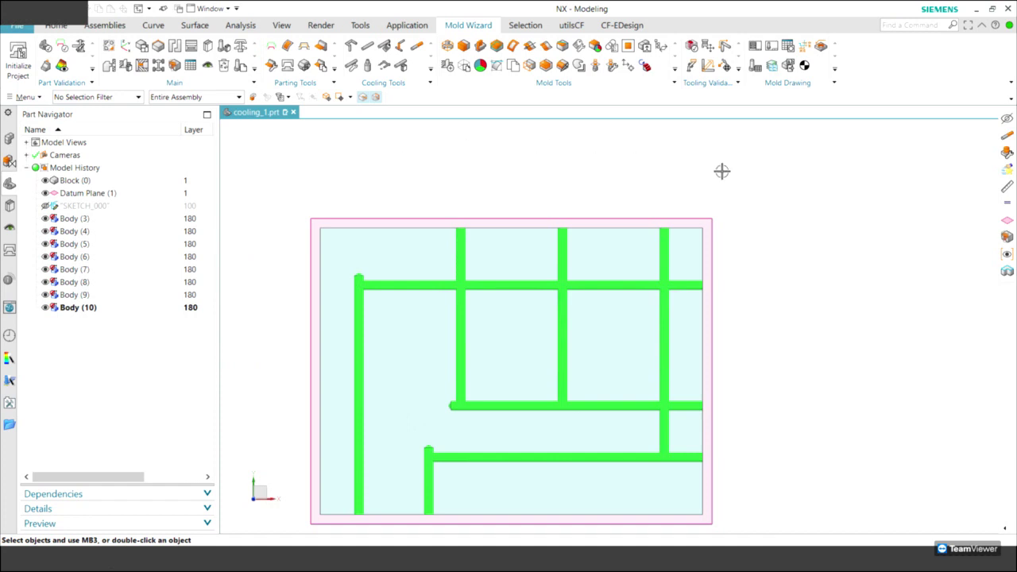
Switch to the trimetric view of the block and its finished channel grid
key("Home")
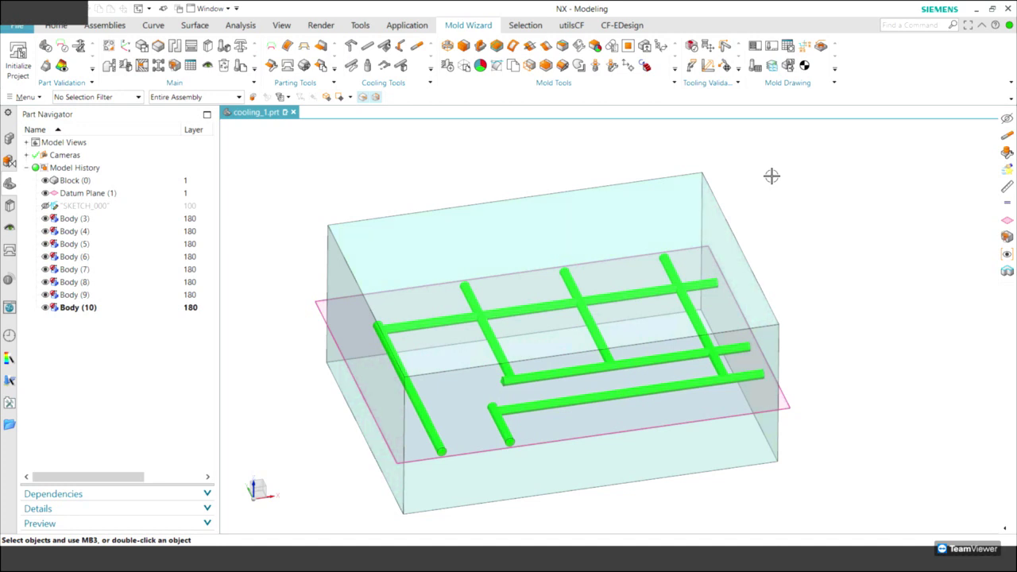
Start a cooling circuit, rename Circuit1 to C1, and keep Create Fittings enabled
left_click(384, 63)
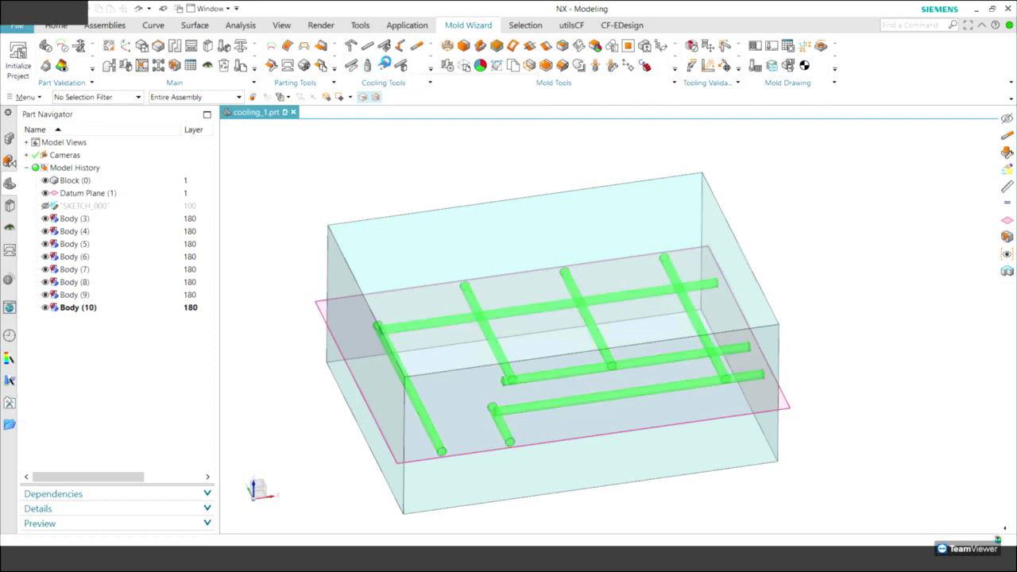
double_click(104, 175)
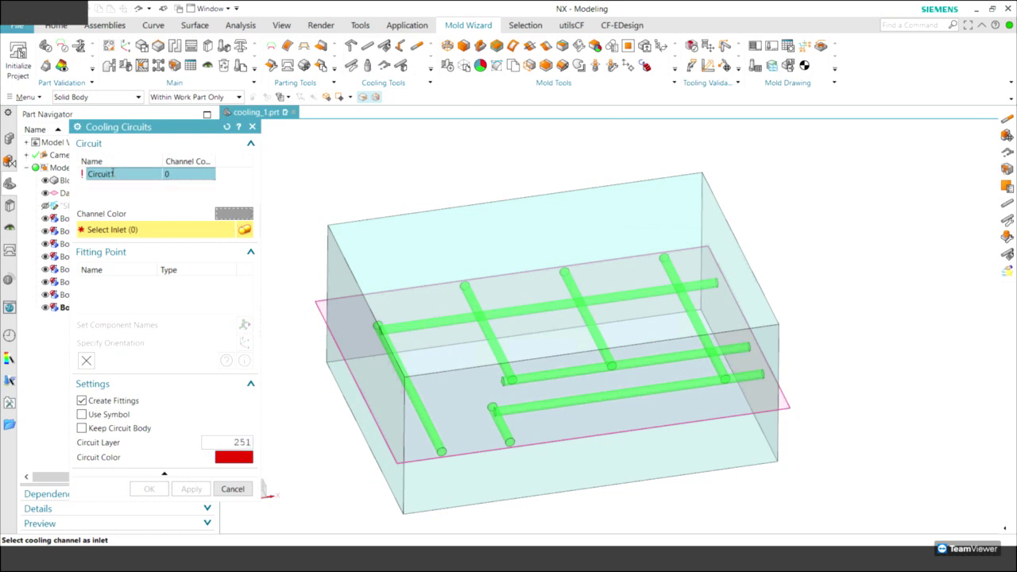
type("C1")
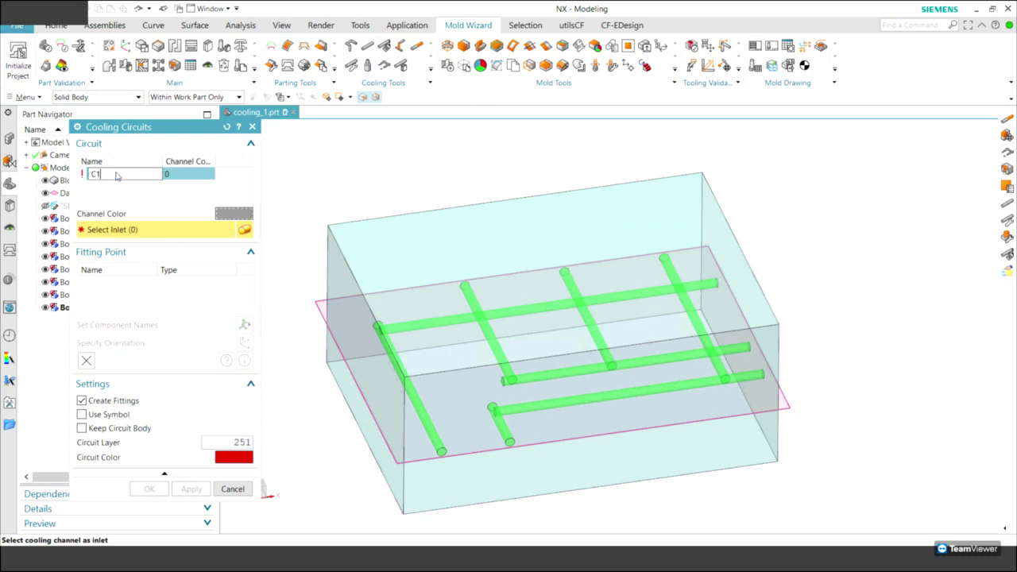
key("Return")
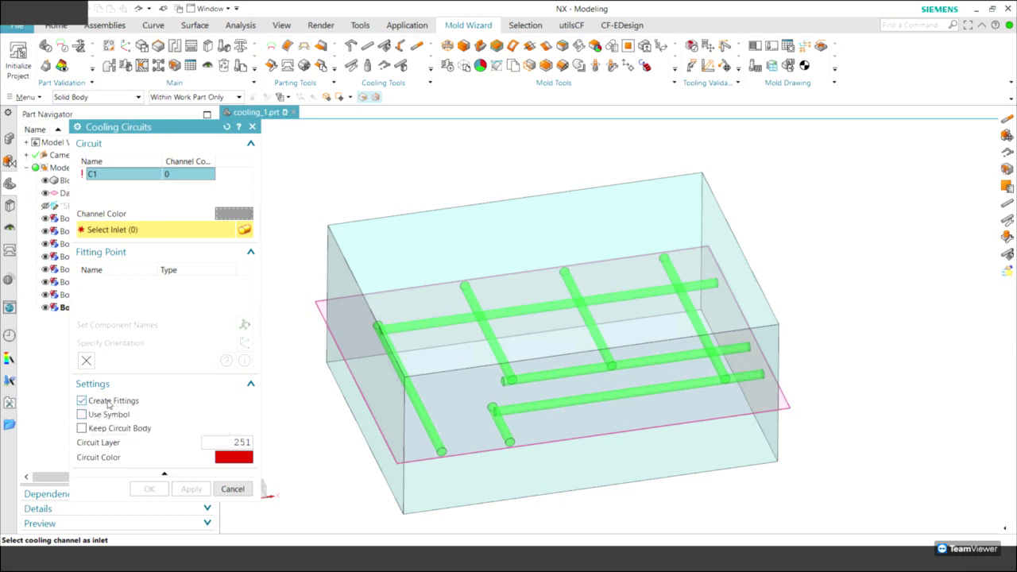
left_click(82, 401)
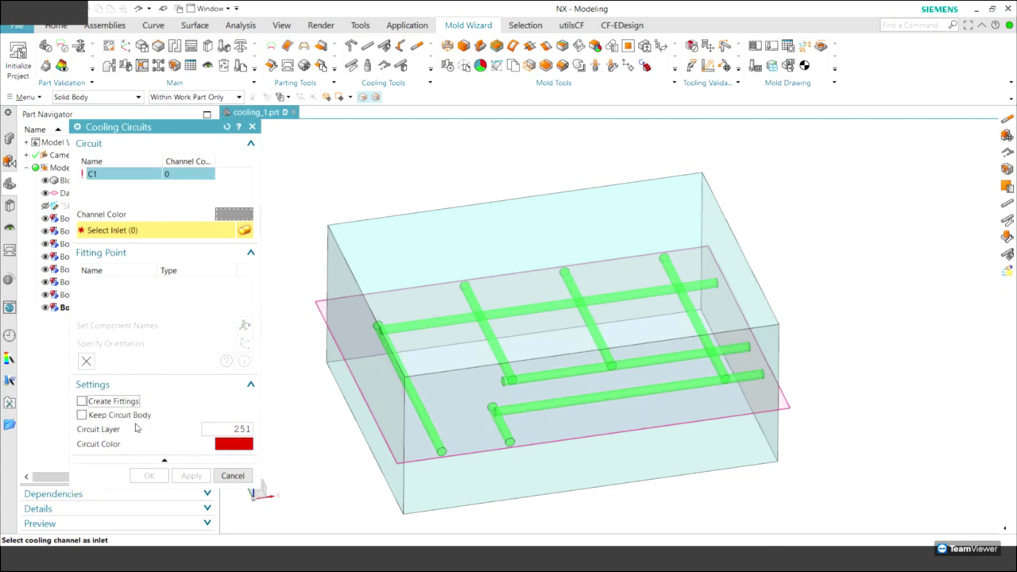
left_click(82, 401)
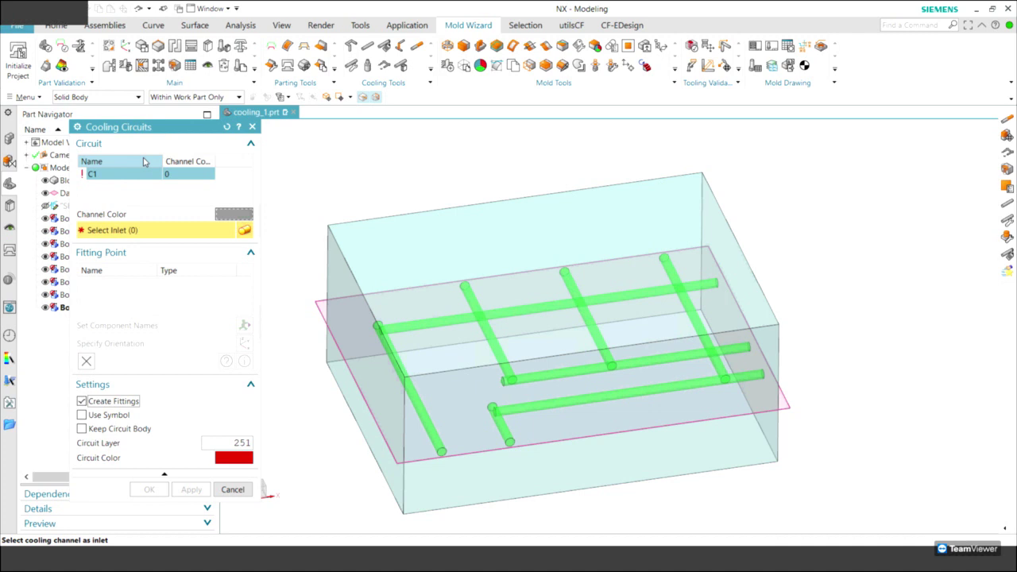
mouse_move(342, 432)
middle_mouse_down()
mouse_move(378, 483)
mouse_move(320, 474)
mouse_move(483, 447)
middle_mouse_up()
Pick the left channel as the C1 inlet and route it through the top horizontal and next vertical channels
left_click(484, 446)
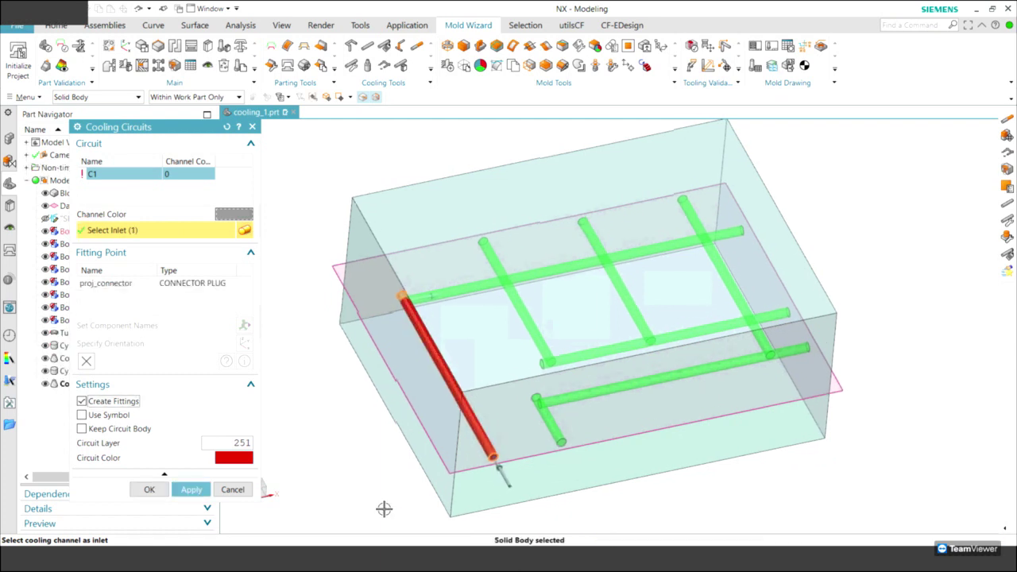
scroll(384, 509, "up", 3)
scroll(383, 509, "up", 3)
scroll(393, 509, "up", 2)
scroll(392, 509, "up", 1)
mouse_move(415, 472)
middle_mouse_down()
mouse_move(424, 325)
mouse_move(416, 230)
middle_mouse_up()
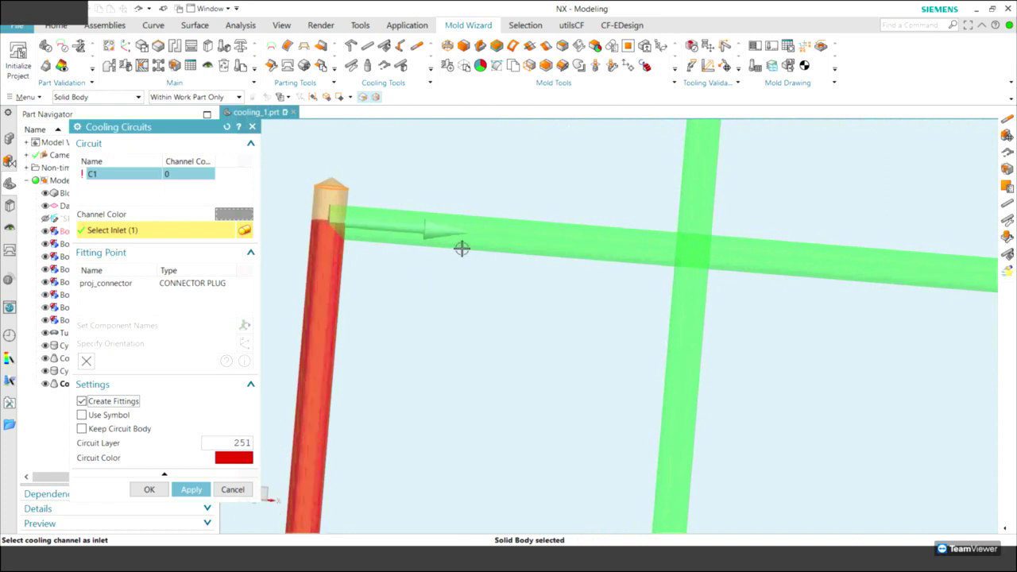
left_click(429, 229)
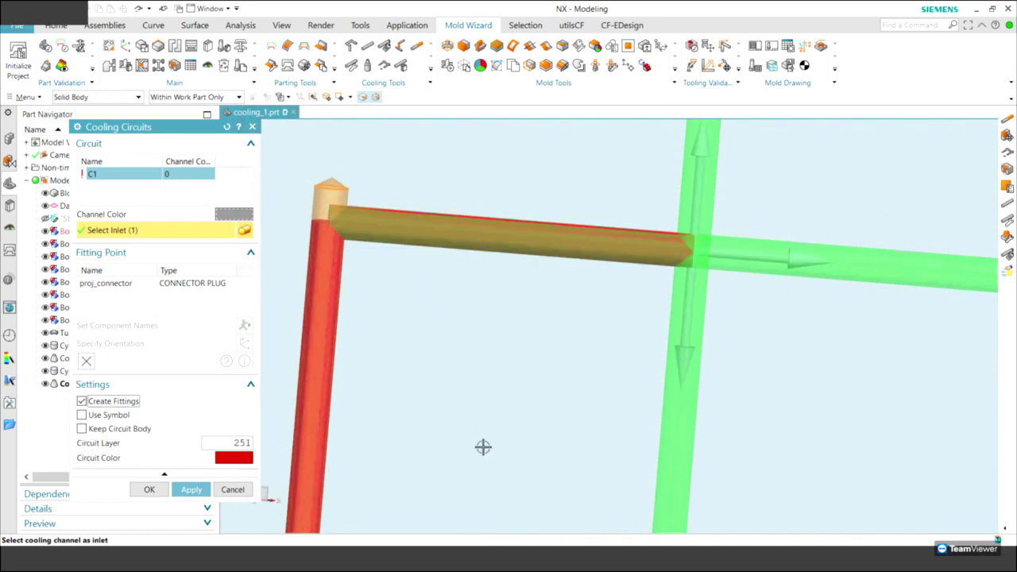
scroll(486, 443, "down", 3)
scroll(570, 374, "down", 1)
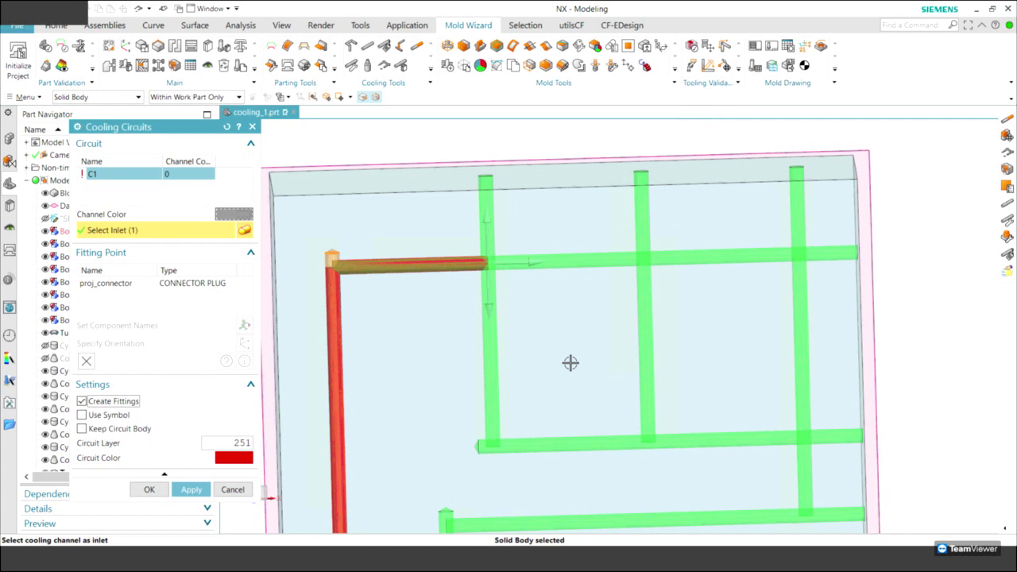
left_click(490, 305)
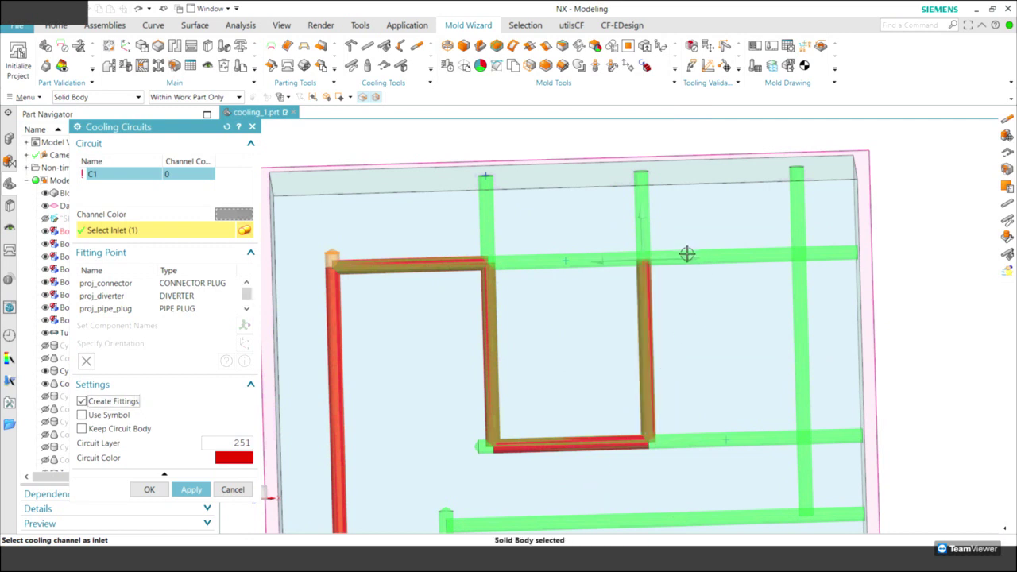
Continue C1 along the upper right, right vertical and lower horizontal channels to the short outlet
left_click(688, 277)
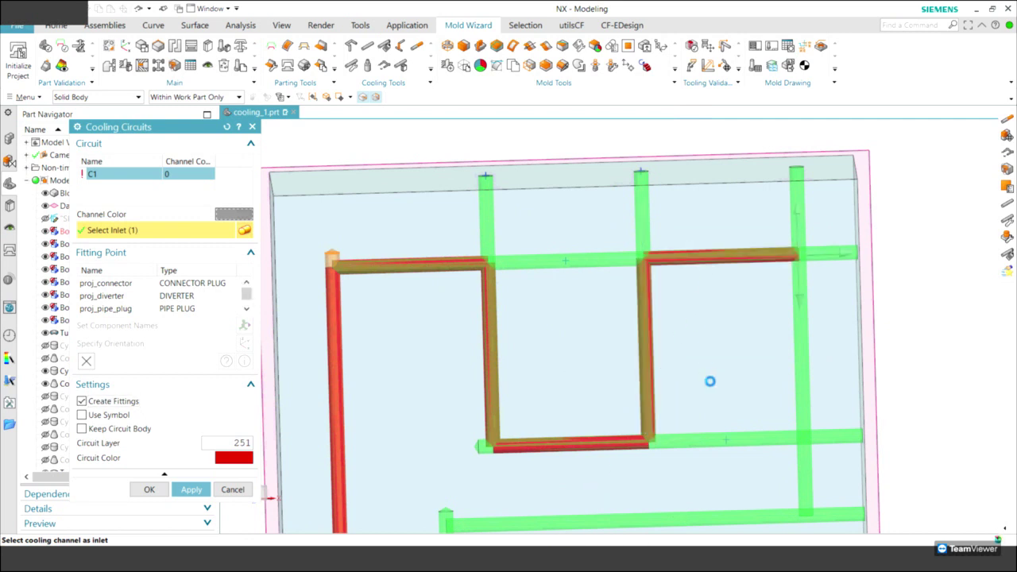
left_click(800, 300)
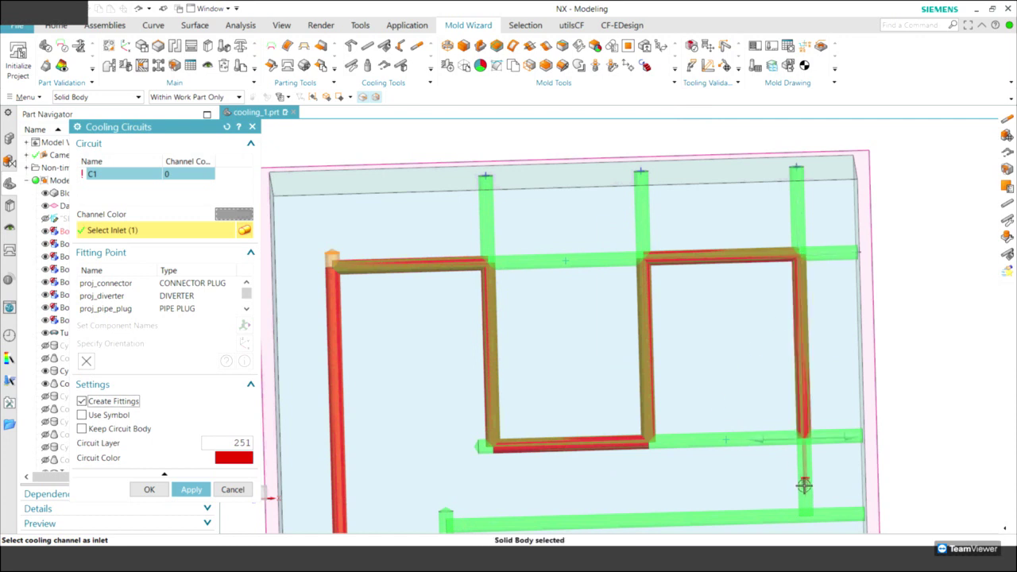
scroll(604, 475, "down", 2)
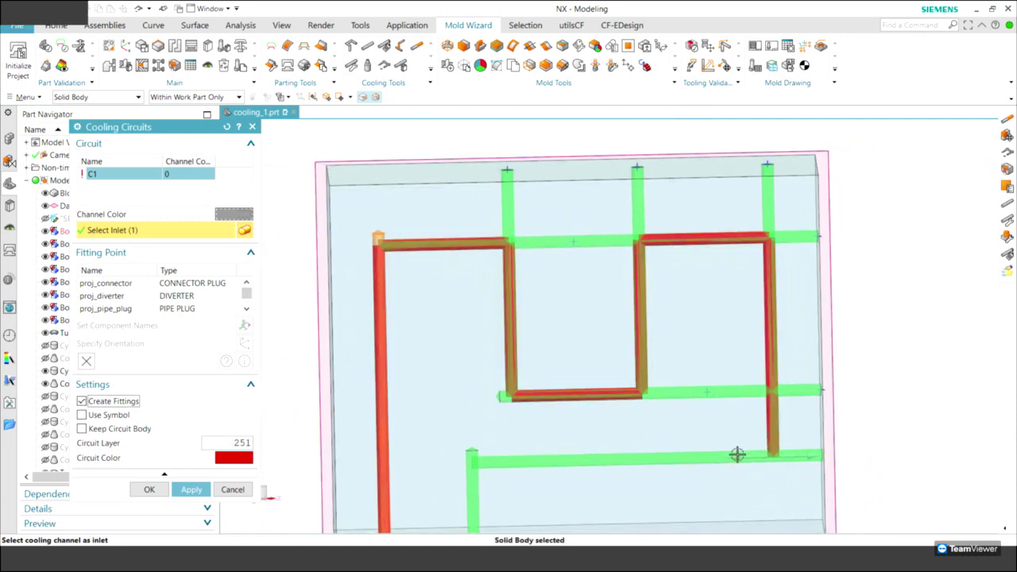
left_click(682, 472)
scroll(569, 409, "up", 2)
scroll(538, 402, "up", 2)
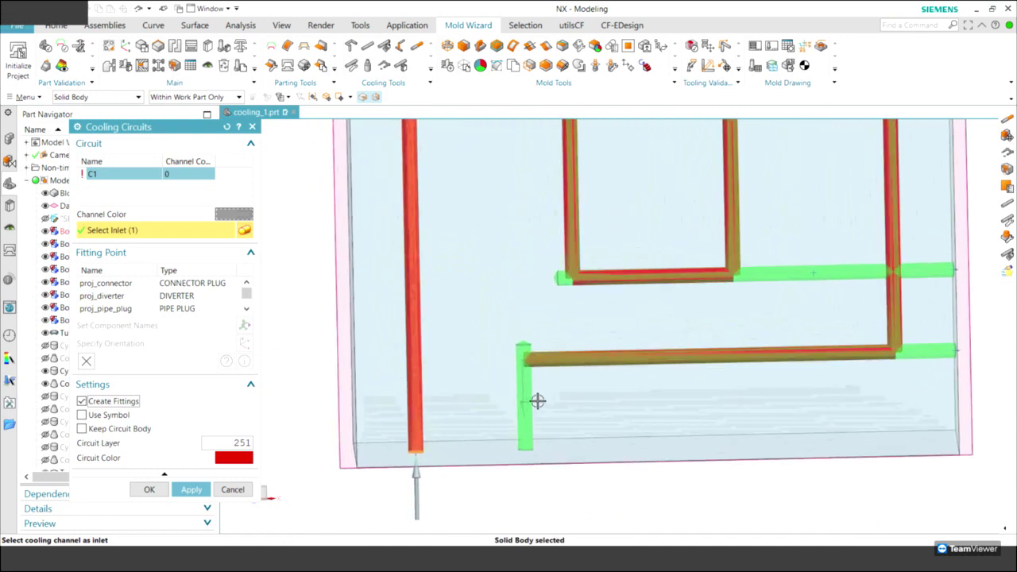
left_click(529, 425)
scroll(281, 509, "down", 1)
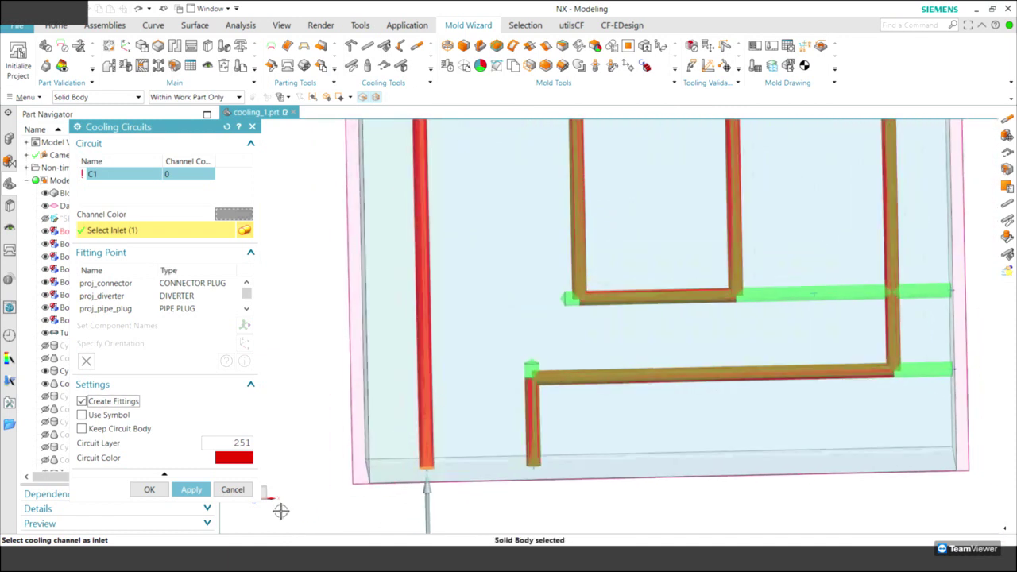
scroll(281, 510, "down", 1)
key("Home")
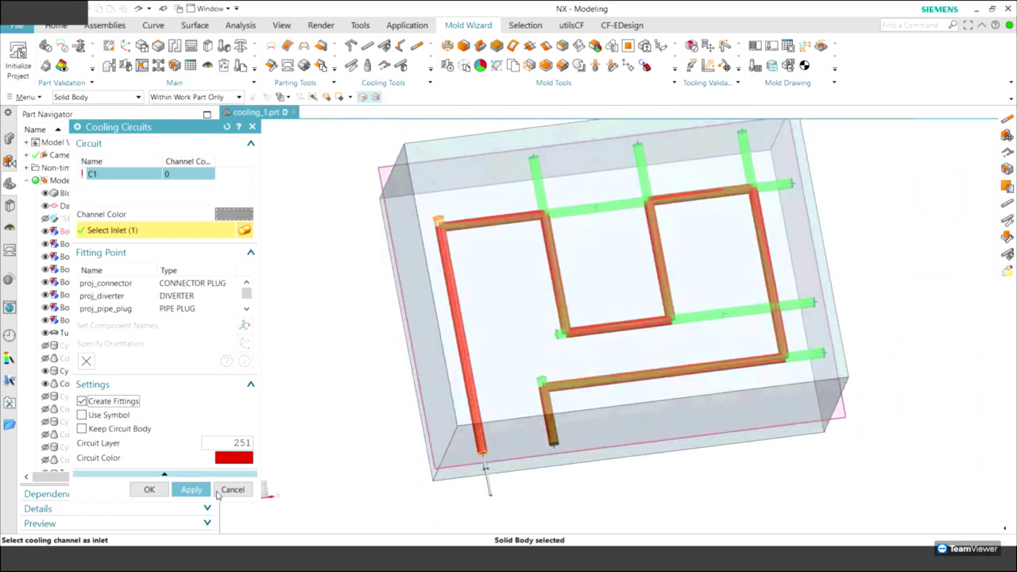
key("ctrl+alt+t")
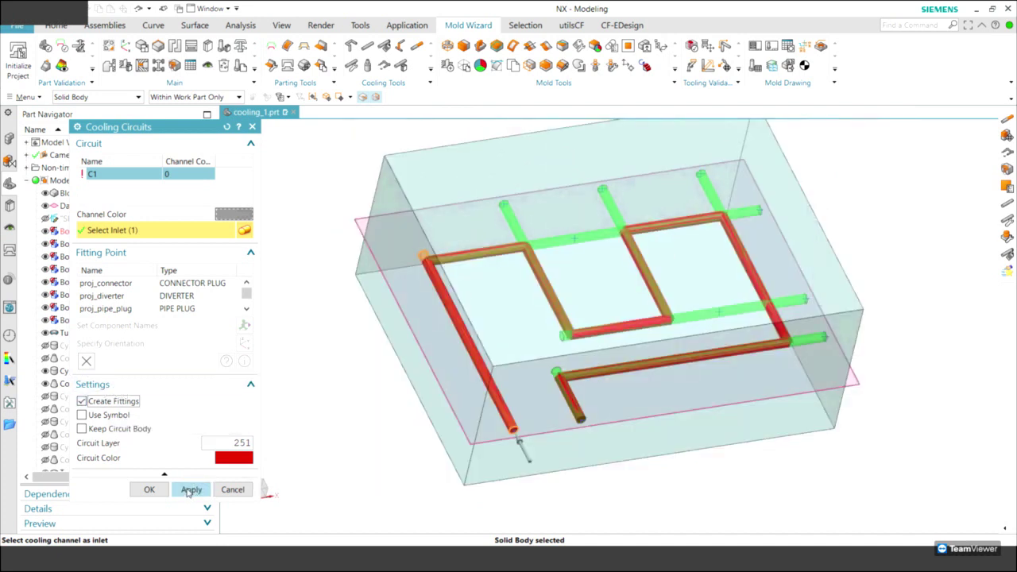
Create circuit C1 with its fittings and close the Cooling Circuits dialog
left_click(191, 489)
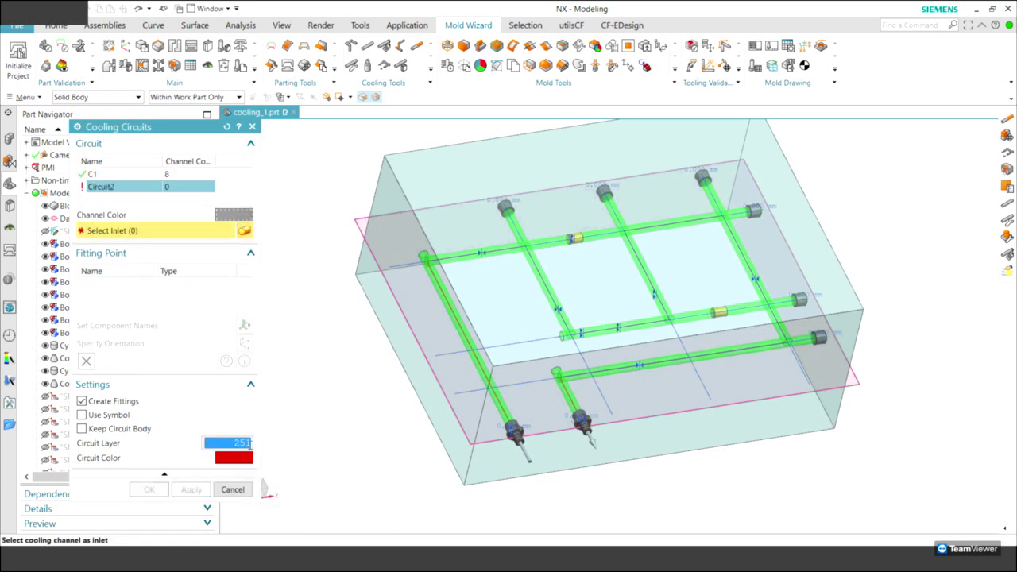
left_click(232, 489)
scroll(592, 374, "up", 2)
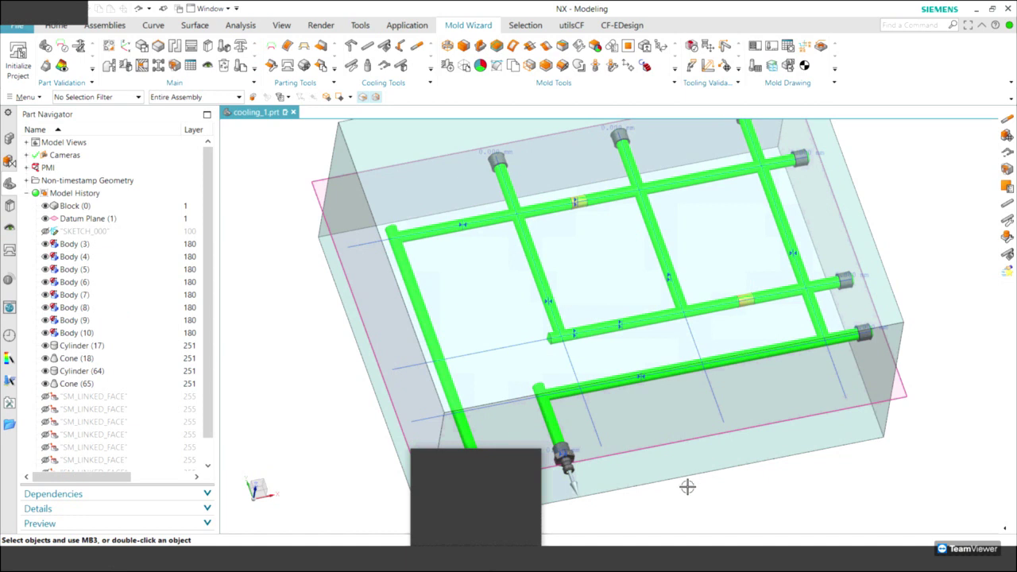
scroll(685, 483, "up", 3)
scroll(699, 497, "up", 3)
scroll(626, 497, "up", 2)
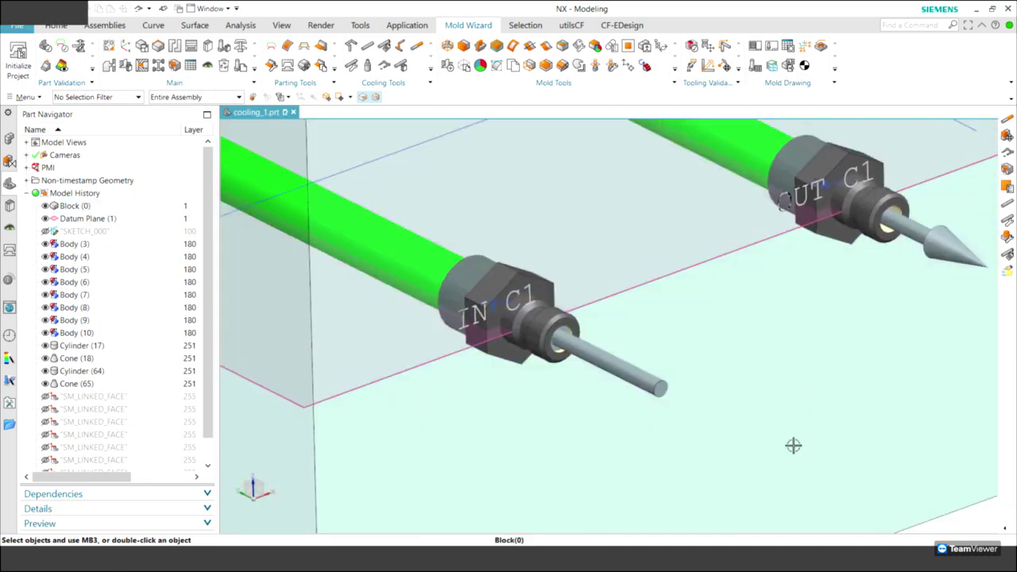
Orbit the model to inspect the IN C1 and OUT C1 connectors and plugs
scroll(793, 445, "down", 1)
scroll(760, 471, "down", 1)
scroll(620, 440, "down", 2)
scroll(615, 444, "down", 2)
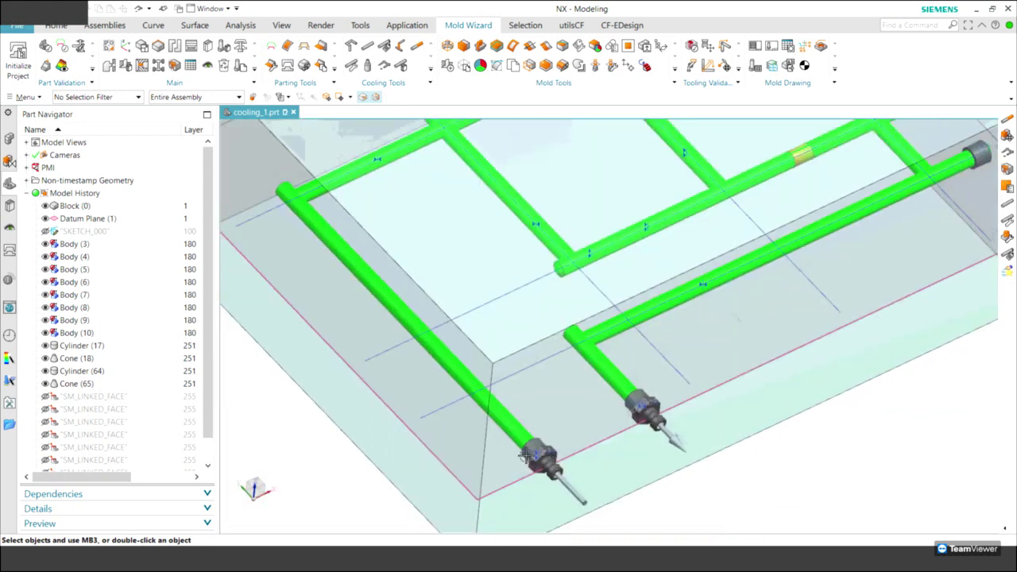
middle_click_drag(615, 445, 363, 209)
scroll(448, 293, "up", 2)
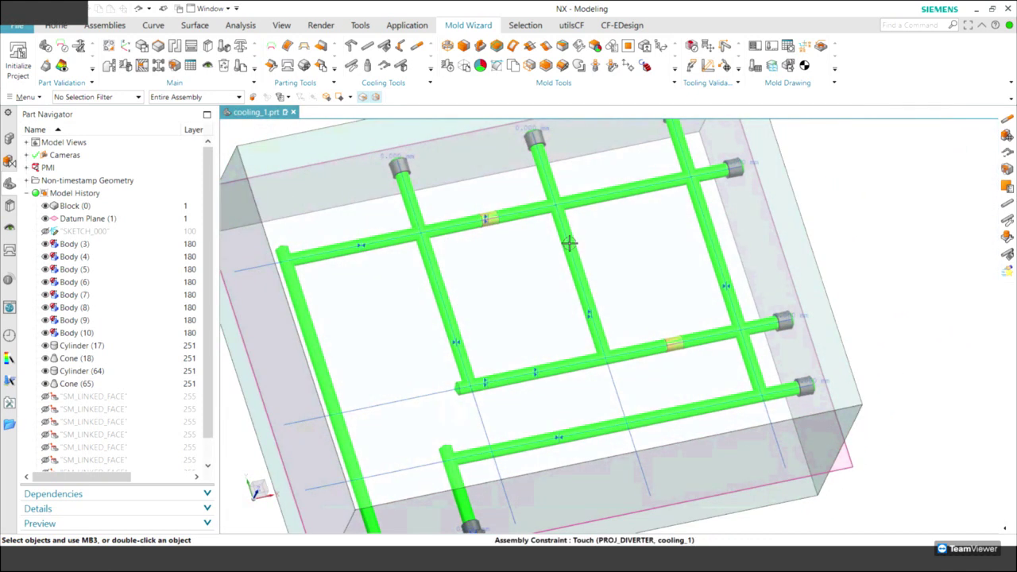
mouse_move(562, 427)
middle_mouse_down()
mouse_move(729, 522)
mouse_move(771, 398)
mouse_move(783, 399)
mouse_move(770, 526)
mouse_move(630, 518)
mouse_move(247, 403)
middle_mouse_up()
Turn off layer 180 and turn on layer 255 in Layer Settings, then return to trimetric view
key("ctrl+l")
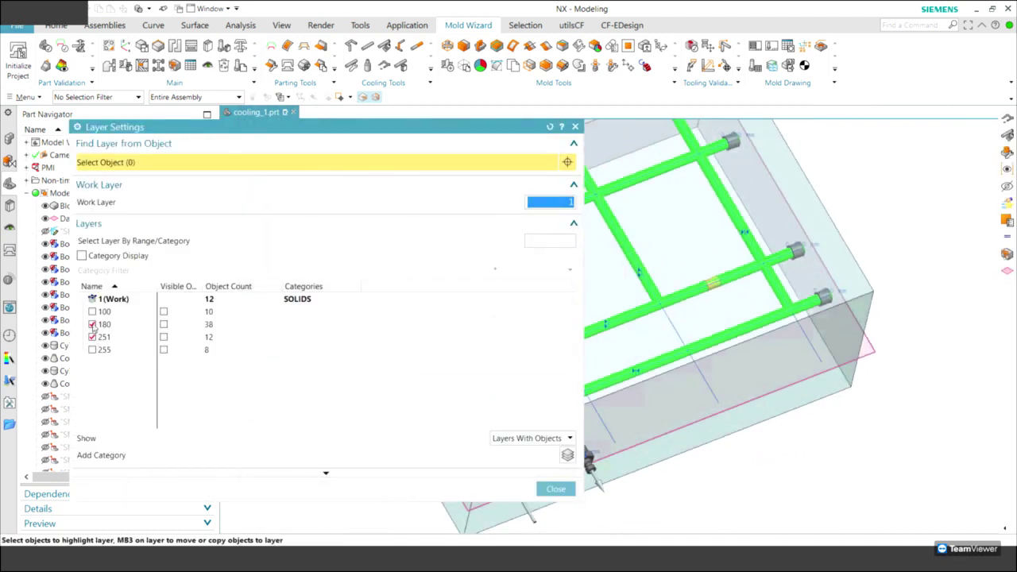
left_click(93, 324)
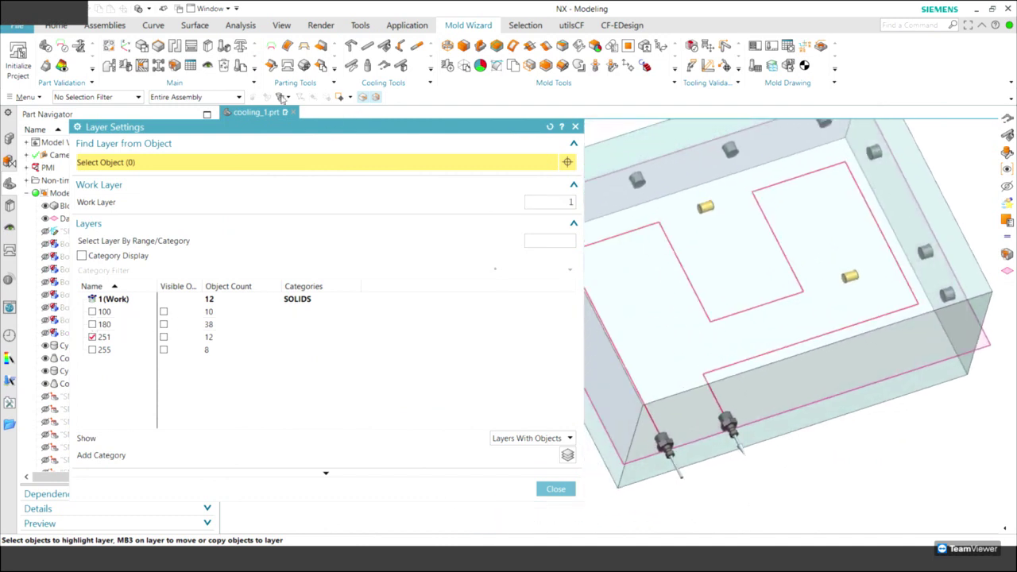
left_click_drag(402, 137, 301, 71)
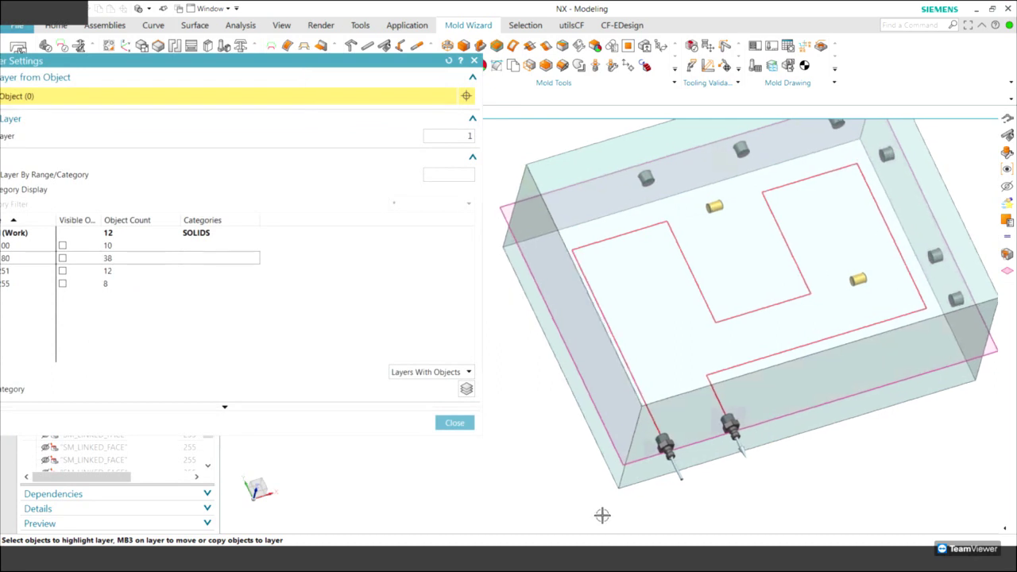
mouse_move(636, 502)
middle_mouse_down()
mouse_move(576, 454)
mouse_move(543, 361)
middle_mouse_up()
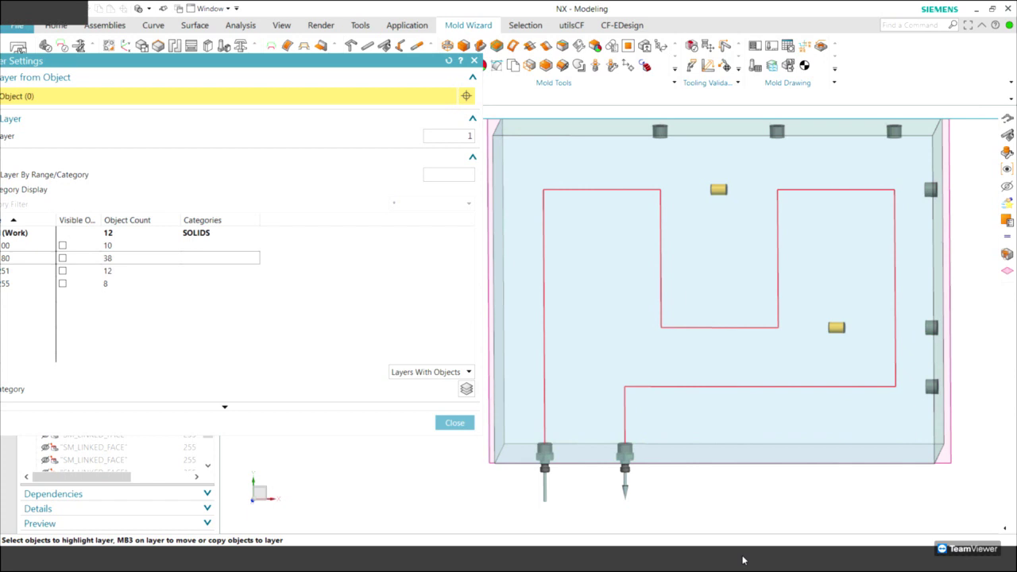
middle_click_drag(742, 513, 230, 345)
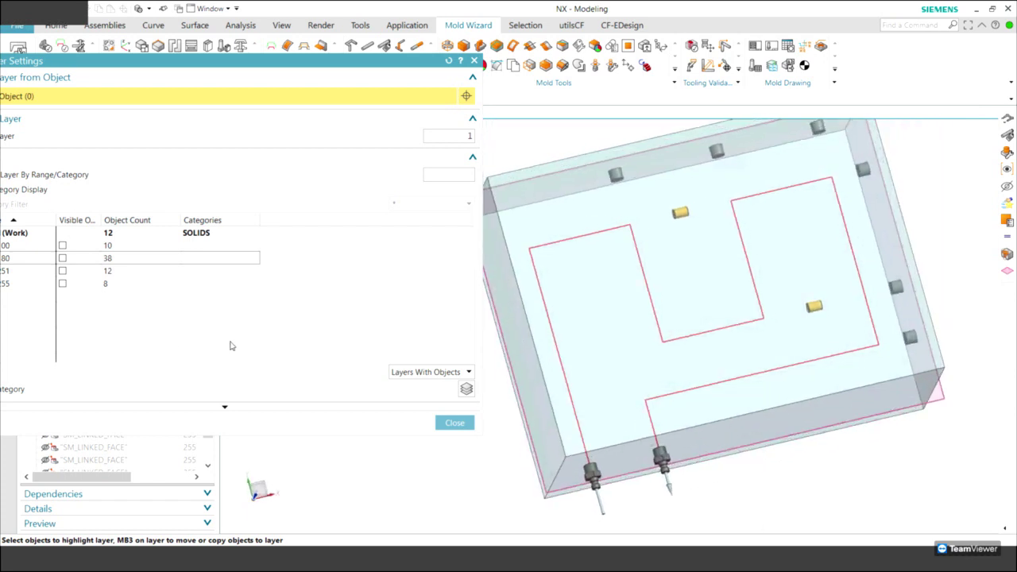
left_click_drag(102, 67, 207, 61)
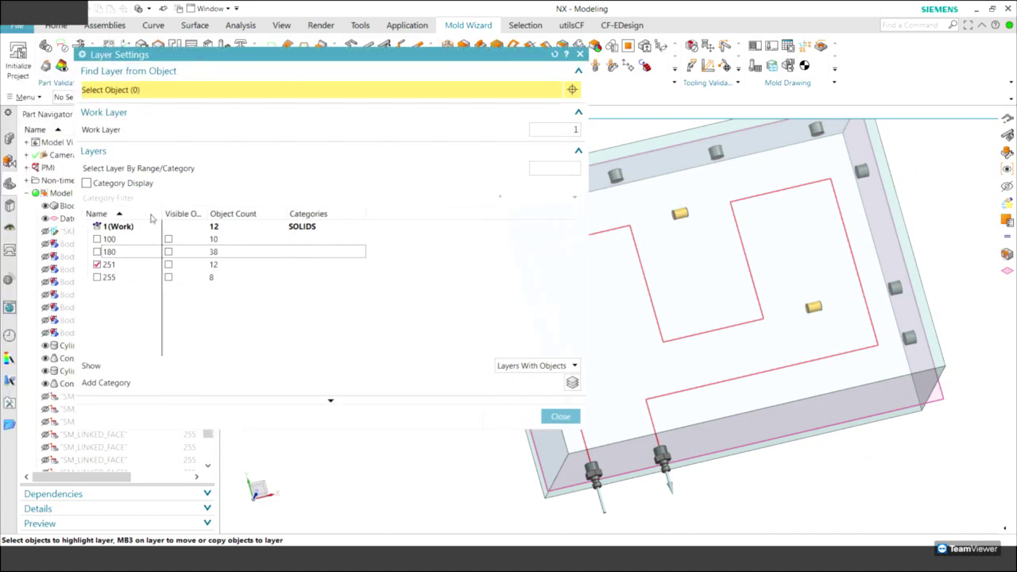
left_click(97, 277)
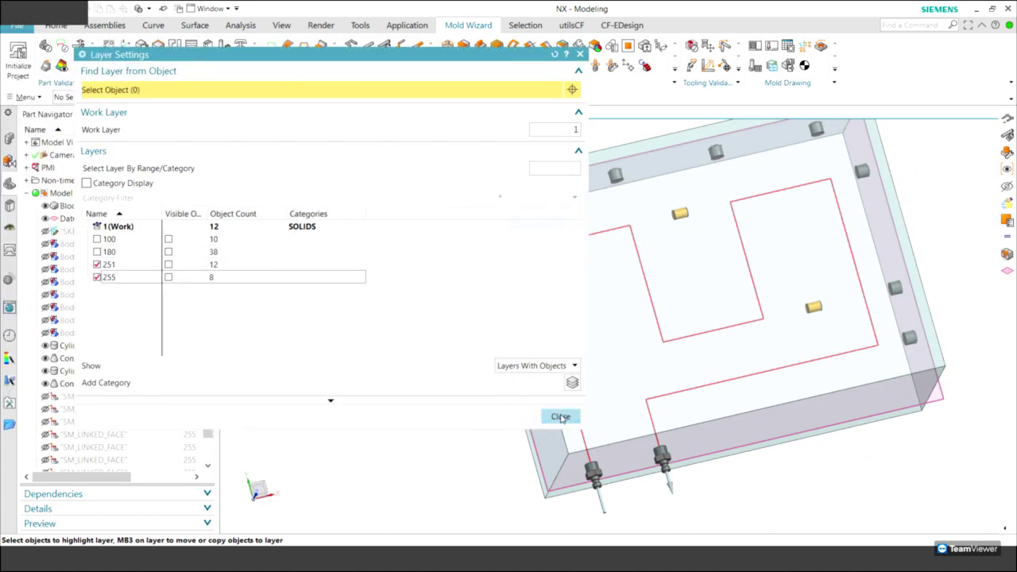
left_click(559, 417)
middle_click_drag(347, 486, 327, 463)
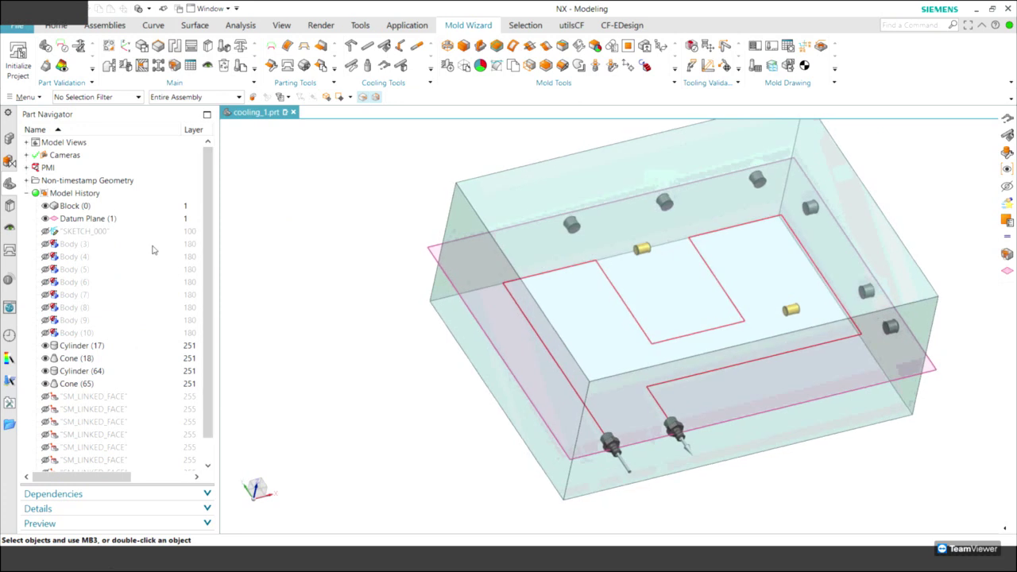
key("Home")
Select the connectors, diverters and pipe plugs in the assembly tree and unpack them
scroll(69, 374, "down", 1)
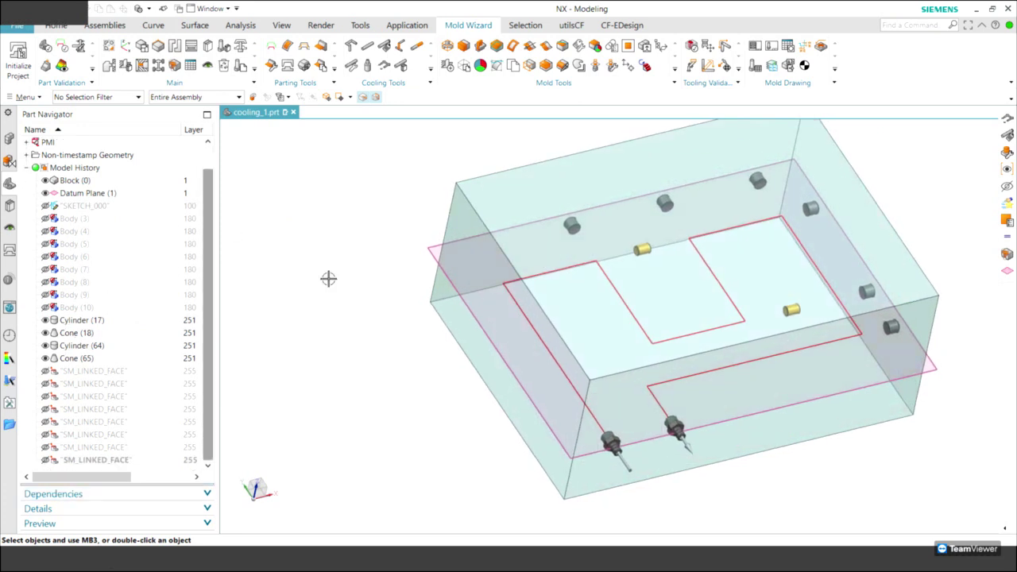
left_click(9, 139)
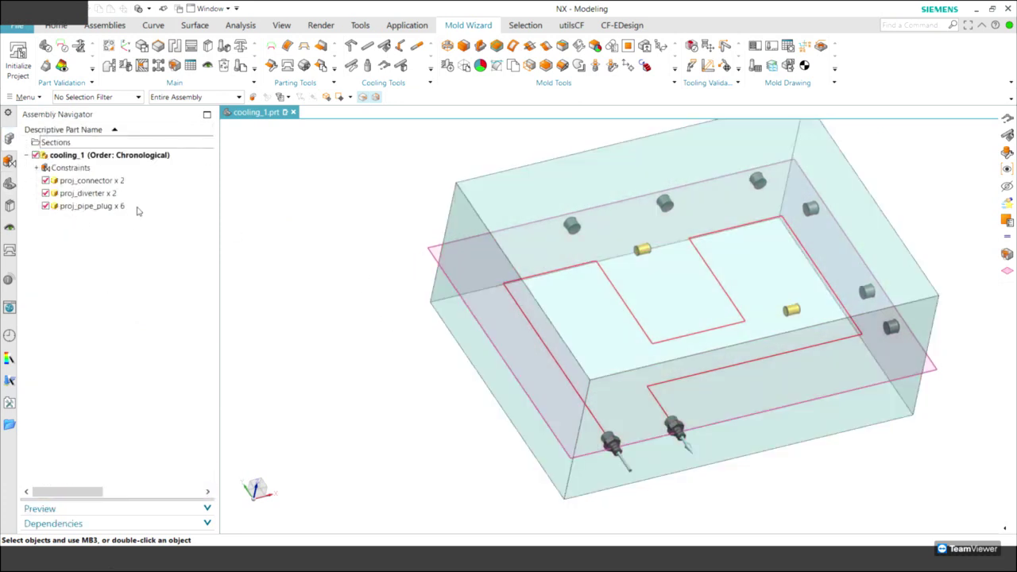
left_click(105, 183)
right_click(106, 183)
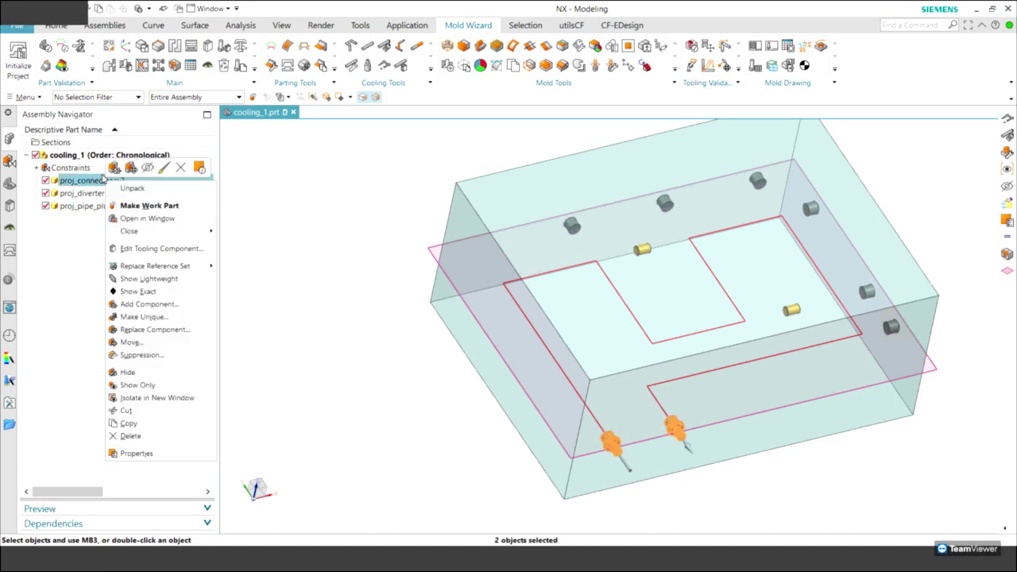
left_click(89, 160)
right_click(89, 160)
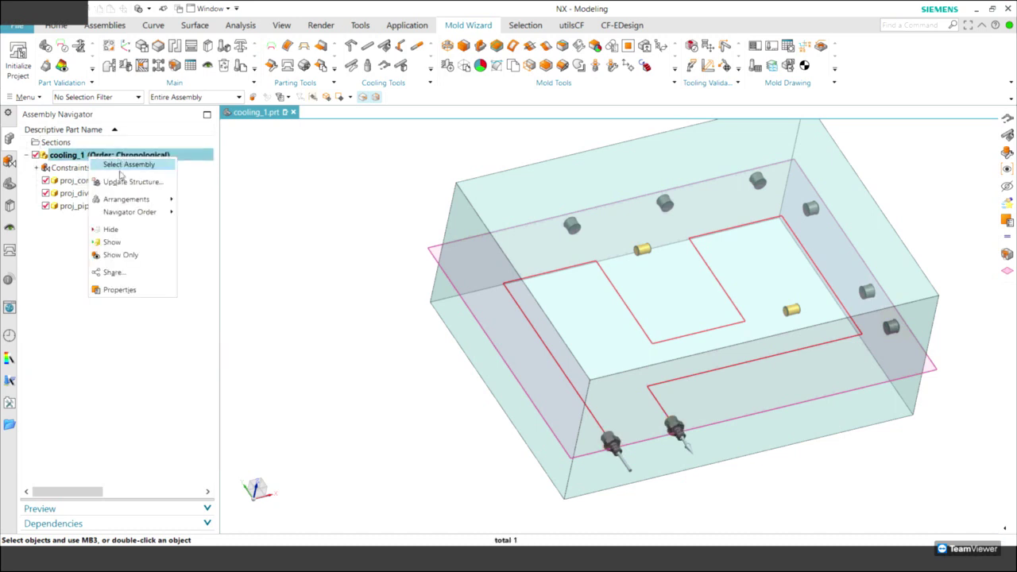
left_click(69, 342)
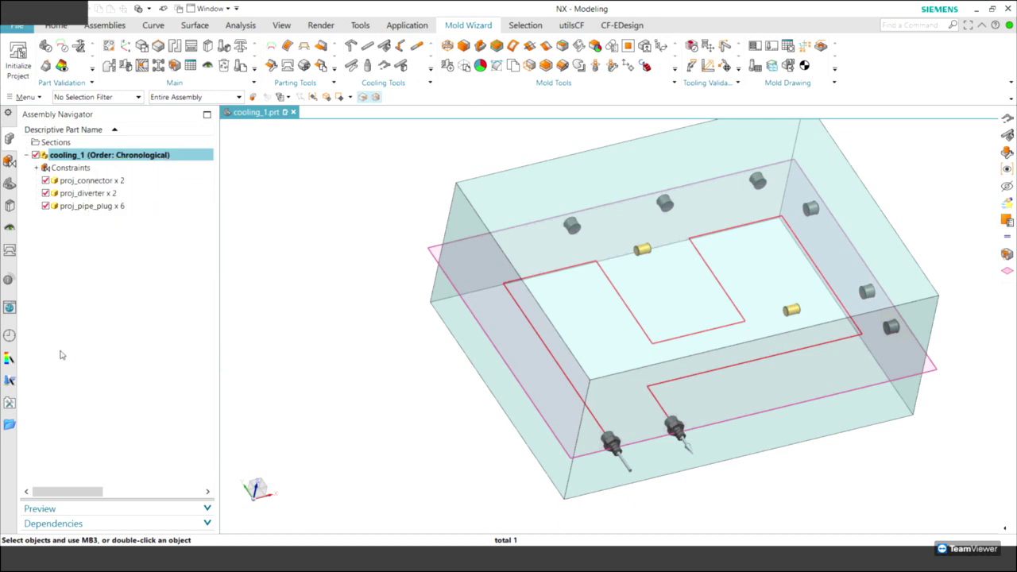
left_click(78, 181)
left_click(80, 194, "ctrl")
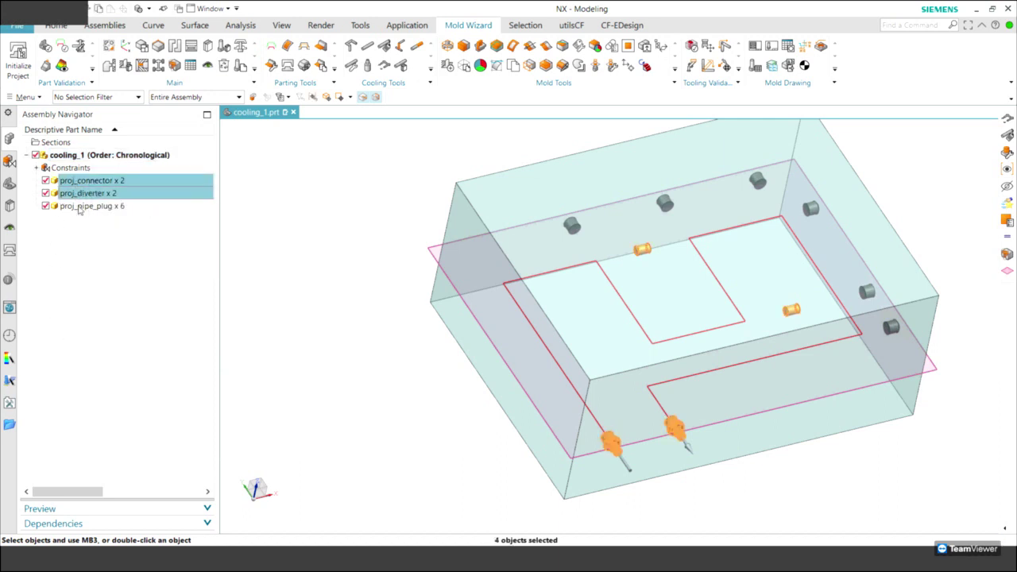
left_click(81, 206, "ctrl")
right_click(80, 206)
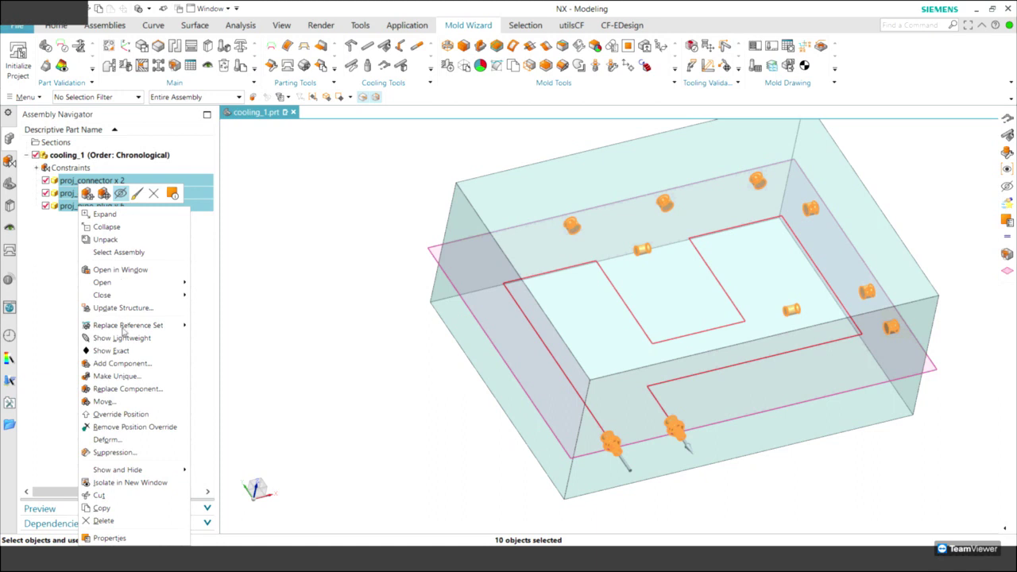
left_click(107, 239)
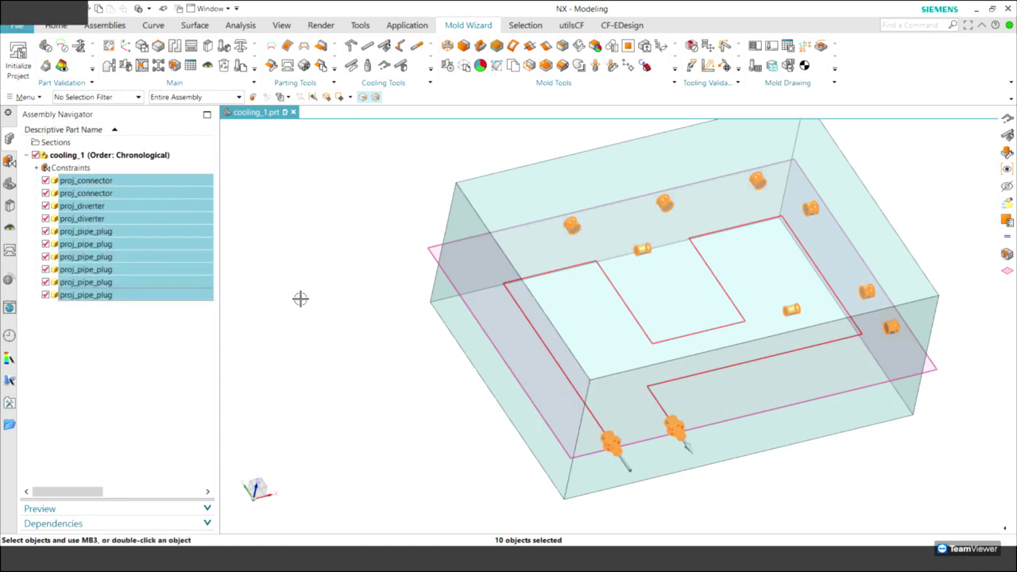
Select the last proj_pipe_plug, then display cooling_1's Model History in the Part Navigator
left_click(301, 298)
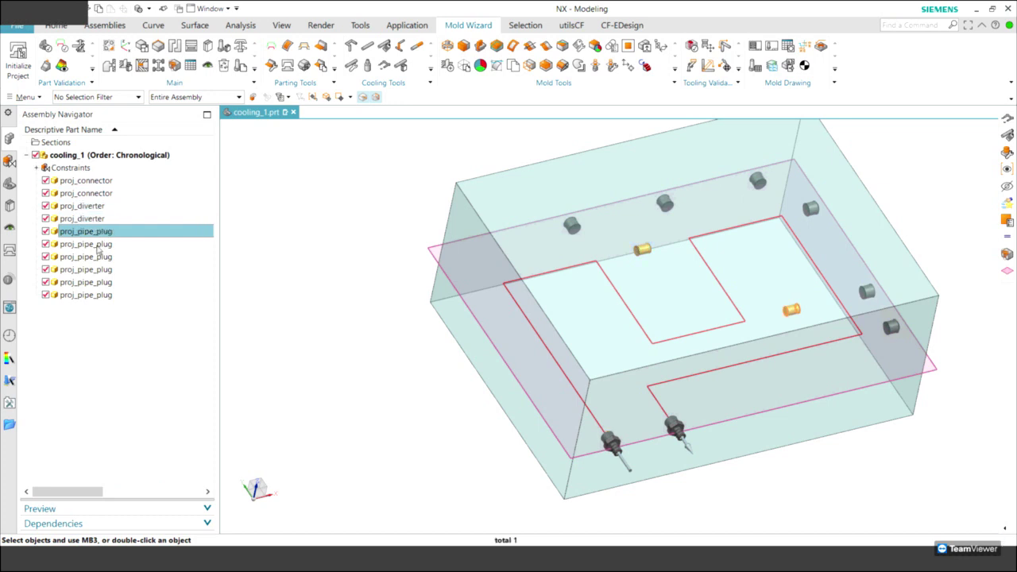
left_click(99, 295)
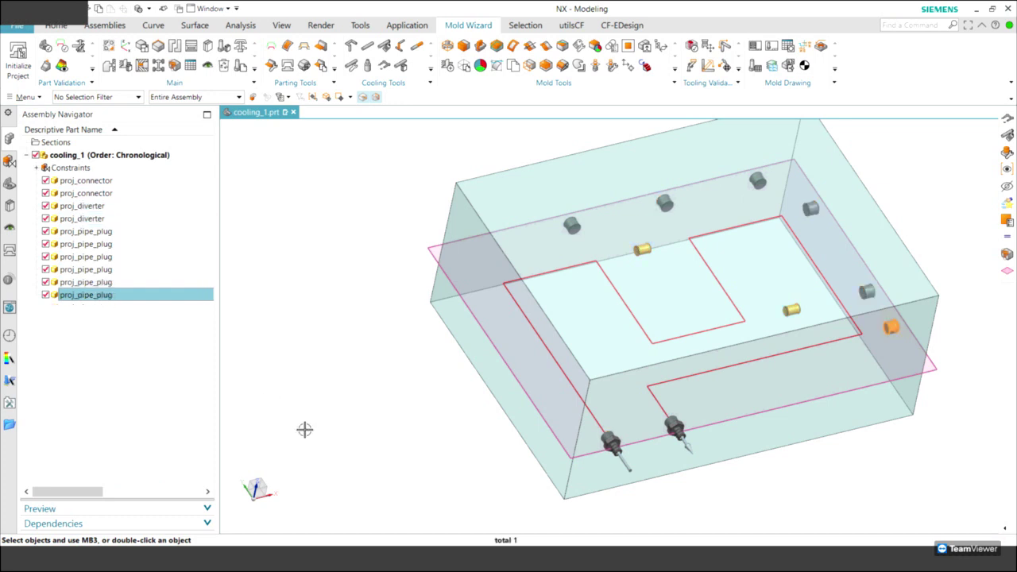
left_click(8, 162)
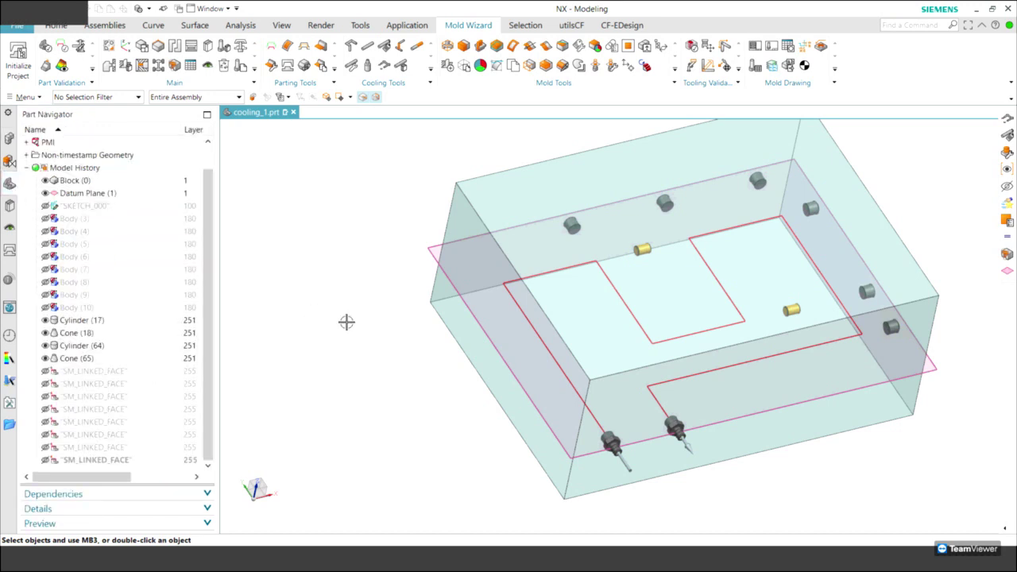
scroll(313, 324, "up", 2)
scroll(313, 324, "up", 2)
scroll(313, 324, "down", 5)
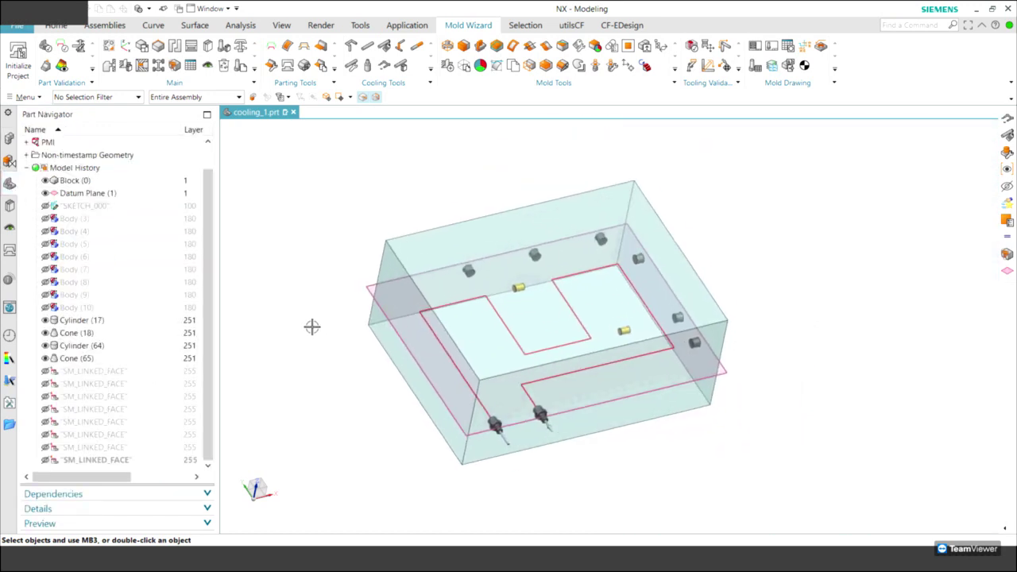
Open and close the Extend Channel tool to display the green channel bodies
scroll(312, 327, "up", 1)
scroll(311, 326, "up", 1)
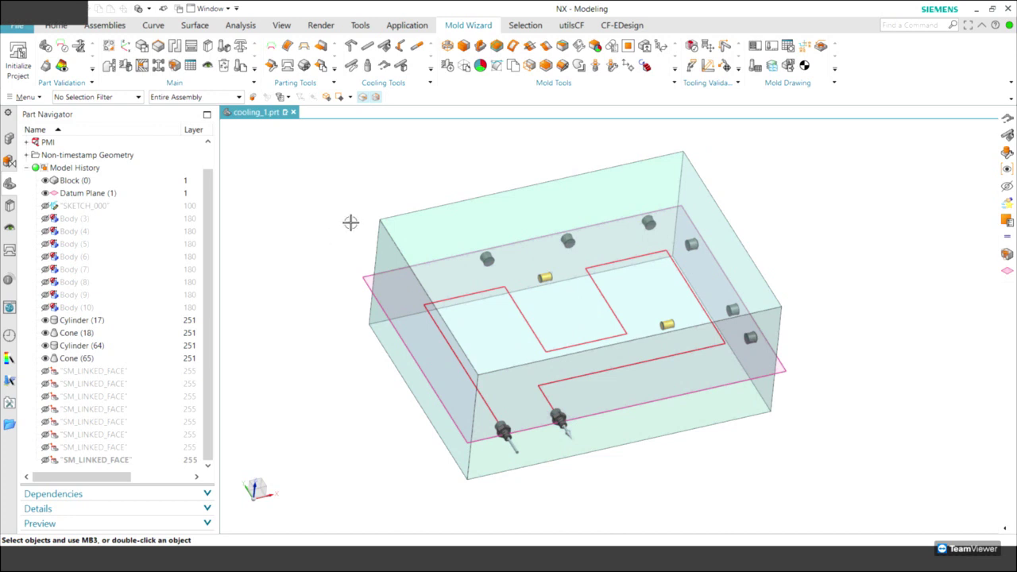
left_click(417, 45)
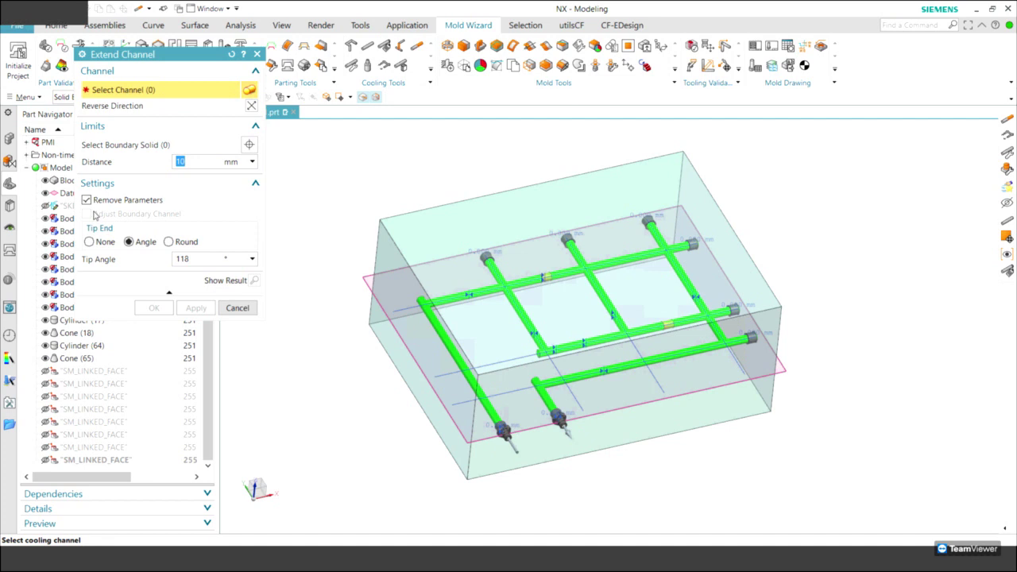
left_click(249, 308)
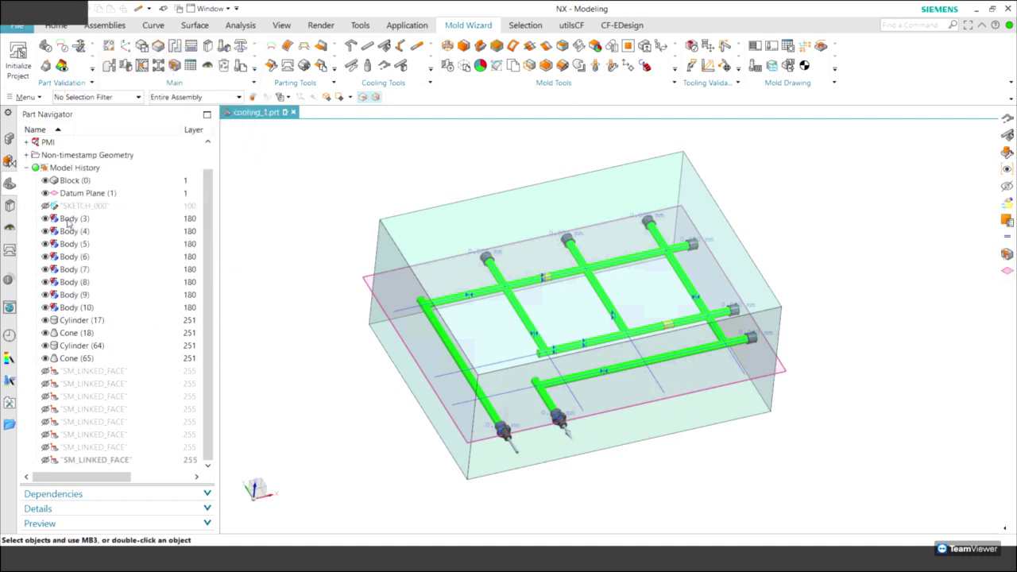
Delete Datum Plane (1) and SKETCH_000 from the model history
left_click(76, 219)
left_click(78, 231)
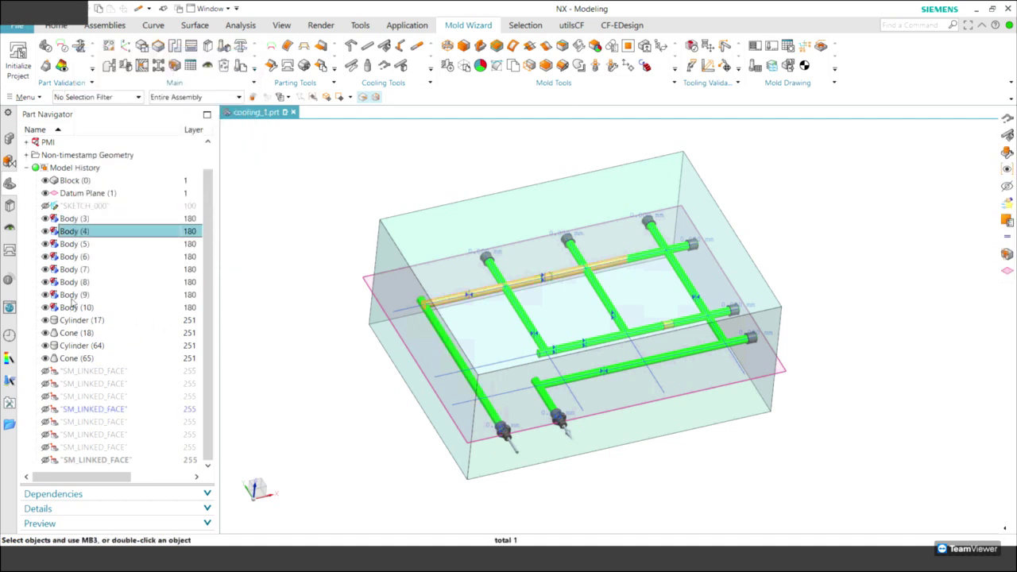
left_click(86, 207)
left_click(91, 193, "ctrl")
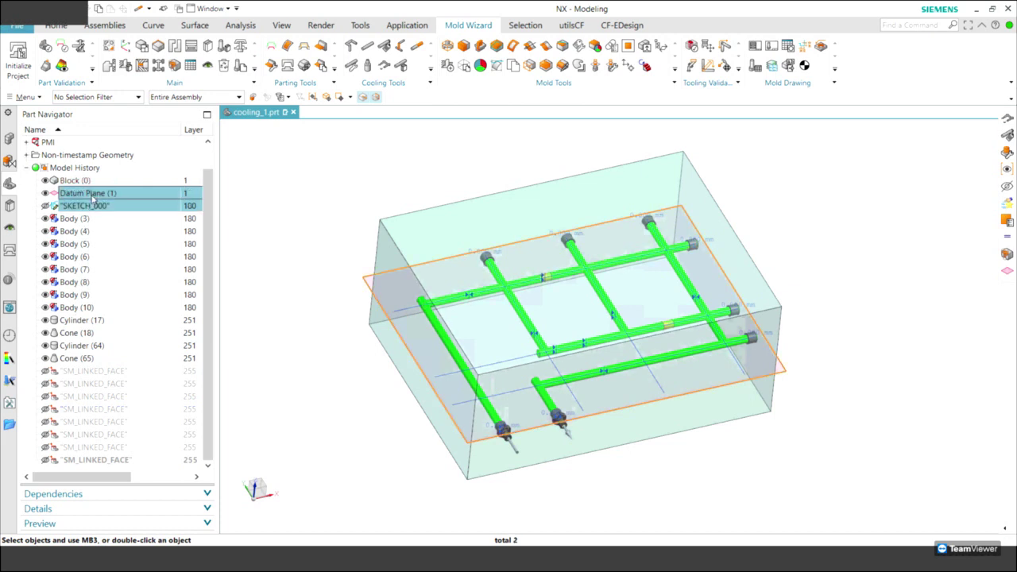
right_click(94, 198)
left_click(176, 187)
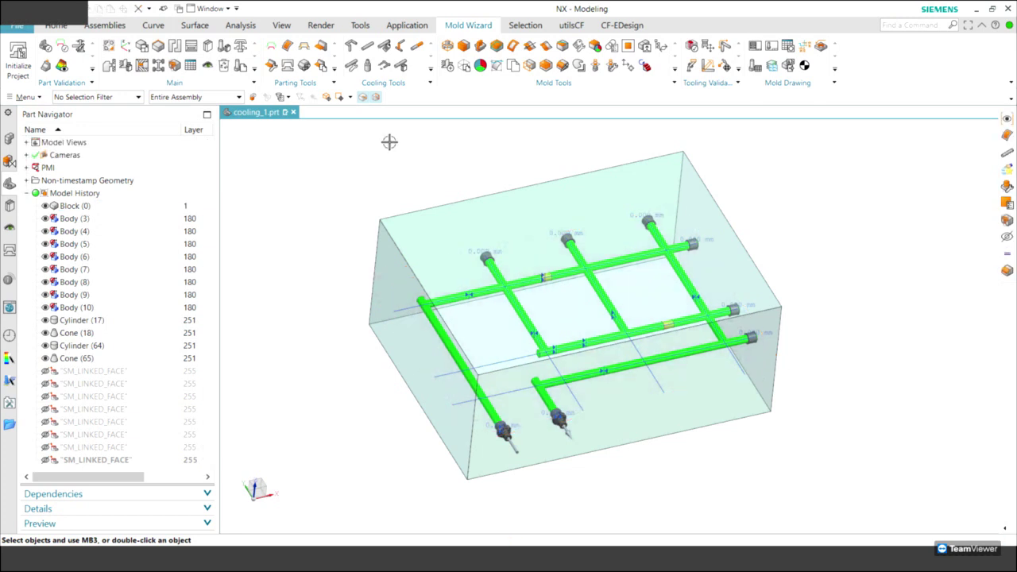
scroll(389, 142, "up", 1)
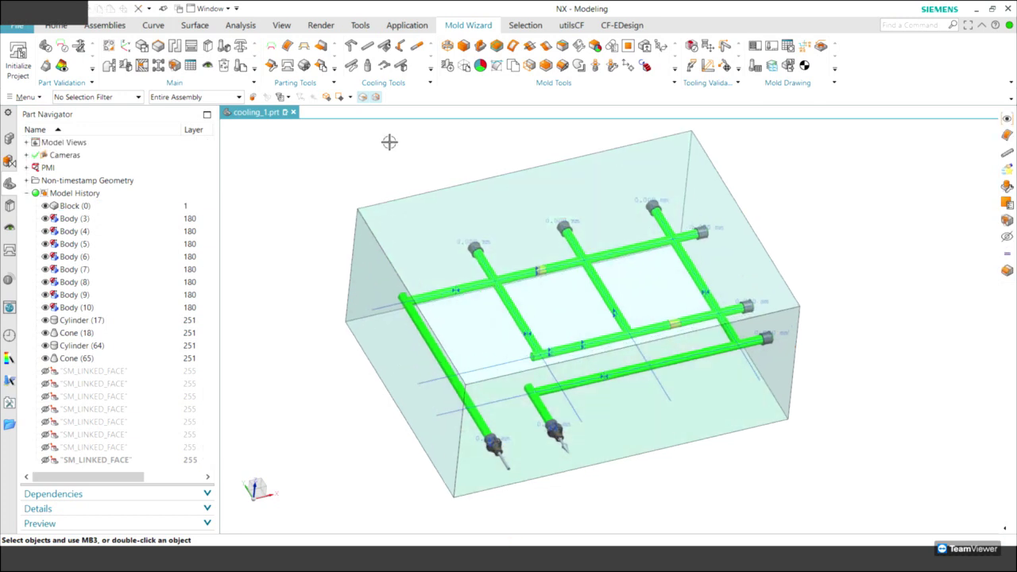
scroll(389, 141, "up", 2)
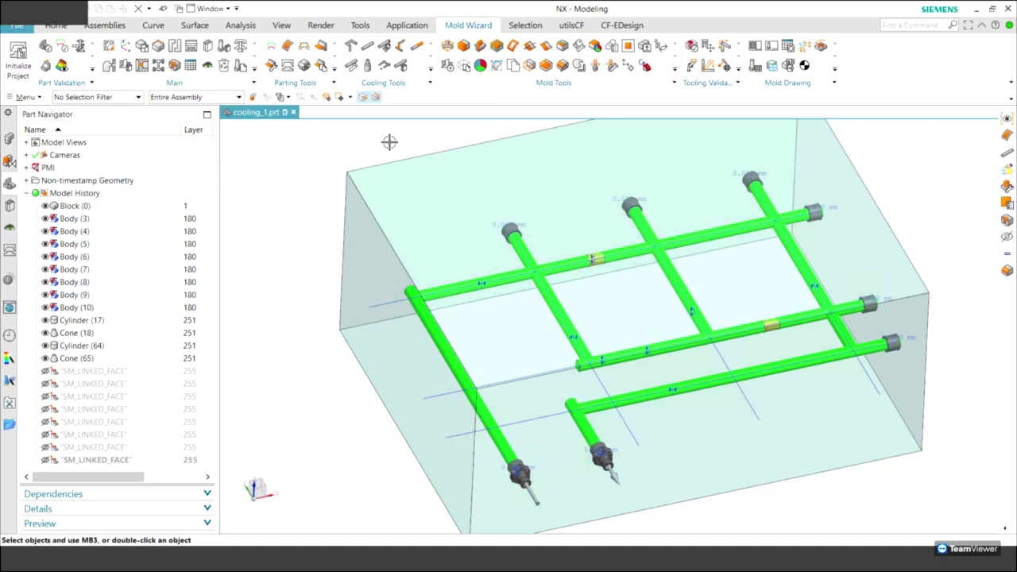
middle_click_drag(390, 142, 390, 140)
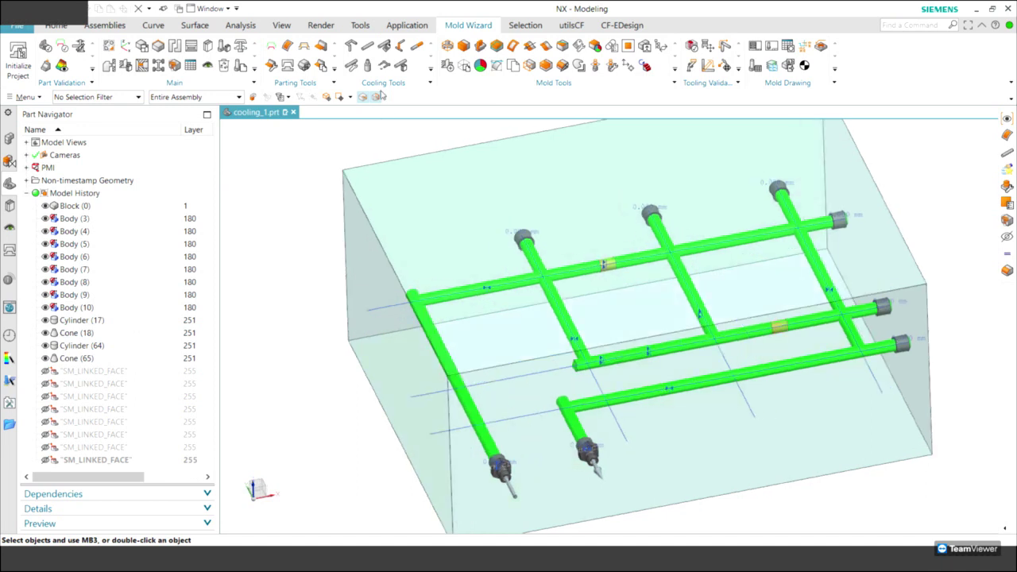
left_click(352, 64)
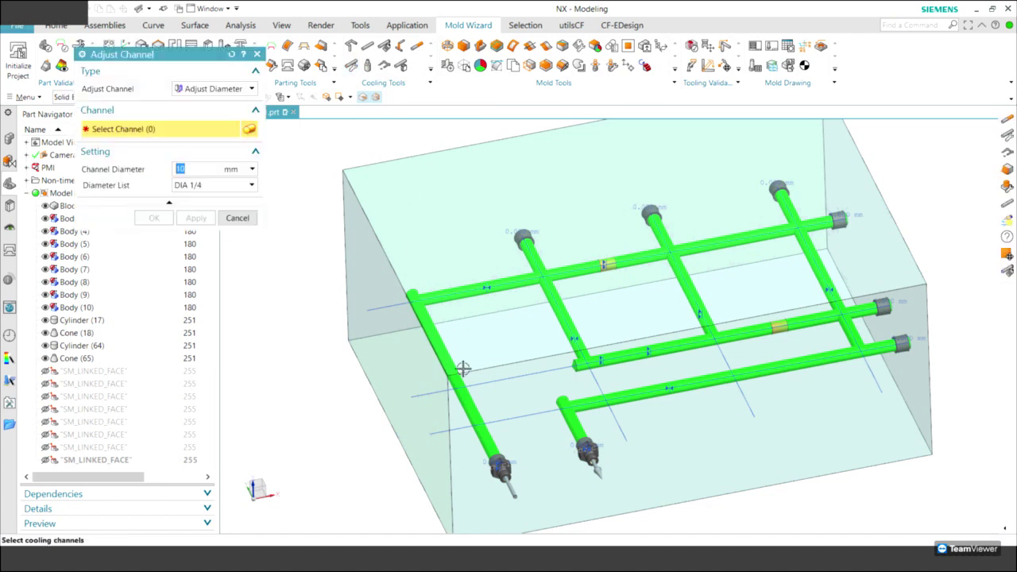
left_click(383, 359)
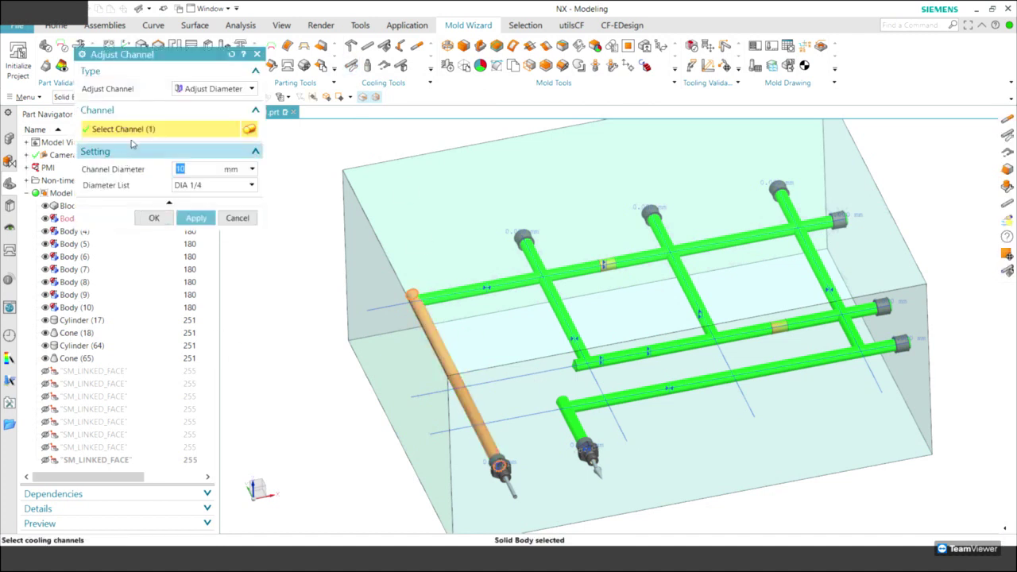
left_click(202, 89)
left_click(214, 103)
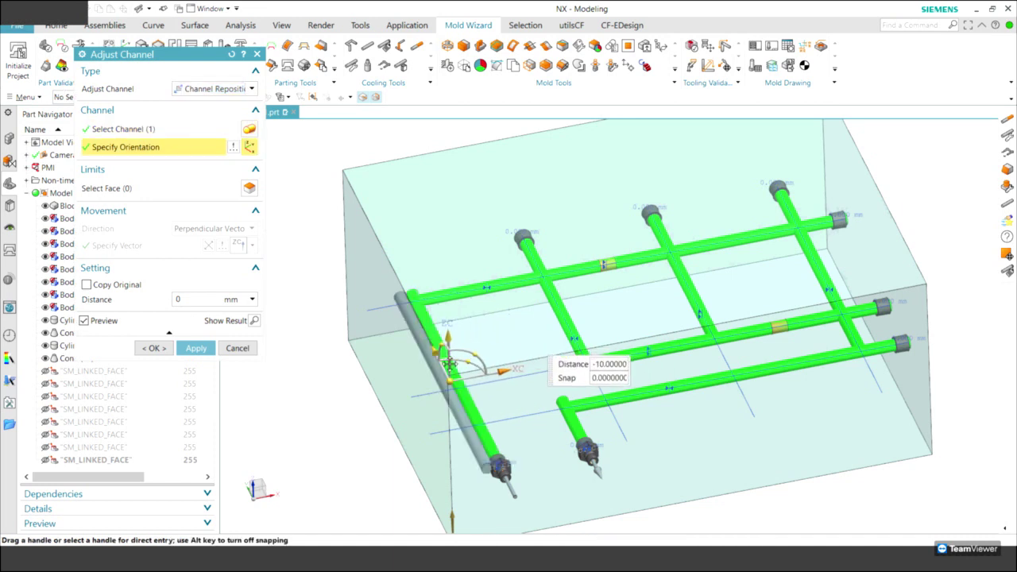
left_click_drag(533, 362, 561, 347)
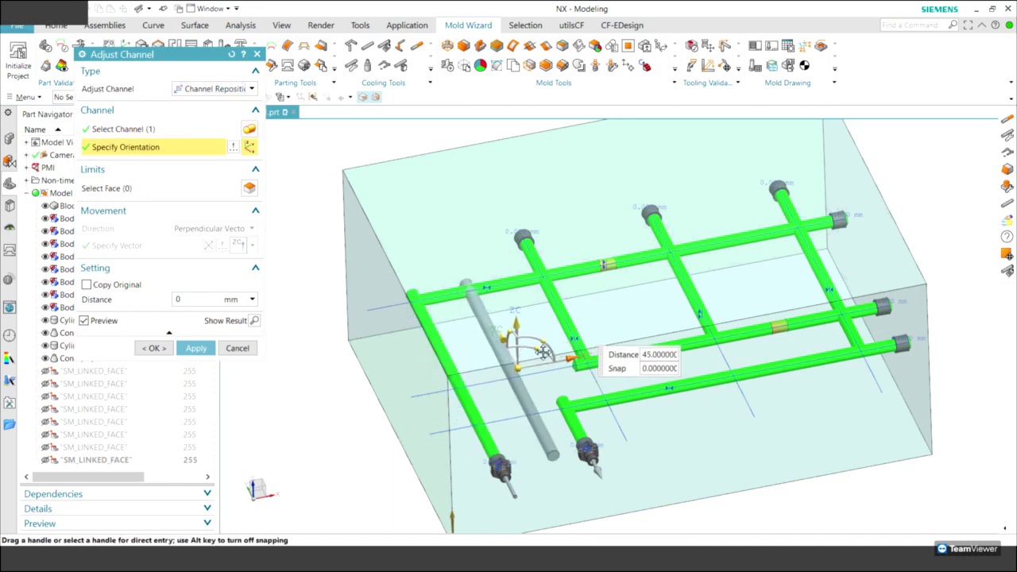
left_click(513, 365)
left_click(238, 350)
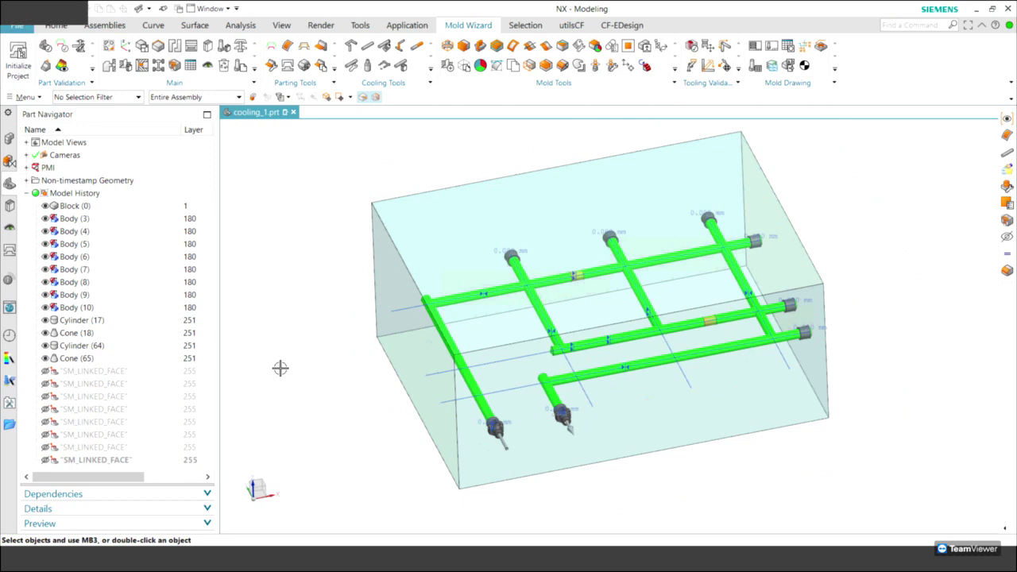
Close all parts without saving and open cooling_2.prt from the WebCoolingMeeting folder
middle_click_drag(279, 367, 182, 229)
left_click(18, 25)
mouse_move(27, 71)
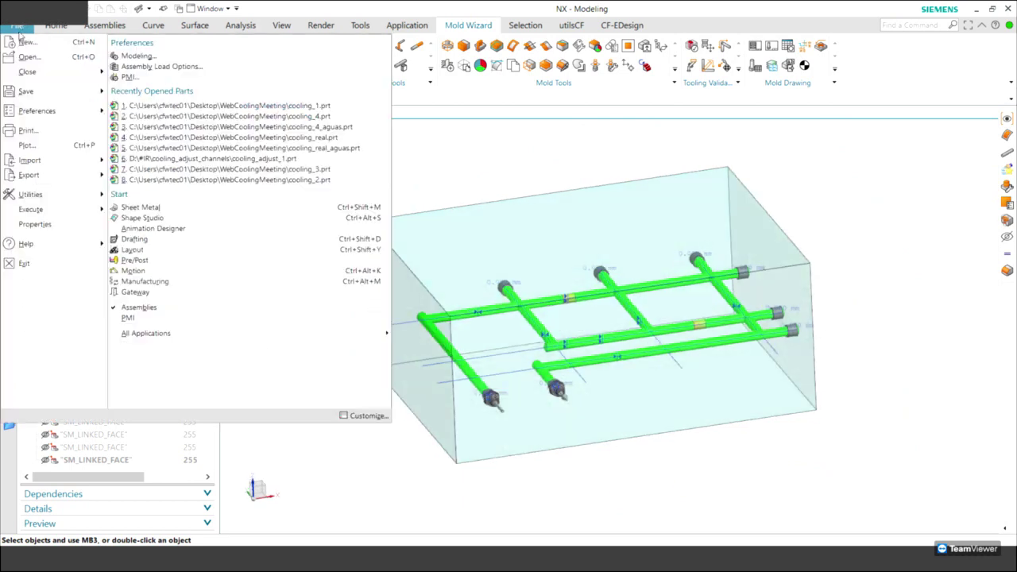
left_click(178, 89)
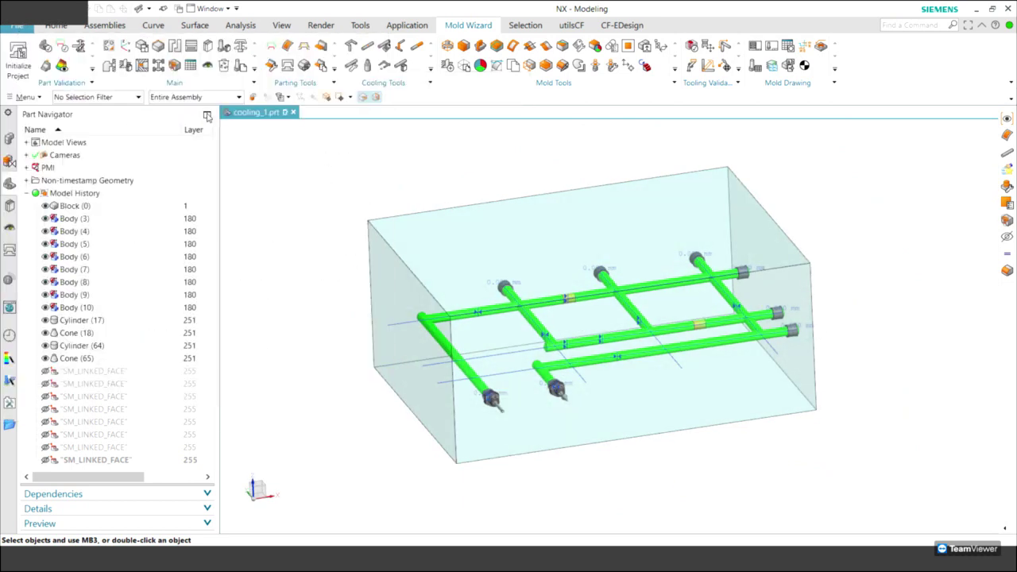
left_click(509, 324)
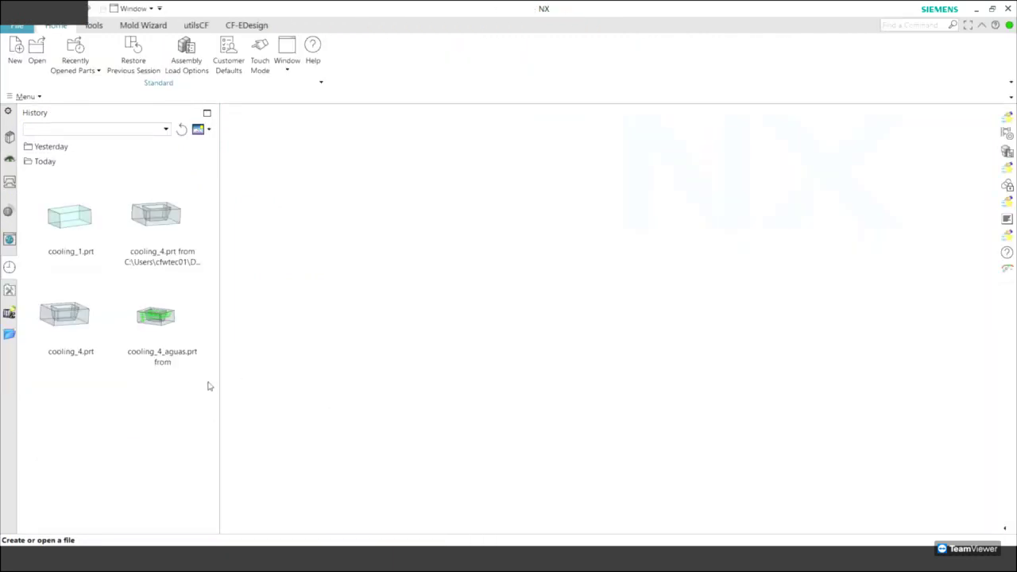
left_click(8, 334)
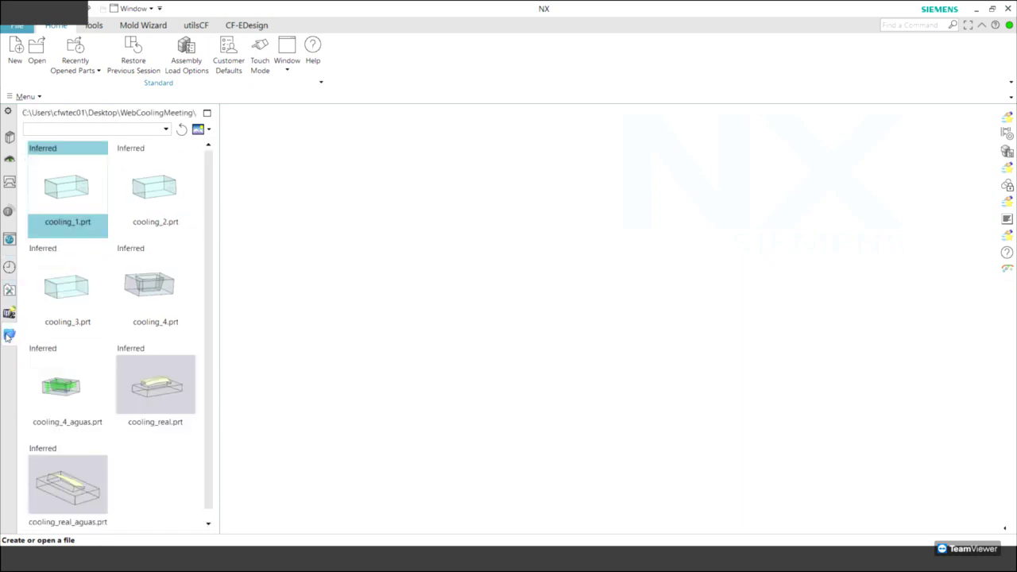
double_click(157, 199)
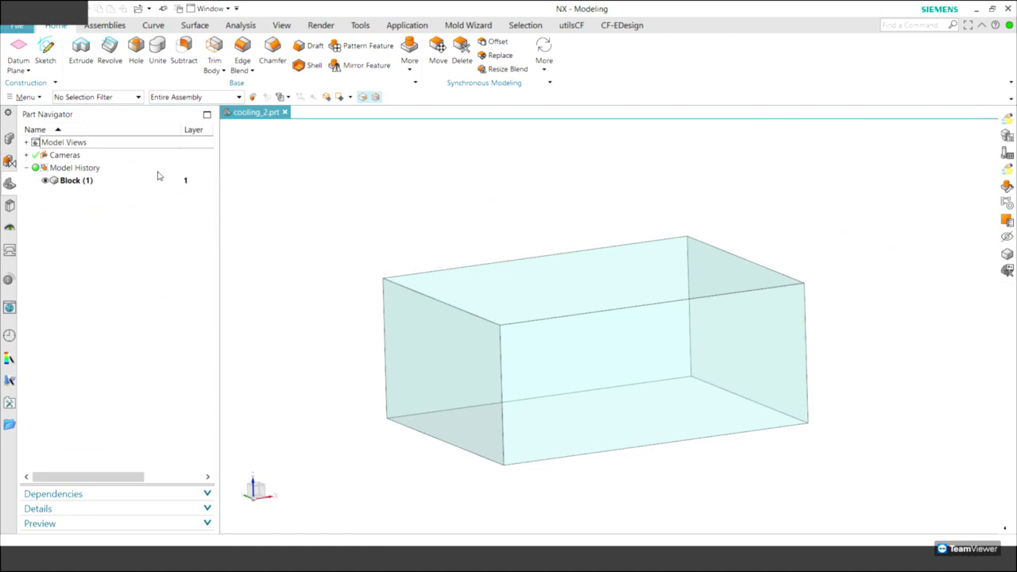
Start a Direct Channel at the block's corner and raise its start point 40 mm
left_click(467, 25)
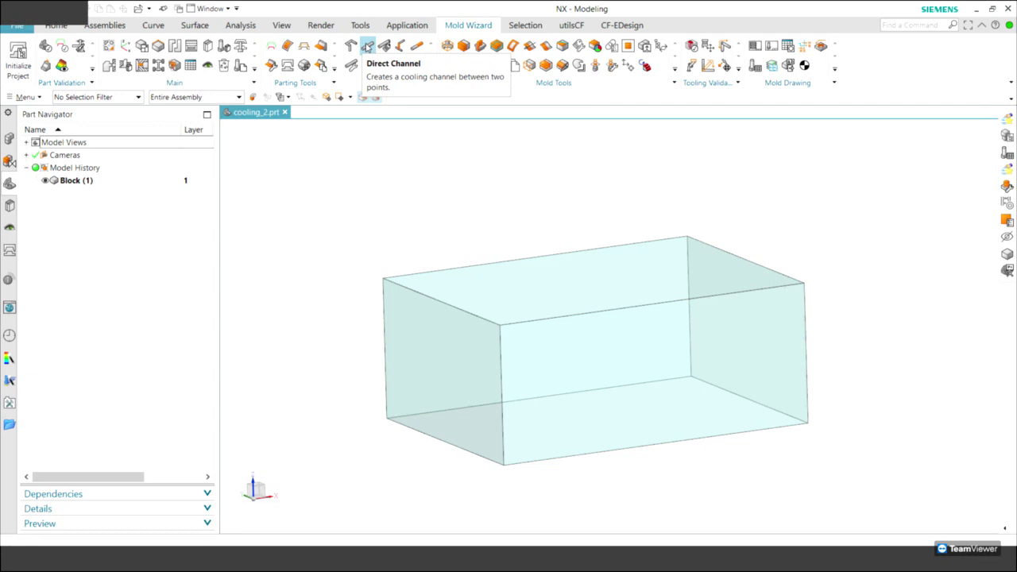
left_click(368, 46)
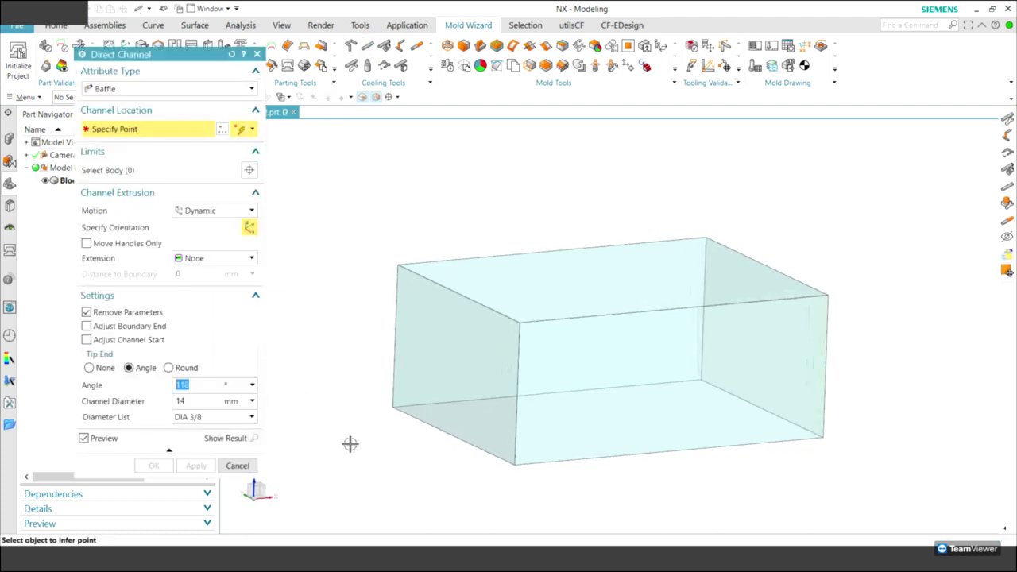
scroll(390, 437, "down", 3)
scroll(392, 429, "down", 2)
left_click(392, 426)
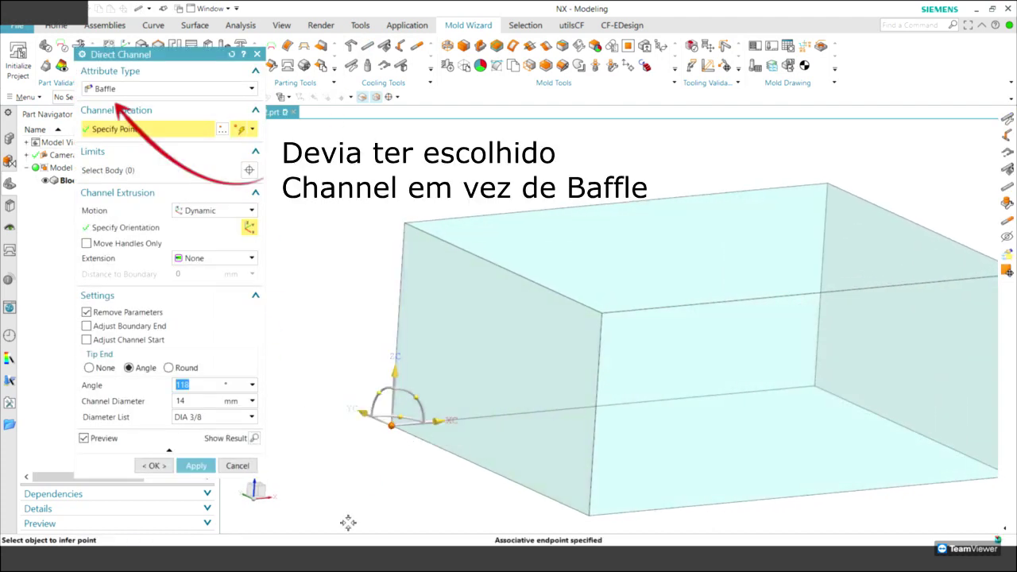
left_click(86, 243)
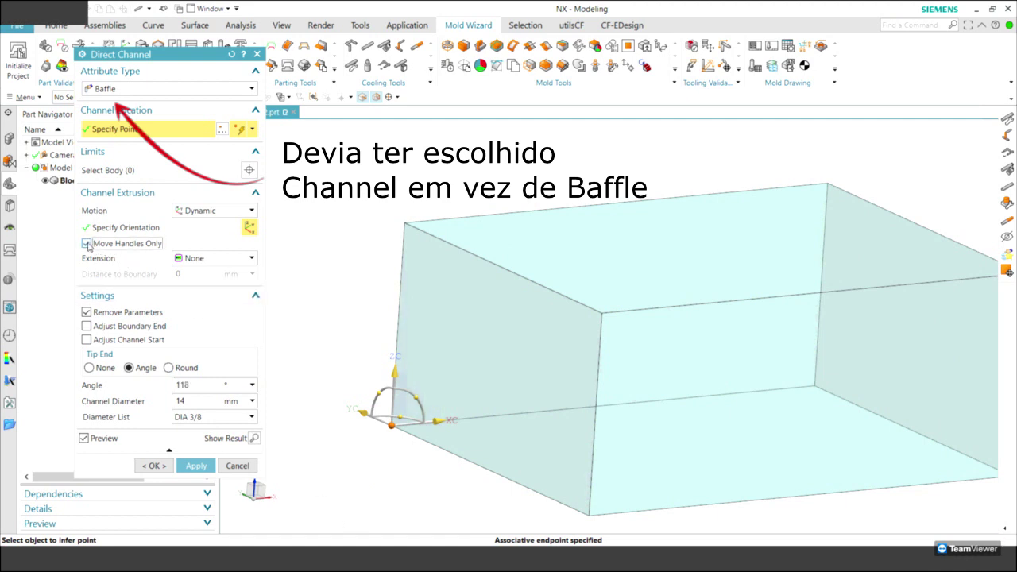
left_click_drag(363, 410, 402, 441)
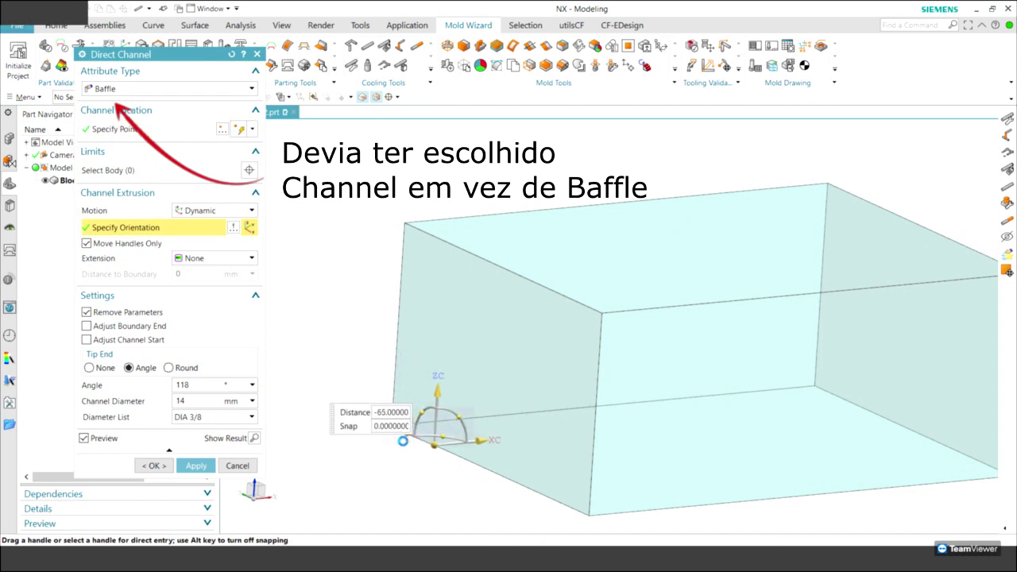
left_click_drag(436, 388, 444, 350)
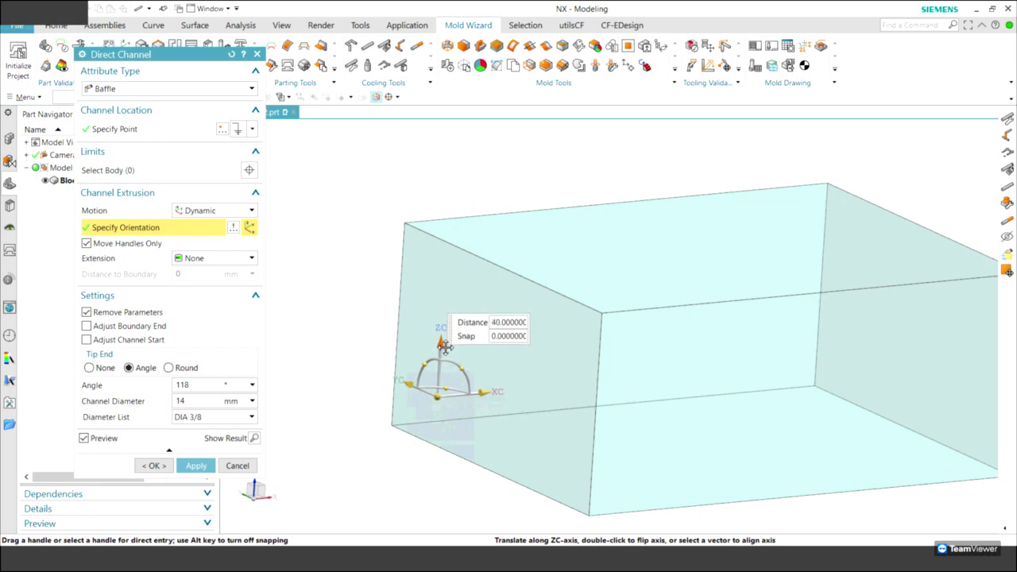
left_click(437, 396)
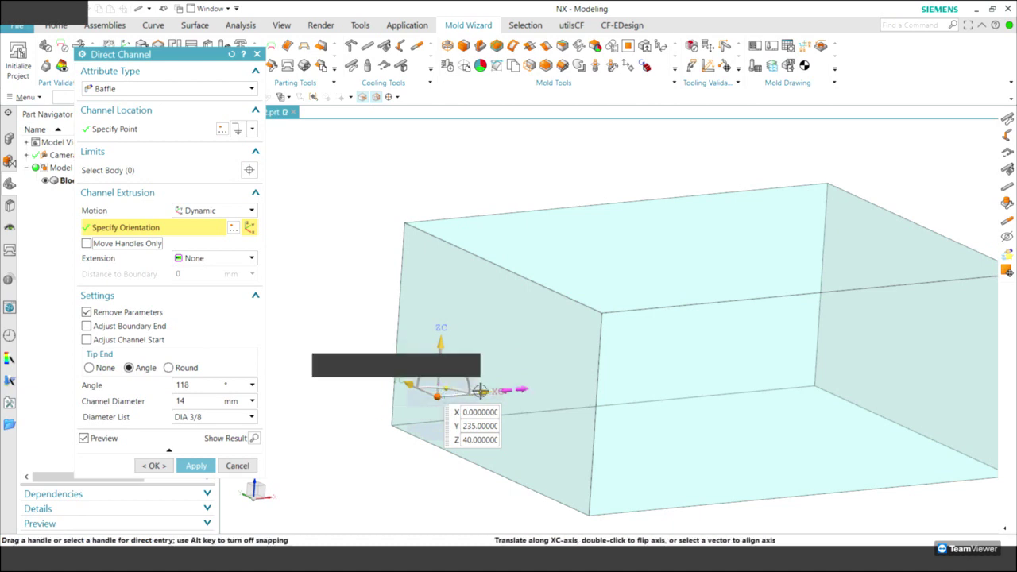
Stretch the 14 mm baffle channel along X into the block, ending at 180, 235, 40, and create it
mouse_move(481, 391)
left_mouse_down()
mouse_move(703, 364)
mouse_move(575, 374)
mouse_move(671, 370)
left_mouse_up()
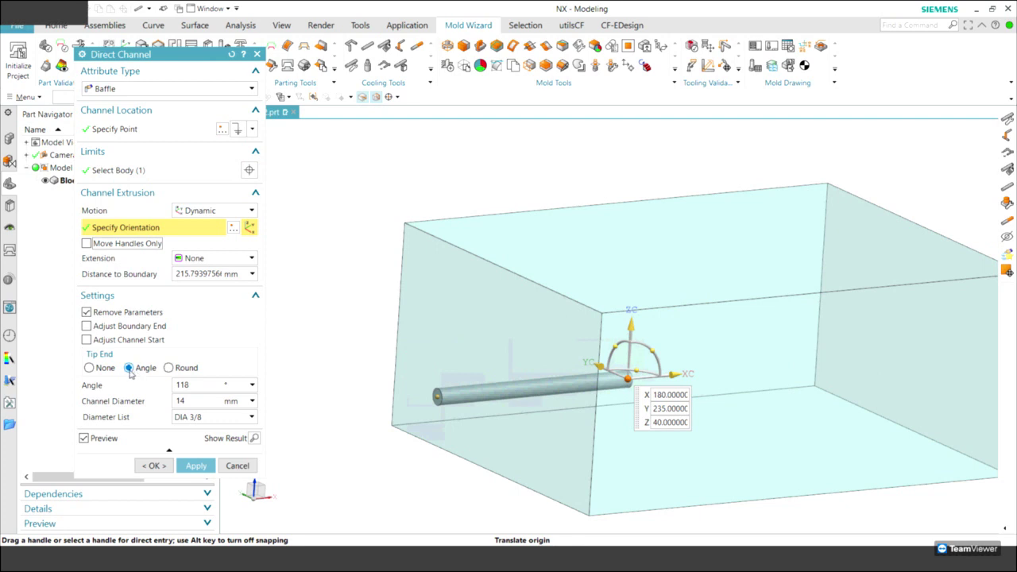
scroll(508, 393, "up", 2)
scroll(492, 401, "up", 2)
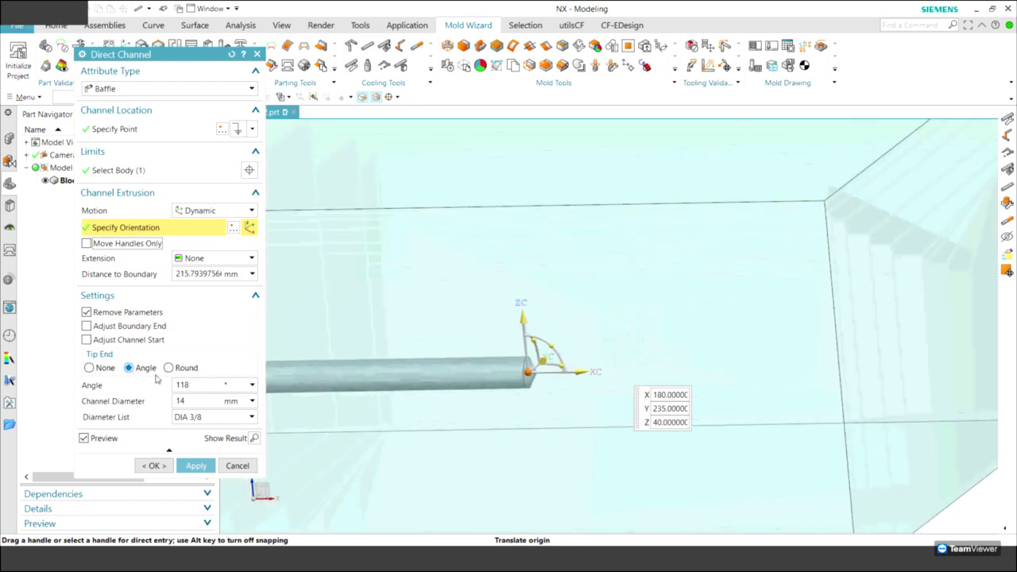
scroll(463, 411, "up", 2)
scroll(510, 394, "up", 2)
scroll(510, 395, "up", 2)
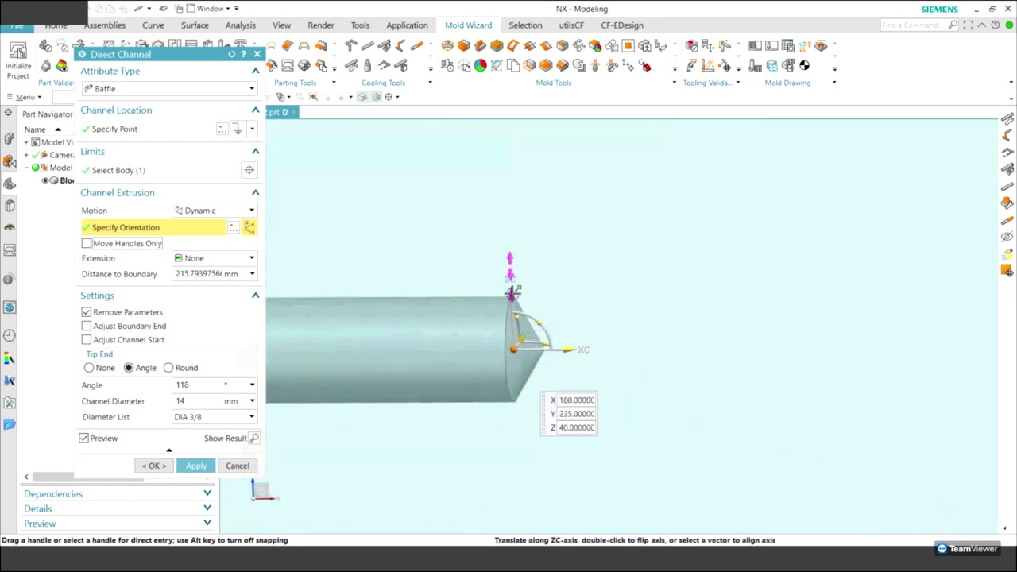
scroll(649, 284, "down", 1)
scroll(650, 283, "down", 3)
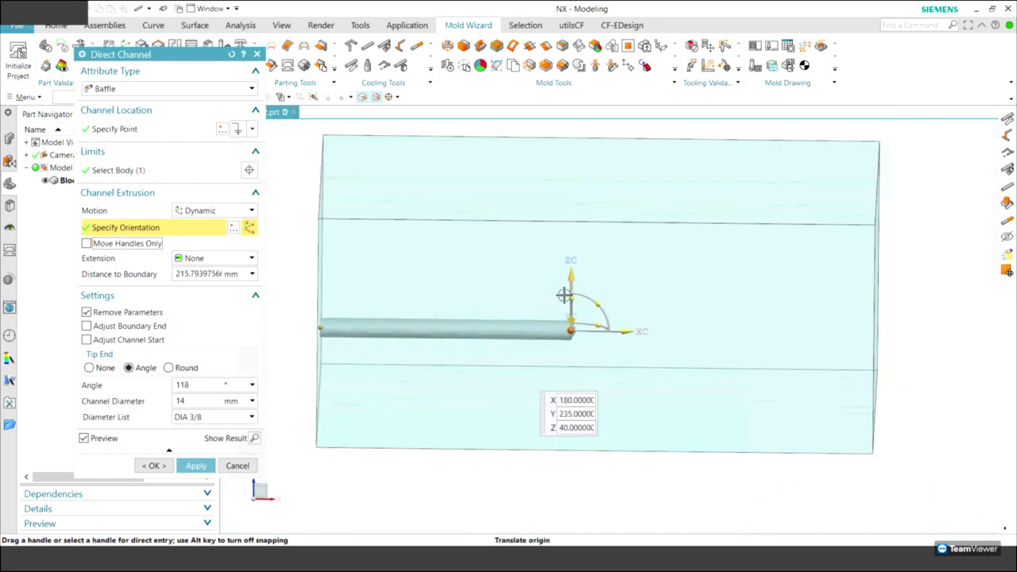
scroll(645, 282, "down", 2)
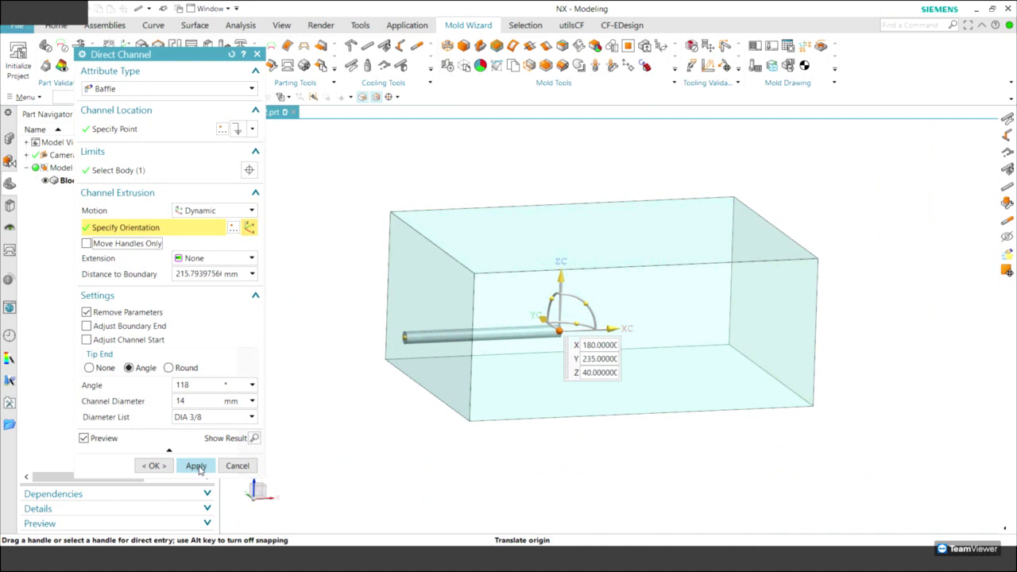
left_click(197, 467)
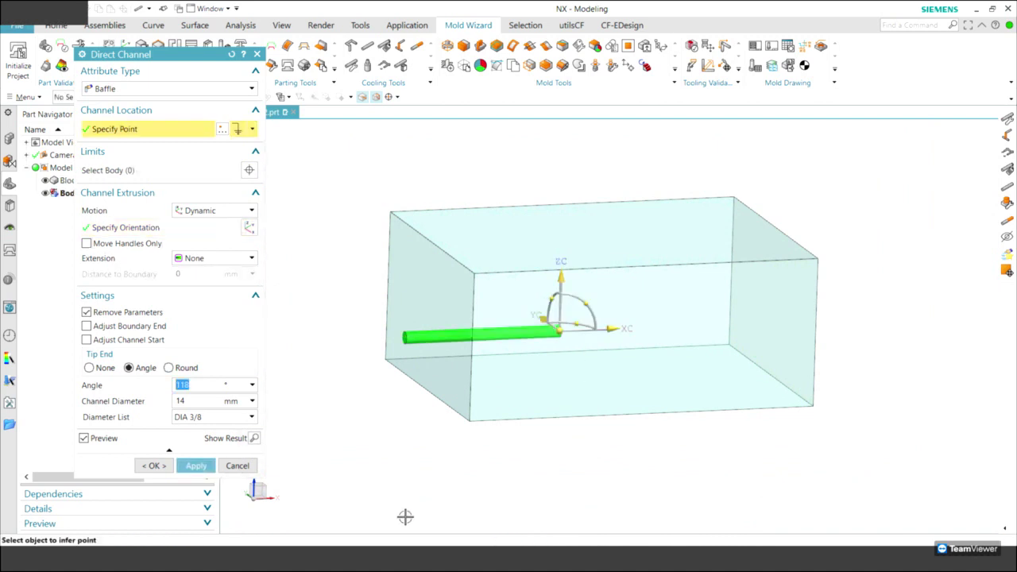
Offset a new start along YC, extend in reverse to the boundary, and create the crossing channel
mouse_move(729, 415)
middle_mouse_down()
mouse_move(589, 447)
mouse_move(483, 340)
middle_mouse_up()
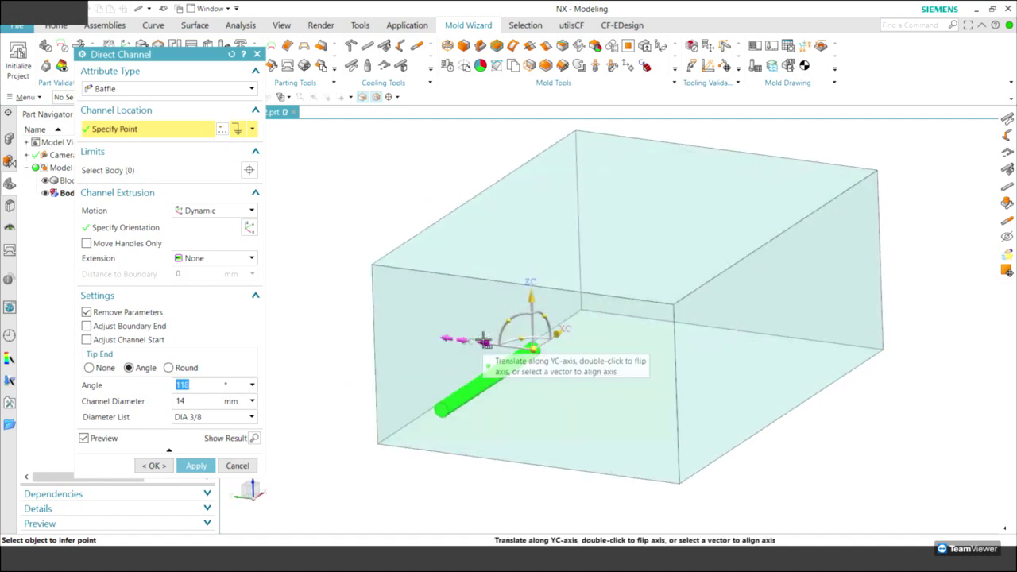
left_click_drag(483, 340, 553, 367)
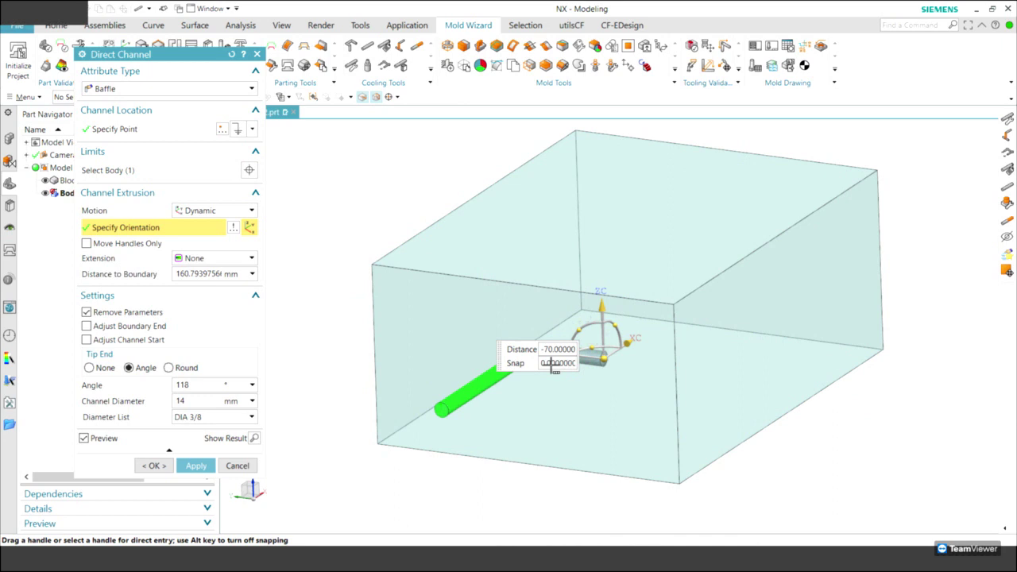
left_click_drag(553, 367, 550, 369)
mouse_move(558, 518)
middle_mouse_down()
mouse_move(600, 418)
mouse_move(552, 332)
mouse_move(500, 284)
middle_mouse_up()
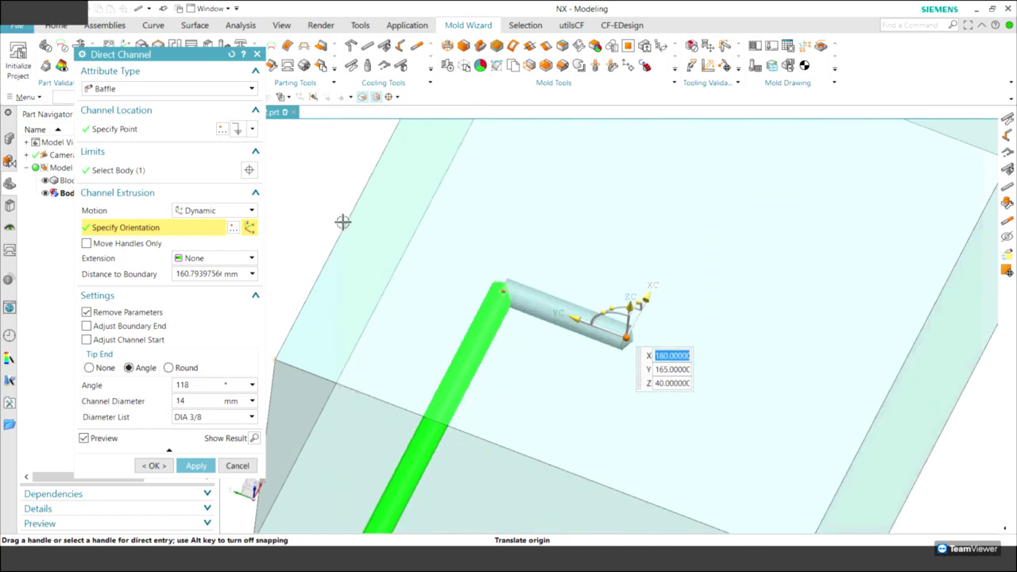
key("Home")
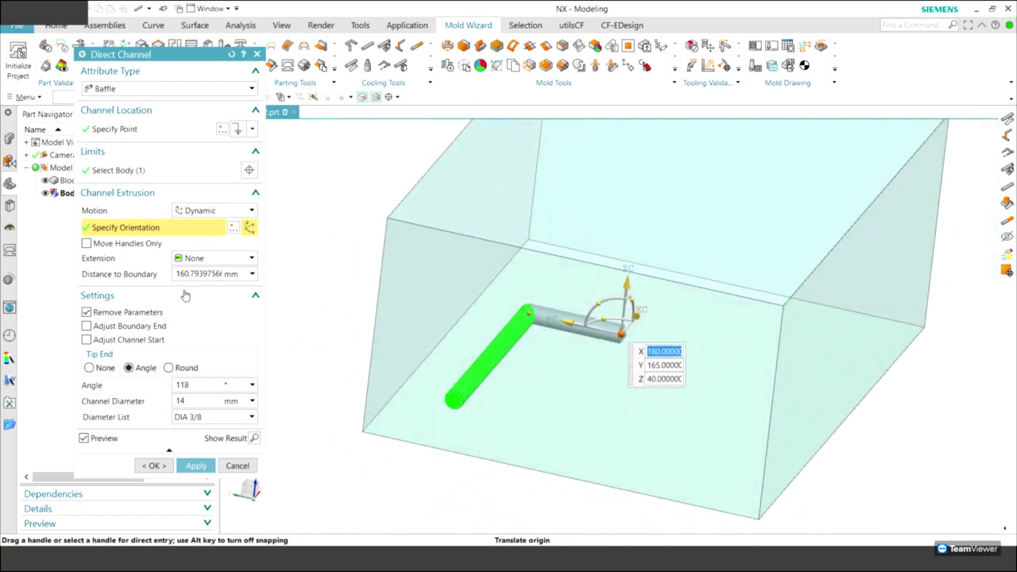
left_click(195, 261)
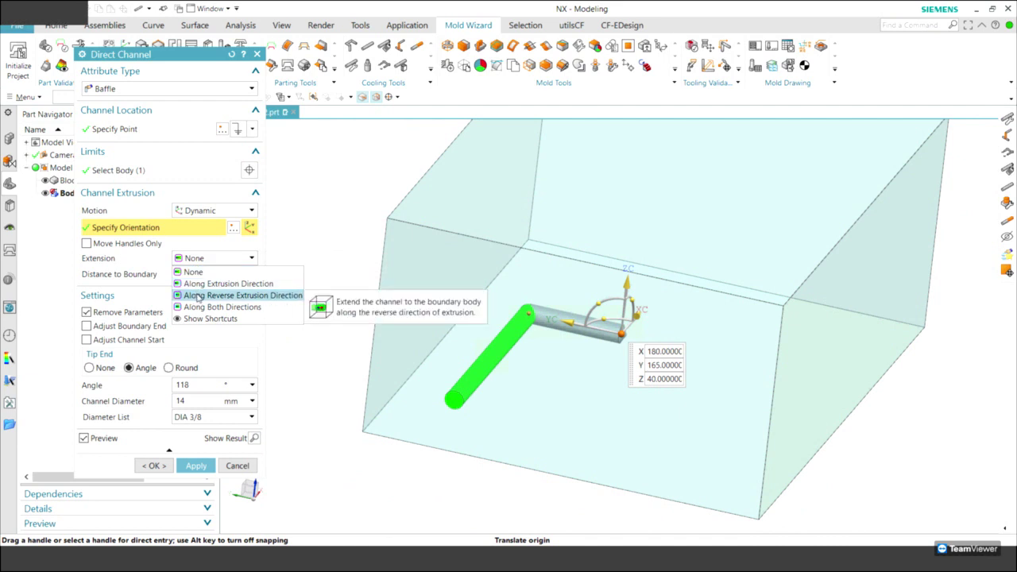
left_click(198, 295)
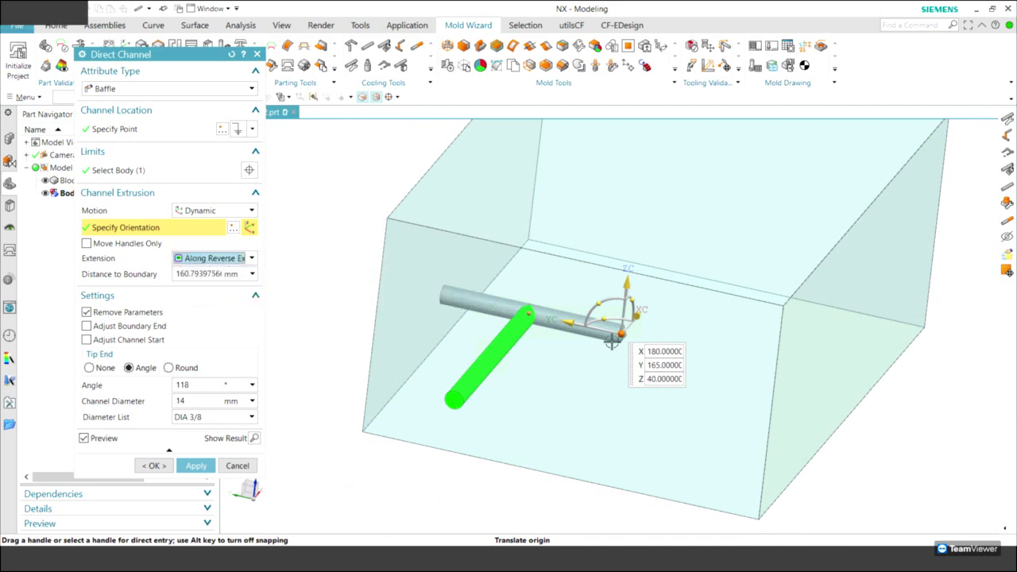
middle_click_drag(603, 397, 289, 568)
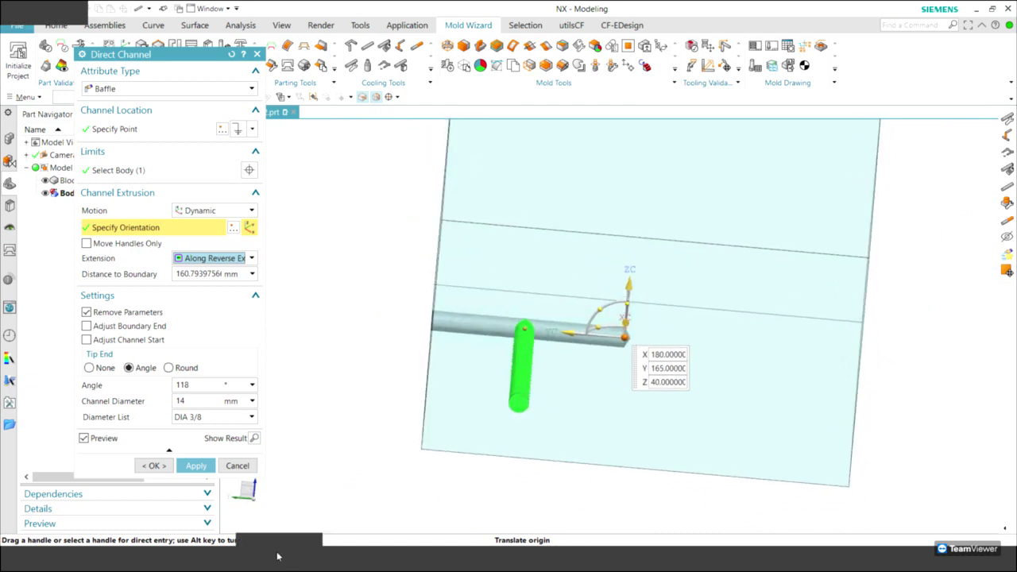
key("Home")
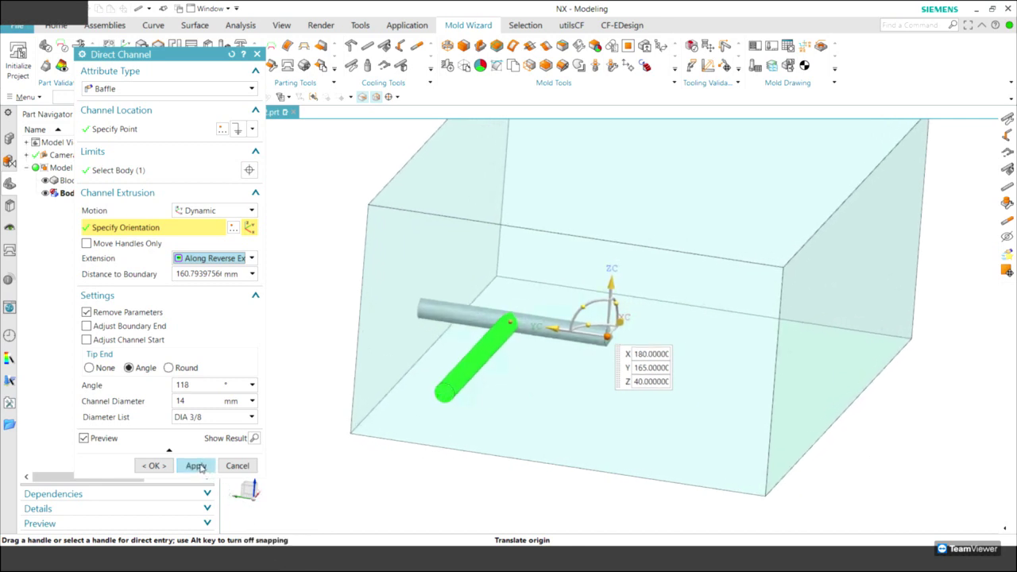
left_click(200, 468)
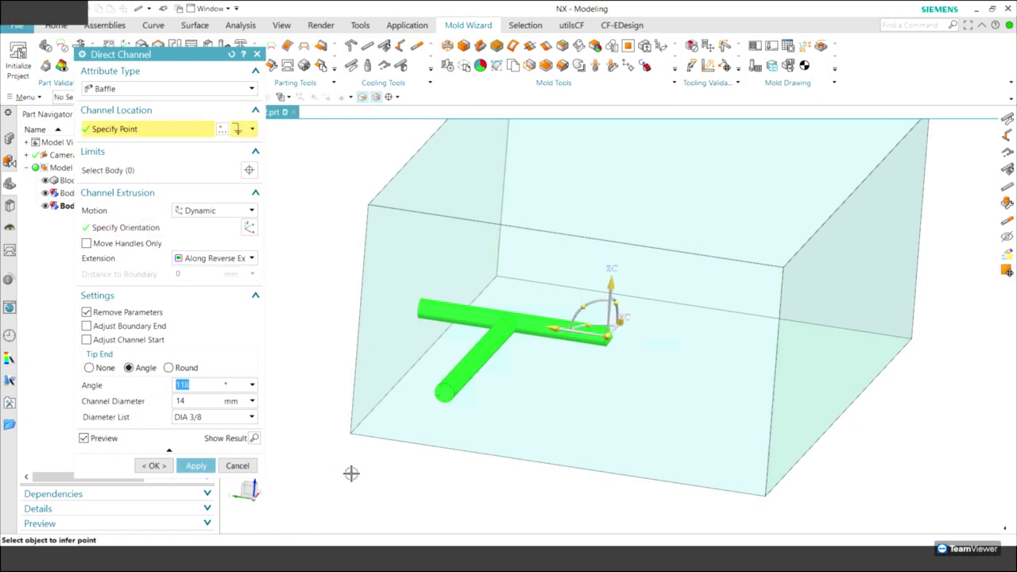
Place the third channel's start at a block edge endpoint, lowered 50 mm along ZC
left_click(87, 245)
mouse_move(151, 485)
middle_mouse_down()
mouse_move(665, 511)
mouse_move(729, 417)
mouse_move(675, 295)
mouse_move(663, 227)
middle_mouse_up()
left_click(663, 227)
mouse_move(824, 339)
middle_mouse_down()
mouse_move(675, 325)
mouse_move(460, 254)
middle_mouse_up()
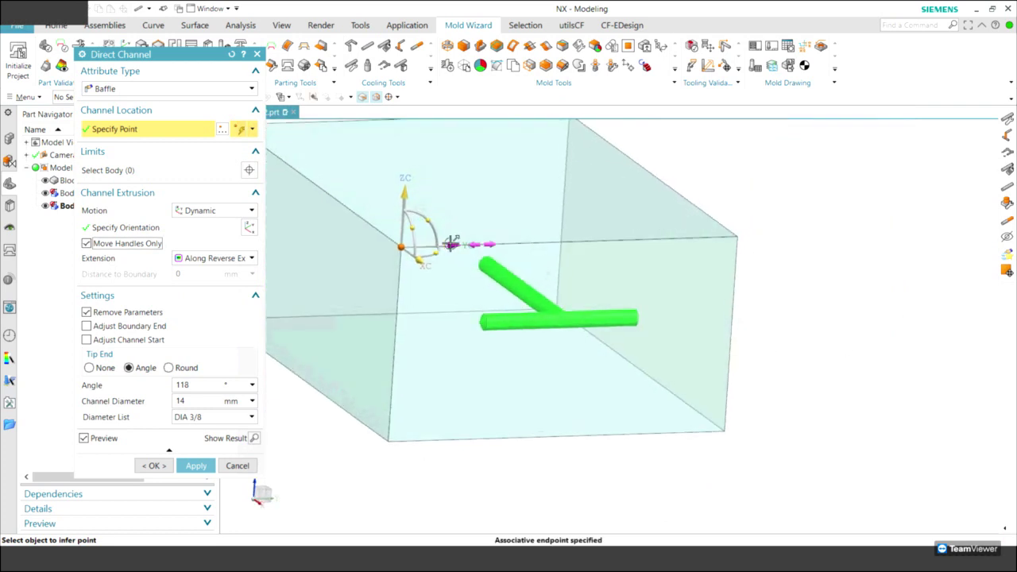
left_click(483, 244)
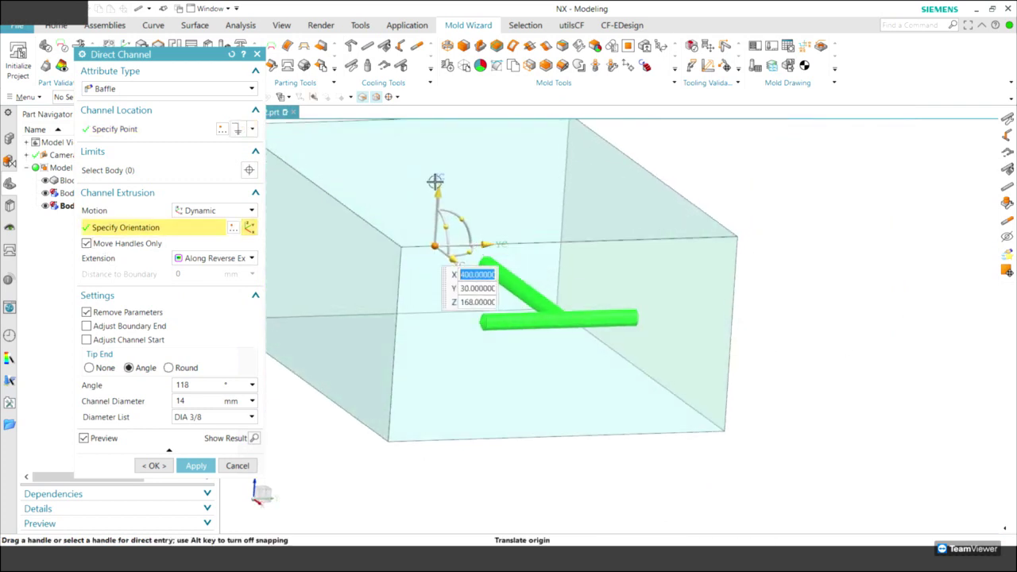
left_click_drag(436, 184, 443, 252)
left_click(430, 305)
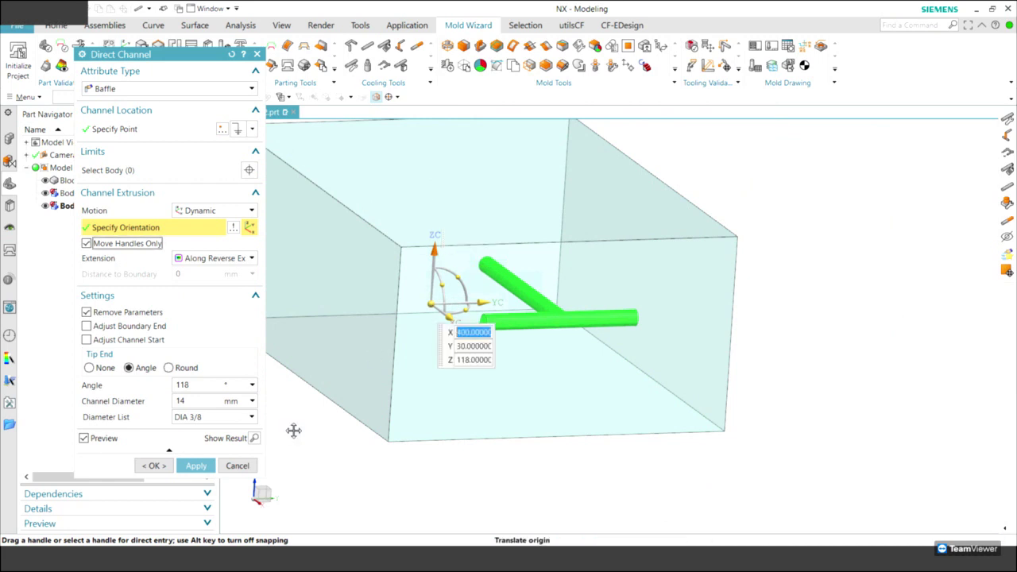
middle_click_drag(294, 426, 201, 258)
left_click(201, 258)
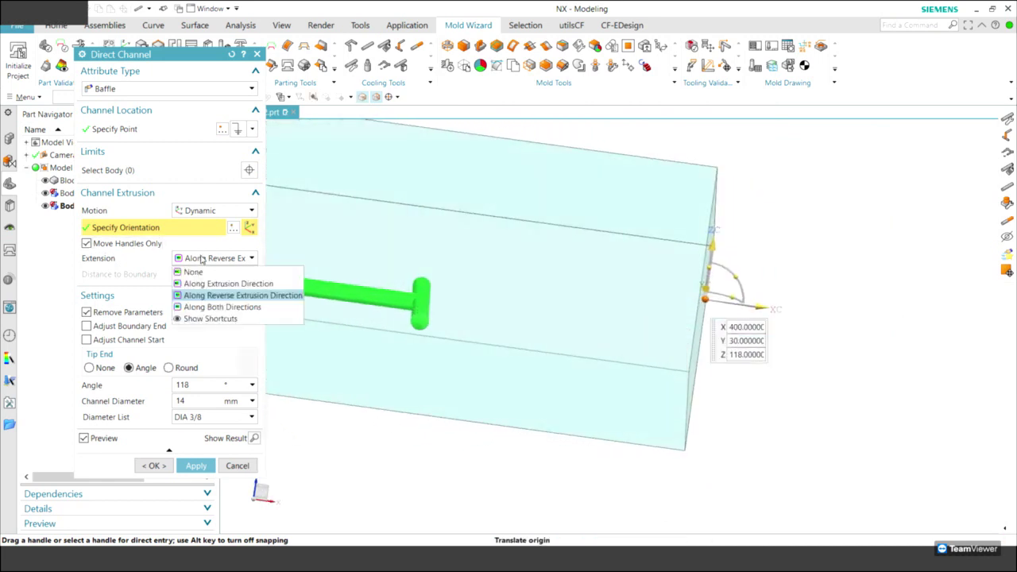
left_click(203, 270)
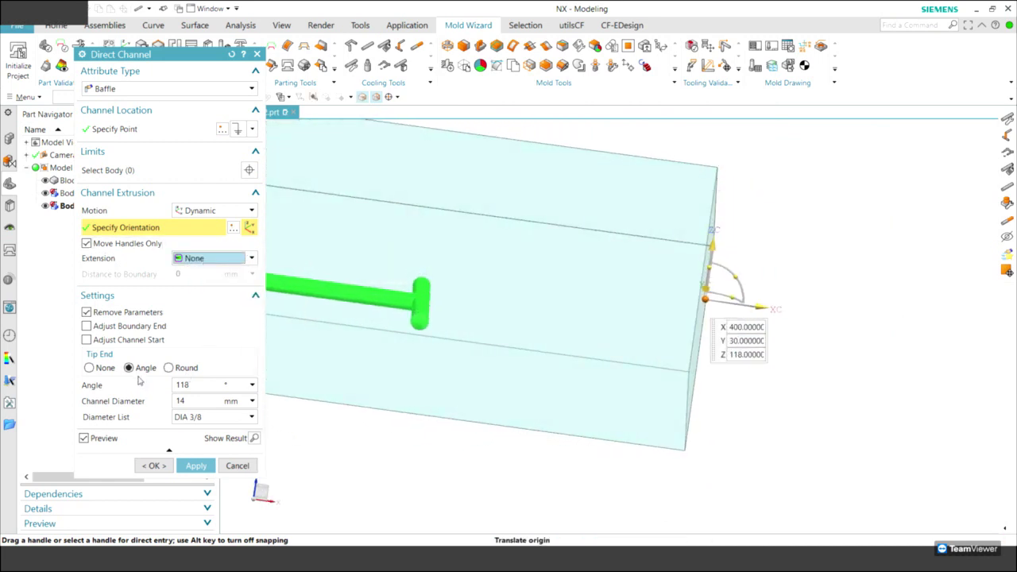
Shift the third channel 32 mm inward along XC, extend it back to the boundary, and create it
mouse_move(765, 279)
left_mouse_down()
mouse_move(651, 280)
mouse_move(761, 284)
left_mouse_up()
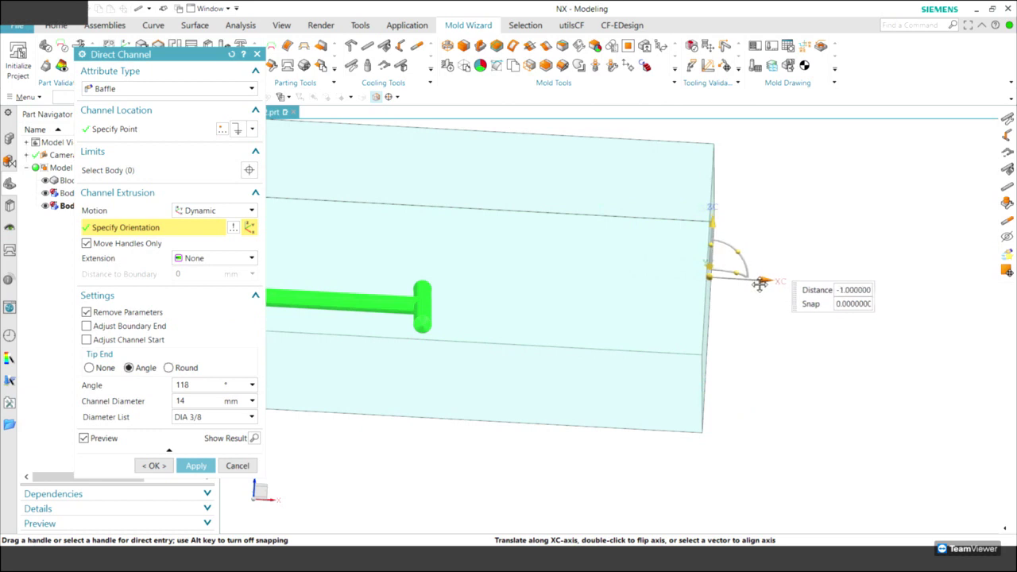
left_click_drag(760, 283, 720, 290)
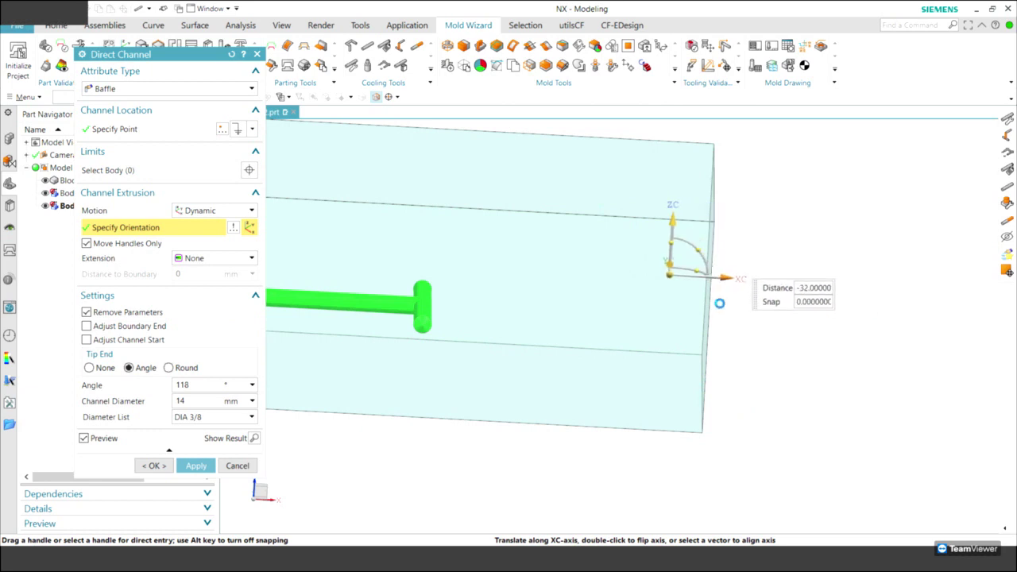
left_click(207, 258)
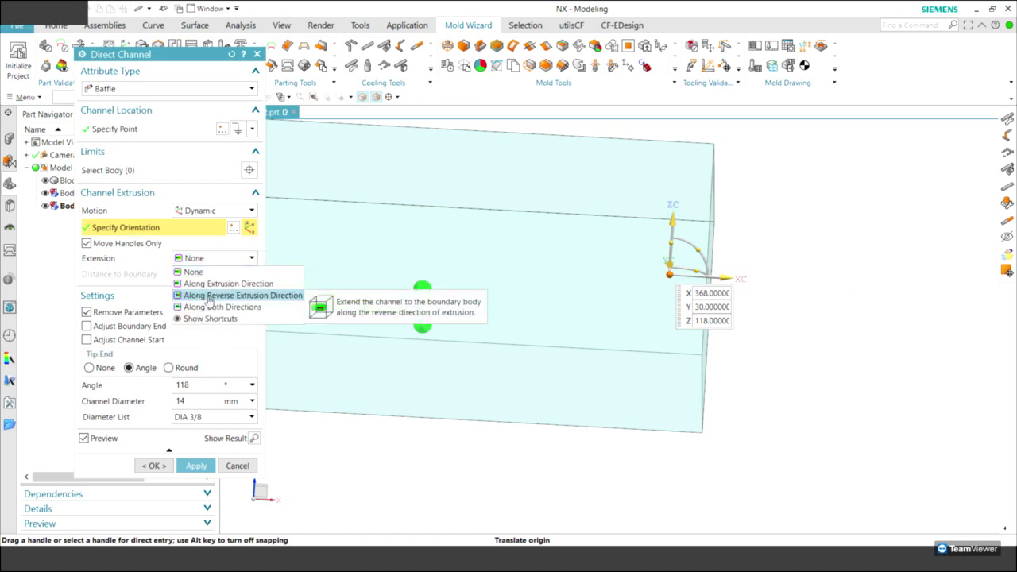
left_click(209, 296)
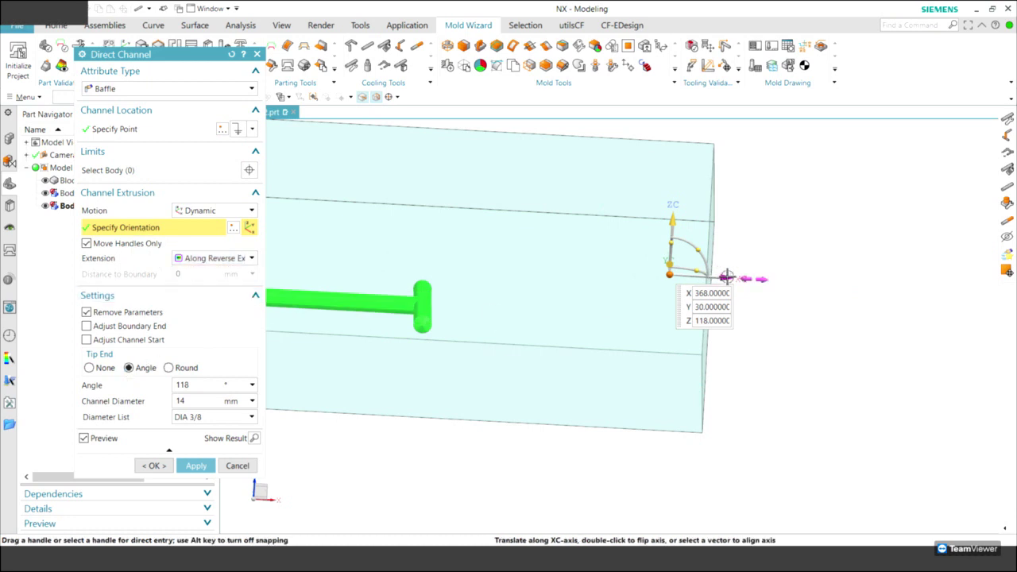
left_click_drag(729, 278, 671, 285)
left_click(95, 247)
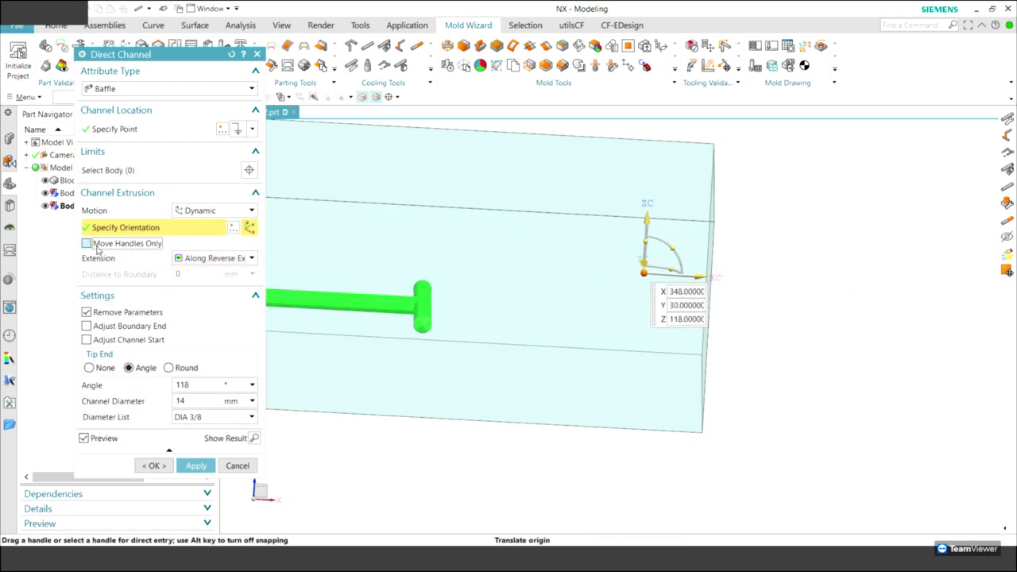
mouse_move(706, 272)
left_mouse_down()
mouse_move(585, 294)
mouse_move(671, 292)
mouse_move(584, 300)
mouse_move(625, 299)
left_mouse_up()
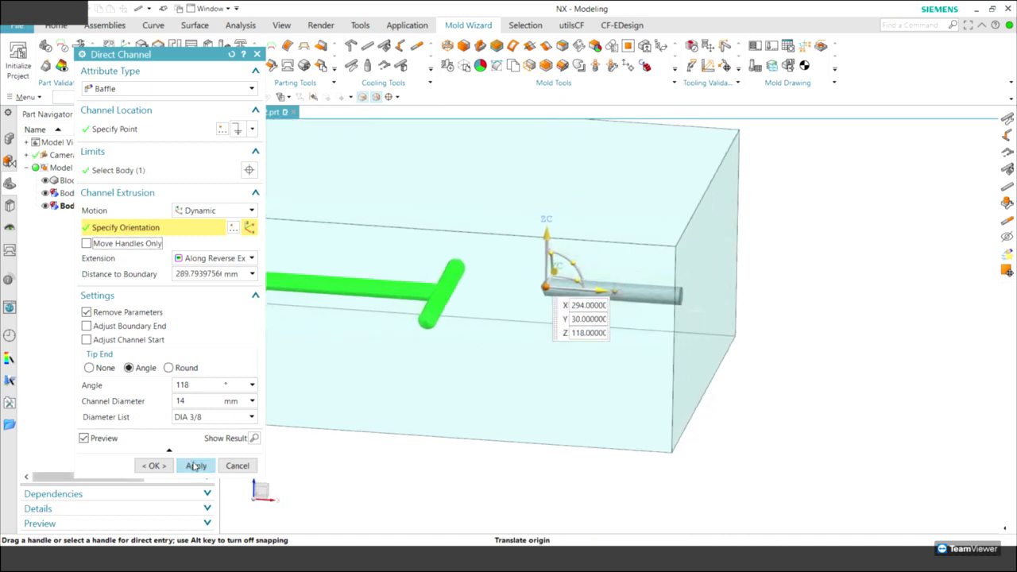
left_click(196, 465)
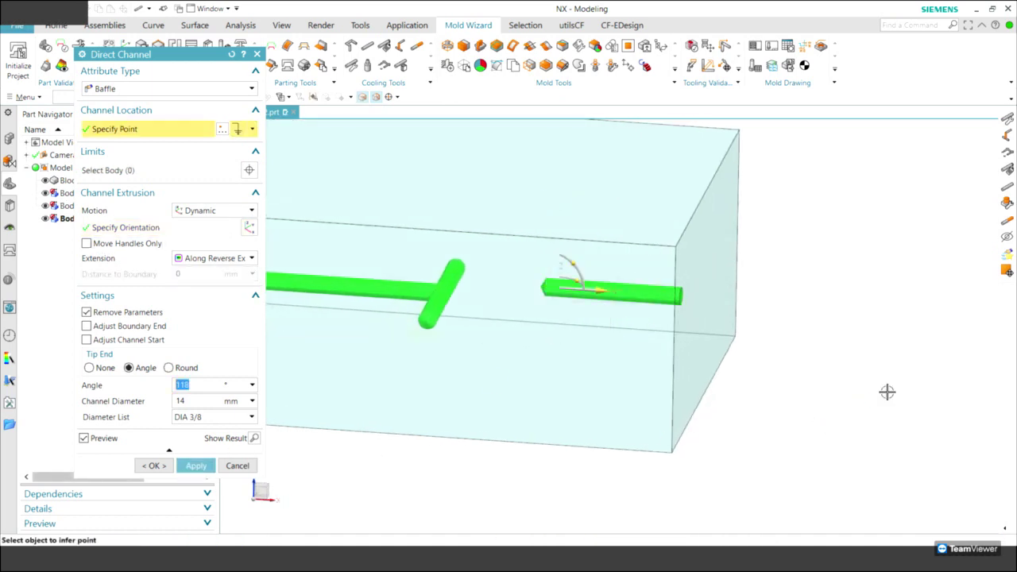
Close Direct Channel and join the upper channel to the T-shaped pair with Connect Channels
left_click(237, 466)
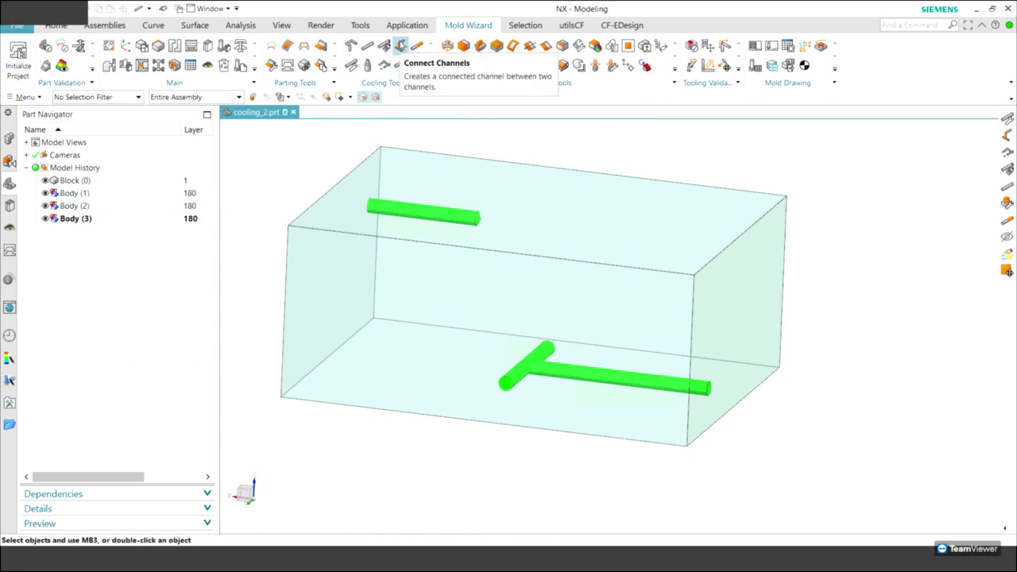
left_click(386, 47)
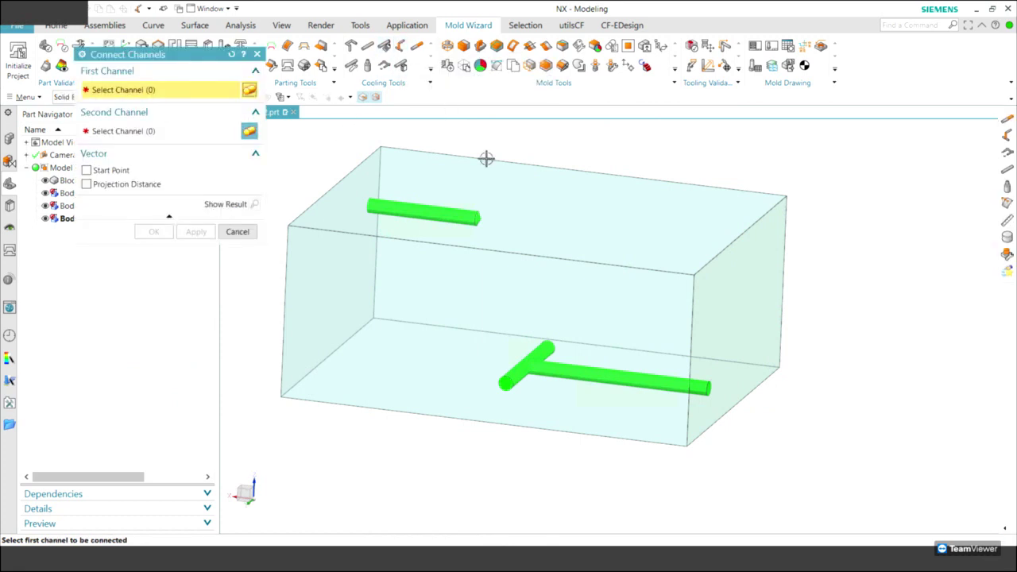
left_click(476, 211)
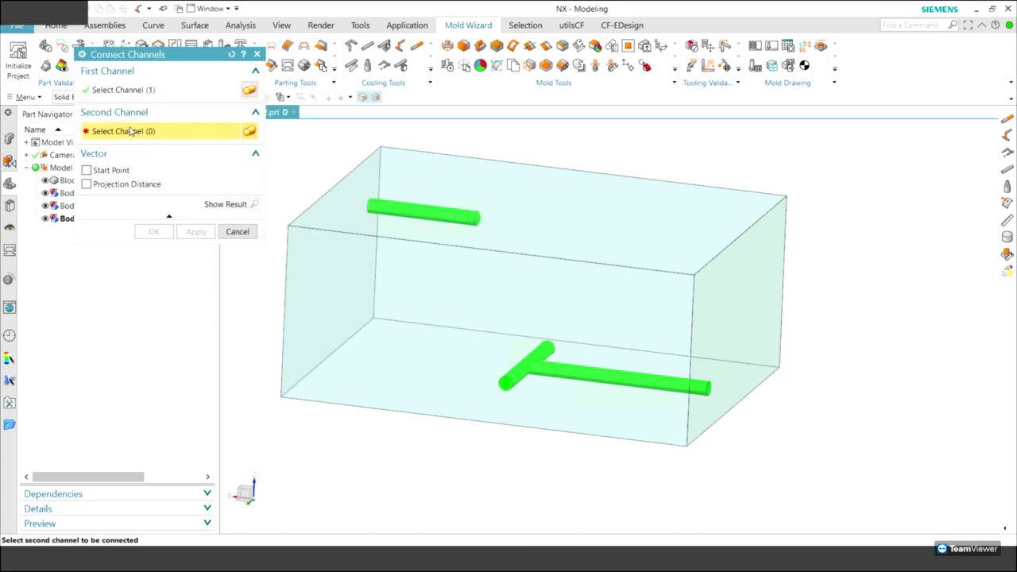
left_click(535, 347)
mouse_move(535, 346)
middle_mouse_down()
mouse_move(504, 395)
mouse_move(404, 320)
middle_mouse_up()
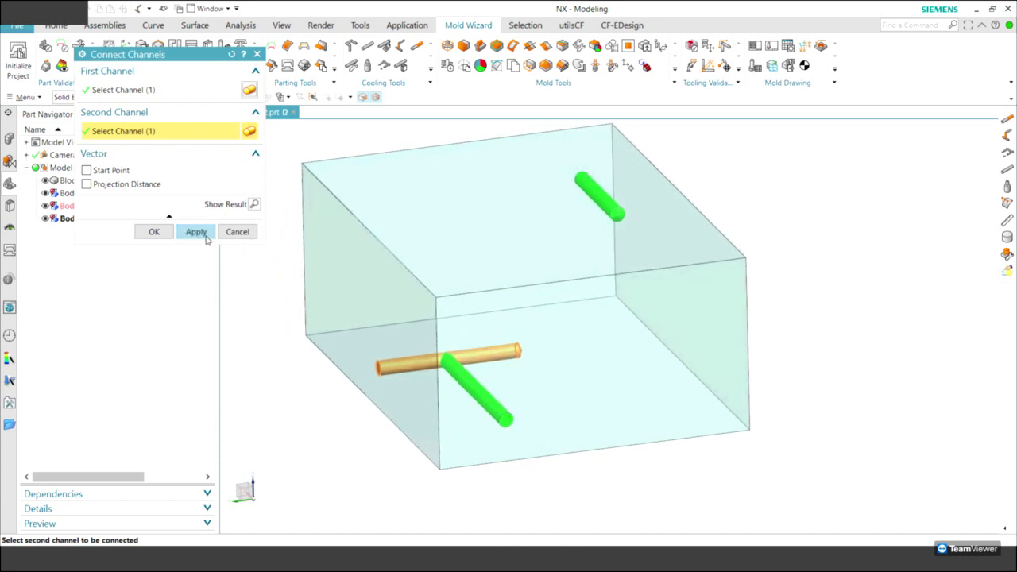
left_click(196, 232)
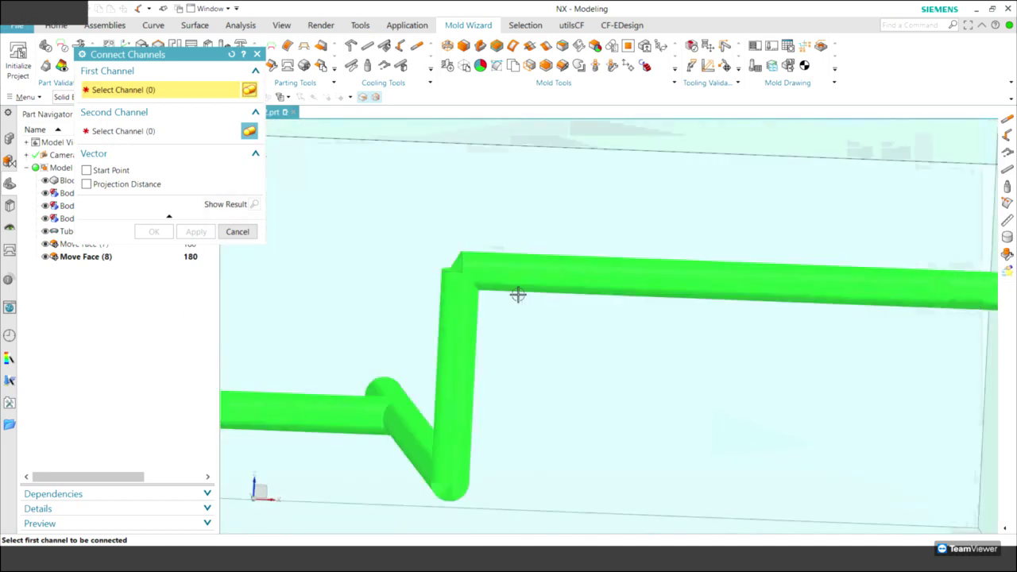
left_click(237, 232)
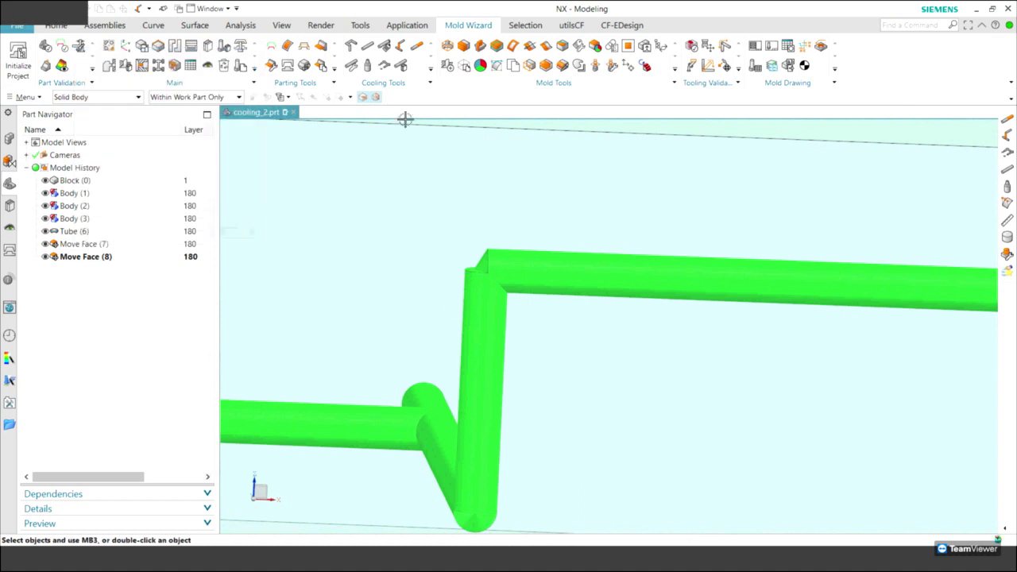
Extend the vertical channel using the block as Boundary Solid, then close Extend Channel
left_click(499, 262)
left_click(196, 307)
mouse_move(471, 356)
middle_mouse_down()
mouse_move(653, 397)
mouse_move(739, 454)
mouse_move(688, 463)
mouse_move(676, 415)
mouse_move(708, 411)
middle_mouse_up()
left_click(708, 410)
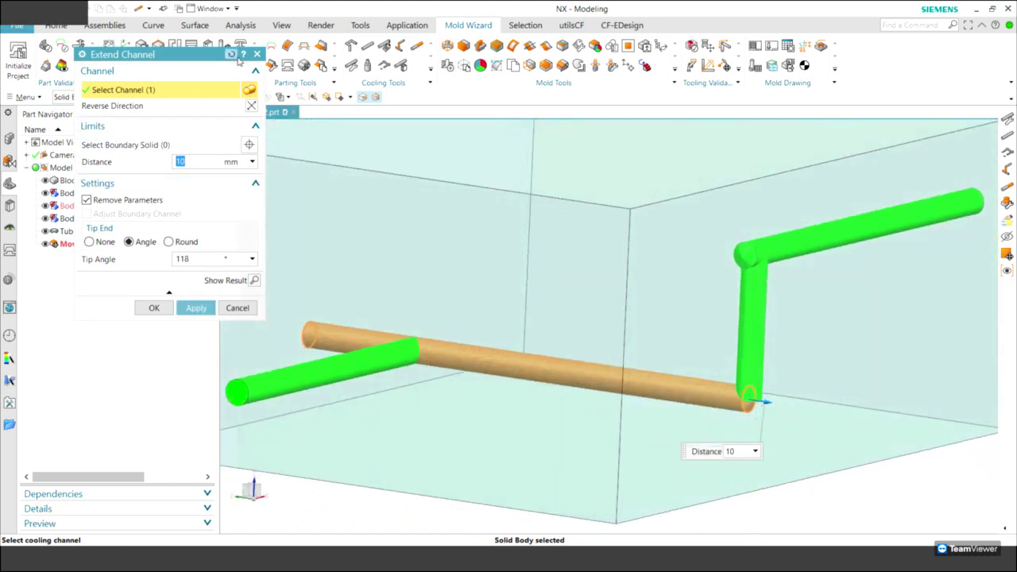
left_click(231, 55)
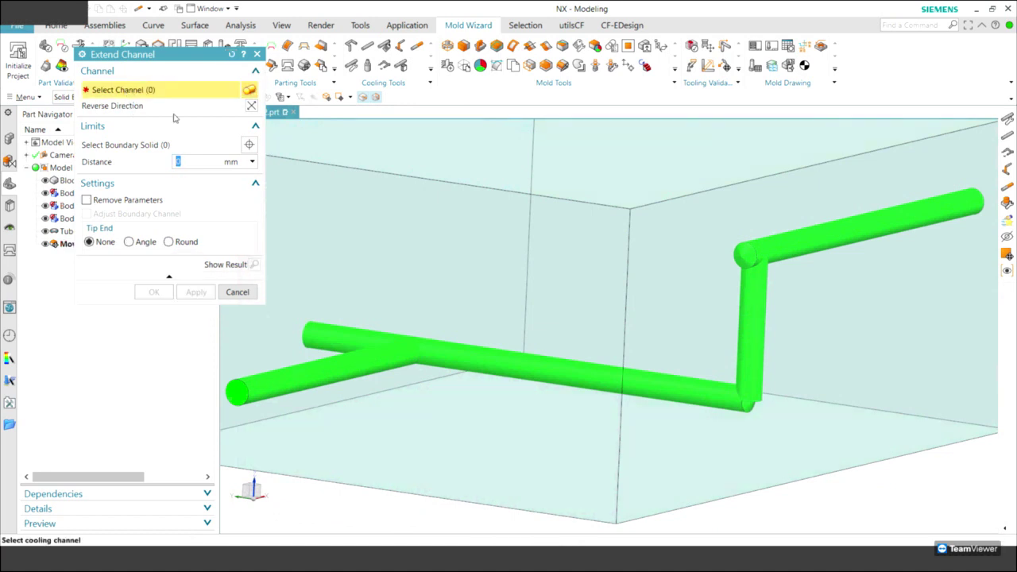
left_click(747, 374)
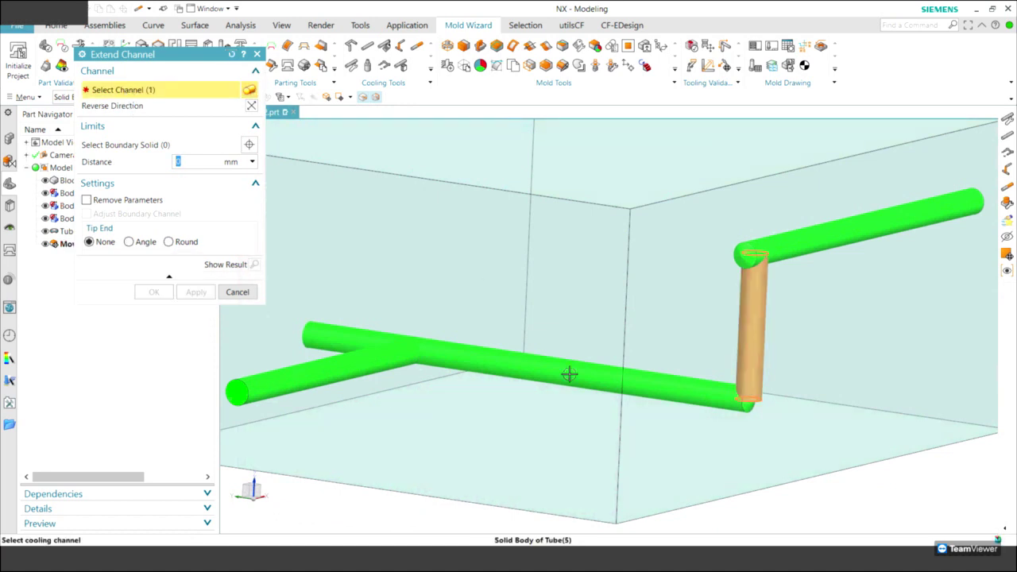
left_click(109, 147)
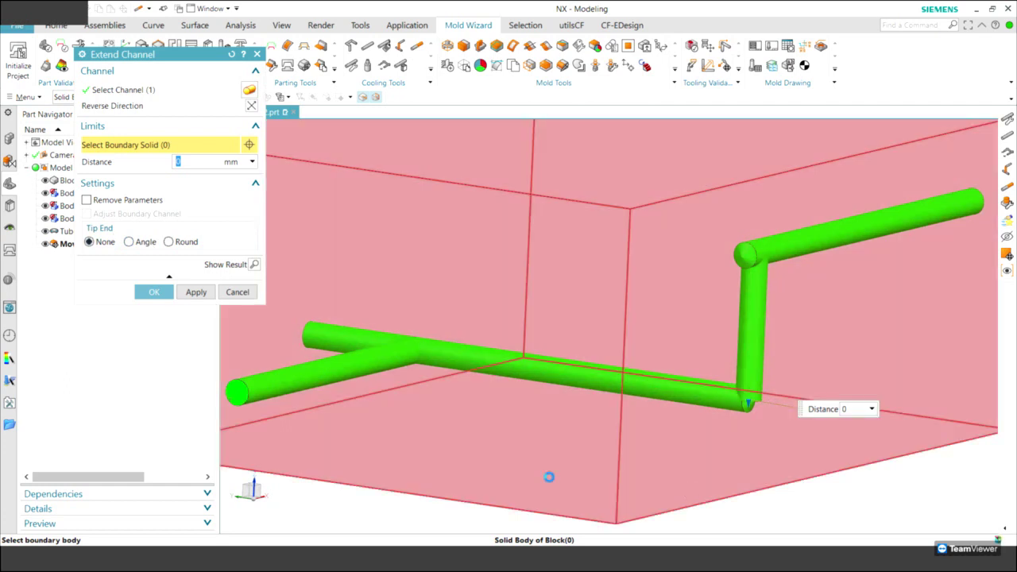
left_click(548, 476)
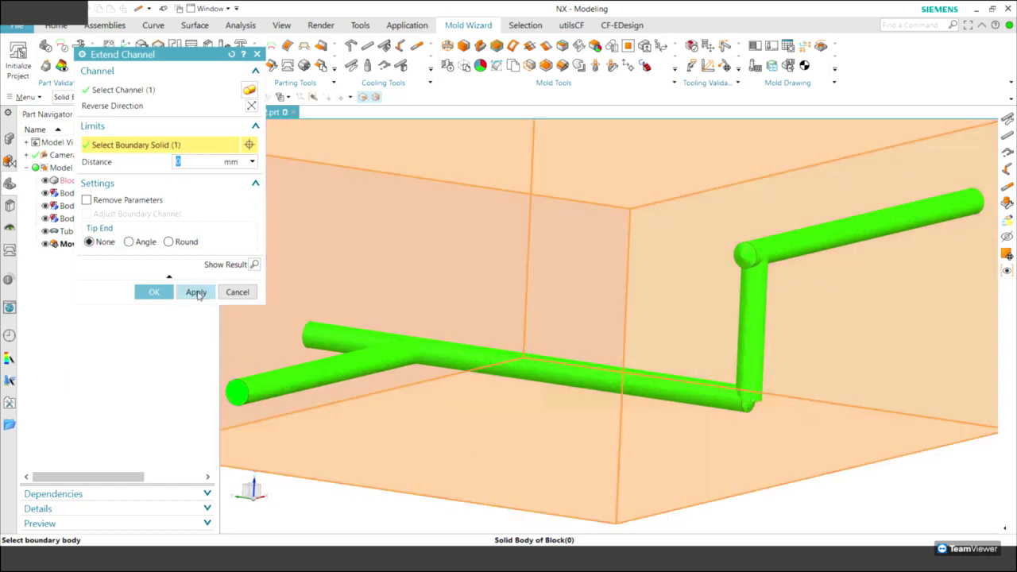
left_click(196, 292)
middle_click_drag(204, 363, 225, 326)
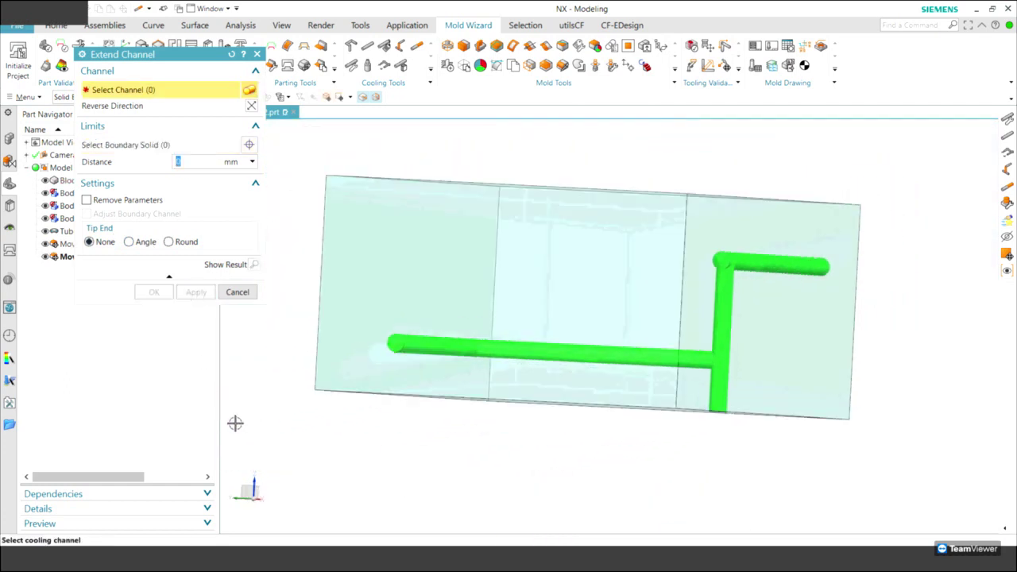
left_click(237, 291)
middle_click_drag(581, 529, 930, 463)
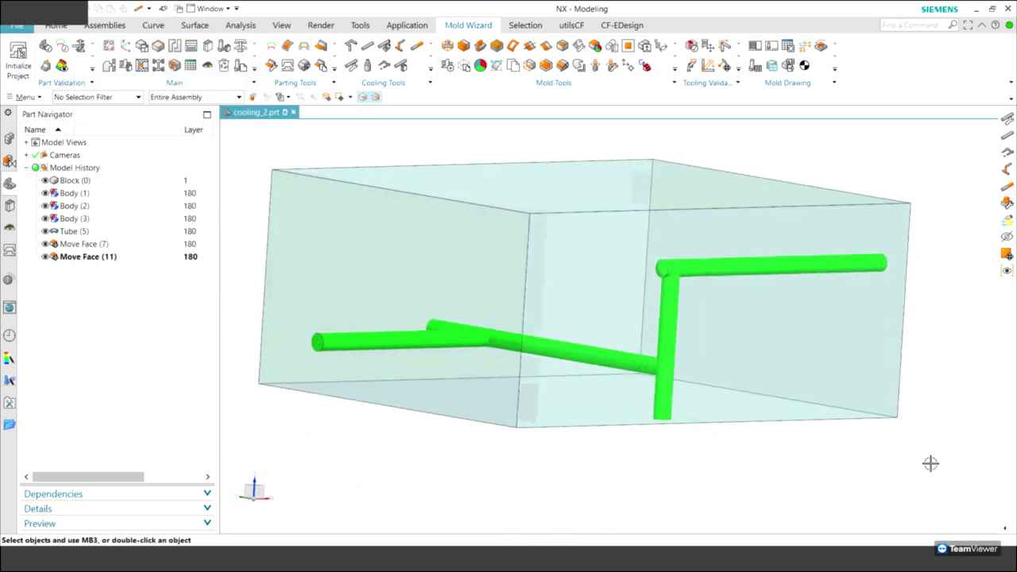
Orbit to see the block's top and cancel the Cooling Circuits dialog
mouse_move(871, 476)
middle_mouse_down()
mouse_move(445, 183)
mouse_move(383, 127)
middle_mouse_up()
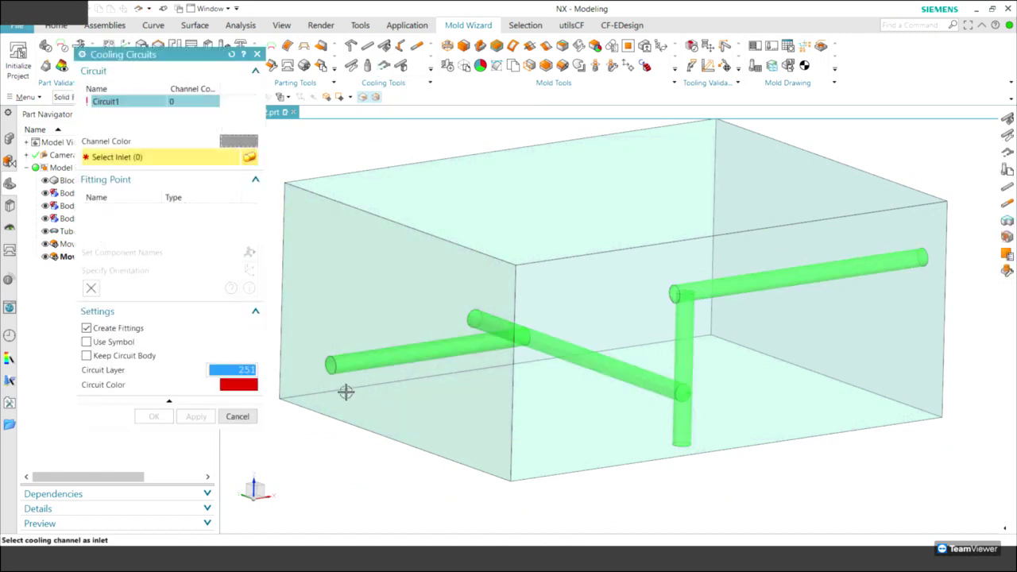
left_click(237, 416)
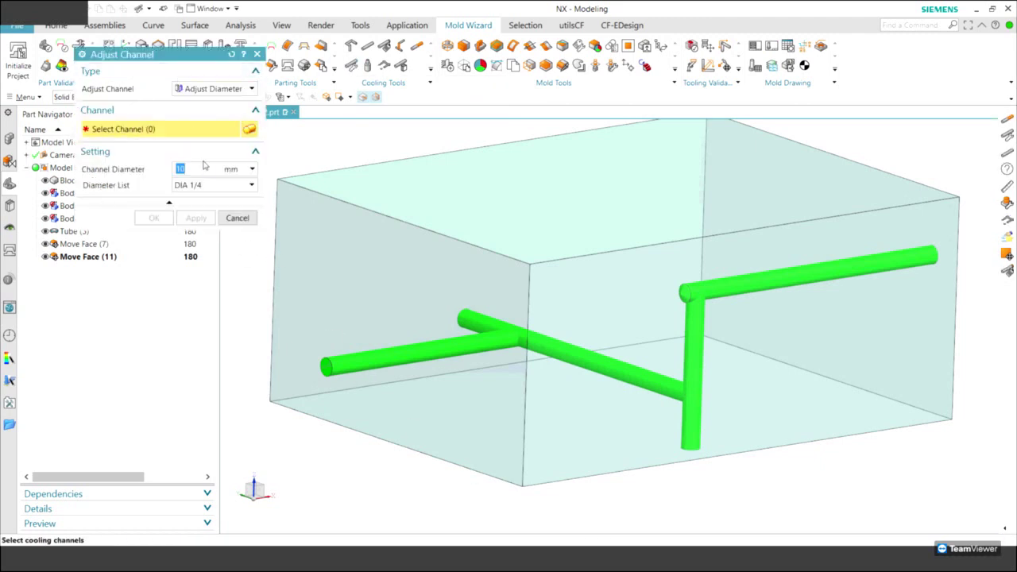
Use Channel Reposition to move the diagonal and vertical channels 15 mm along XC
left_click(203, 89)
left_click(210, 97)
scroll(559, 469, "up", 1)
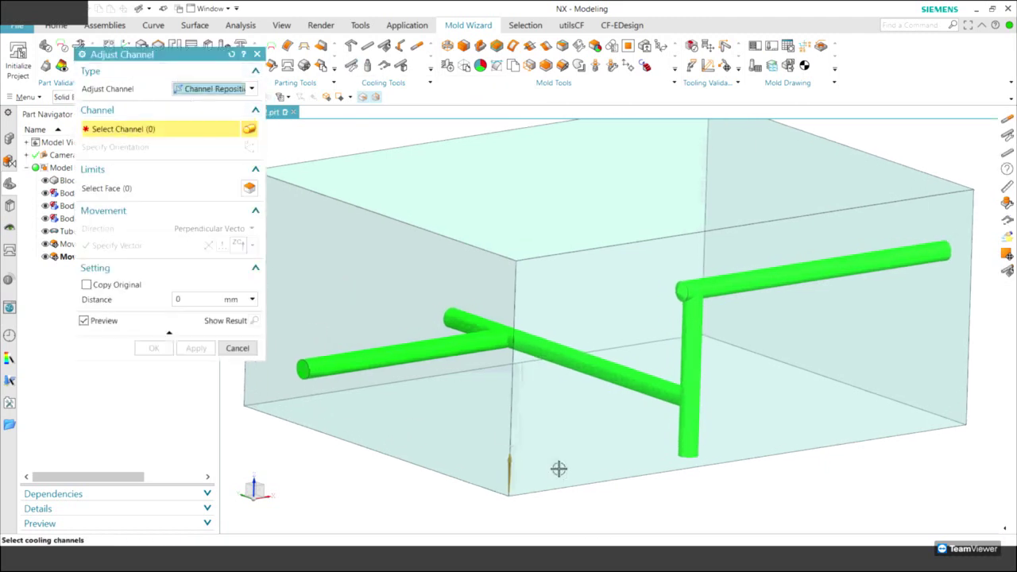
scroll(606, 385, "up", 2)
left_click(606, 384)
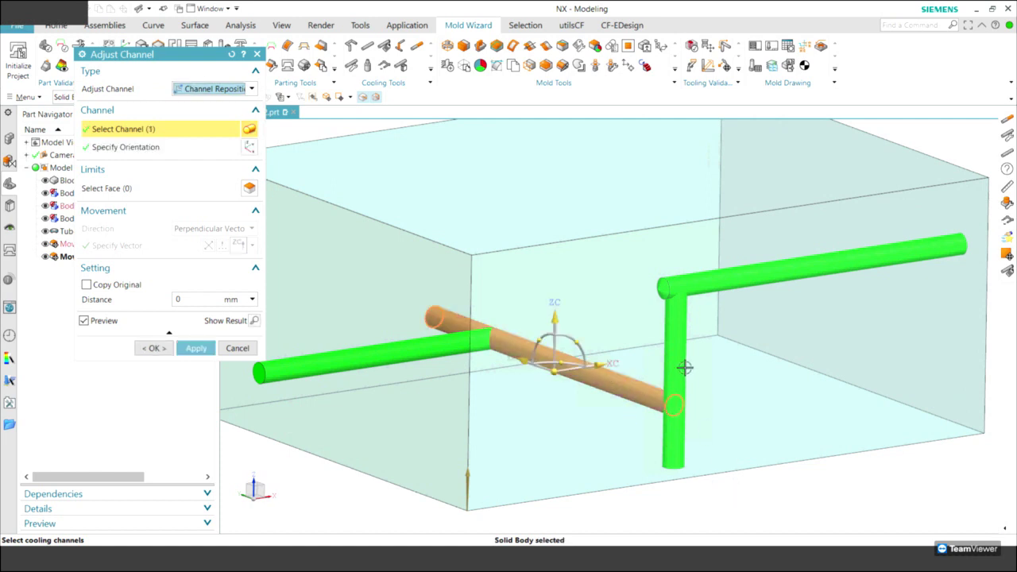
left_click(688, 392)
middle_click_drag(546, 558, 567, 538)
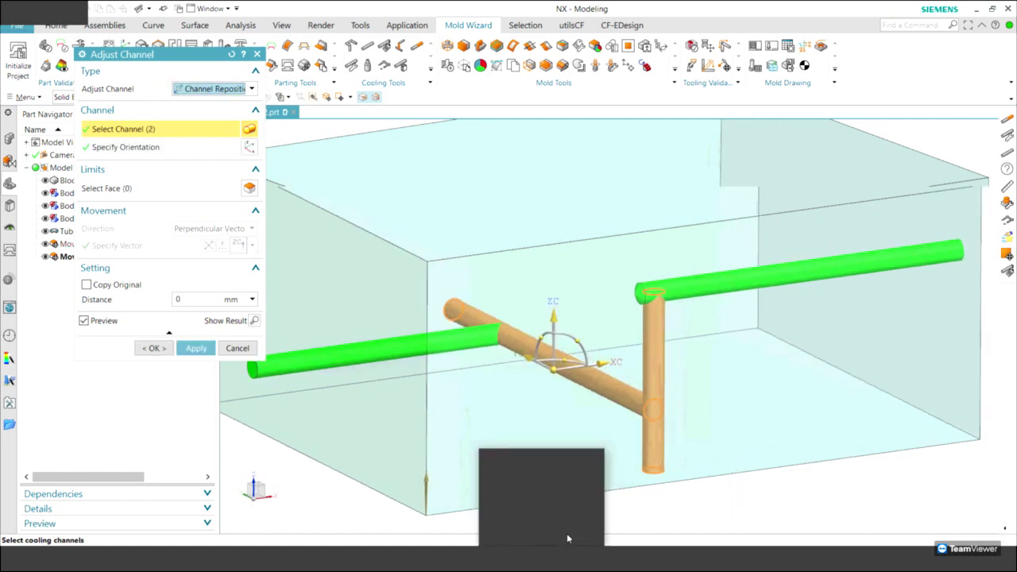
left_click(594, 364)
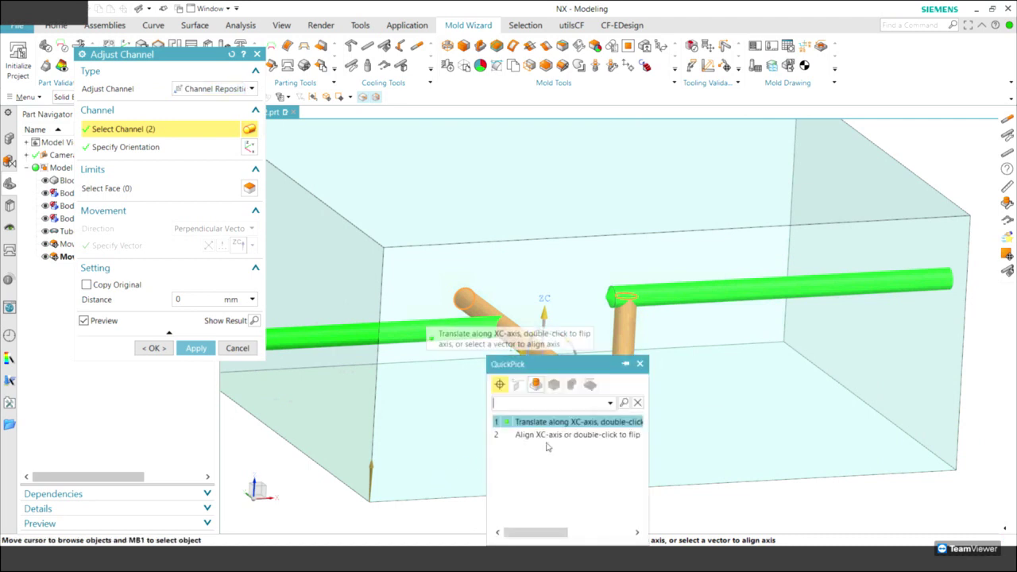
left_click(549, 421)
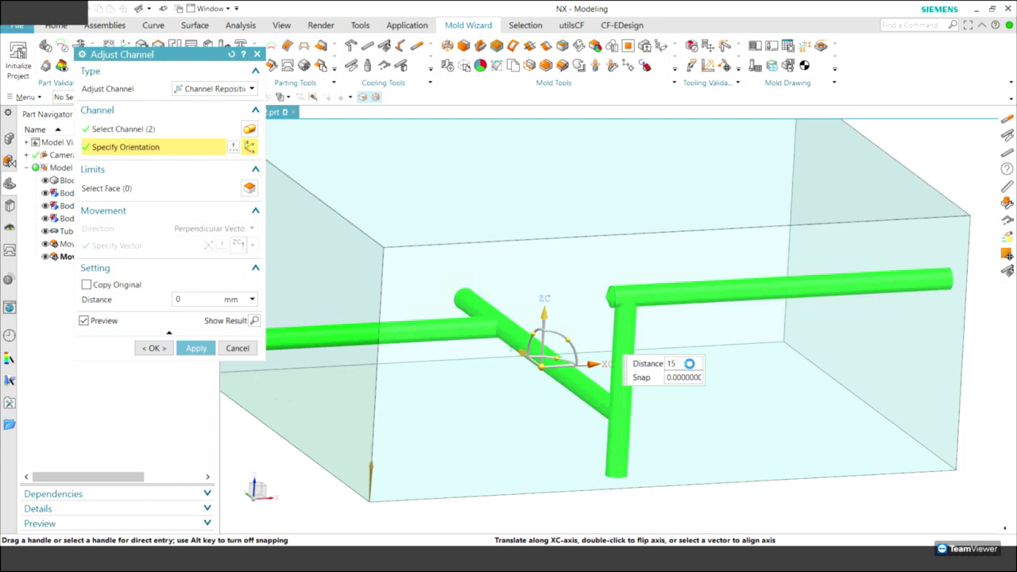
key("Return")
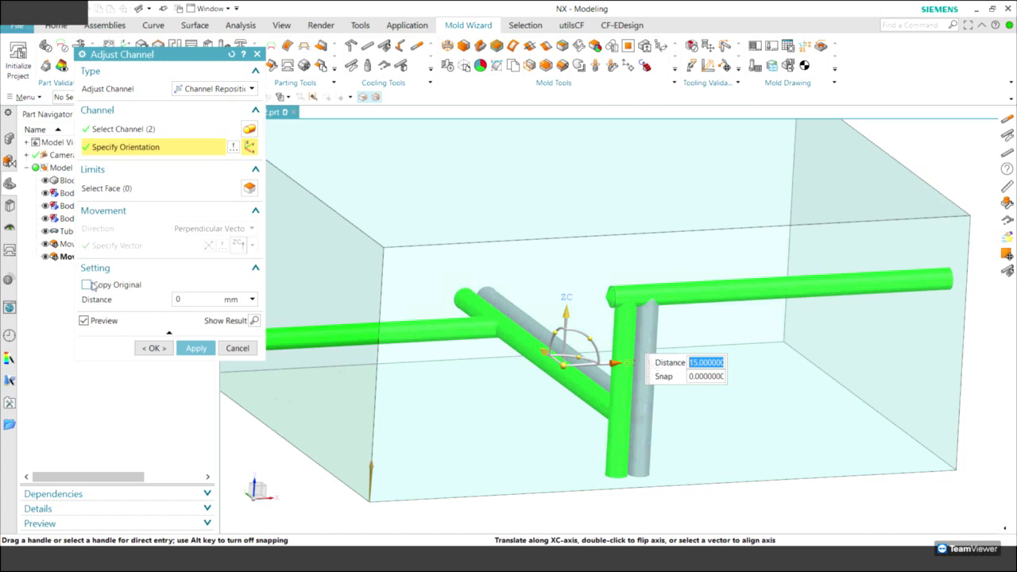
left_click(196, 350)
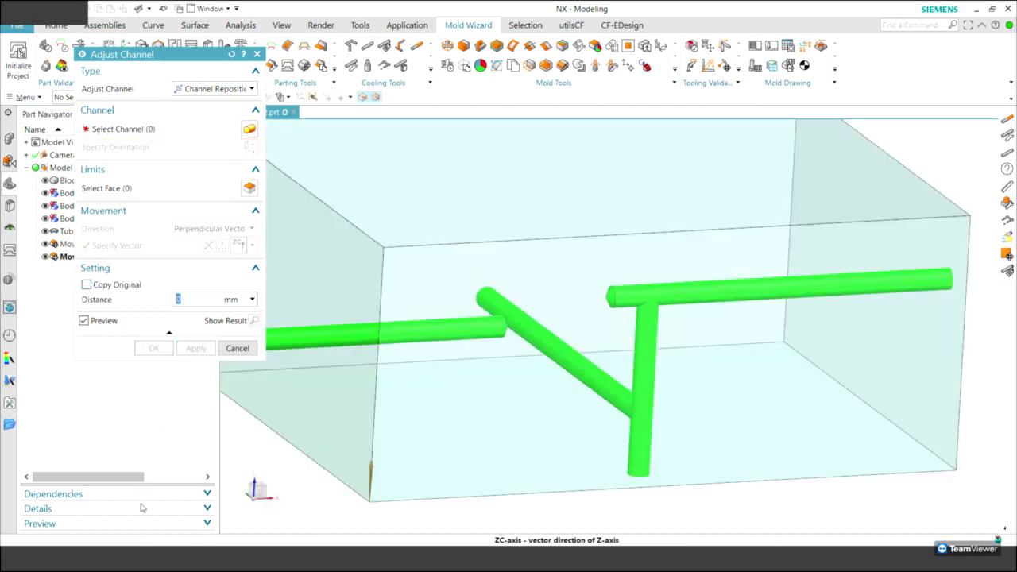
left_click(237, 348)
scroll(503, 282, "up", 2)
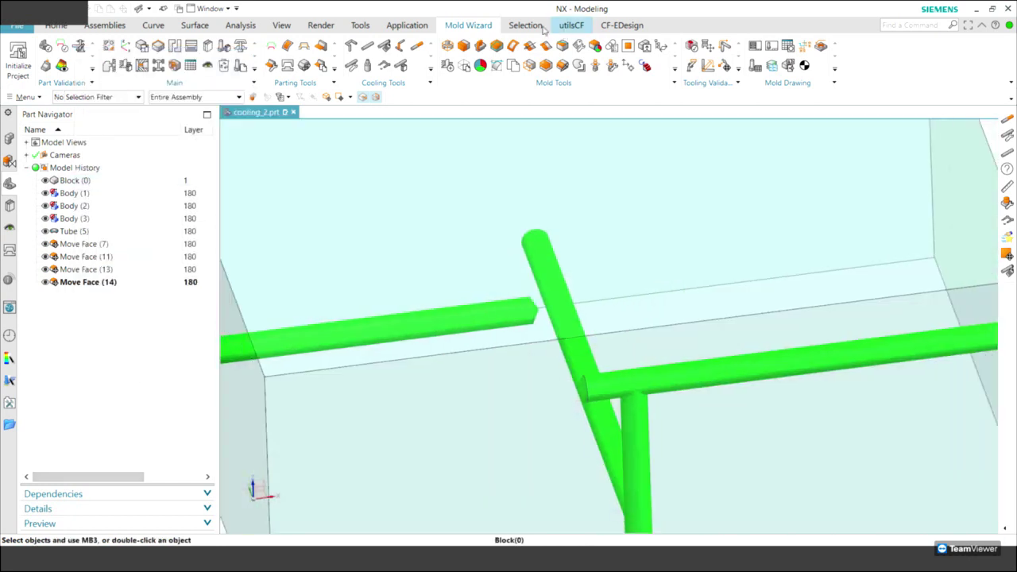
Extend the left horizontal channel using the block as the boundary solid
left_click(416, 46)
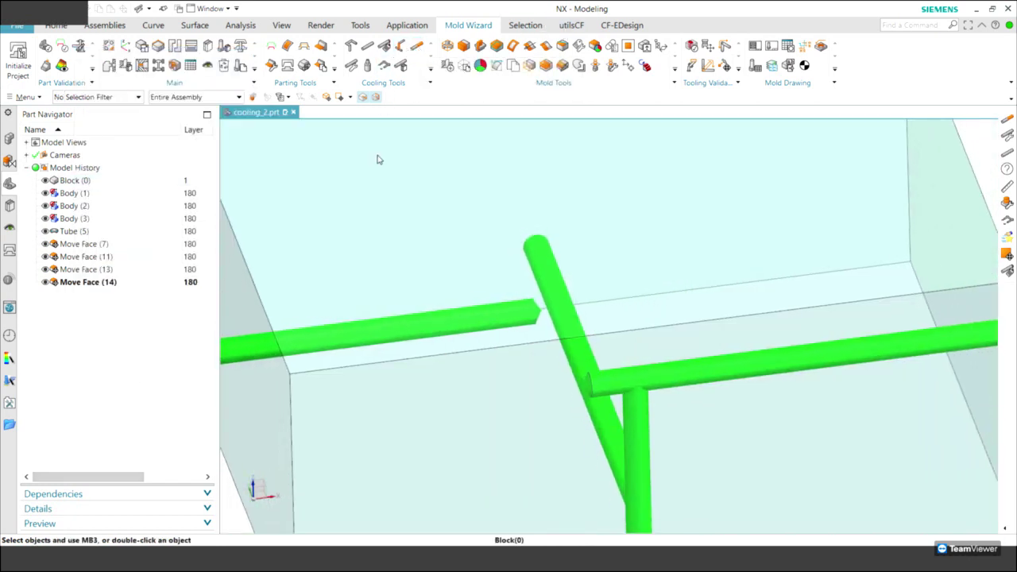
left_click(521, 309)
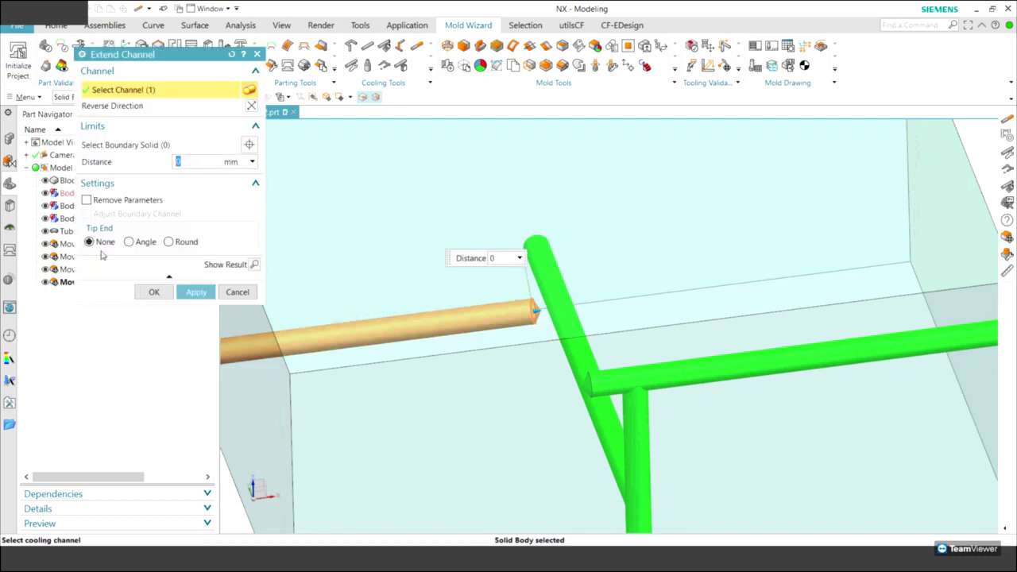
left_click(135, 144)
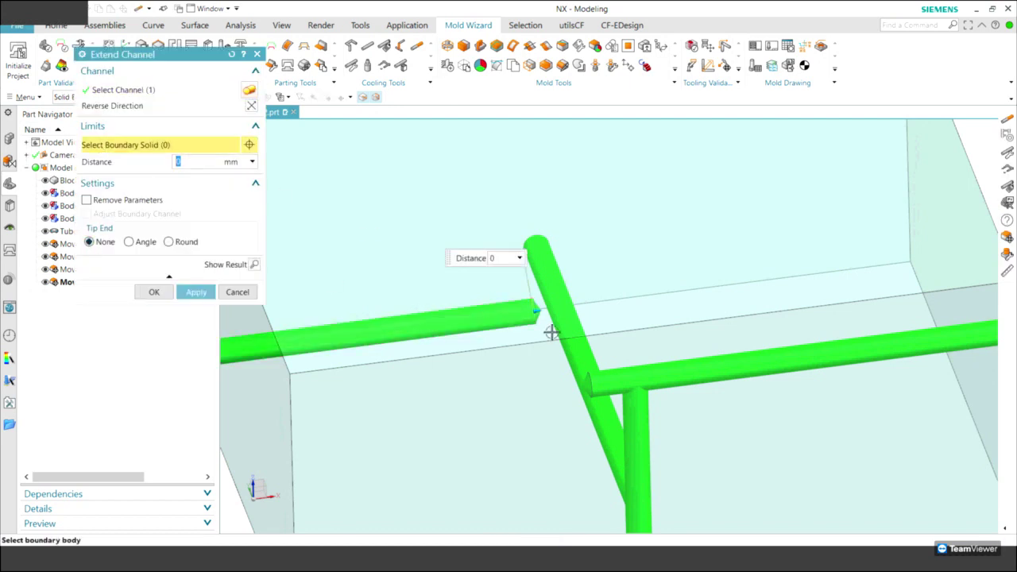
left_click(567, 326)
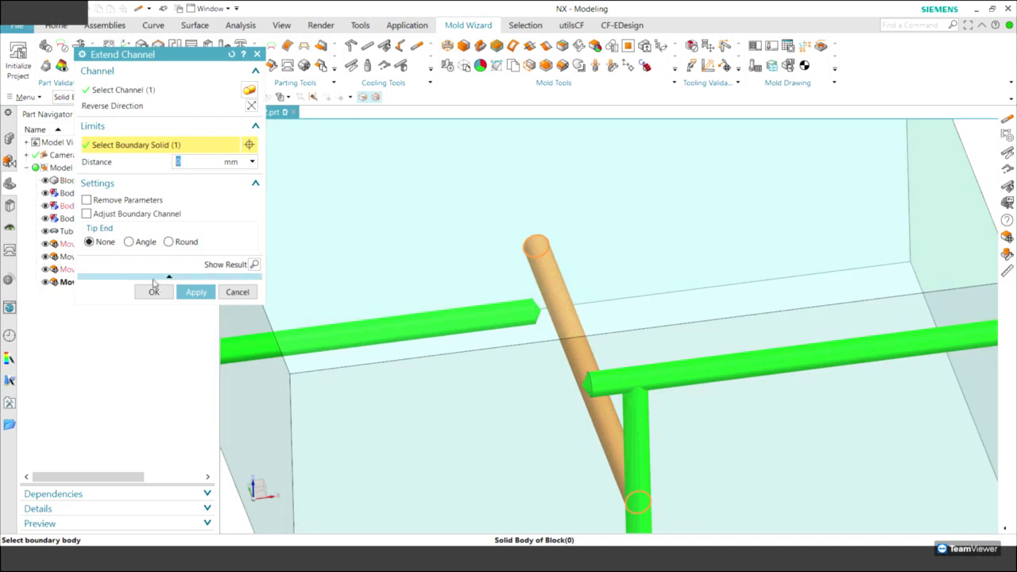
left_click(197, 291)
key("ctrl+f")
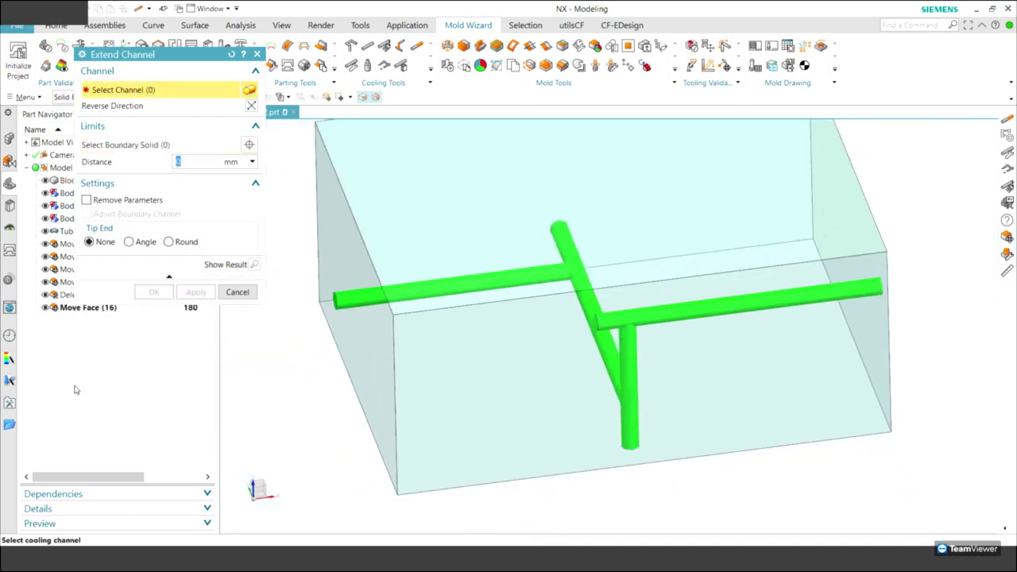
left_click(247, 292)
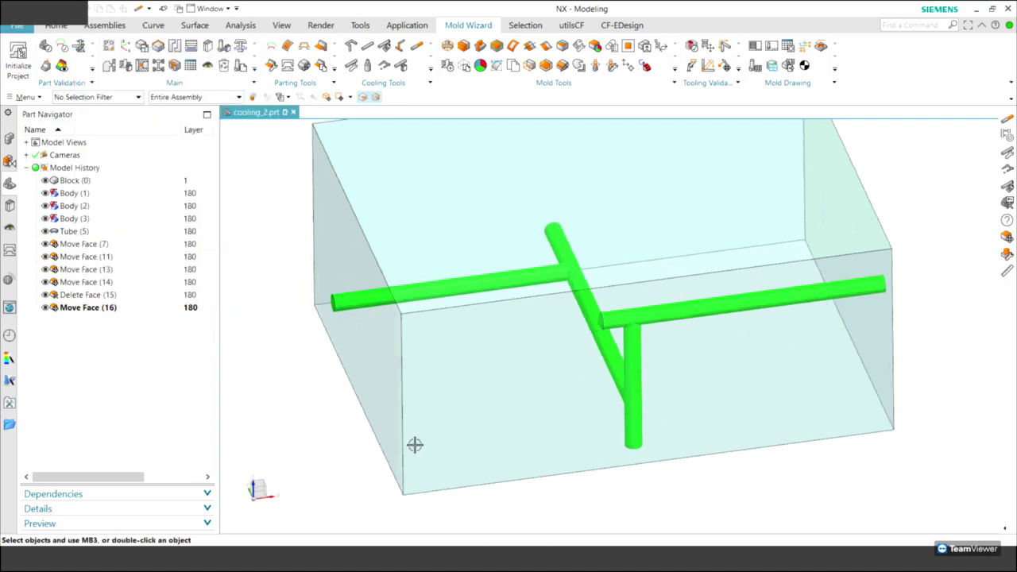
Select the upper channel and drag its ZC handle down 33 mm
middle_click_drag(416, 443, 786, 256)
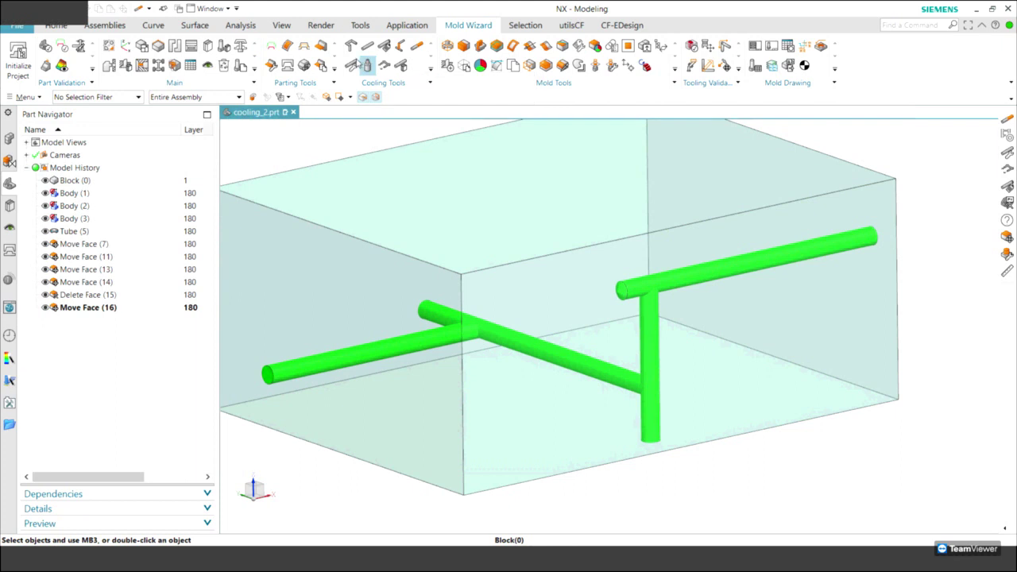
left_click(778, 254)
left_click_drag(750, 192, 747, 262)
left_click(747, 302)
Apply the 33 mm drop, then extend the vertical channel to the block with a 118° tip
left_click(154, 348)
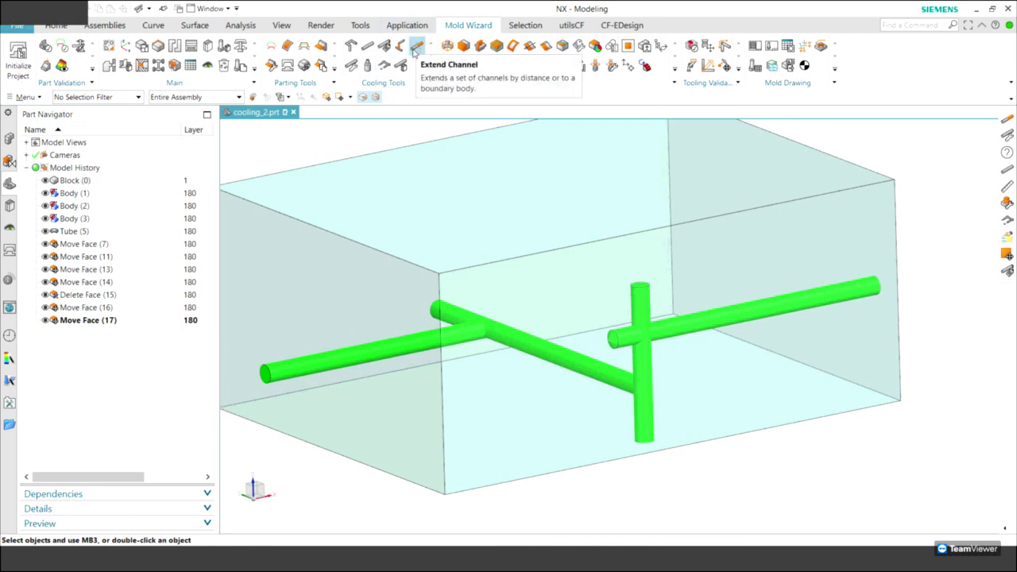
left_click(639, 290)
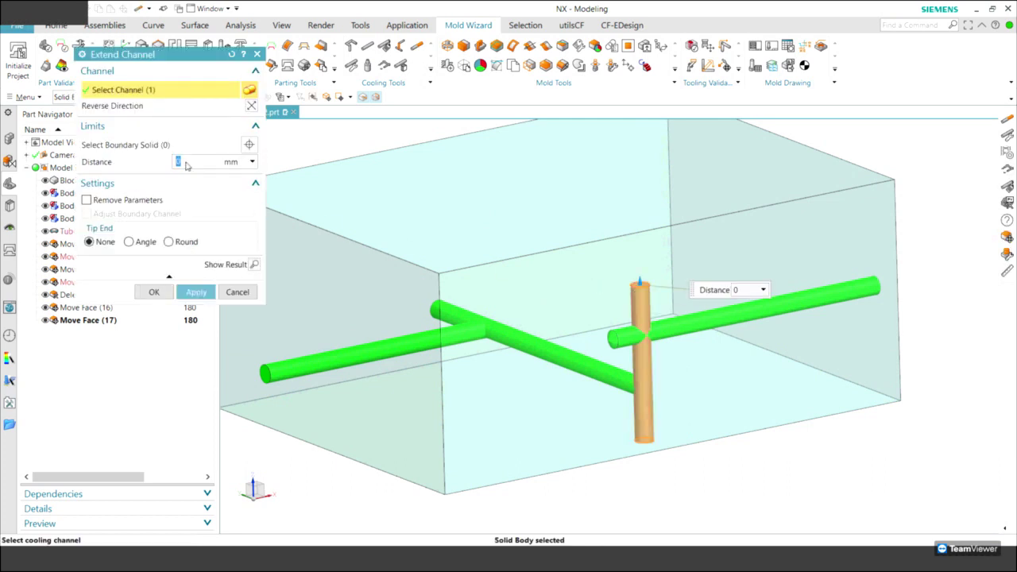
type("0")
left_click(128, 243)
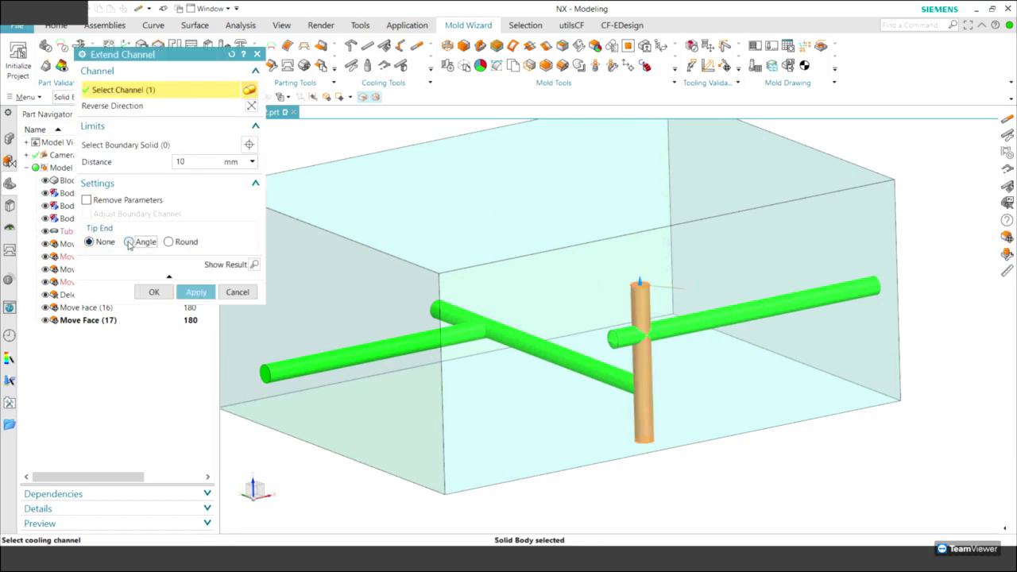
left_click(119, 146)
left_click(689, 326)
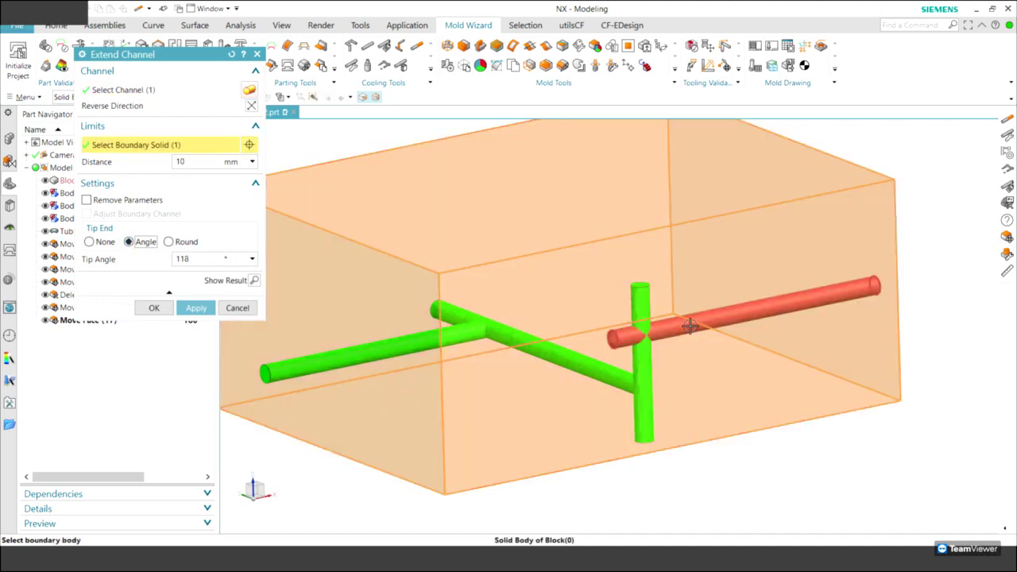
left_click(196, 307)
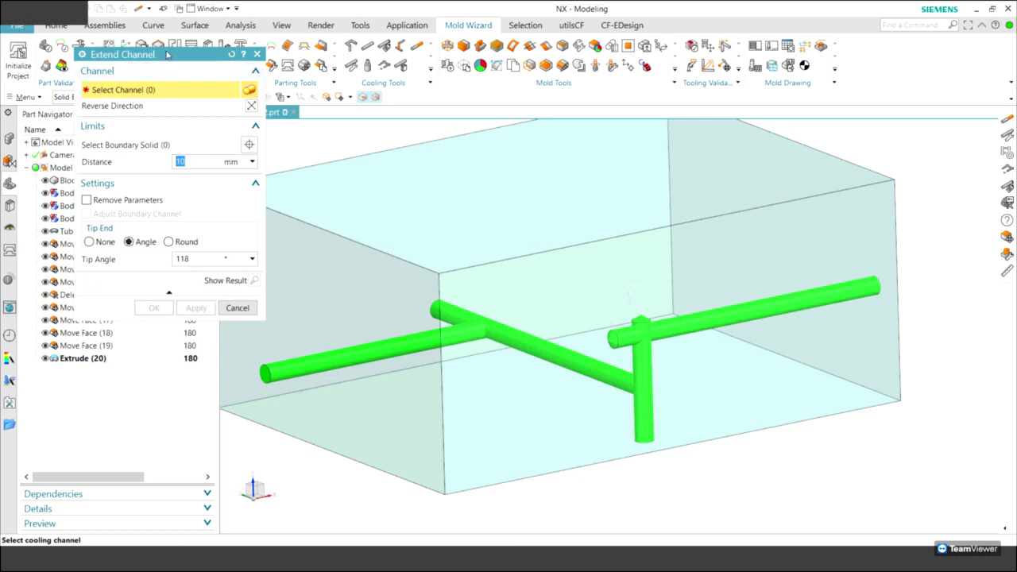
left_click_drag(167, 54, 260, 49)
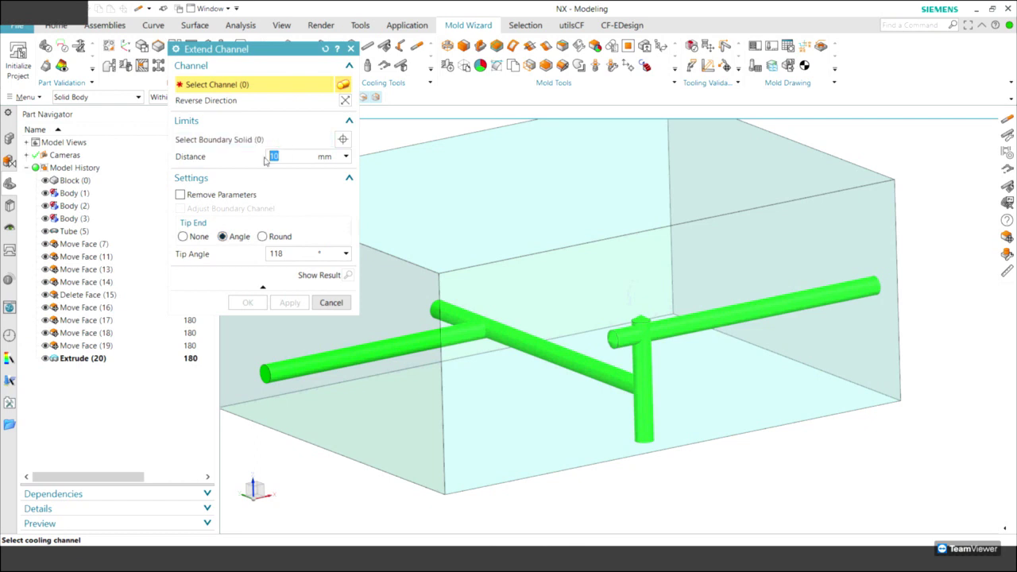
type("0")
Turn on Remove Parameters and extend the vertical and right horizontal channels
left_click(180, 196)
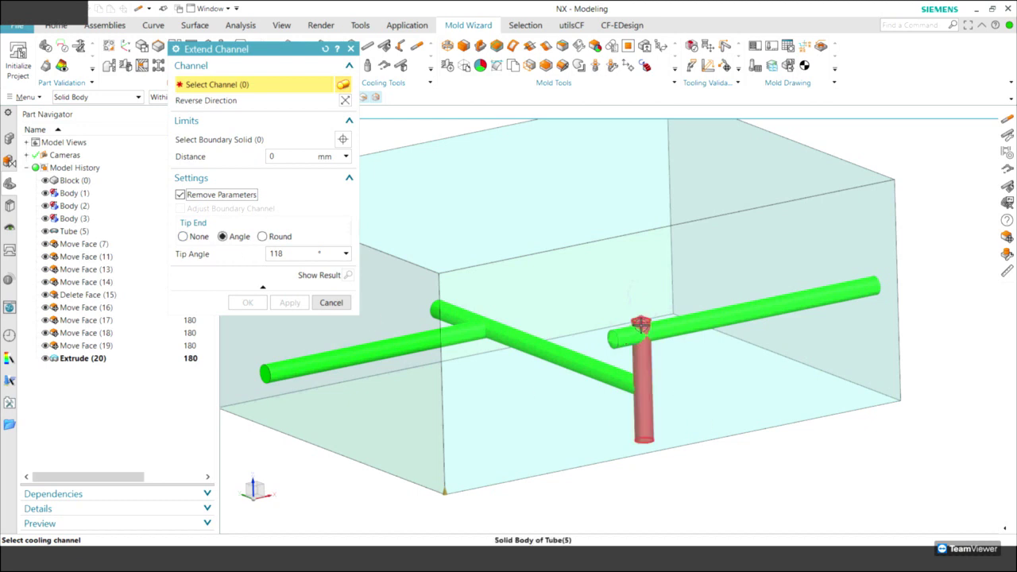
left_click(641, 326)
left_click(286, 302)
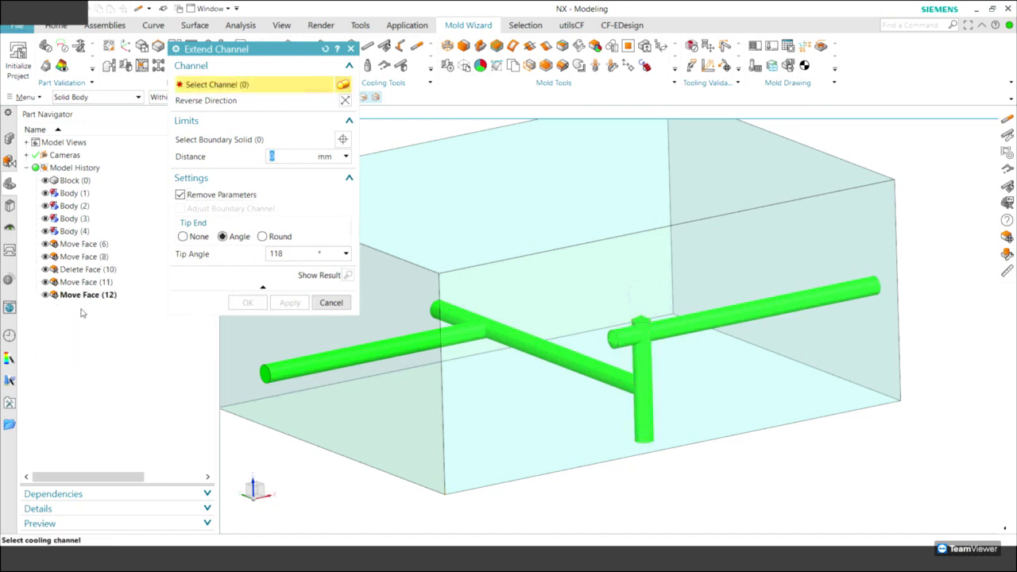
mouse_move(695, 389)
middle_mouse_down()
mouse_move(636, 453)
mouse_move(734, 469)
mouse_move(678, 440)
middle_mouse_up()
left_click(715, 306)
left_click(289, 302)
Extend the long and short front channels with no tip, then select Body (5) and fit the view
left_click(675, 377)
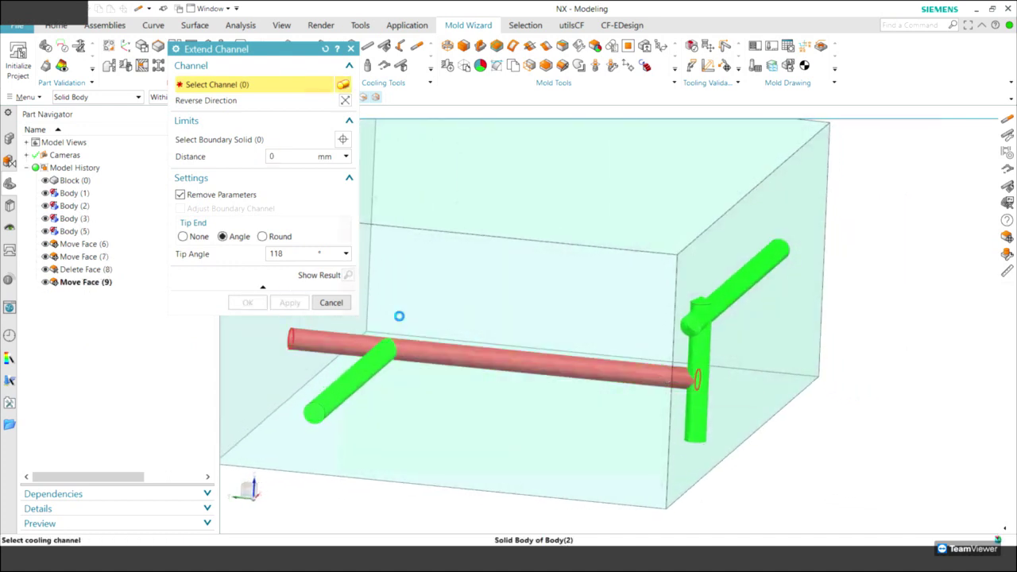
left_click(183, 236)
left_click(290, 286)
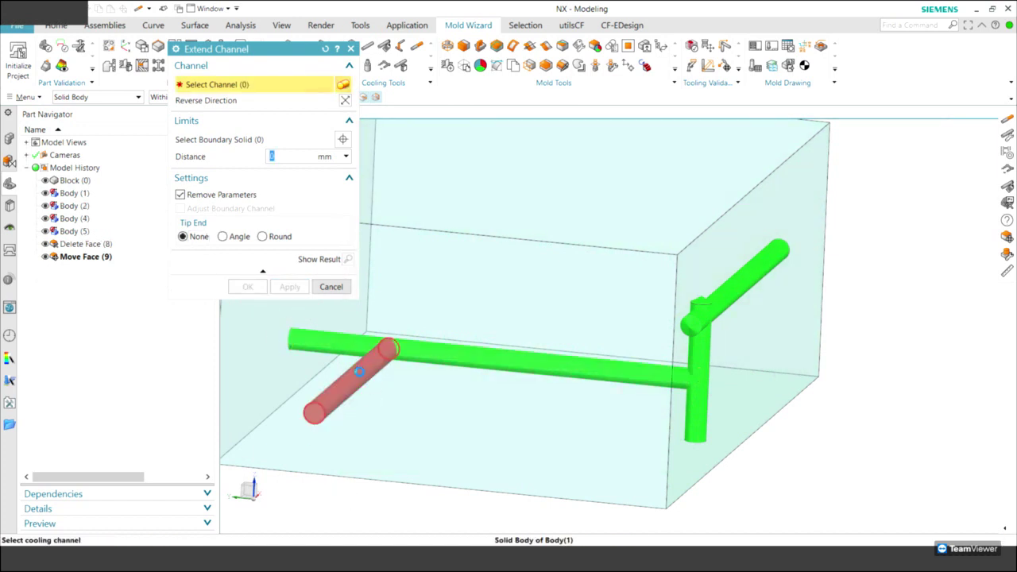
left_click(362, 374)
left_click(289, 286)
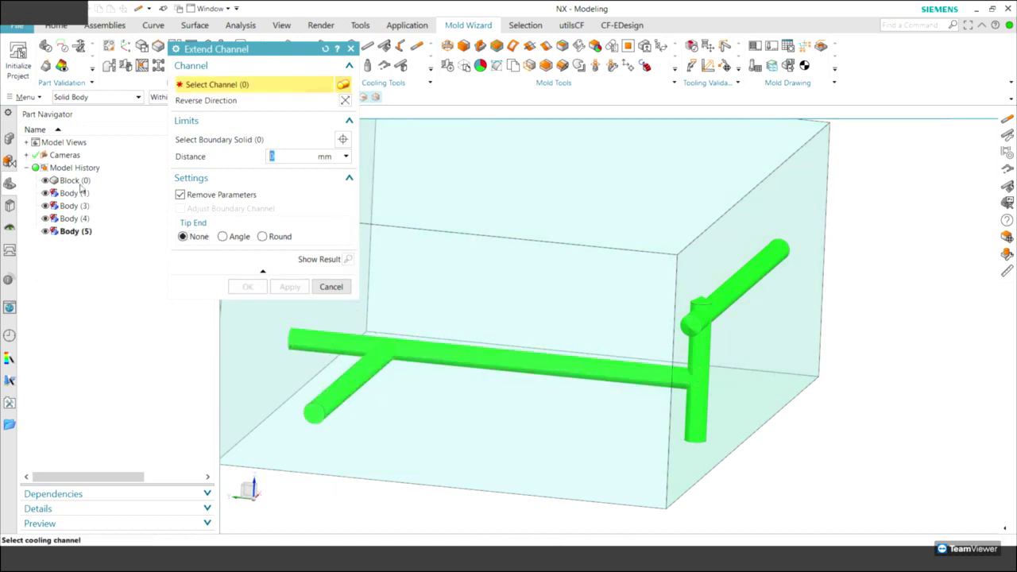
left_click(331, 286)
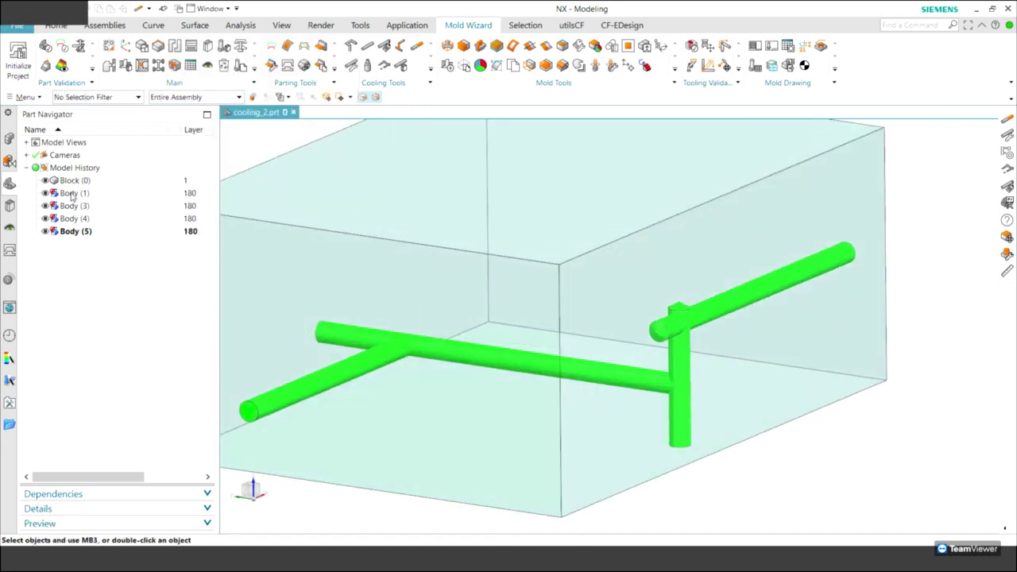
left_click(76, 231)
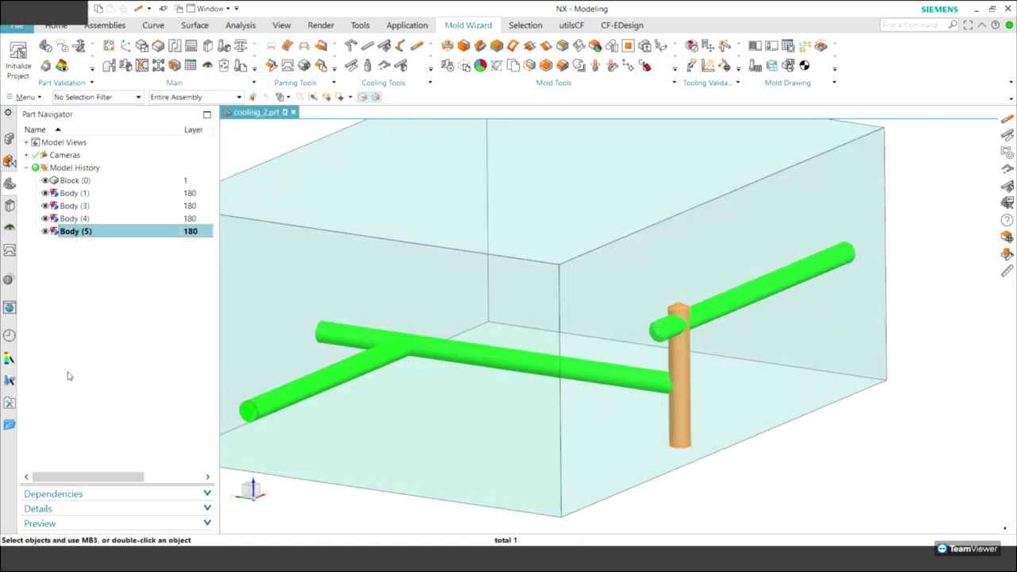
key("Home")
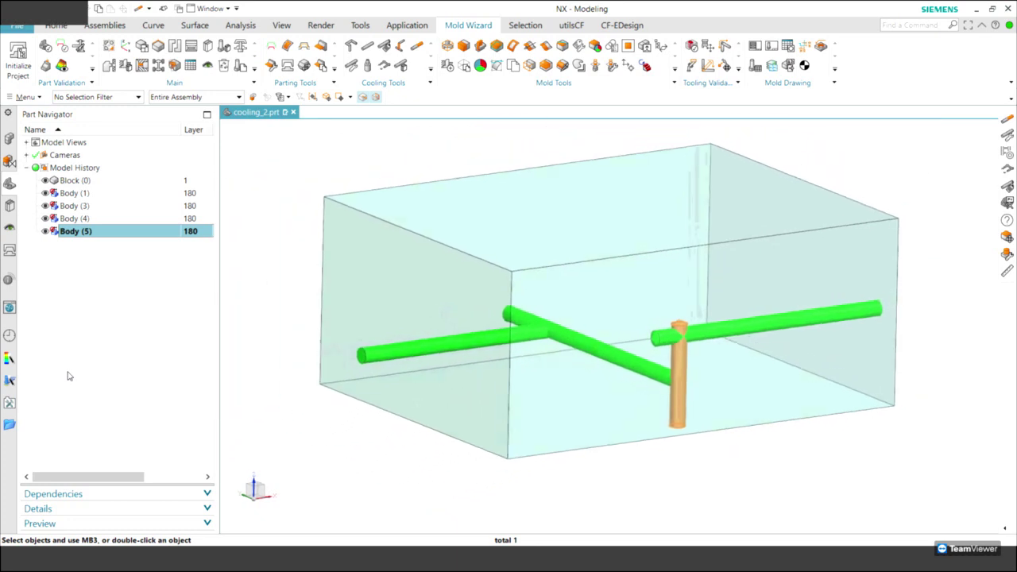
left_click(383, 64)
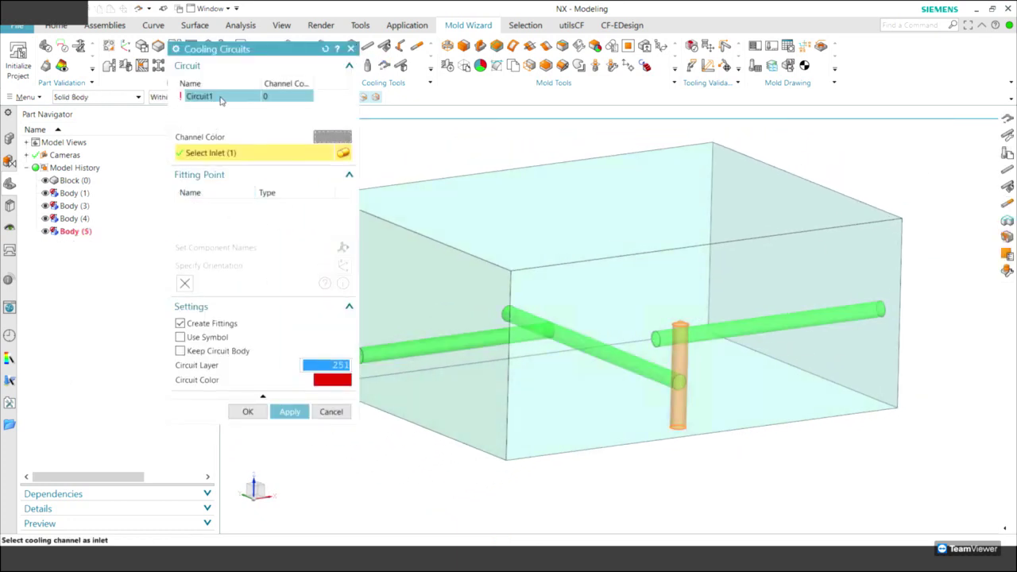
double_click(220, 96)
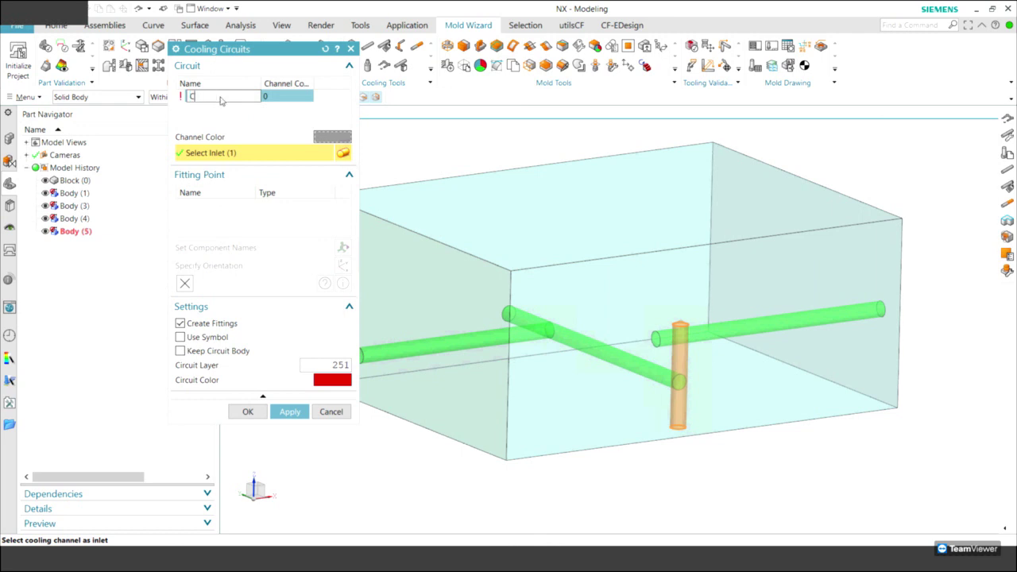
type("2")
key("Return")
scroll(424, 416, "up", 1)
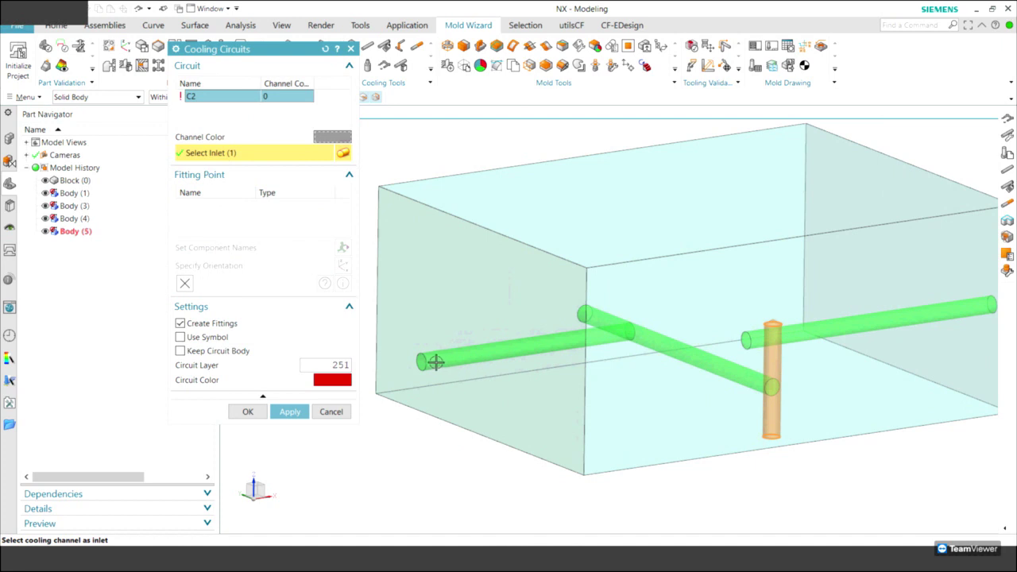
double_click(237, 98)
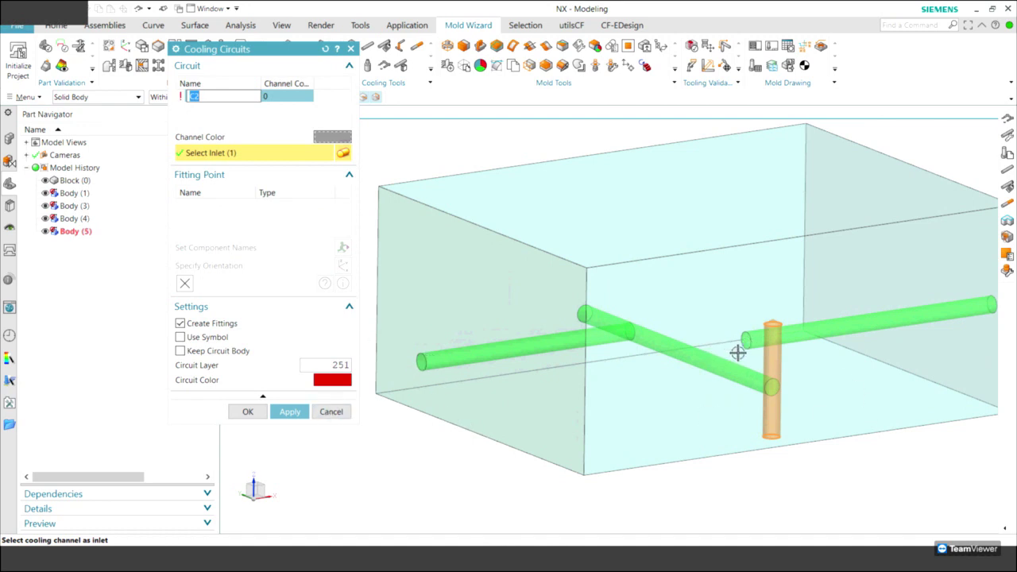
left_click(775, 352, "shift")
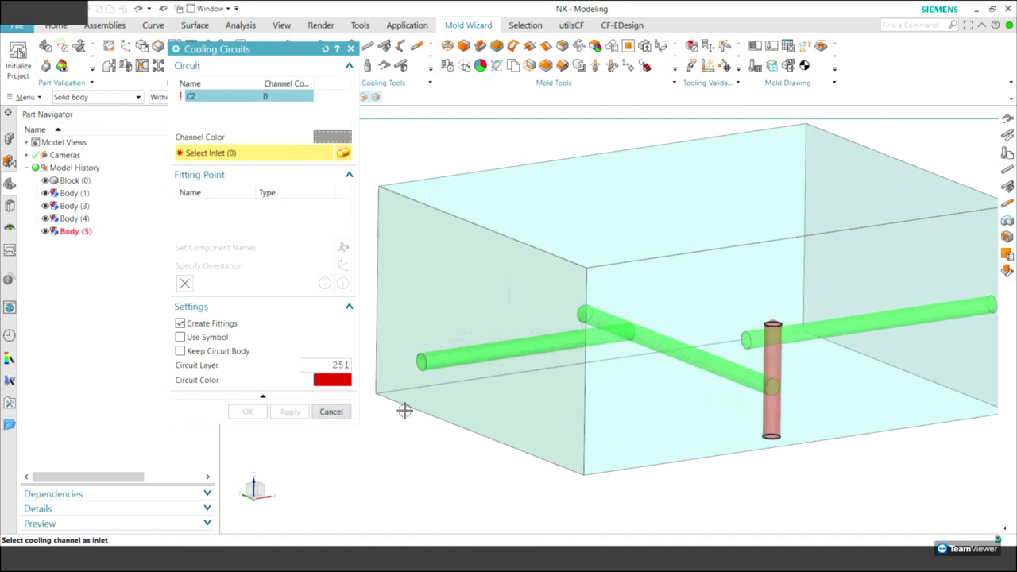
left_click(429, 359)
middle_click_drag(419, 501, 641, 355)
left_click(646, 334)
mouse_move(521, 492)
middle_mouse_down()
mouse_move(601, 505)
mouse_move(819, 409)
middle_mouse_up()
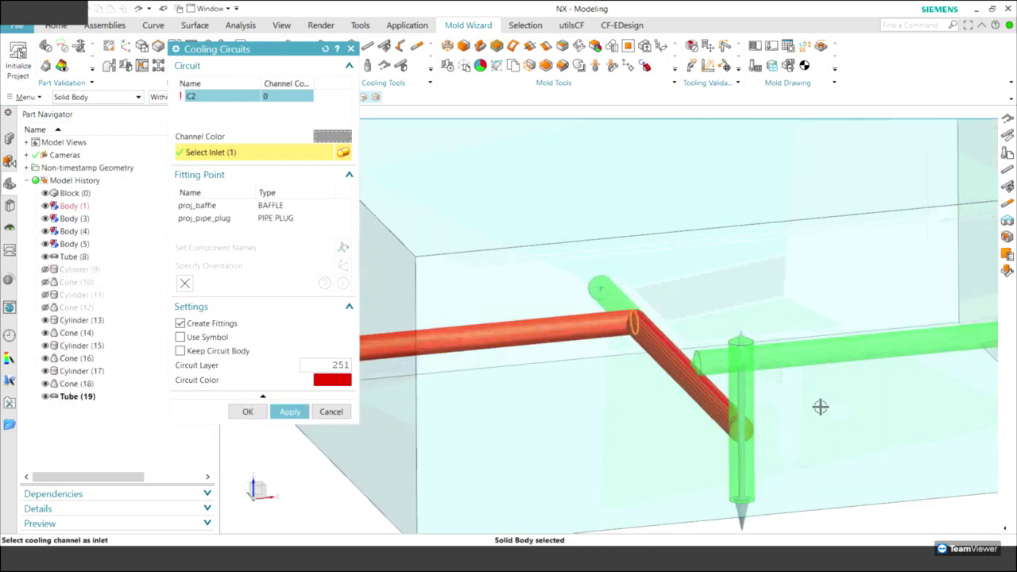
left_click(740, 342)
mouse_move(876, 496)
middle_mouse_down()
mouse_move(649, 337)
mouse_move(628, 368)
middle_mouse_up()
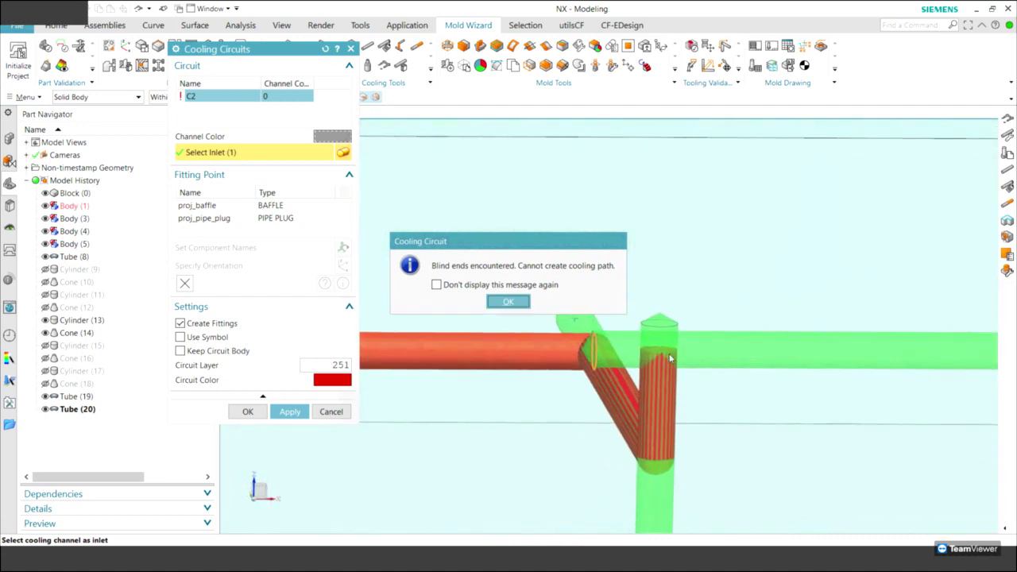
middle_click_drag(597, 334, 556, 318)
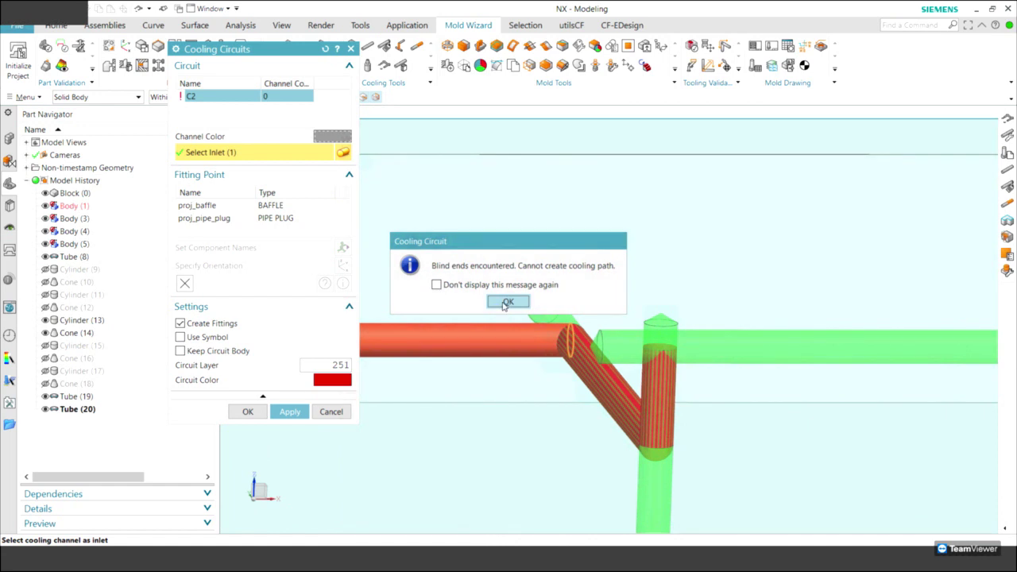
left_click(506, 302)
left_click(331, 412)
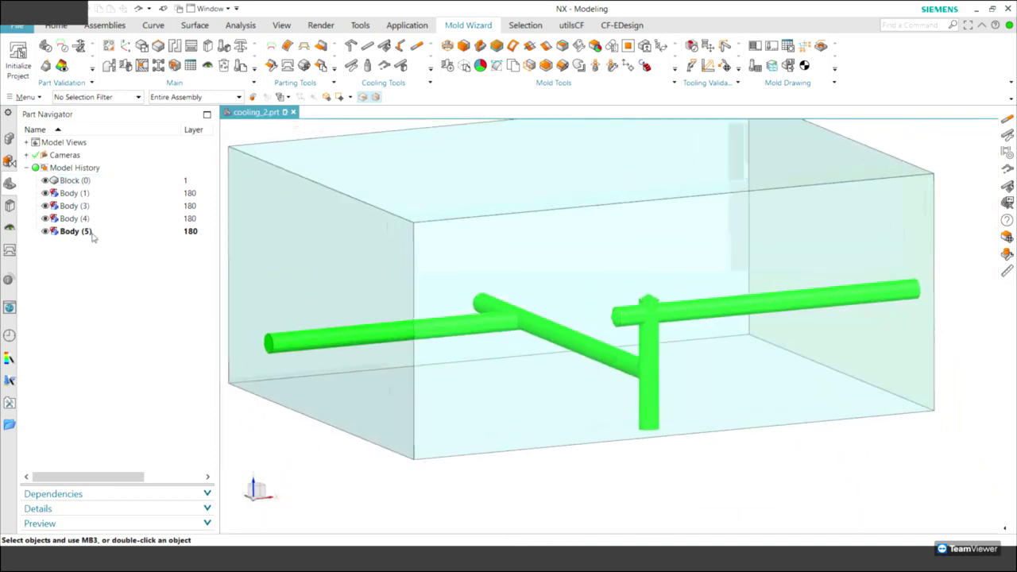
Highlight Bodies 5, 4 and 3 in the history to identify each channel
left_click(76, 230)
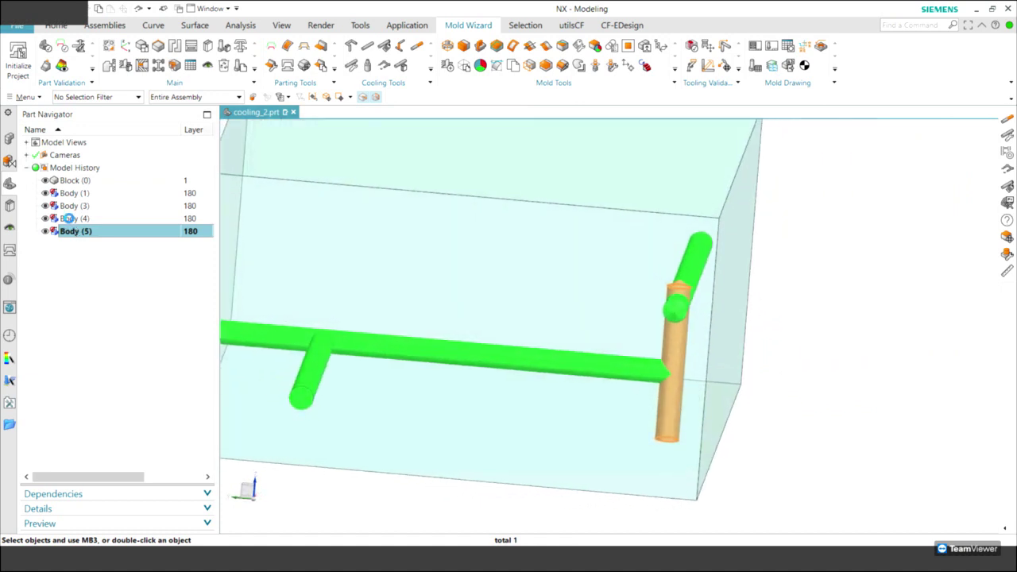
left_click(69, 218)
left_click(72, 207)
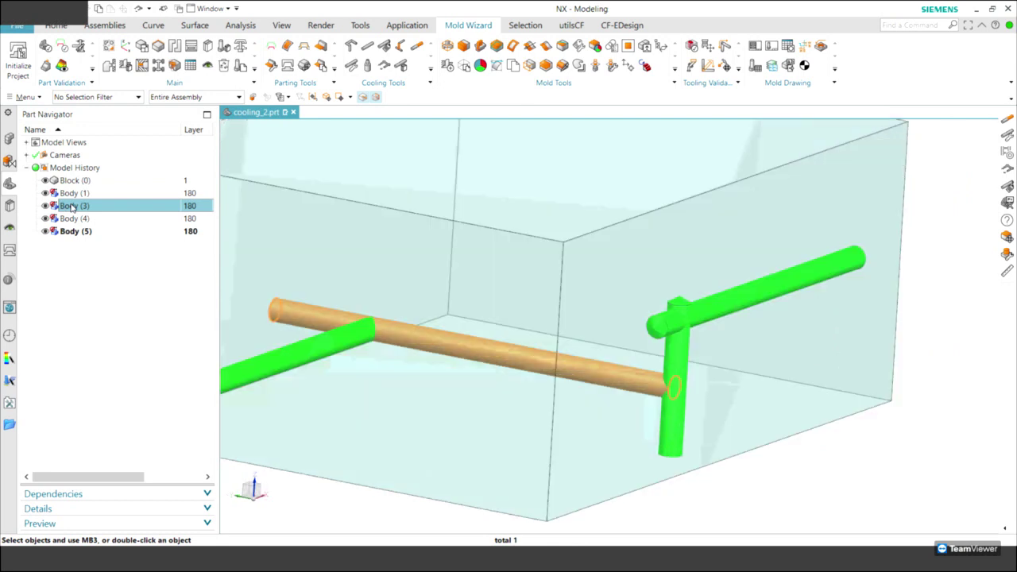
left_click(78, 231)
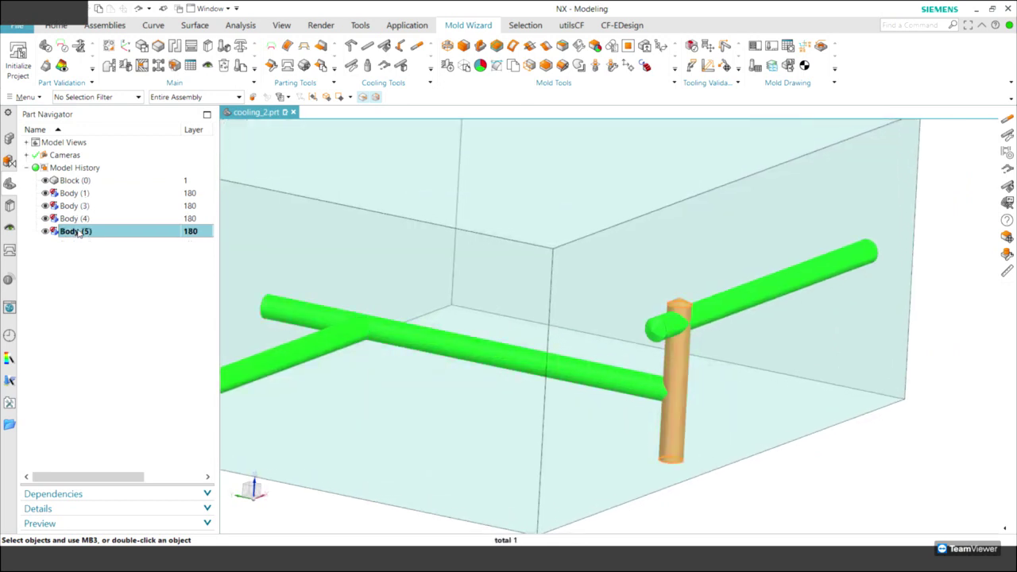
left_click(76, 219)
Slide Body (4) along its length onto the vertical channel's top end with Adjust Channel
right_click(77, 220)
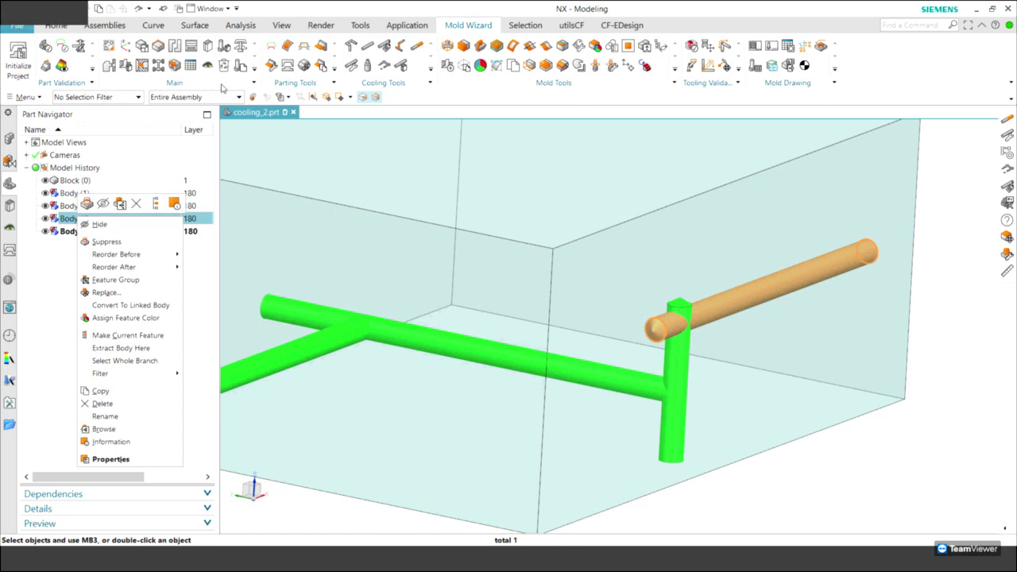
left_click(815, 324)
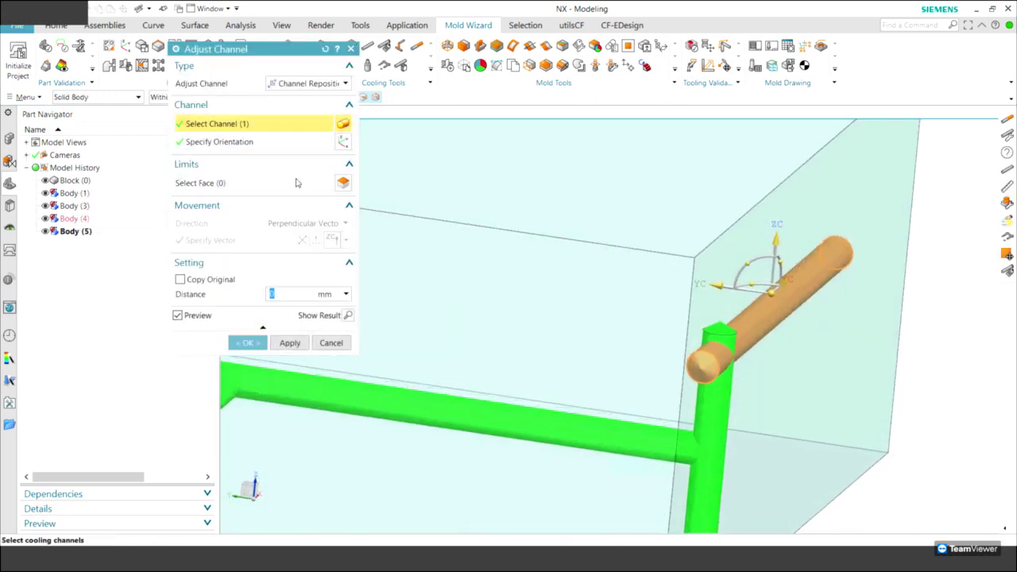
left_click(713, 286)
left_click_drag(705, 287, 708, 288)
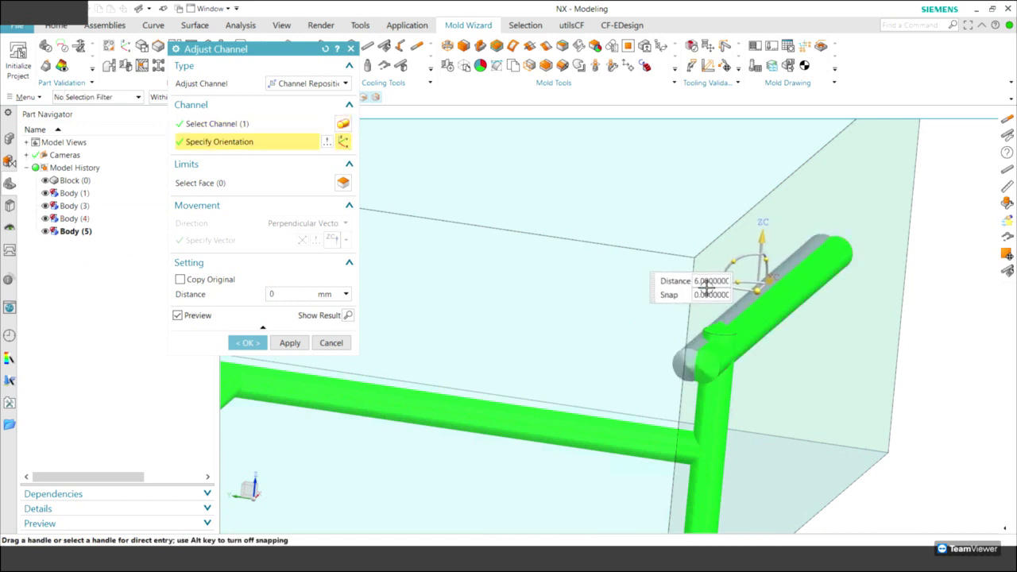
left_click(290, 343)
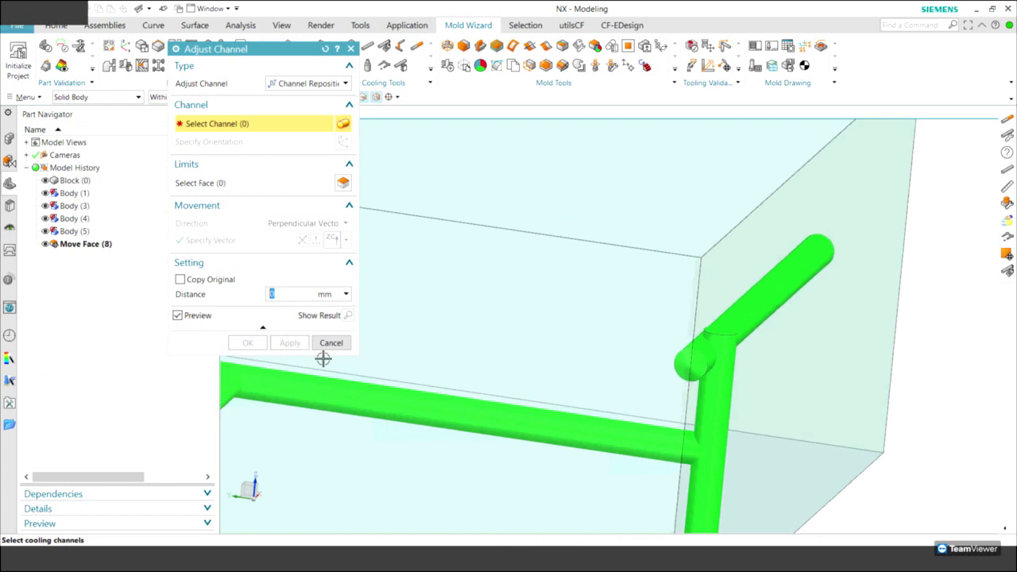
left_click(332, 342)
key("F8")
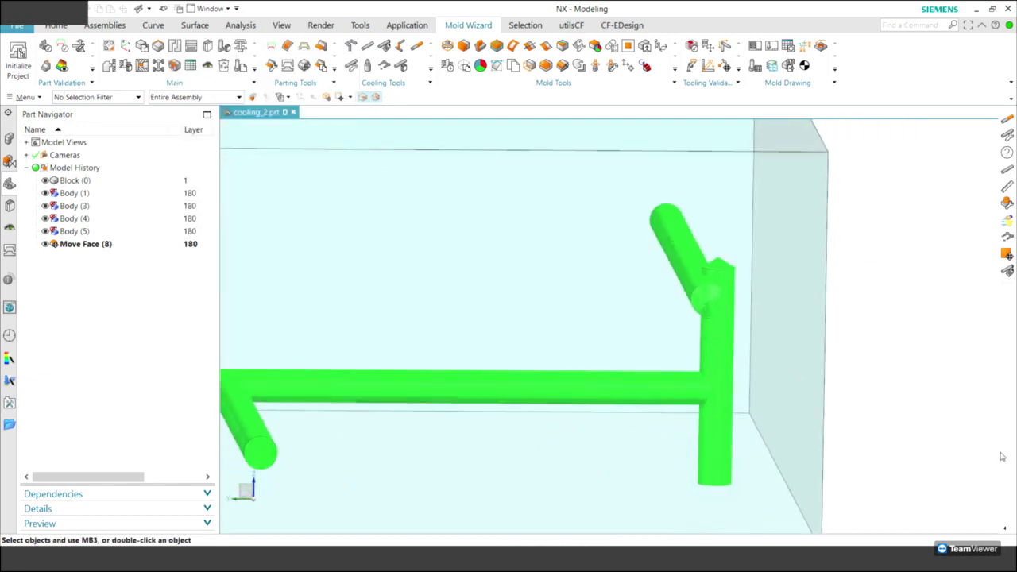
key("Home")
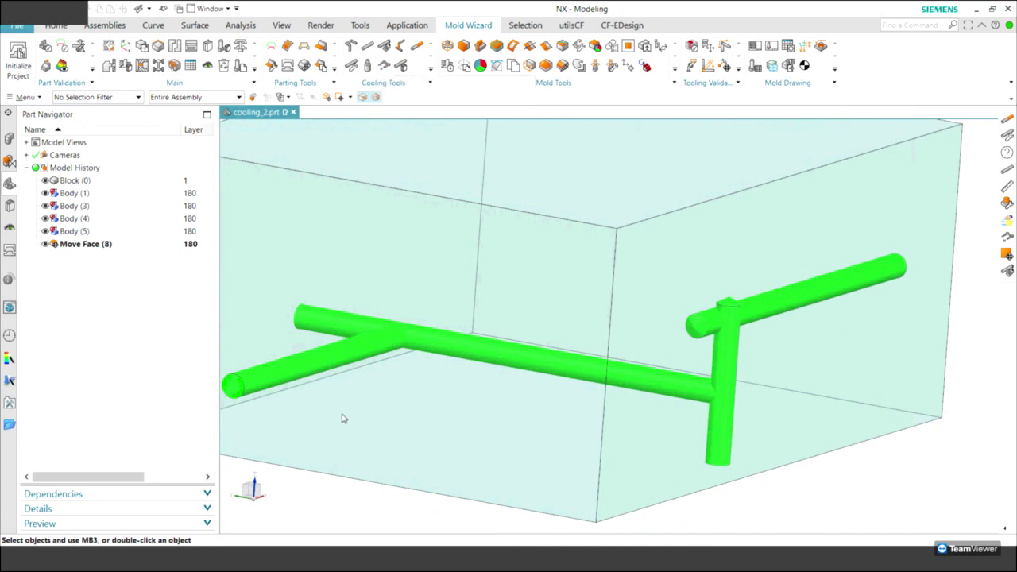
scroll(277, 379, "up", 2)
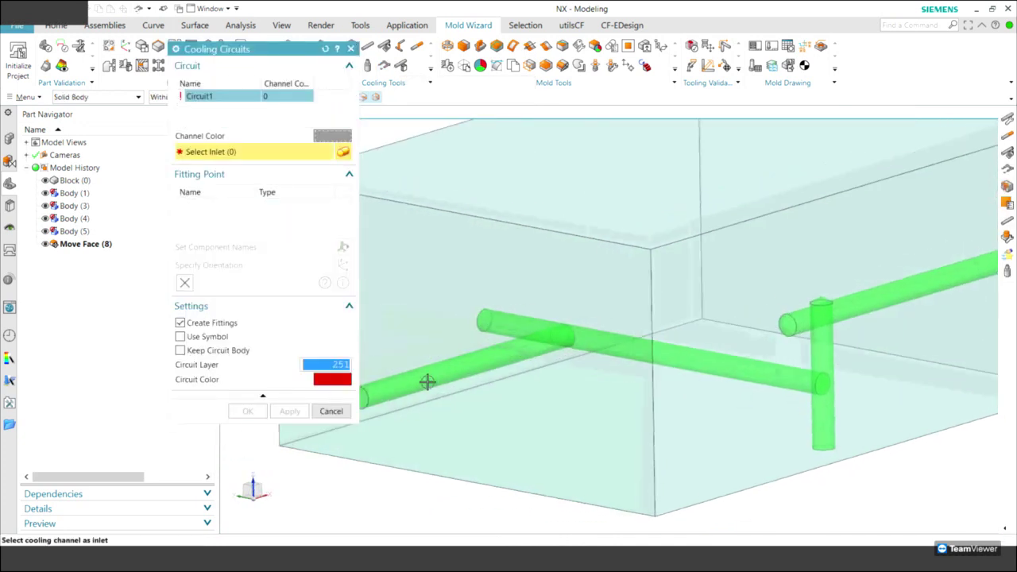
scroll(426, 381, "up", 2)
left_click(393, 391)
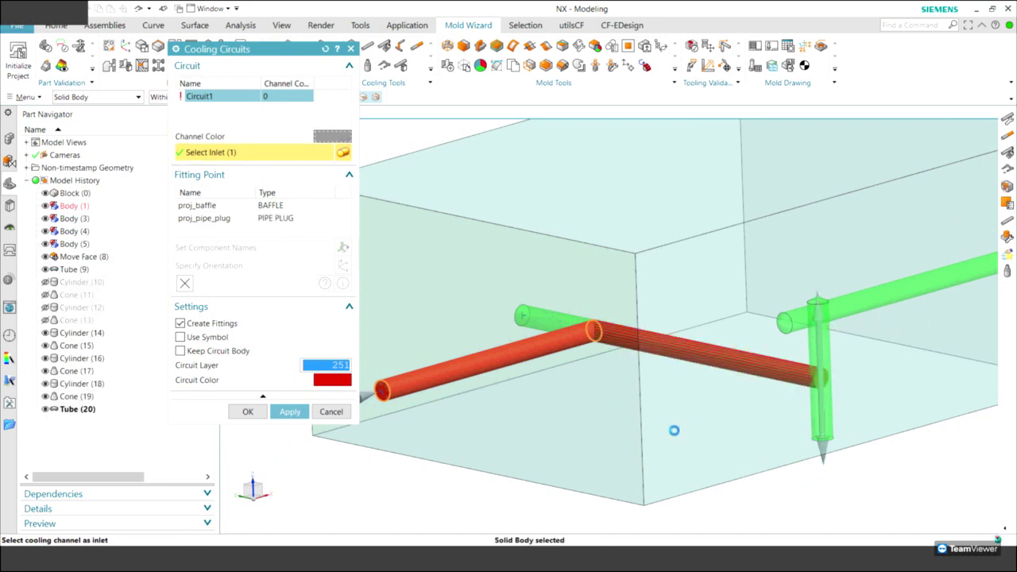
middle_click_drag(667, 427, 544, 343)
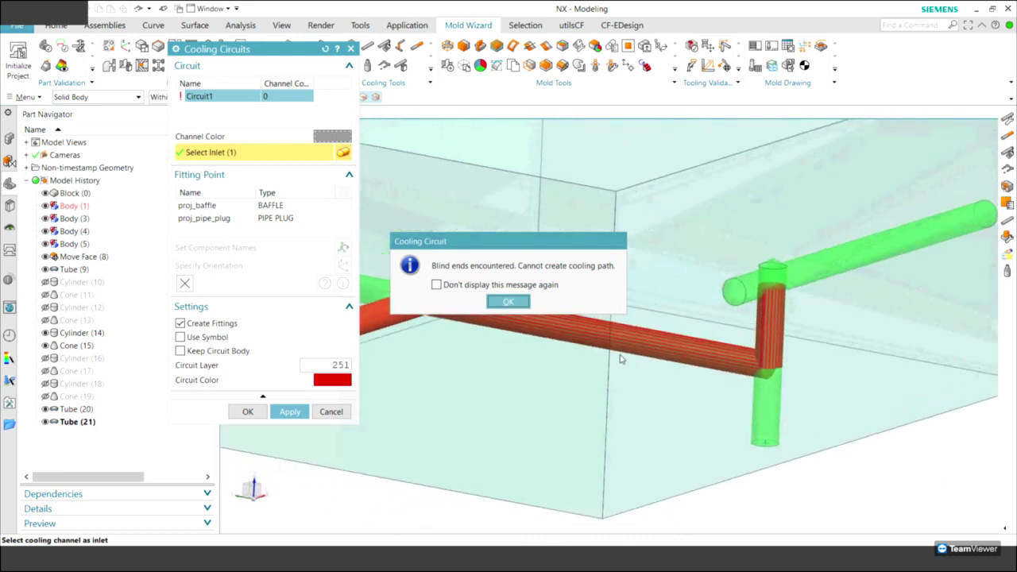
left_click(508, 301)
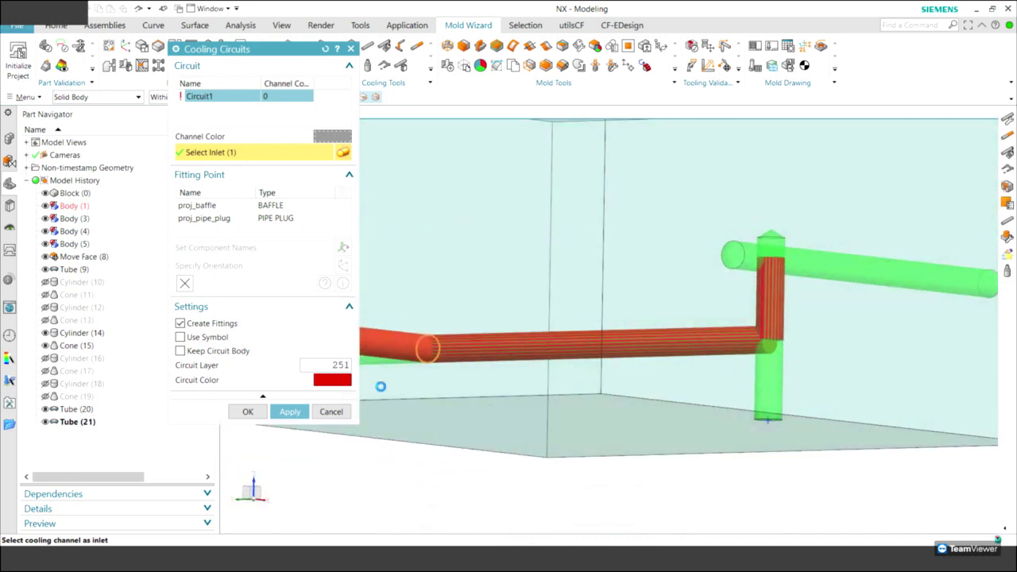
left_click(331, 411)
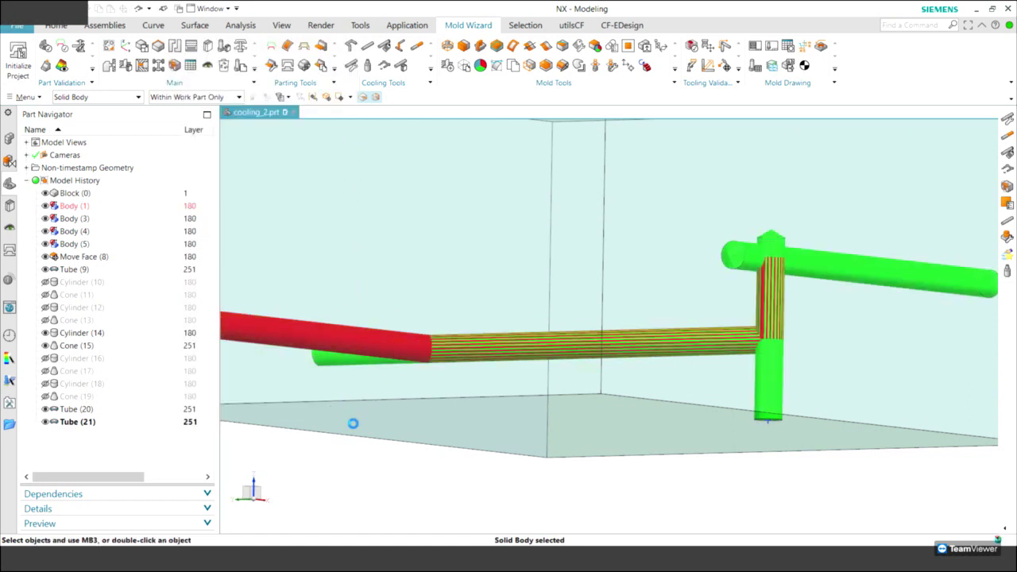
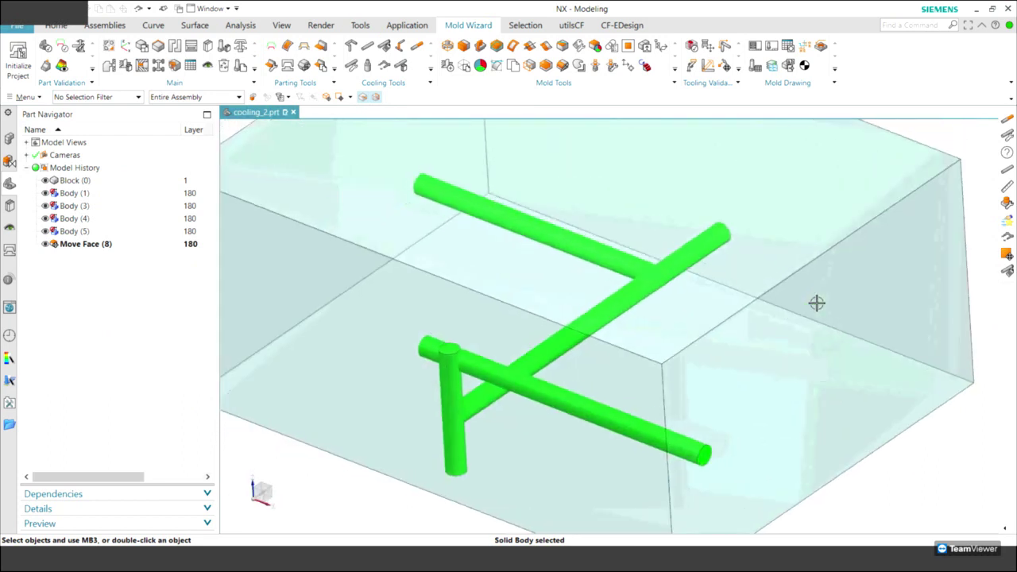
Extend the vertical cooling channel 5 mm with a 118° angled drill-point tip
left_click(466, 342)
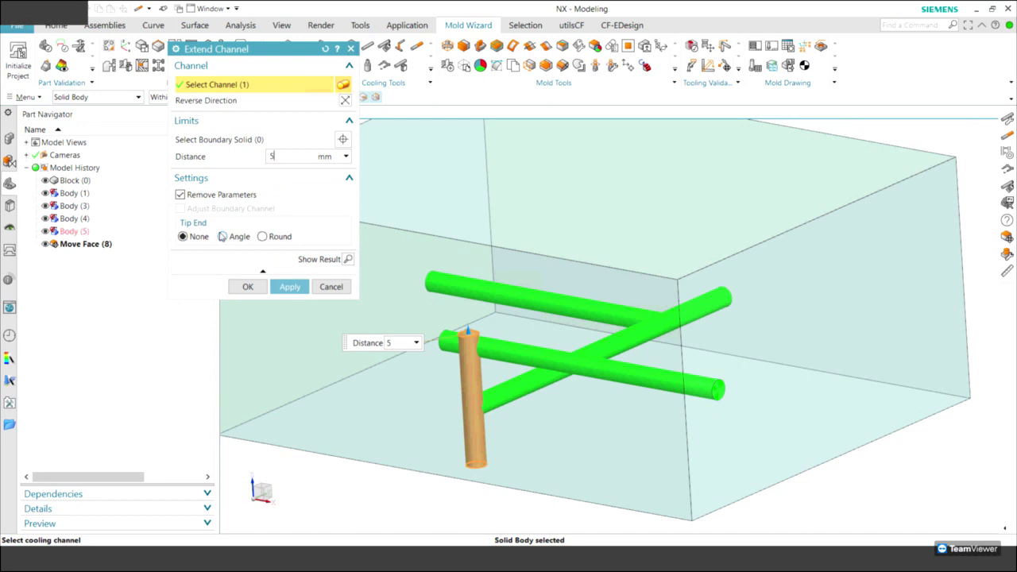
left_click(223, 236)
left_click(289, 302)
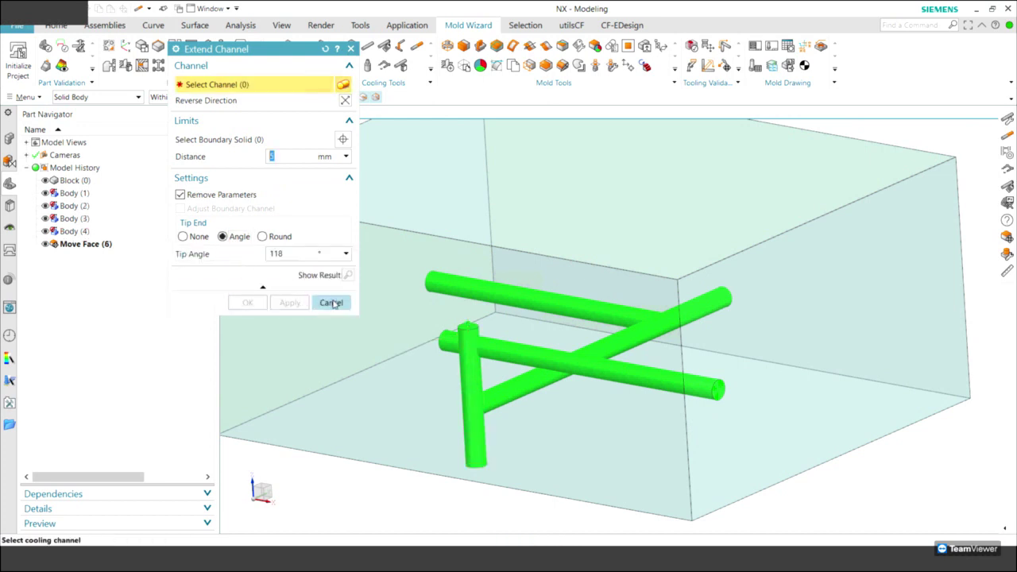
left_click(332, 302)
Pick the left horizontal channel for repositioning, then leave Adjust Channel without changes
left_click(352, 66)
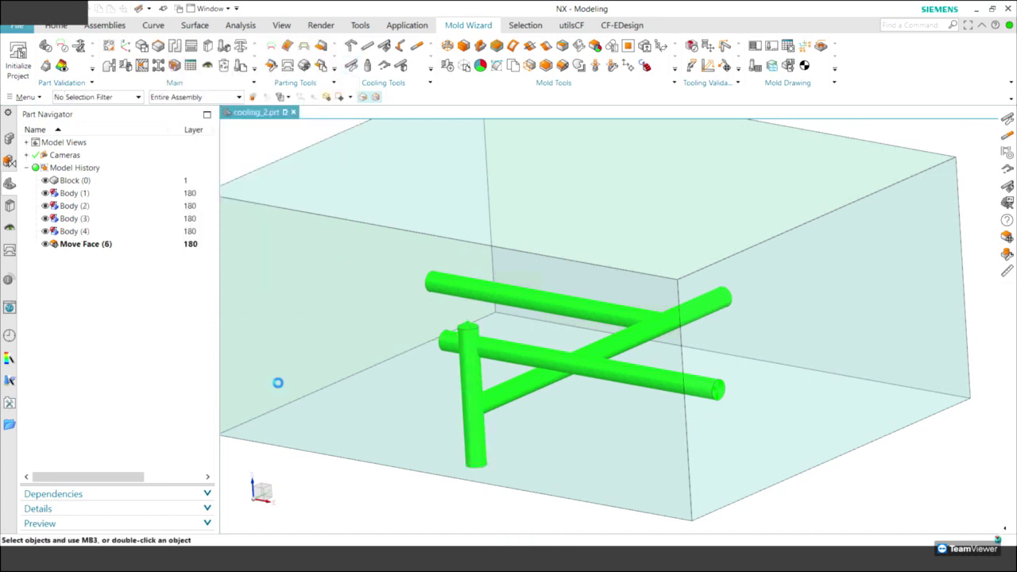
mouse_move(288, 381)
middle_mouse_down()
mouse_move(405, 344)
mouse_move(414, 353)
middle_mouse_up()
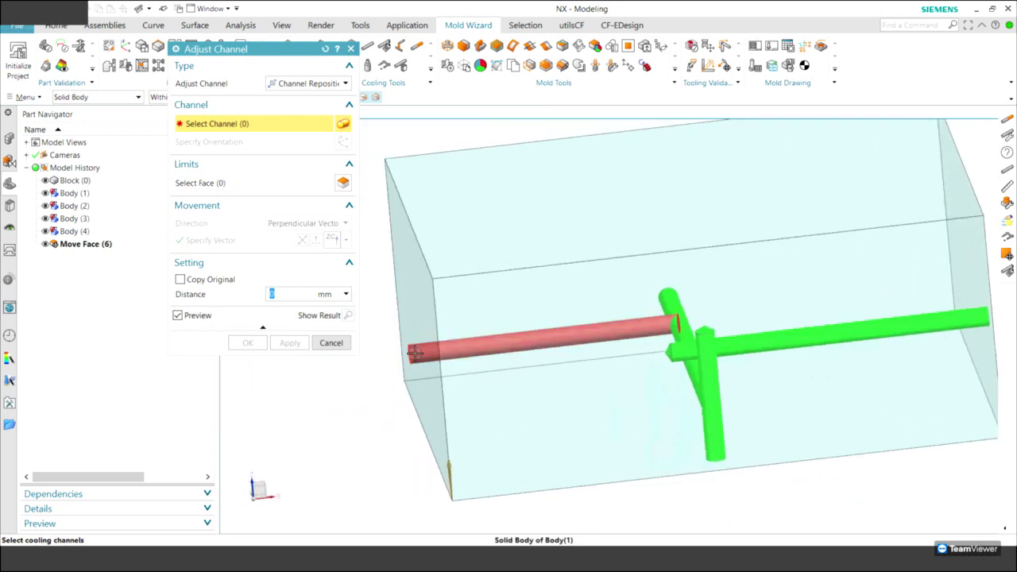
left_click(414, 353)
middle_click_drag(374, 431, 470, 374)
left_click(331, 342)
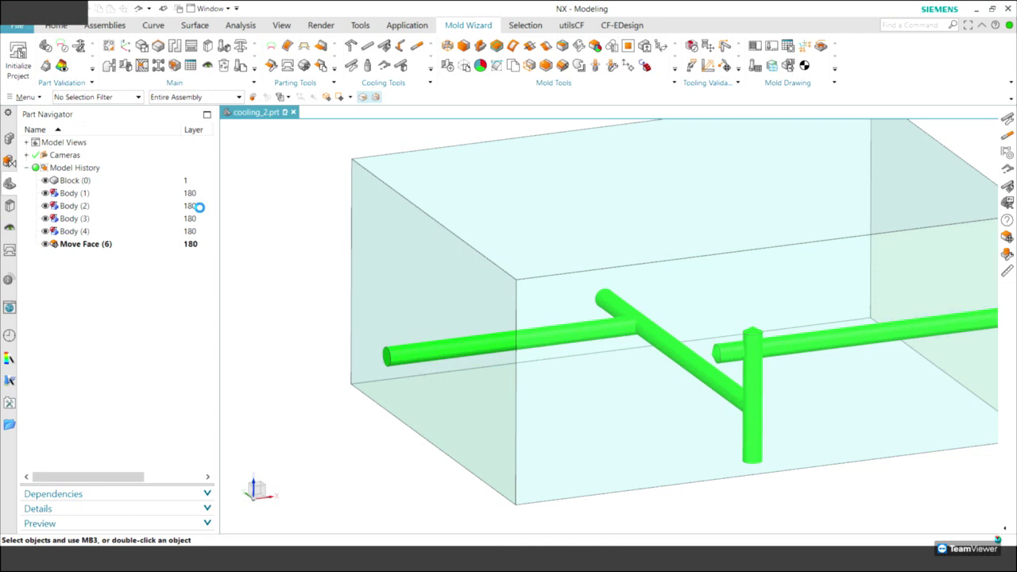
Trial a circuit from the left channel into the vertical channel and dismiss the blind-ends warning
left_click(402, 352)
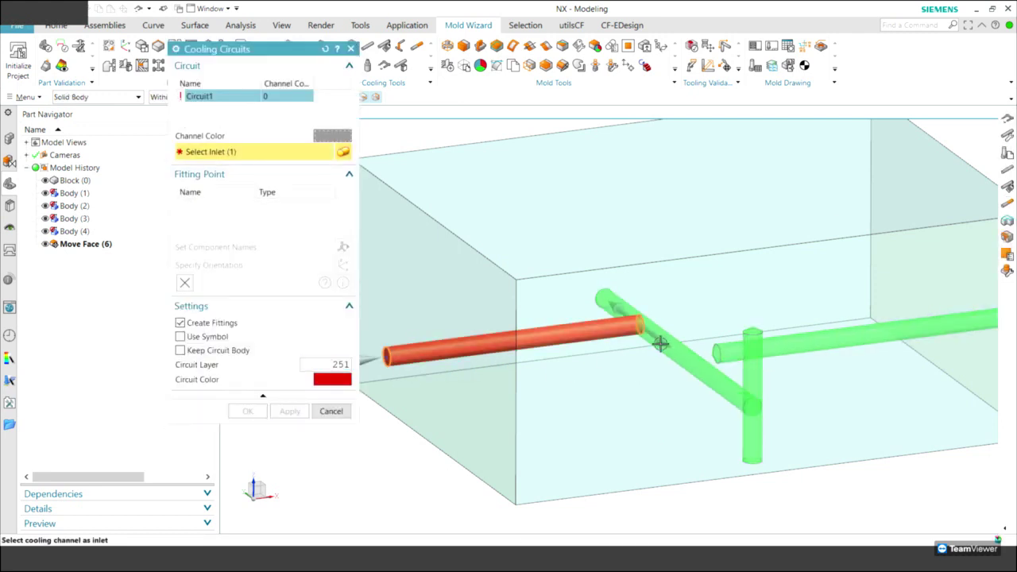
left_click(746, 342)
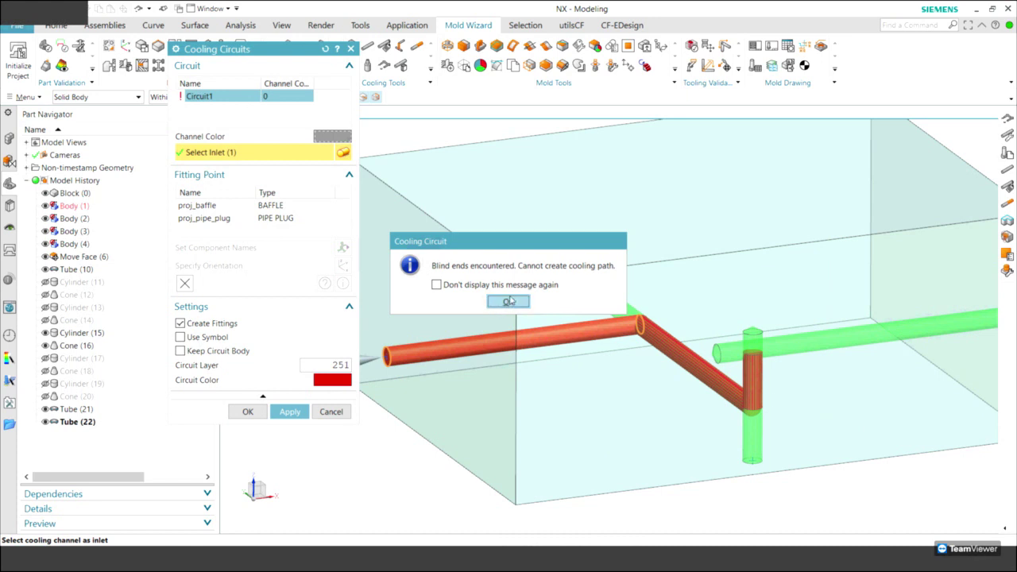
left_click(508, 301)
middle_click_drag(724, 422, 503, 391)
middle_click(504, 390)
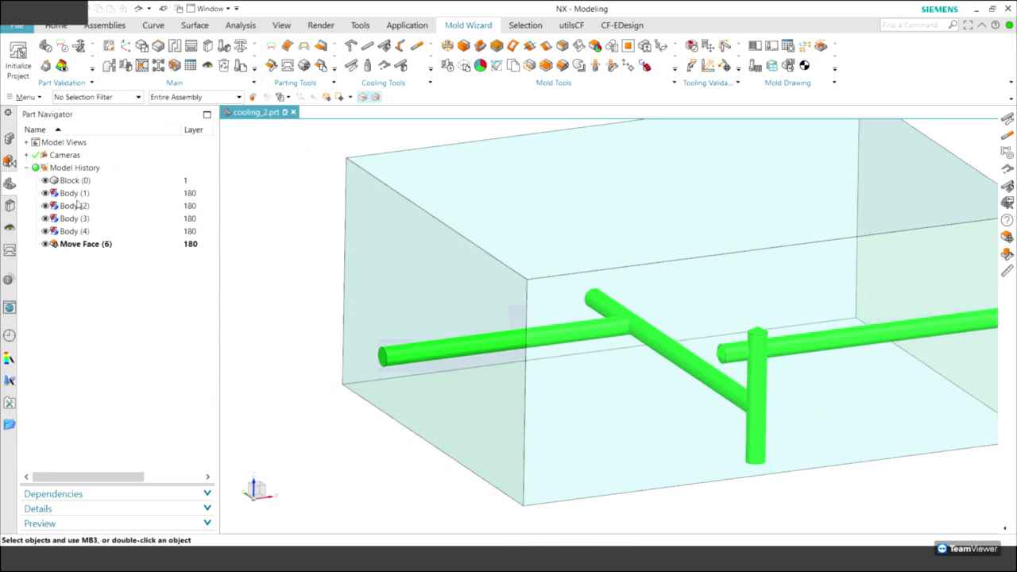
left_click(80, 246)
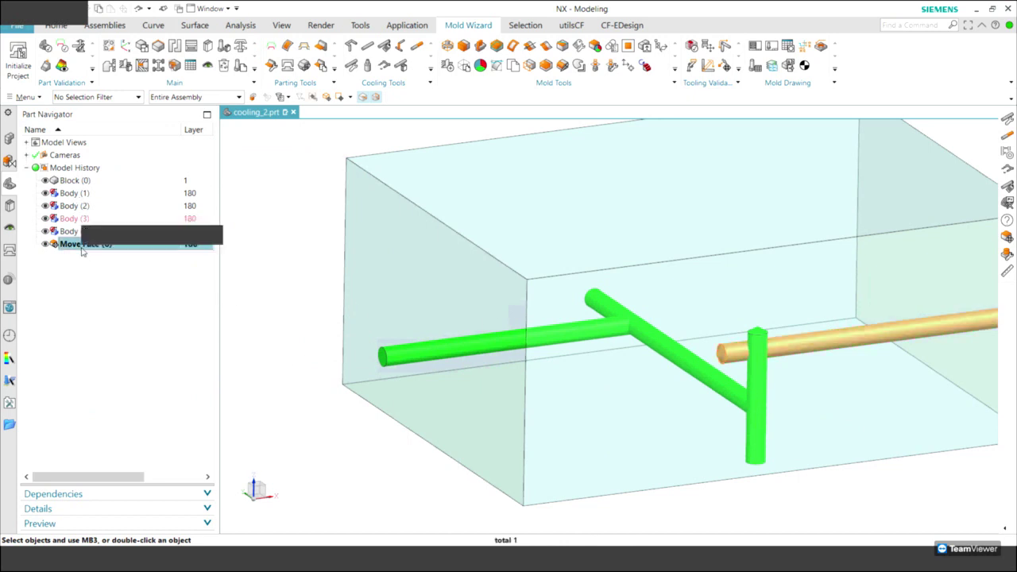
Delete the Move Face (6) feature and the old vertical channel Body (4)
right_click(83, 245)
left_click(173, 235)
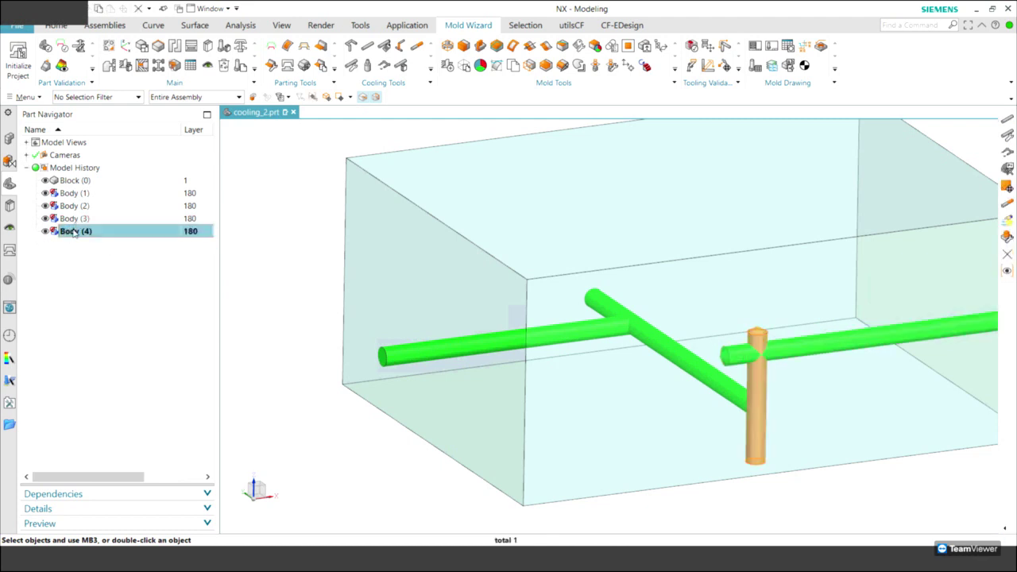
right_click(74, 231)
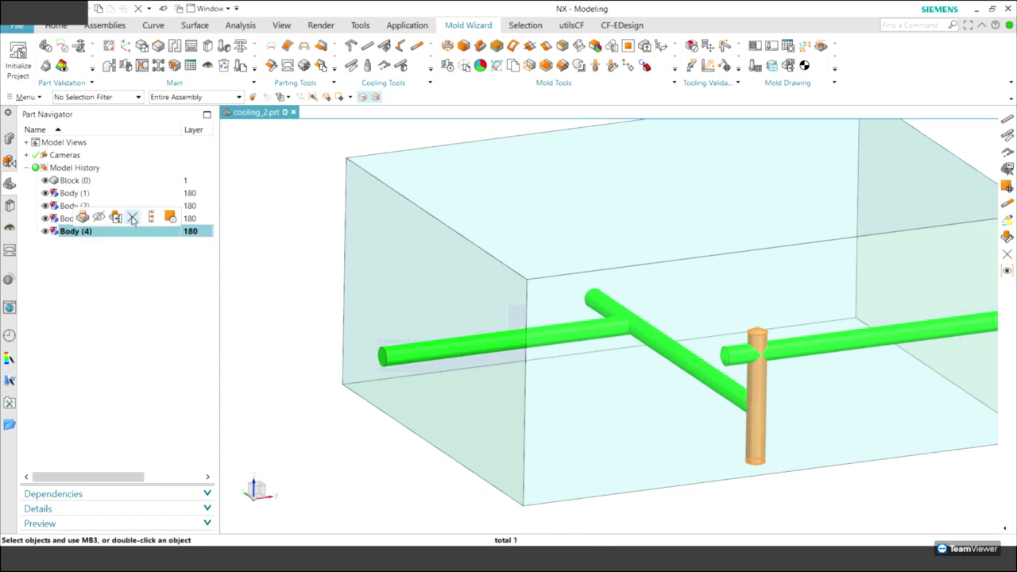
key("Delete")
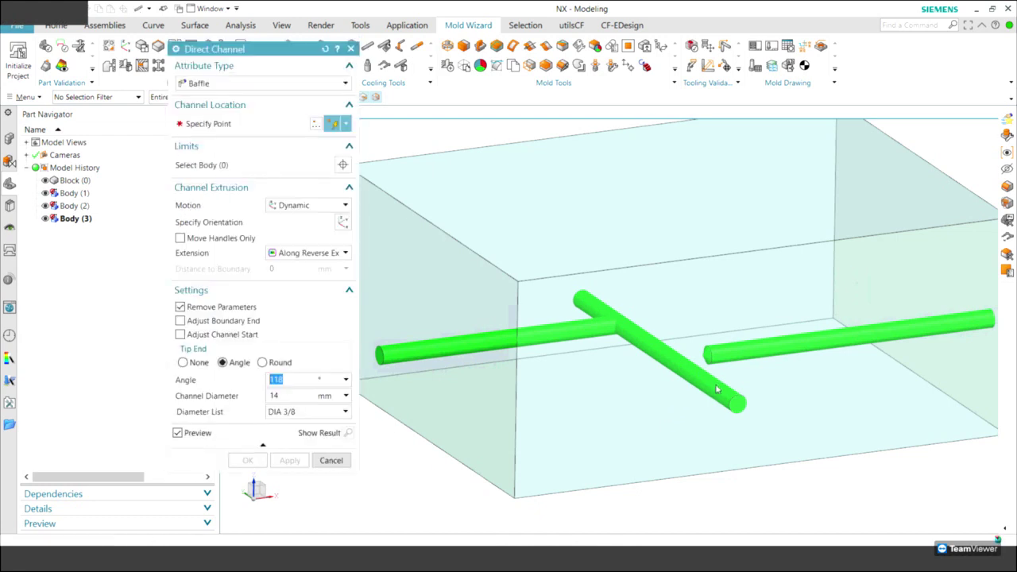
Start a baffle channel at the long channel's end, offsetting its start point along the channel
scroll(715, 441, "up", 3)
left_click(692, 426)
mouse_move(710, 422)
middle_mouse_down()
mouse_move(815, 474)
mouse_move(642, 418)
middle_mouse_up()
left_click(179, 237)
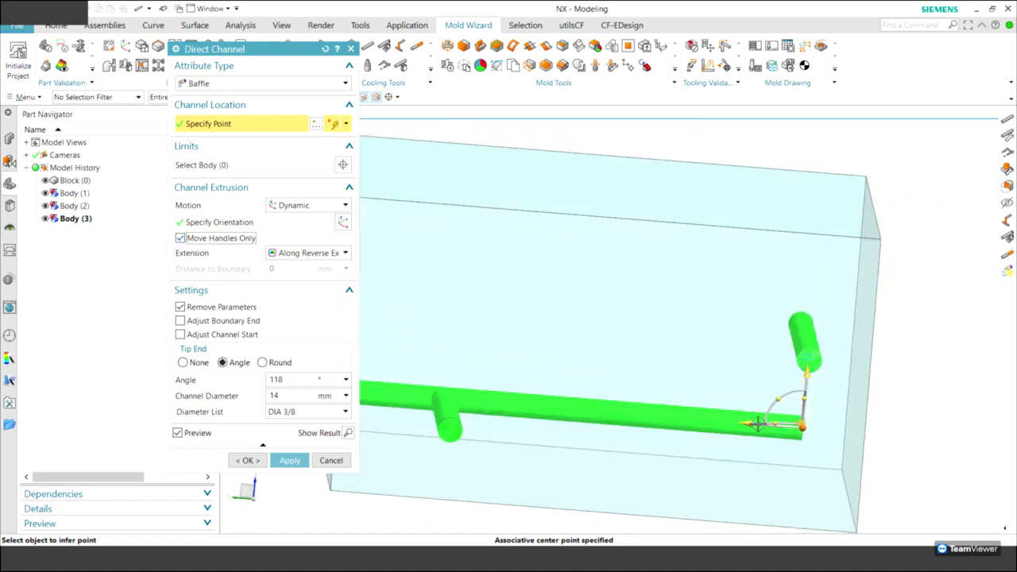
middle_click_drag(763, 437, 801, 421)
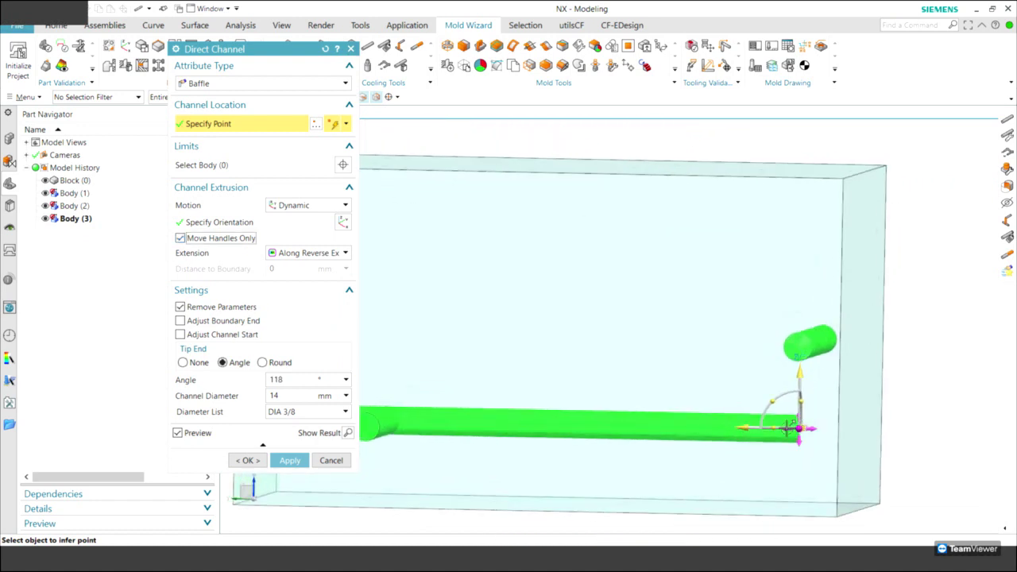
left_click_drag(747, 429, 737, 429)
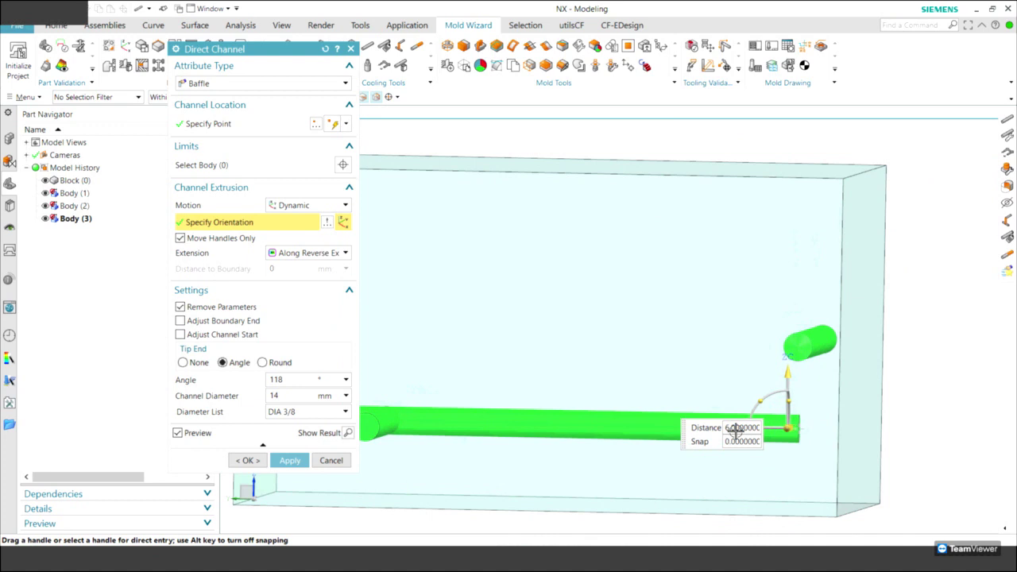
key("Return")
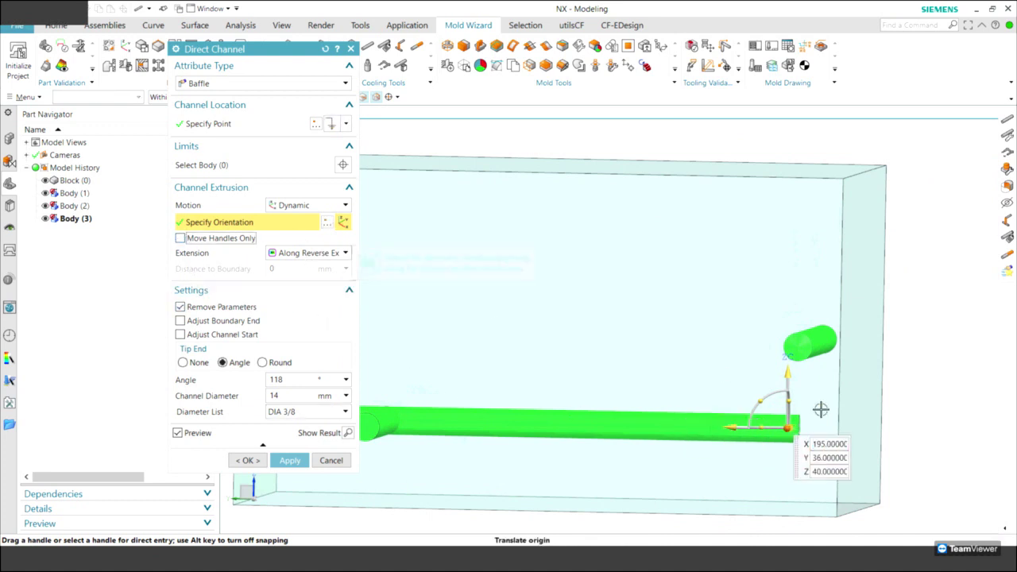
Stretch the baffle up to the upper channel and create it
middle_click_drag(821, 411, 750, 417)
left_click_drag(750, 413, 738, 349)
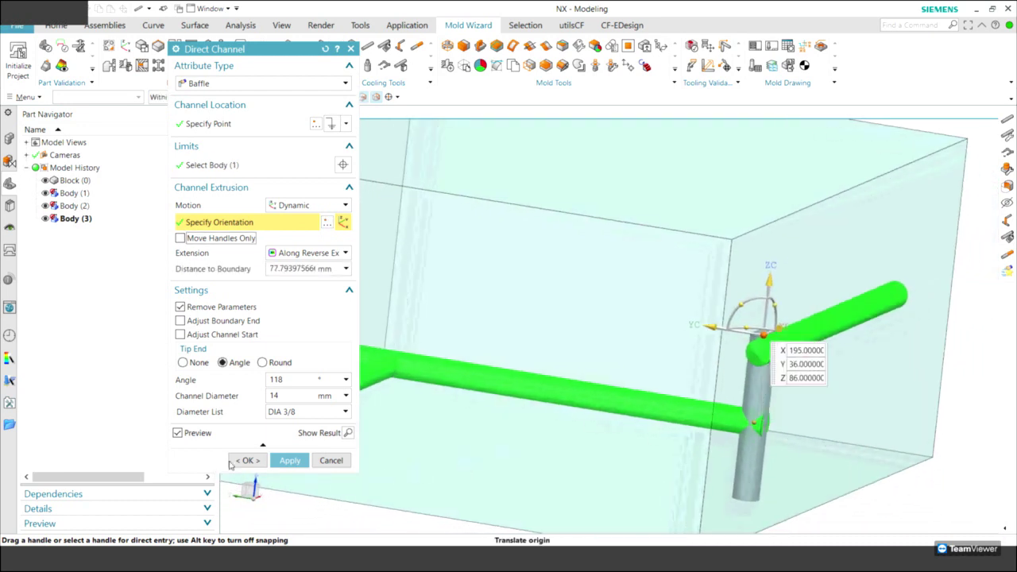
left_click(247, 460)
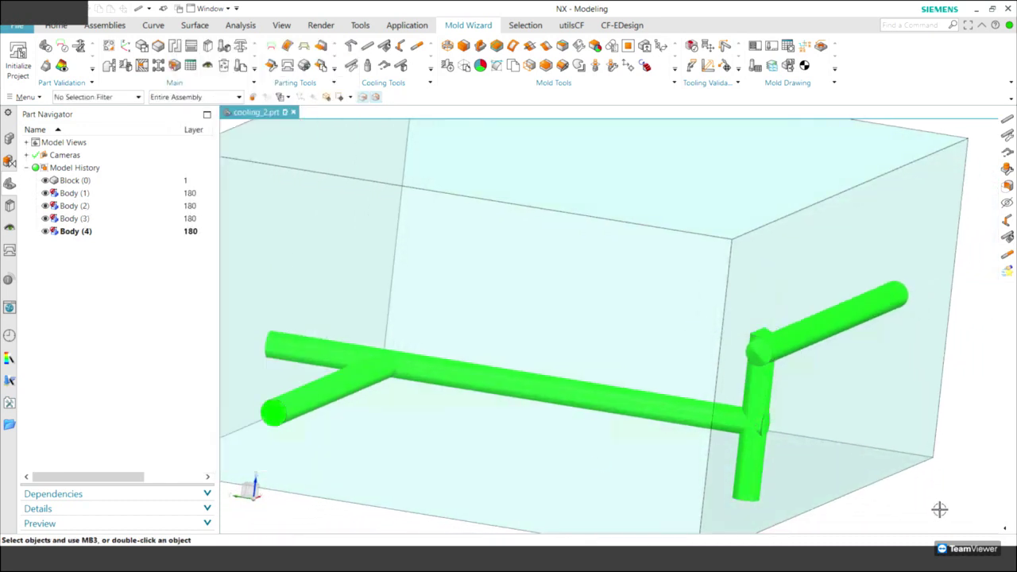
middle_click_drag(939, 509, 461, 163)
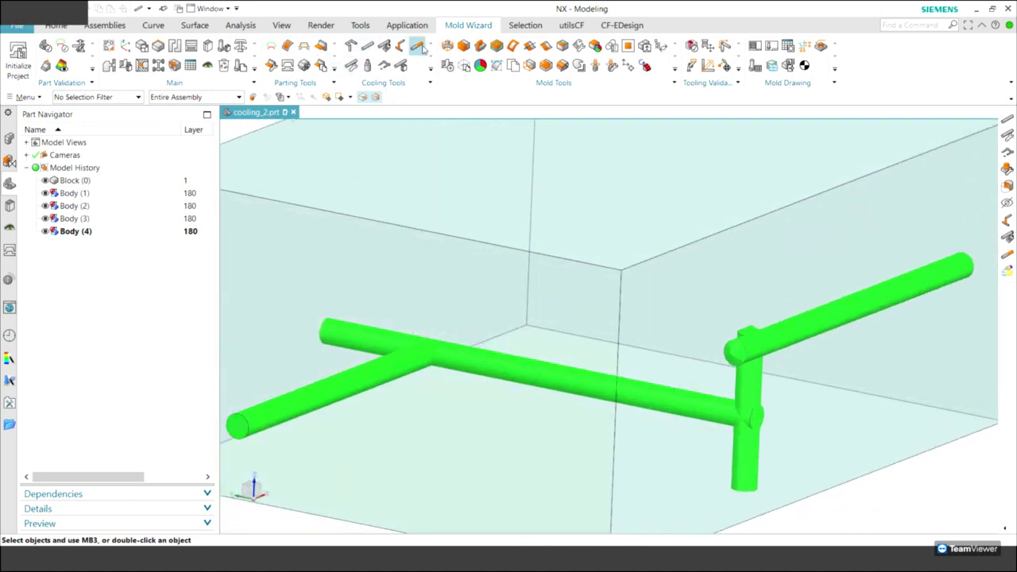
Extend the long horizontal channel 5 mm with an angled tip
left_click(743, 414)
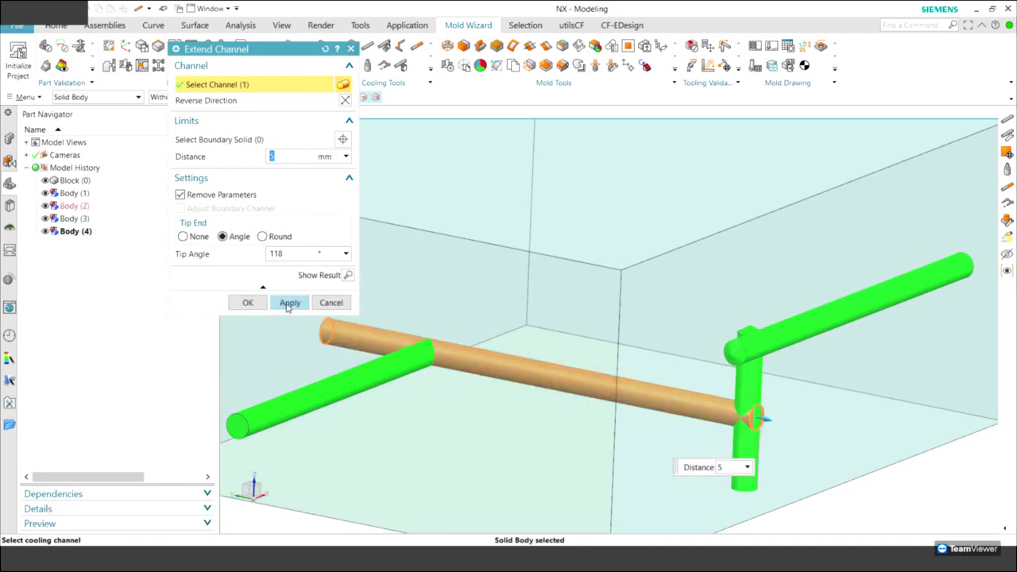
left_click(289, 303)
left_click(331, 303)
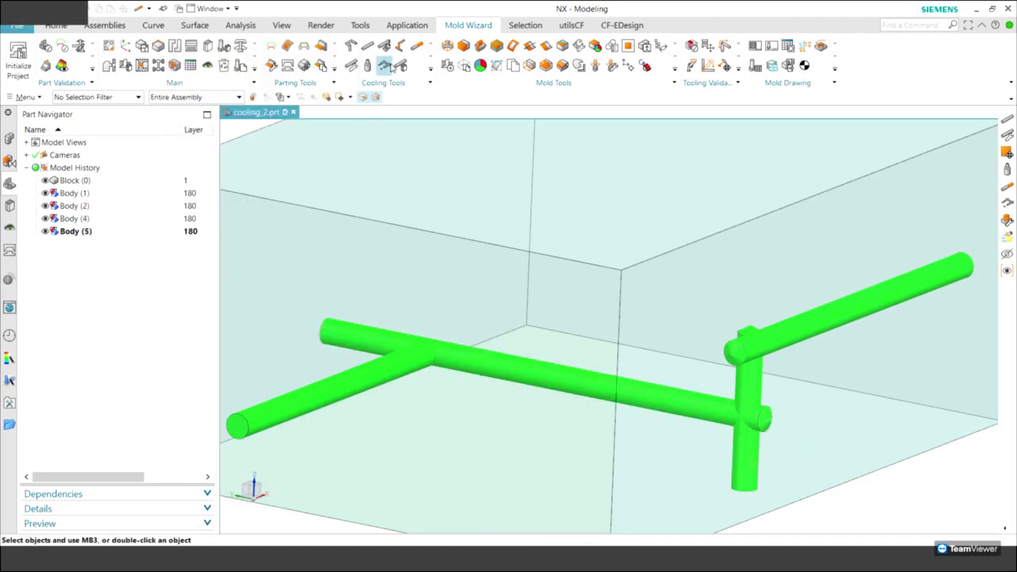
Trial a cooling circuit from the left channel inlet and close the blind-ends warning
scroll(404, 424, "up", 2)
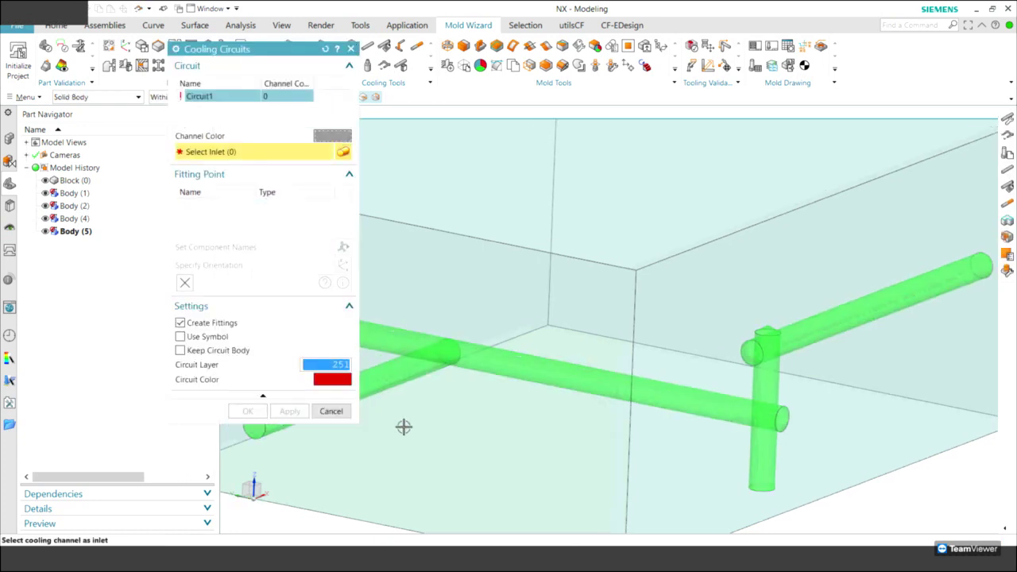
scroll(408, 409, "up", 2)
left_click(392, 410)
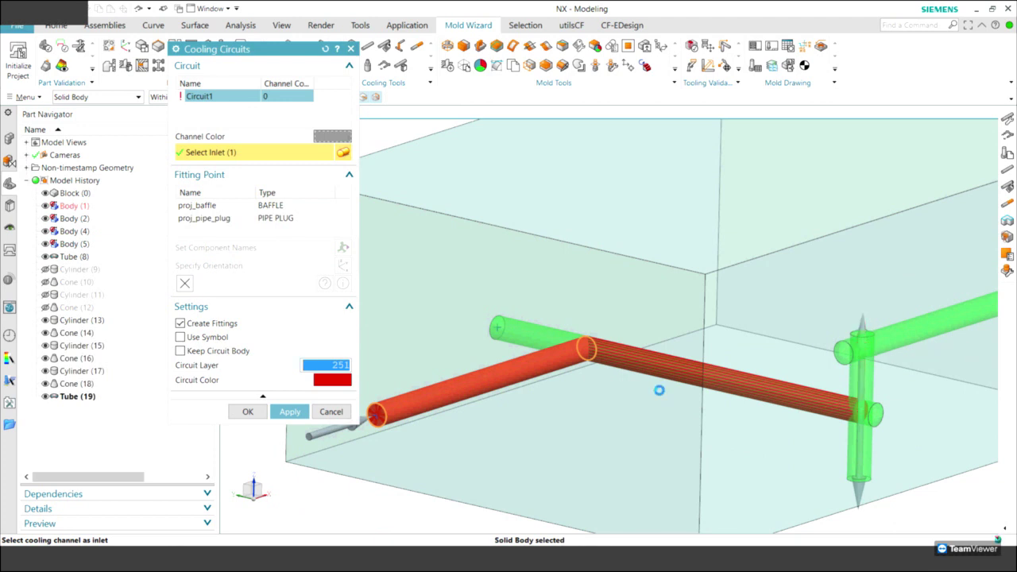
middle_click_drag(535, 325, 506, 303)
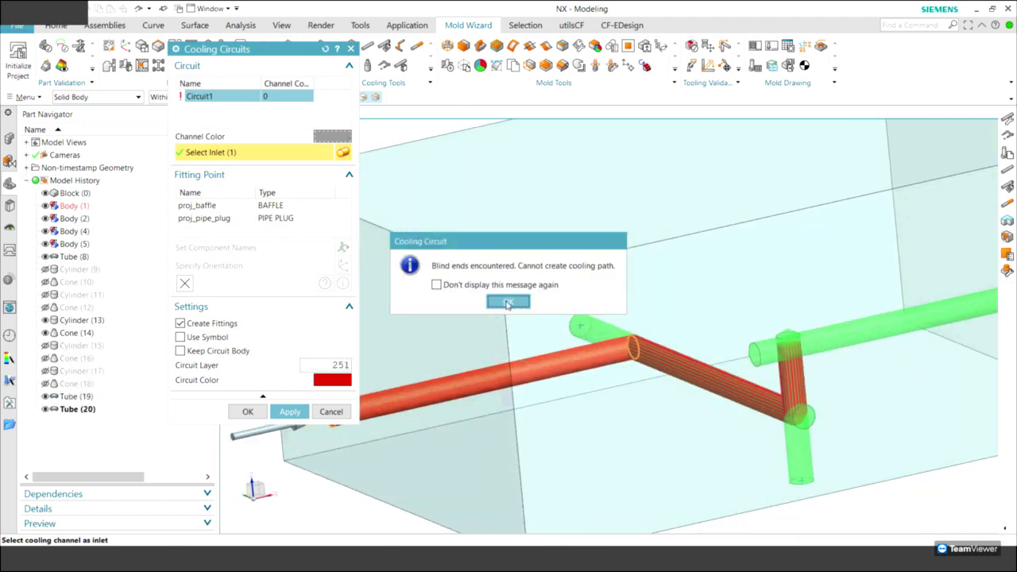
key("Return")
key("Escape")
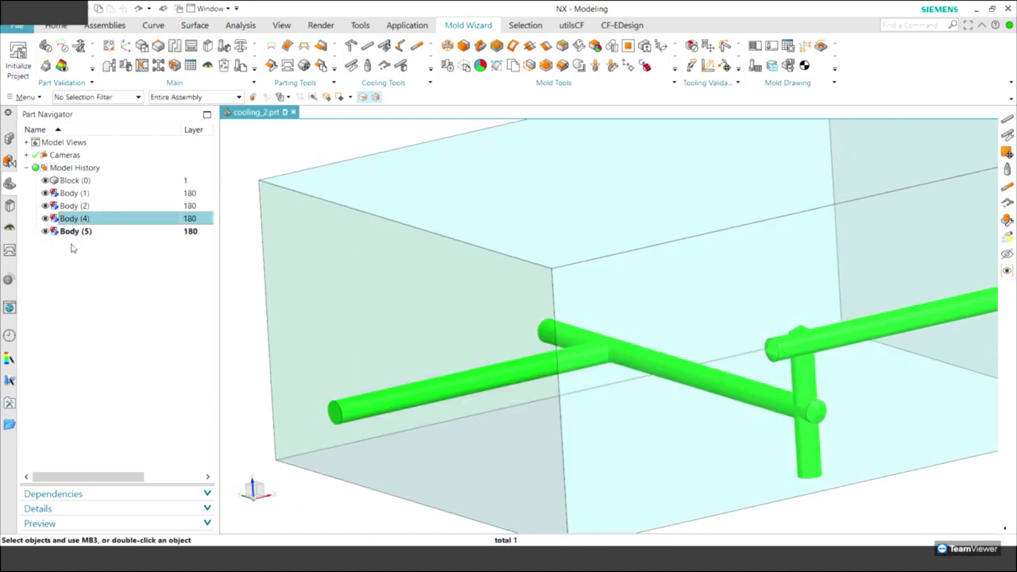
Extend the vertical riser 20 mm upward past the upper channel, keeping the 118° tip
right_click(82, 232)
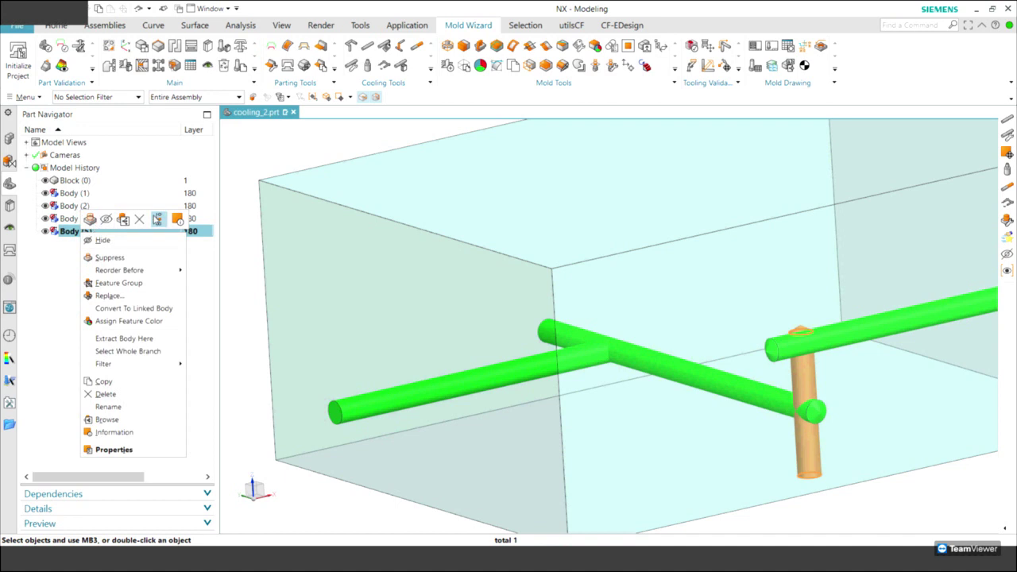
left_click(61, 286)
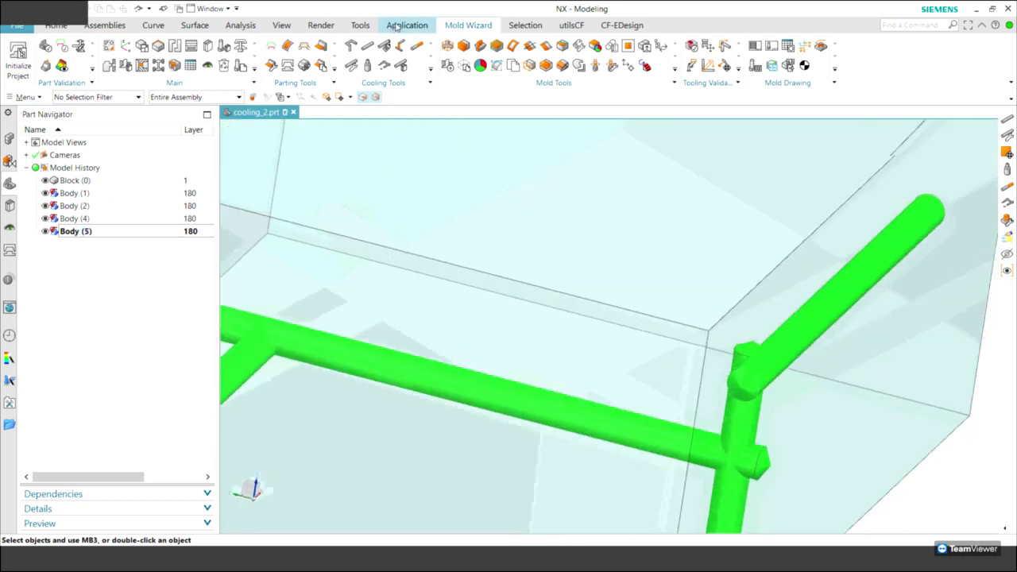
left_click(416, 46)
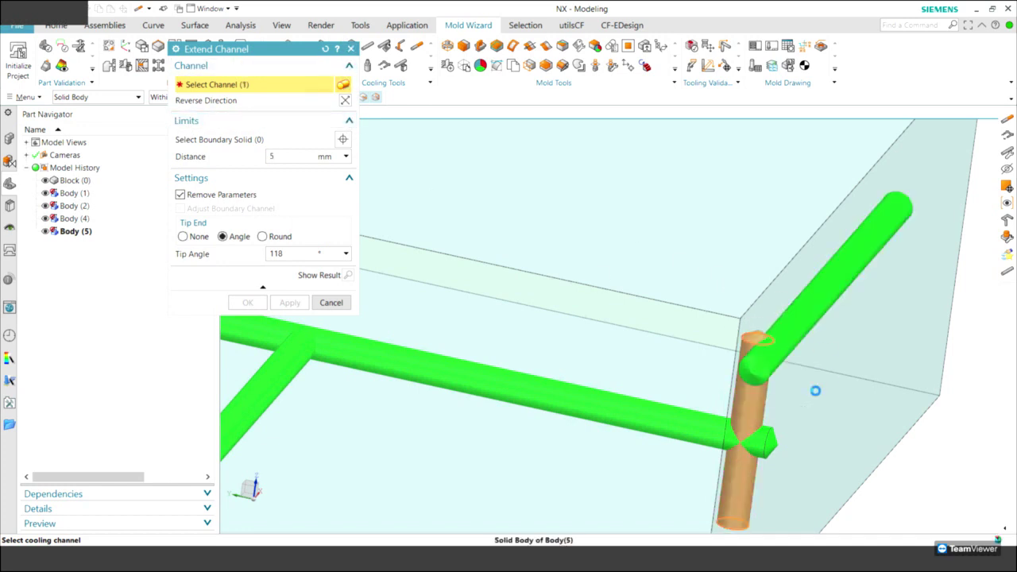
left_click(759, 332)
left_click_drag(759, 318, 718, 295)
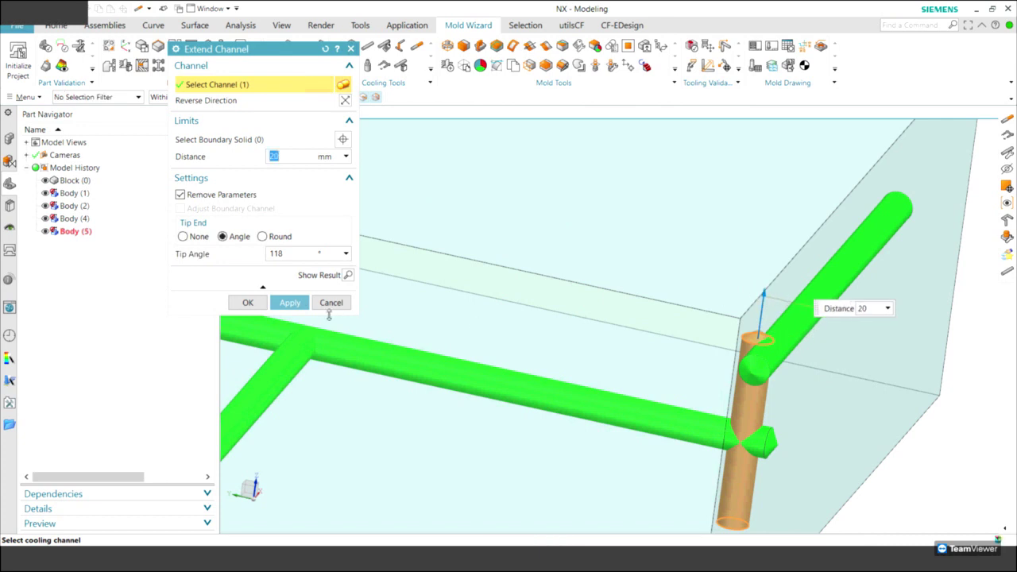
left_click(292, 302)
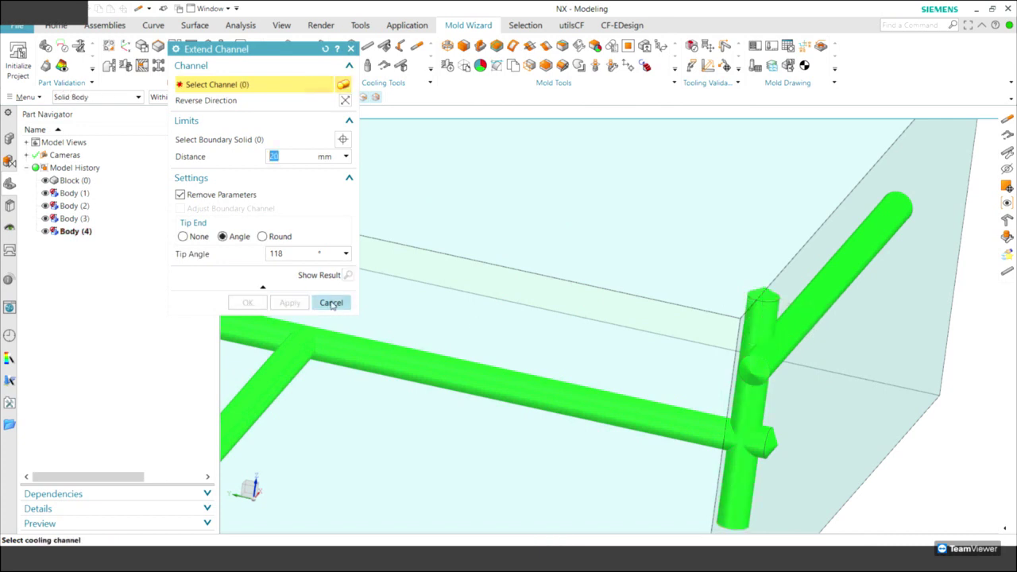
left_click(331, 303)
middle_click_drag(627, 184, 534, 169)
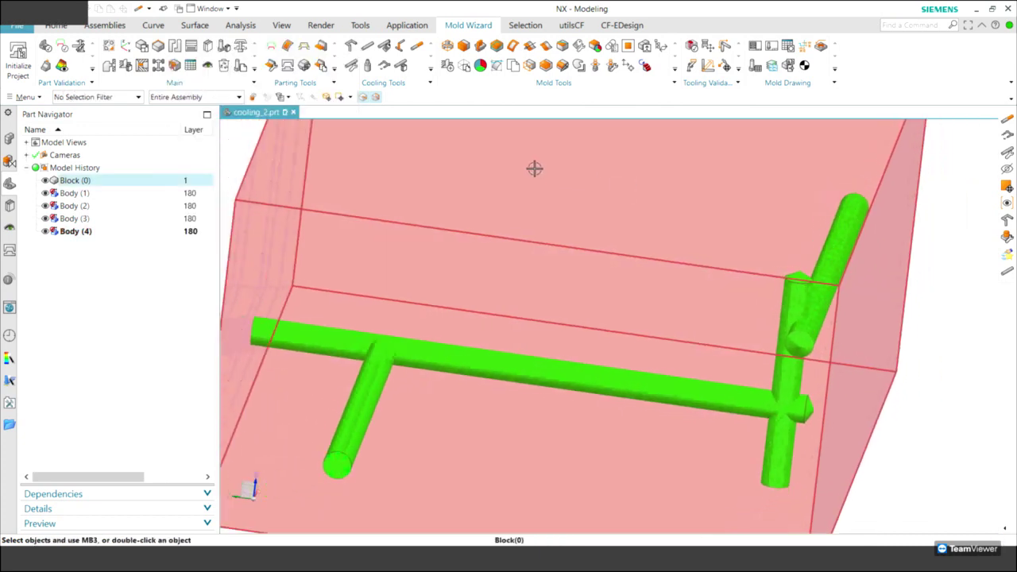
left_click(446, 65)
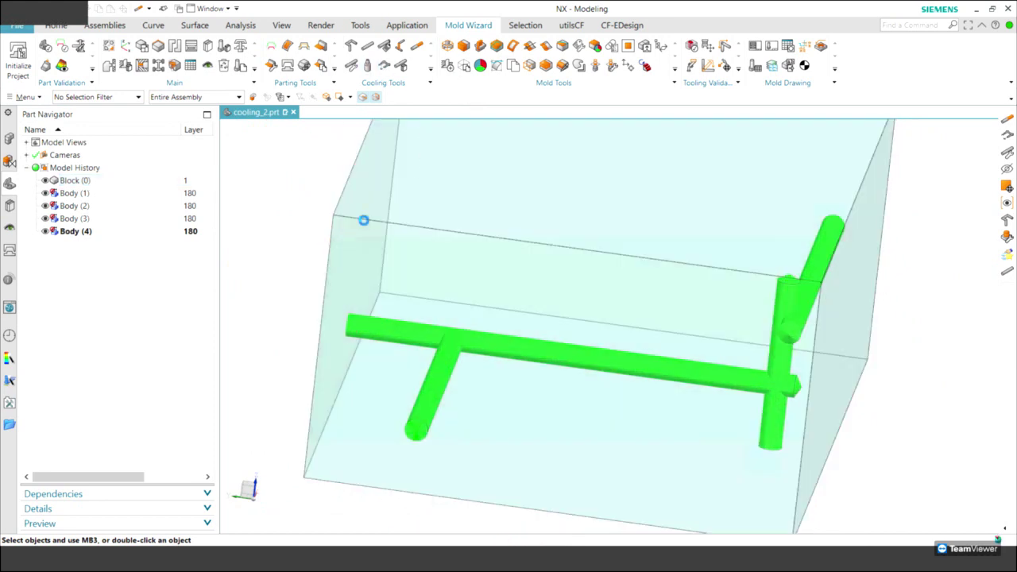
left_click(418, 367)
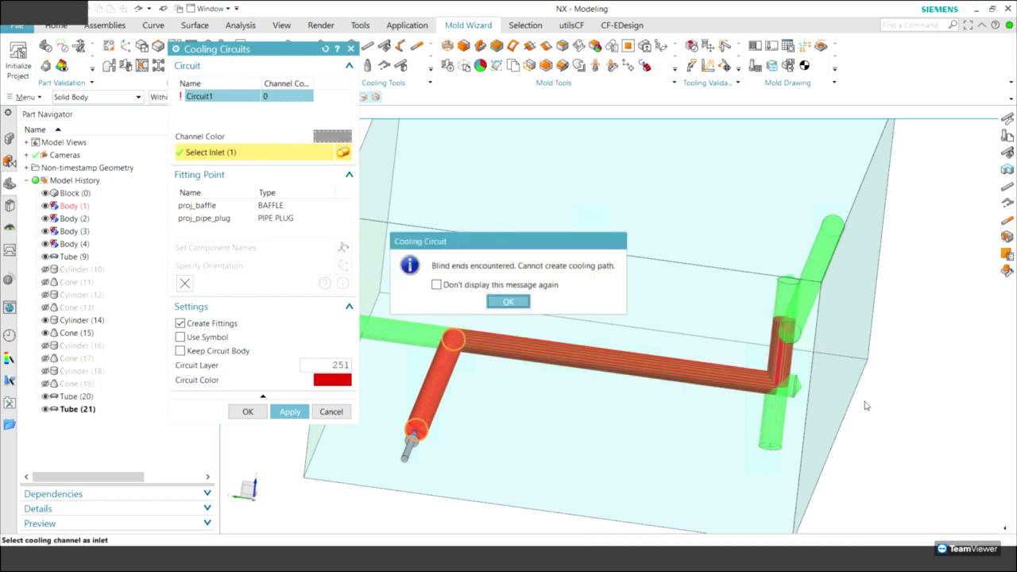
scroll(866, 405, "up", 5)
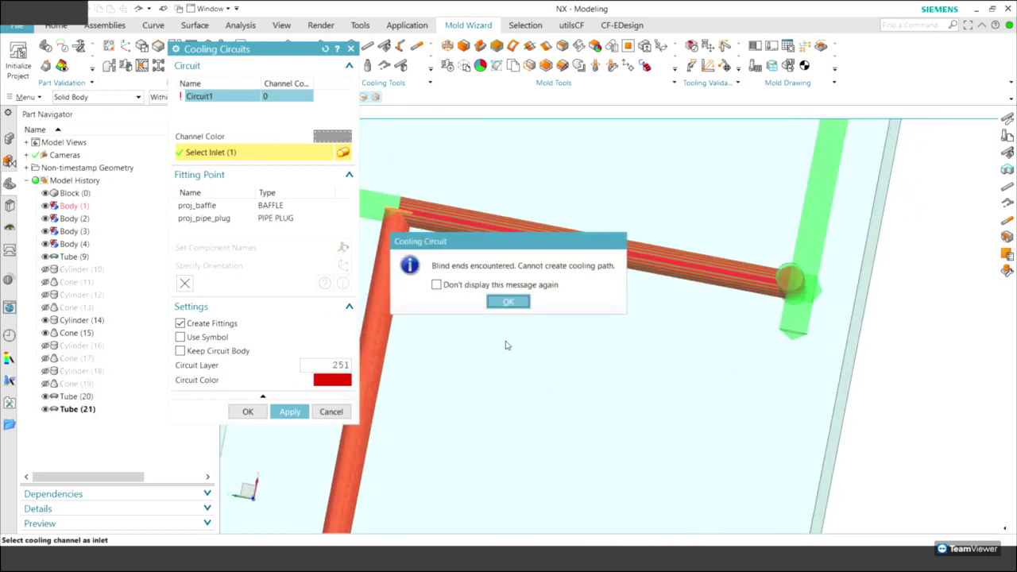
scroll(507, 345, "down", 4)
scroll(509, 317, "down", 2)
left_click(509, 302)
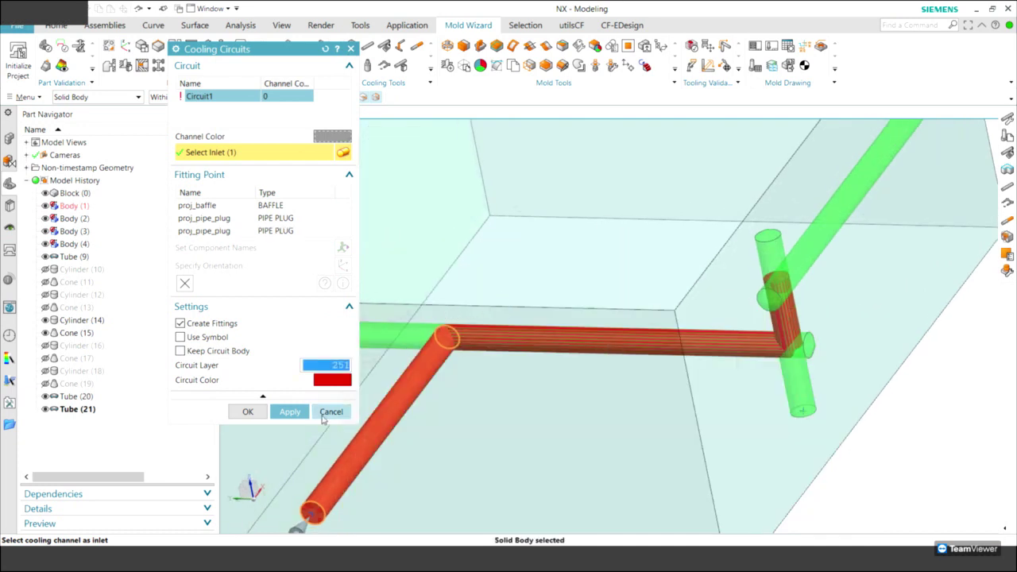
left_click(325, 416)
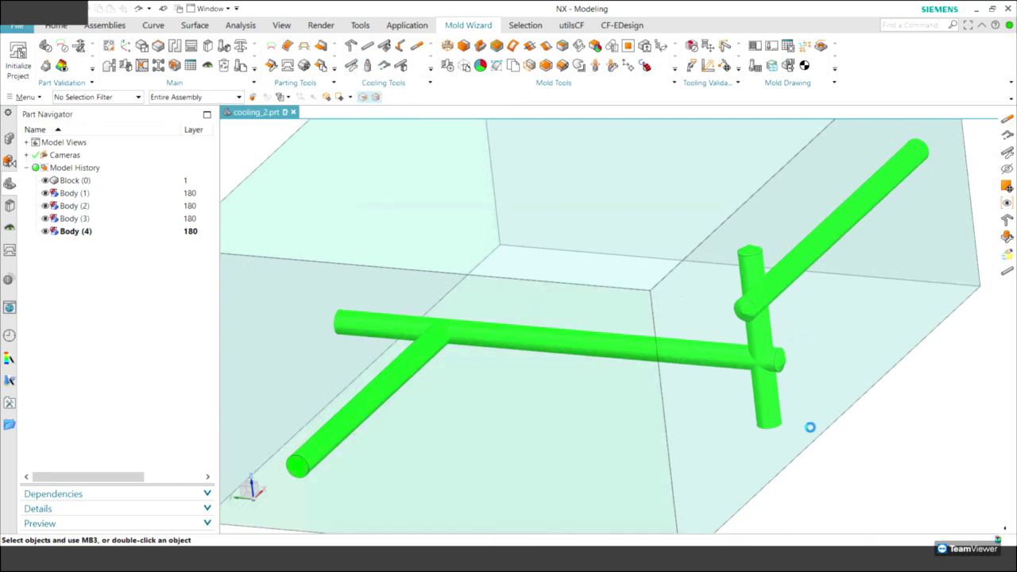
left_click(777, 420)
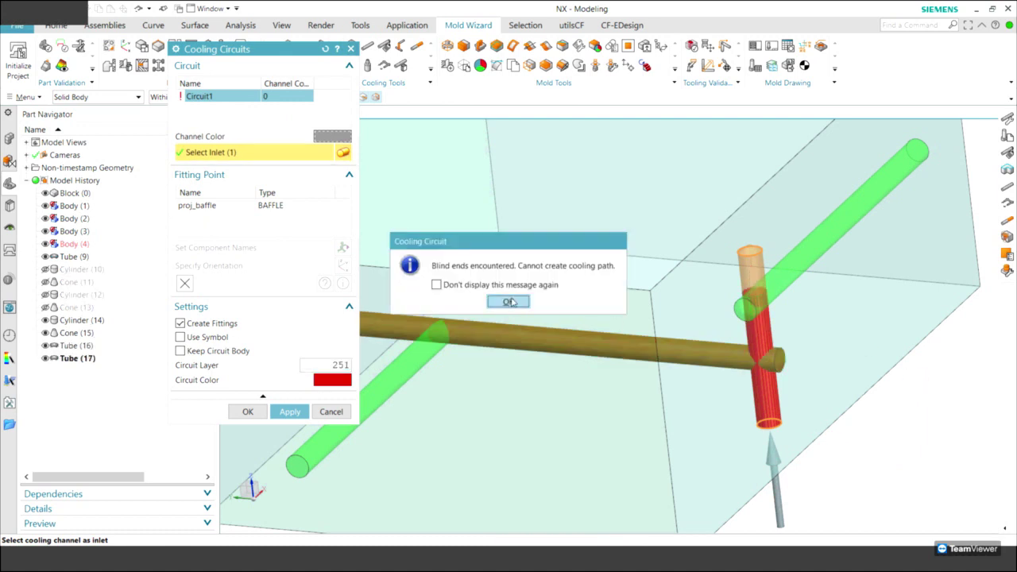
left_click(510, 302)
left_click(331, 411)
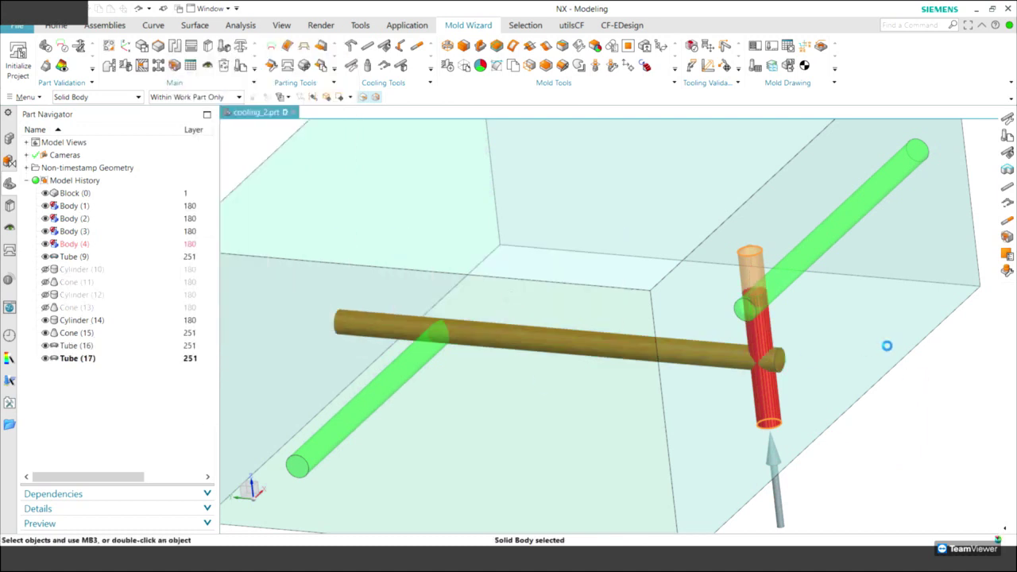
mouse_move(477, 302)
middle_mouse_down()
mouse_move(548, 255)
mouse_move(358, 284)
mouse_move(345, 177)
mouse_move(262, 94)
middle_mouse_up()
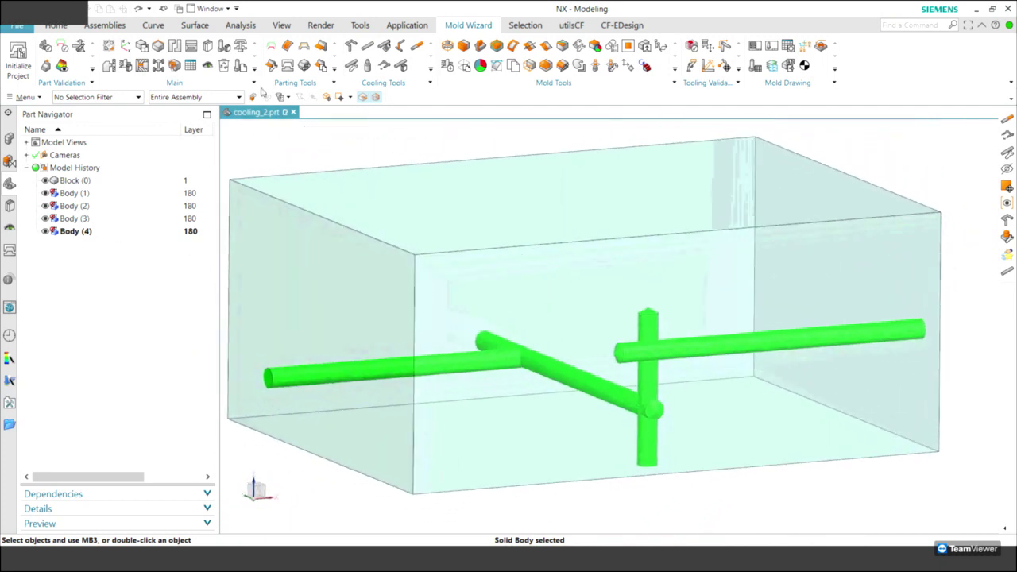
Move the left horizontal channel 3 mm down along ZC using Adjust Channel
left_click(350, 66)
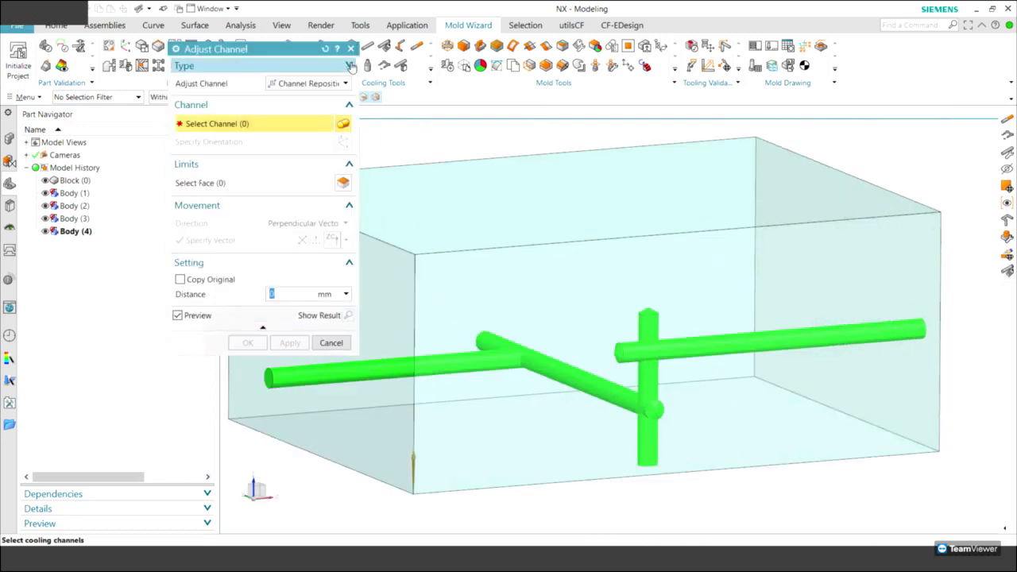
left_click(350, 65)
middle_click_drag(445, 334, 359, 388)
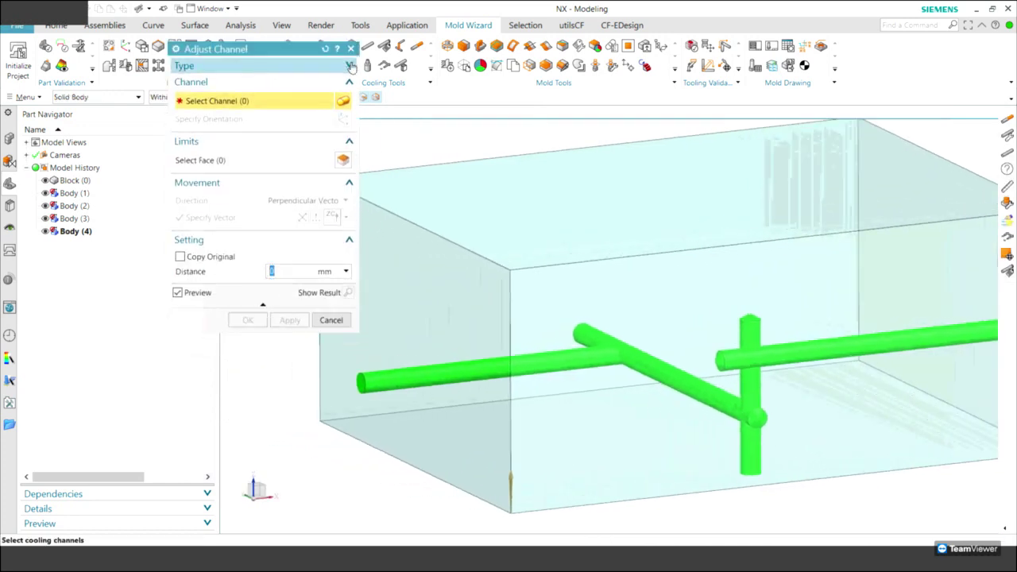
left_click(362, 386)
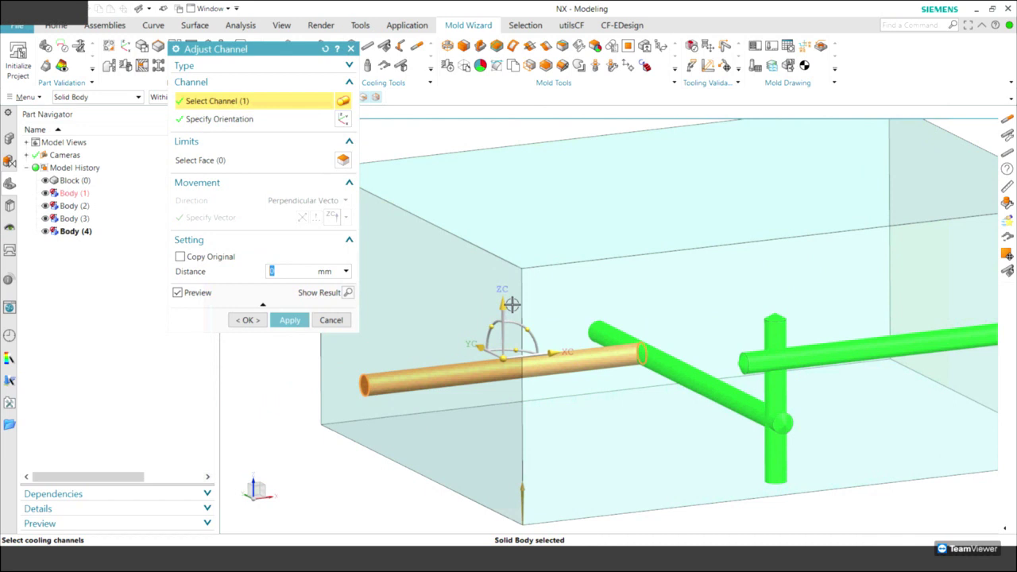
left_click_drag(505, 312, 479, 329)
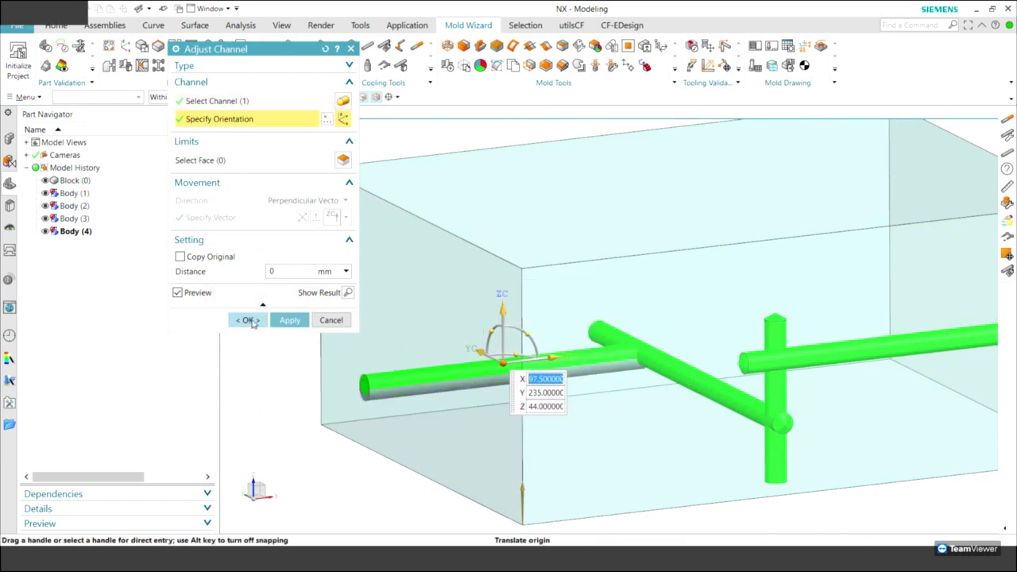
left_click(247, 320)
mouse_move(491, 170)
middle_mouse_down()
mouse_move(484, 146)
mouse_move(329, 344)
mouse_move(355, 86)
middle_mouse_up()
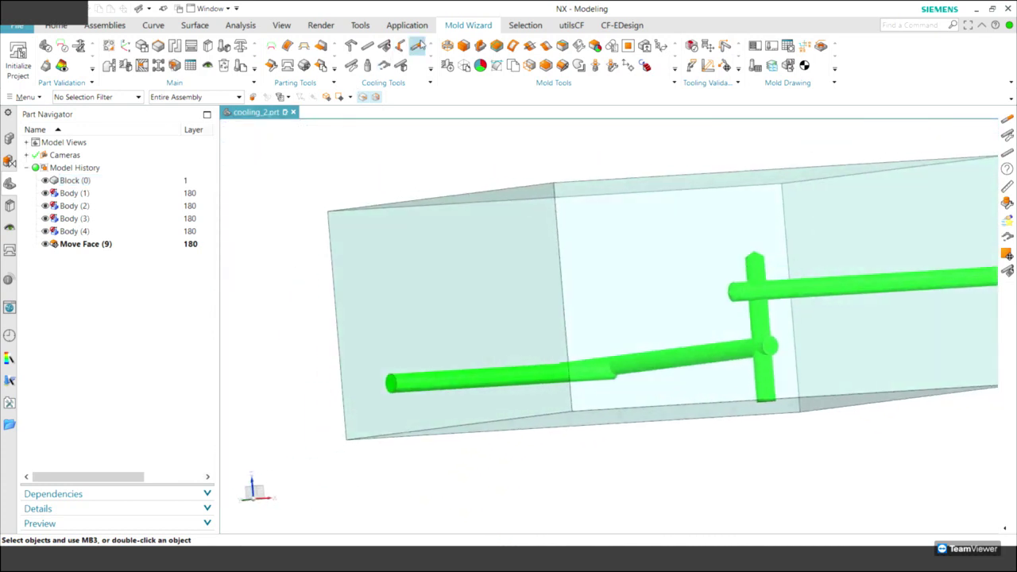
Extend the lowered left channel 20 mm past the junction
left_click(602, 371)
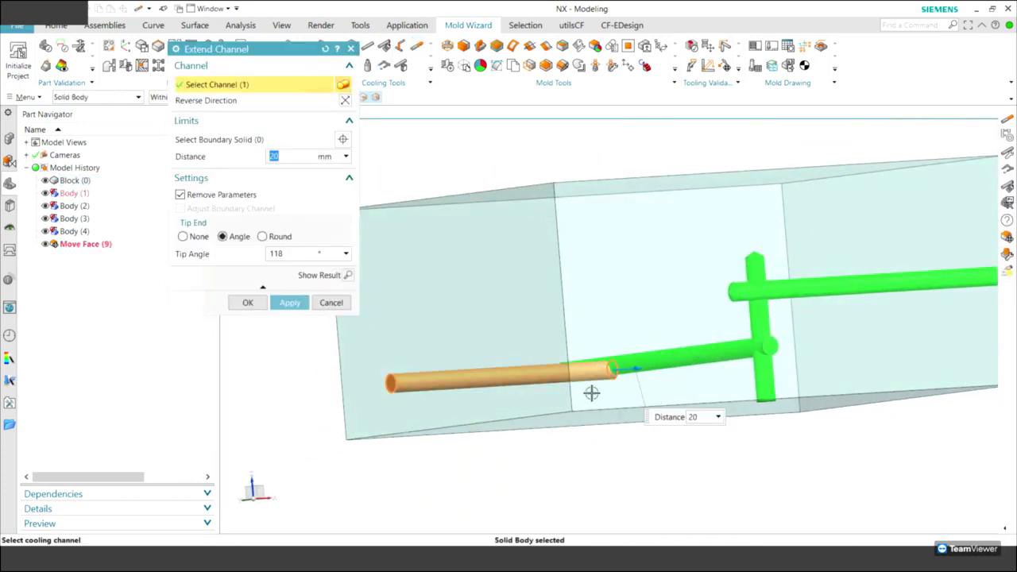
left_click(289, 310)
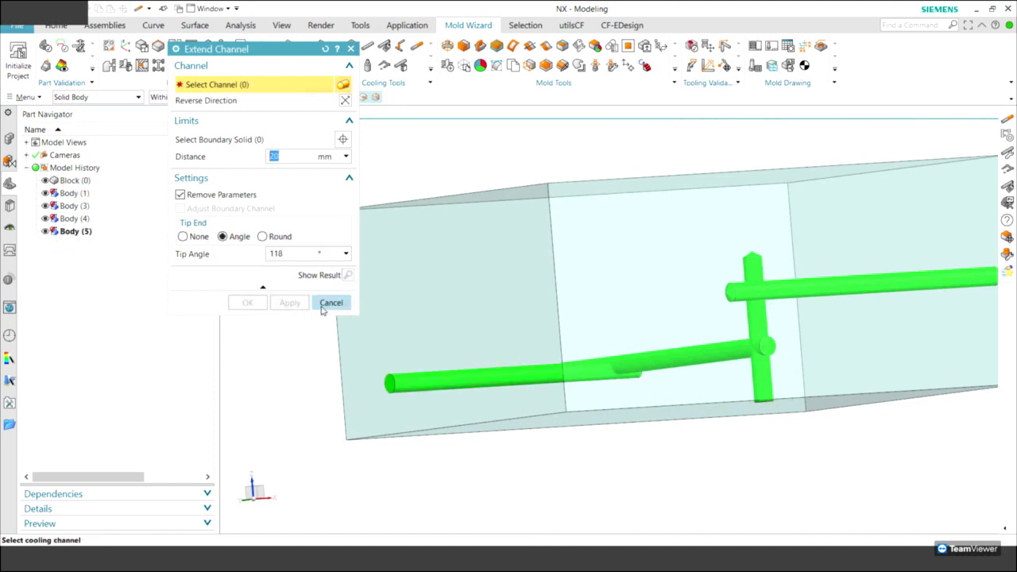
left_click(331, 302)
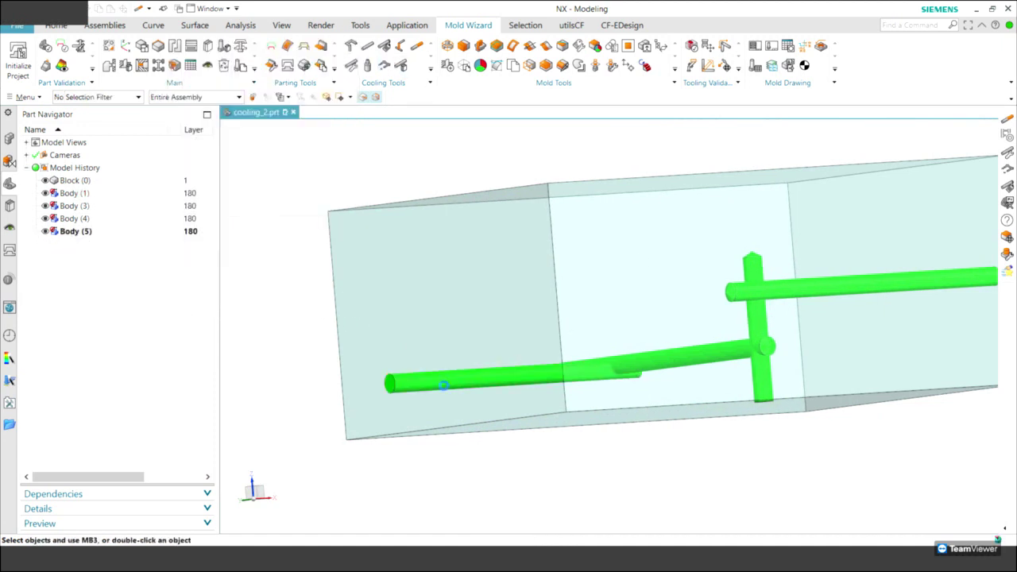
Generate a trial cooling circuit from the left channel inlet, then undo it
left_click(404, 382)
mouse_move(731, 403)
middle_mouse_down()
mouse_move(717, 404)
mouse_move(731, 432)
mouse_move(840, 419)
mouse_move(763, 395)
mouse_move(749, 341)
mouse_move(598, 340)
middle_mouse_up()
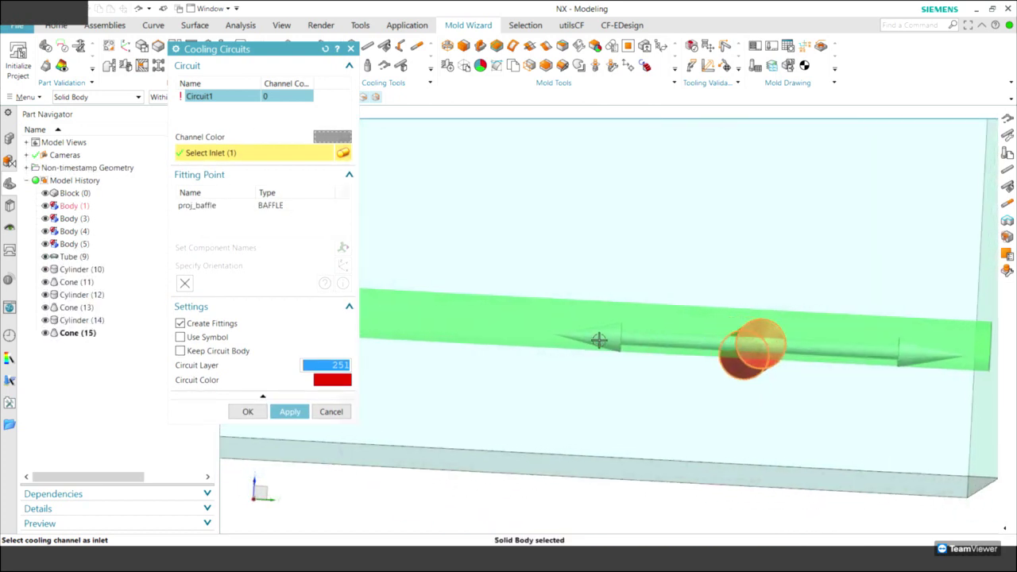
left_click(604, 334)
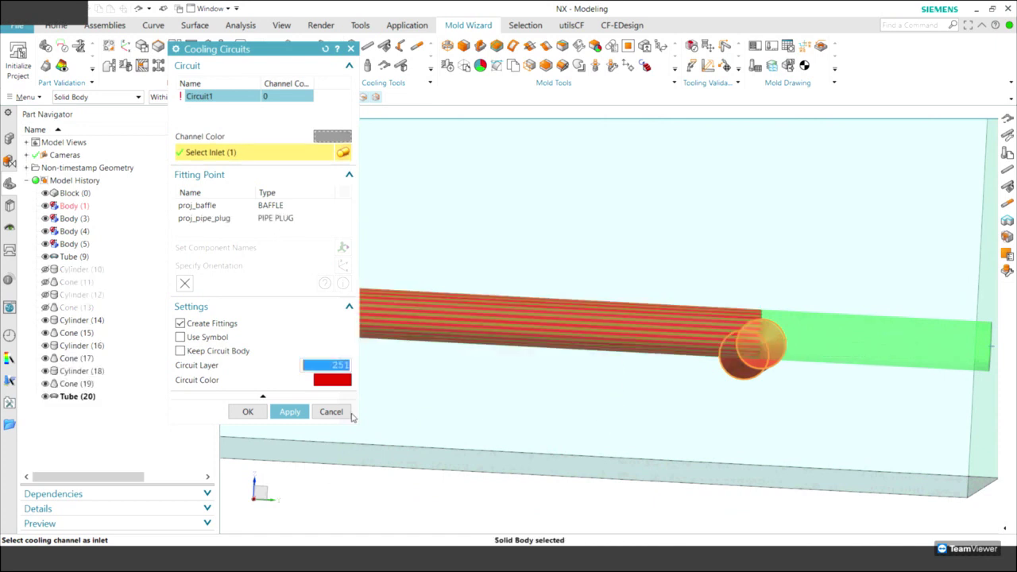
left_click(326, 409)
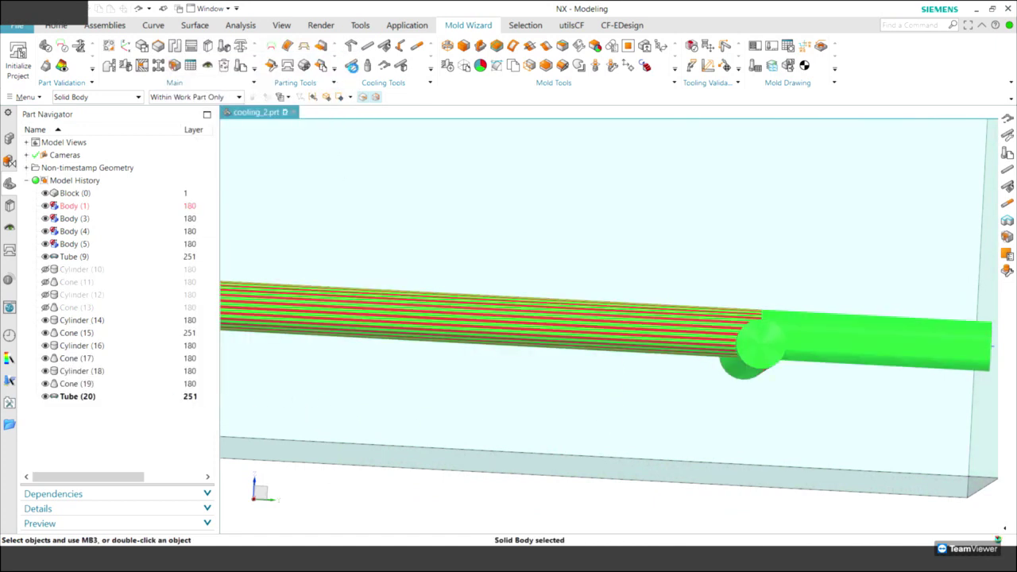
key("ctrl+z")
Lower the second channel's end 3 mm along ZC so the channels cross offset
left_click(751, 348)
left_click_drag(760, 267, 751, 285)
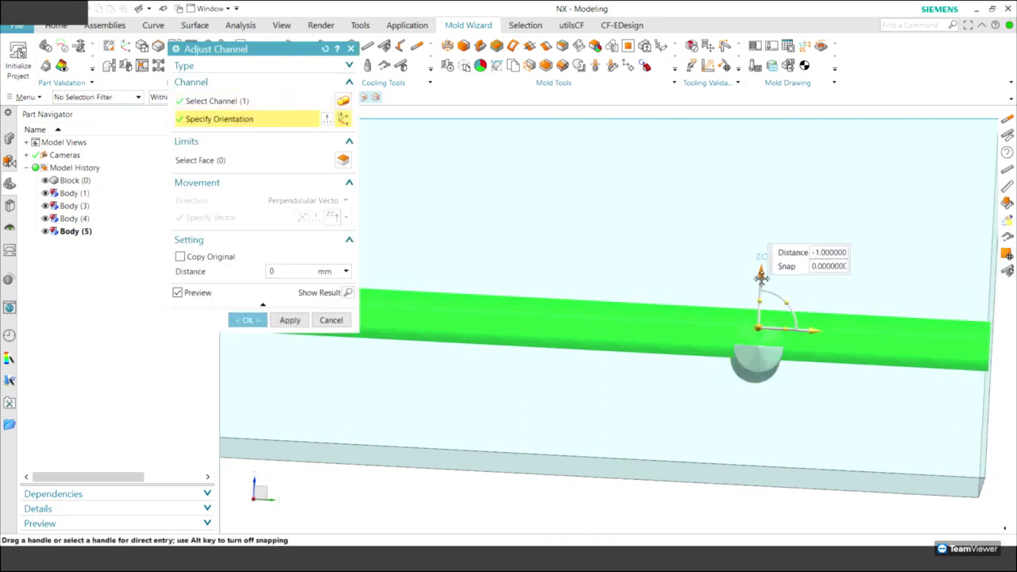
left_click(247, 320)
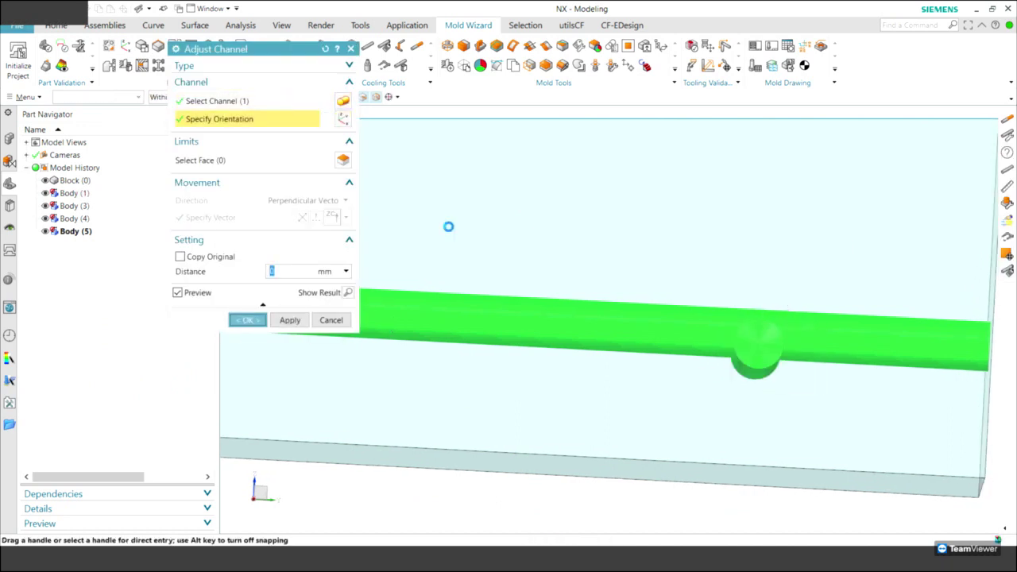
middle_click_drag(694, 157, 508, 159)
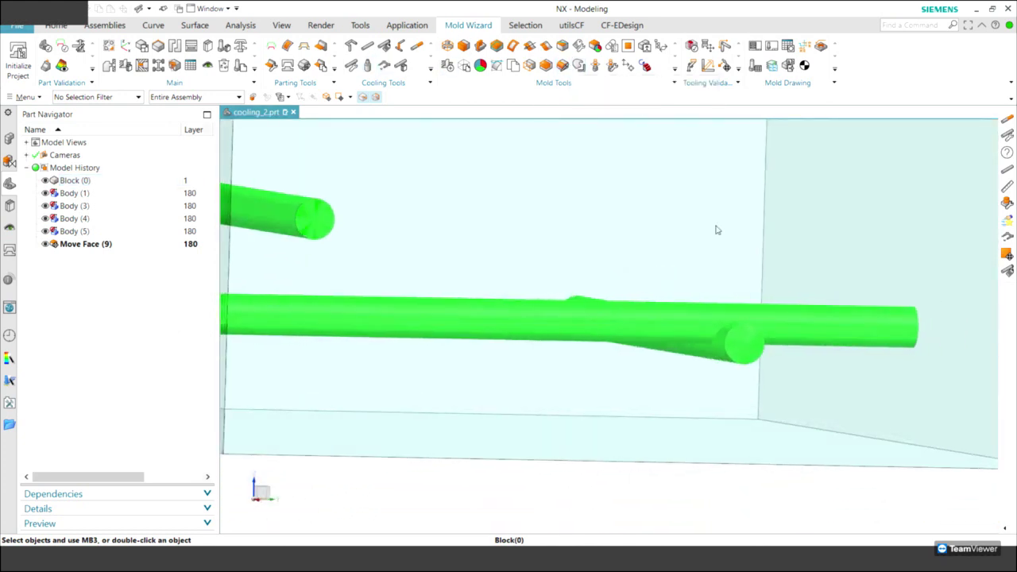
Trial a cooling circuit and turn off future blind-ends warnings
left_click(545, 296)
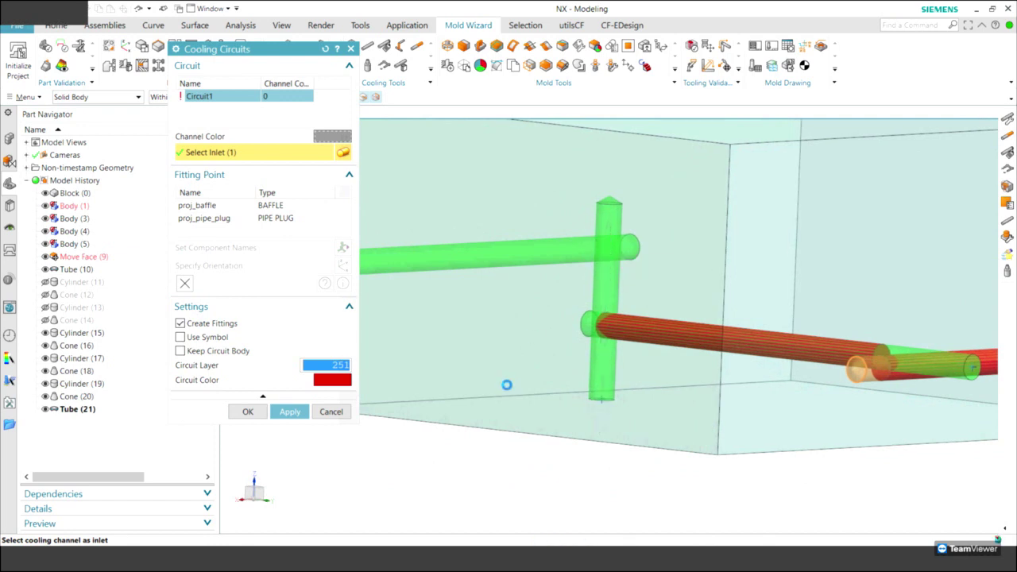
left_click(437, 285)
left_click(510, 302)
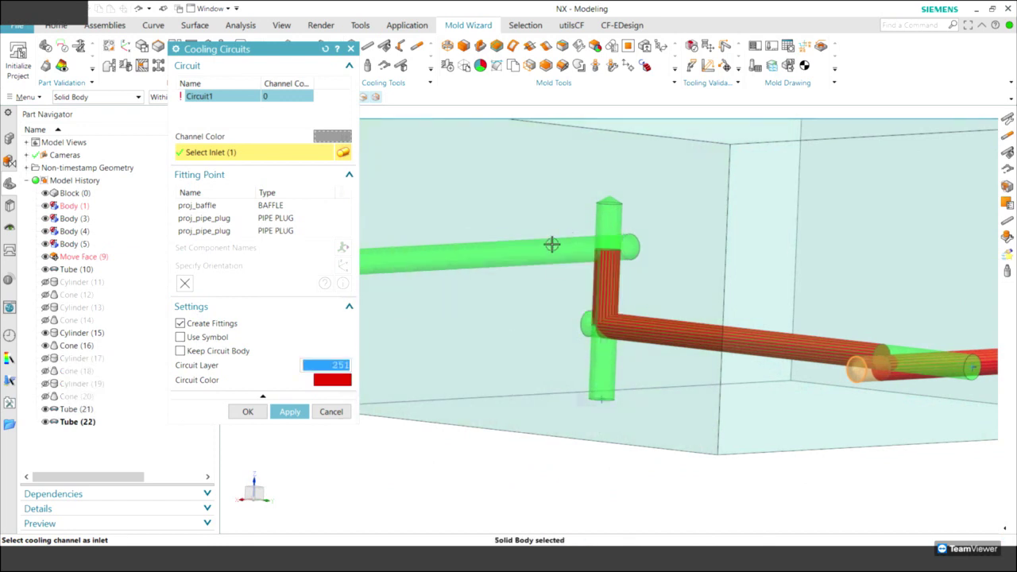
left_click(331, 411)
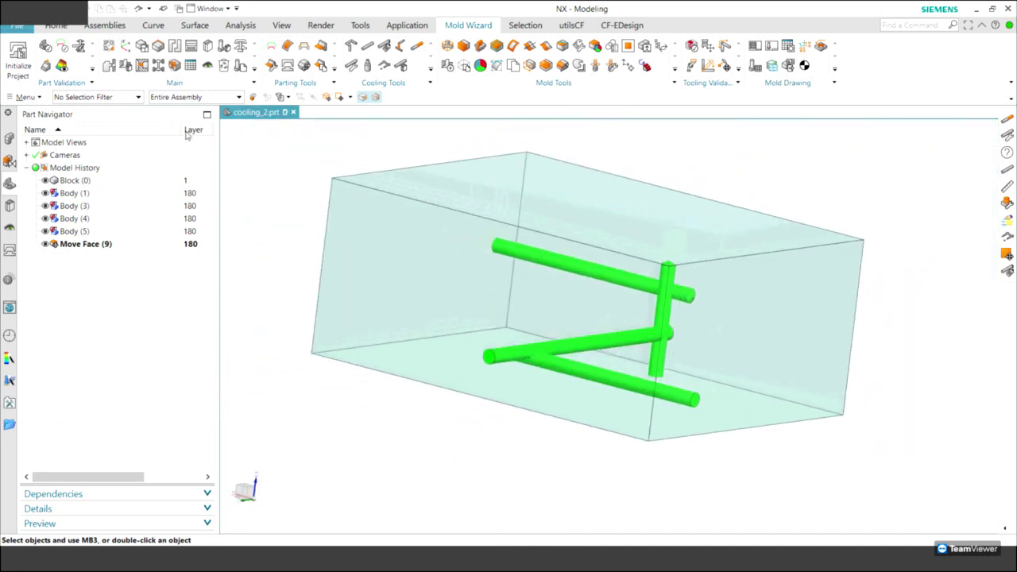
Close all files, discarding the changes to cooling_2.prt
left_click(17, 25)
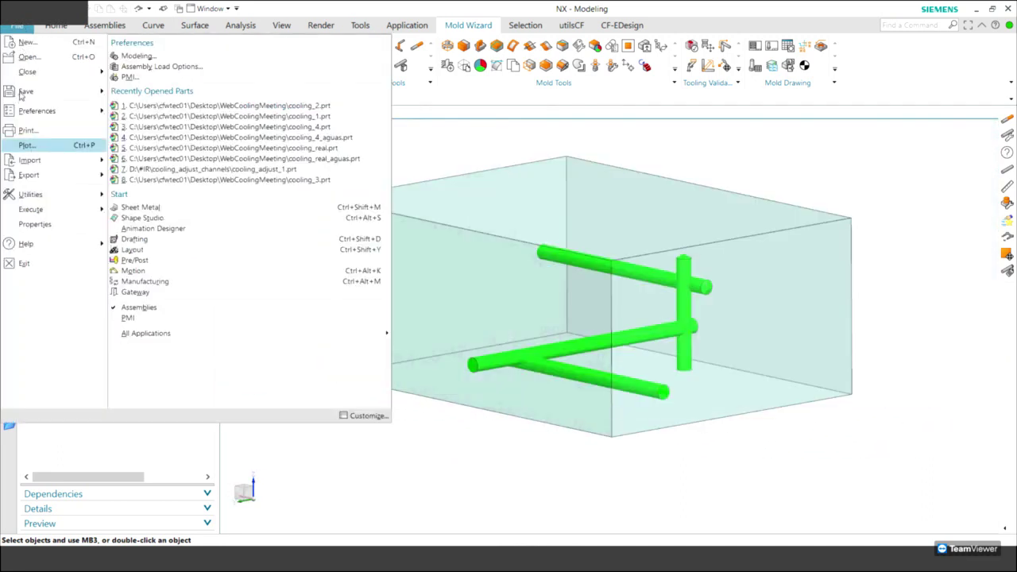
mouse_move(28, 72)
left_click(164, 91)
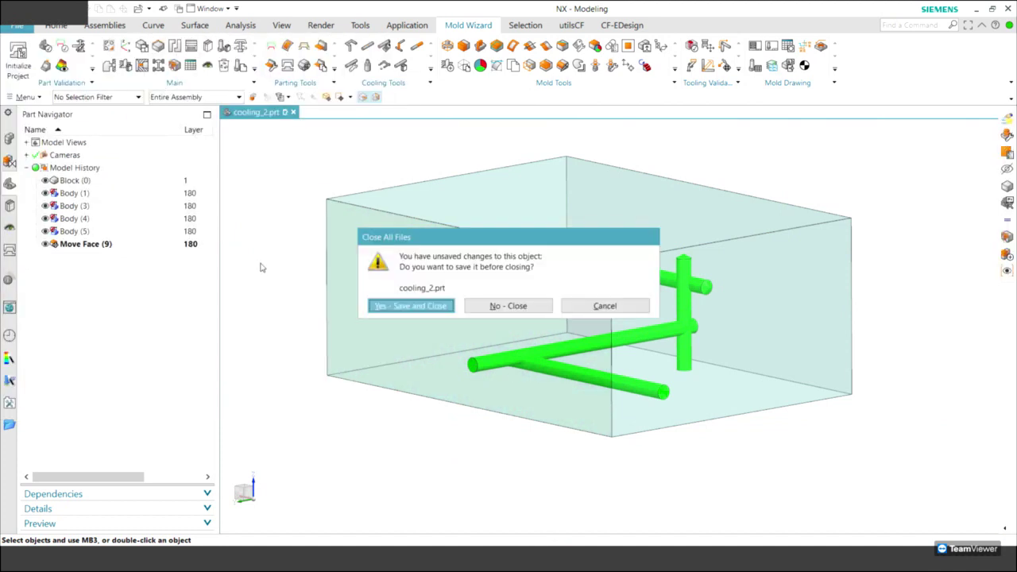
left_click(501, 305)
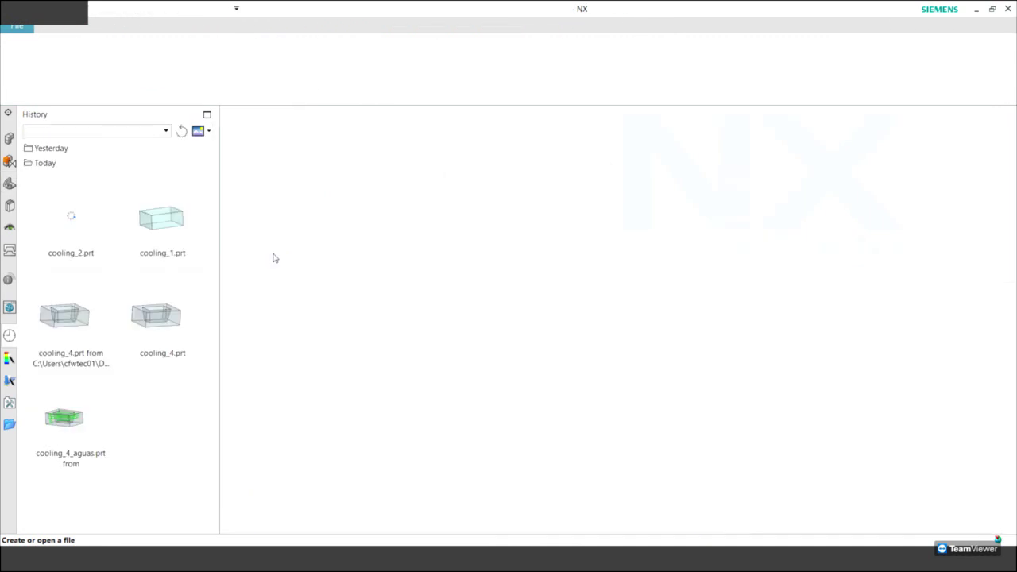
Open cooling_3.prt from the WebCoolingMeeting folder and show the Mold Wizard tools
left_click(9, 333)
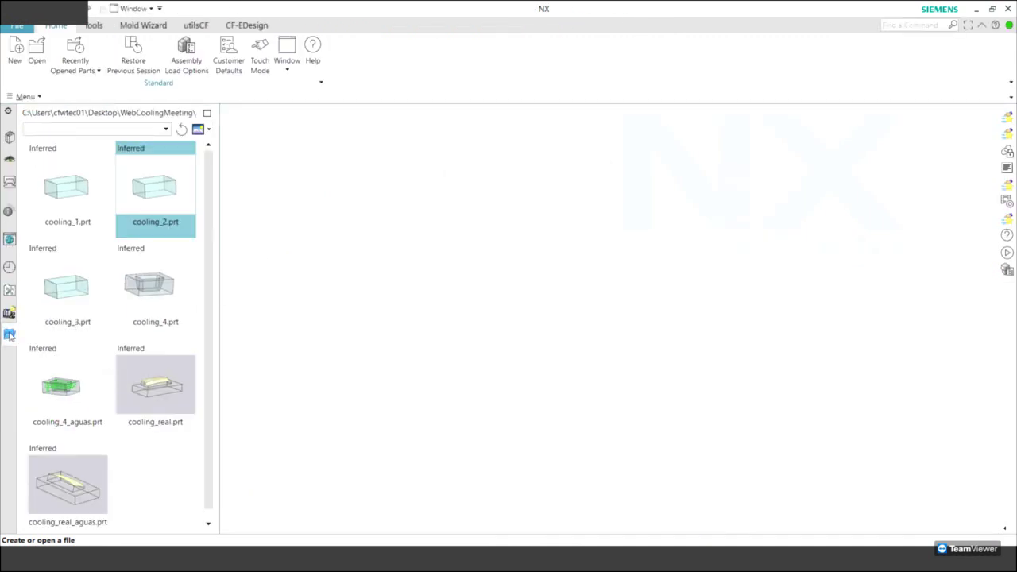
double_click(83, 295)
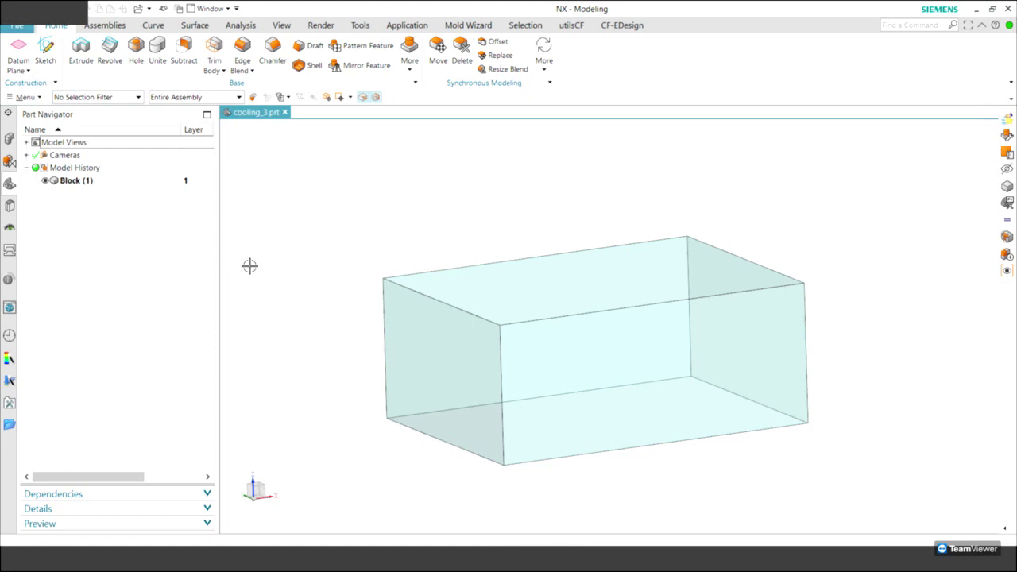
scroll(249, 266, "up", 1)
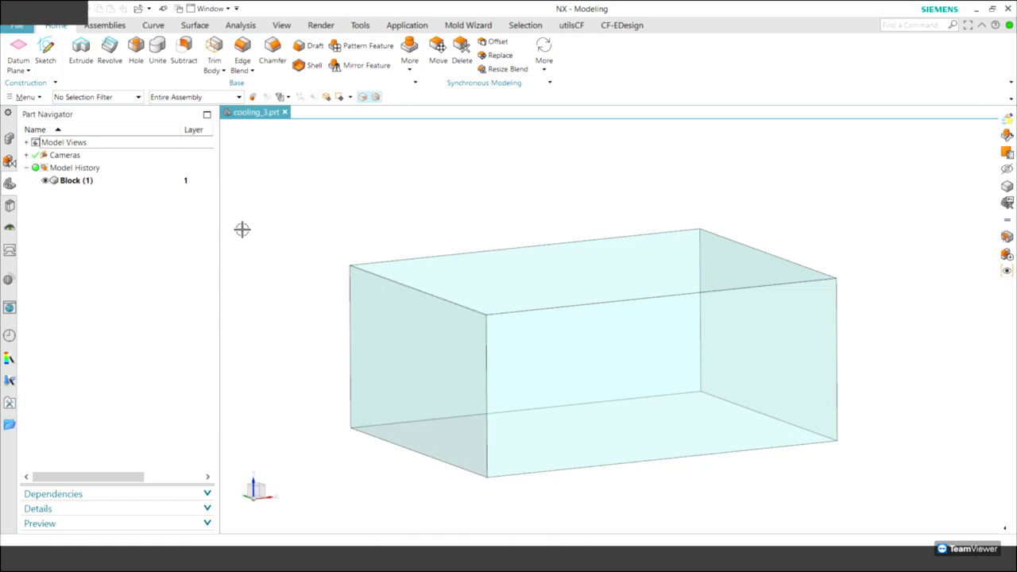
left_click(464, 25)
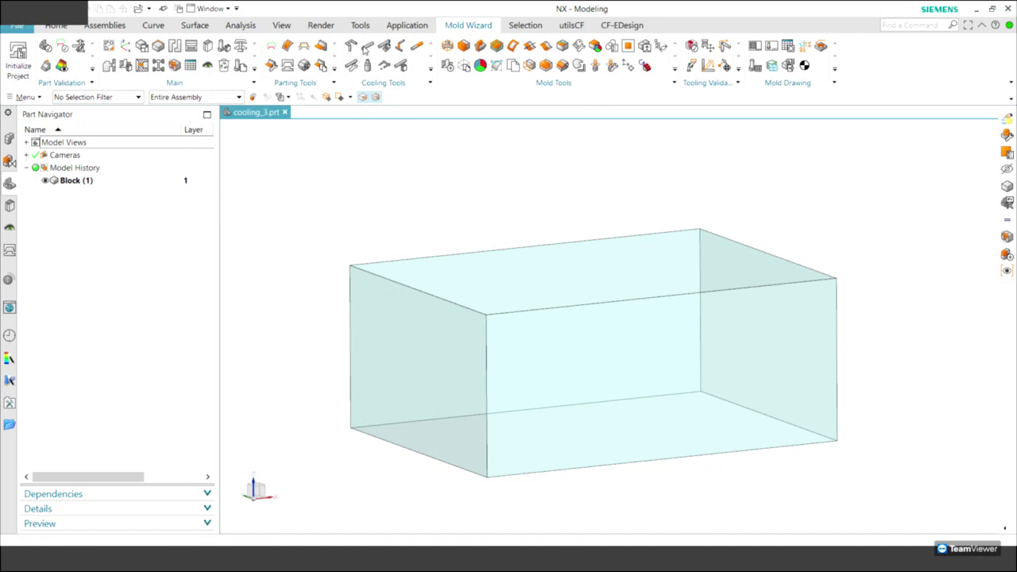
Start a direct channel at the block's bottom edge corner, raising its origin to Z 35
middle_click_drag(476, 487, 531, 475)
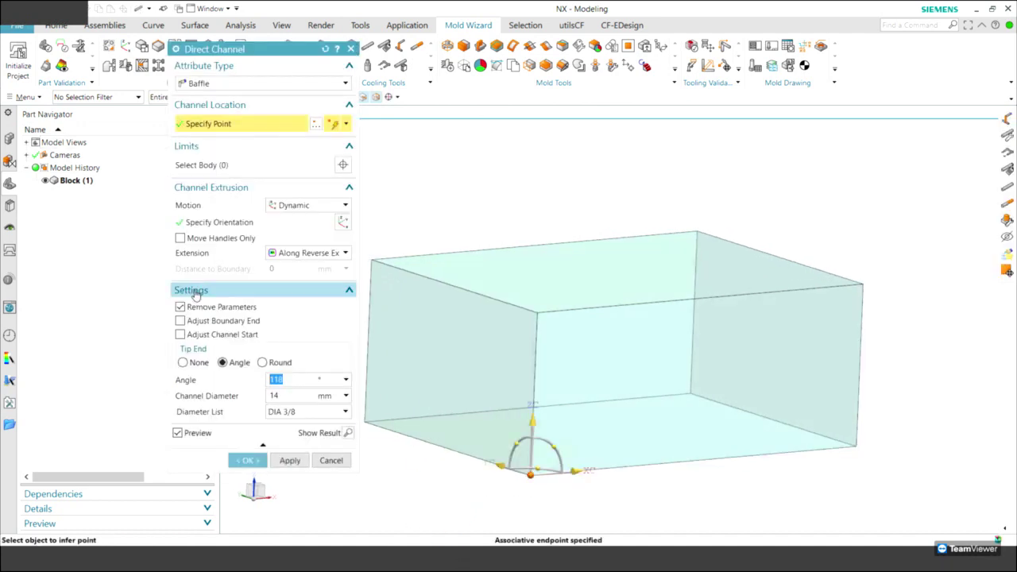
left_click(180, 238)
left_click_drag(515, 471, 468, 431)
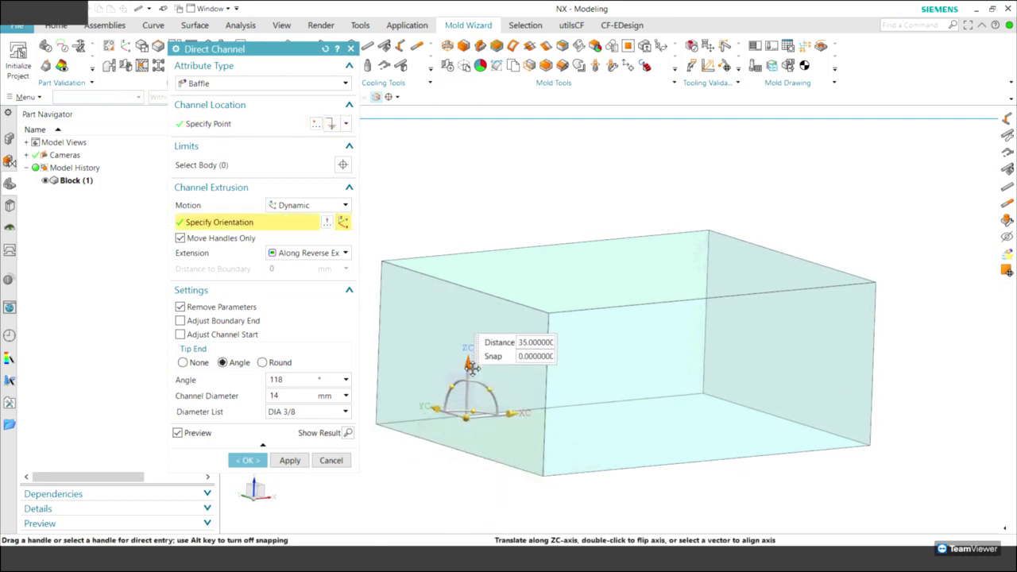
left_click_drag(471, 373, 467, 397)
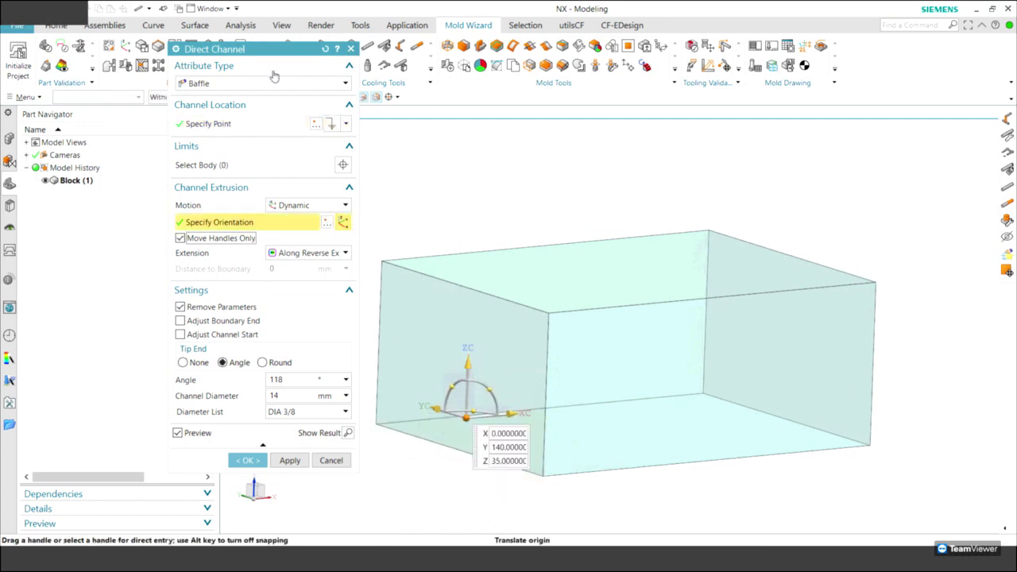
Set the channel type to Channel with DIA 1/4 diameter
left_click(196, 83)
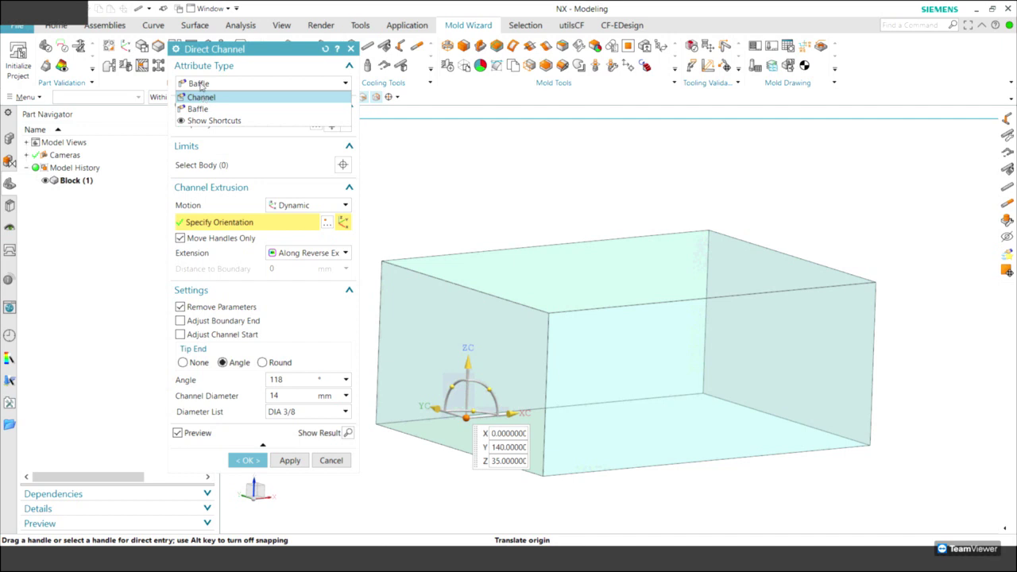
left_click(210, 86)
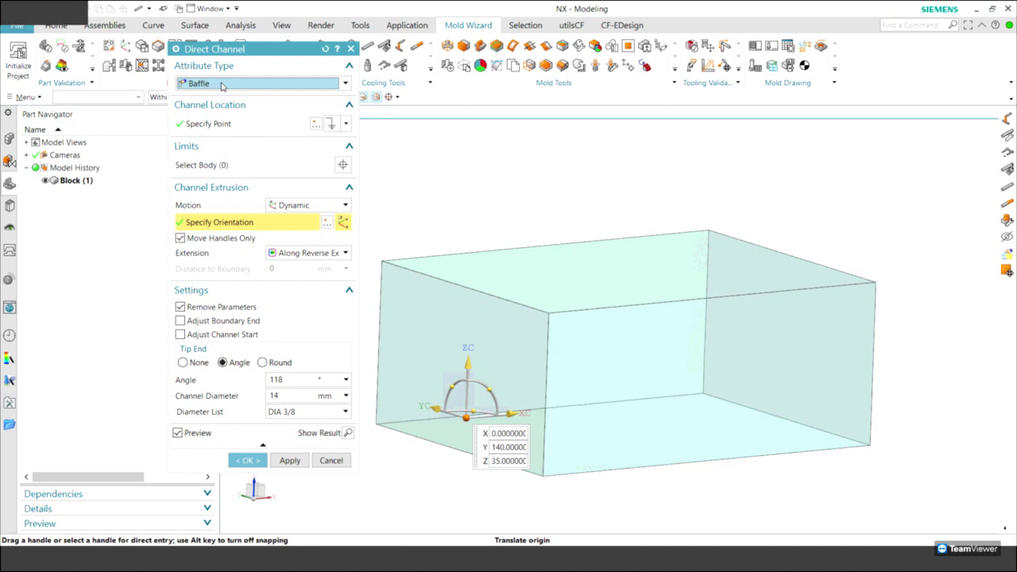
left_click(223, 86)
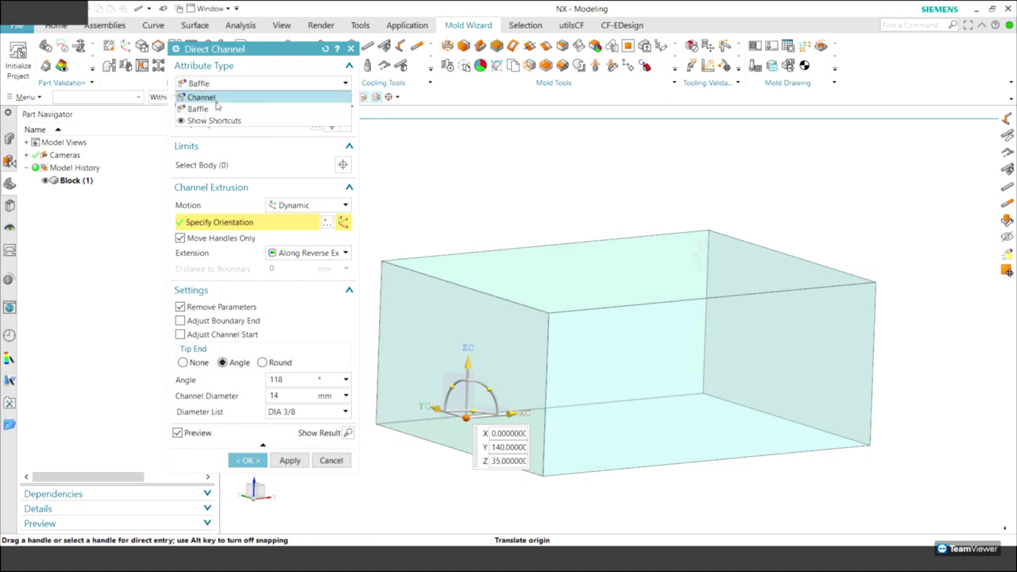
left_click(213, 94)
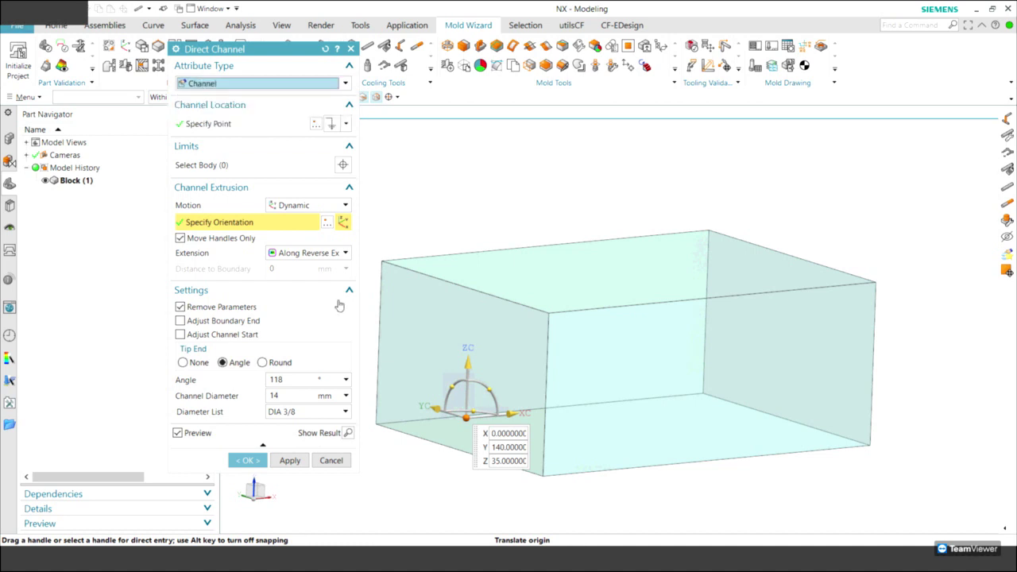
middle_click_drag(477, 381, 501, 410)
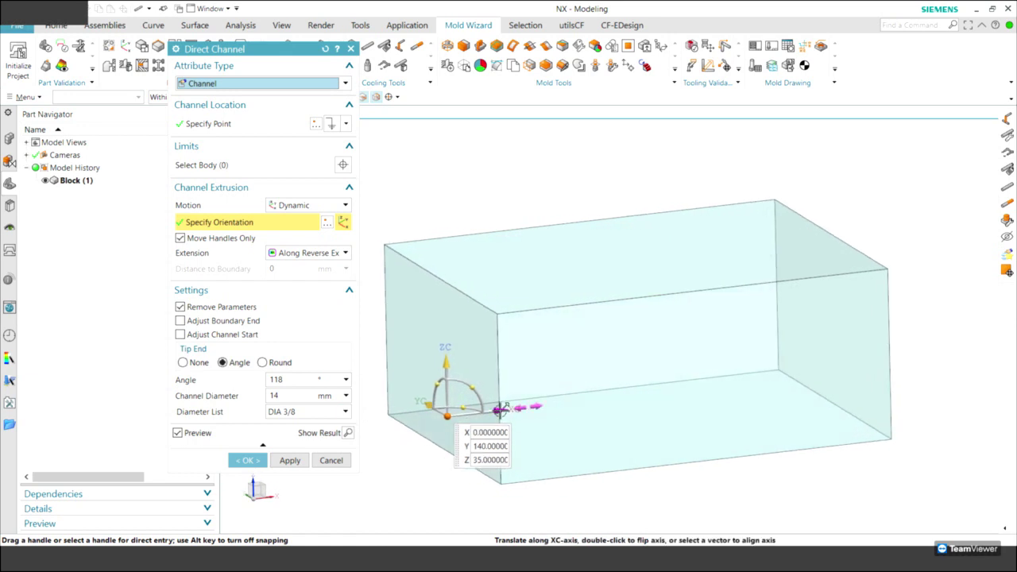
left_click(340, 413)
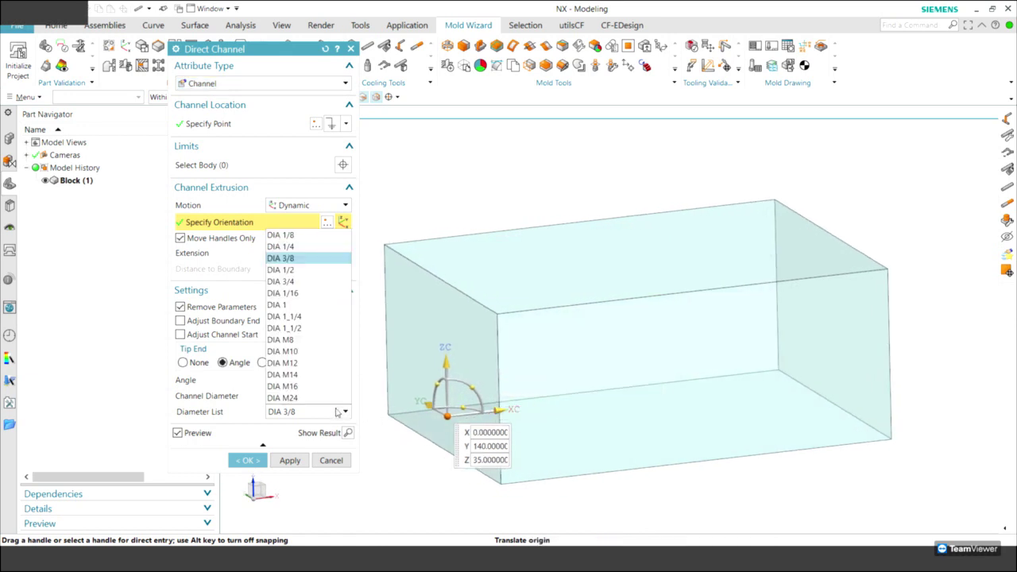
left_click(289, 247)
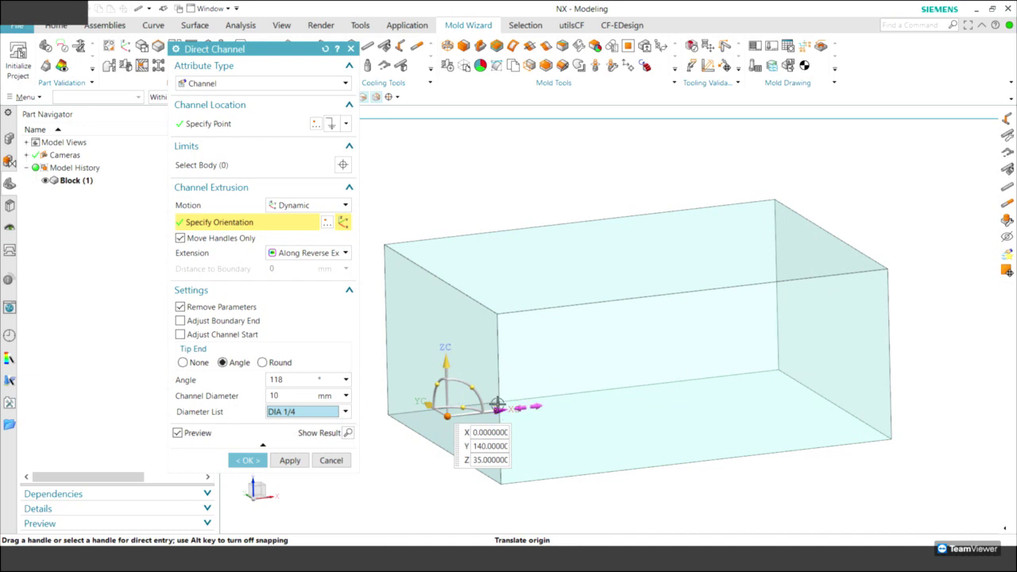
Make the channel extend along both directions through the block
left_click_drag(549, 399, 533, 401)
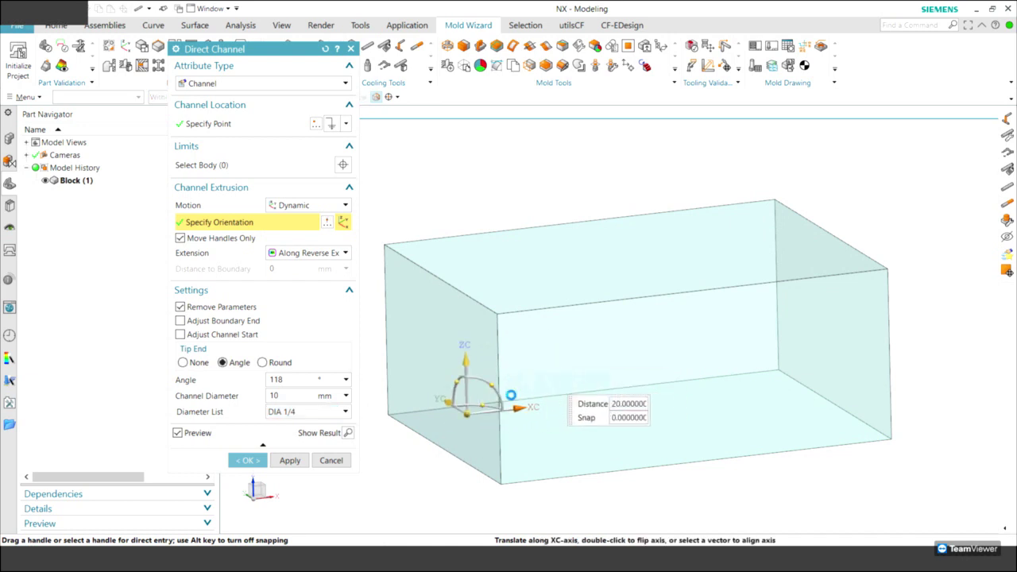
left_click(199, 239)
left_click(337, 253)
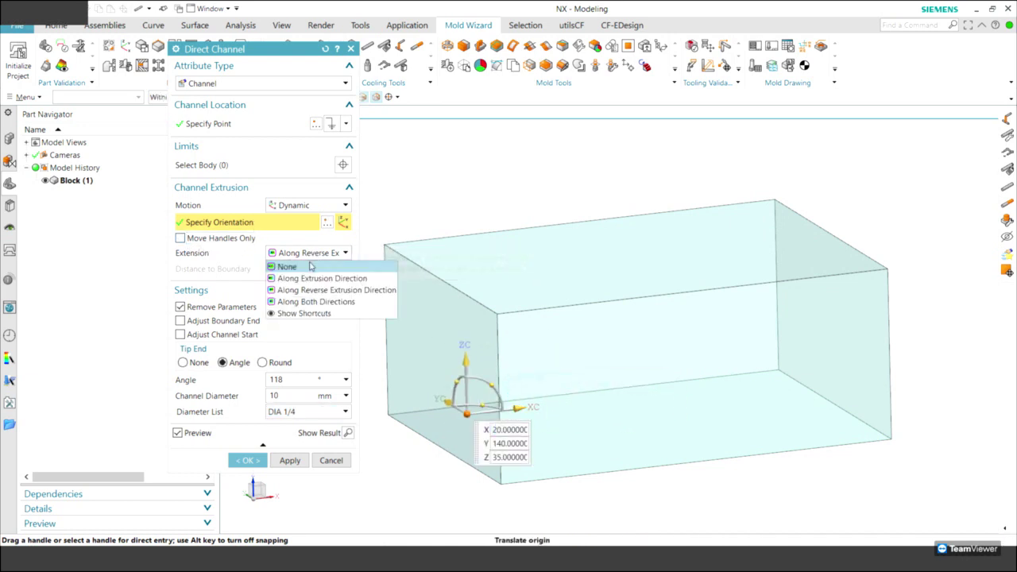
key("Escape")
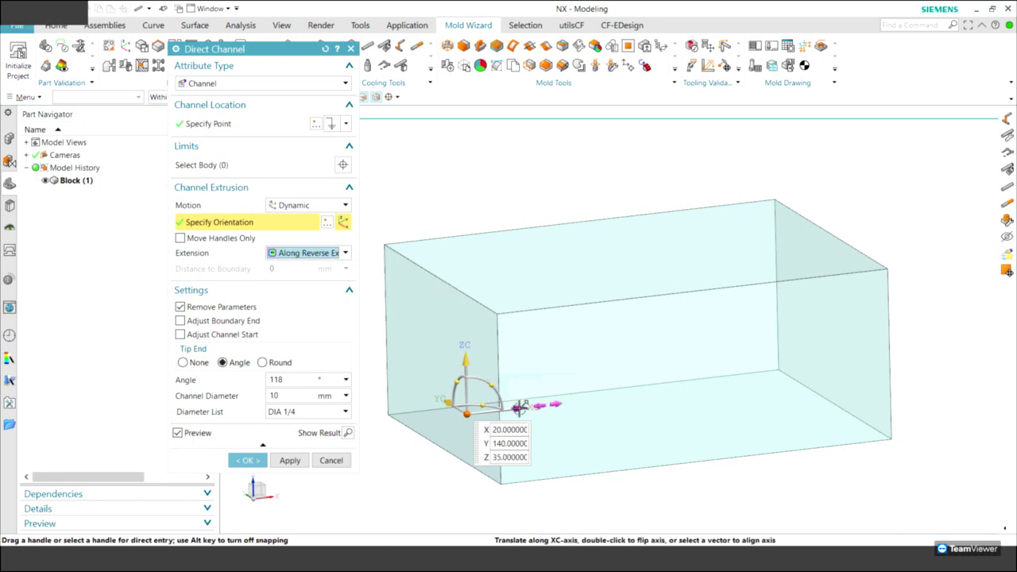
left_click(309, 254)
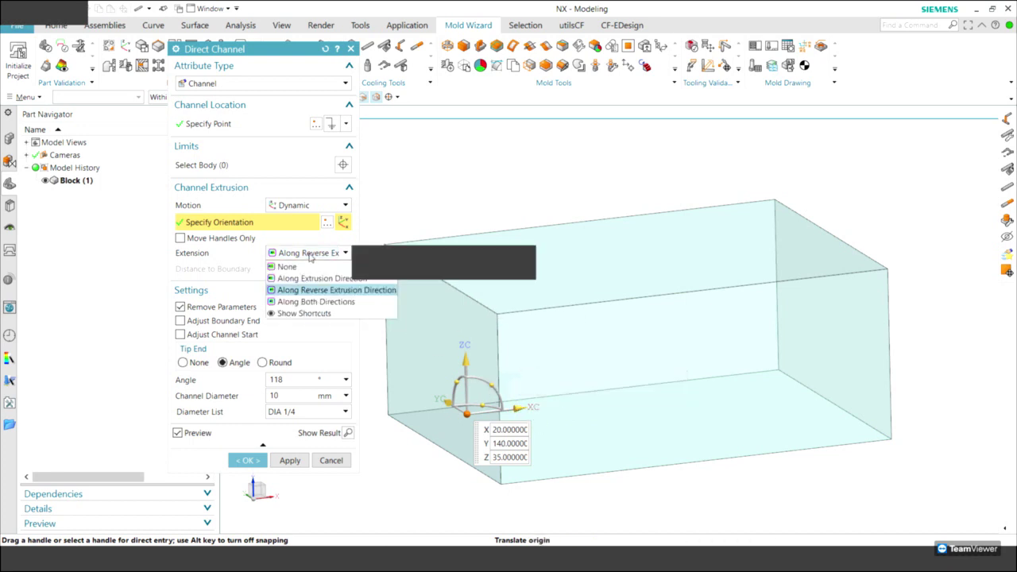
left_click(298, 300)
Position the channel origin at X 90 and create the straight channel
left_click_drag(504, 409, 588, 407)
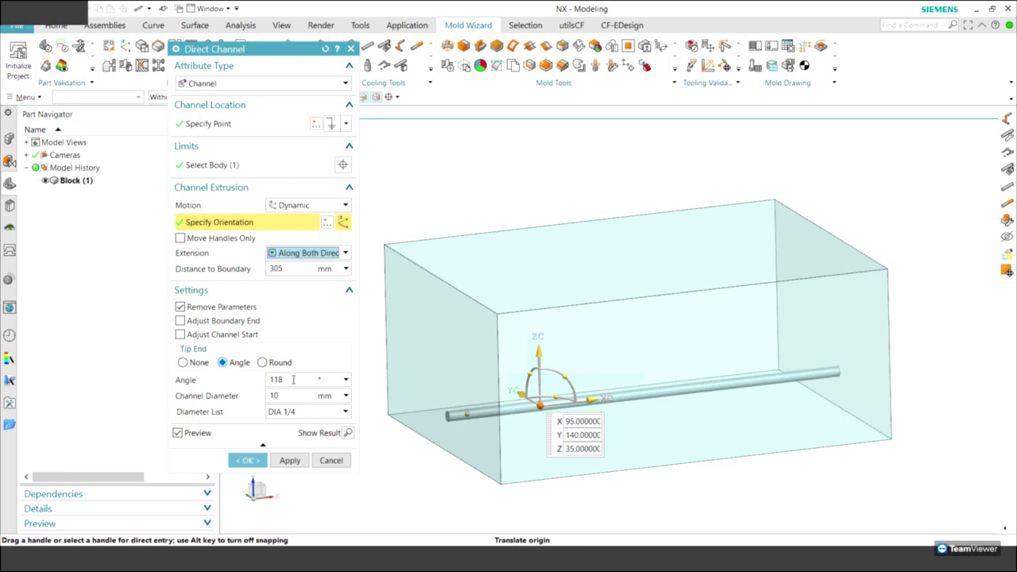
scroll(452, 413, "up", 3)
scroll(413, 389, "up", 2)
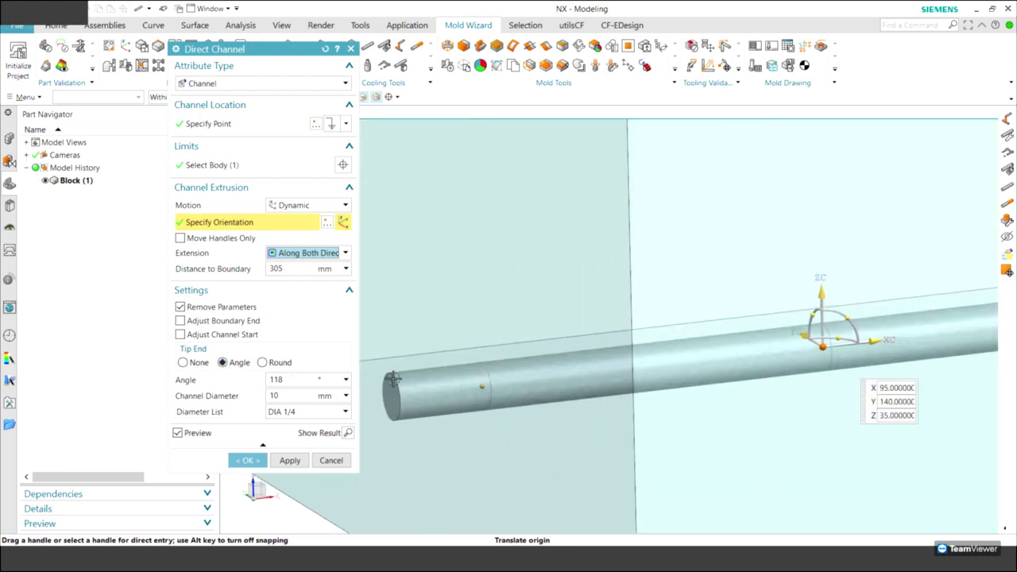
scroll(392, 379, "down", 5)
scroll(438, 391, "down", 1)
mouse_move(438, 391)
middle_mouse_down()
mouse_move(617, 384)
mouse_move(588, 381)
middle_mouse_up()
left_click_drag(682, 373, 561, 378)
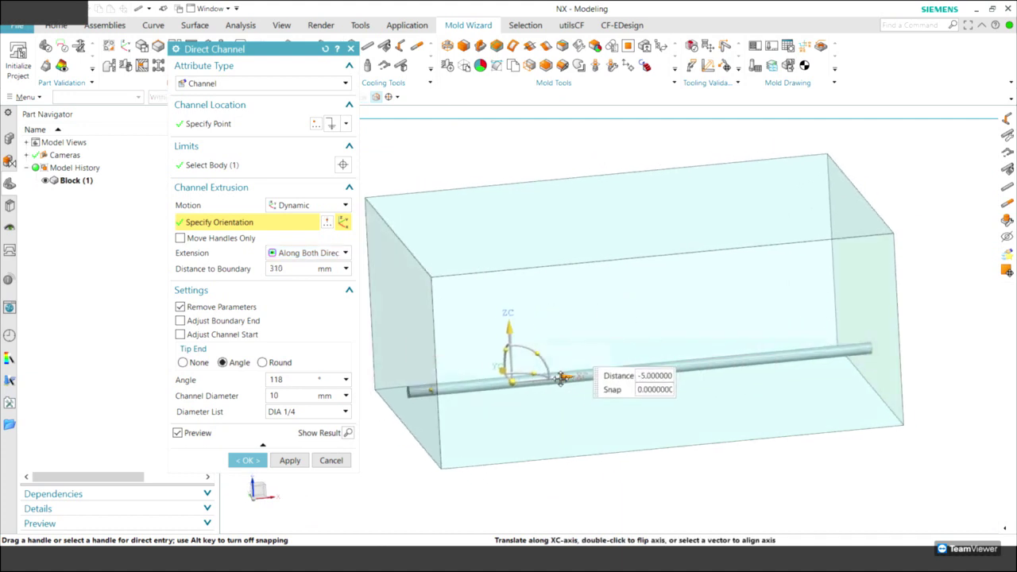
left_click(289, 460)
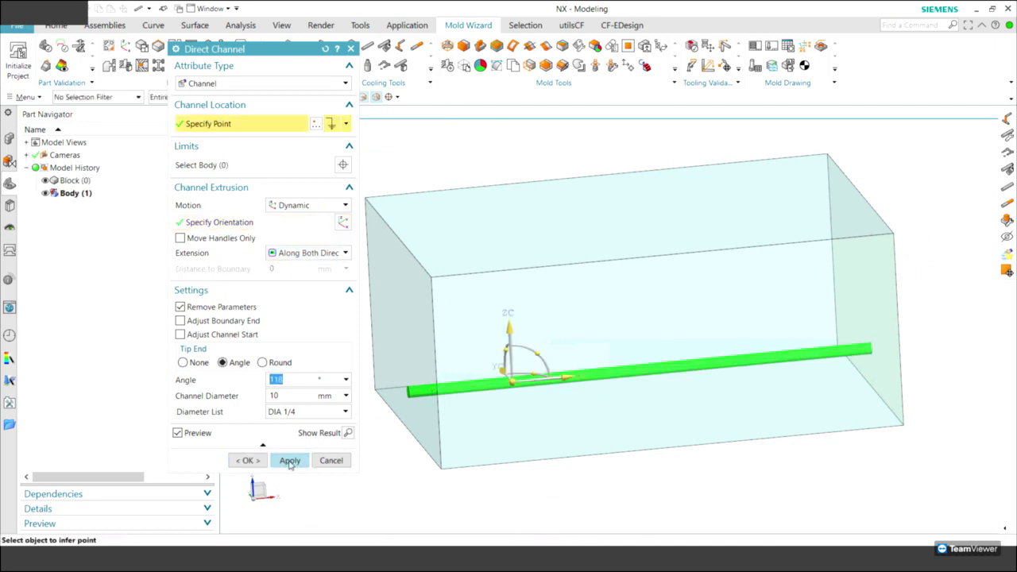
Create a DIA 3/8 baffle extending in reverse, pulled upward from the horizontal channel
left_click(231, 84)
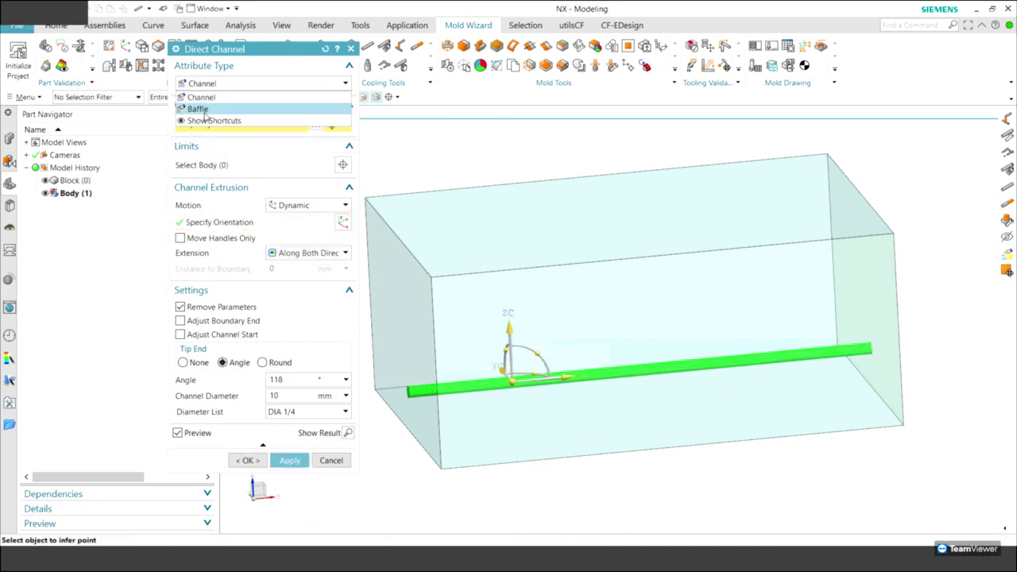
left_click(205, 111)
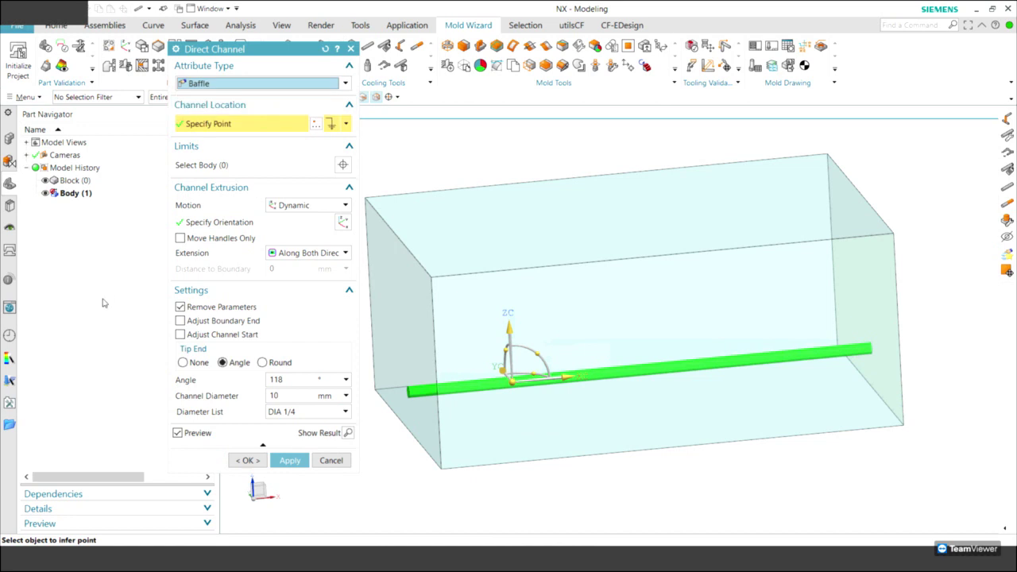
left_click(347, 409)
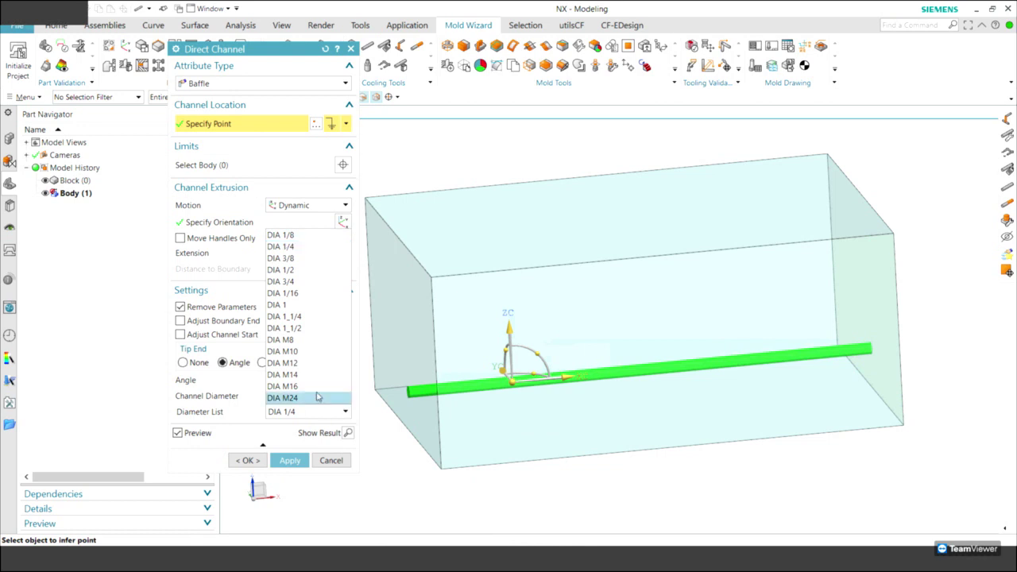
left_click(282, 258)
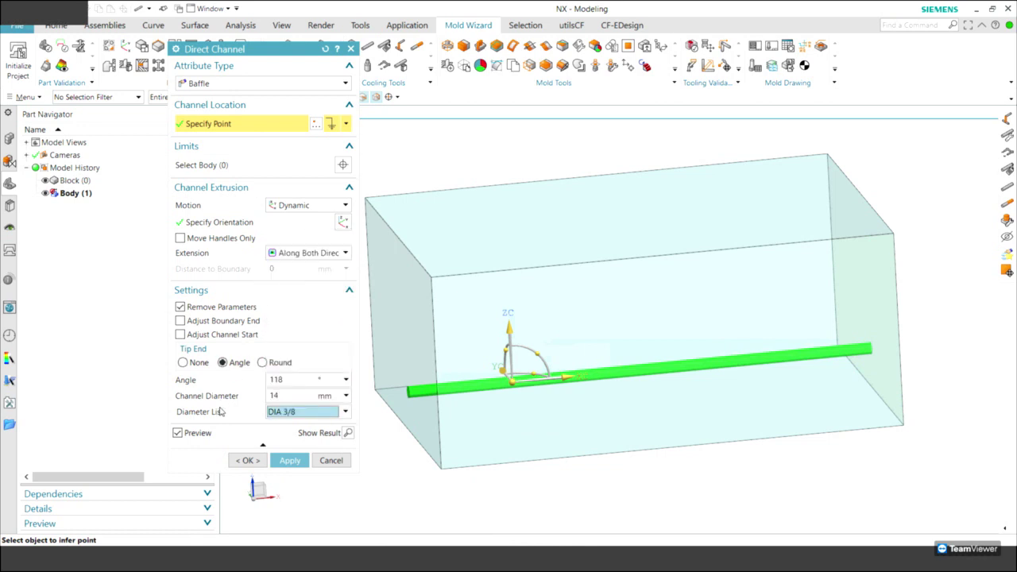
left_click(323, 254)
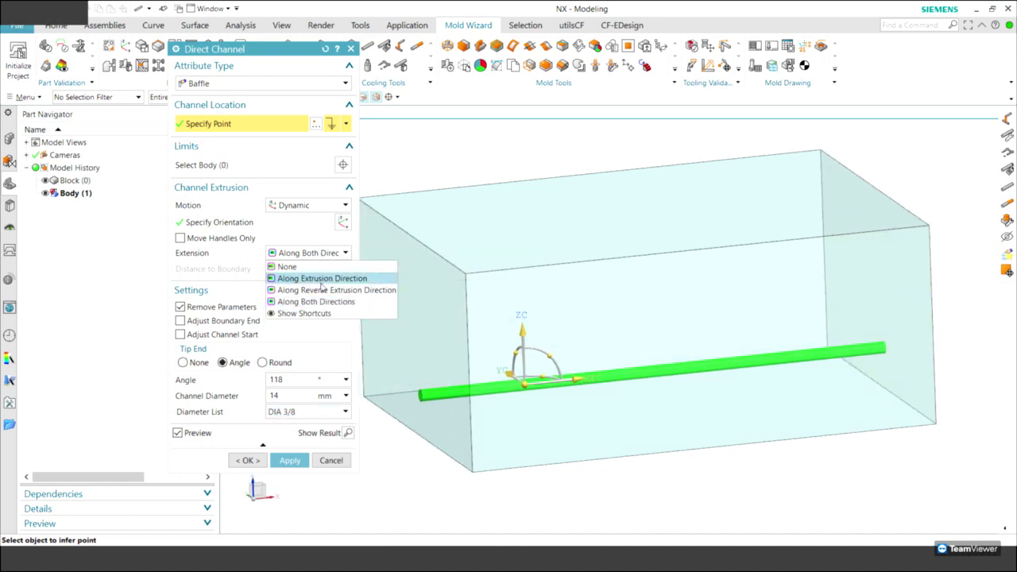
left_click(317, 291)
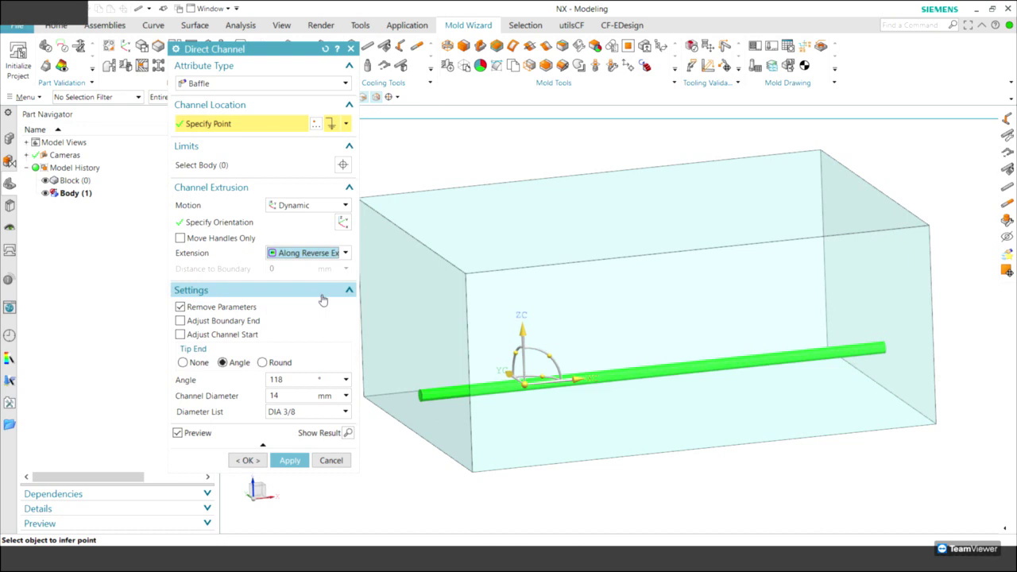
left_click_drag(537, 340, 523, 257)
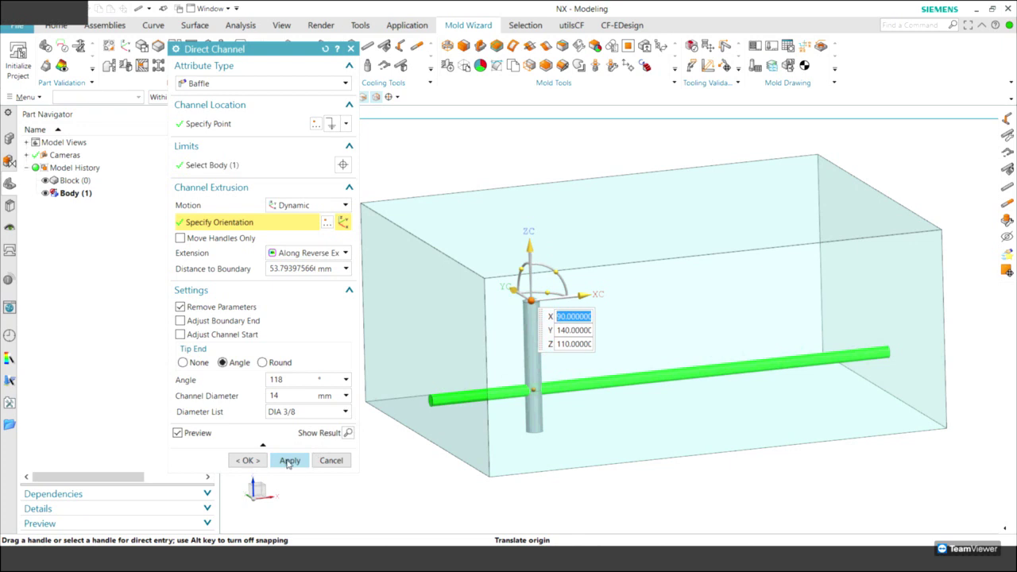
left_click(288, 461)
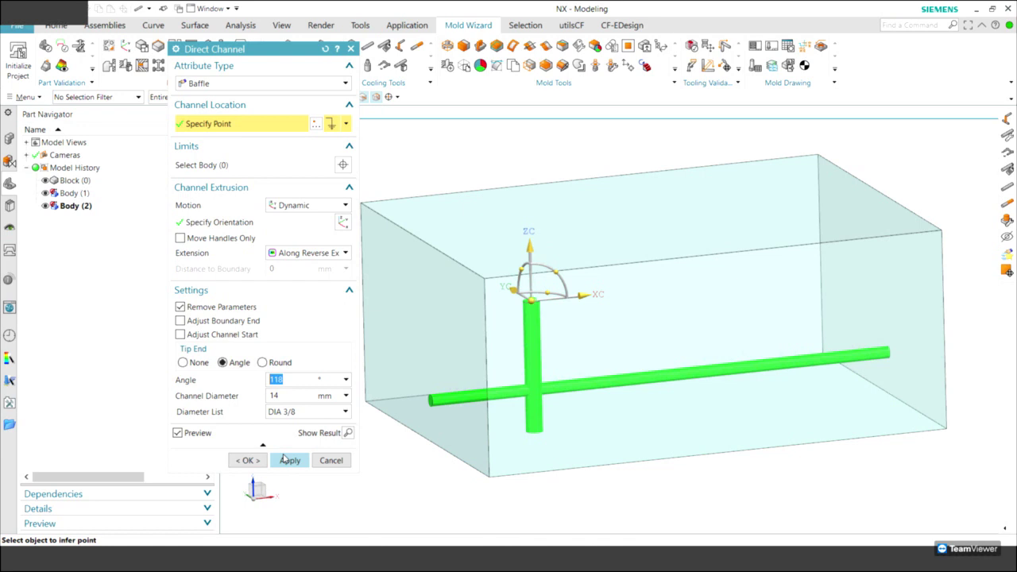
Create a second upward baffle further along X on the horizontal channel
left_click(179, 238)
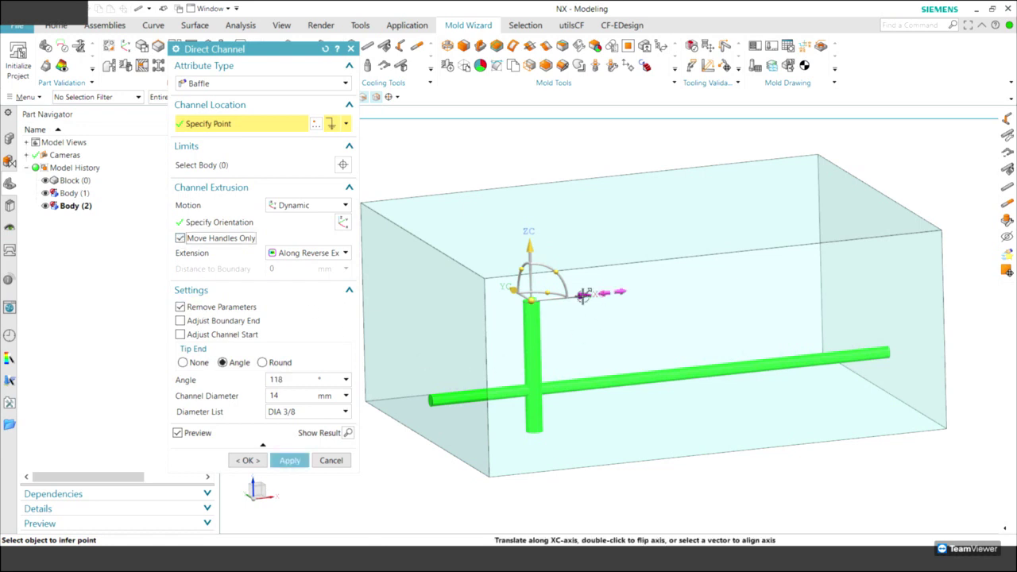
left_click_drag(583, 295, 646, 293)
left_click(180, 238)
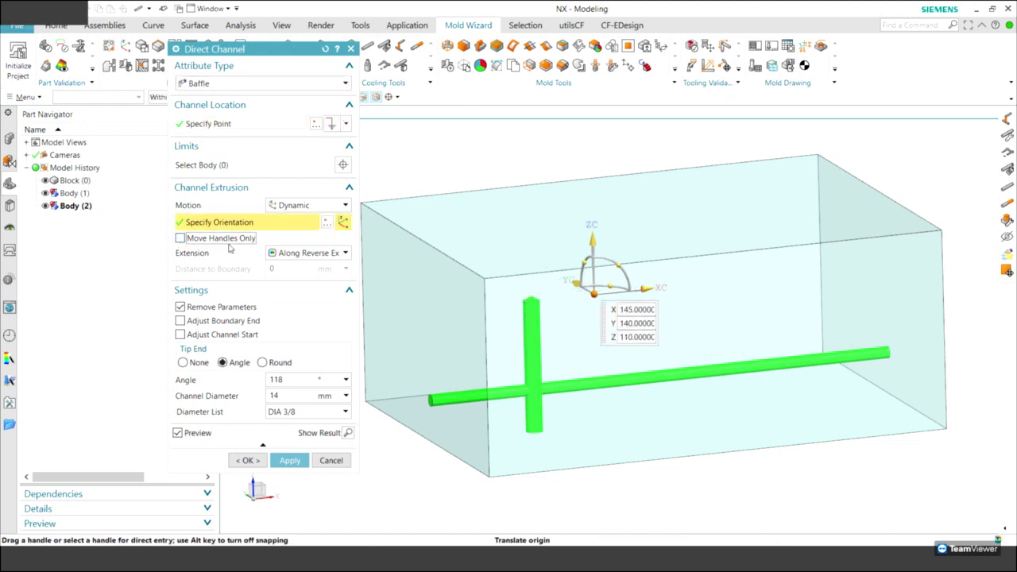
left_click(590, 226)
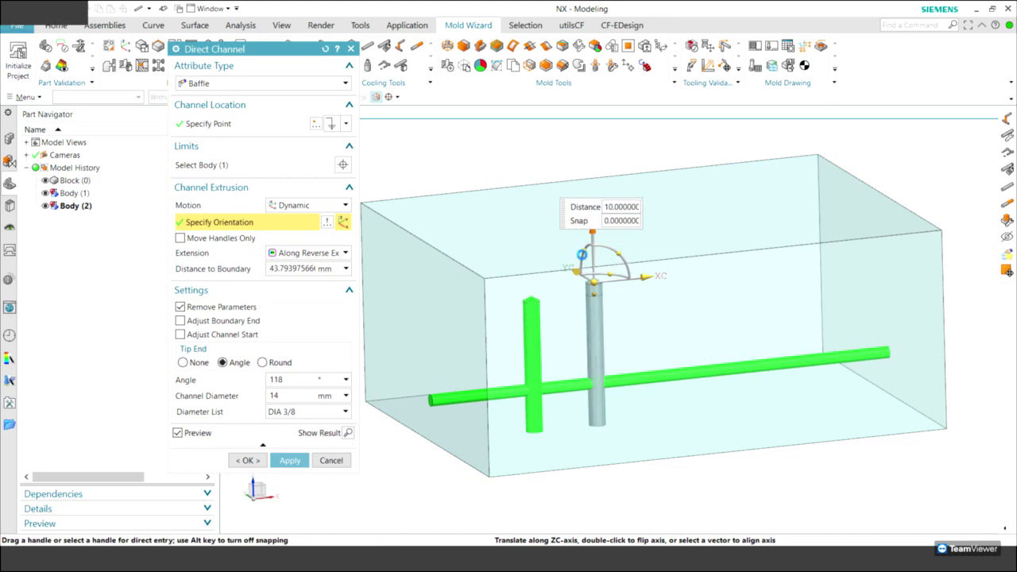
left_click(289, 460)
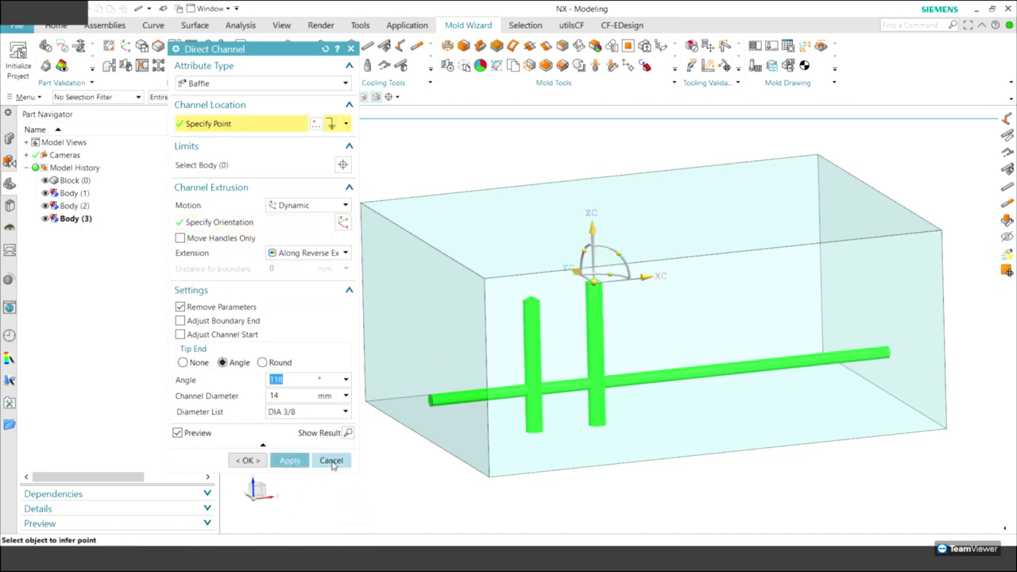
left_click(331, 462)
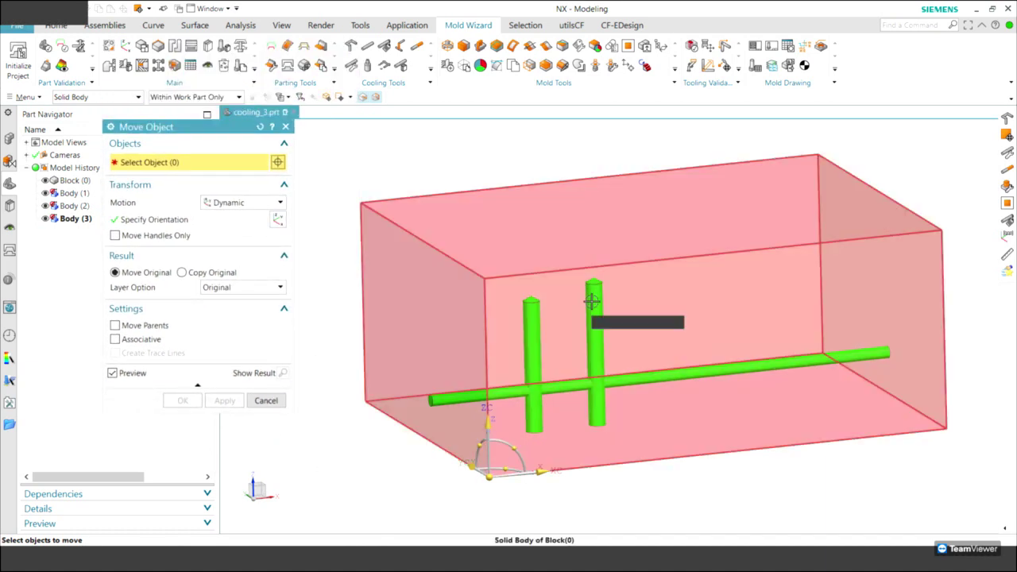
Copy the first baffle into 4 non-associative copies spaced evenly along X, keeping the original
left_click(537, 317)
left_click(601, 353)
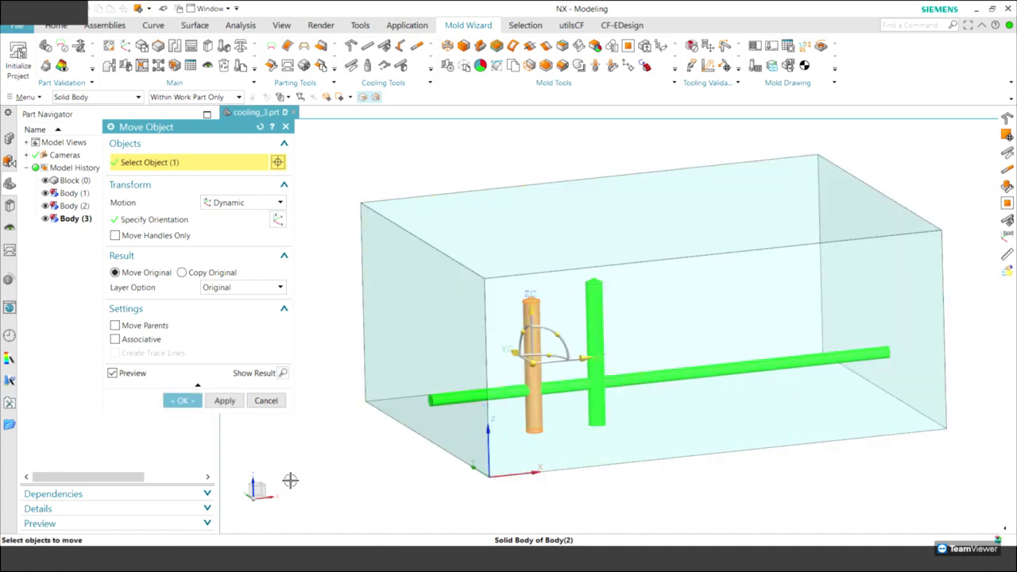
left_click(182, 272)
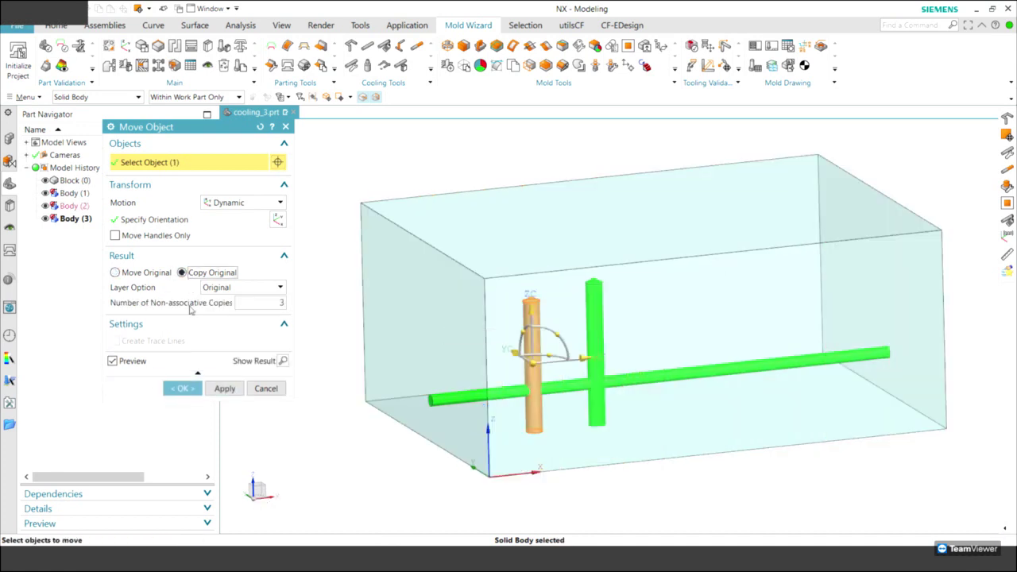
double_click(280, 302)
type("4")
left_click(592, 357)
mouse_move(616, 355)
left_mouse_down()
mouse_move(668, 350)
mouse_move(657, 351)
left_mouse_up()
left_click(606, 355)
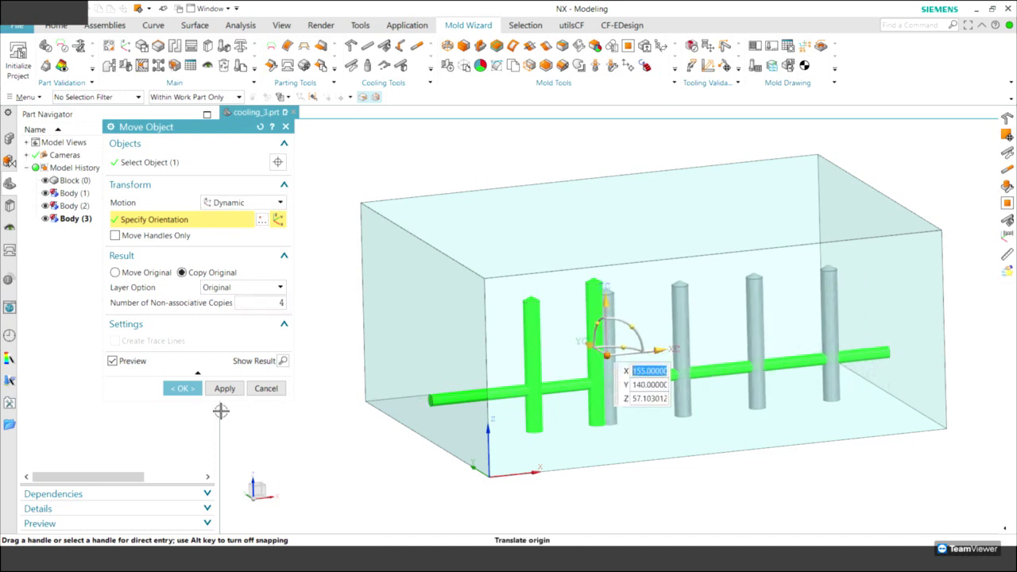
left_click(182, 388)
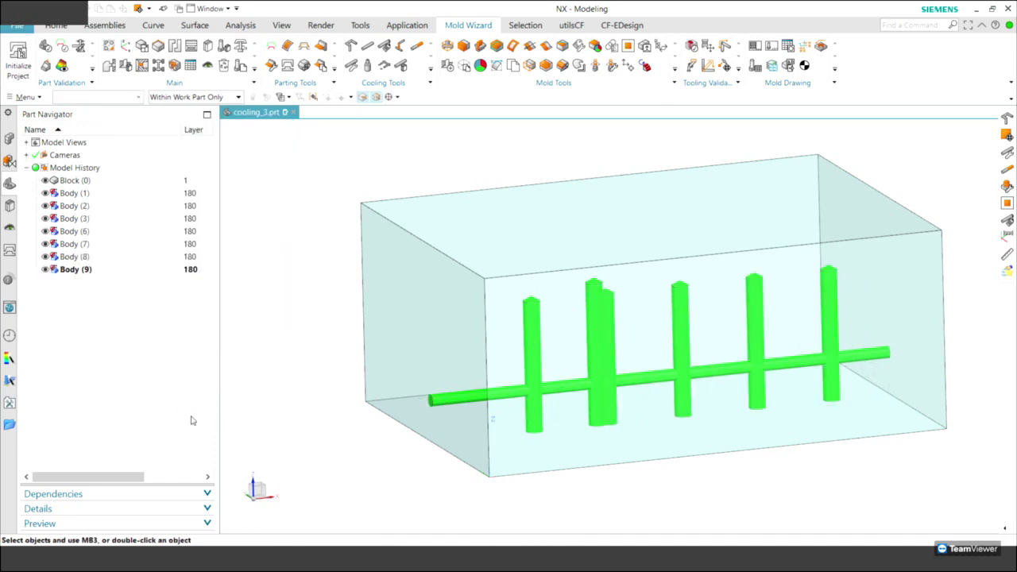
Delete the extra overlapping baffle, Body (3)
left_click(78, 222)
right_click(78, 222)
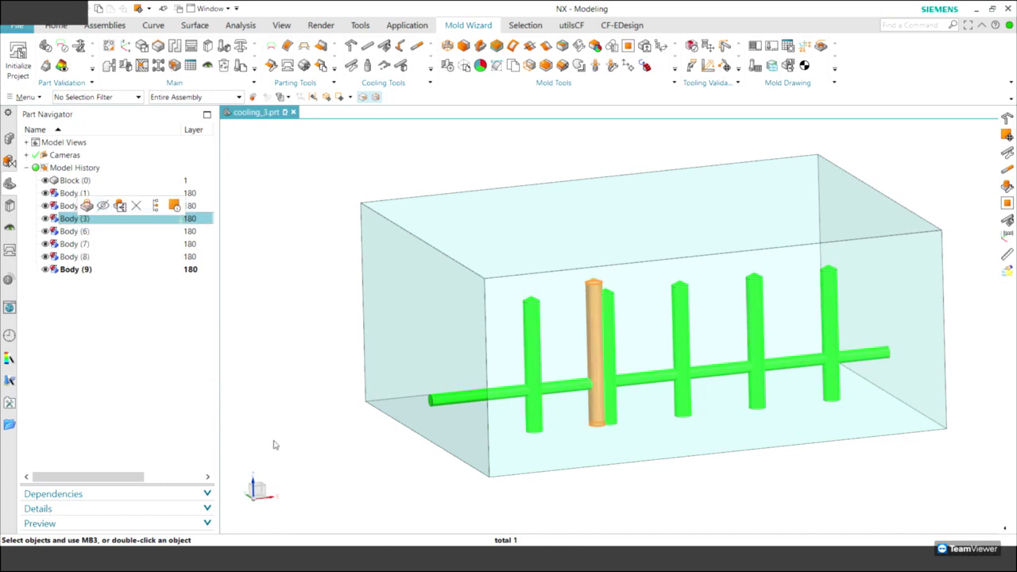
key("Delete")
middle_click_drag(275, 442, 255, 450)
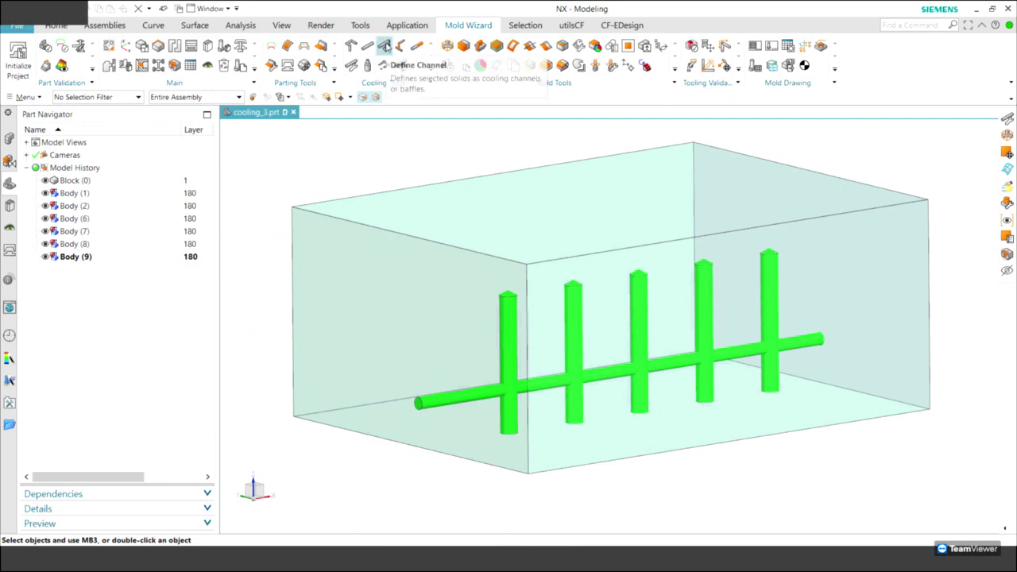
Define the horizontal pipe as a cooling channel, leaving the cooling type as None
left_click(385, 46)
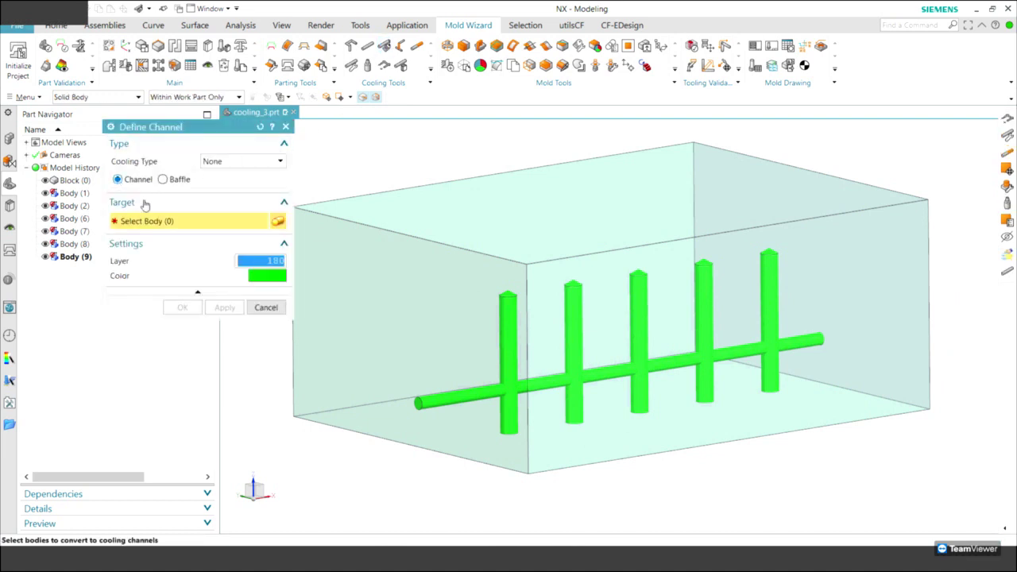
left_click(422, 401)
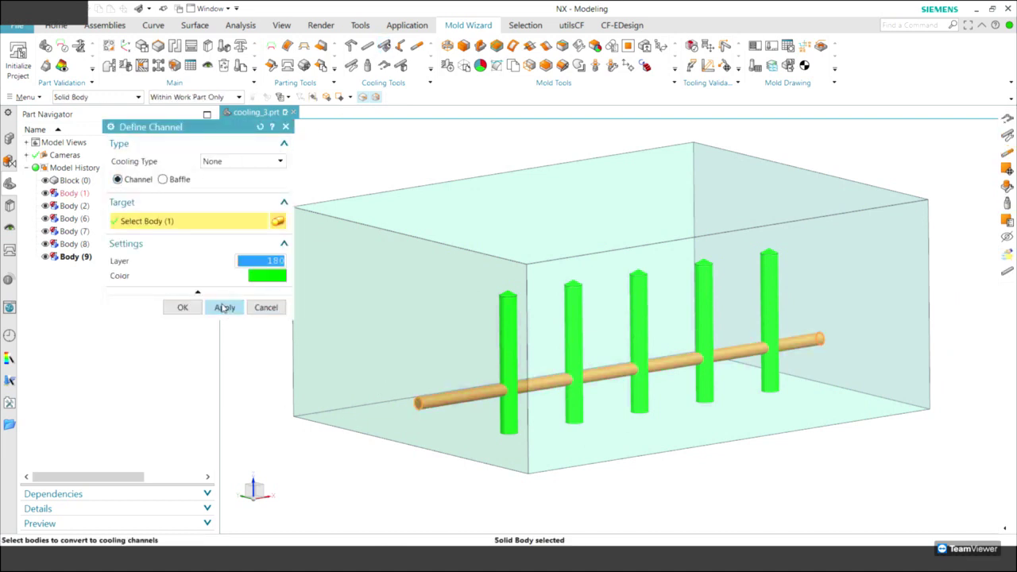
left_click(224, 307)
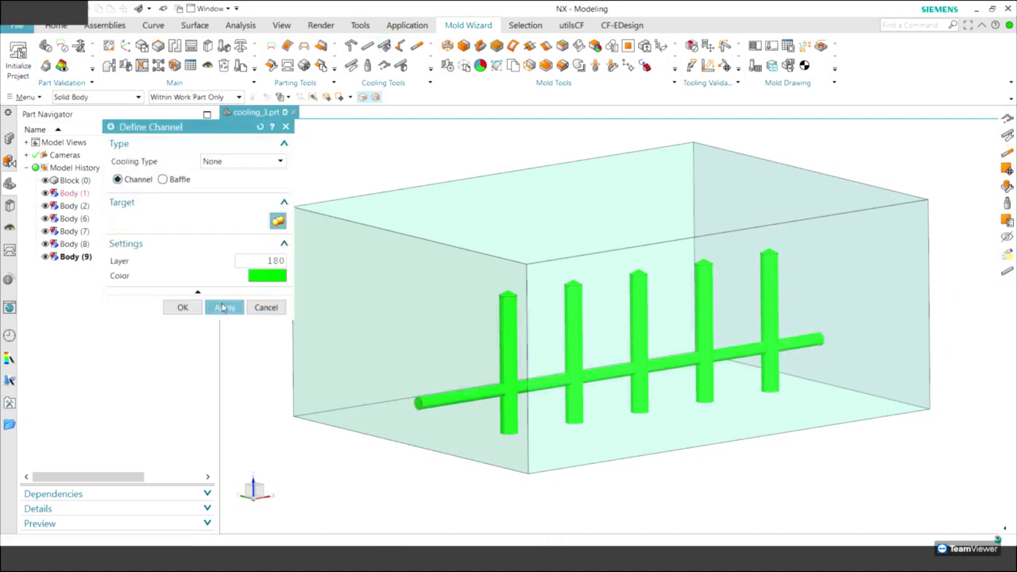
left_click(242, 162)
left_click(209, 170)
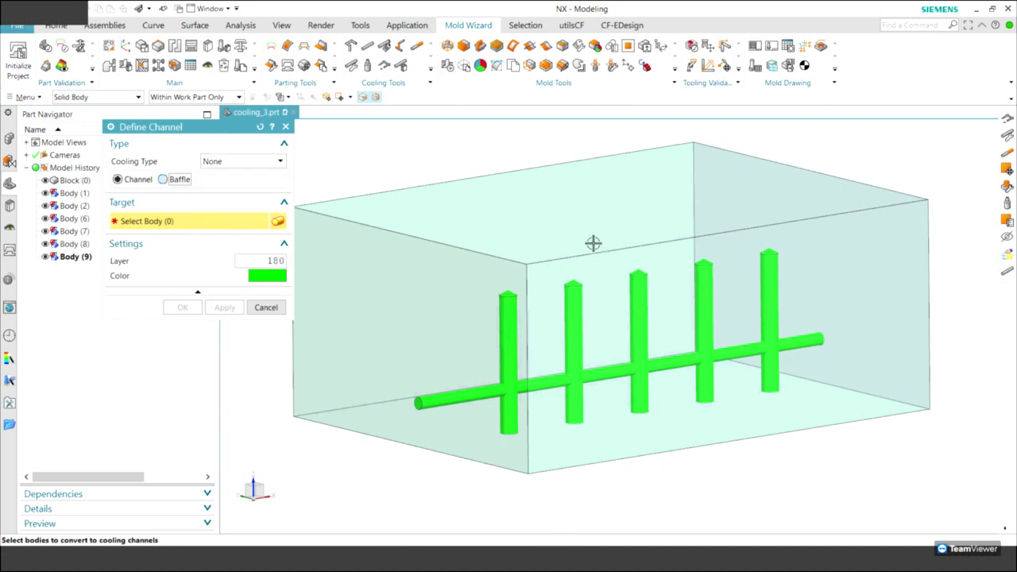
Define the five vertical pipes as cooling baffles
mouse_move(627, 227)
middle_mouse_down()
mouse_move(444, 241)
mouse_move(666, 291)
middle_mouse_up()
left_click_drag(438, 239, 826, 317)
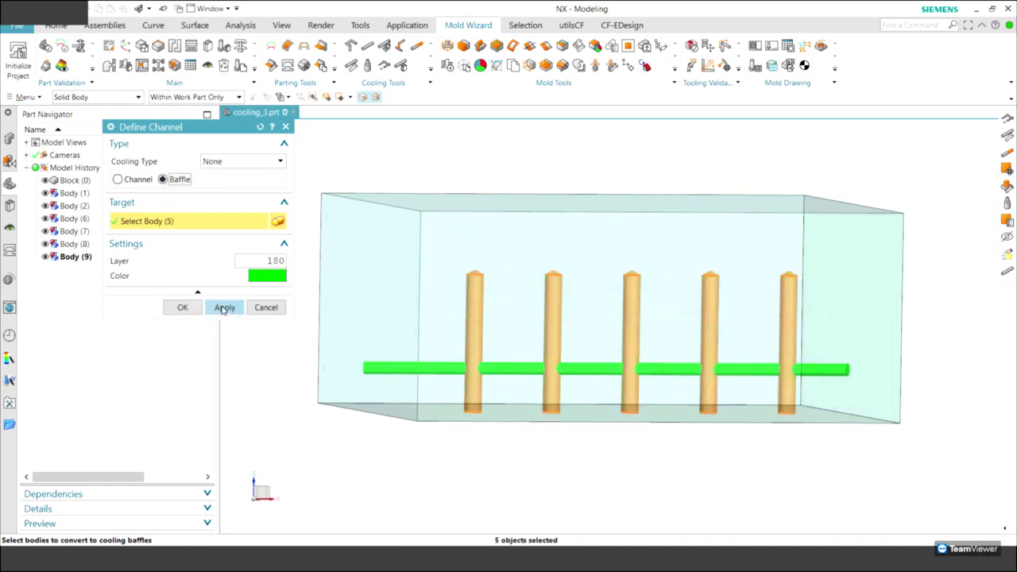
left_click(224, 308)
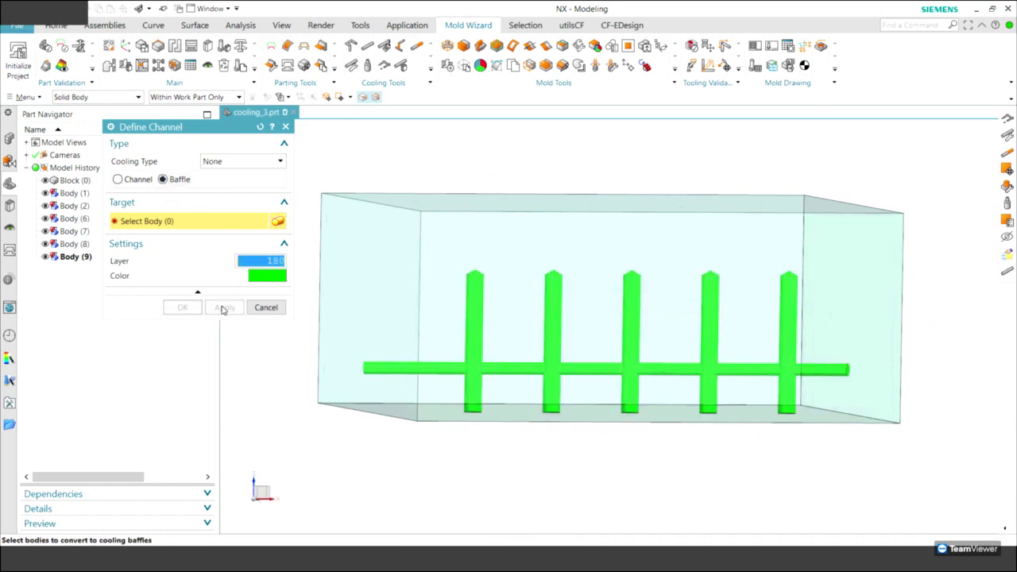
left_click(266, 307)
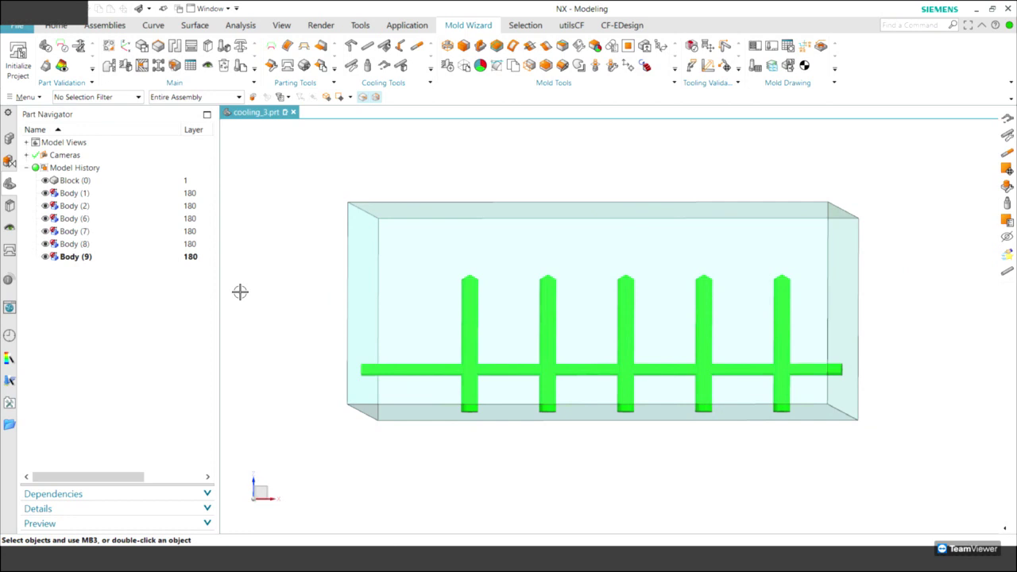
middle_click_drag(241, 291, 309, 404)
mouse_move(322, 299)
middle_mouse_down()
mouse_move(344, 315)
mouse_move(371, 304)
mouse_move(351, 312)
mouse_move(331, 293)
middle_mouse_up()
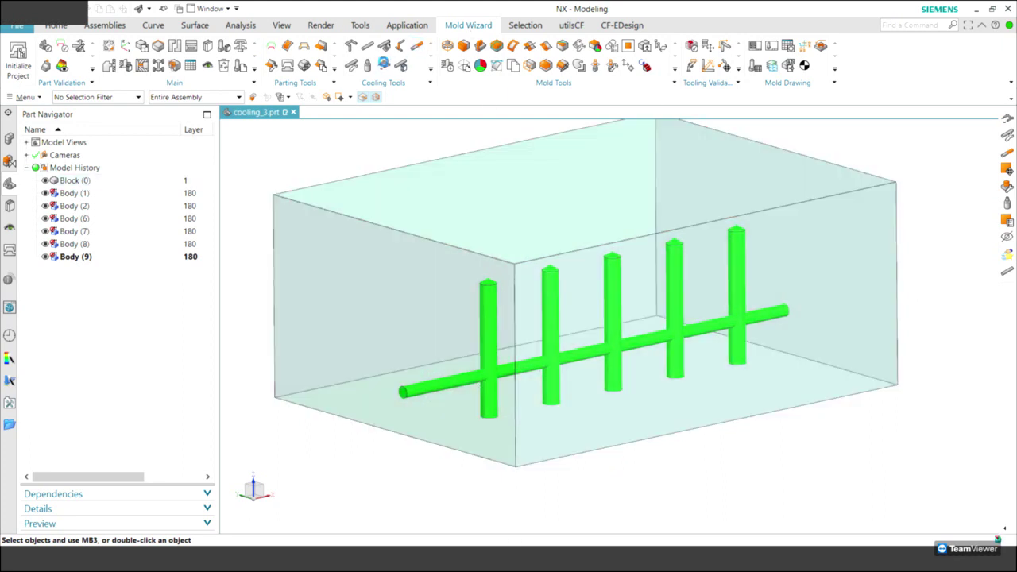
Build Circuit1 with the horizontal channel as inlet and BAFFLE as the fitting type
left_click(383, 64)
left_click(404, 390)
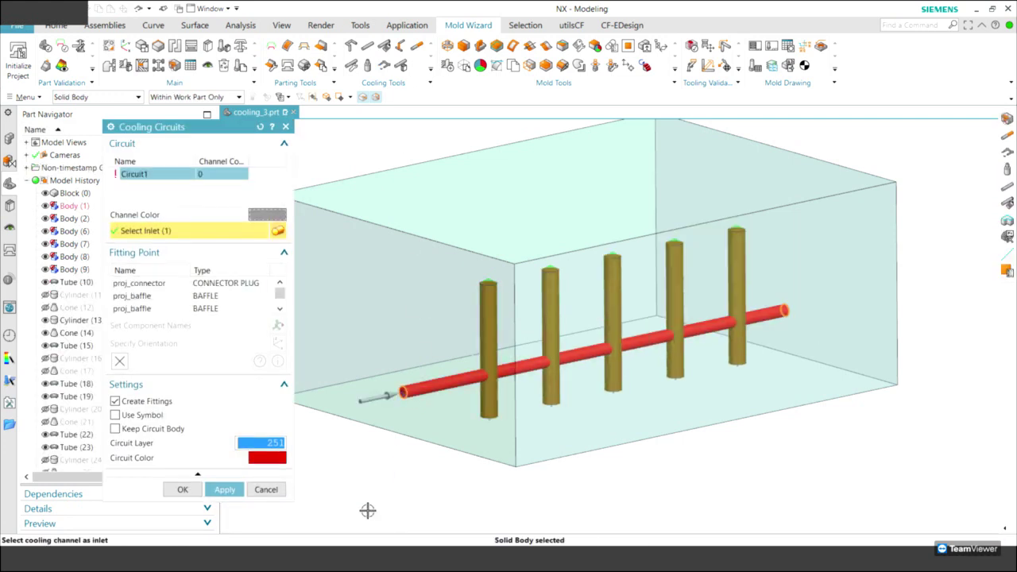
left_click(230, 299)
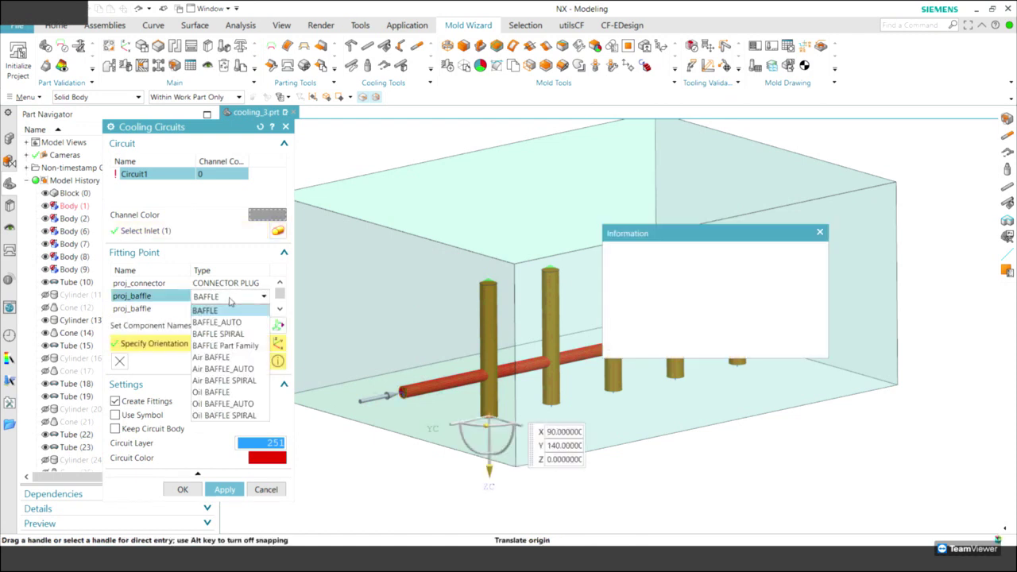
left_click(233, 299)
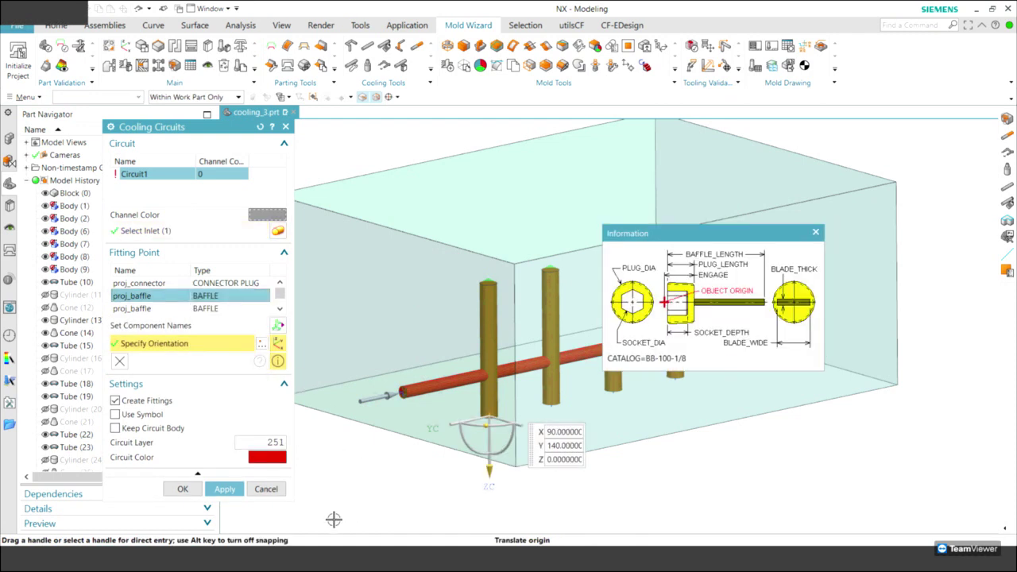
left_click(225, 490)
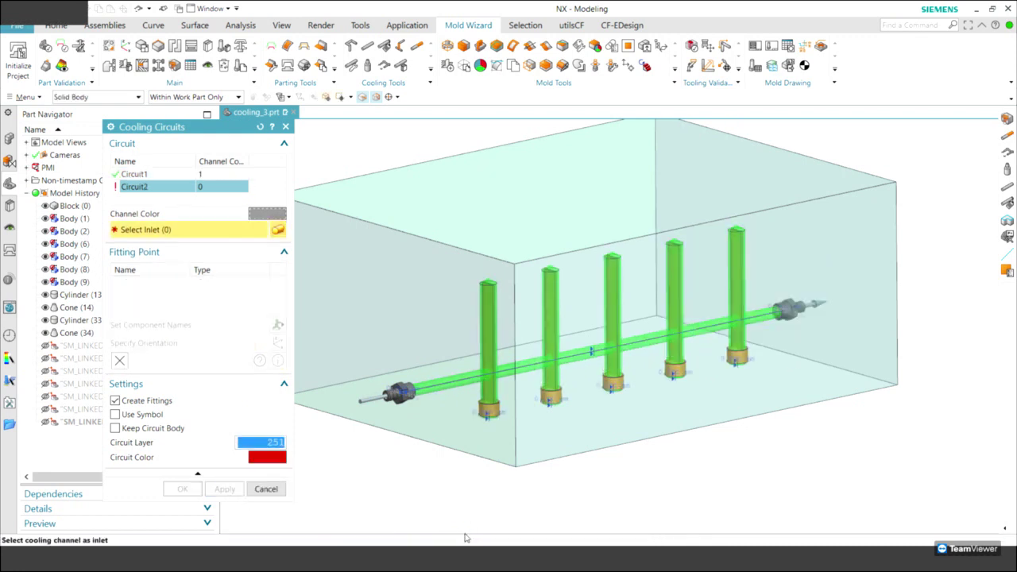
left_click(266, 489)
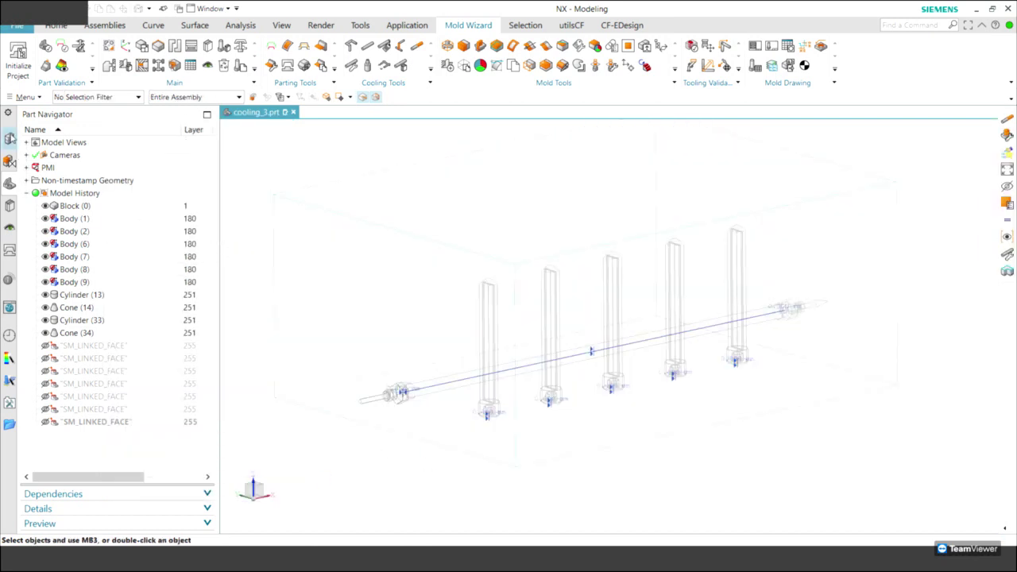
left_click(10, 138)
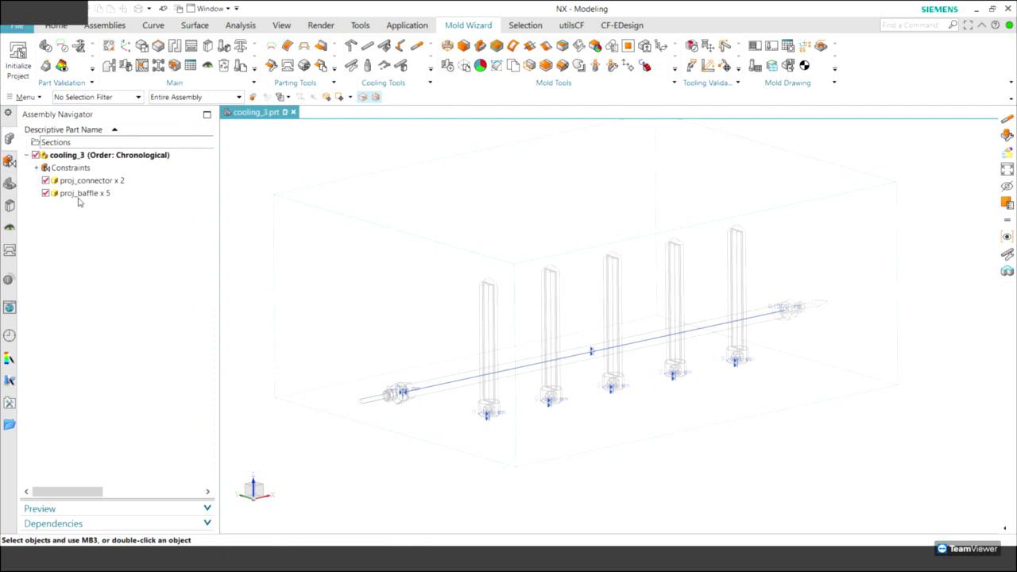
left_click(77, 194)
right_click(78, 194)
left_click(101, 199)
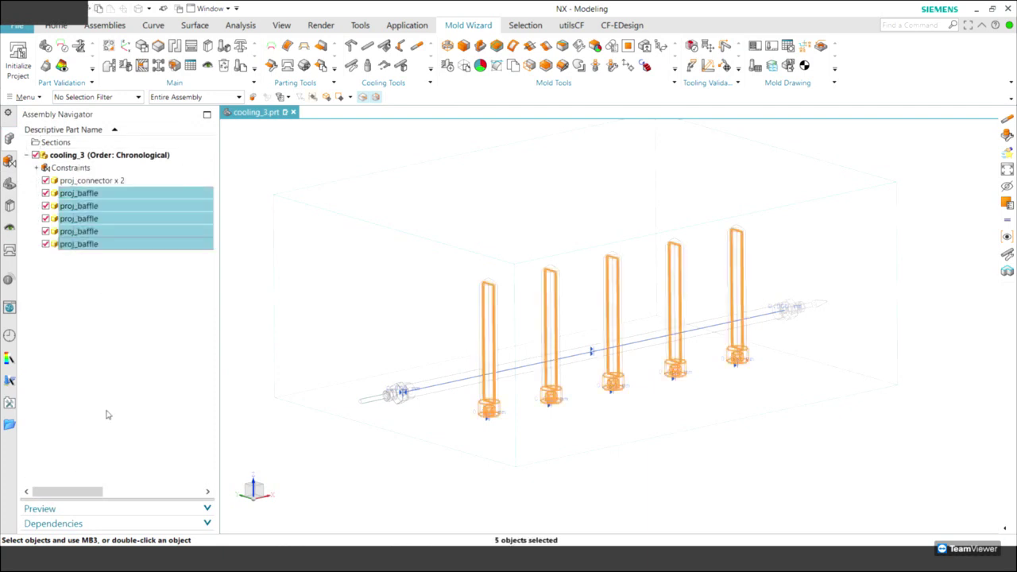
left_click(83, 243)
right_click(87, 244)
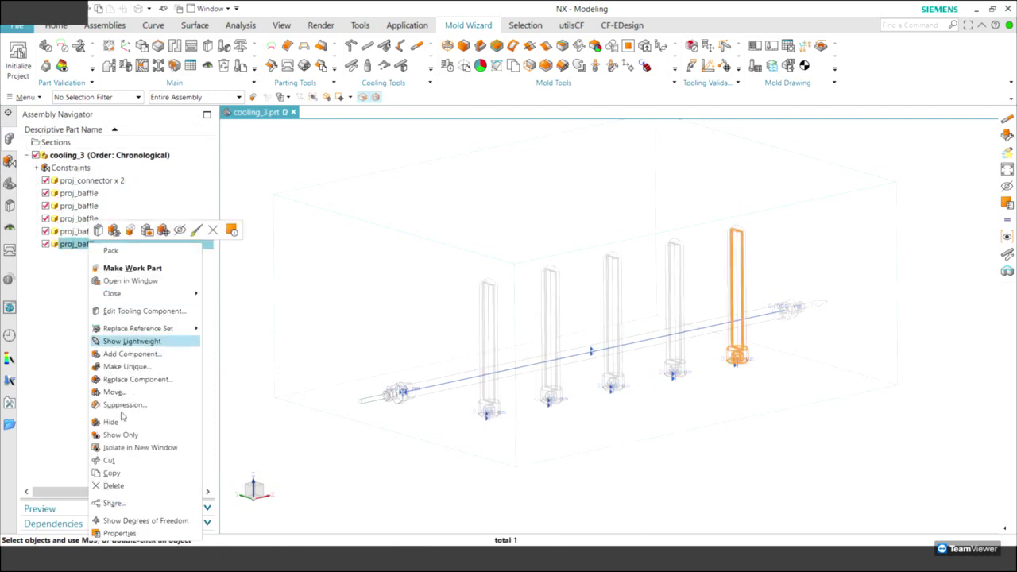
left_click(125, 392)
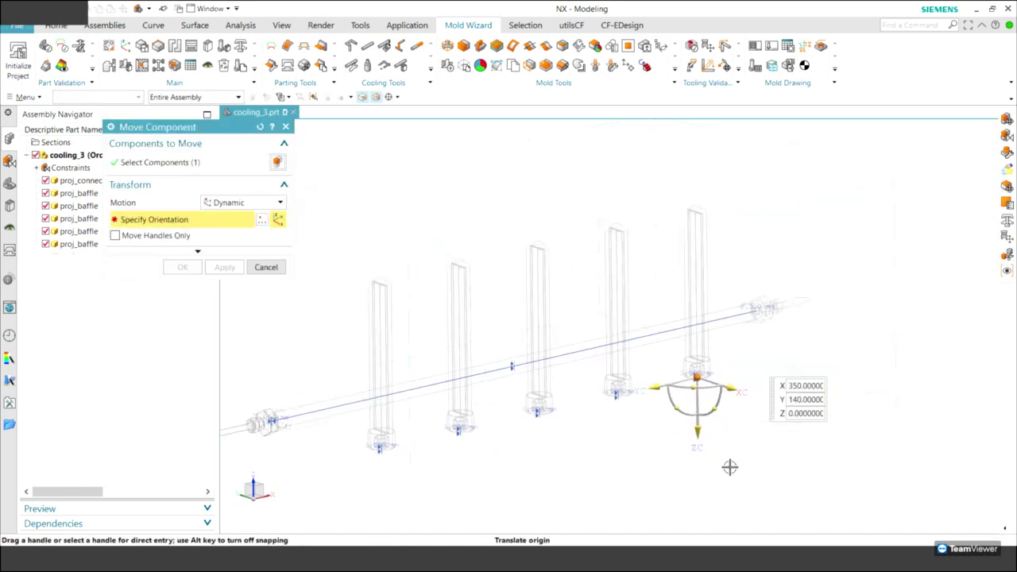
scroll(728, 465, "up", 4)
scroll(650, 384, "up", 1)
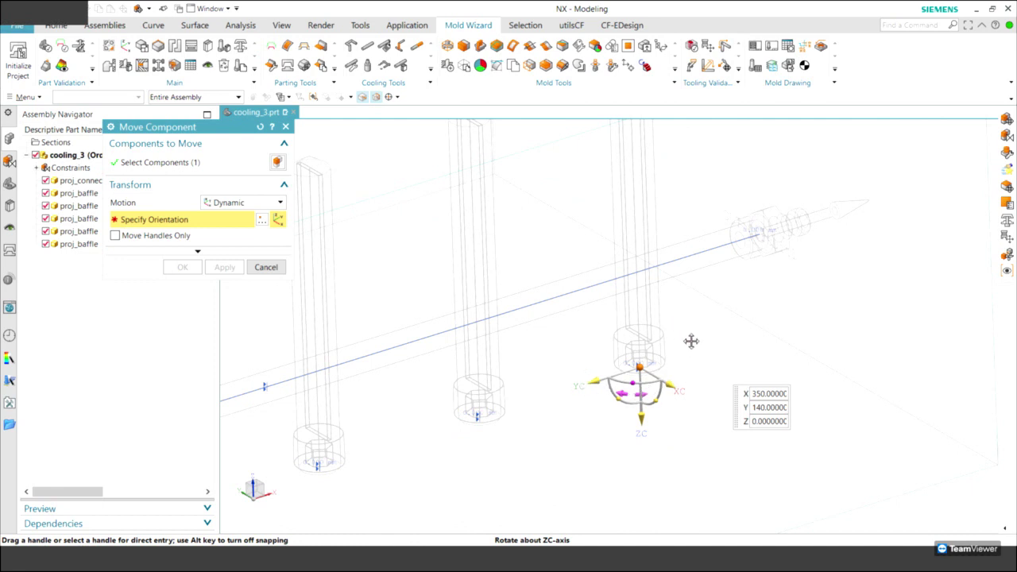
left_click_drag(599, 411, 607, 418)
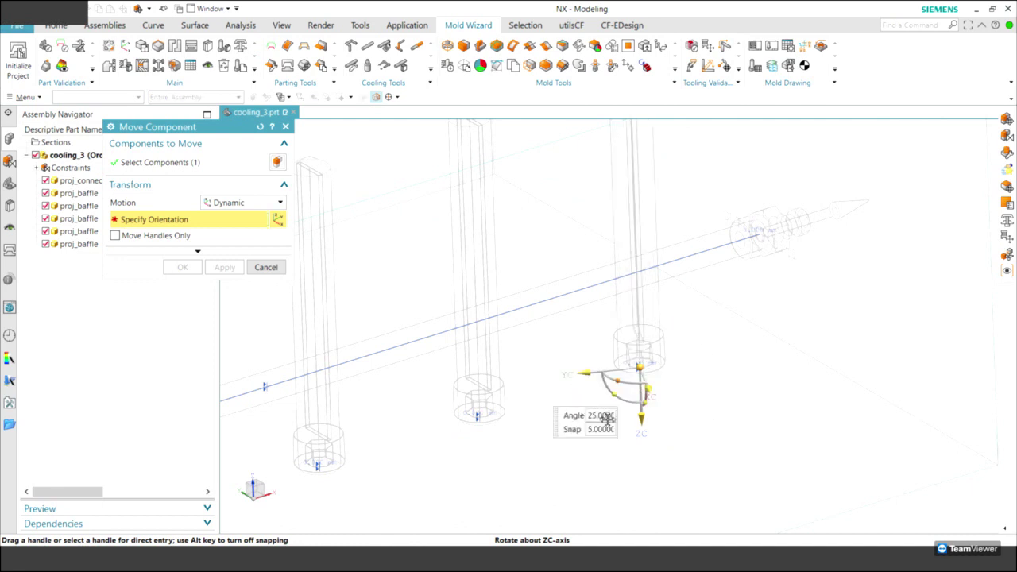
left_click(267, 269)
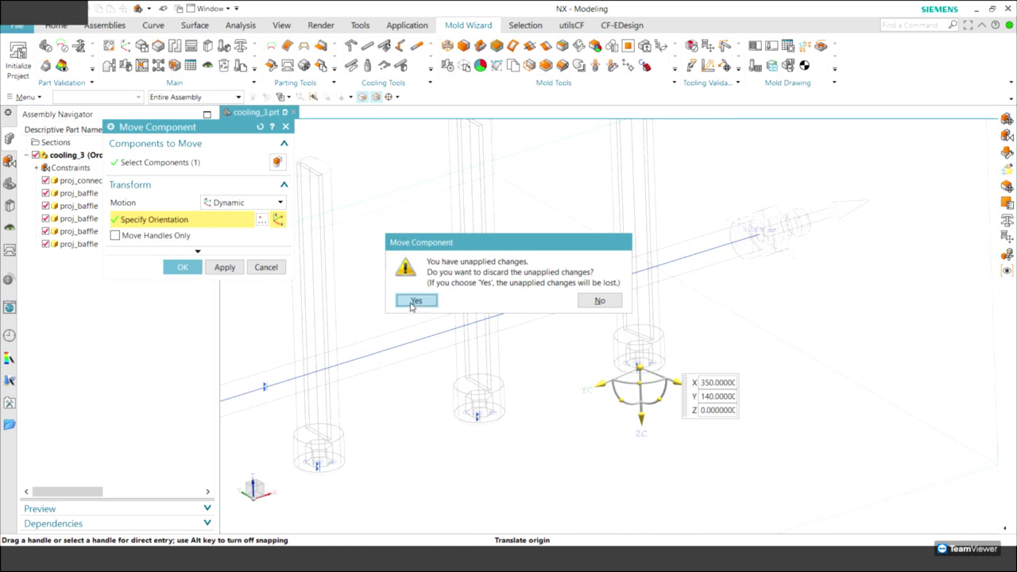
left_click(415, 302)
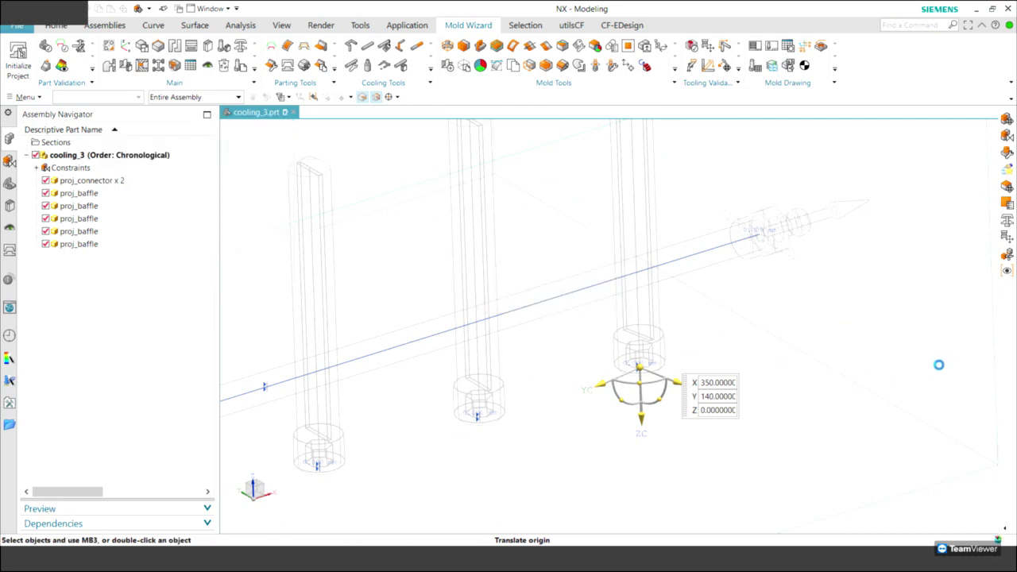
middle_click_drag(933, 361, 854, 351)
scroll(406, 323, "up", 1)
scroll(357, 315, "up", 2)
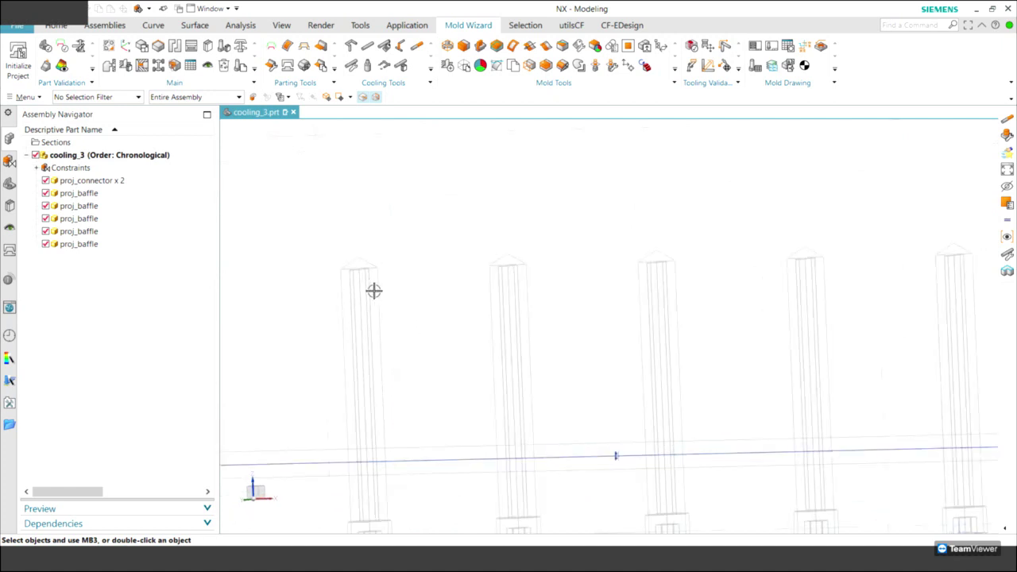
scroll(707, 278, "down", 2)
scroll(705, 278, "up", 3)
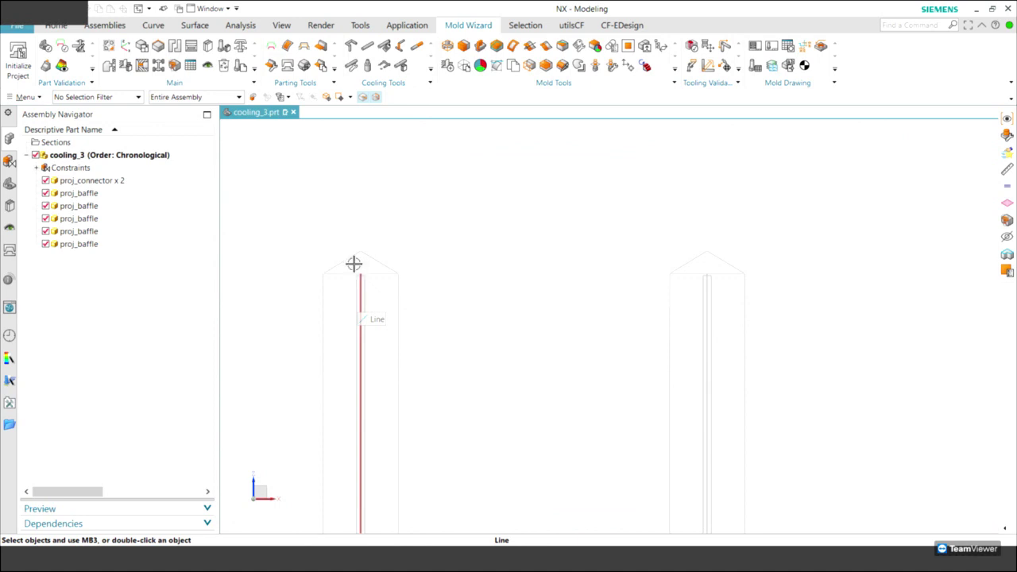
scroll(506, 229, "down", 3)
mouse_move(506, 229)
middle_mouse_down()
mouse_move(485, 208)
mouse_move(703, 505)
middle_mouse_up()
Adjust a baffle's Baffle Component Length so it stops 20 mm from the mold block body
left_click(350, 67)
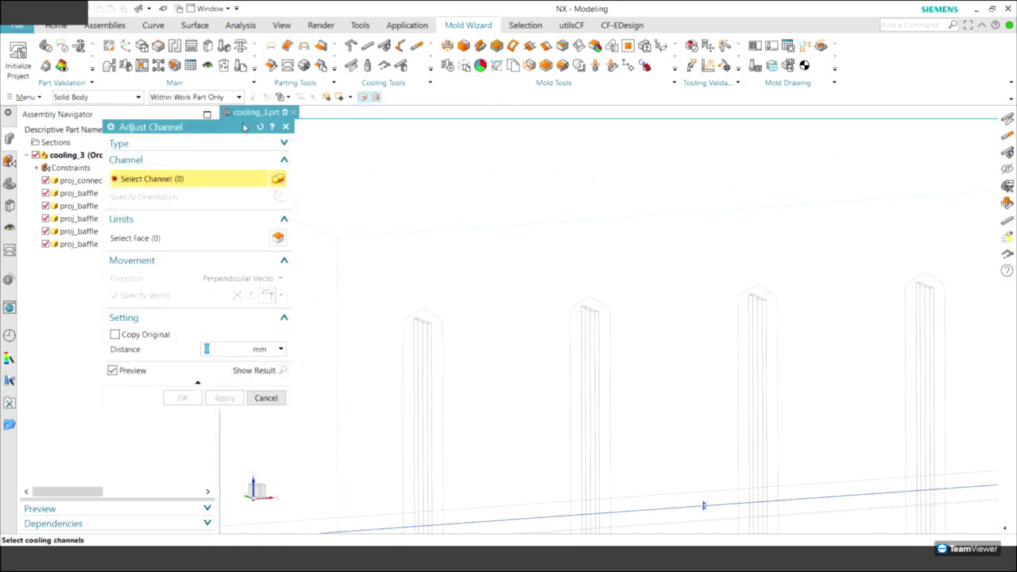
left_click(284, 144)
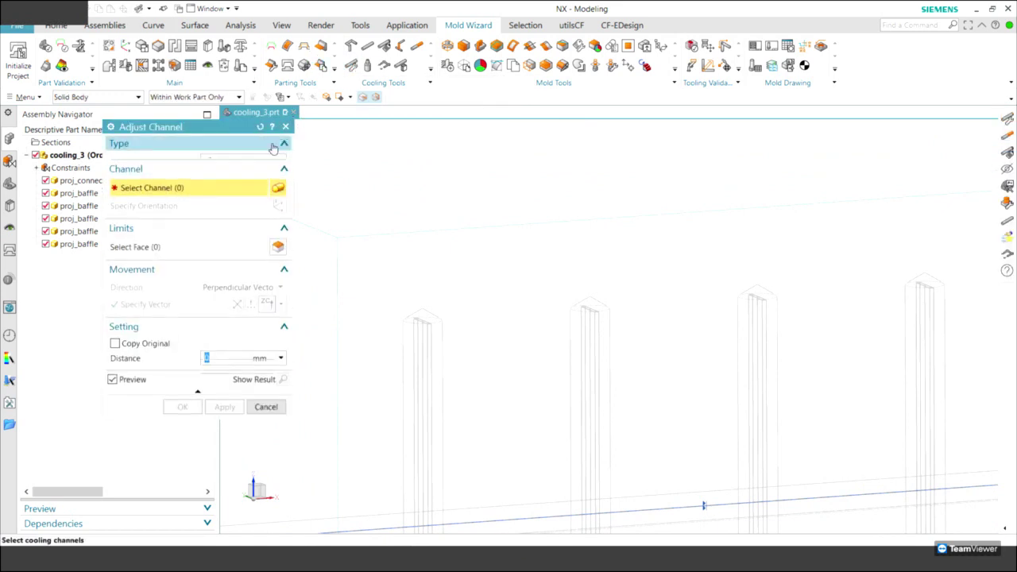
left_click(246, 160)
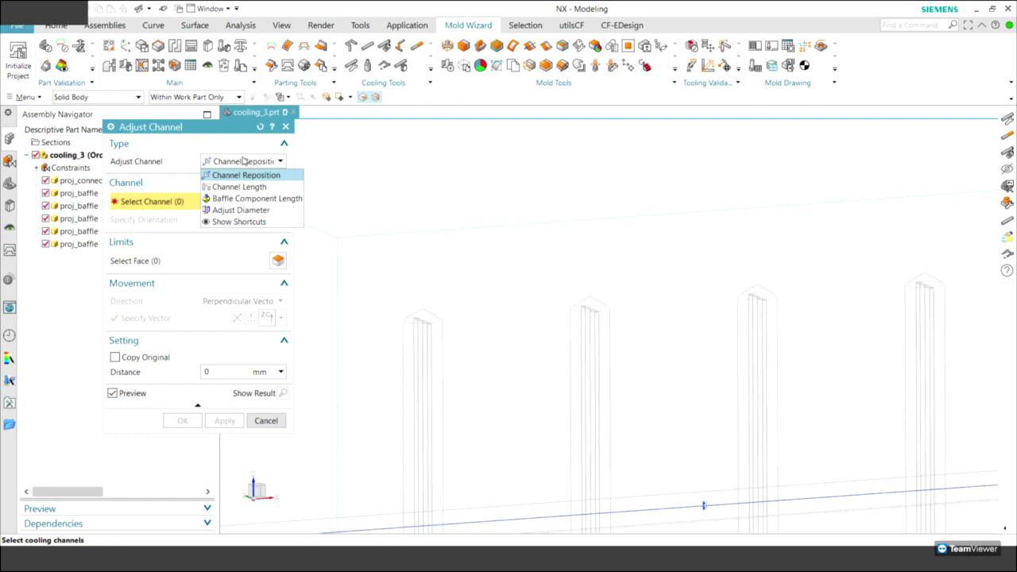
left_click(244, 200)
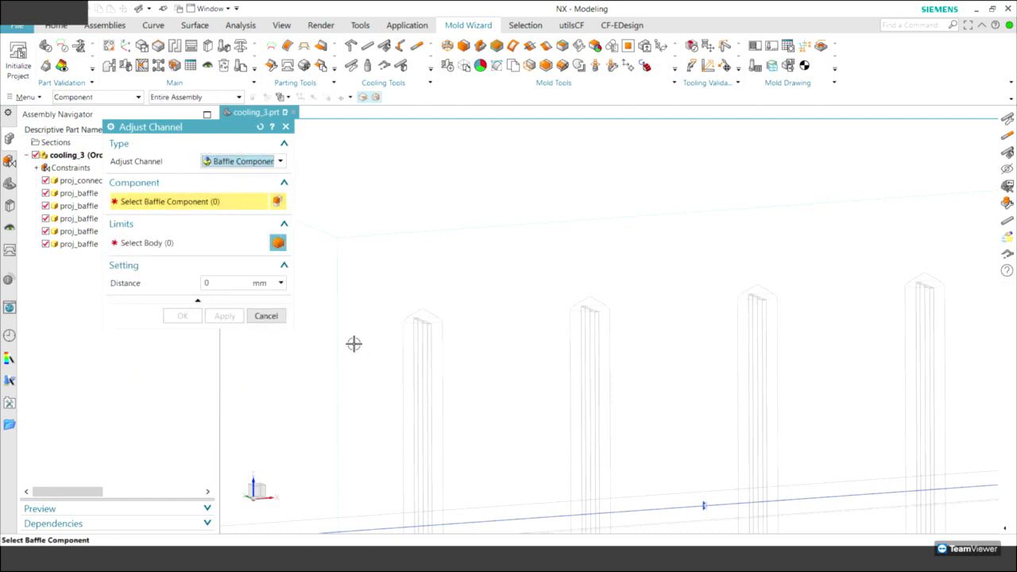
left_click(422, 332)
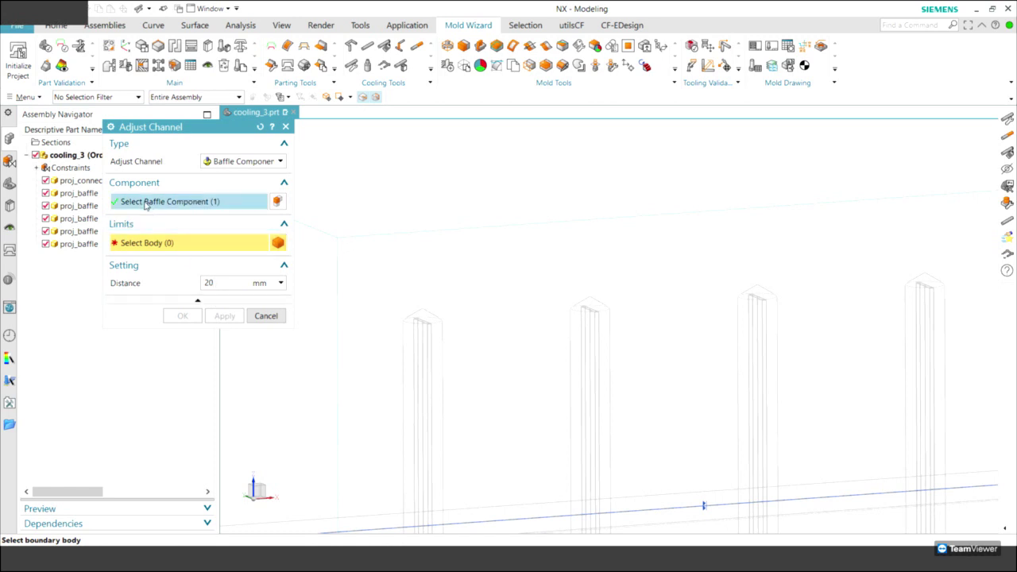
left_click(352, 304)
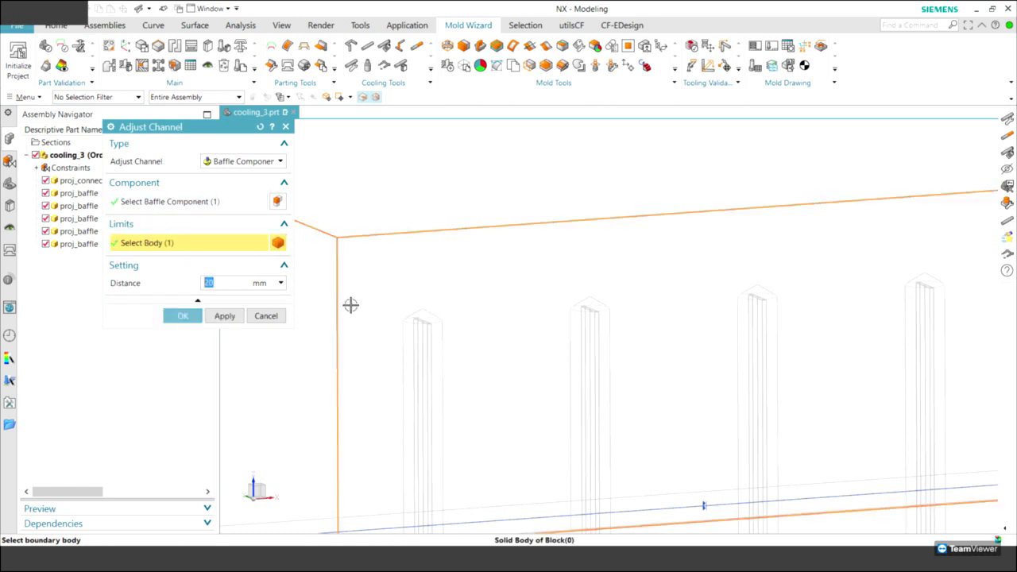
left_click(223, 317)
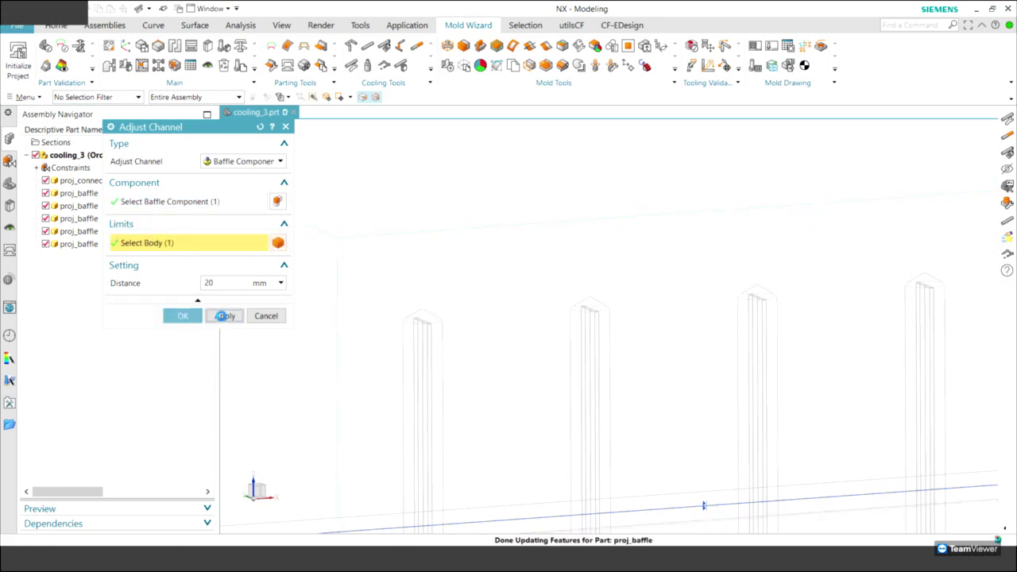
key("Escape")
key("ctrl+f")
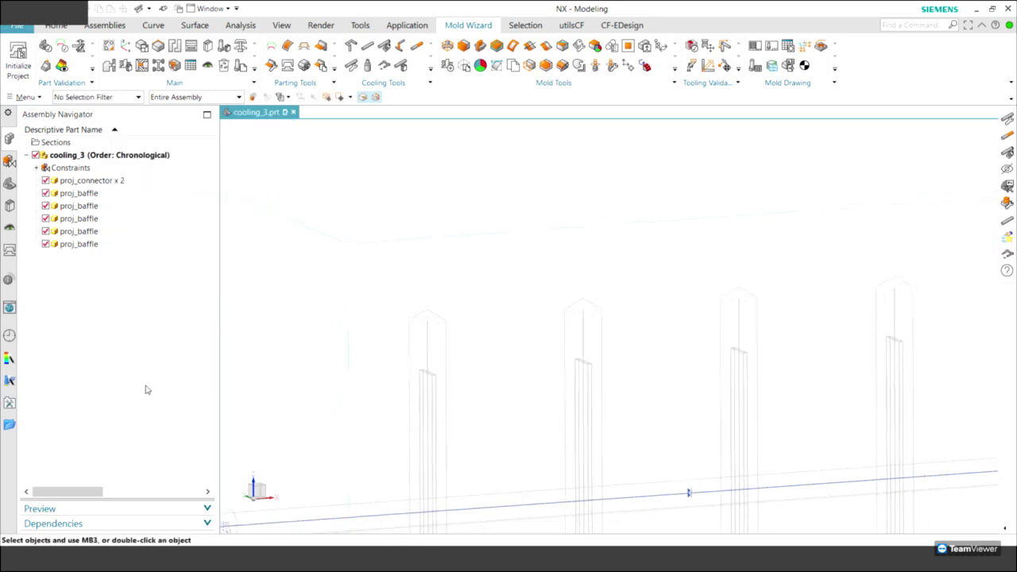
middle_click_drag(389, 472, 492, 294)
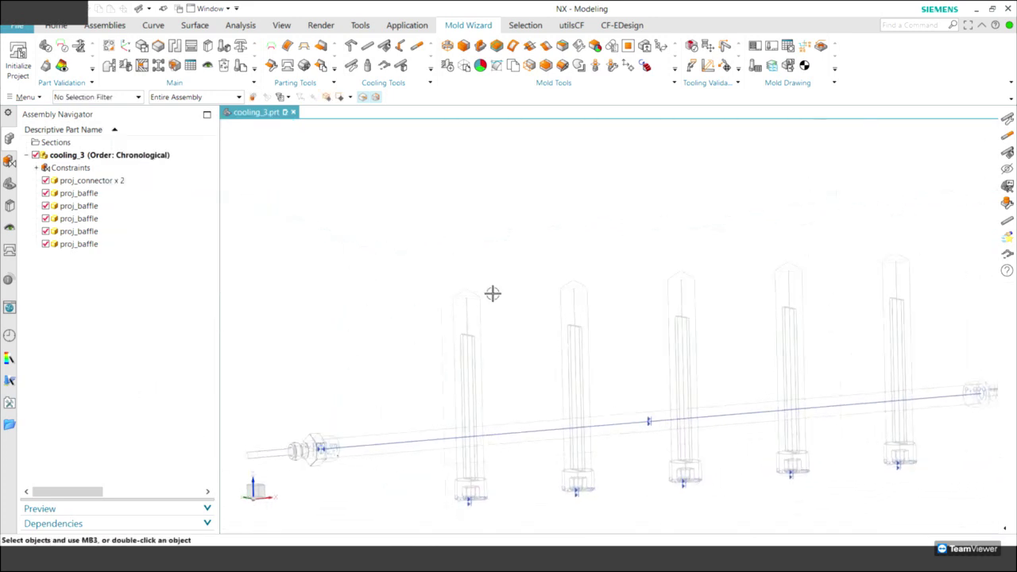
left_click(240, 25)
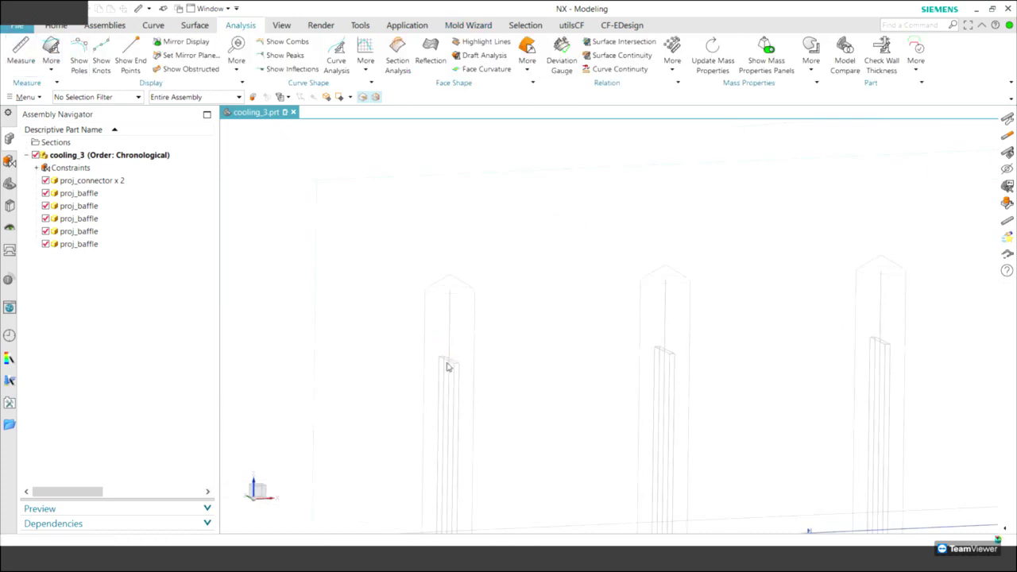
scroll(447, 358, "up", 3)
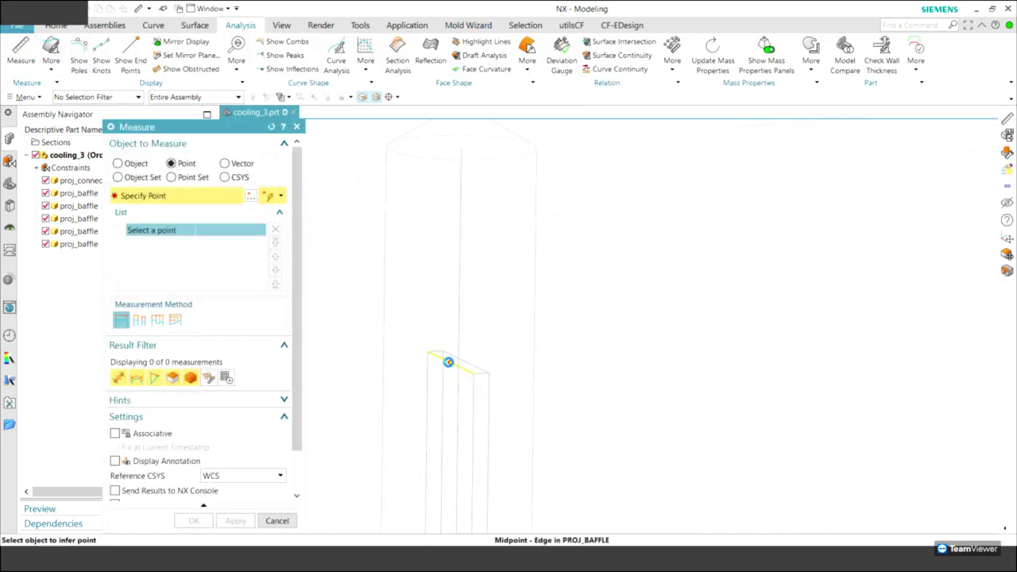
left_click(449, 362)
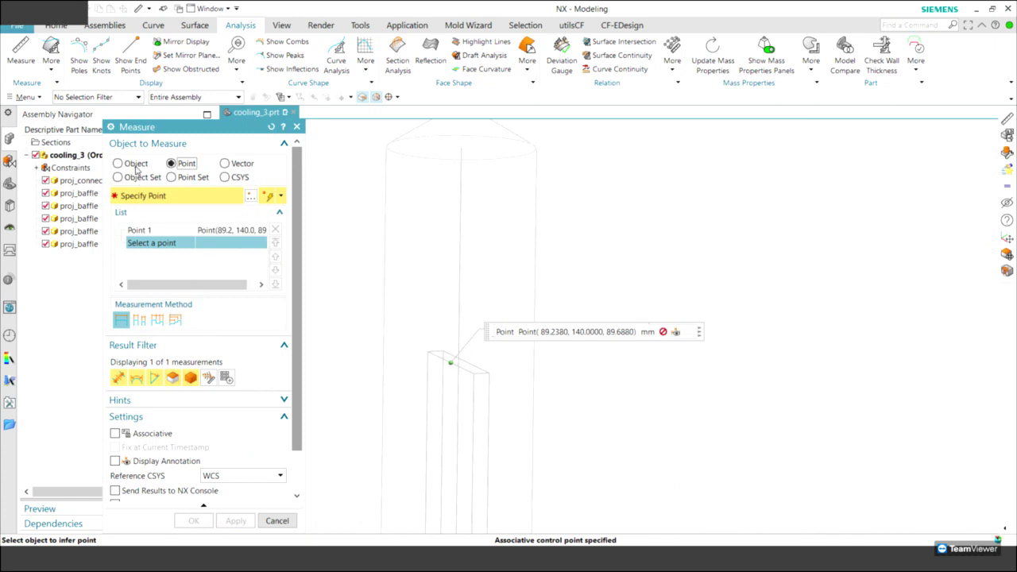
left_click(485, 151)
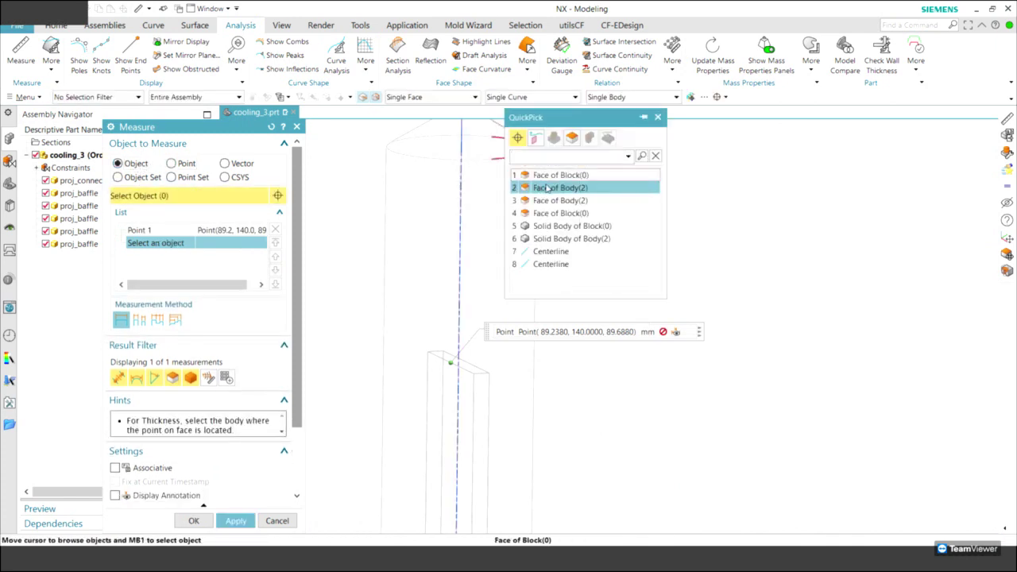
left_click(547, 191)
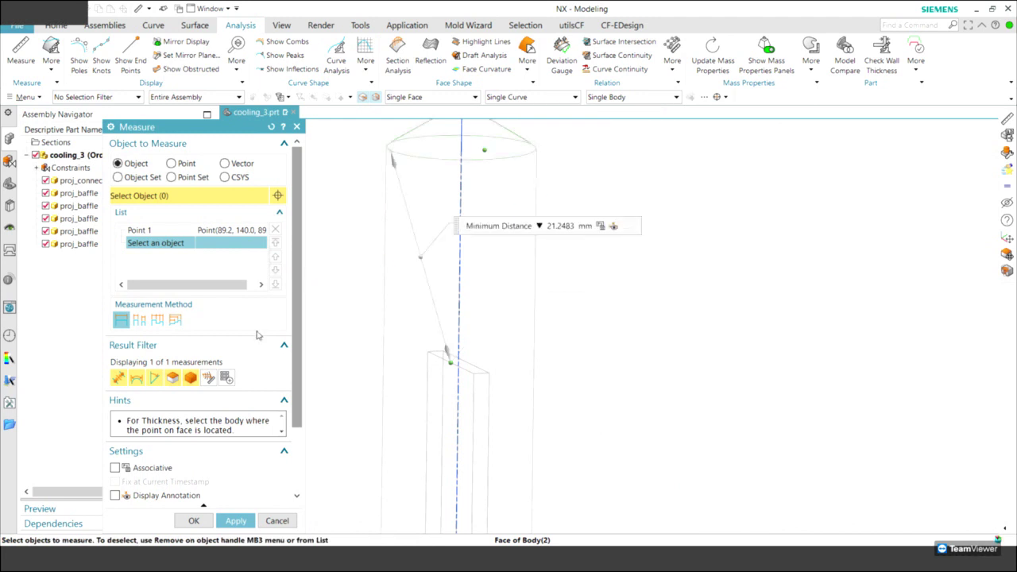
left_click(224, 164)
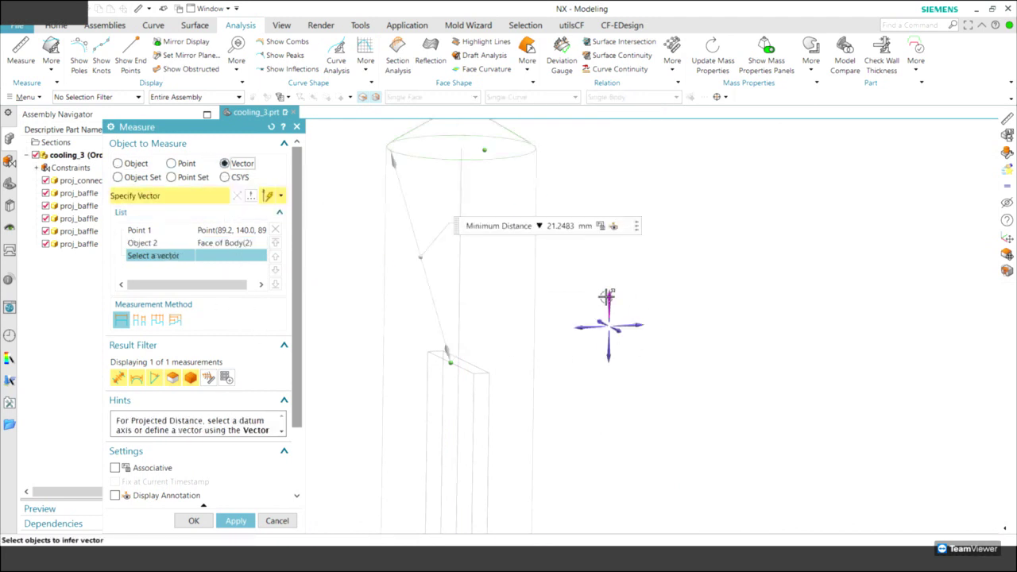
left_click(657, 310)
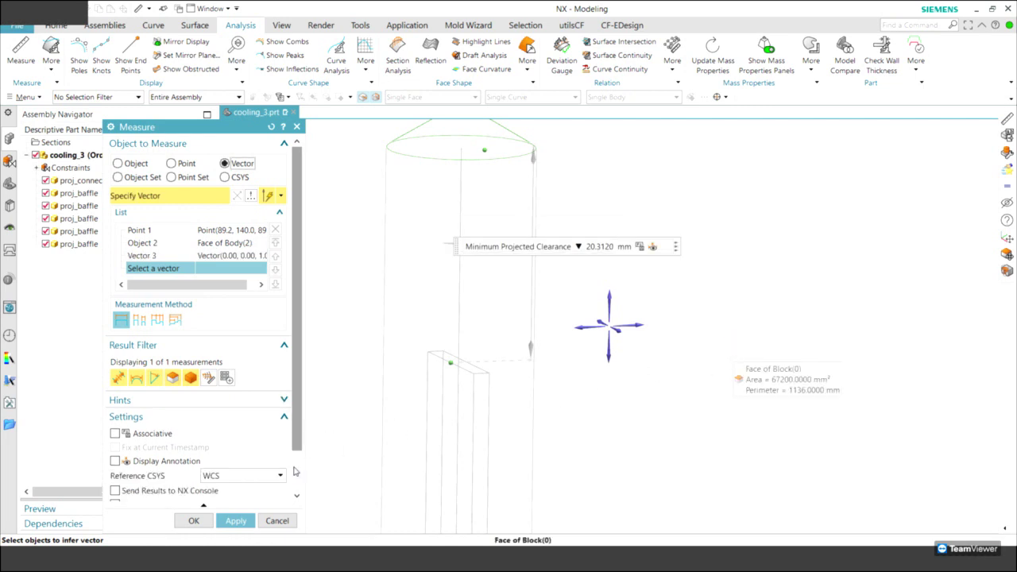
left_click(277, 521)
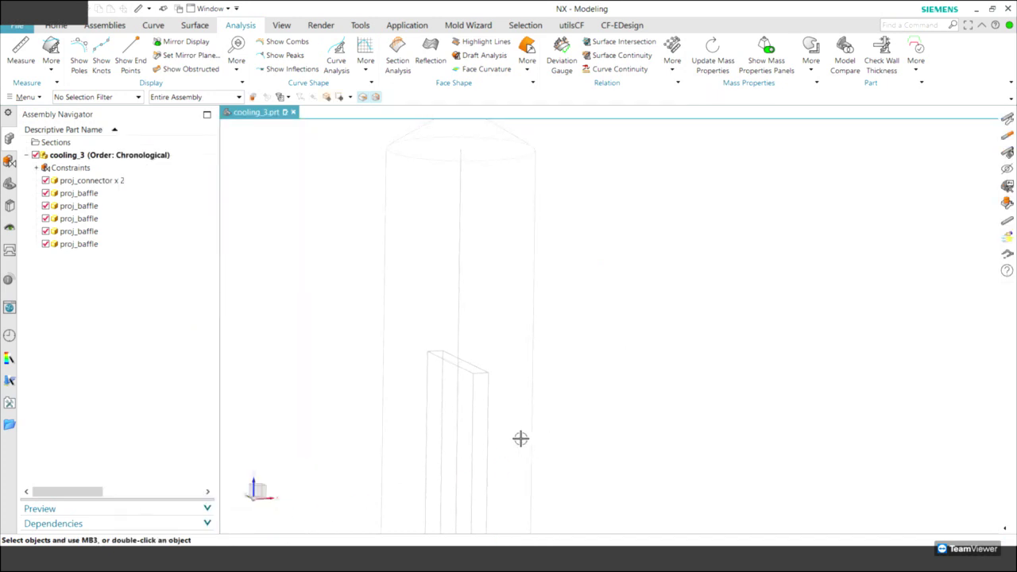
Start a Channel-type direct channel at the block corner, raised to height 52
key("ctrl+f")
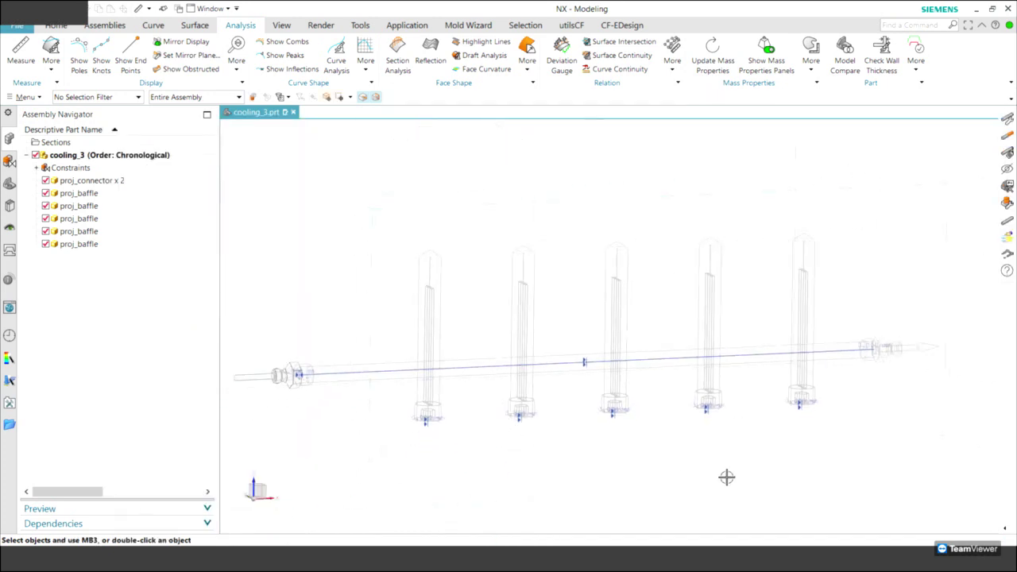
key("Home")
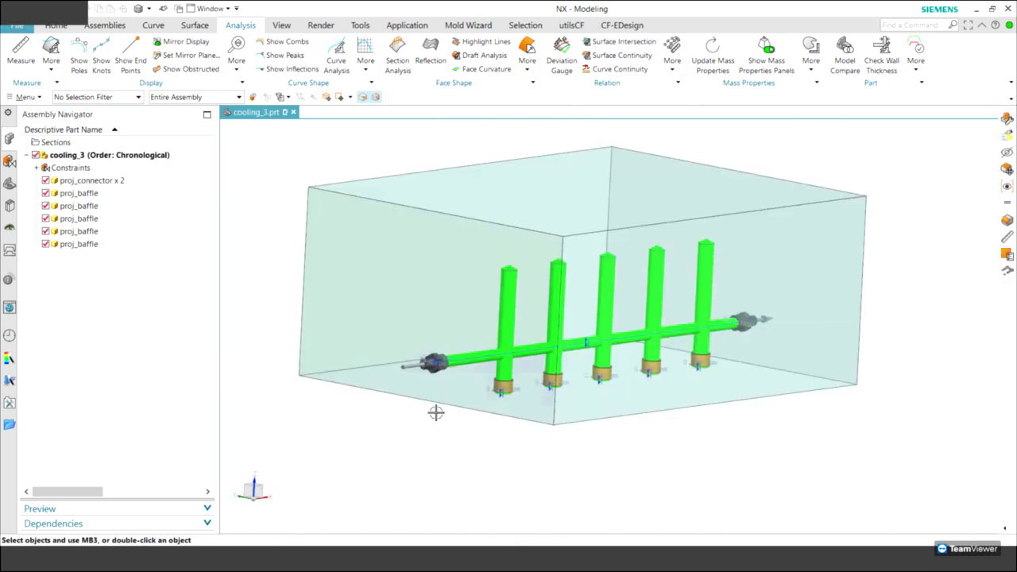
key("End")
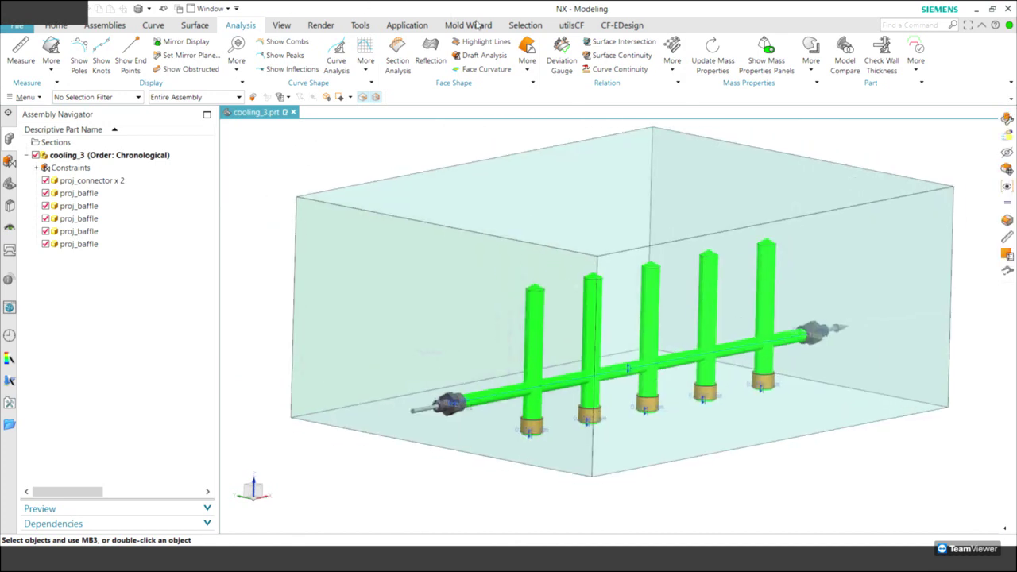
left_click(470, 26)
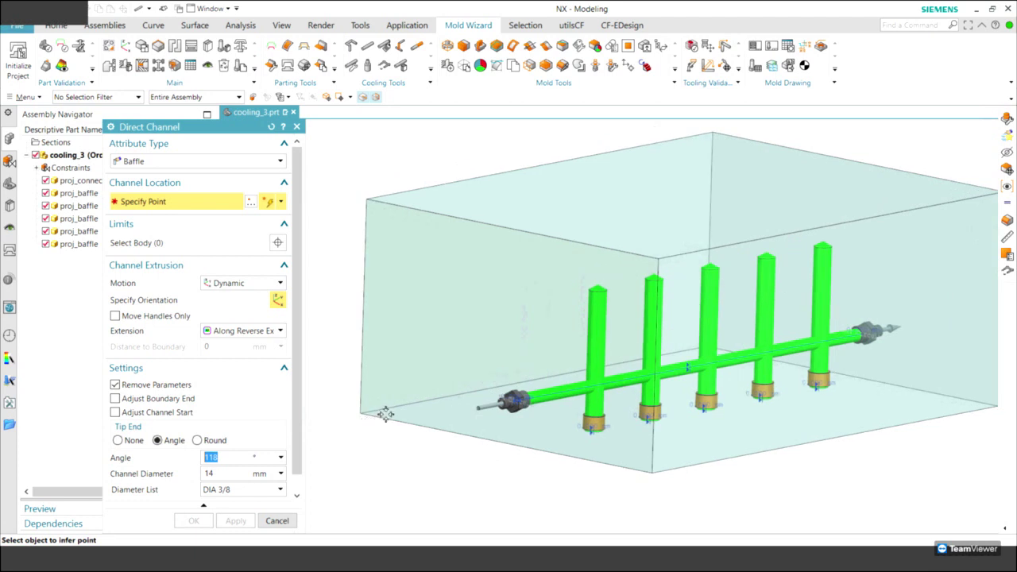
left_click(143, 162)
left_click(135, 179)
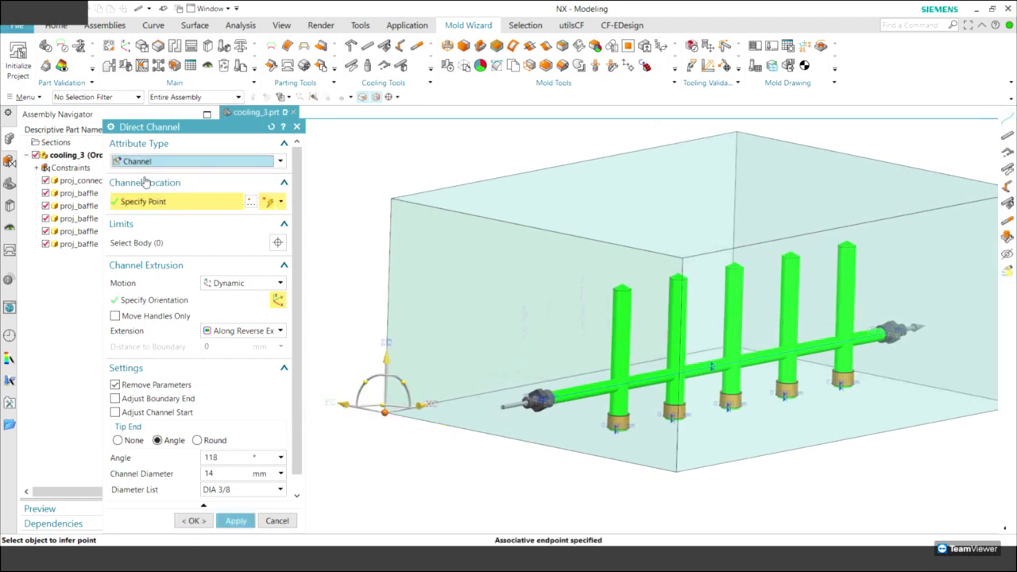
left_click(115, 316)
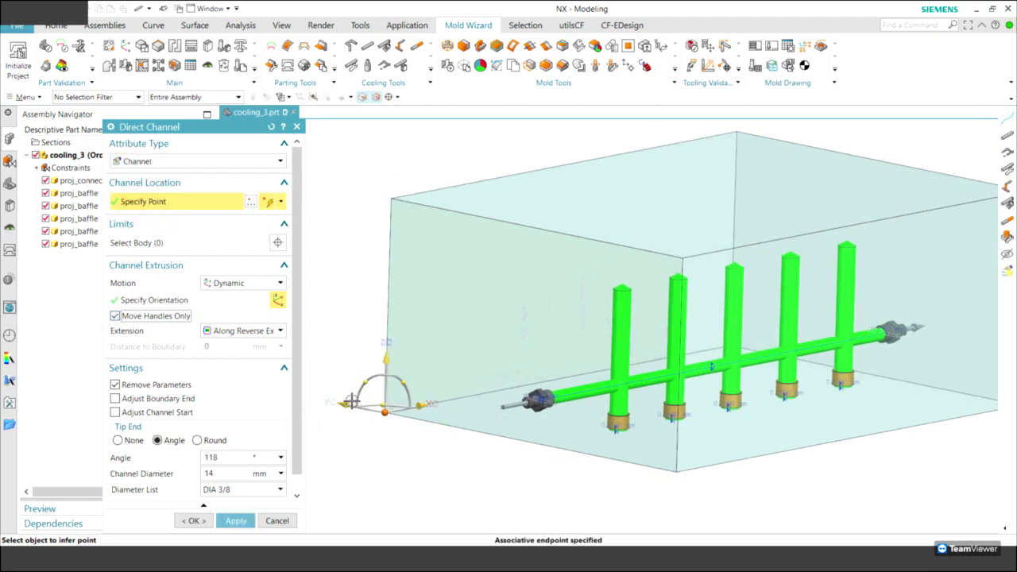
left_click_drag(385, 361, 429, 304)
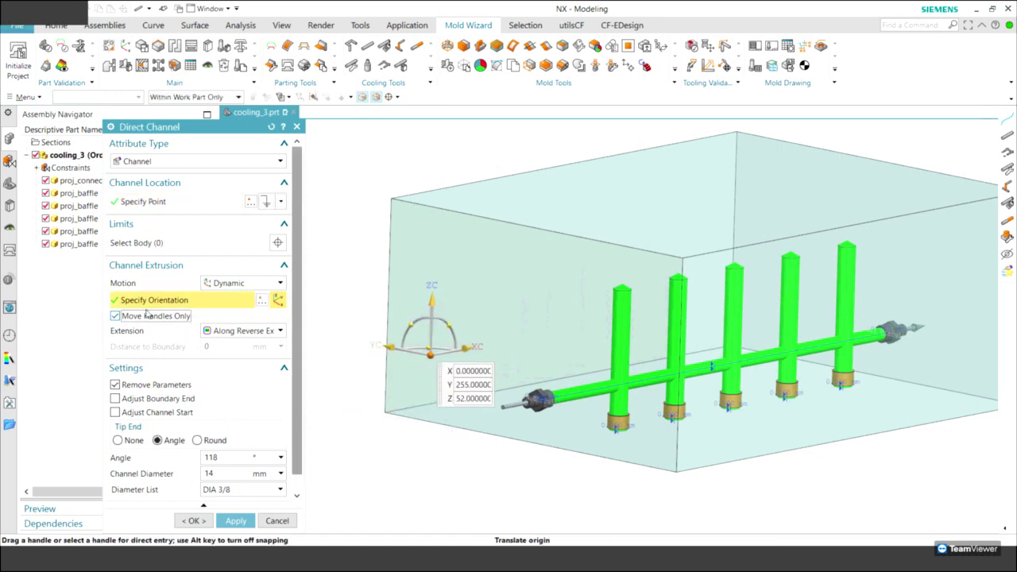
Run the 14 mm channel preview along XC across the block, with extension set to None
middle_click_drag(373, 341, 463, 340)
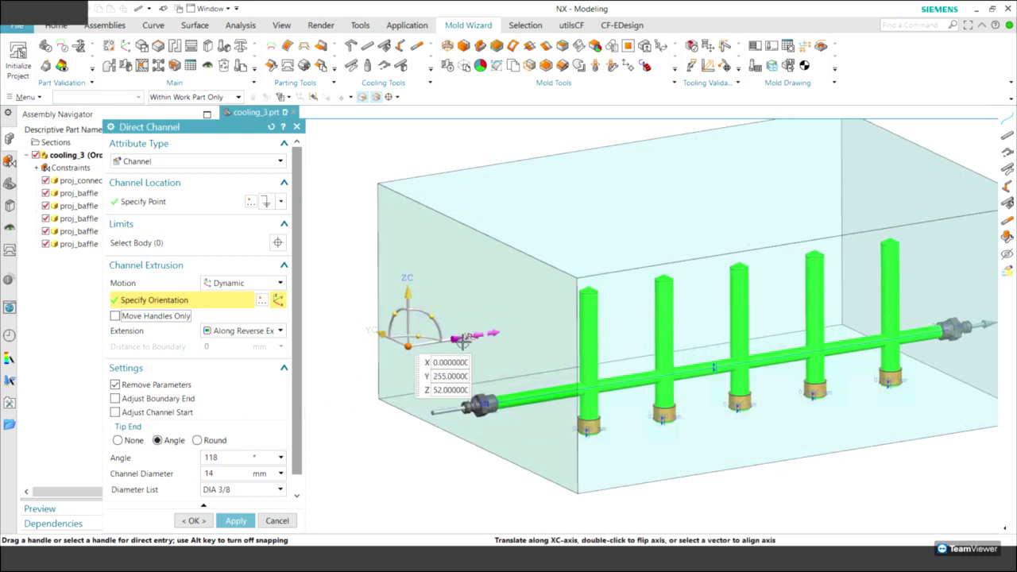
left_click(256, 331)
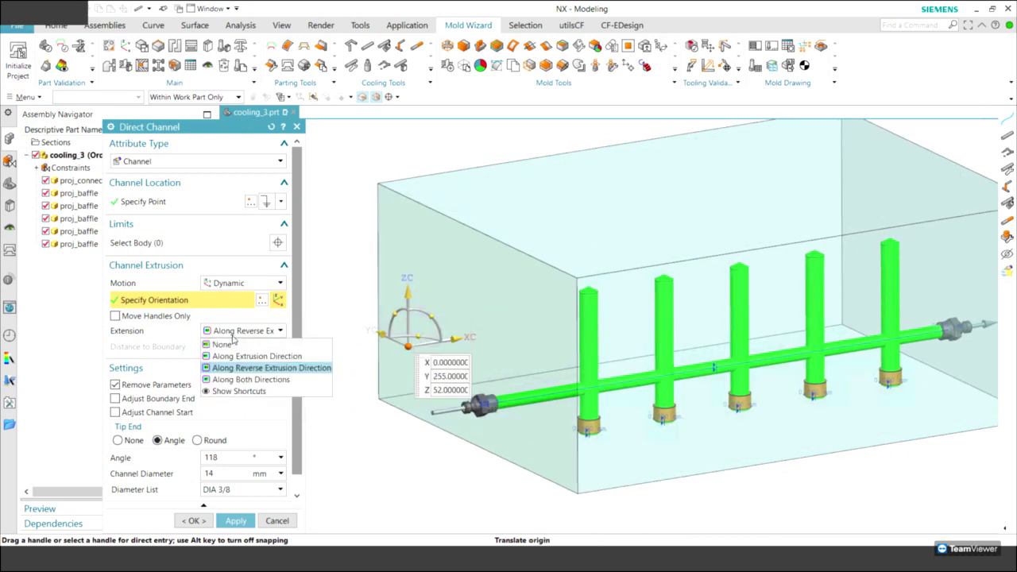
left_click(238, 357)
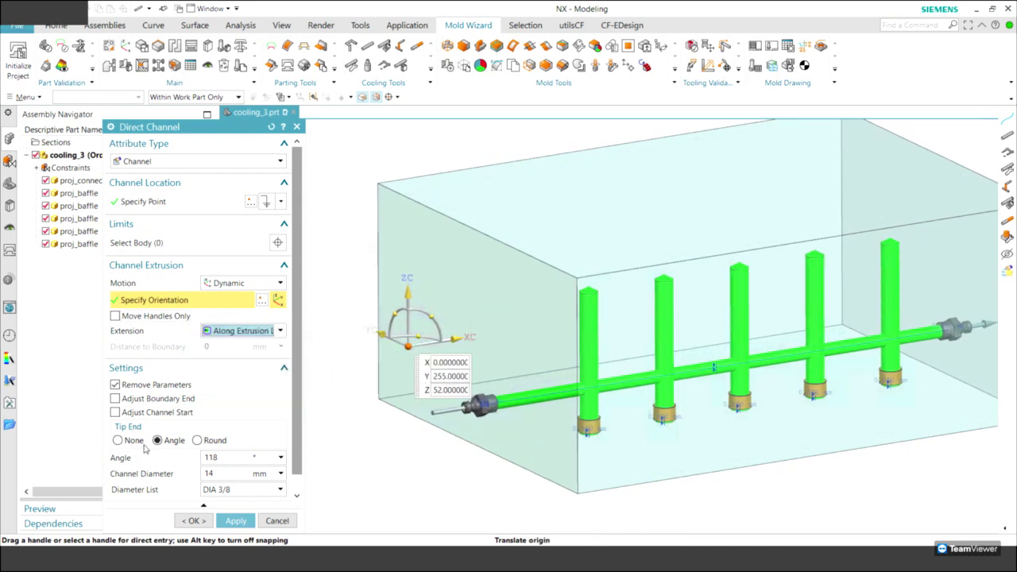
left_click_drag(472, 331, 556, 324)
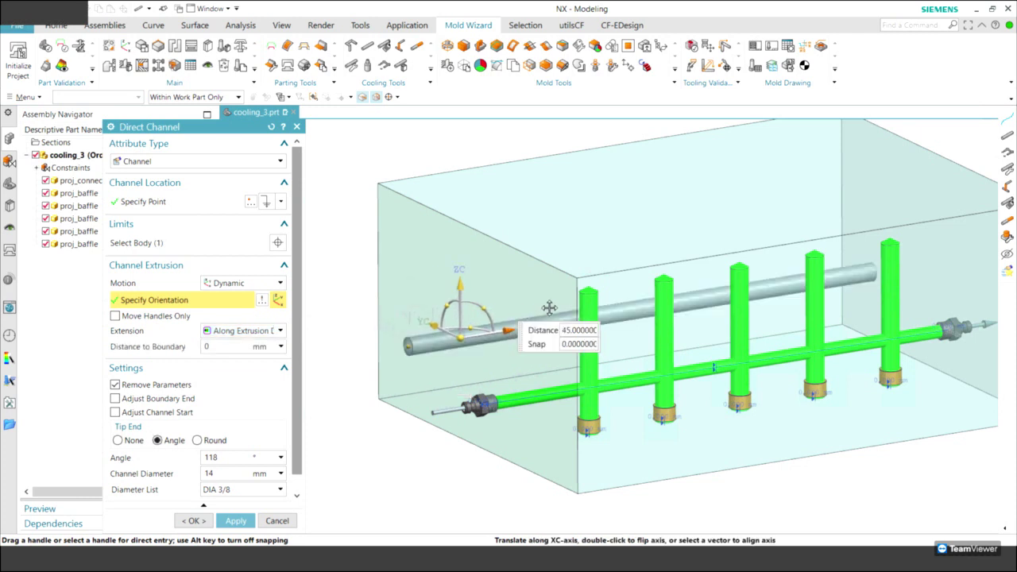
left_click(242, 331)
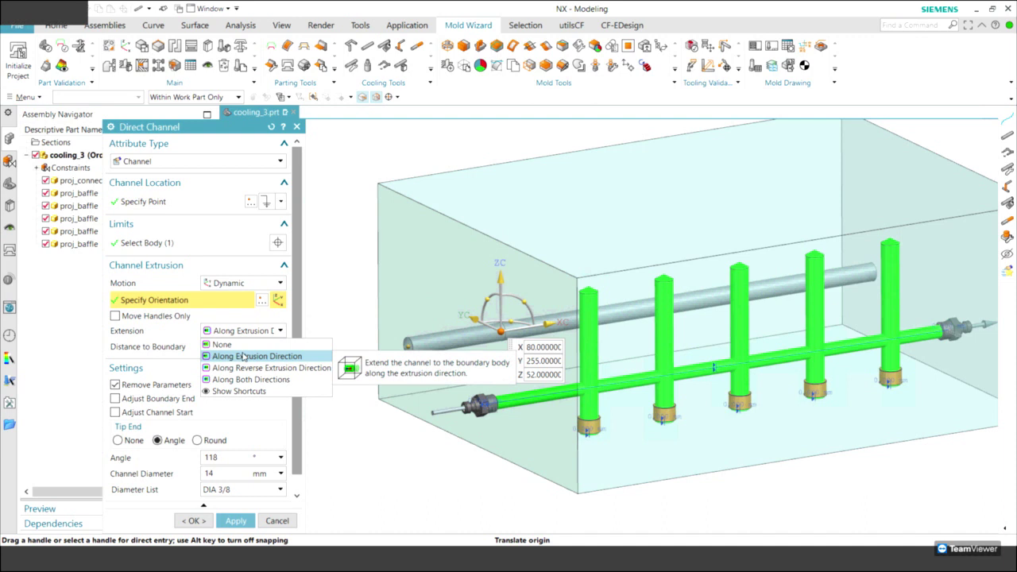
left_click(238, 356)
middle_click_drag(550, 329, 344, 347)
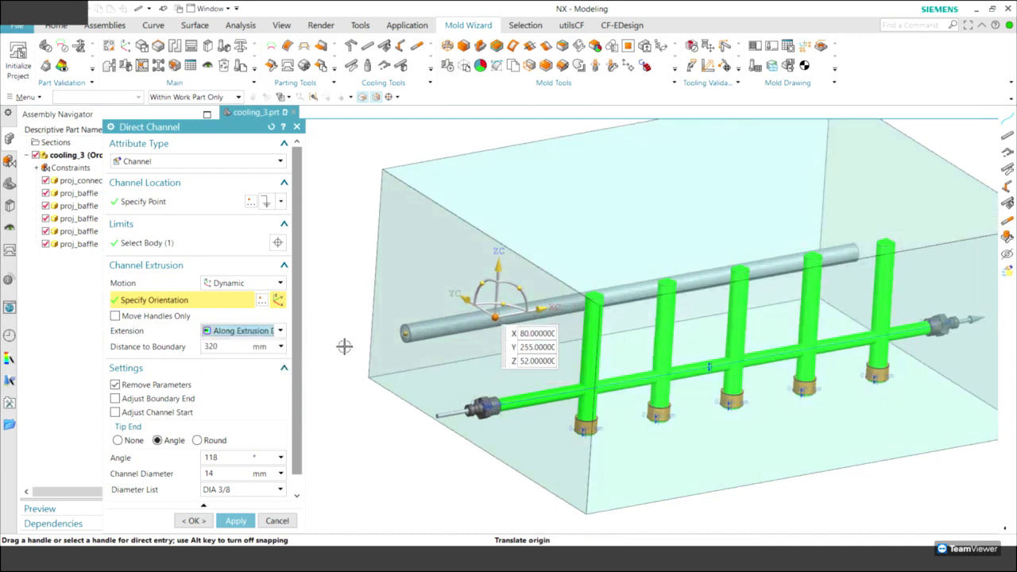
left_click(230, 347)
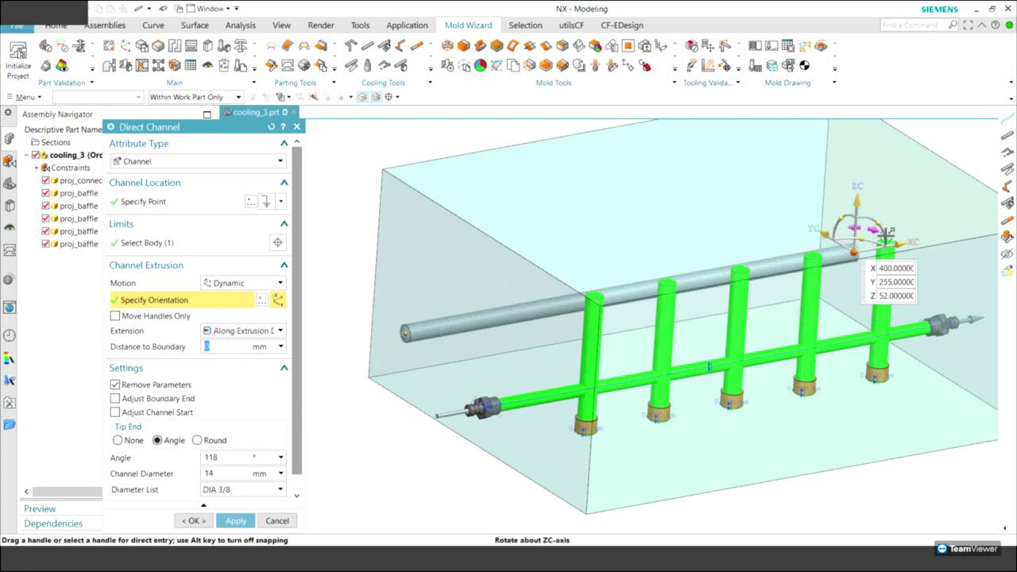
left_click_drag(895, 240, 547, 307)
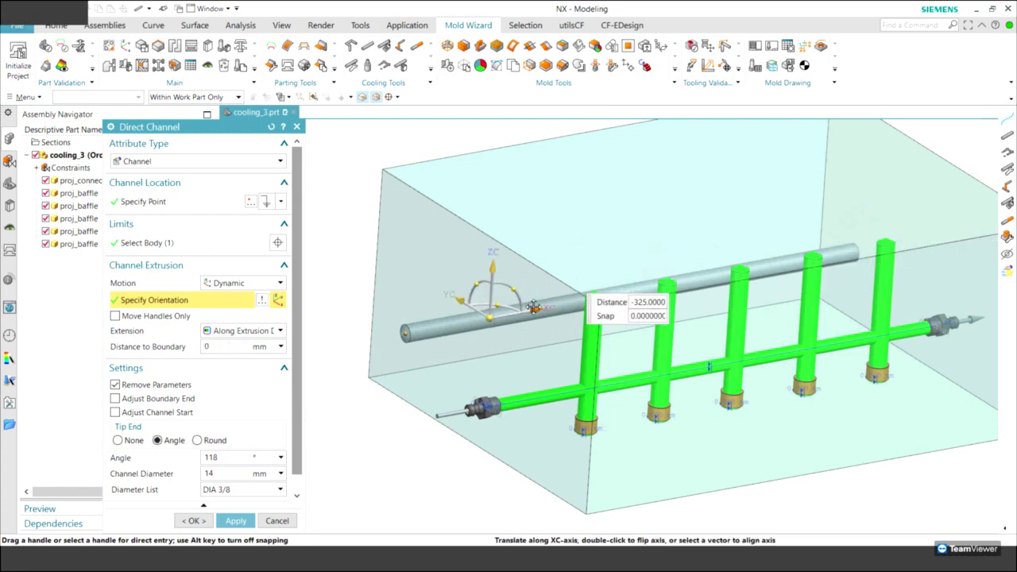
left_click(239, 331)
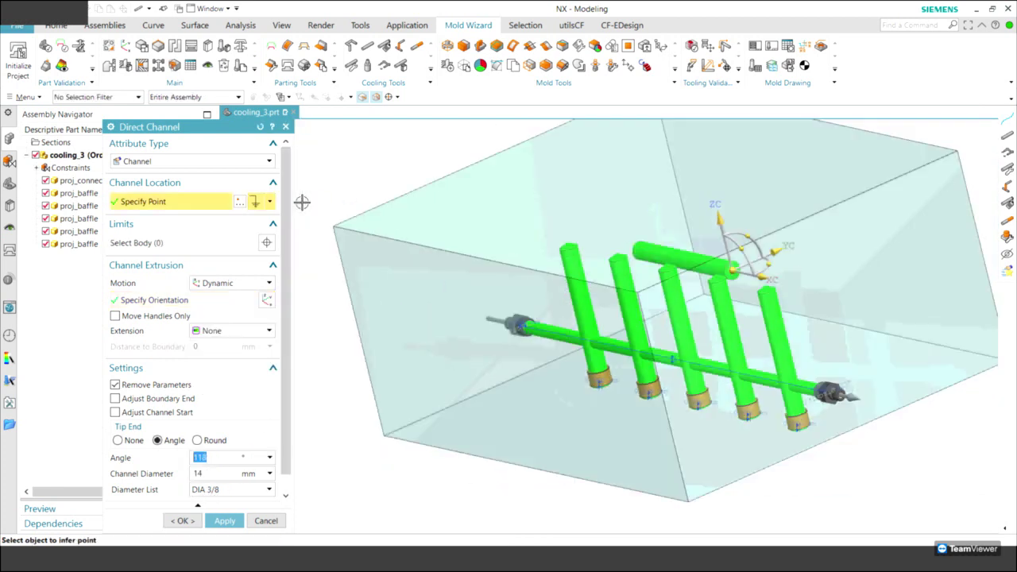
mouse_move(302, 203)
middle_mouse_down()
mouse_move(330, 228)
mouse_move(625, 387)
middle_mouse_up()
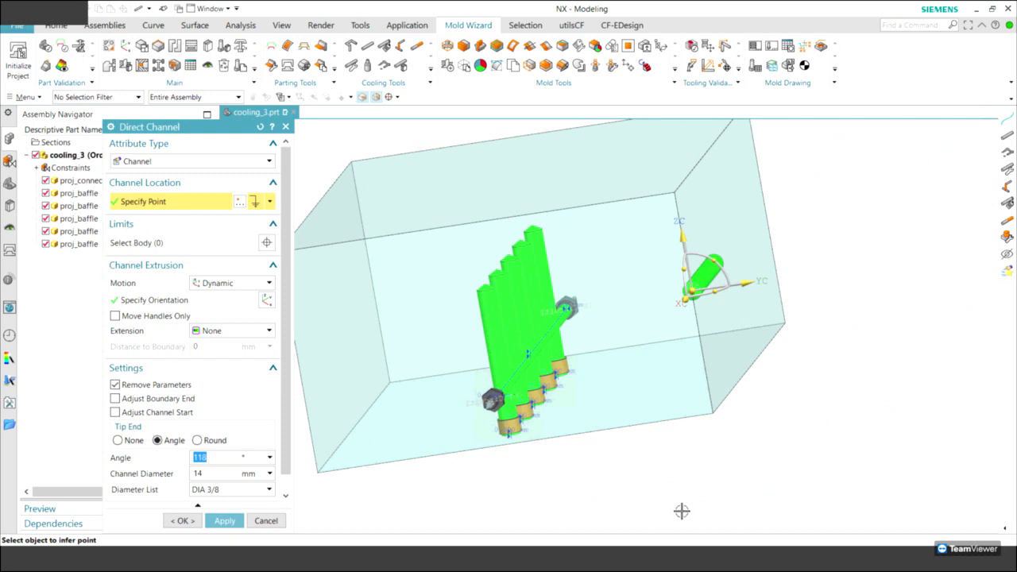
Position the new channel start at the block corner, at Z 48 and YC -118
key("Home")
left_click(614, 475)
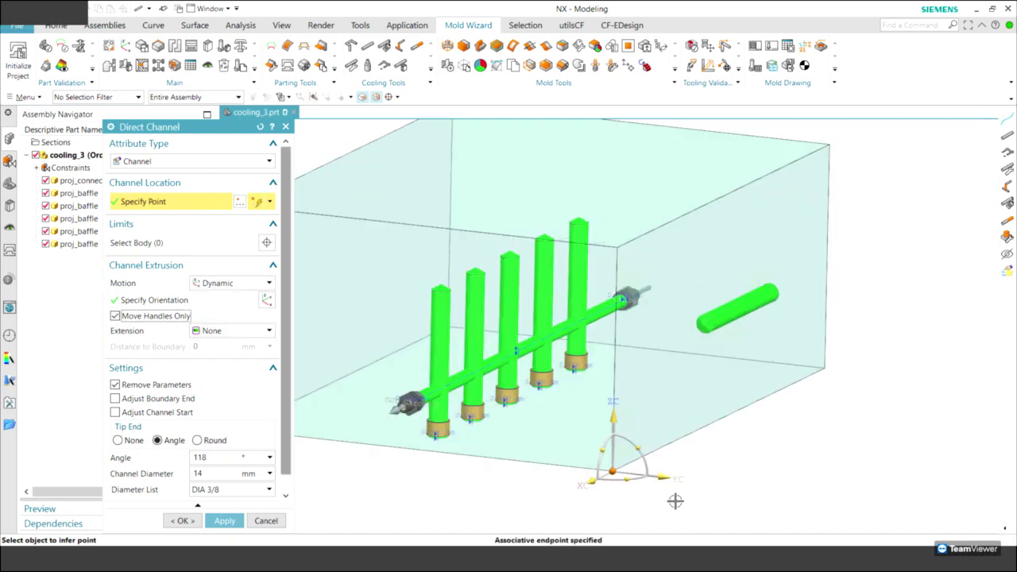
left_click_drag(604, 472, 654, 449)
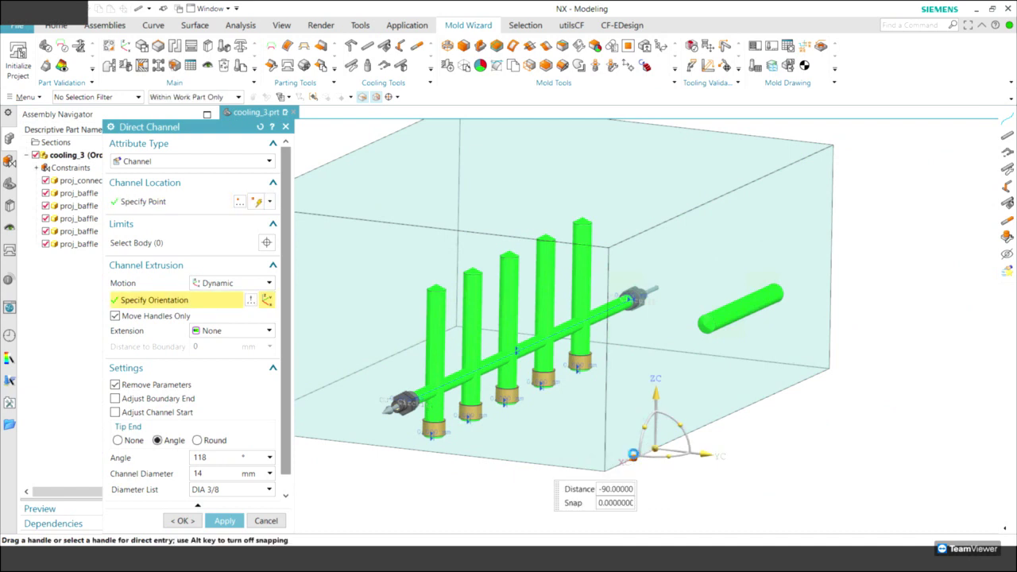
left_click_drag(650, 396, 734, 423)
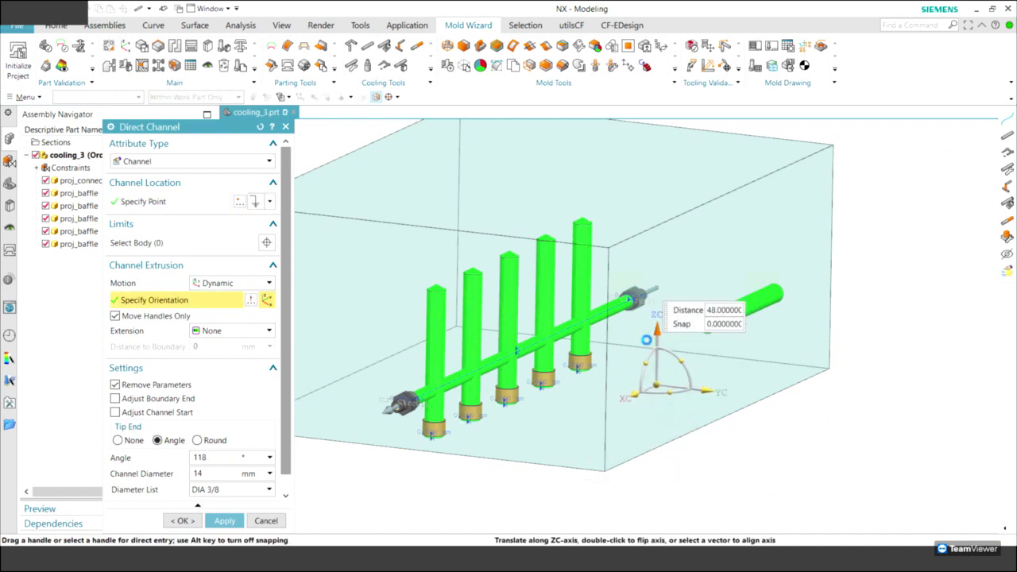
middle_click_drag(735, 424, 737, 359)
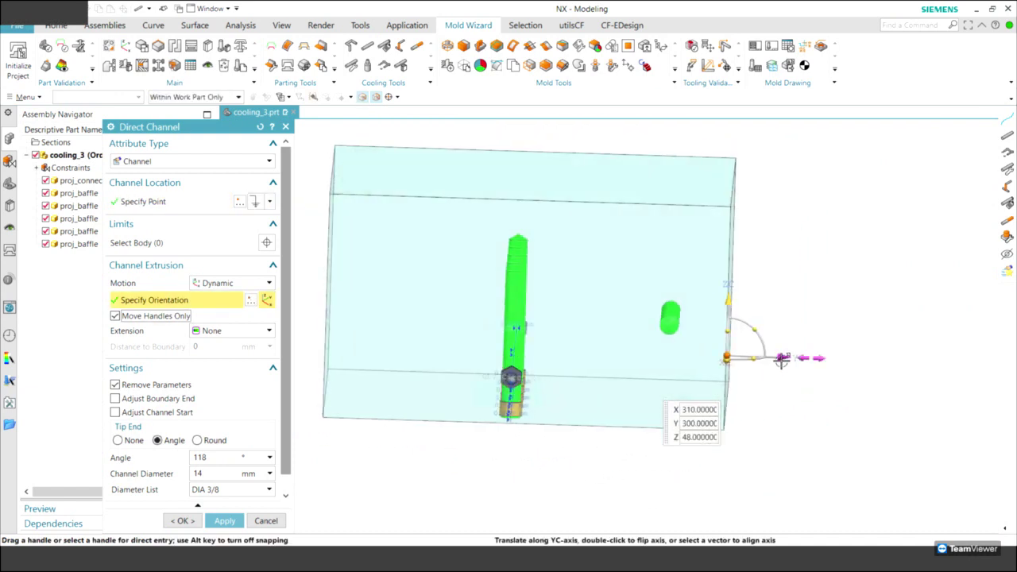
left_click_drag(737, 359, 620, 373)
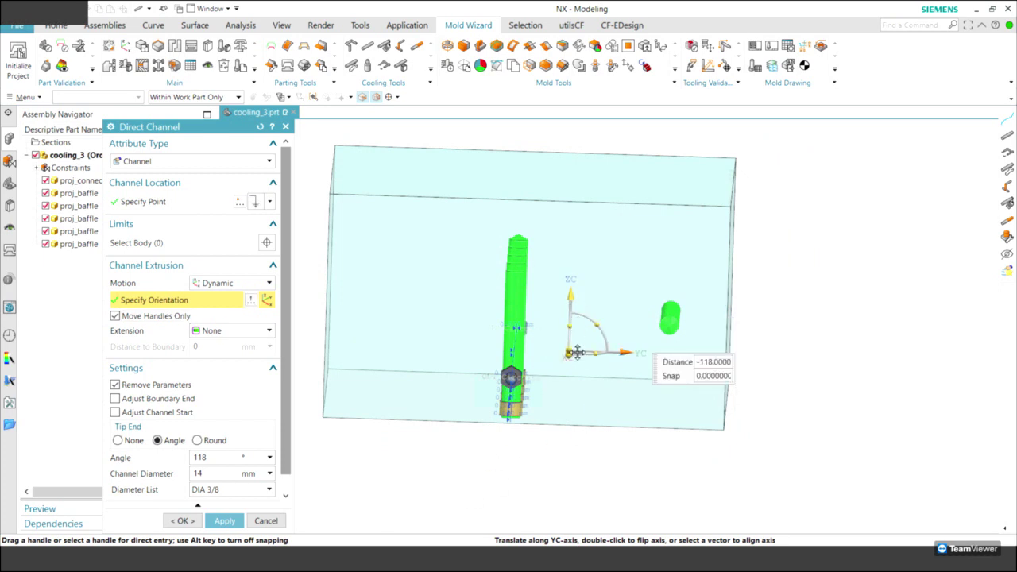
key("Home")
left_click(127, 318)
key("F8")
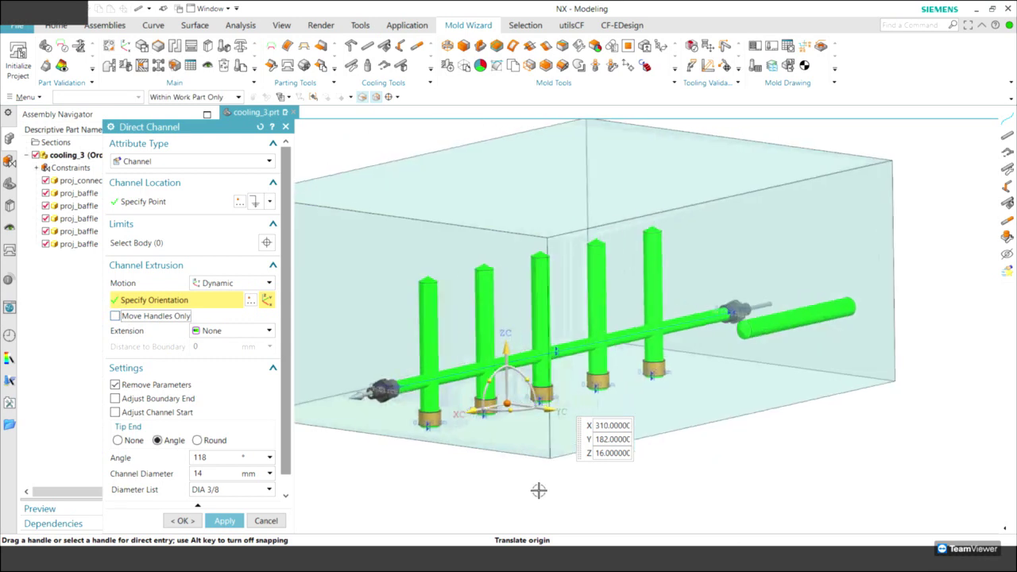
Extend the lower channel Along Reverse and add a vertical channel rising from it
left_click(224, 333)
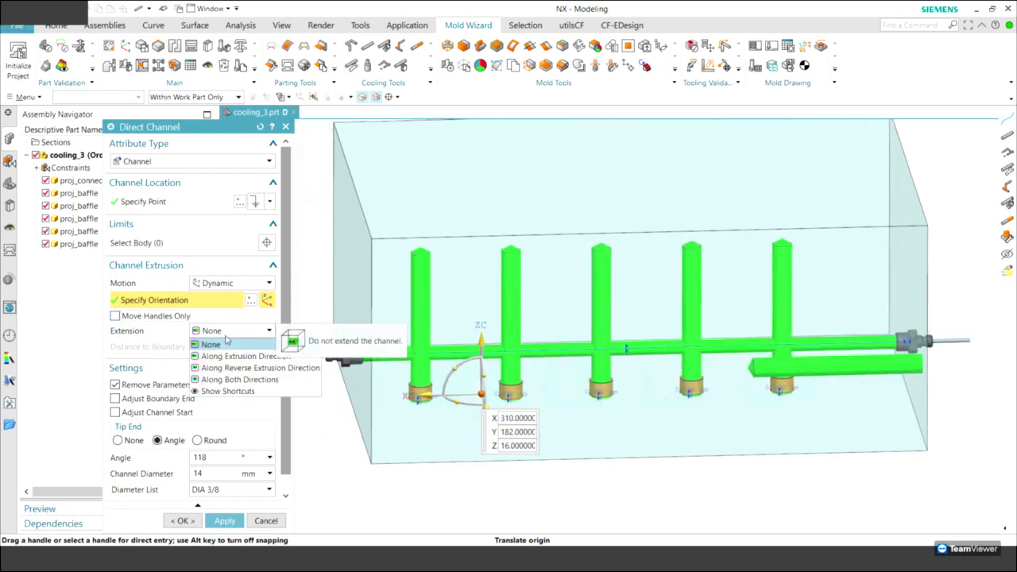
left_click(247, 368)
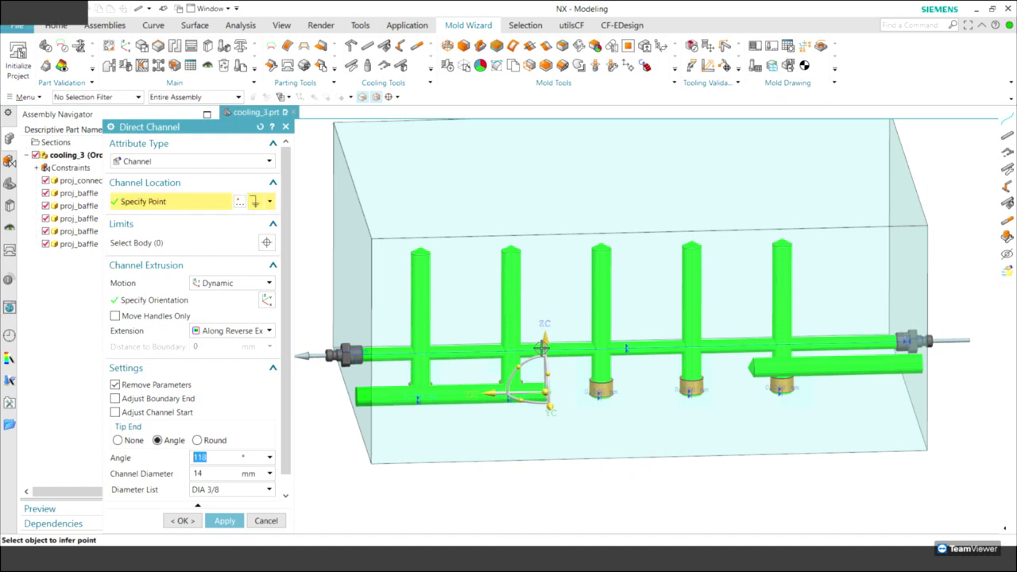
left_click(543, 320)
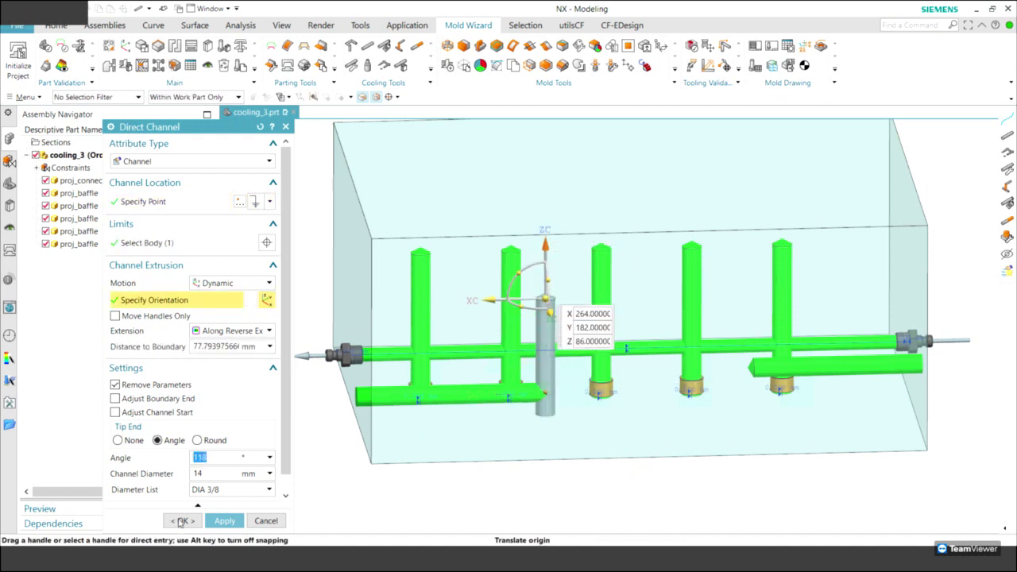
middle_click_drag(322, 453, 810, 118)
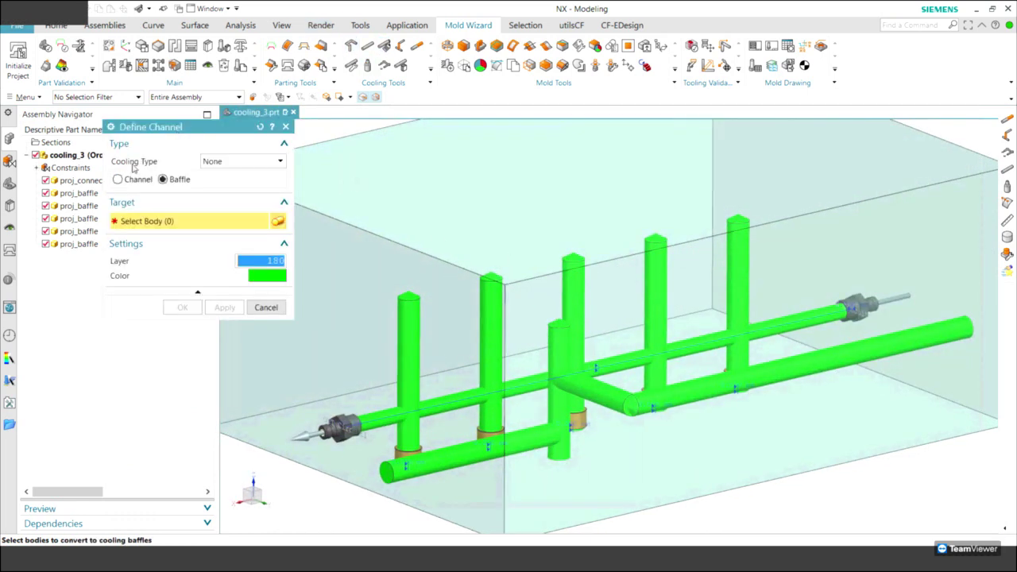
Convert the four new pipe bodies, including the long front pipe, into cooling channels
left_click(117, 179)
left_click(454, 463)
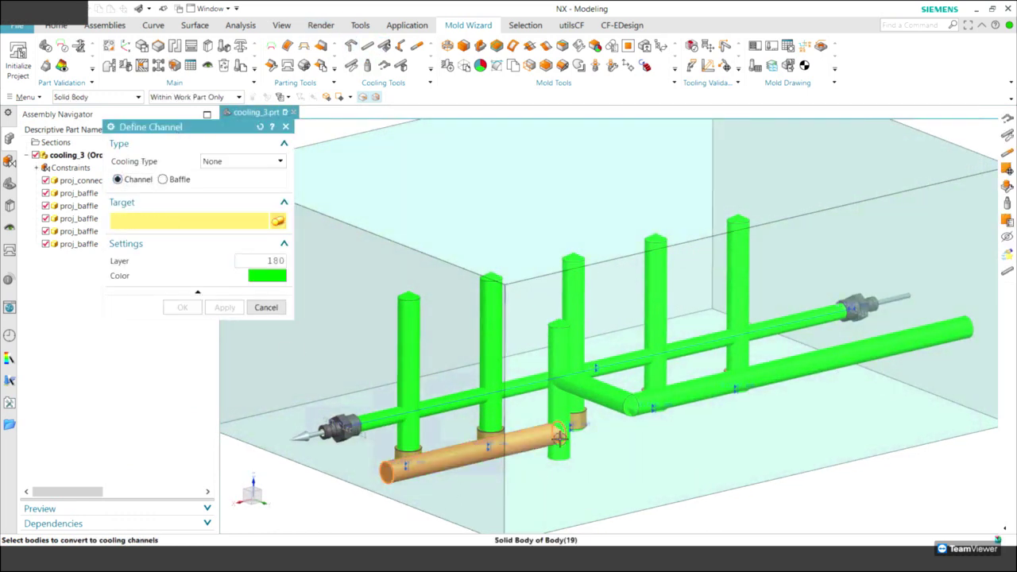
left_click(559, 381)
left_click(656, 405)
left_click(659, 405)
left_click(225, 307)
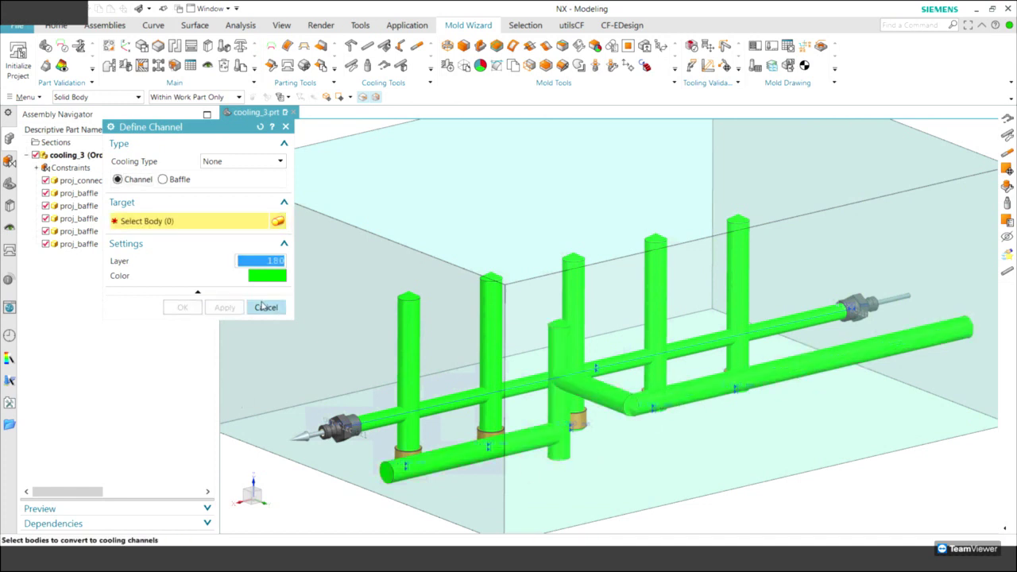
left_click(265, 307)
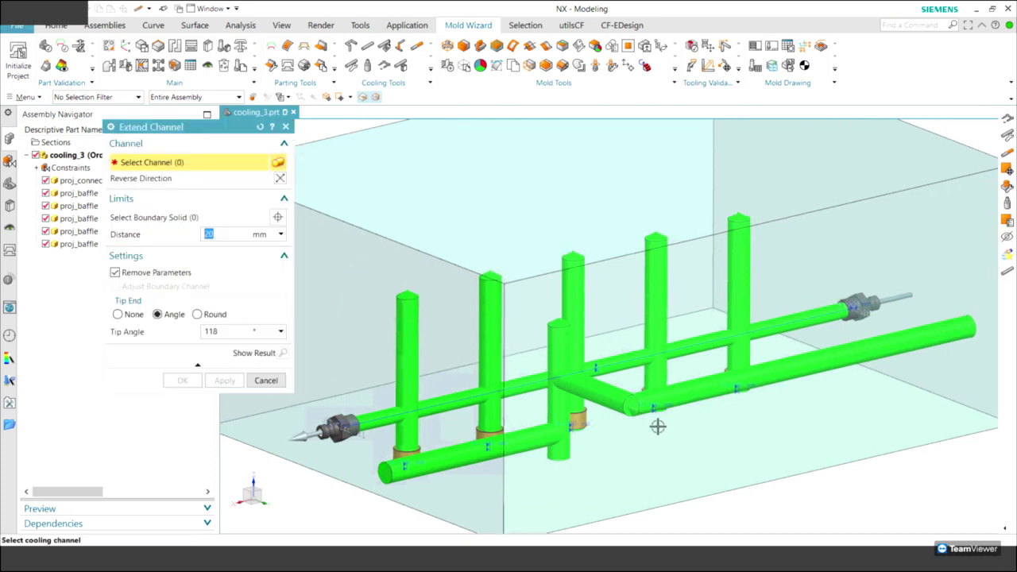
Extend the long right-hand channel by 10 mm
scroll(658, 422, "up", 2)
left_click(650, 407)
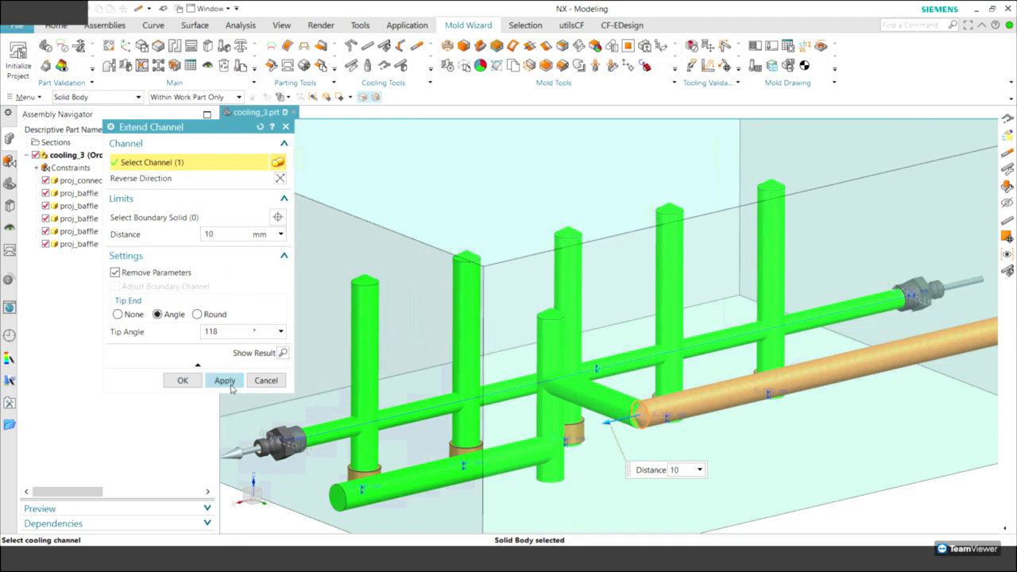
left_click(224, 381)
left_click(266, 381)
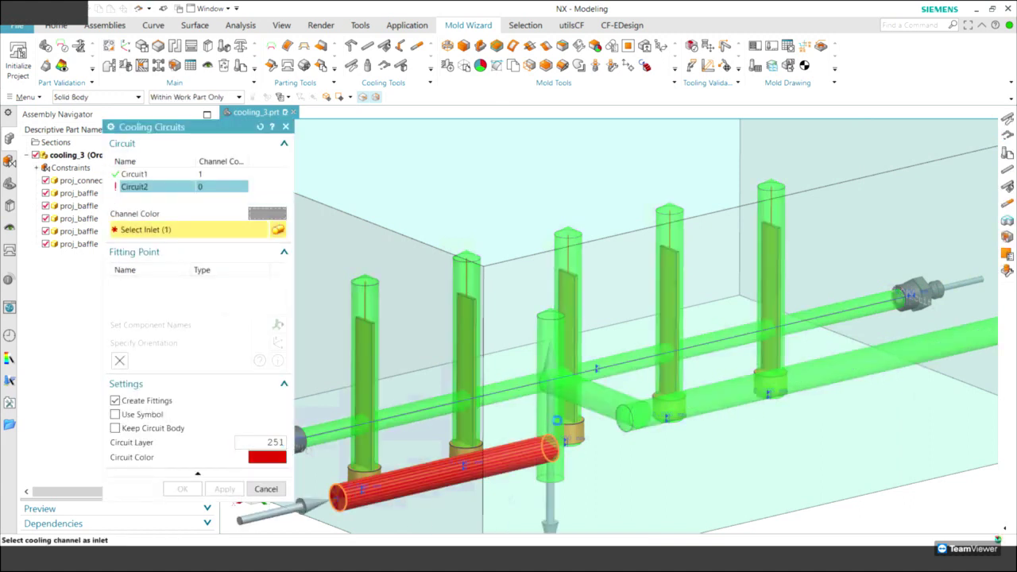
Build Circuit2 from the lower front channel inlet through the four remaining channels
left_click(556, 420)
left_click(552, 359)
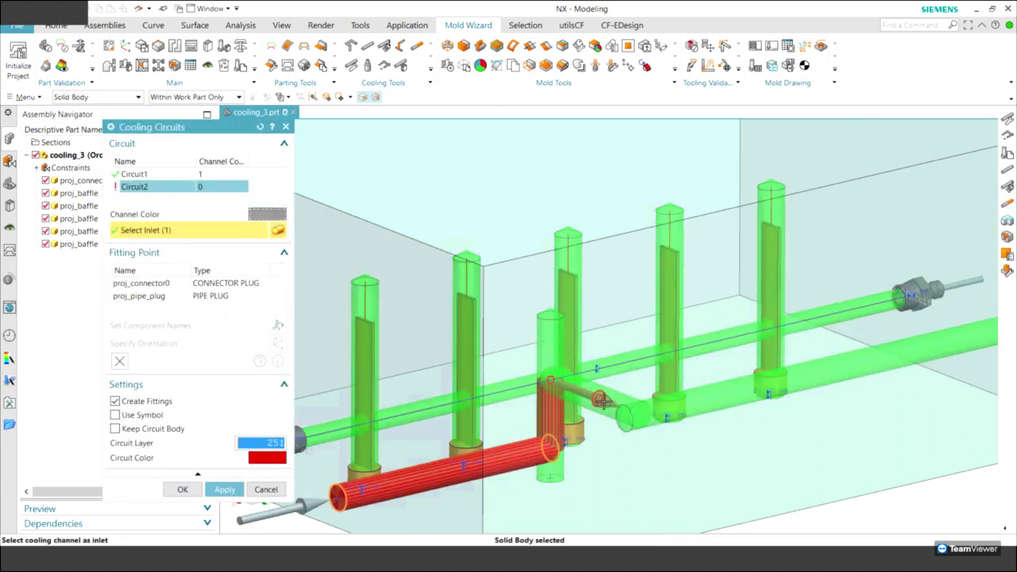
left_click(601, 401)
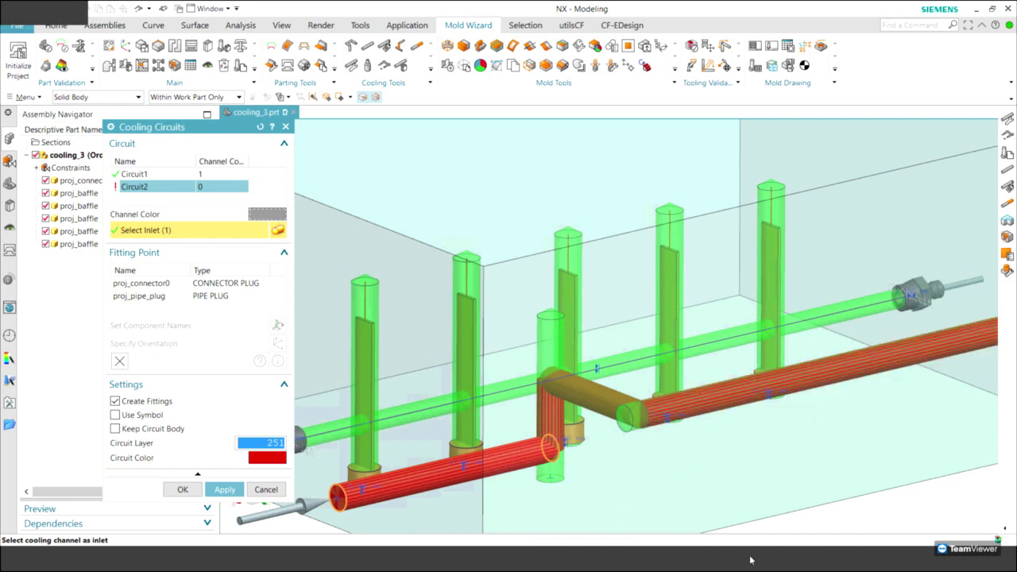
key("Home")
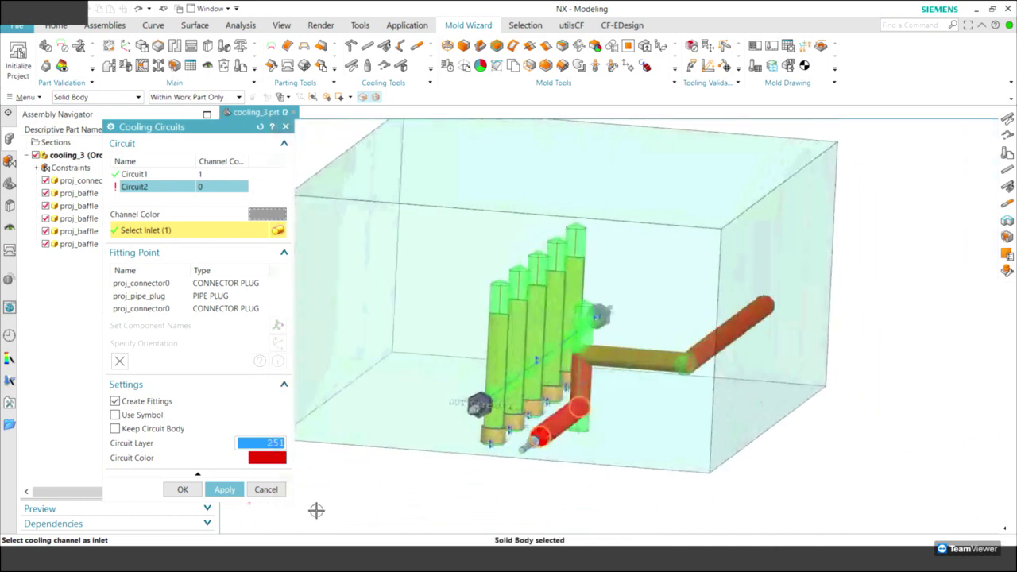
left_click(225, 490)
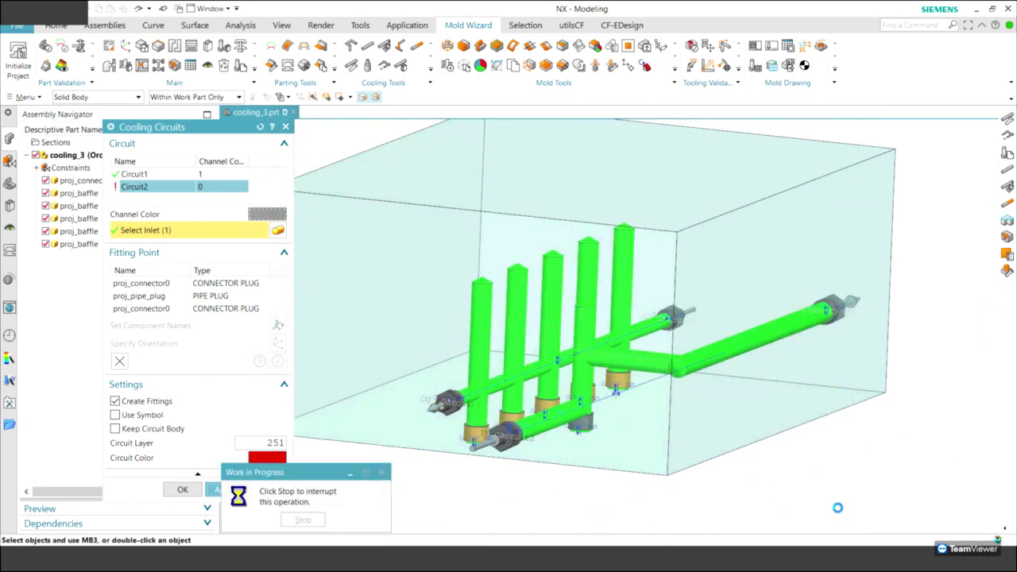
mouse_move(633, 302)
middle_mouse_down()
mouse_move(640, 340)
mouse_move(772, 431)
mouse_move(715, 400)
middle_mouse_up()
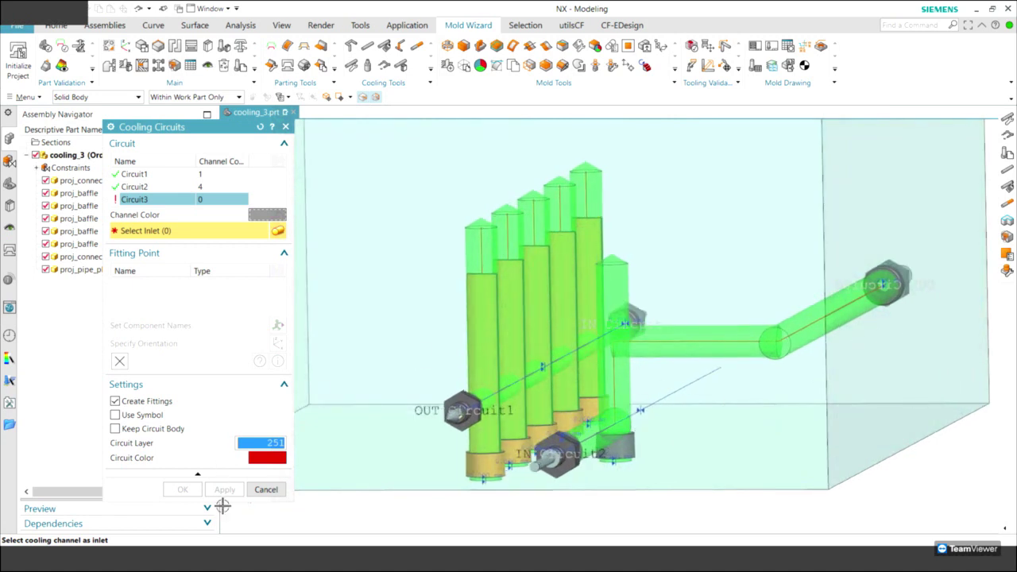
left_click(266, 489)
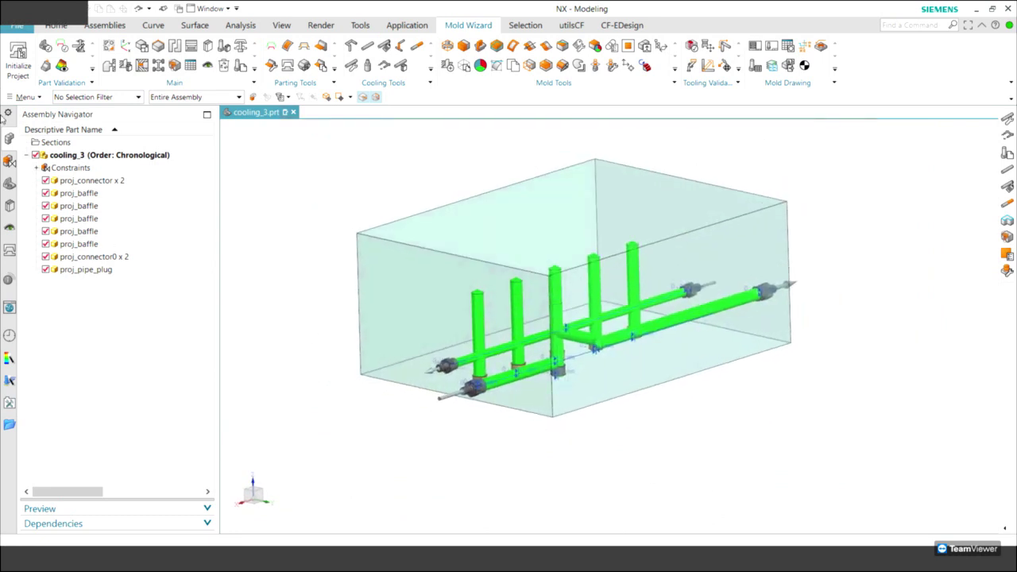
Close all open parts without saving cooling_3
left_click(17, 28)
mouse_move(29, 72)
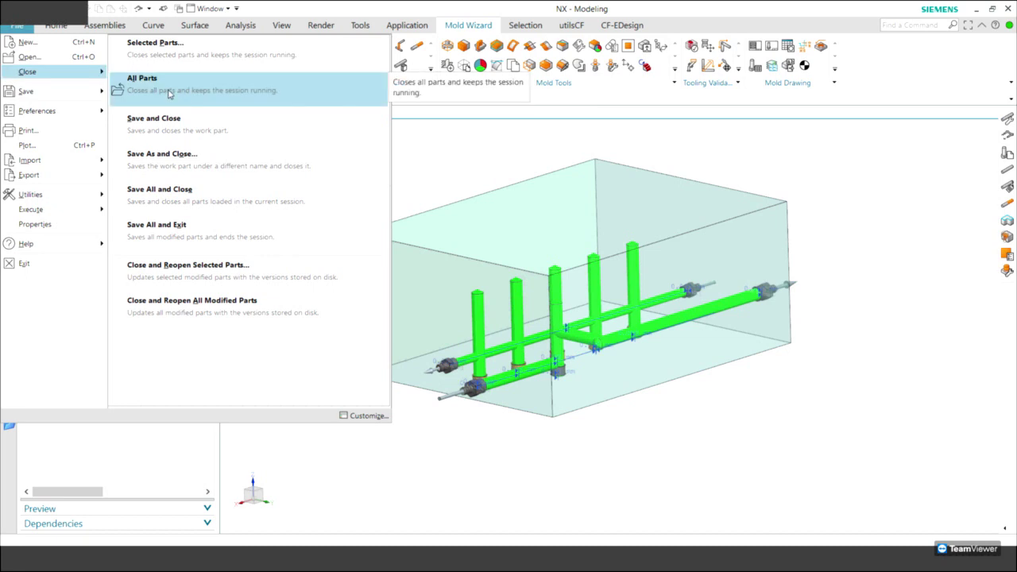
left_click(169, 92)
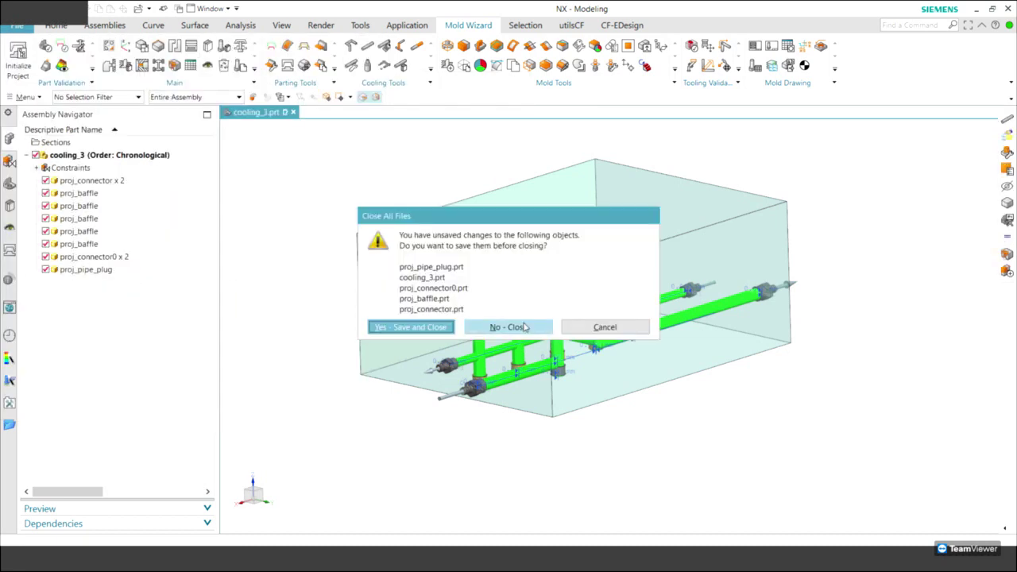
left_click(499, 326)
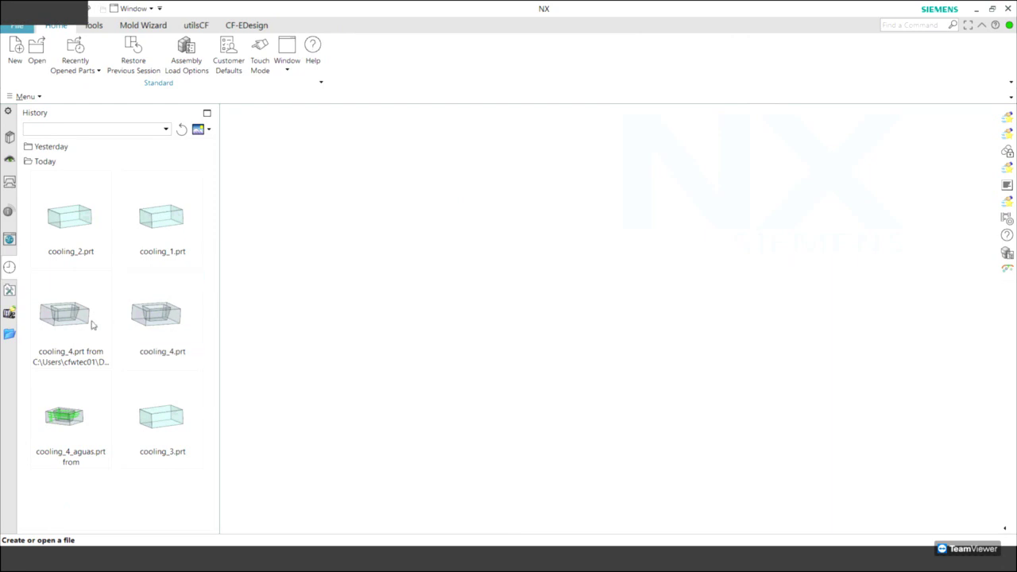
Open cooling_4.prt from the working folder and switch to the Mold Wizard tools
left_click(9, 334)
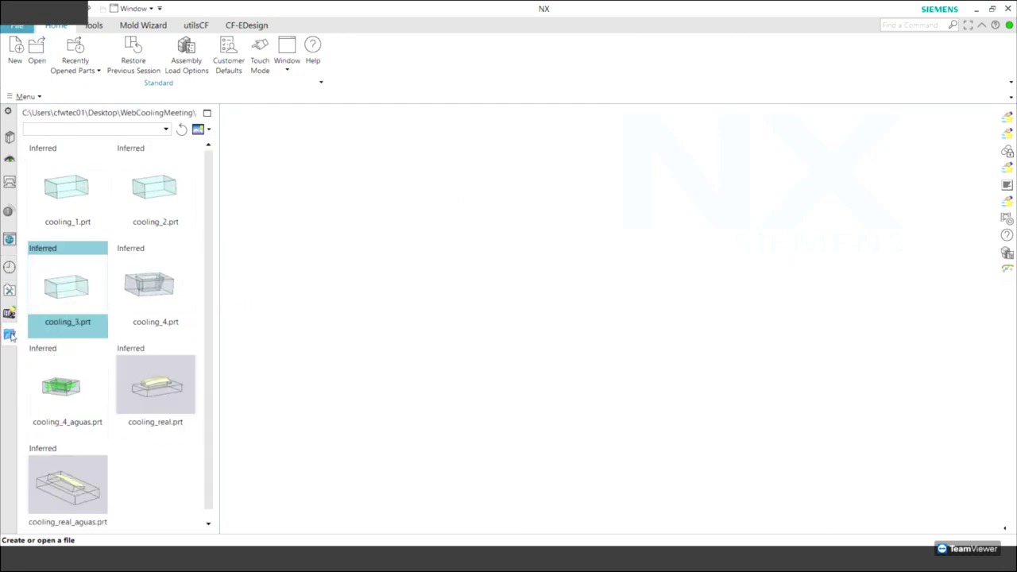
double_click(152, 297)
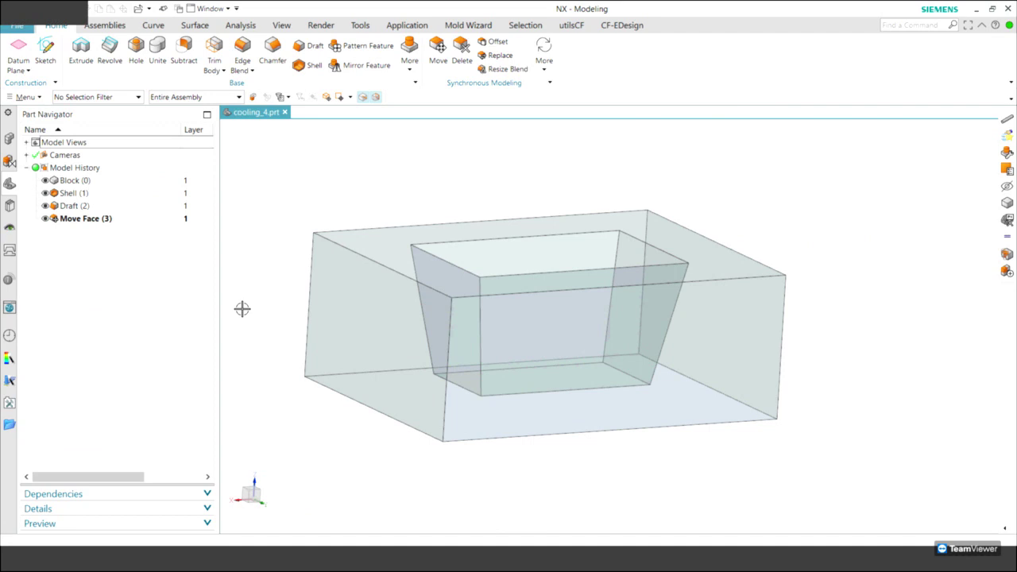
key("Home")
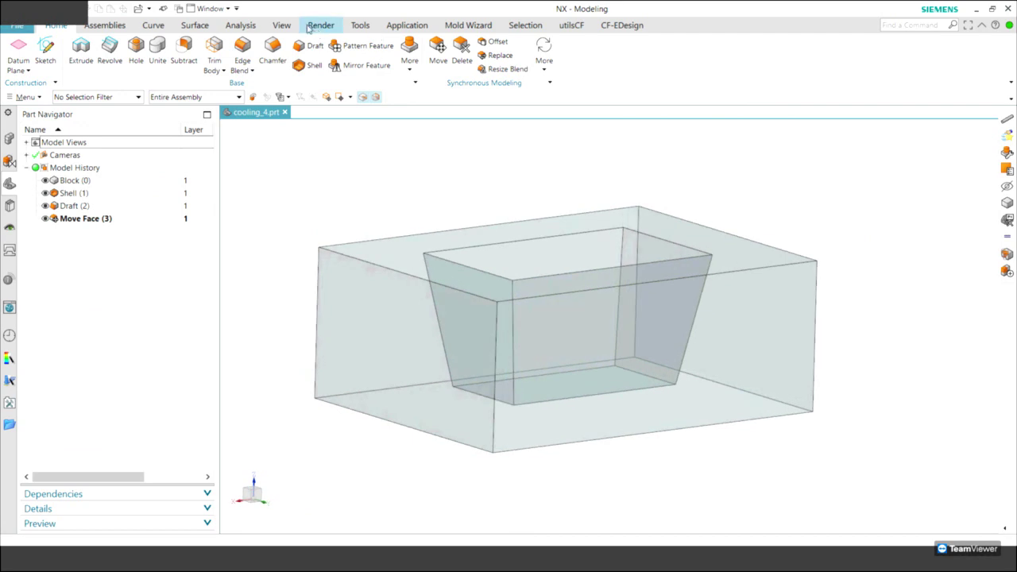
left_click(461, 25)
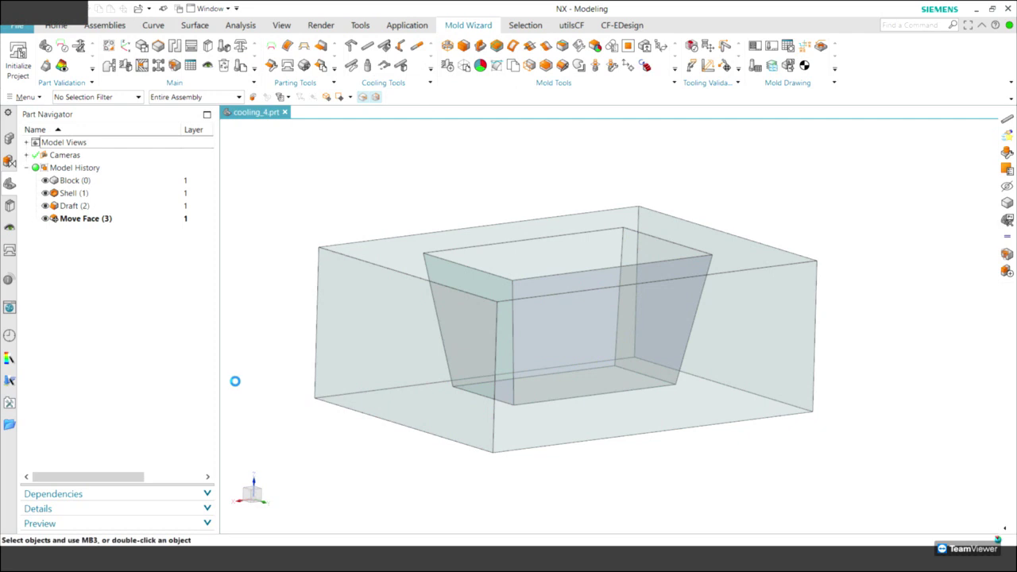
Place the first channel start at the block corner, offset 30 mm down along ZC
left_click(318, 248)
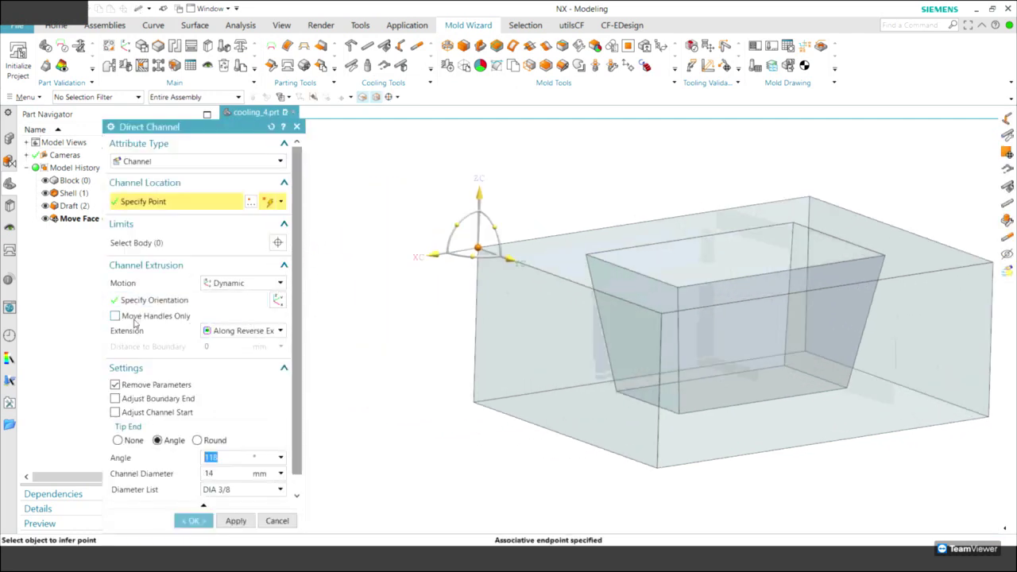
left_click(115, 316)
mouse_move(374, 329)
middle_mouse_down()
mouse_move(579, 290)
mouse_move(564, 304)
middle_mouse_up()
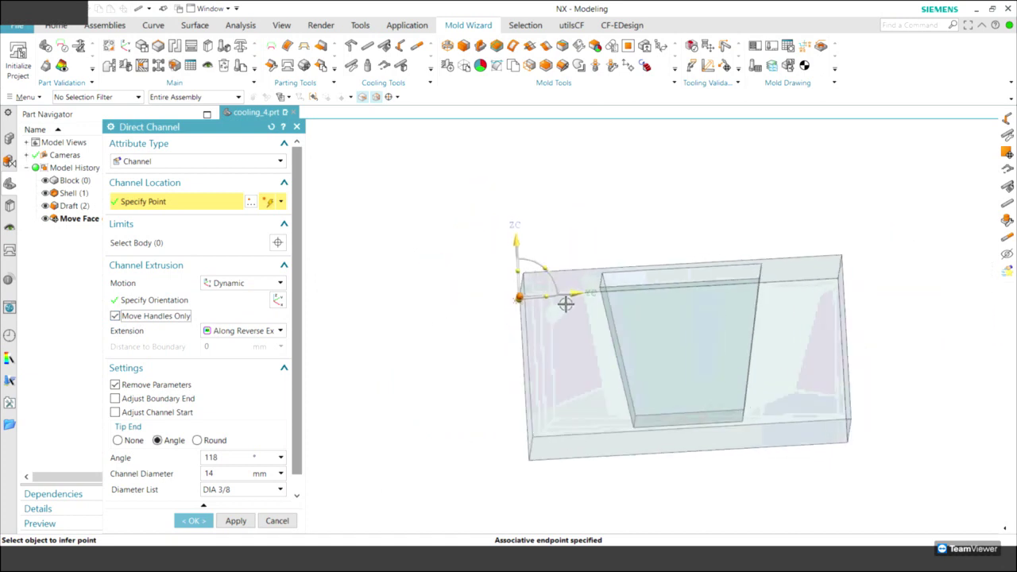
left_click(608, 289)
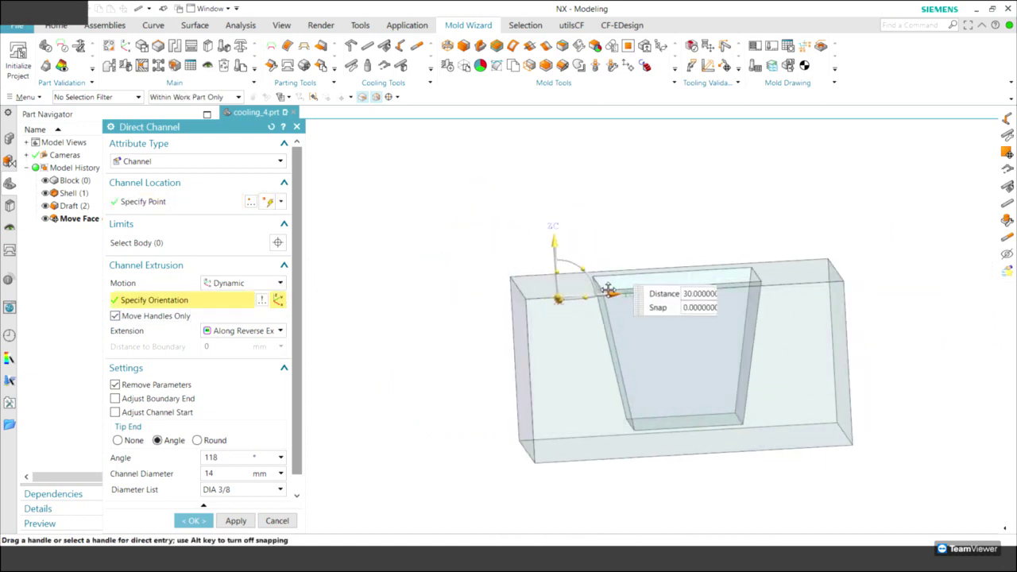
left_click(556, 250)
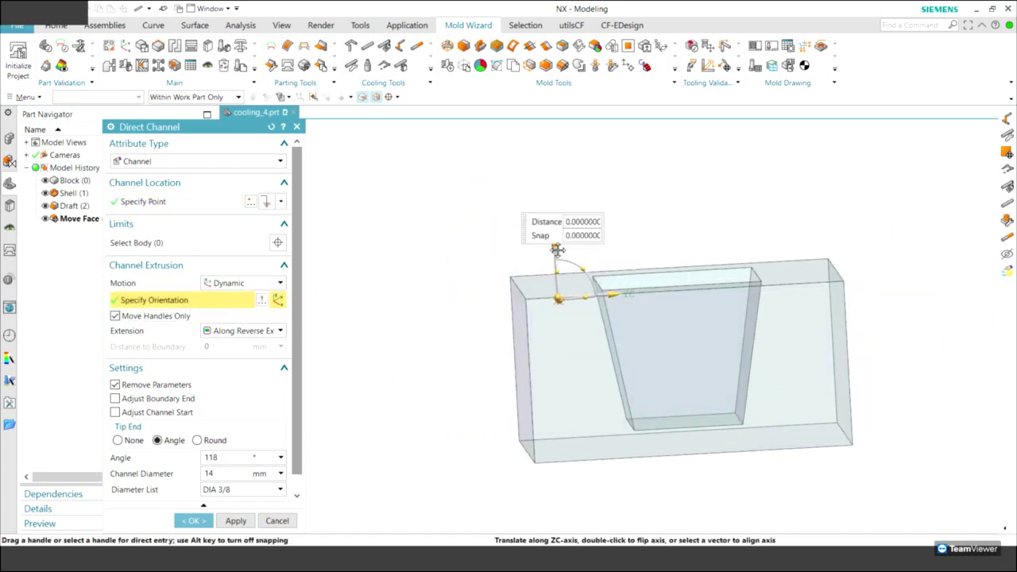
left_click_drag(556, 250, 556, 278)
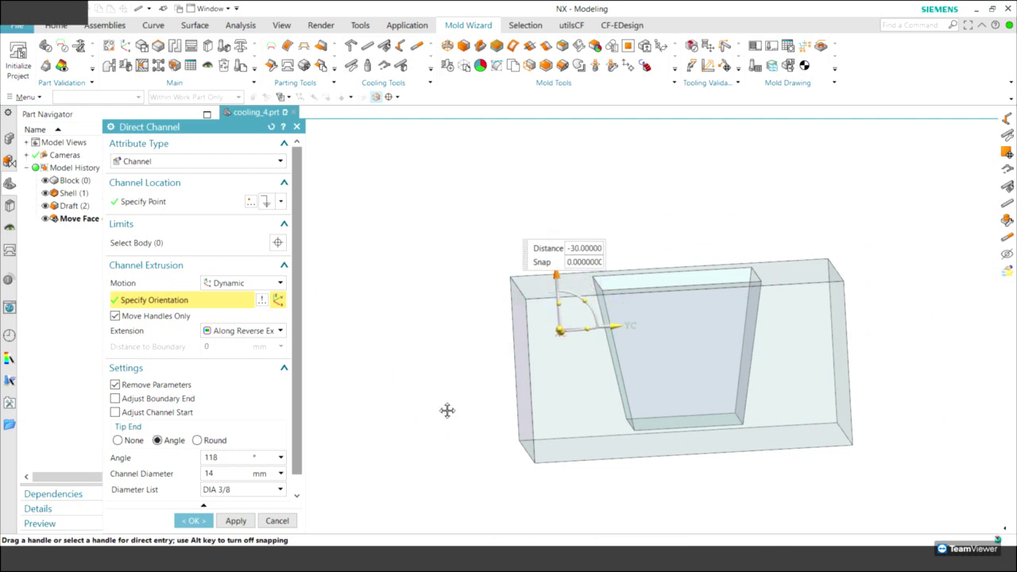
left_click(560, 330)
middle_click_drag(560, 331, 381, 334)
Run the first 14 mm channel along XC on the block's top edge with no extension
left_click(116, 316)
middle_click_drag(397, 274, 359, 294)
left_click(362, 294)
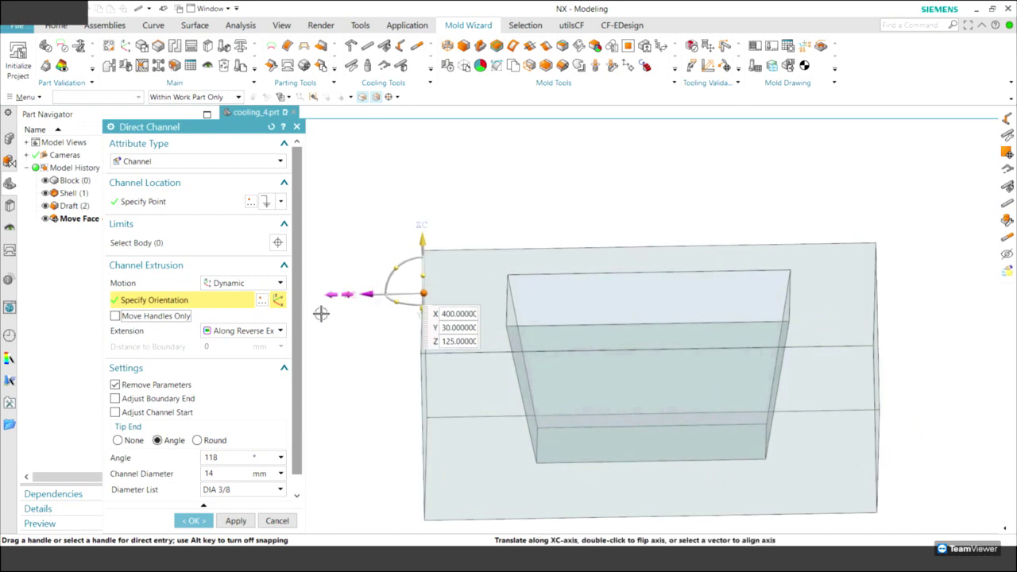
left_click(246, 330)
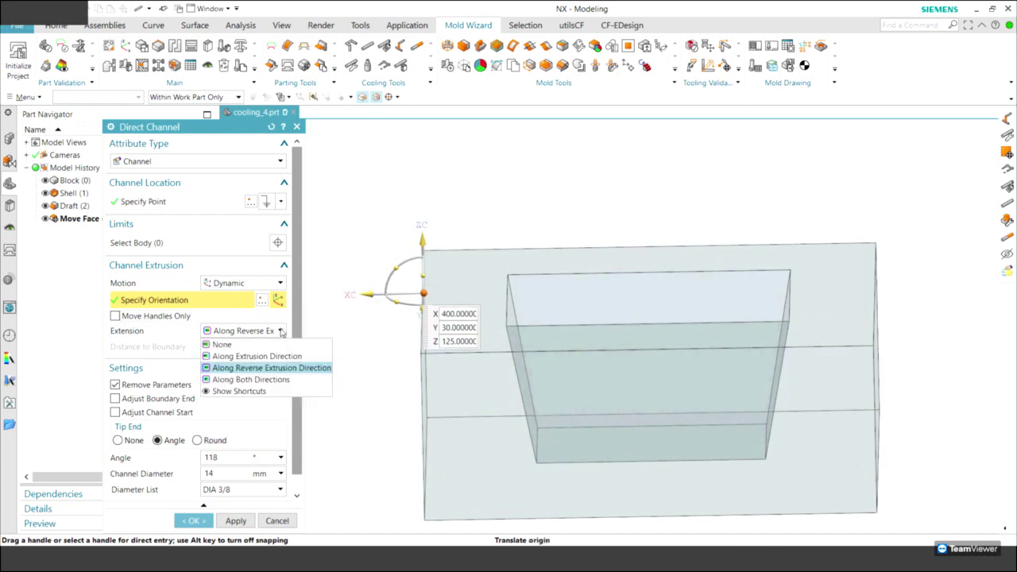
left_click(249, 346)
left_click_drag(367, 293, 831, 287)
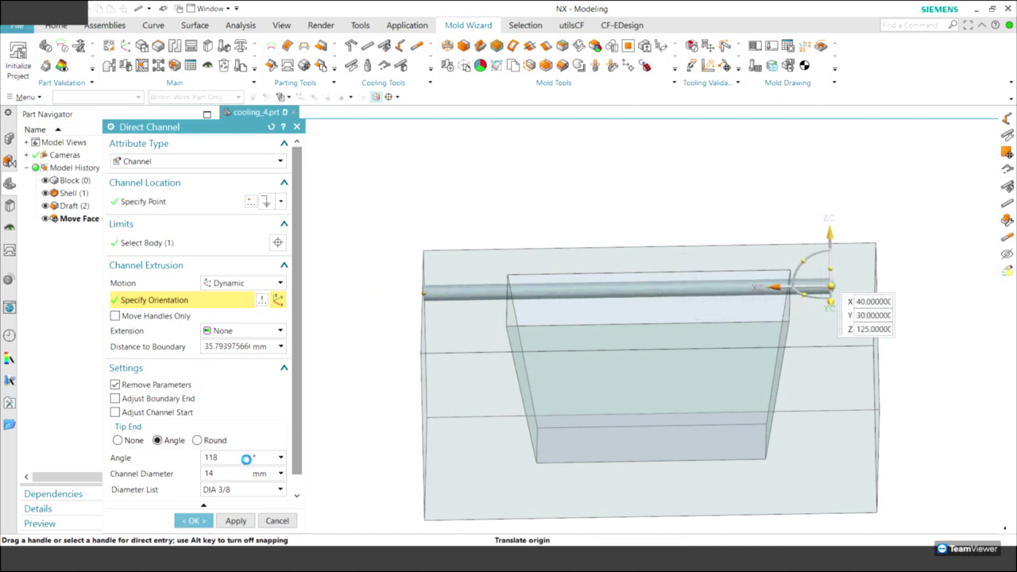
left_click(236, 521)
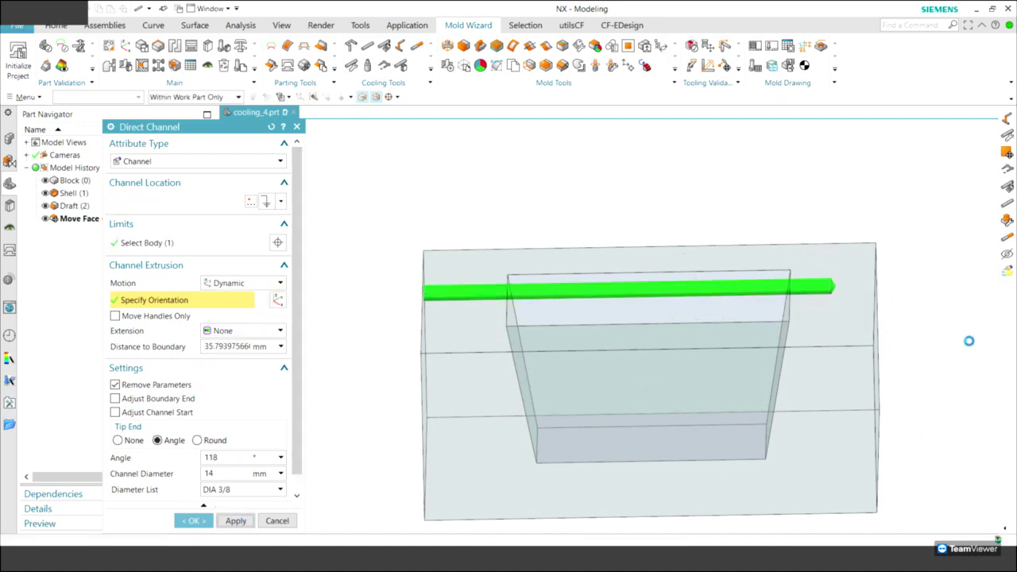
Add a second channel from the first channel's end across the block, with no extension
mouse_move(965, 340)
middle_mouse_down()
mouse_move(845, 431)
mouse_move(738, 370)
middle_mouse_up()
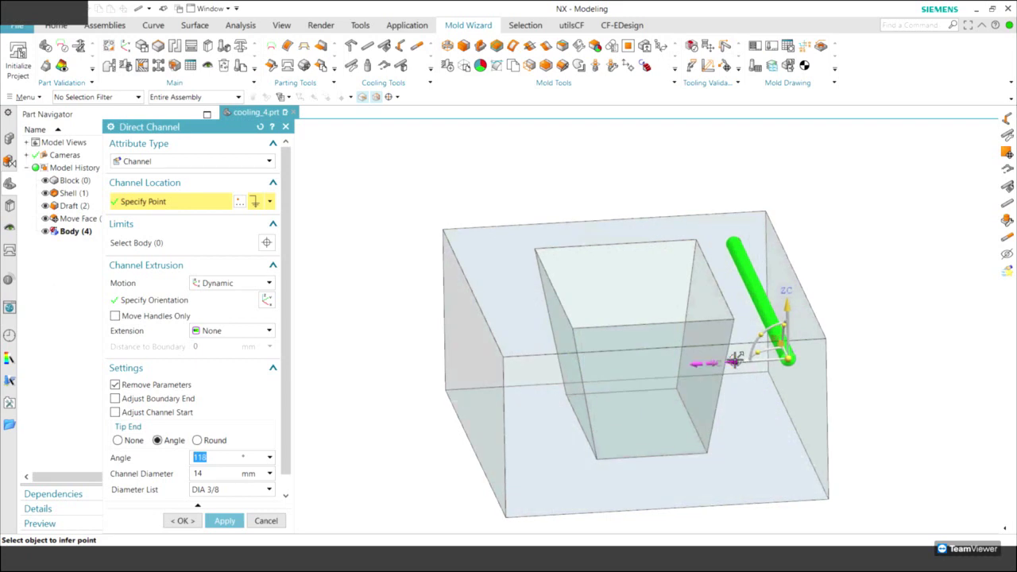
left_click(747, 359)
left_click_drag(739, 364, 482, 373)
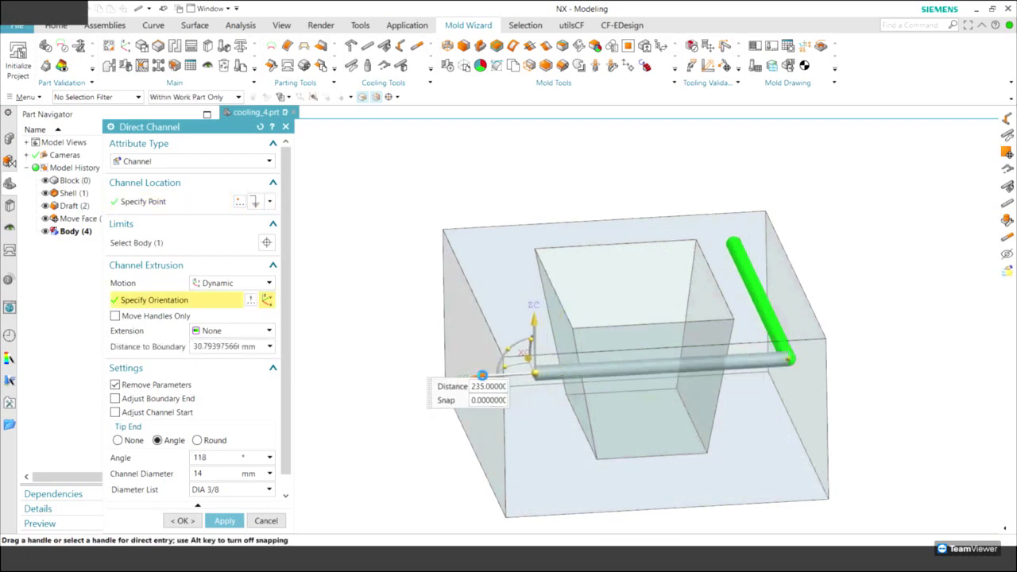
left_click(212, 332)
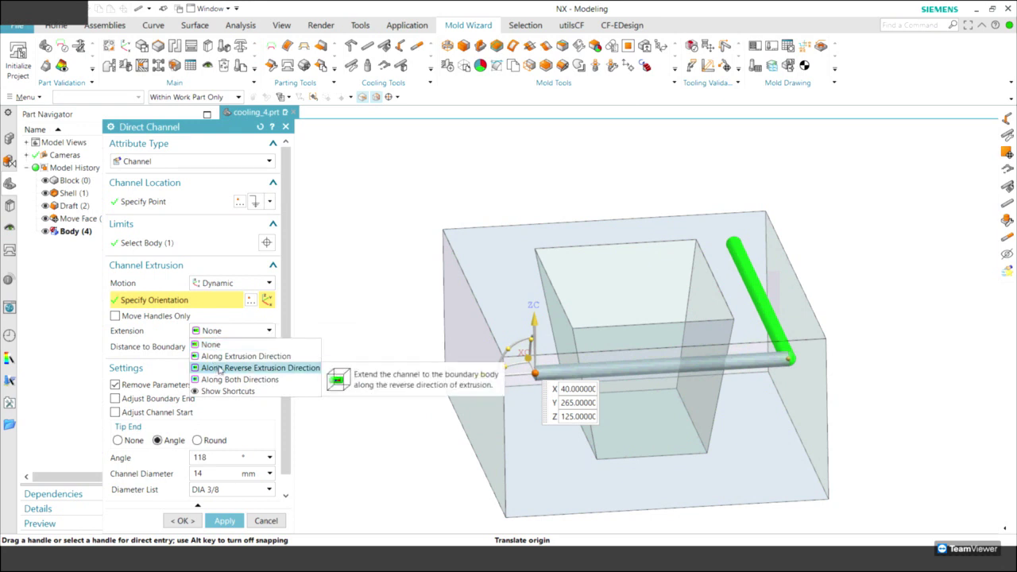
left_click(344, 288)
left_click(224, 520)
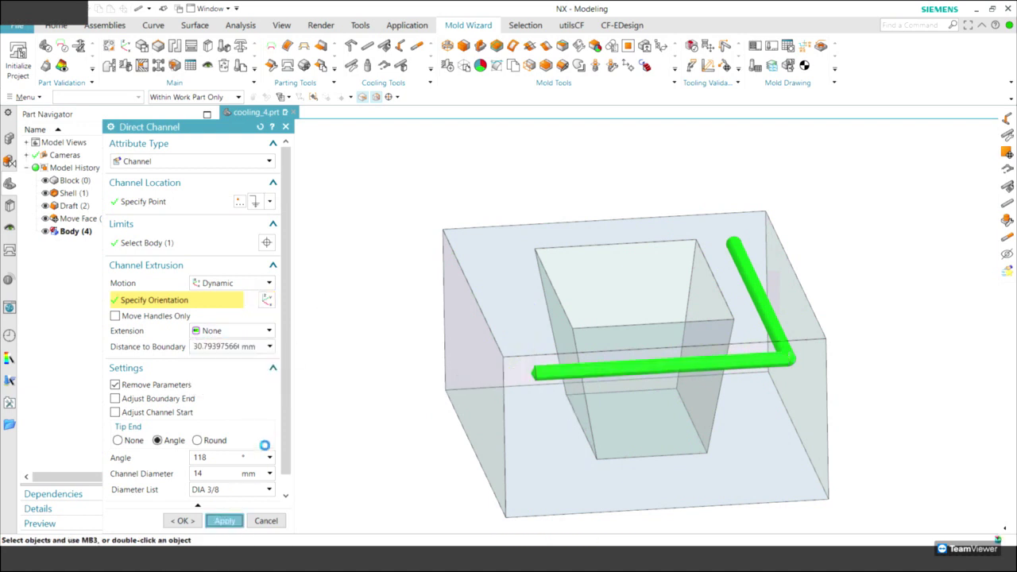
Add a third channel from the second channel's end, extended to the block boundary
middle_click_drag(524, 349, 776, 425)
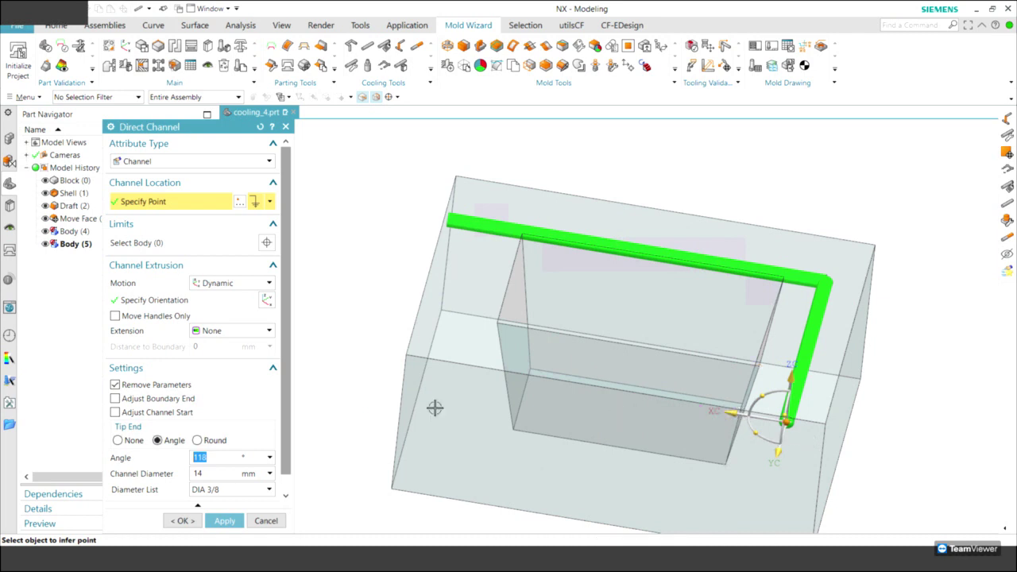
left_click(244, 330)
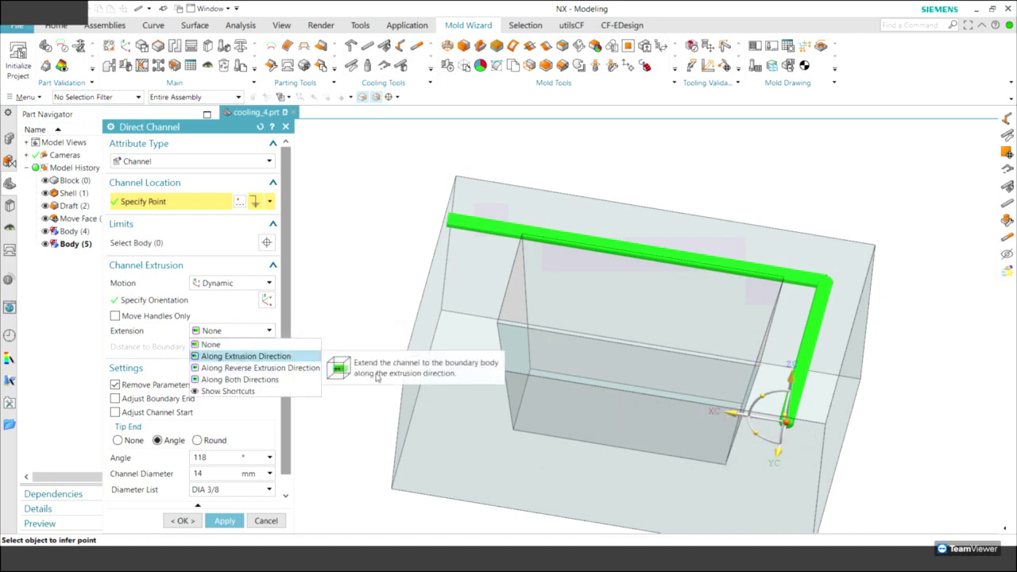
left_click(238, 348)
left_click(624, 404)
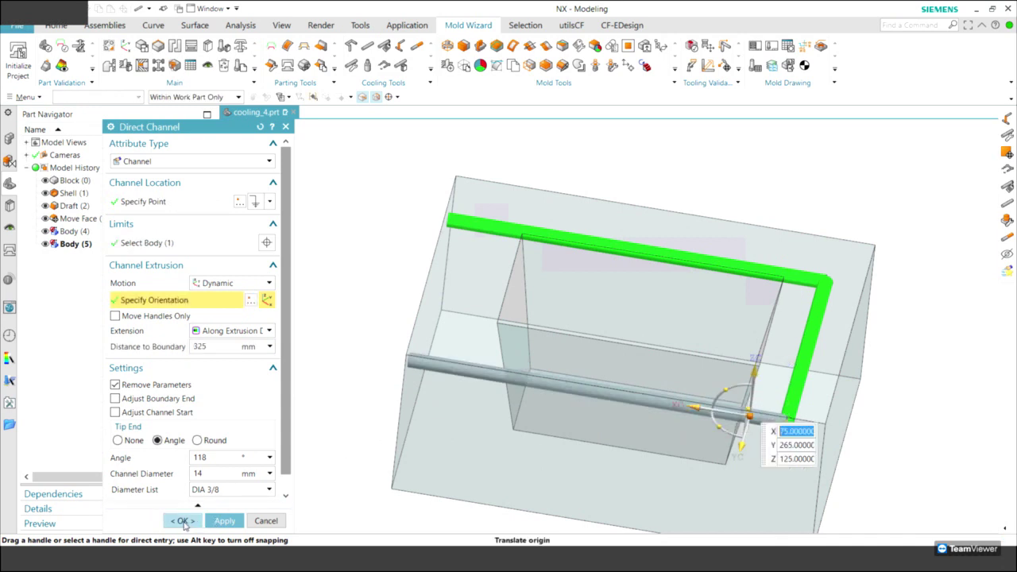
left_click(184, 521)
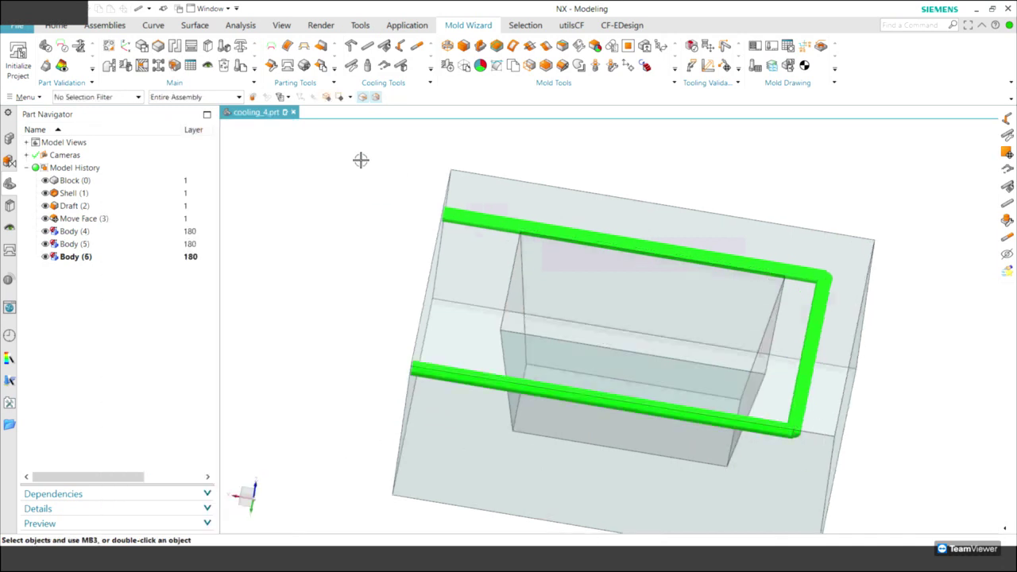
Copy the three-body U loop twice with Move Object, offset -40 along ZC each time
key("F8")
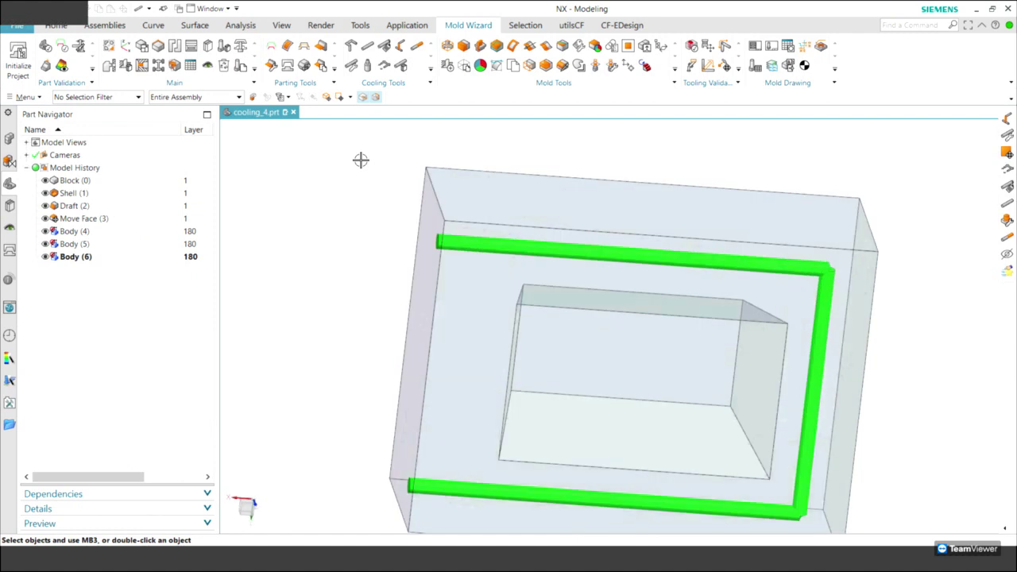
key("ctrl+alt+f")
key("Home")
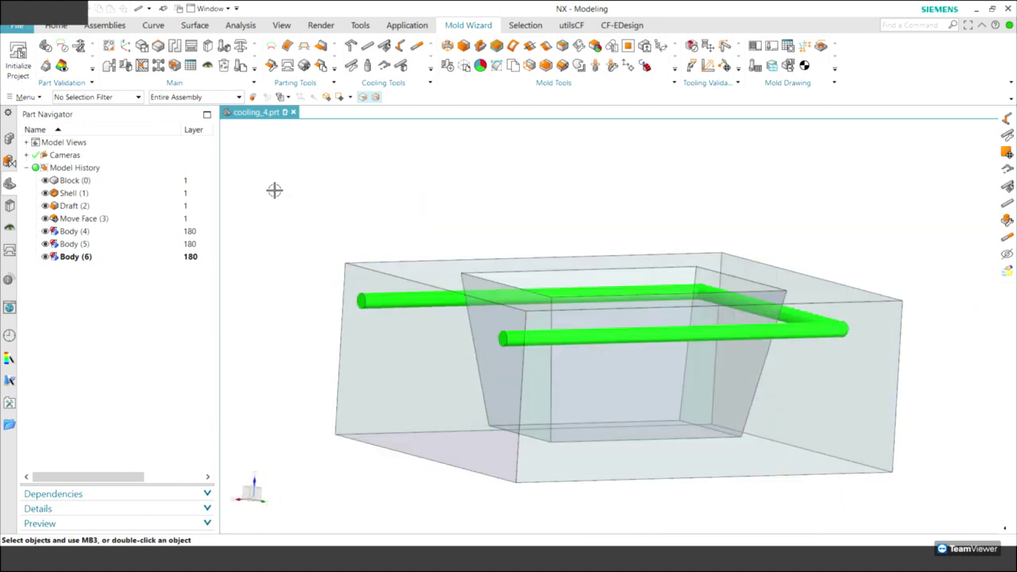
key("ctrl+t")
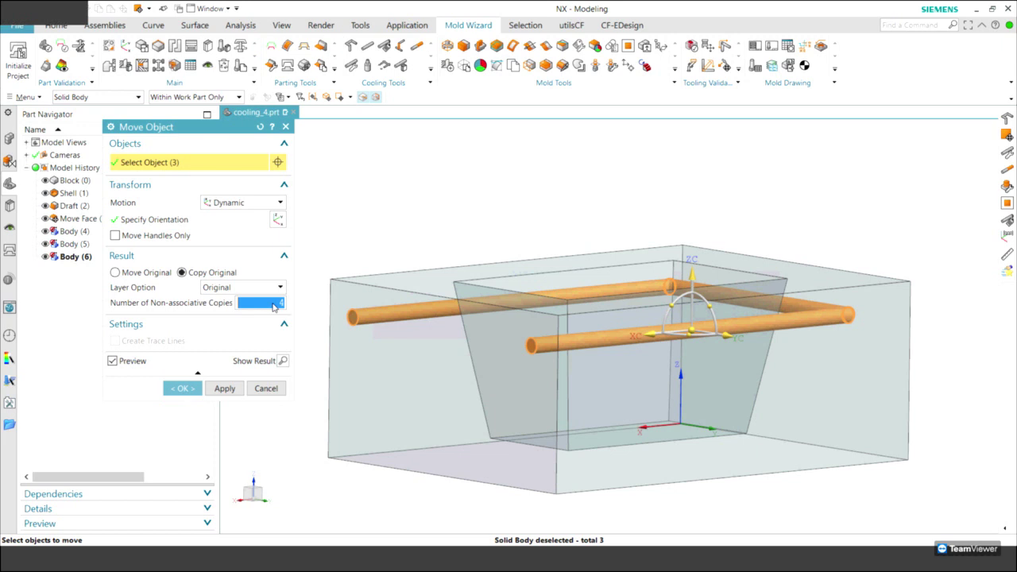
type("3")
middle_click_drag(603, 374, 683, 286)
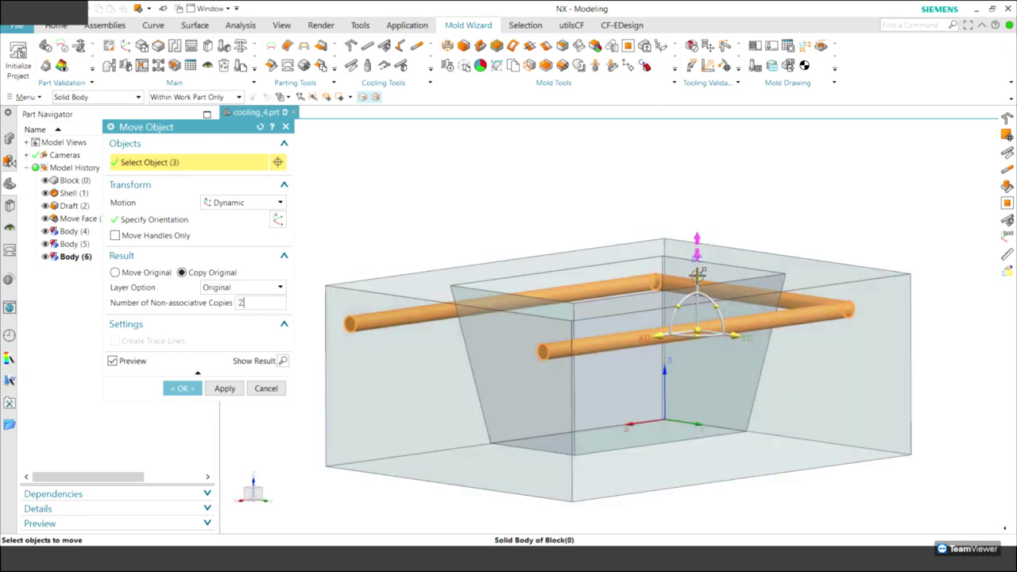
left_click_drag(695, 274, 693, 327)
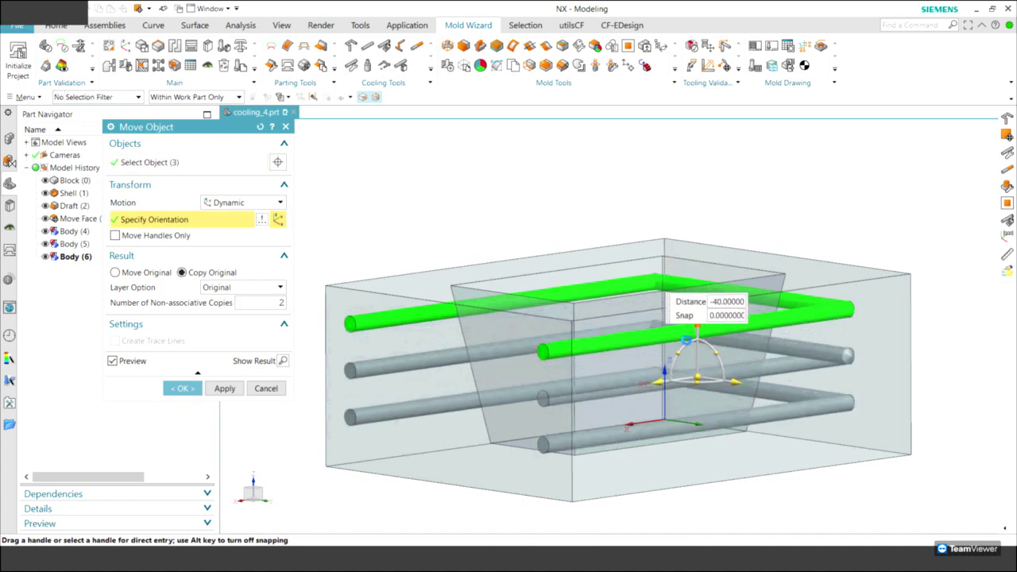
left_click(664, 420)
middle_click_drag(636, 413, 182, 471)
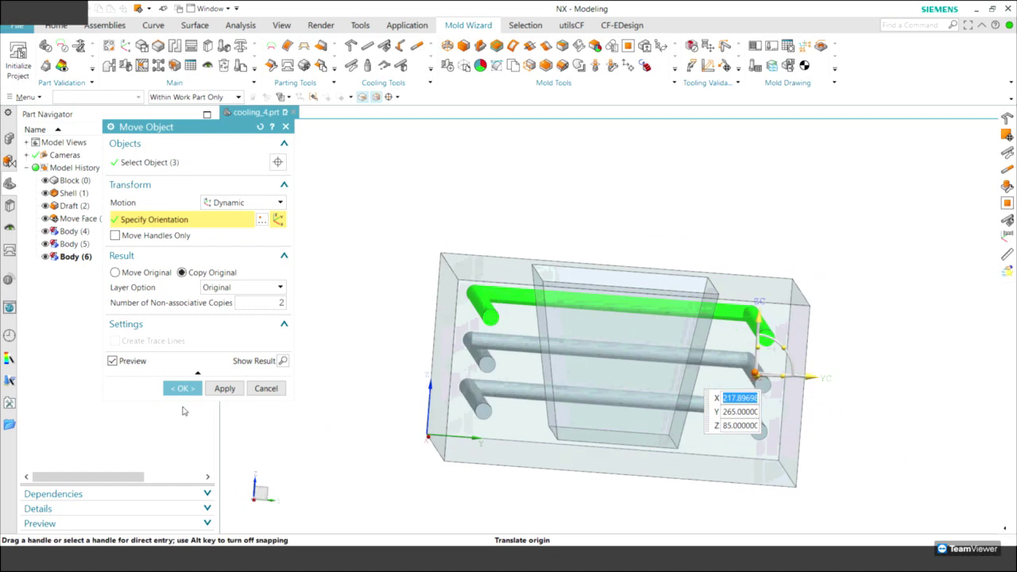
left_click(182, 388)
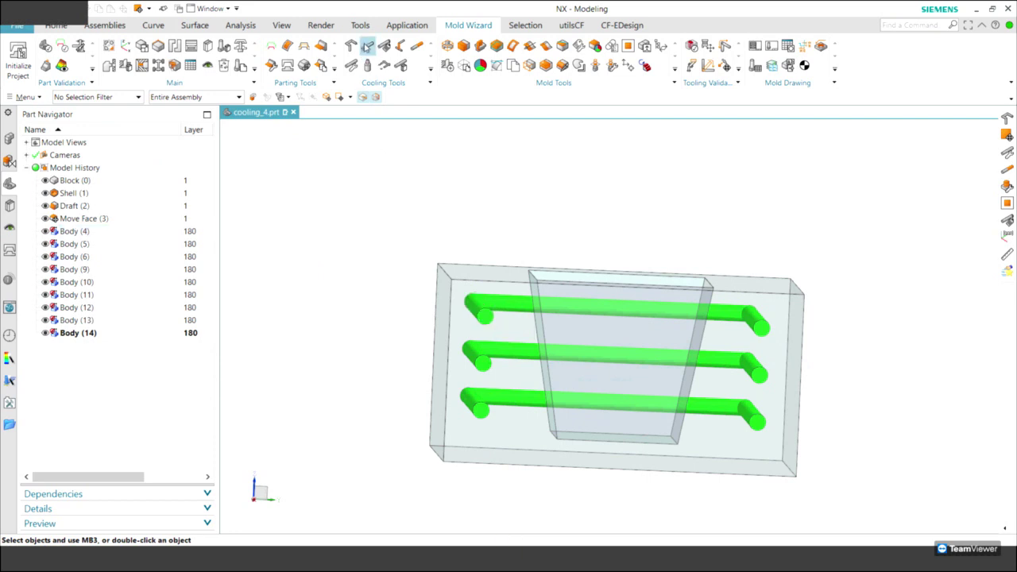
Box-select the nine pipe bodies and define them as cooling channels with Define Channel
left_click(384, 45)
left_click_drag(391, 197, 886, 507)
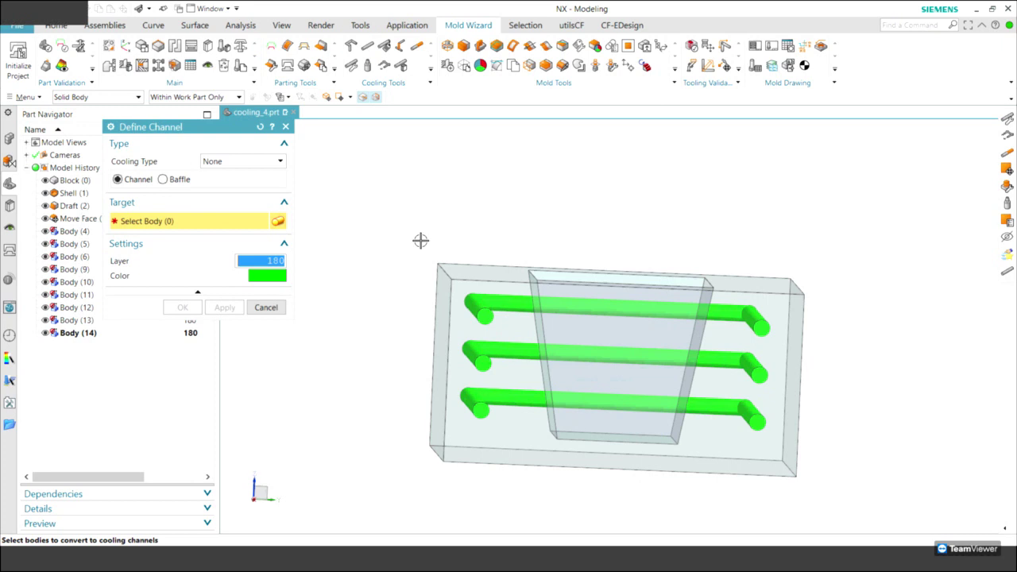
left_click(225, 308)
left_click(266, 307)
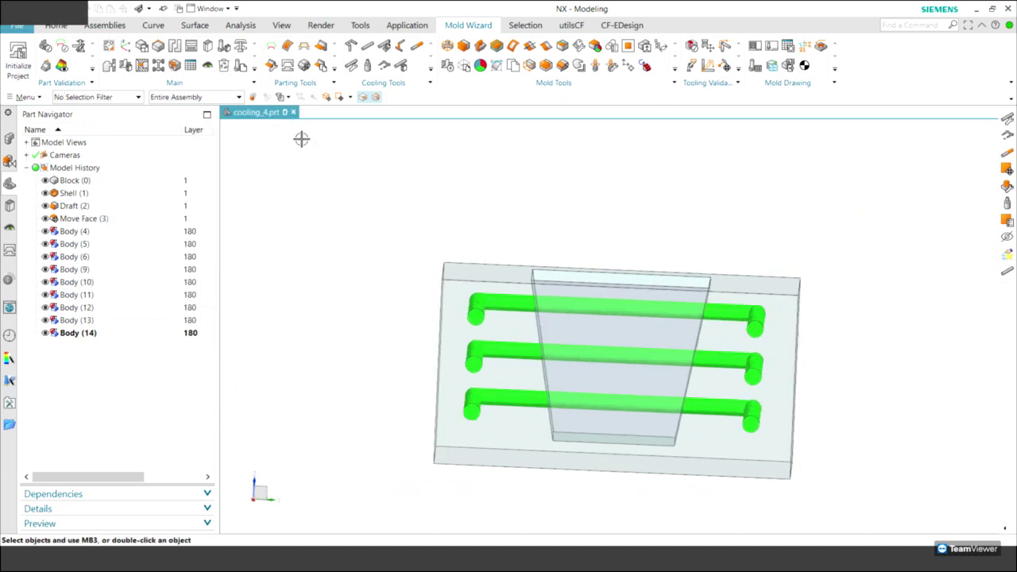
key("Home")
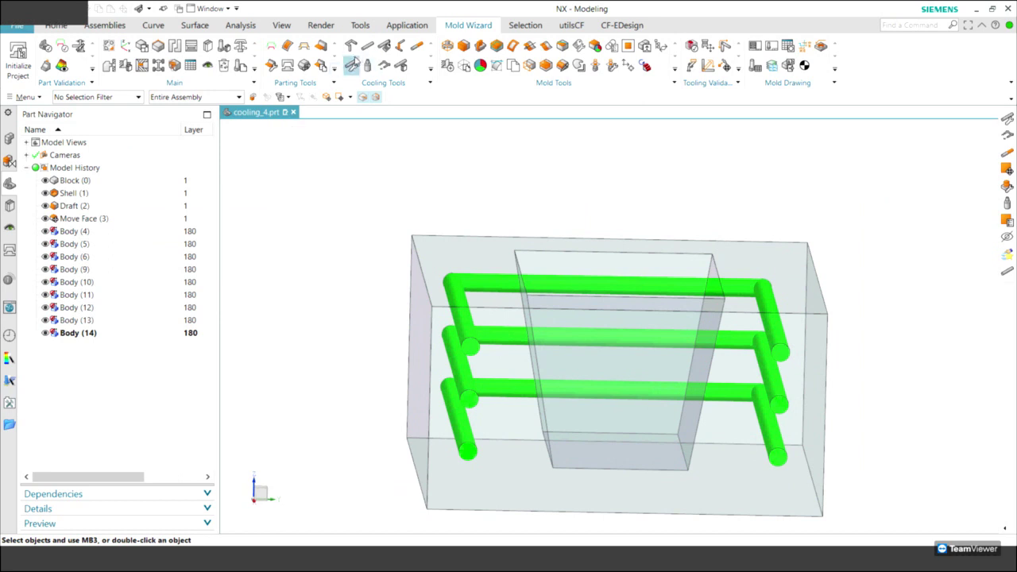
Choose Channel Reposition in Adjust Channel and box-select all nine cooling channels
left_click(352, 66)
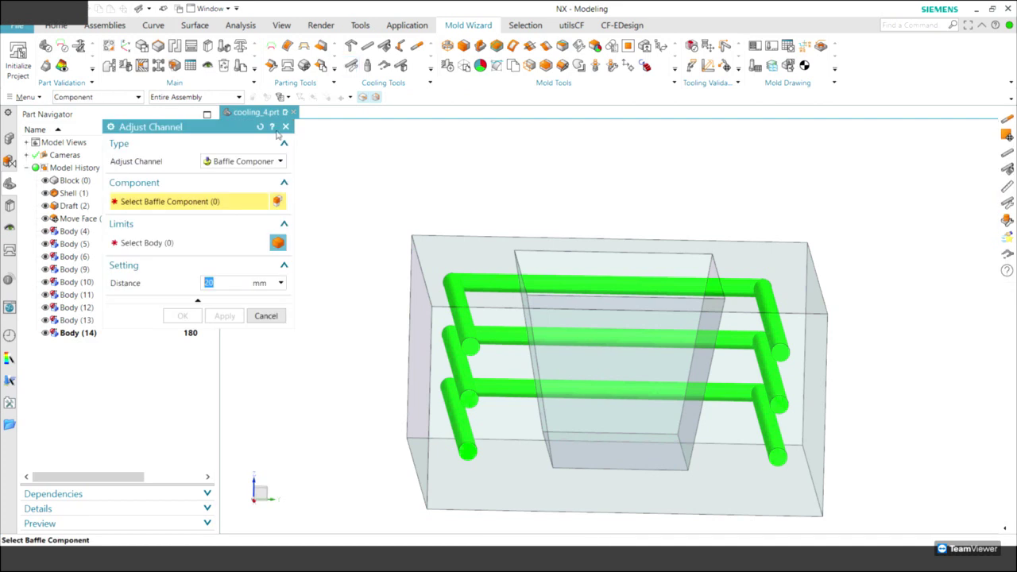
left_click(230, 162)
left_click(235, 175)
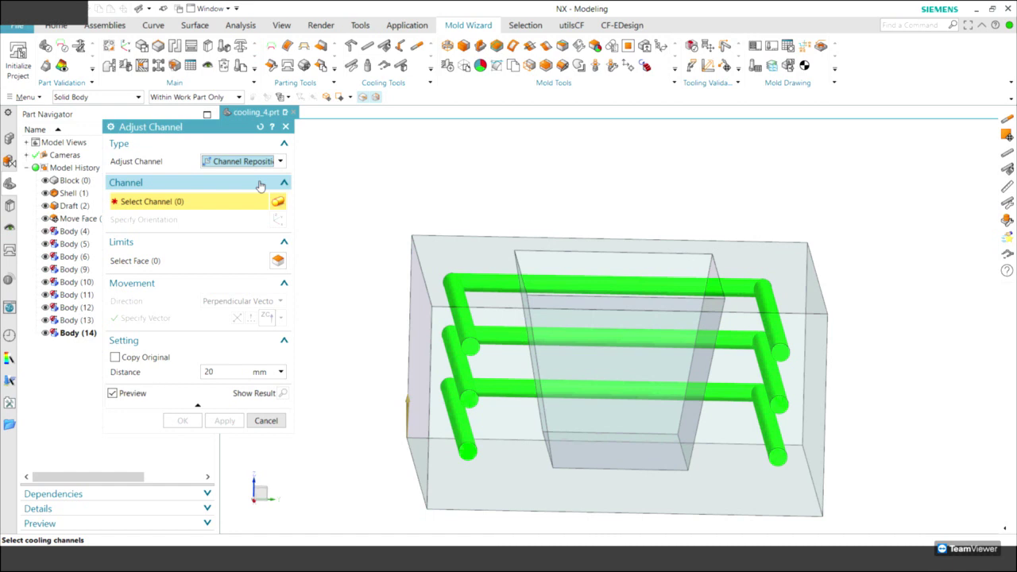
middle_click_drag(288, 196, 329, 240)
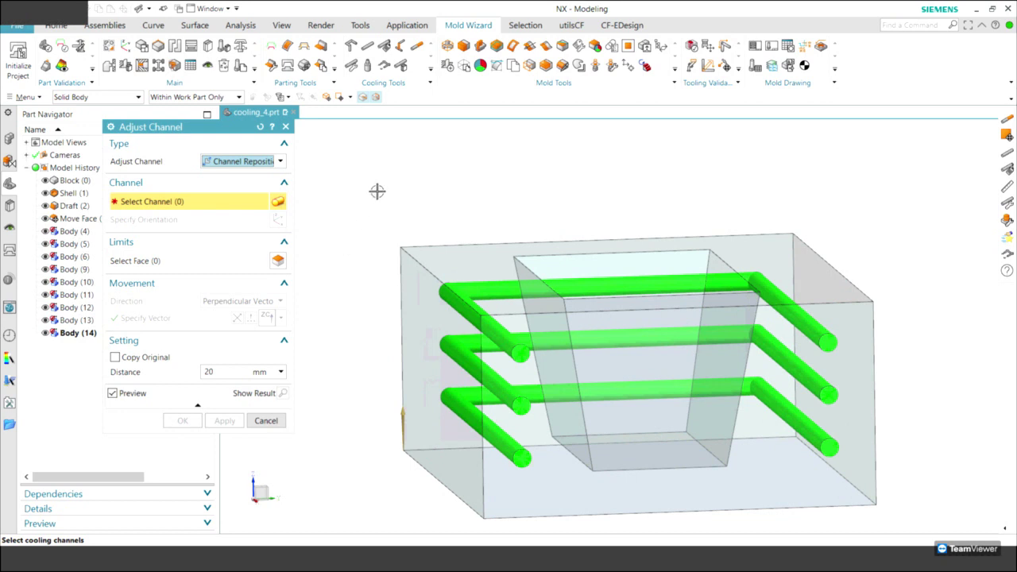
left_click_drag(367, 188, 927, 502)
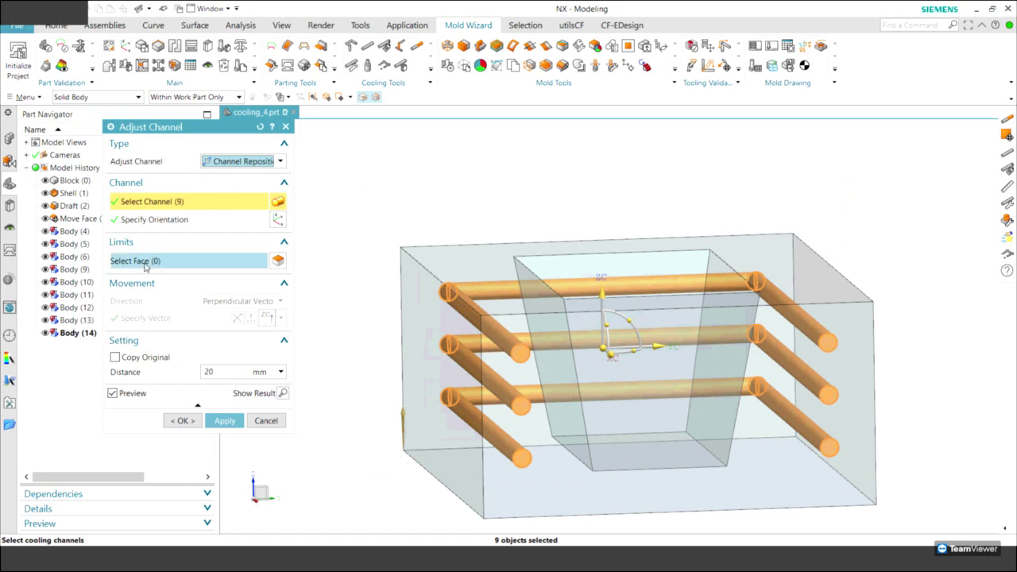
left_click(151, 220)
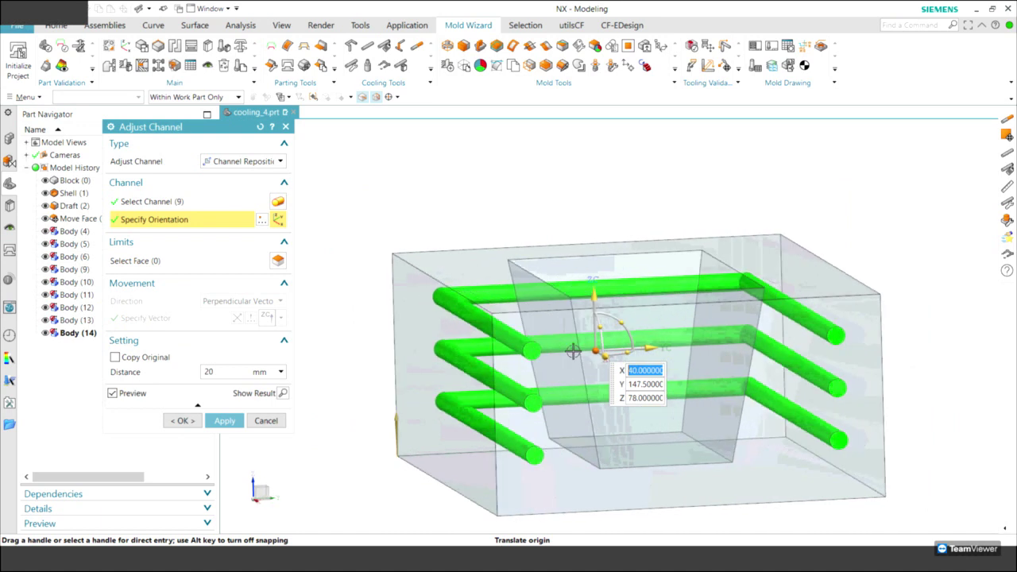
Pick three pocket wall faces as the reposition limit faces
middle_click_drag(549, 409, 632, 285)
key("F8")
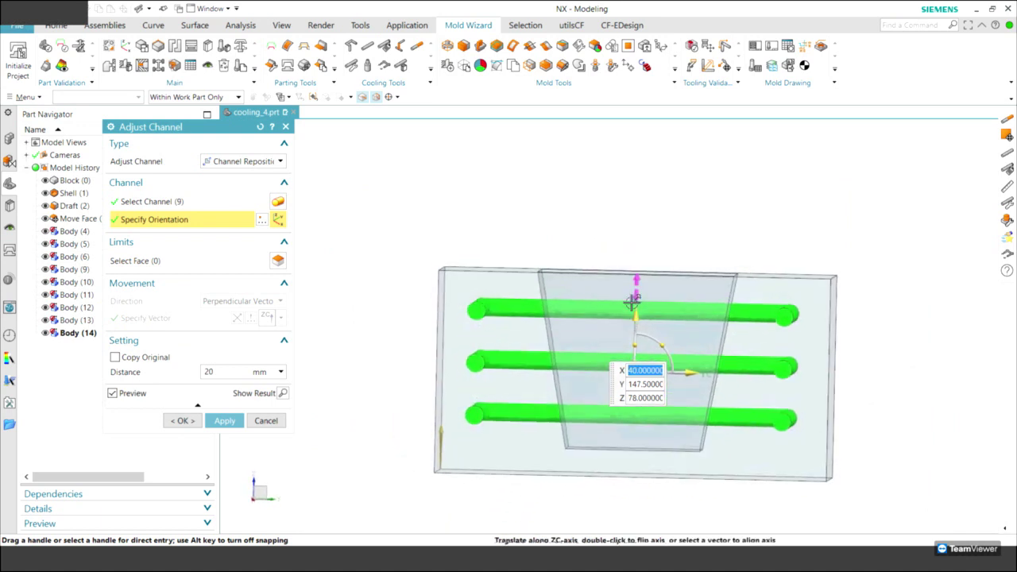
key("Home")
left_click(134, 262)
mouse_move(508, 328)
middle_mouse_down()
mouse_move(495, 374)
mouse_move(567, 313)
middle_mouse_up()
left_click(572, 283)
left_click(699, 279)
mouse_move(674, 357)
middle_mouse_down()
mouse_move(667, 367)
mouse_move(710, 341)
middle_mouse_up()
left_click(687, 356)
mouse_move(400, 400)
middle_mouse_down()
mouse_move(270, 405)
mouse_move(300, 404)
middle_mouse_up()
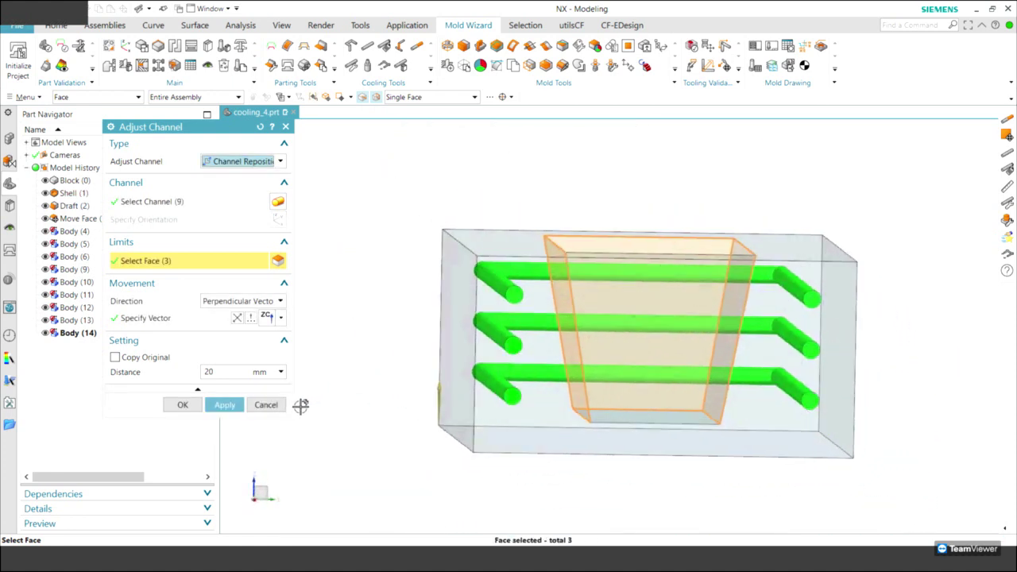
Set the channel movement direction to Perpendicular Vector
left_click(258, 301)
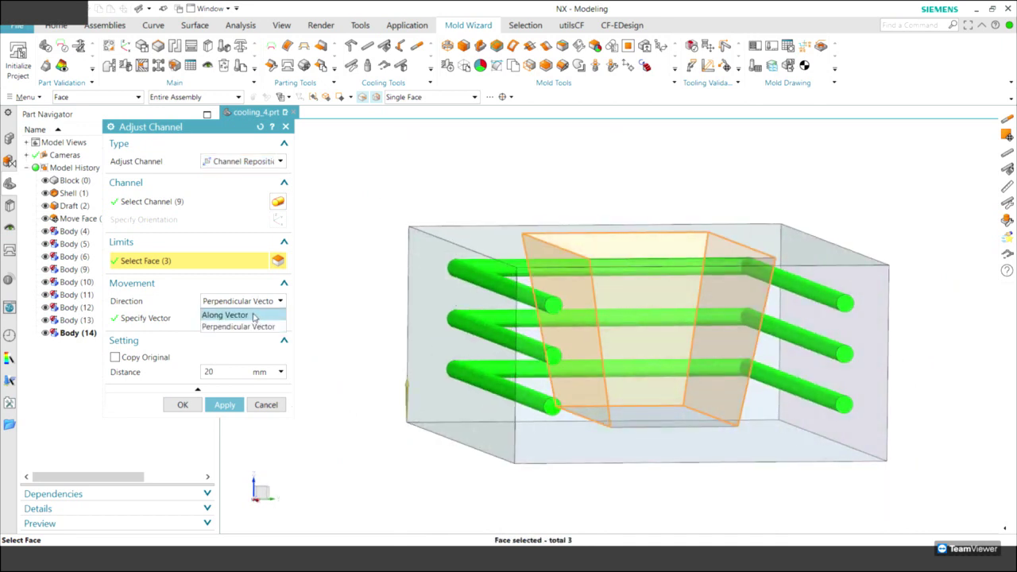
left_click(254, 316)
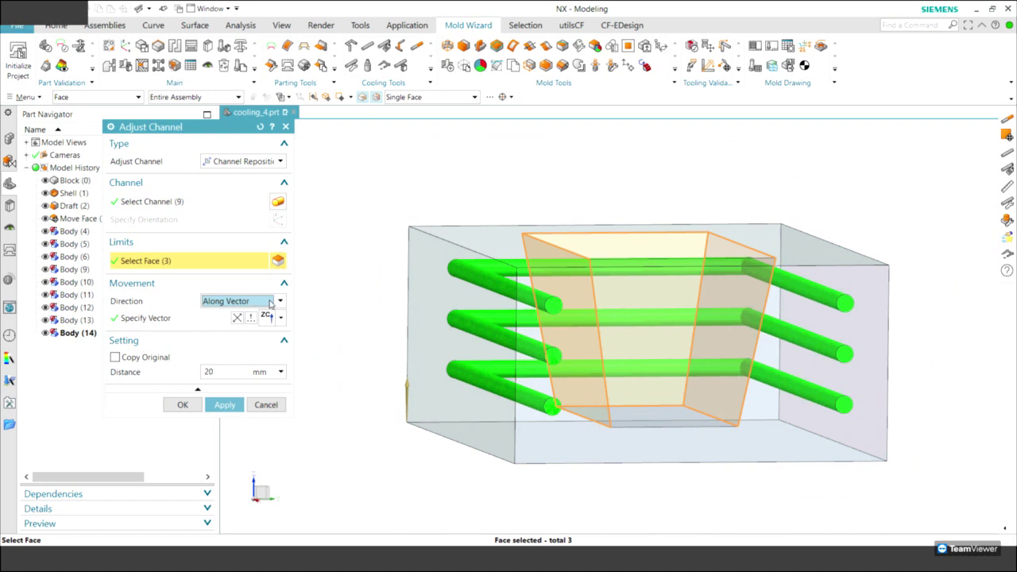
left_click(280, 303)
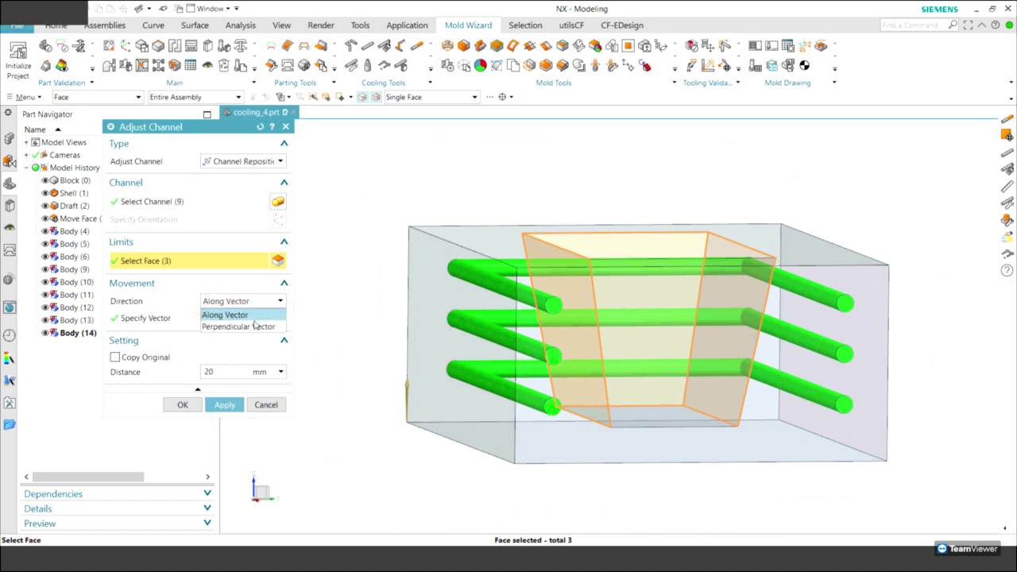
left_click(250, 326)
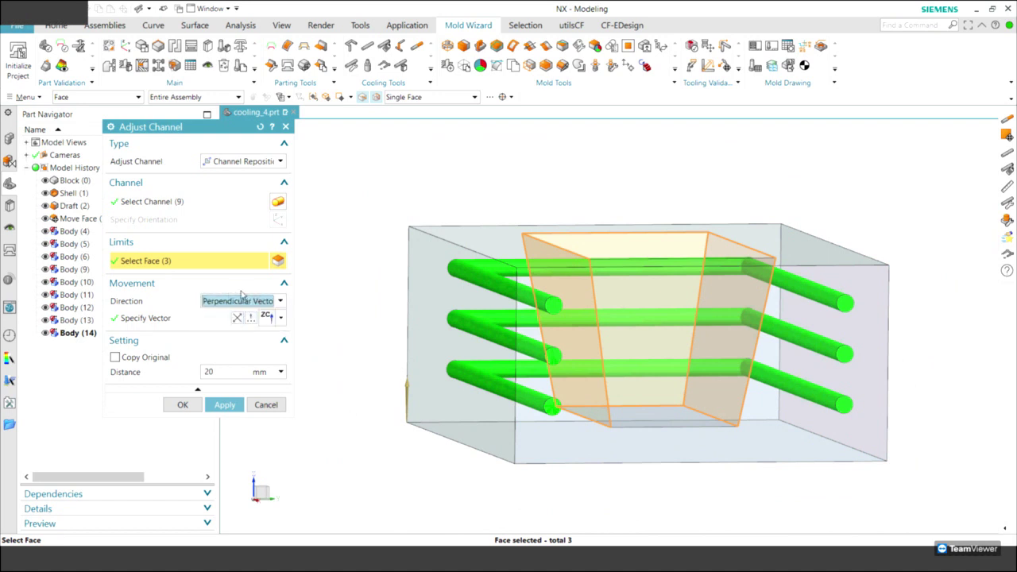
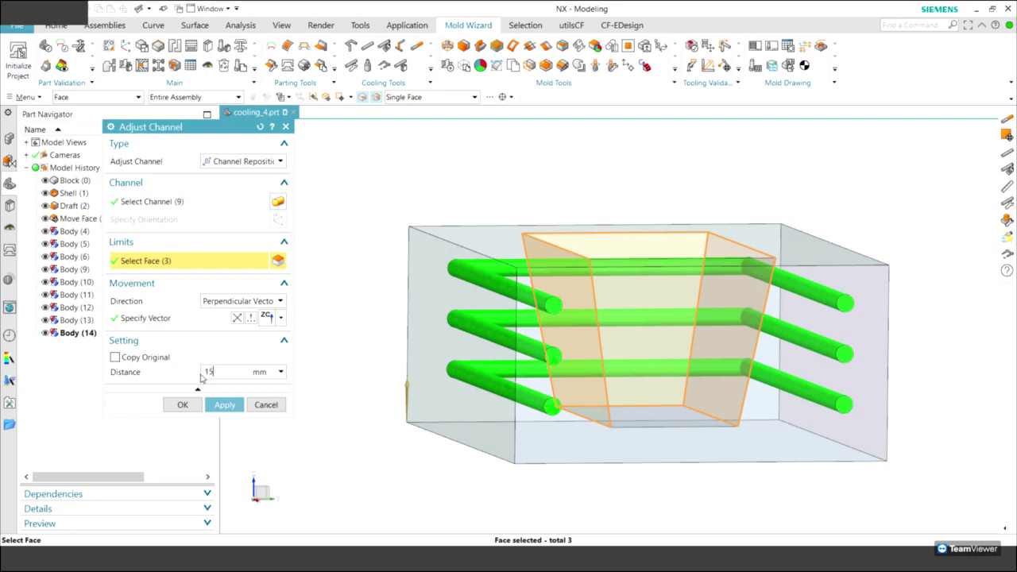
Apply the 15 mm reposition of the nine channels from the three tapered faces and close Adjust Channel
left_click(227, 406)
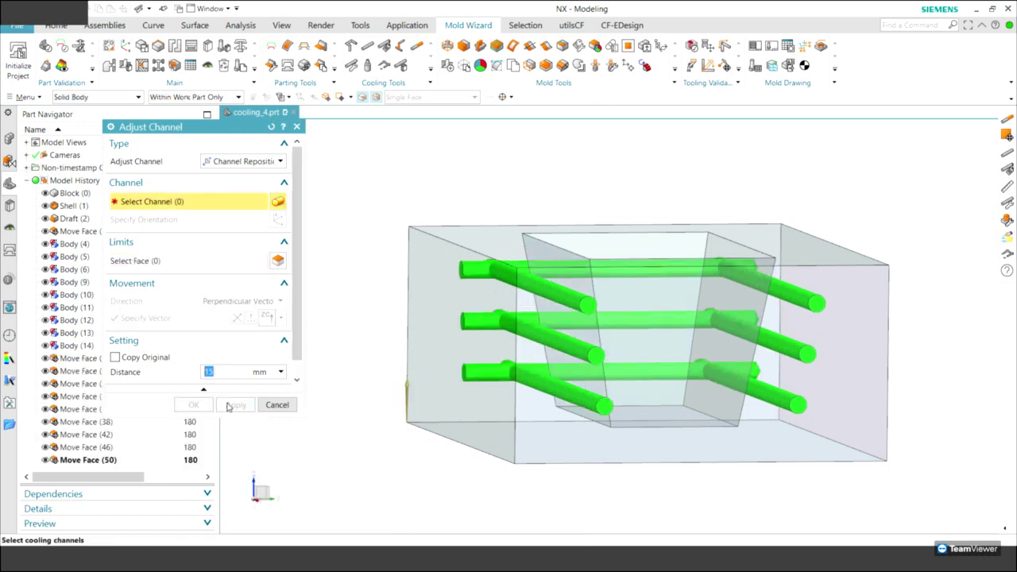
left_click(279, 404)
mouse_move(280, 399)
middle_mouse_down()
mouse_move(293, 421)
mouse_move(495, 352)
middle_mouse_up()
scroll(490, 297, "up", 3)
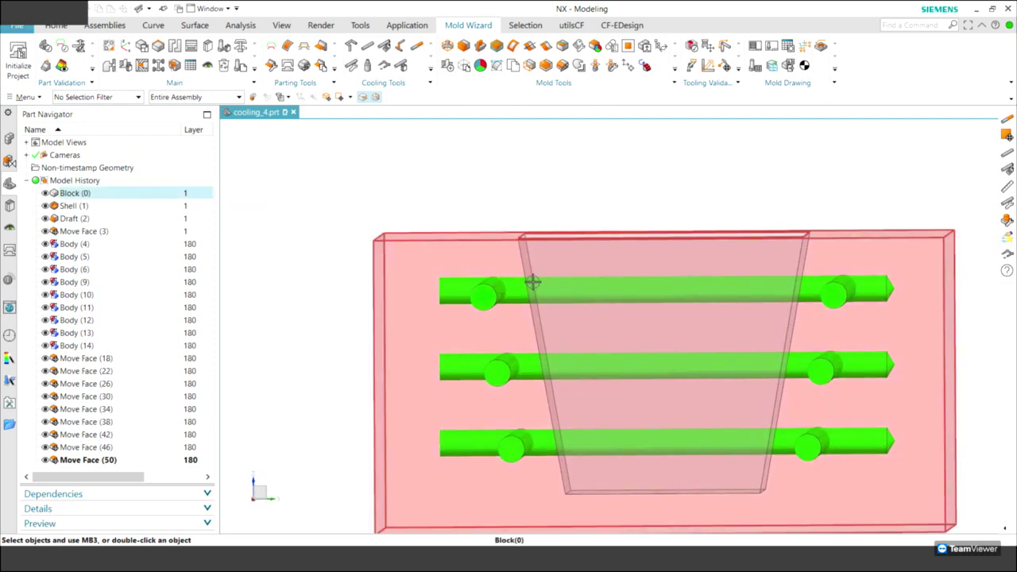
Measure in Object mode from the tapered insert face to the top channel: 15.1689 mm minimum
middle_click_drag(532, 282, 570, 294)
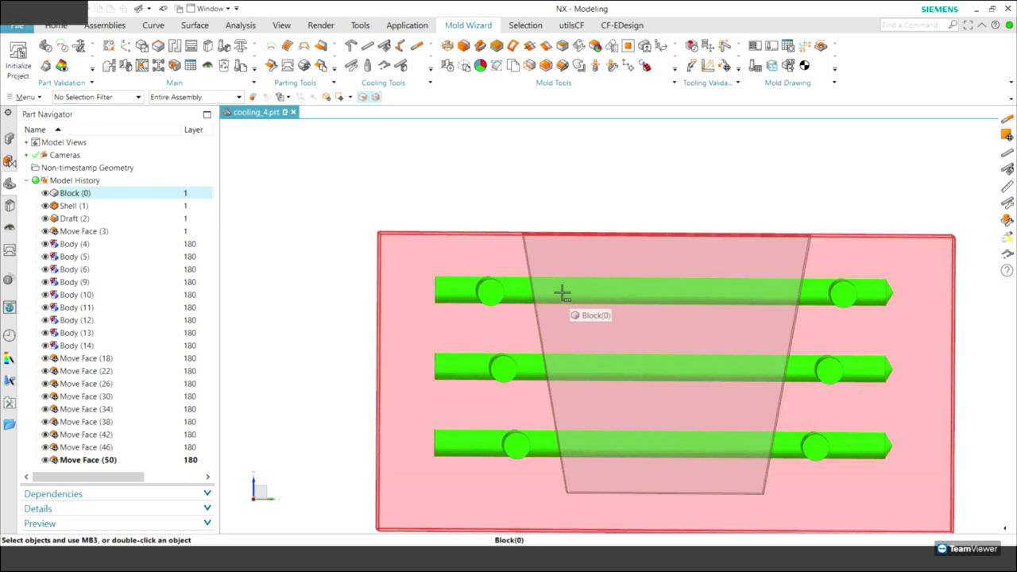
left_click(237, 26)
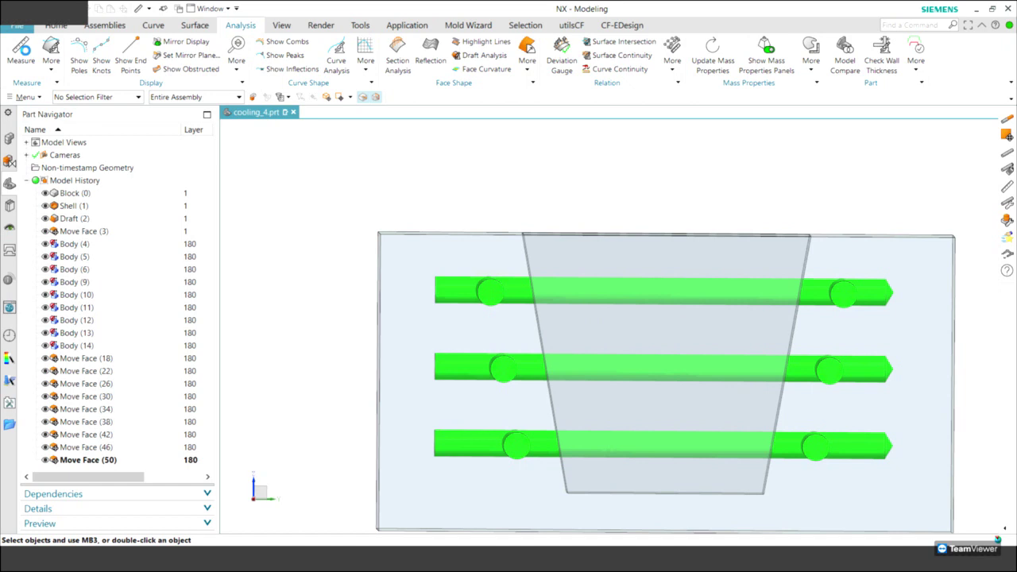
left_click(21, 52)
left_click(141, 164)
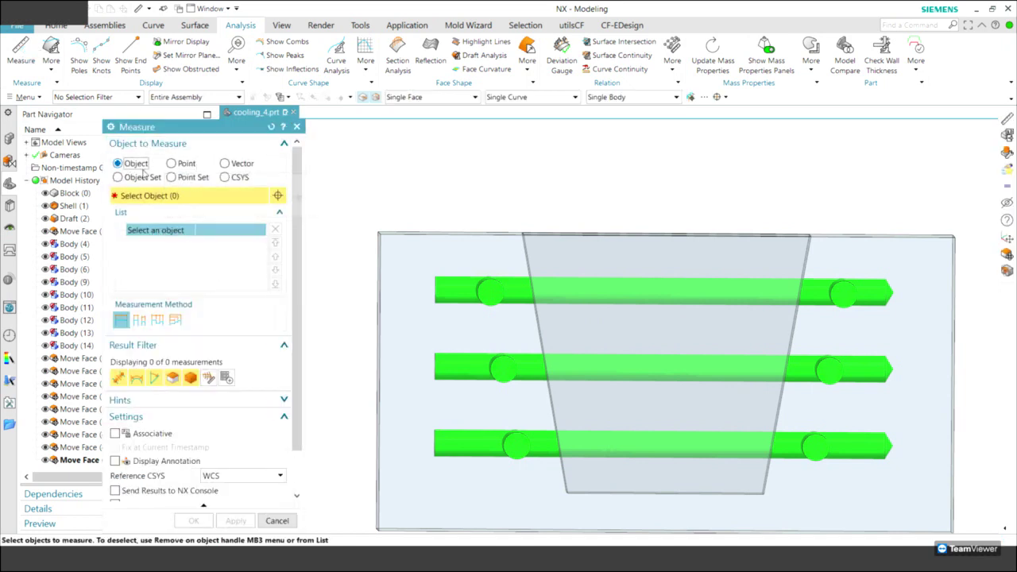
middle_click_drag(445, 334, 542, 281)
left_click(540, 257)
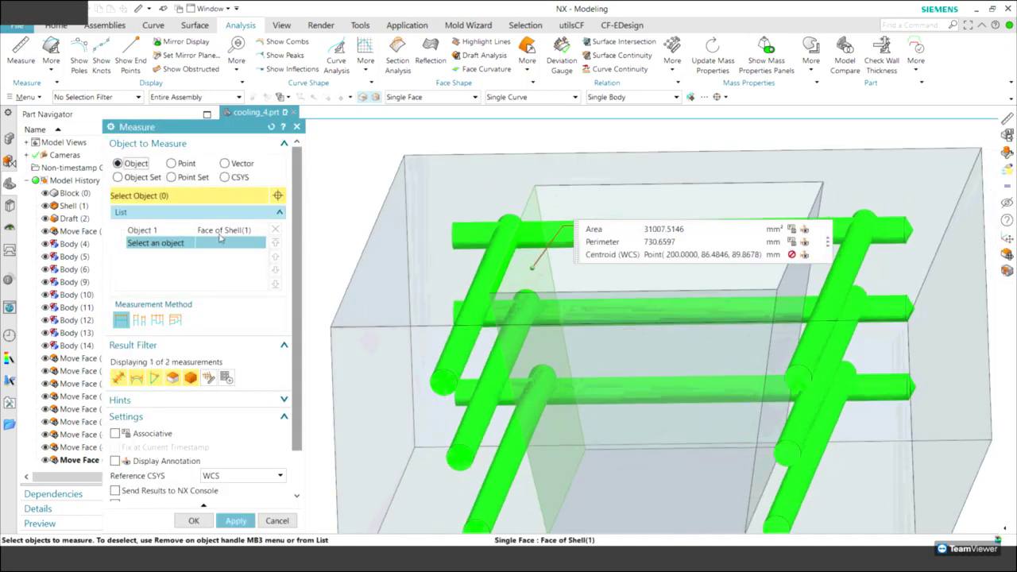
left_click(455, 360)
left_click(531, 402)
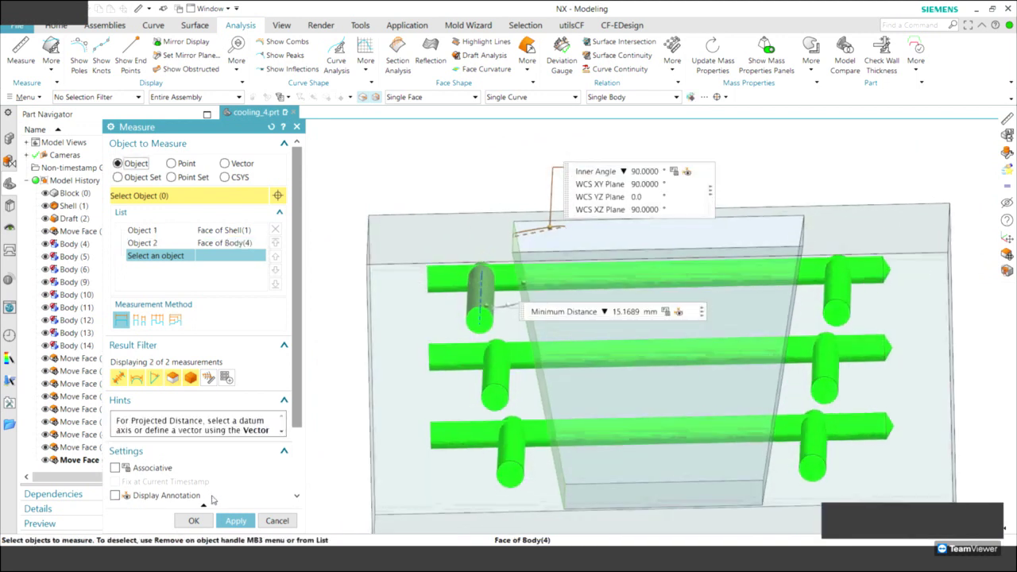
left_click(278, 521)
Reorient to a top-oblique view and bring up Extend Channel from the Mold Wizard Cooling Tools
key("Home")
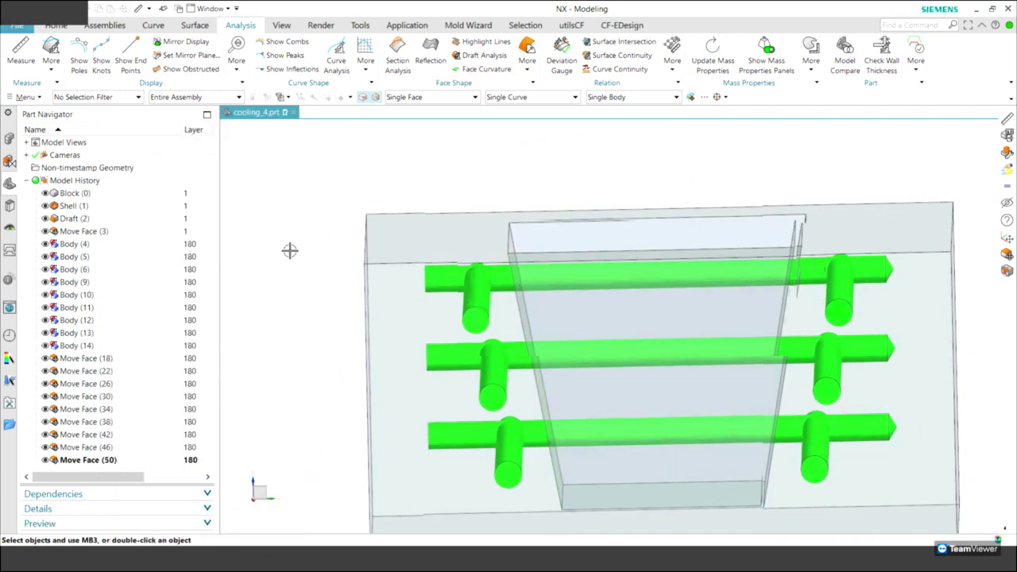
middle_click_drag(289, 250, 791, 421)
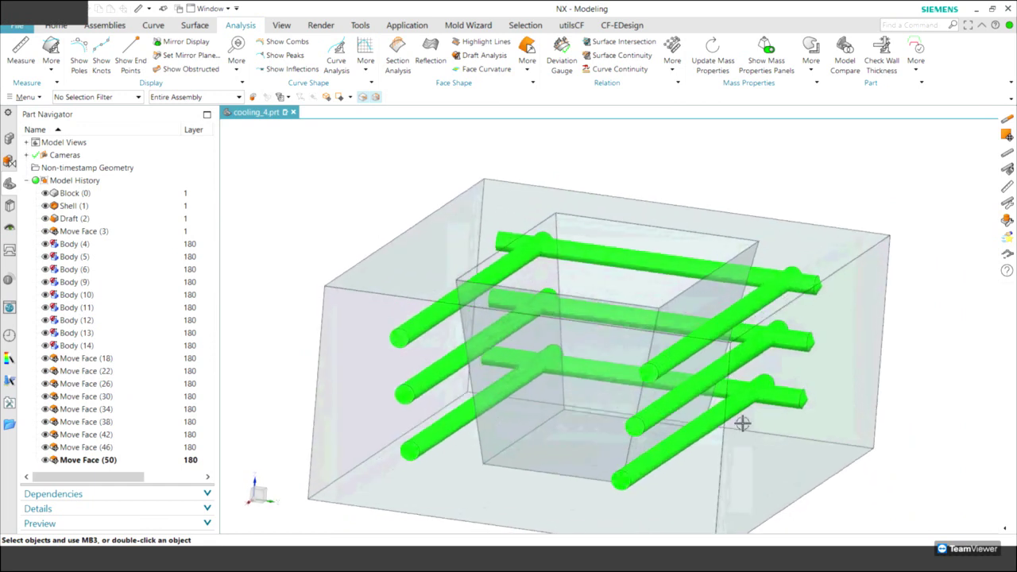
mouse_move(718, 431)
middle_mouse_down()
mouse_move(400, 192)
mouse_move(382, 81)
middle_mouse_up()
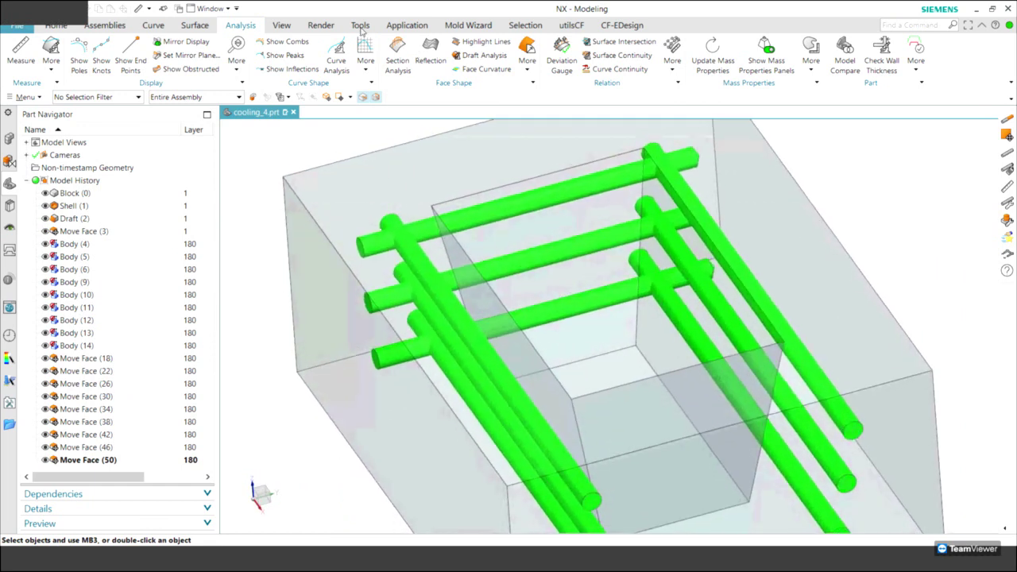
left_click(468, 25)
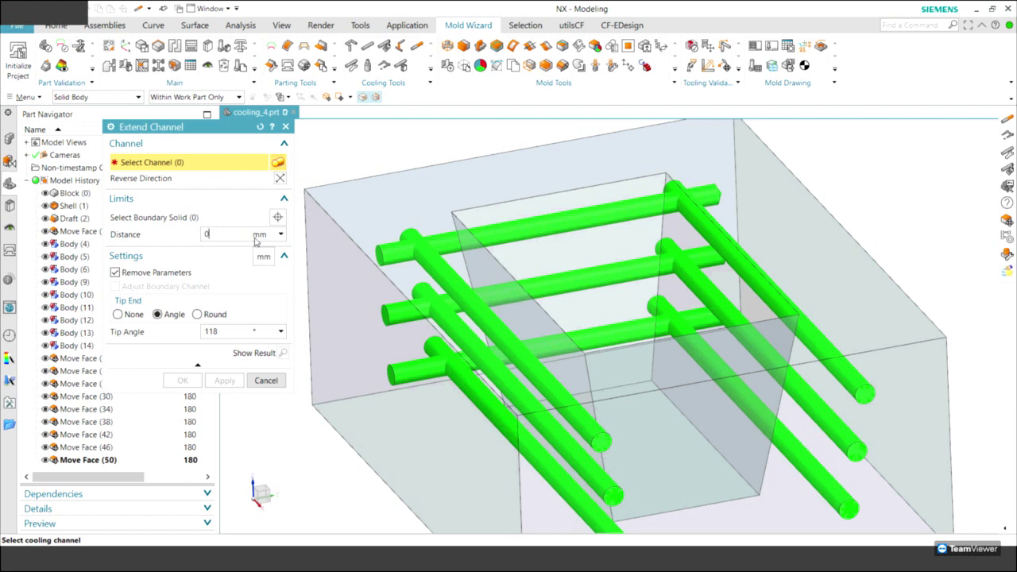
Extend the top, middle and bottom channels to the mold block with pointed tips
left_click(386, 256)
left_click(390, 314)
left_click(395, 374)
left_click(198, 217)
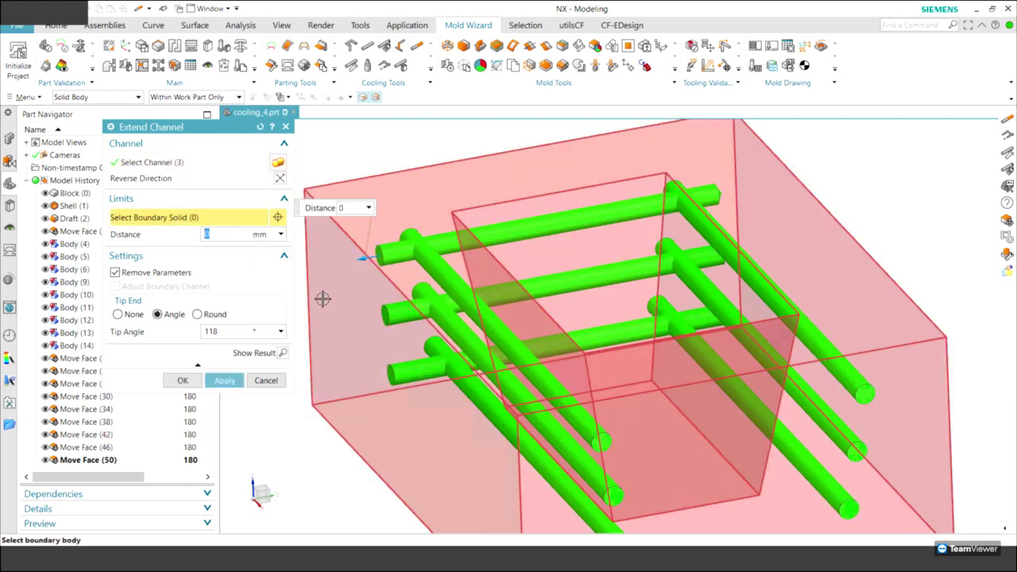
left_click(324, 300)
left_click(222, 380)
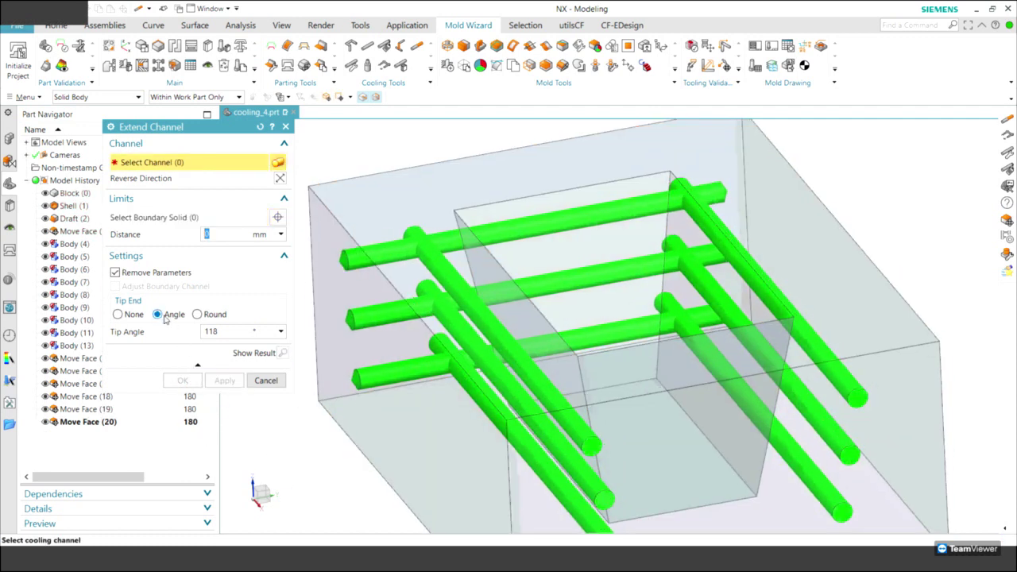
With Tip End set to None, extend three more channels flat-ended to the block
left_click(130, 315)
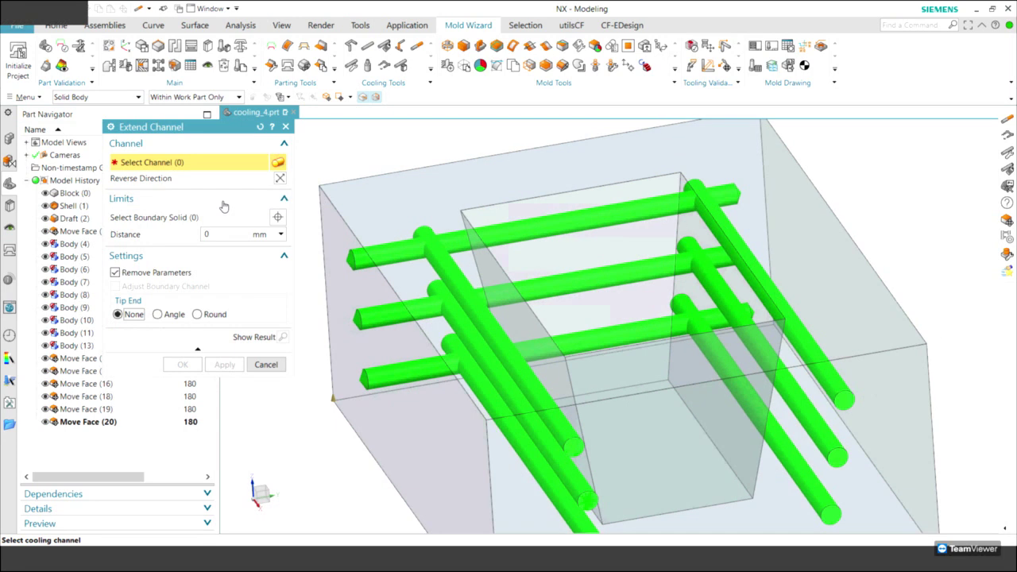
left_click(365, 258)
left_click(364, 318)
left_click(367, 375)
middle_click(337, 294)
left_click(335, 289)
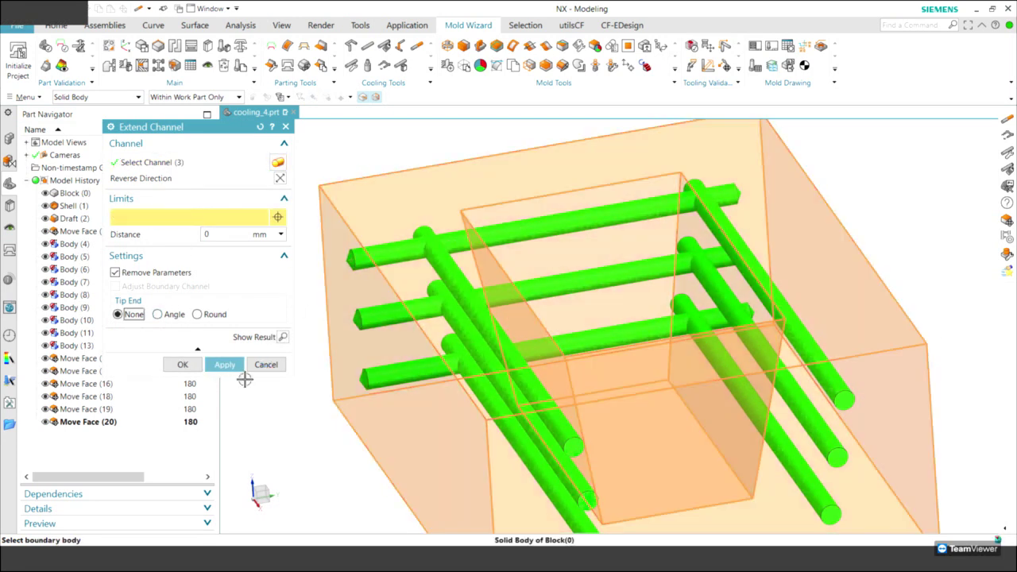
left_click(226, 364)
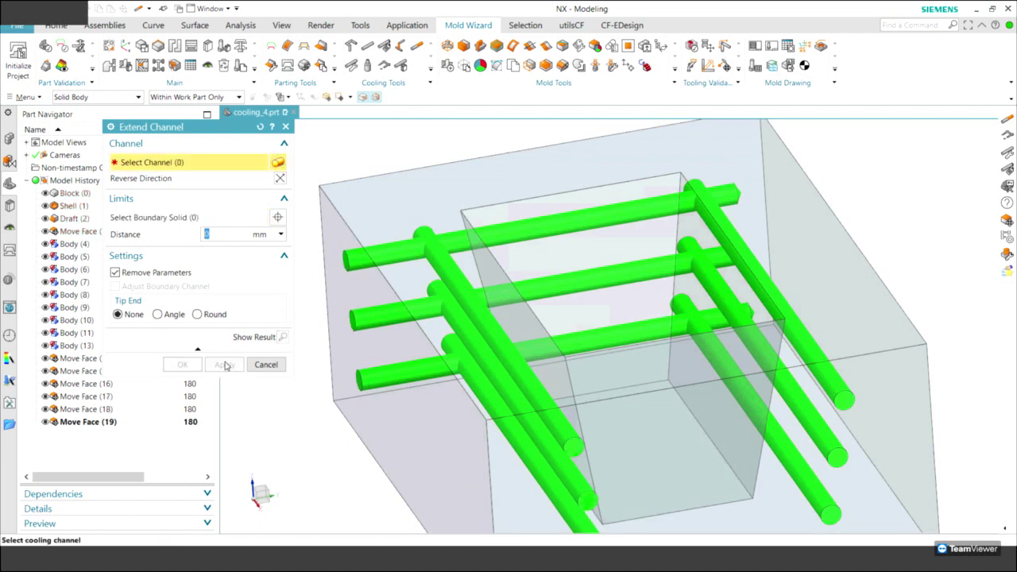
middle_click_drag(596, 257, 841, 225)
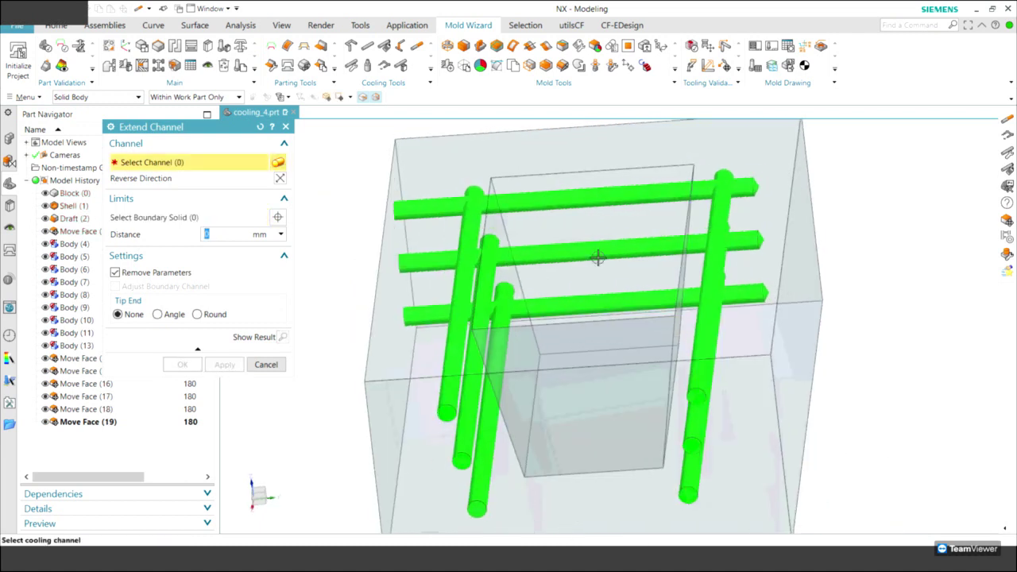
scroll(841, 226, "down", 3)
middle_click_drag(681, 220, 333, 254)
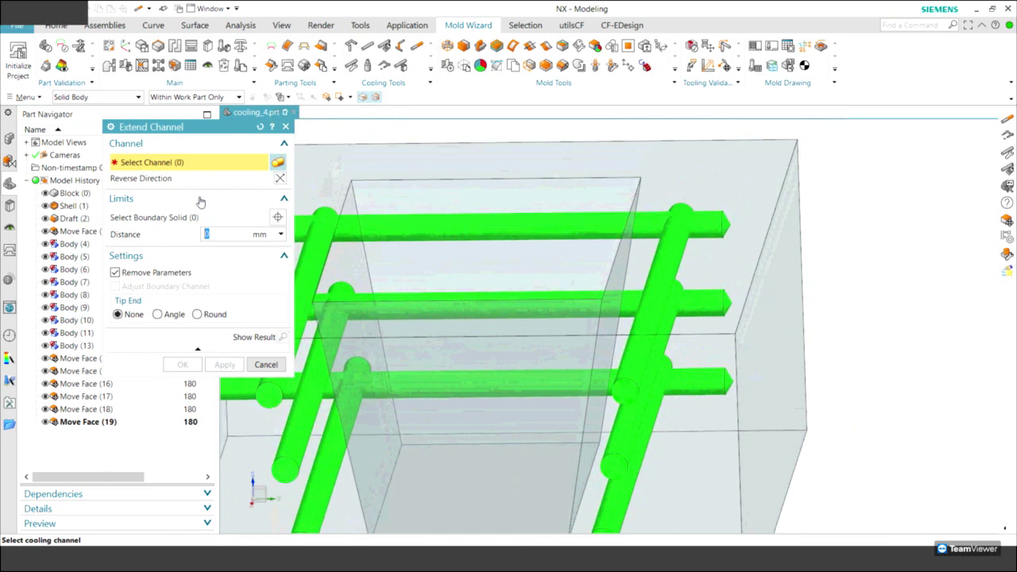
middle_click_drag(397, 257, 504, 318)
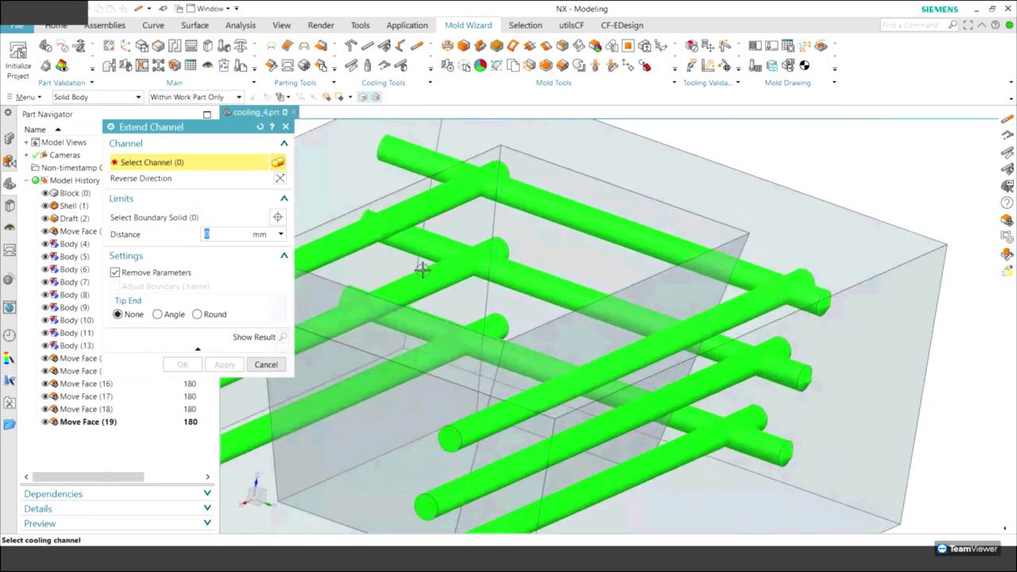
scroll(609, 378, "down", 2)
mouse_move(610, 379)
middle_mouse_down()
mouse_move(581, 411)
mouse_move(594, 364)
mouse_move(415, 261)
mouse_move(595, 322)
middle_mouse_up()
Extend two cross channels 10 mm to the block boundary with angled drill tips
left_click(594, 322)
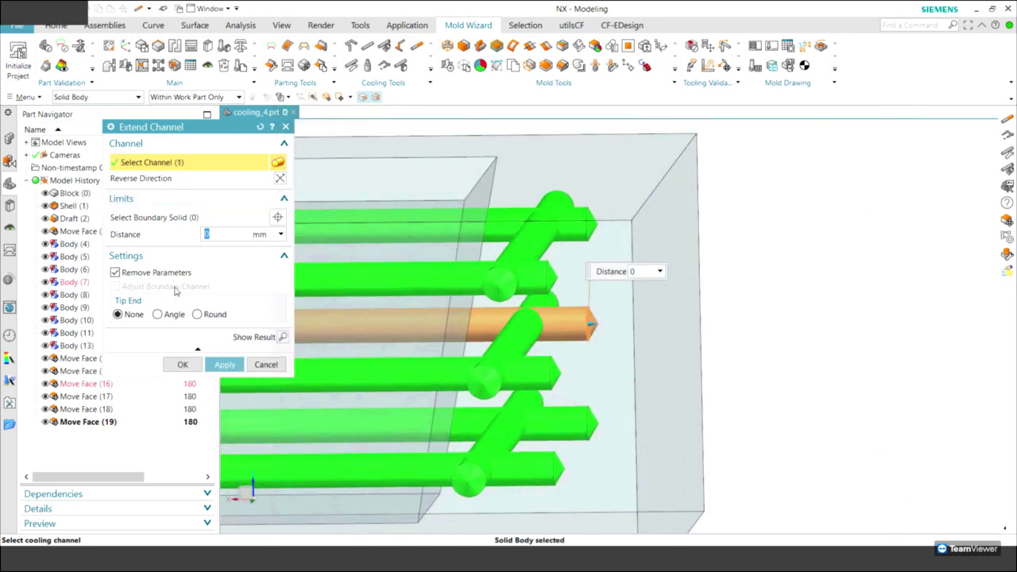
left_click(159, 217)
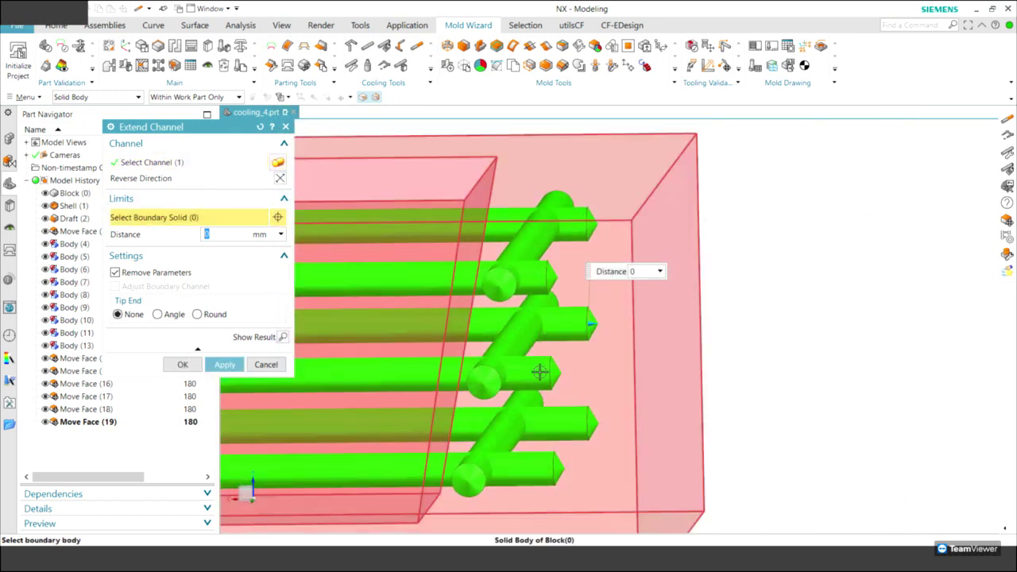
left_click(151, 162)
left_click(525, 378)
left_click(163, 217)
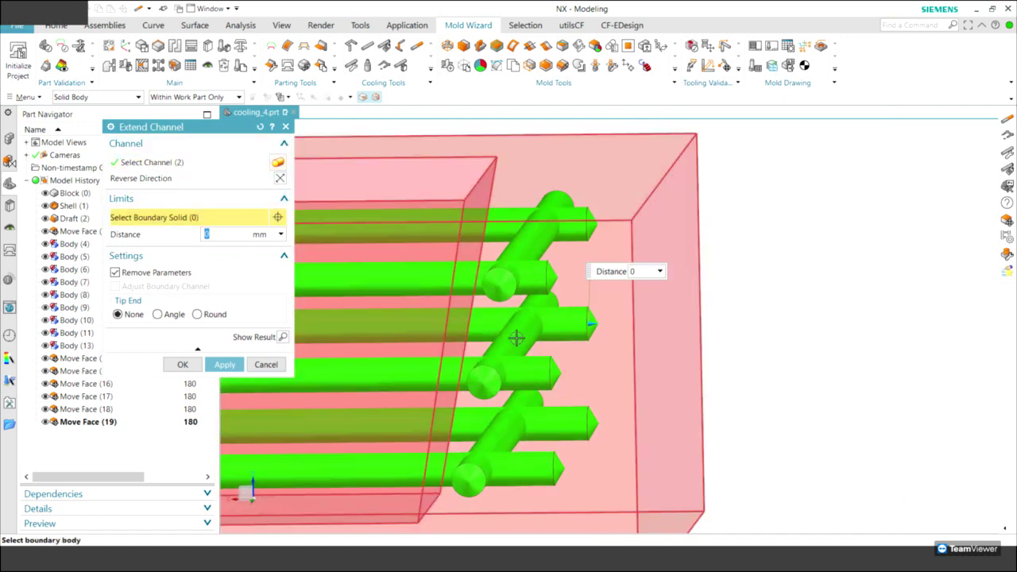
left_click(517, 342)
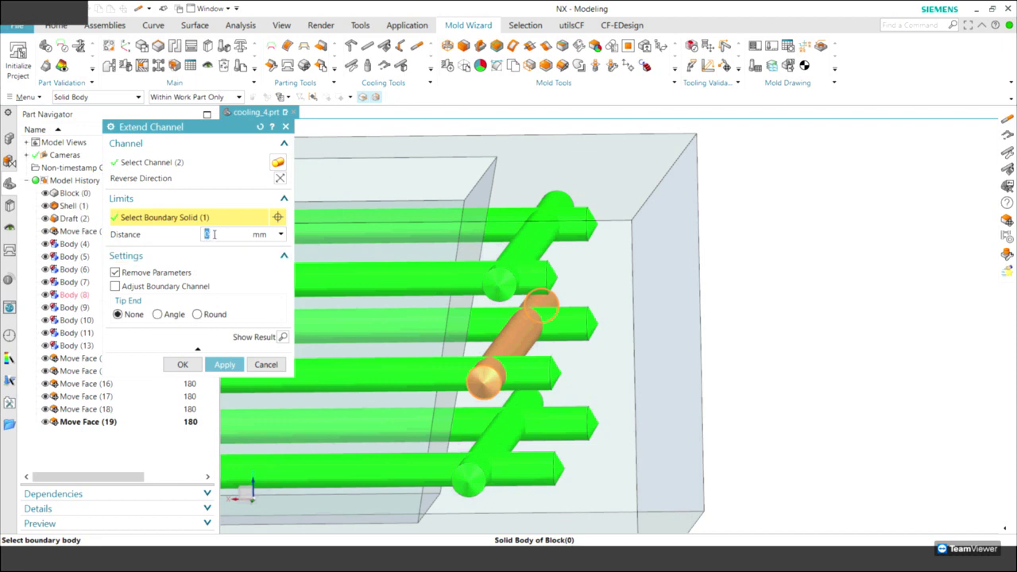
type("10")
left_click(159, 315)
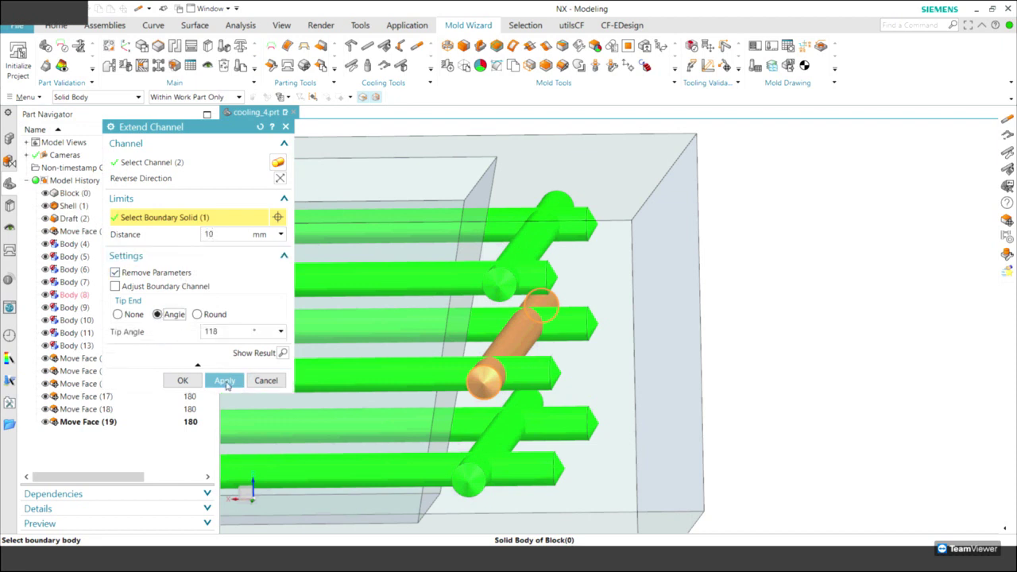
left_click(224, 380)
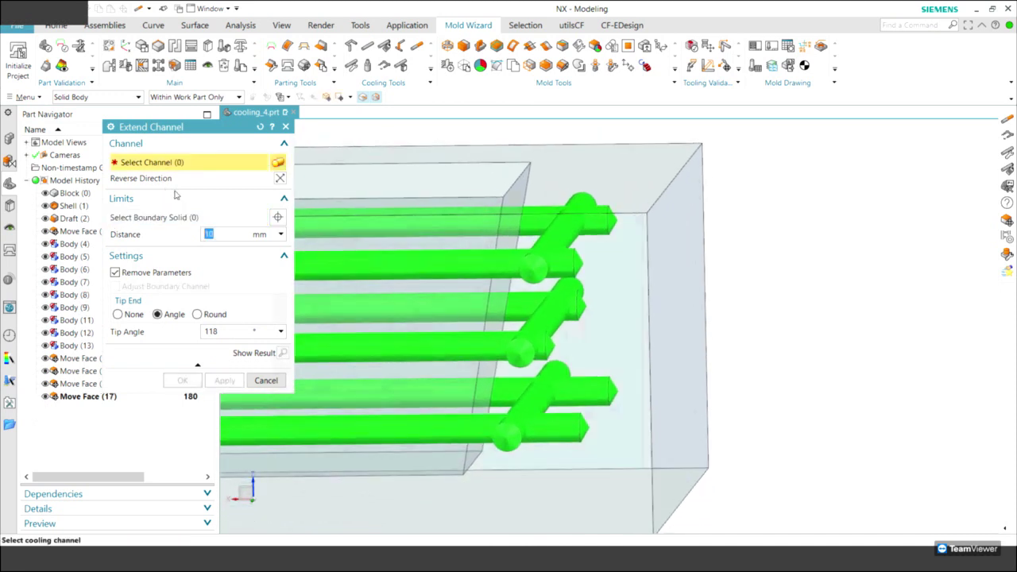
Extend two more channels up to the top cross channel as boundary
left_click(569, 257)
left_click(482, 203)
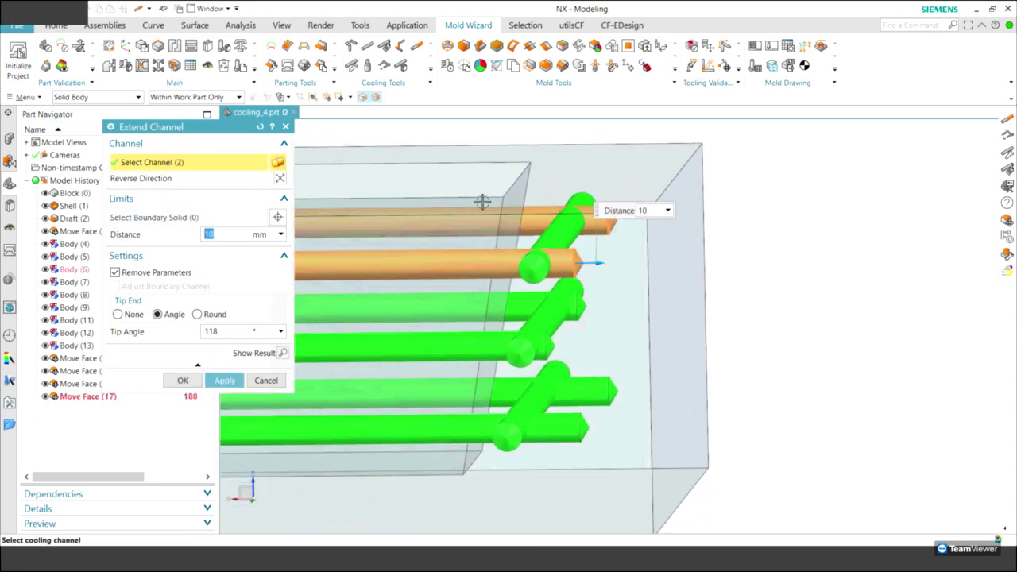
left_click(162, 218)
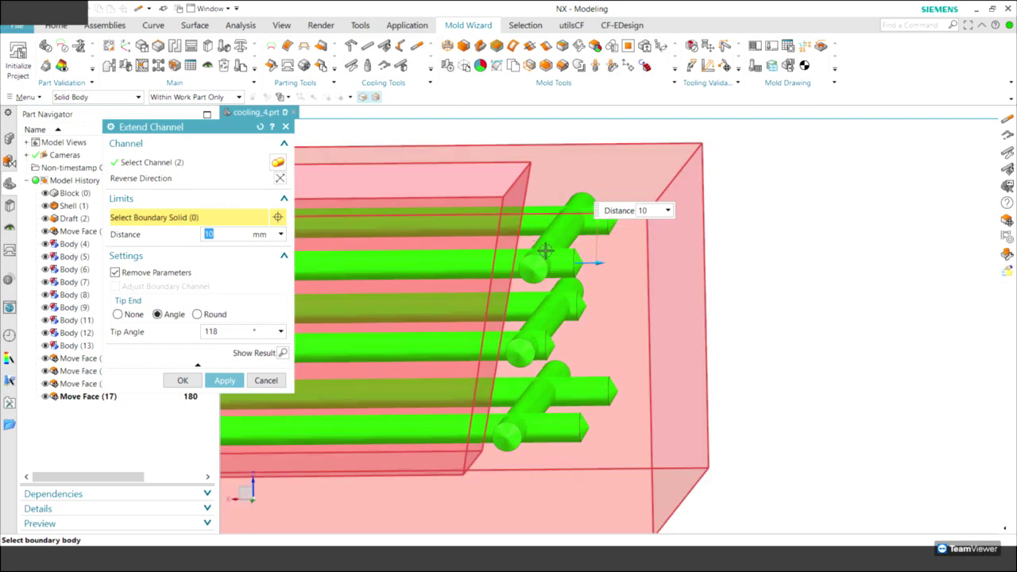
left_click(563, 242)
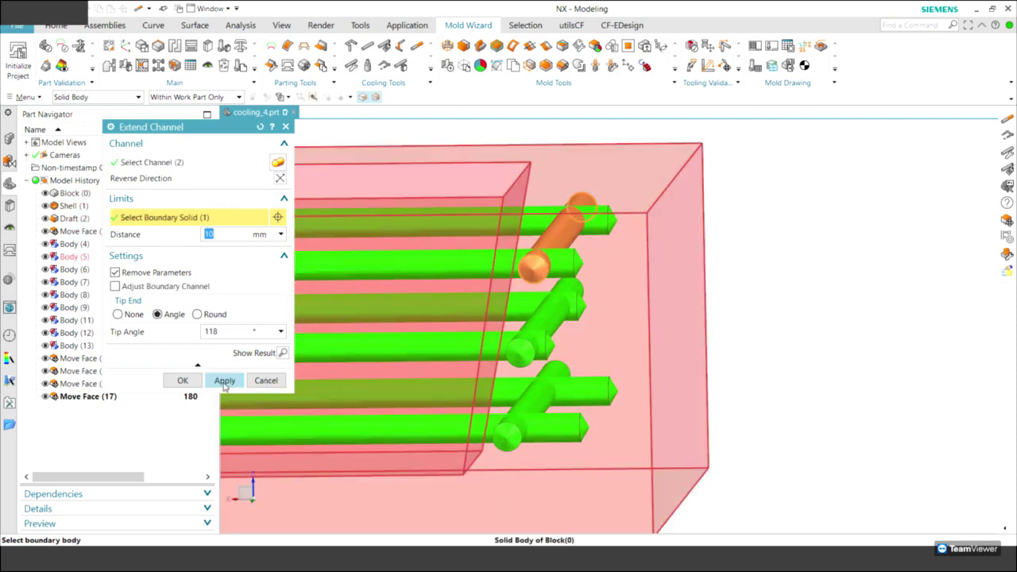
left_click(225, 382)
Extend another pair of channels out to the block boundary
scroll(658, 322, "up", 2)
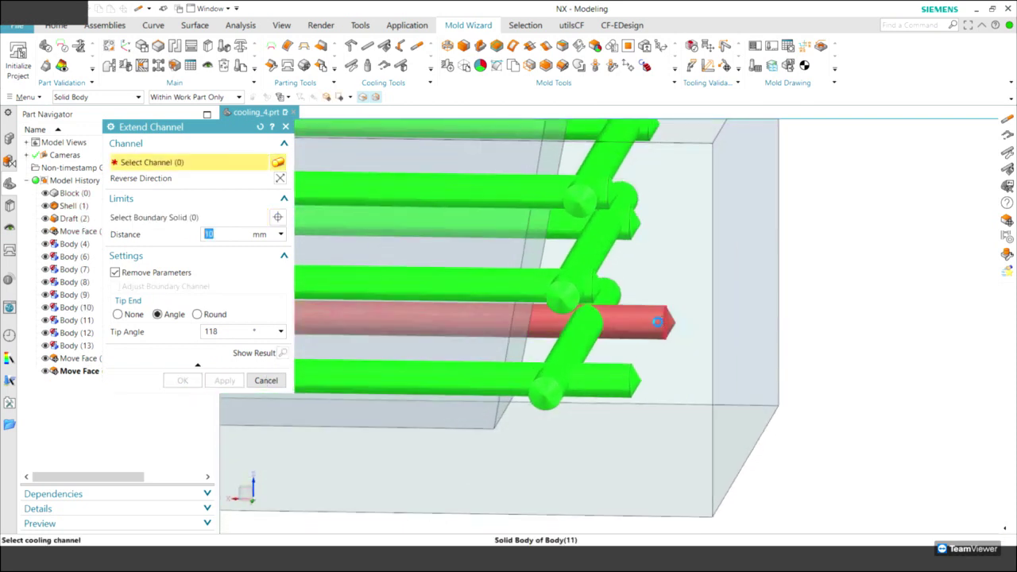
left_click(658, 322)
left_click(608, 383)
left_click(159, 218)
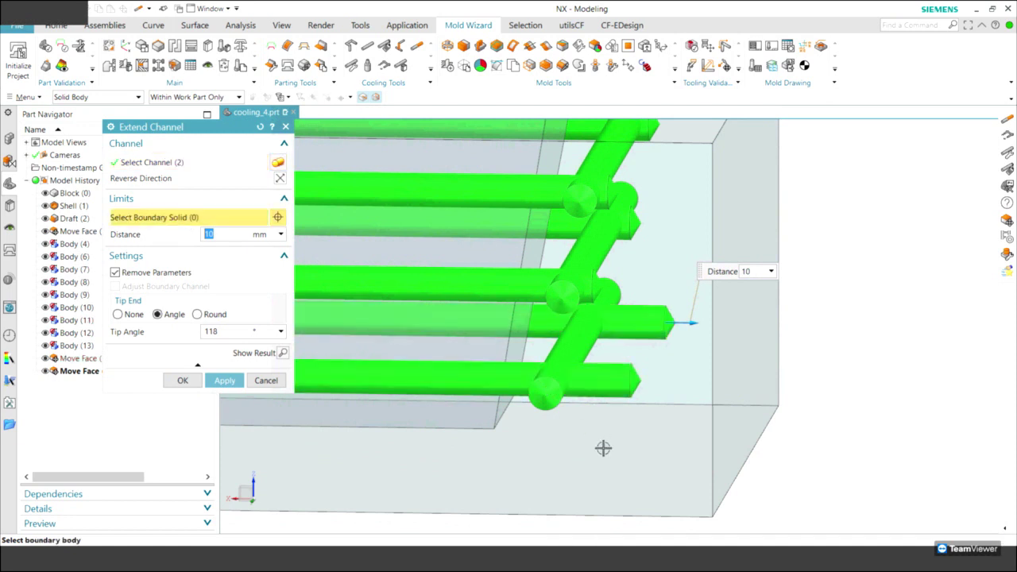
left_click(603, 448)
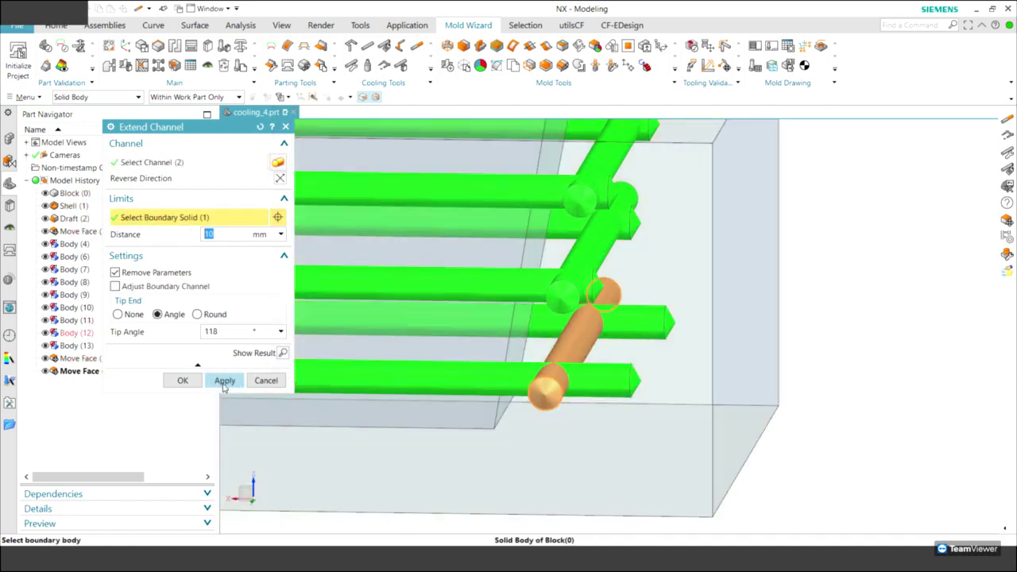
left_click(225, 382)
Inspect the extended channels from front, trimetric and oblique views
key("F8")
key("Home")
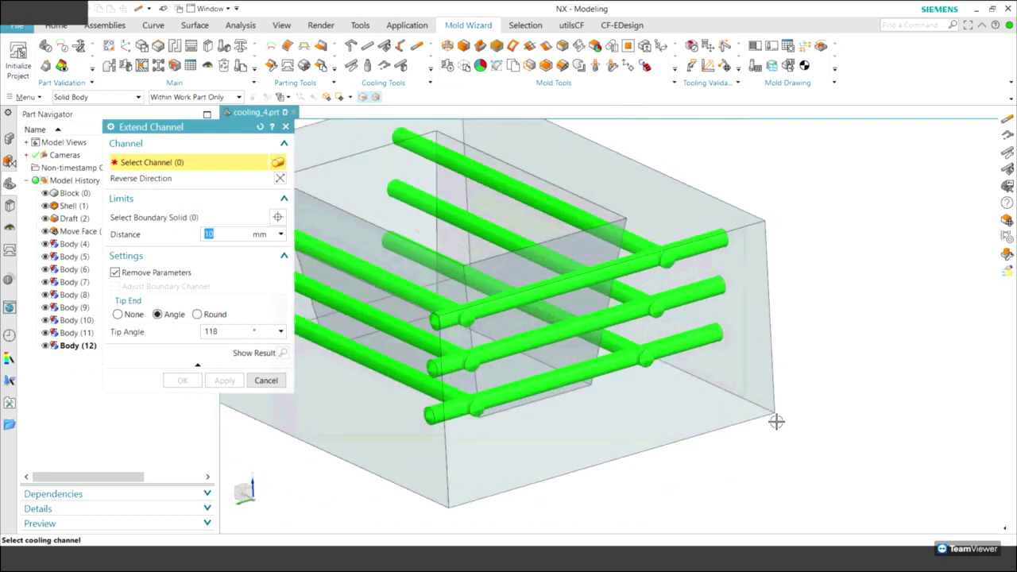
key("F8")
scroll(588, 401, "up", 2)
scroll(556, 357, "up", 2)
scroll(445, 274, "up", 2)
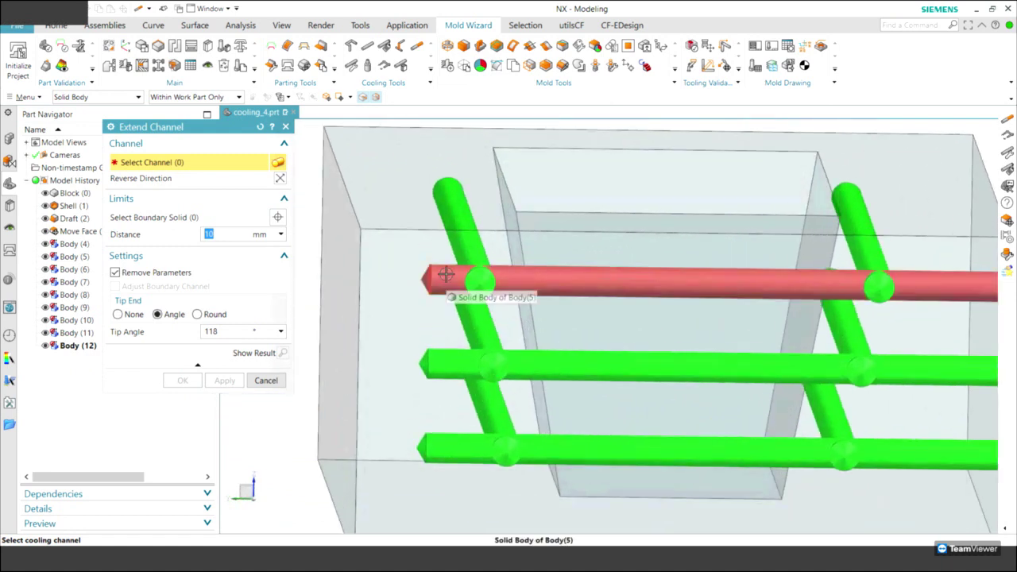
scroll(433, 445, "down", 3)
mouse_move(431, 469)
middle_mouse_down()
mouse_move(450, 437)
mouse_move(436, 254)
mouse_move(464, 272)
middle_mouse_up()
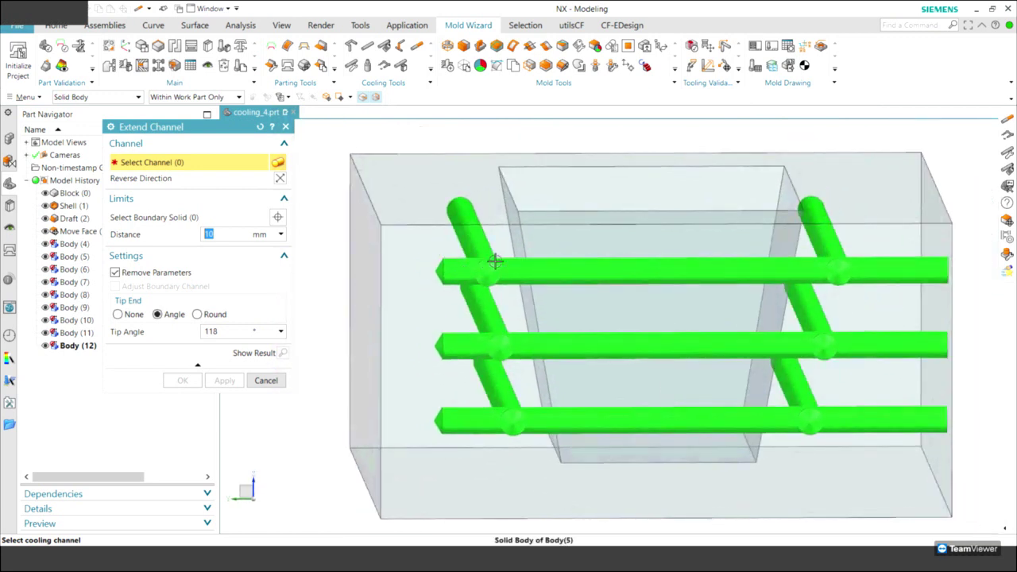
mouse_move(469, 274)
middle_mouse_down()
mouse_move(491, 365)
mouse_move(445, 347)
mouse_move(266, 382)
middle_mouse_up()
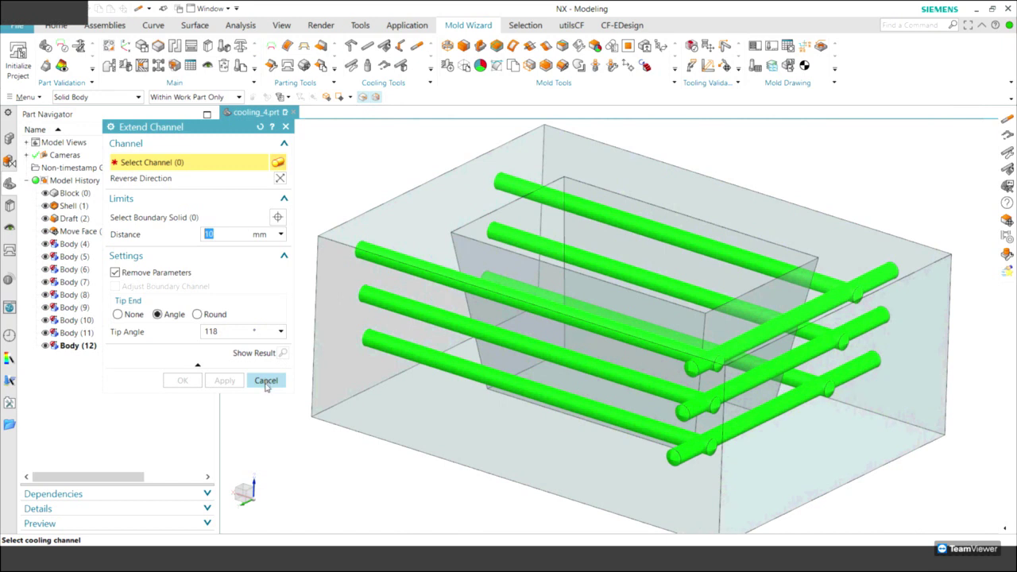
Cancel Extend Channel, orbit to a side view, and launch Direct Channel
left_click(266, 382)
mouse_move(266, 381)
middle_mouse_down()
mouse_move(686, 382)
mouse_move(617, 170)
mouse_move(513, 352)
mouse_move(681, 357)
mouse_move(774, 386)
mouse_move(345, 179)
mouse_move(303, 144)
middle_mouse_up()
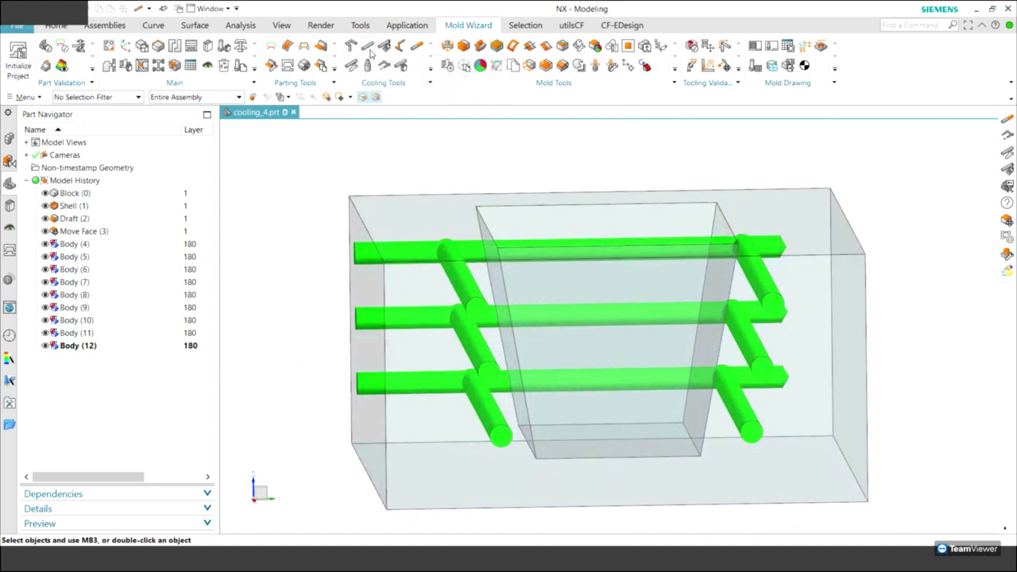
left_click(368, 46)
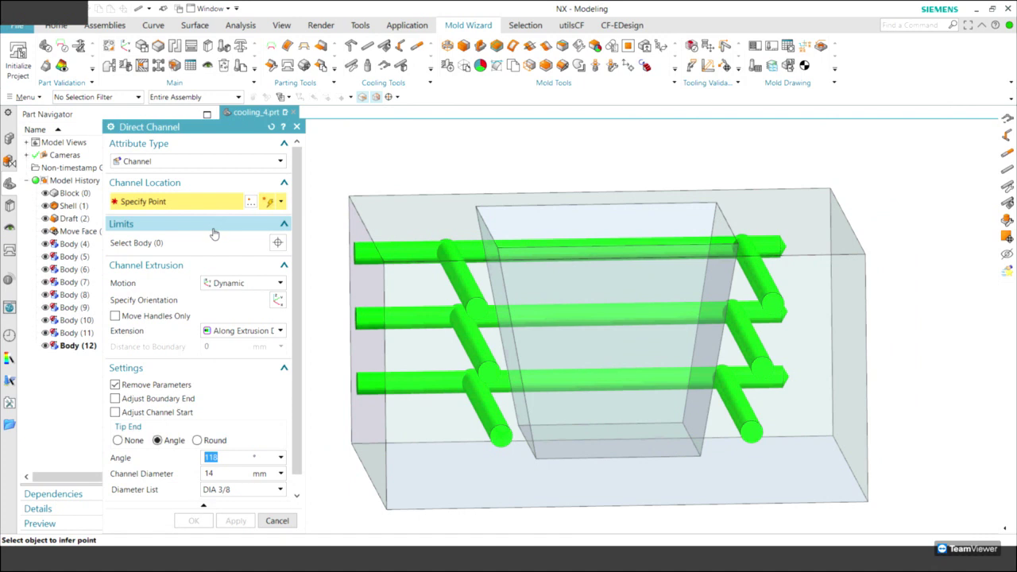
Using reverse extension and Point to Point, create the right inclined channel from lower end to upper channel
left_click(237, 333)
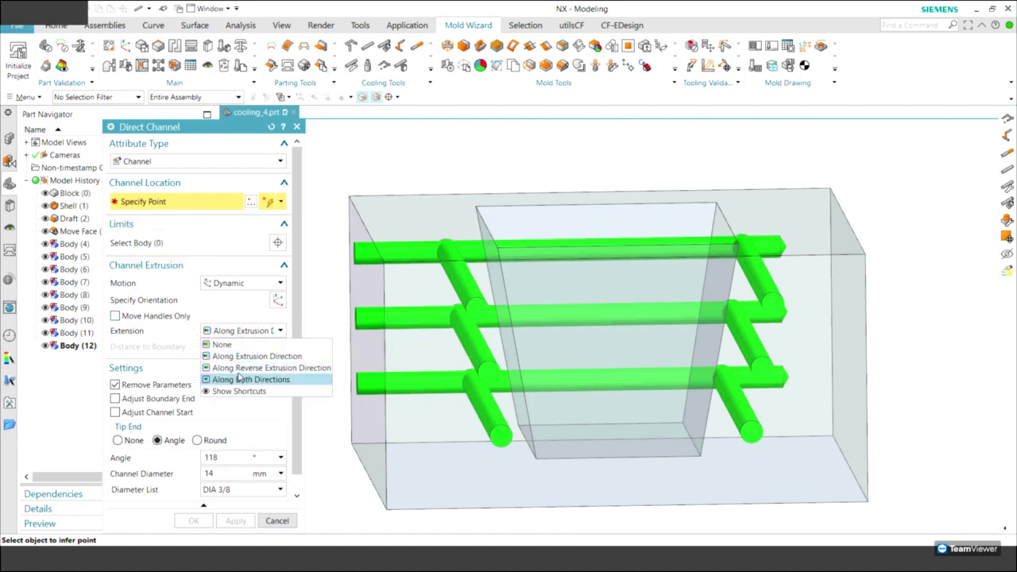
left_click(239, 371)
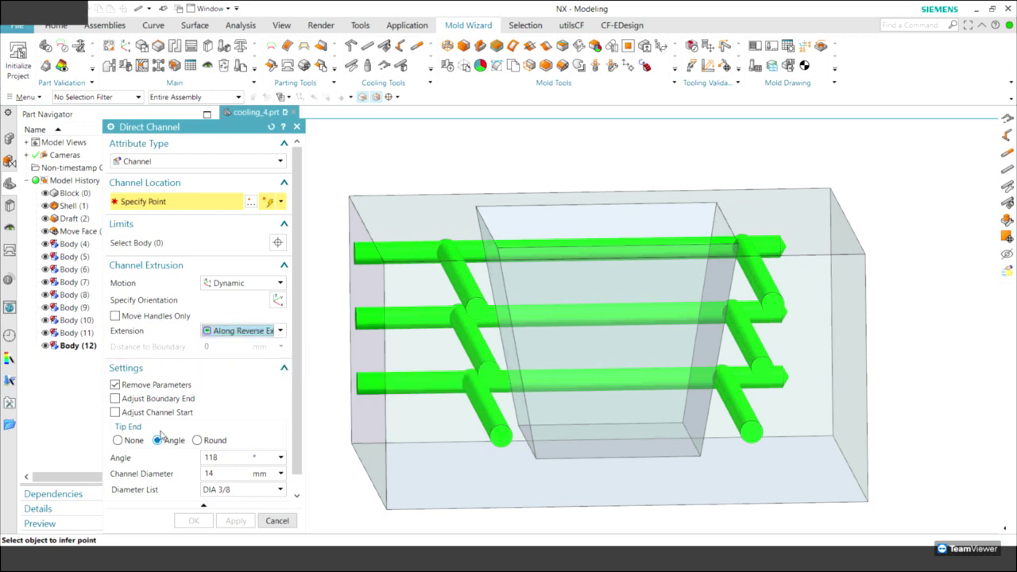
left_click(233, 284)
left_click(229, 309)
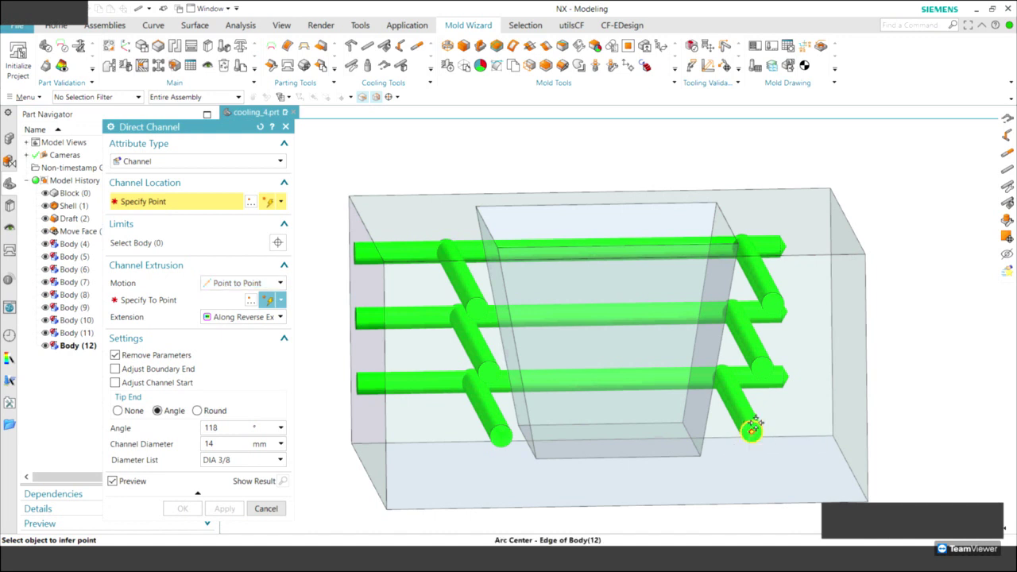
left_click(751, 431)
left_click(773, 299)
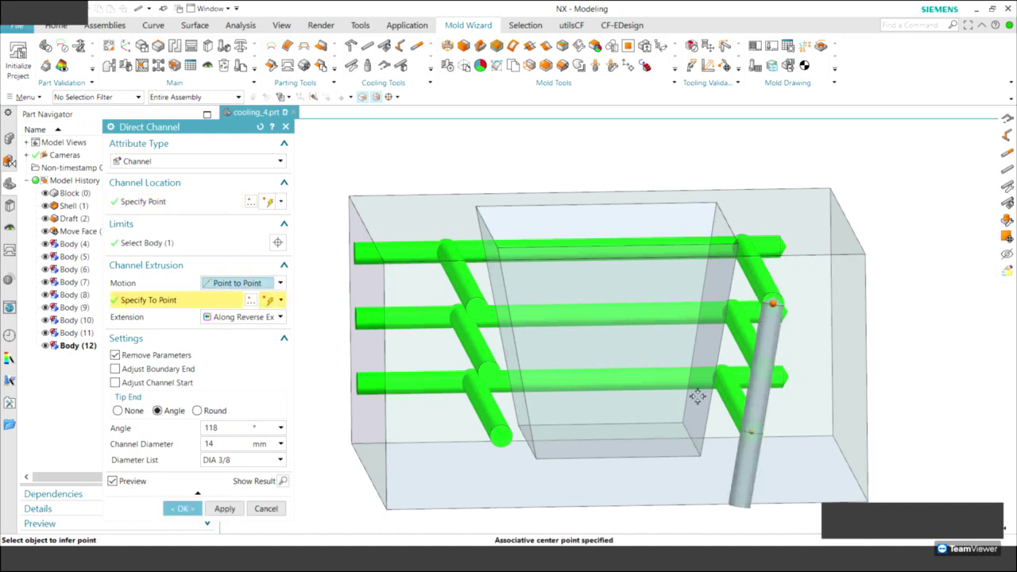
mouse_move(445, 357)
middle_mouse_down()
mouse_move(370, 337)
mouse_move(315, 468)
middle_mouse_up()
left_click(223, 510)
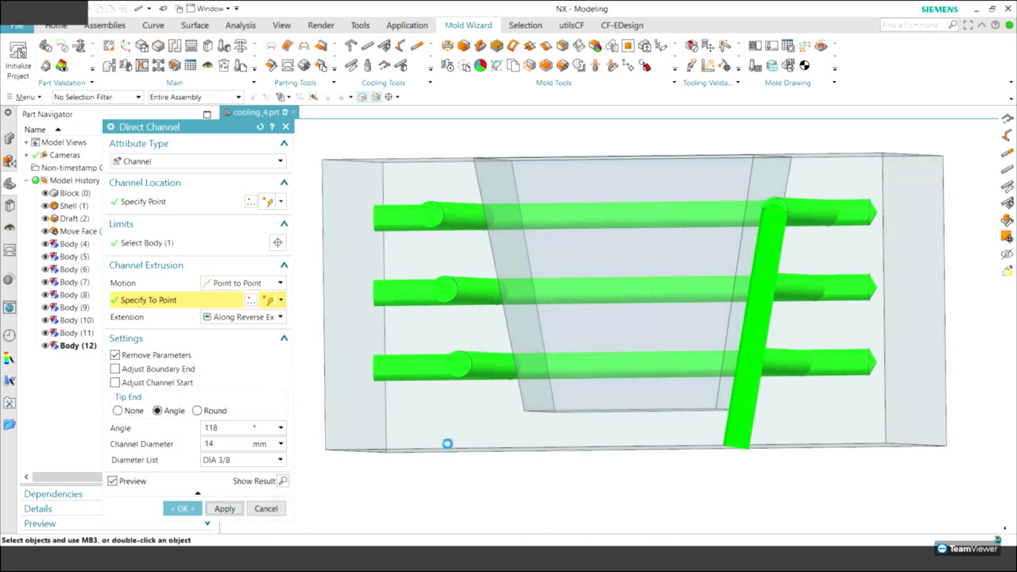
Create the left inclined channel from the lower-left channel end to the upper-left channel centre
mouse_move(468, 409)
middle_mouse_down()
mouse_move(465, 370)
mouse_move(472, 390)
middle_mouse_up()
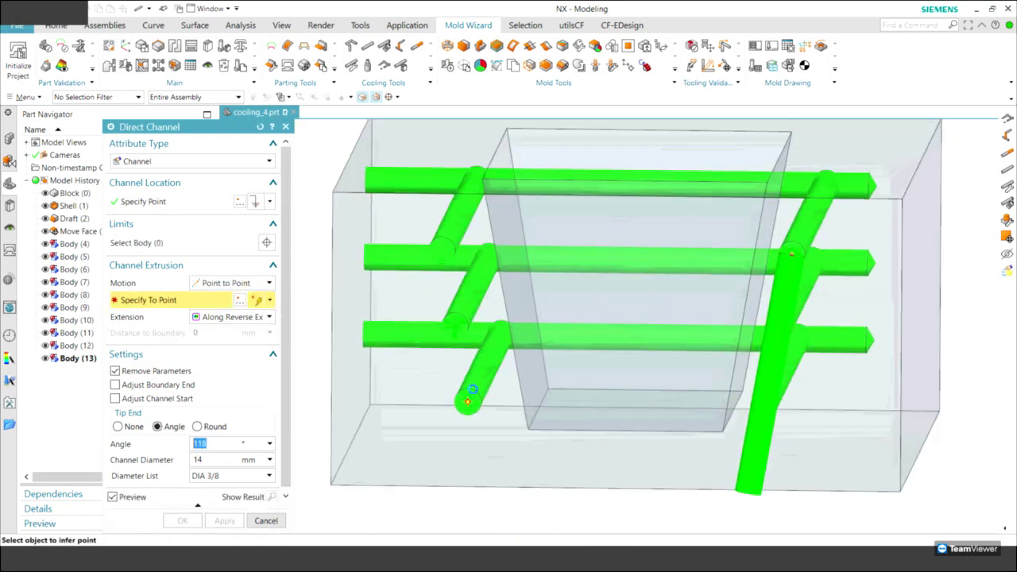
left_click(466, 400)
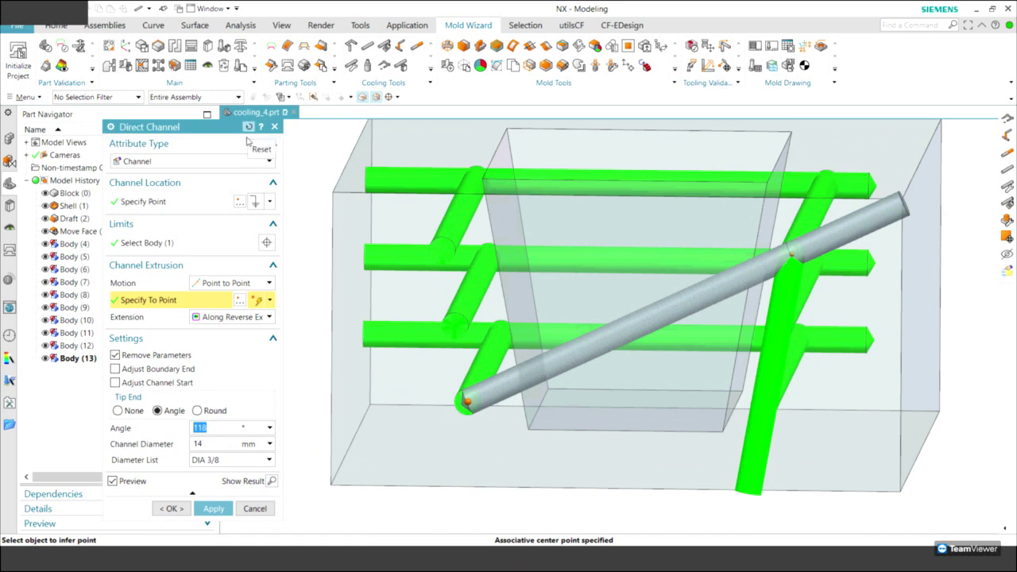
left_click(147, 243)
left_click(143, 201)
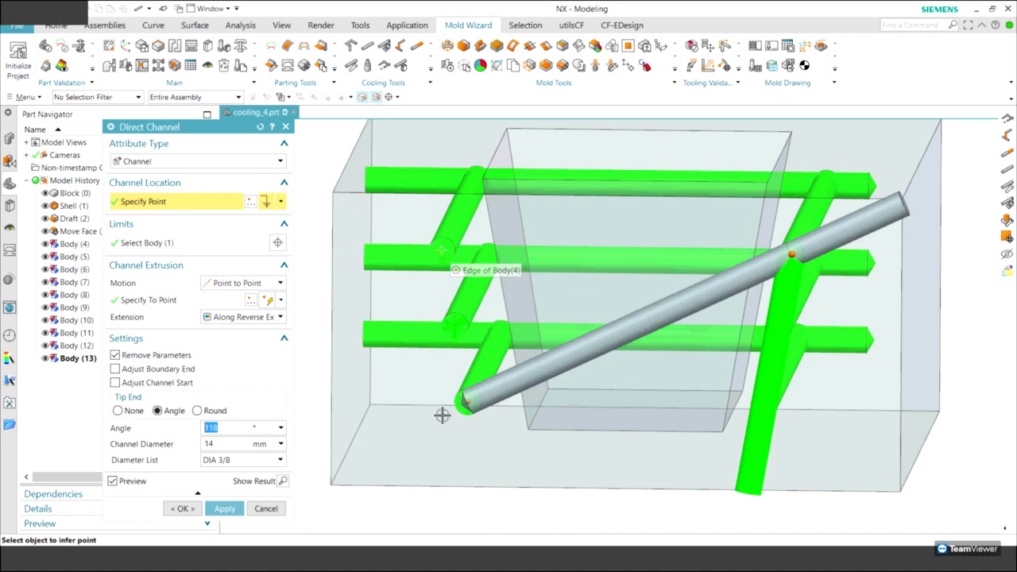
left_click(465, 402)
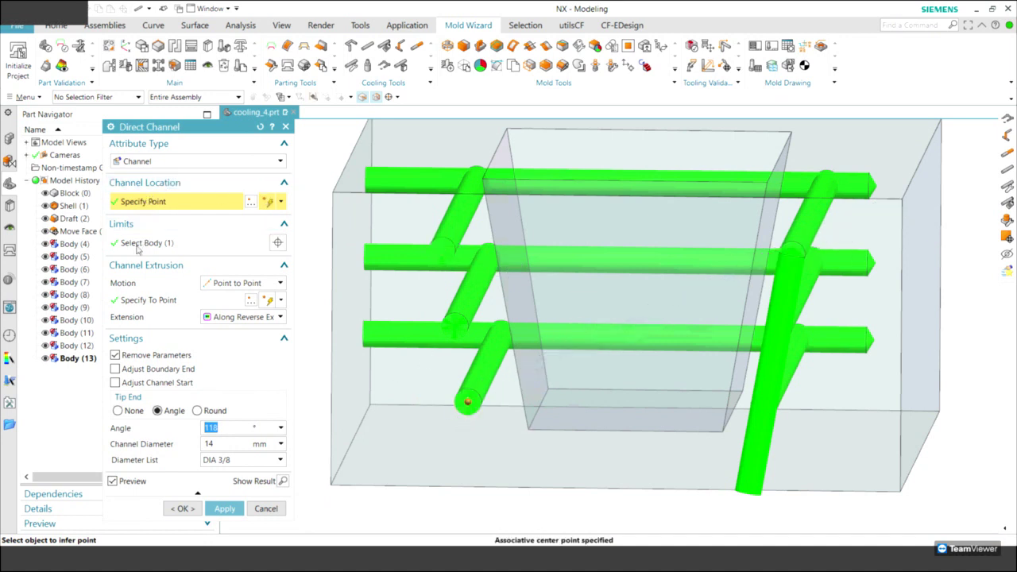
left_click(134, 299)
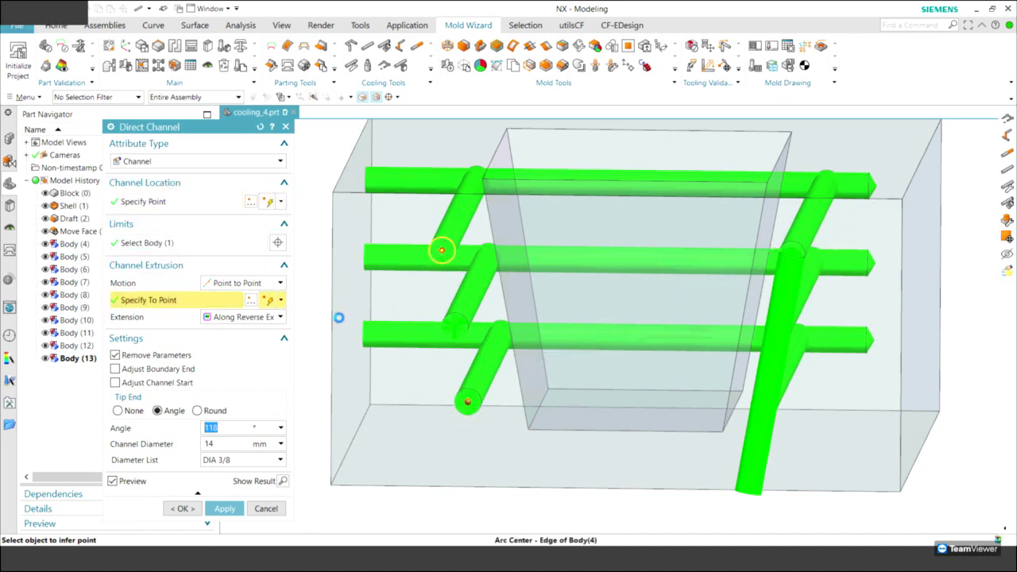
left_click(442, 248)
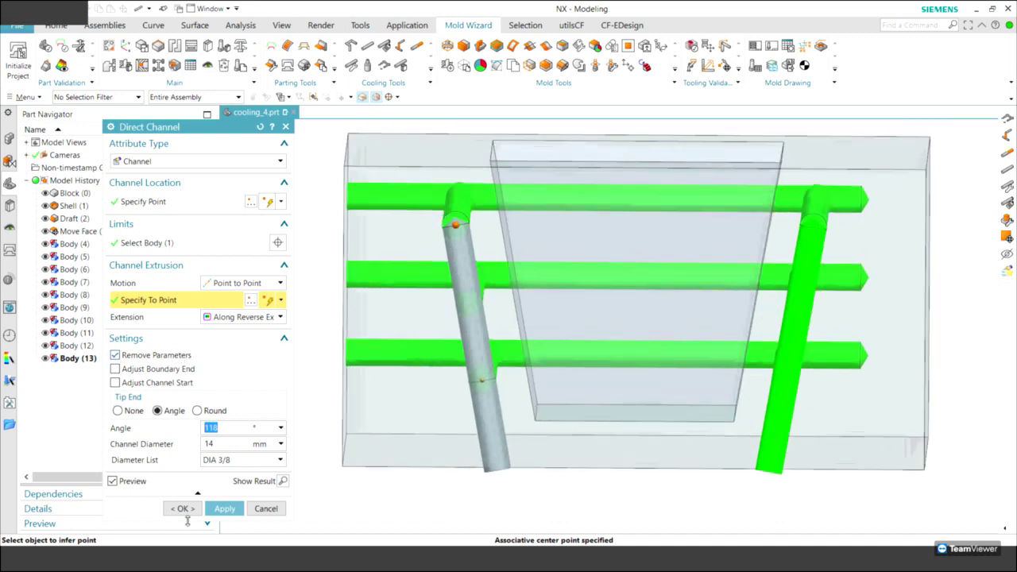
left_click(182, 509)
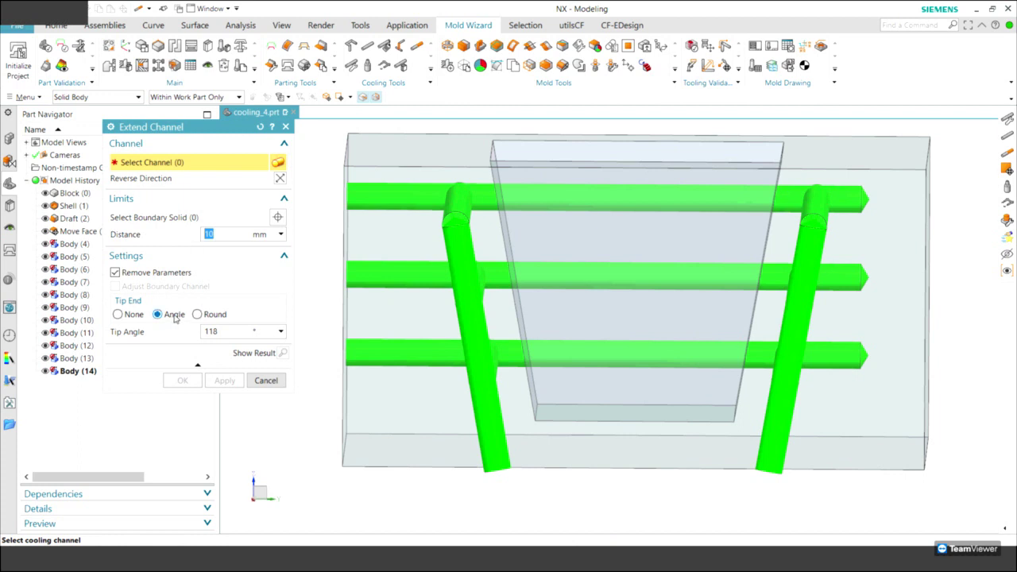
Extend both inclined channels 10 mm with angled tips, then close Extend Channel
left_click(456, 238)
left_click(823, 238)
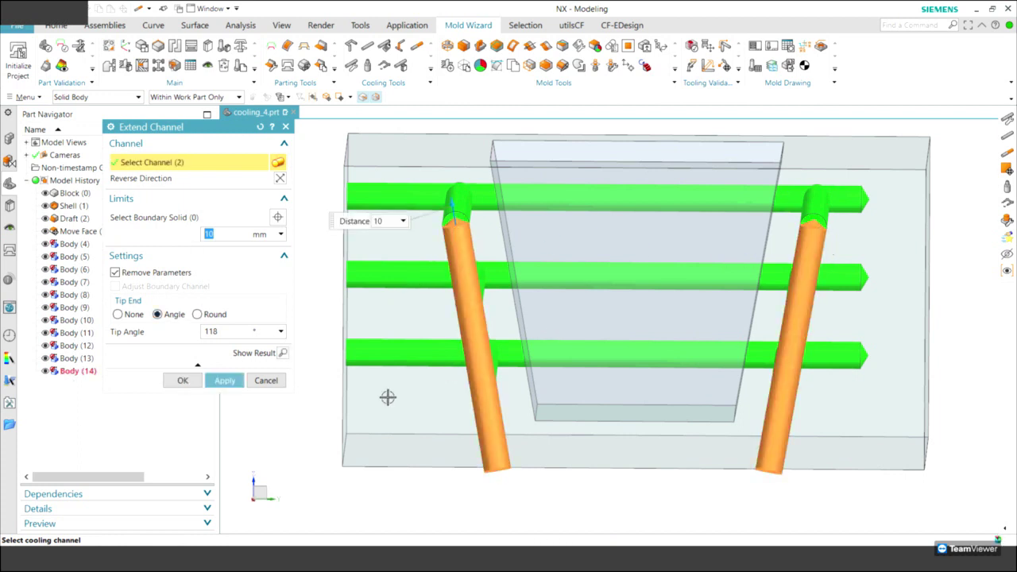
left_click(224, 380)
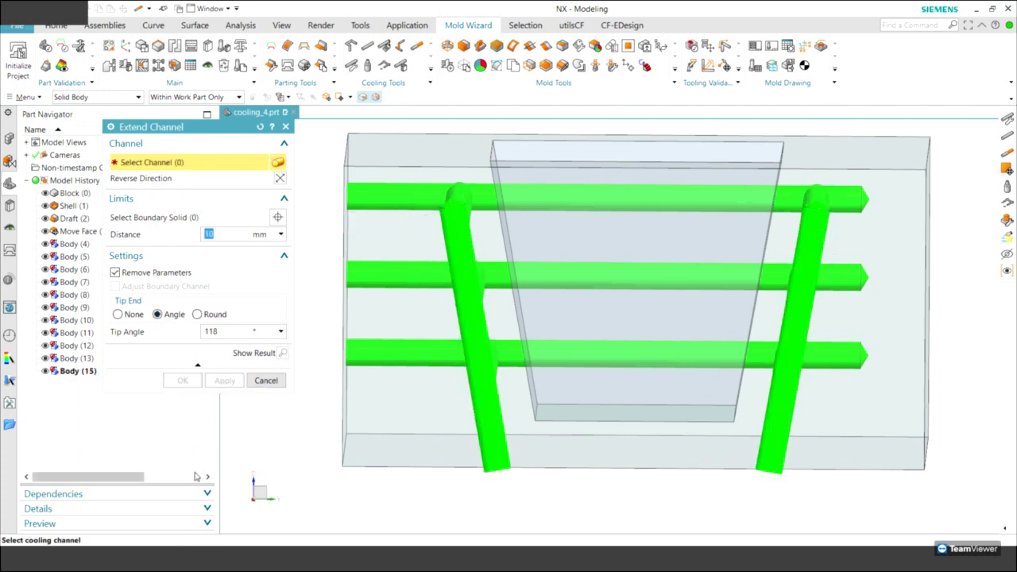
key("Home")
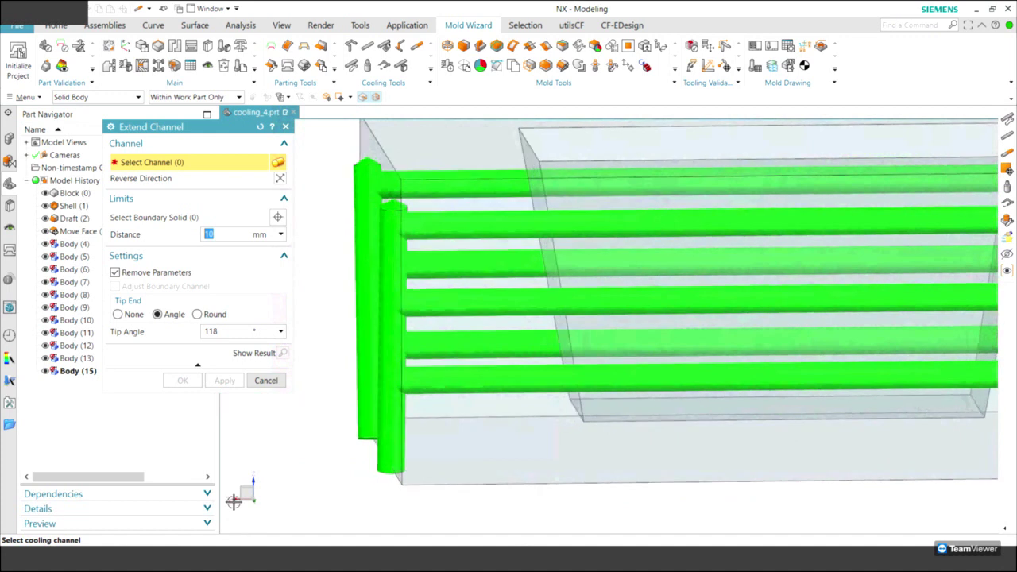
left_click(265, 381)
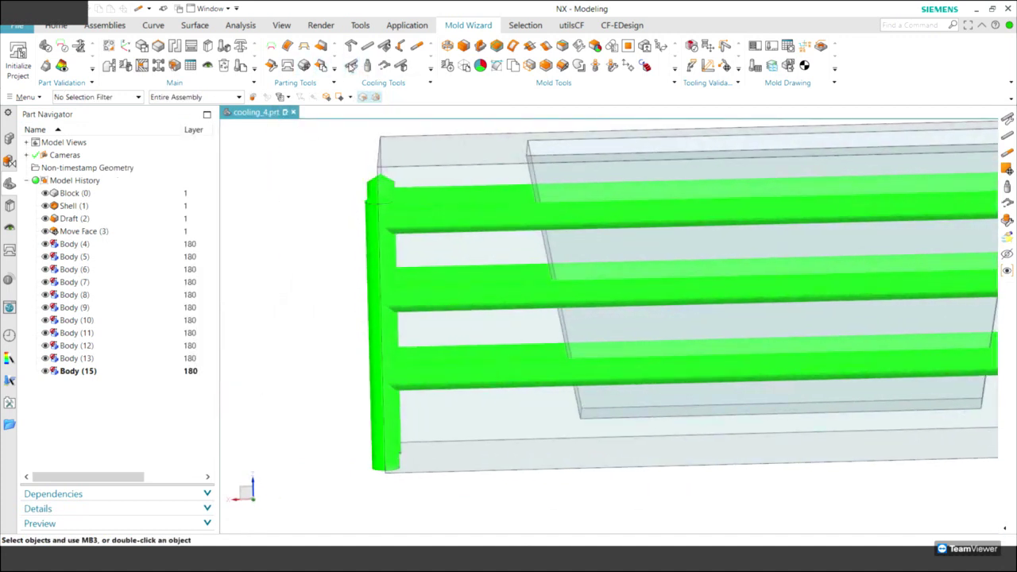
Reposition both riser channels to X -56 mm, then start another Direct Channel near the lower ends
left_click(353, 343)
left_click(414, 379)
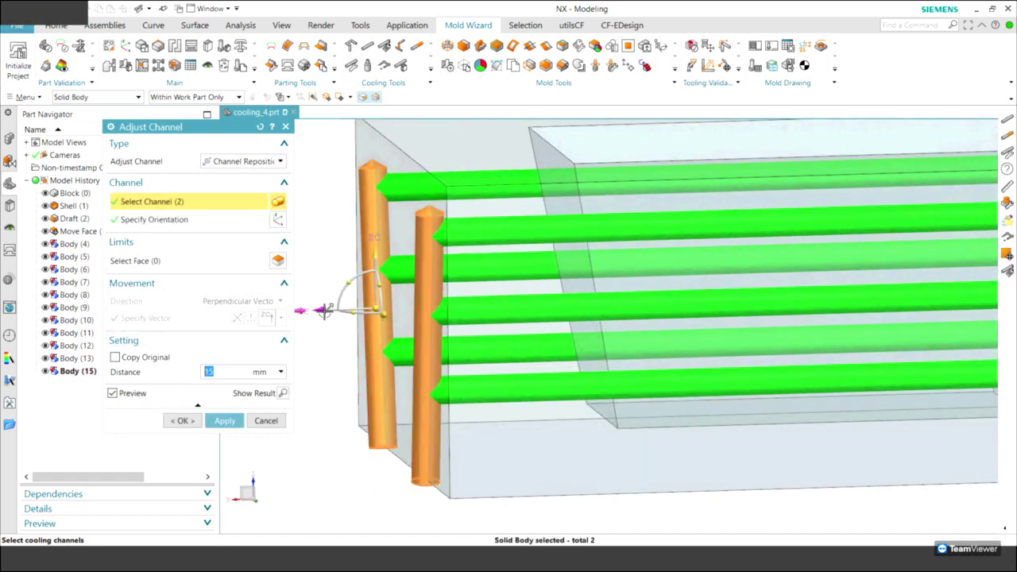
left_click_drag(324, 311, 421, 332)
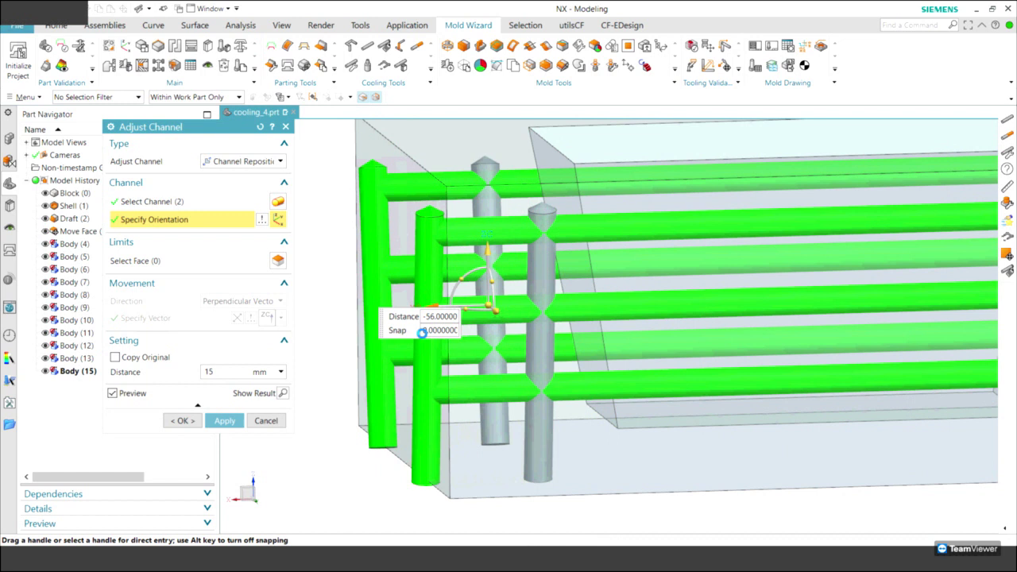
left_click(182, 420)
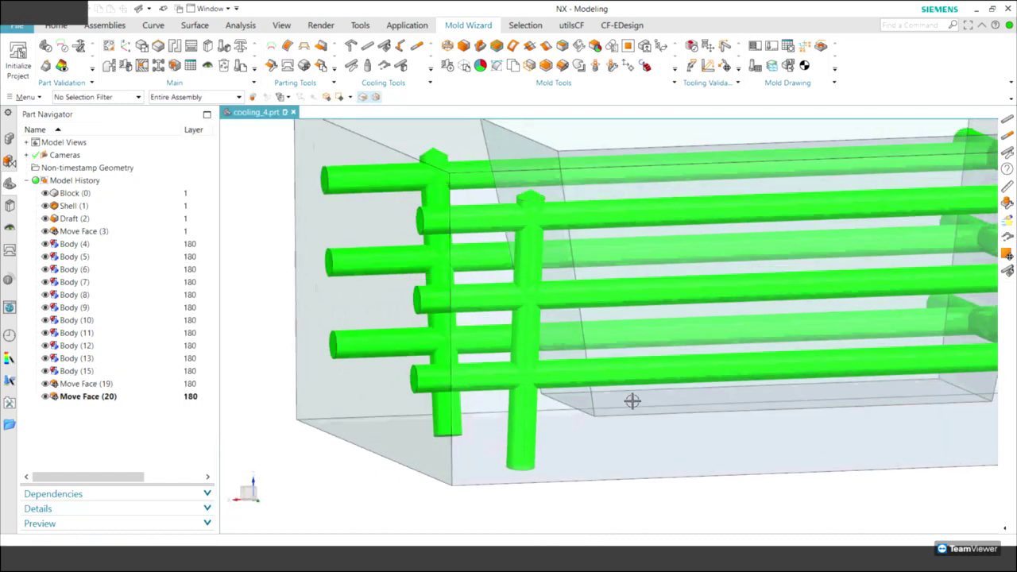
middle_click_drag(632, 401, 476, 239)
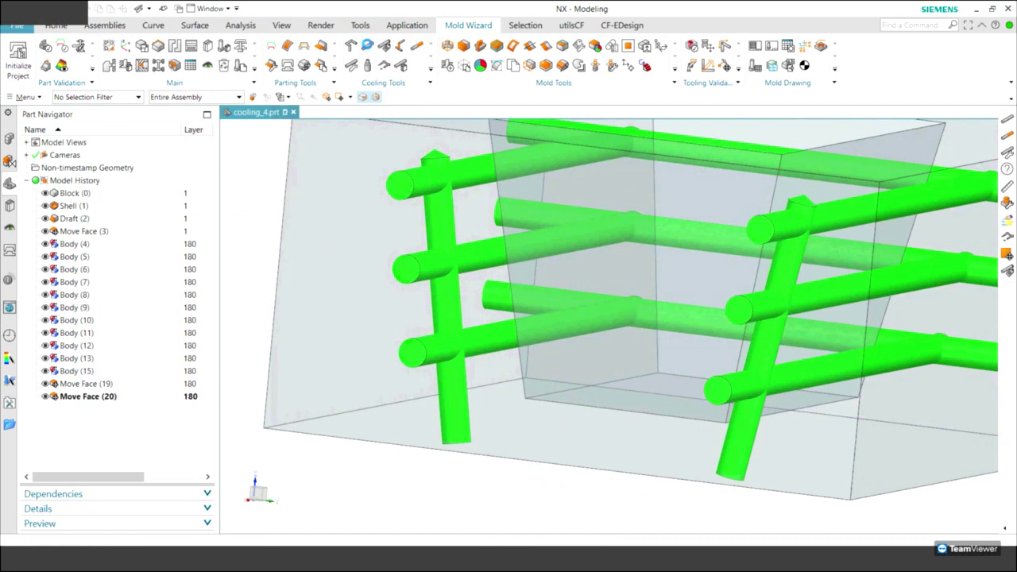
left_click(367, 45)
mouse_move(556, 357)
middle_mouse_down()
mouse_move(607, 477)
mouse_move(688, 362)
middle_mouse_up()
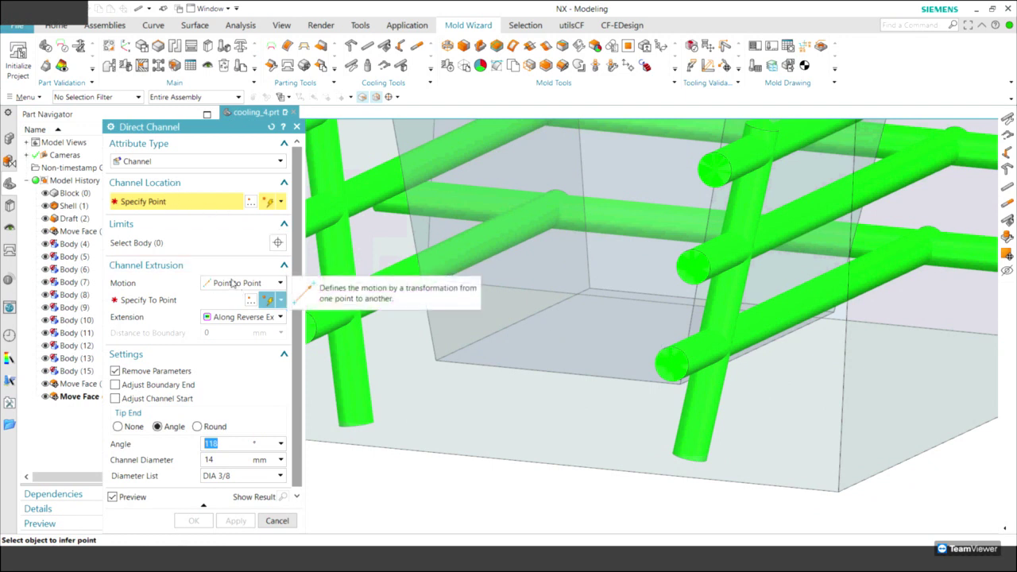
Switch Motion to Dynamic and place the new channel at the lower right channel end's centre
left_click(236, 283)
left_click(226, 319)
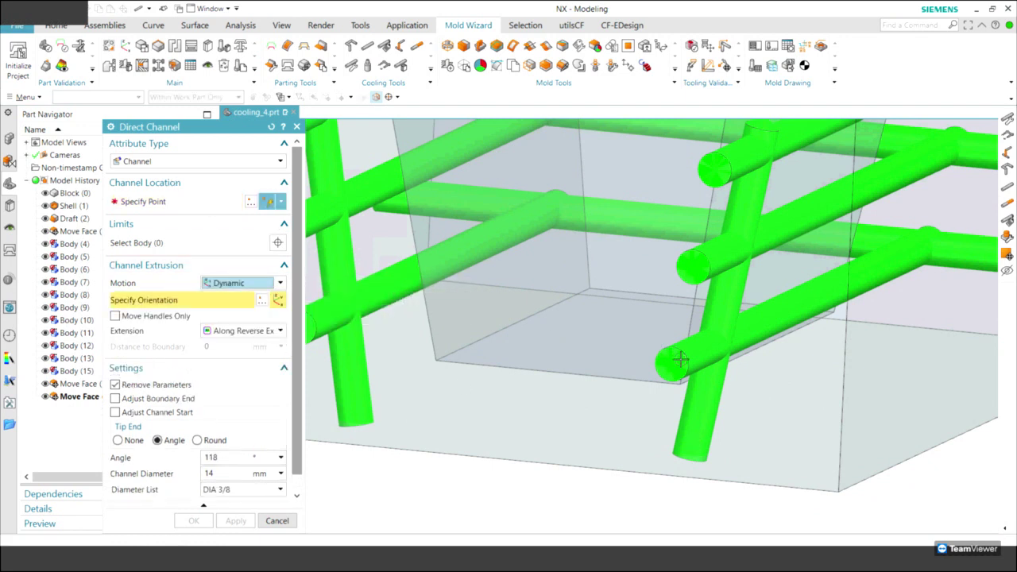
left_click(147, 201)
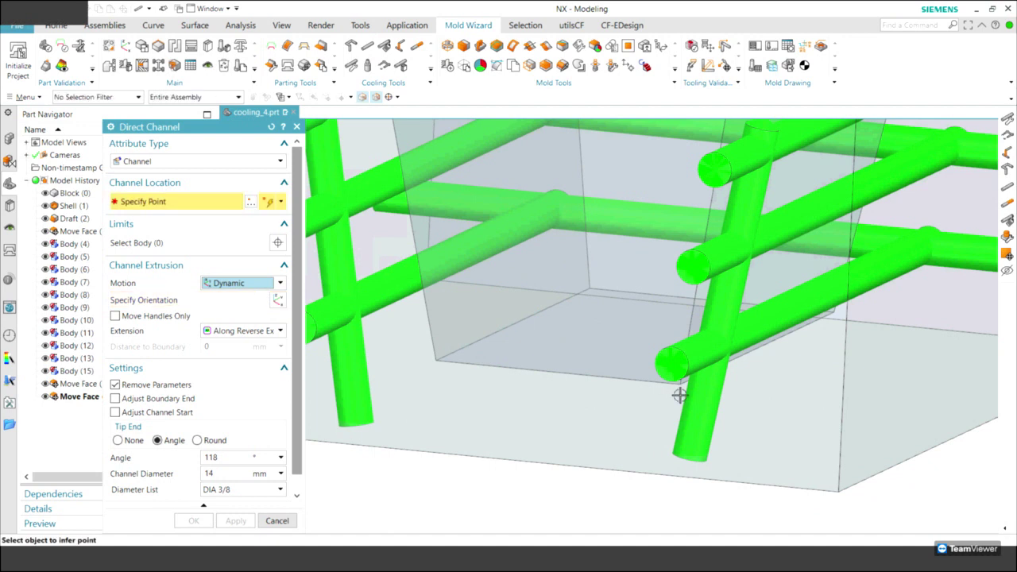
left_click(672, 363)
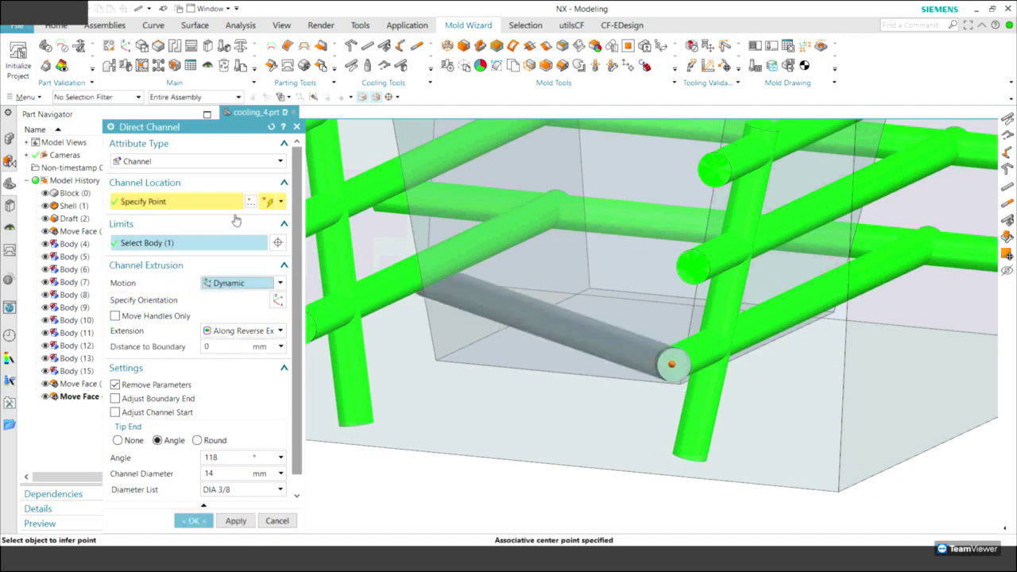
left_click(270, 126)
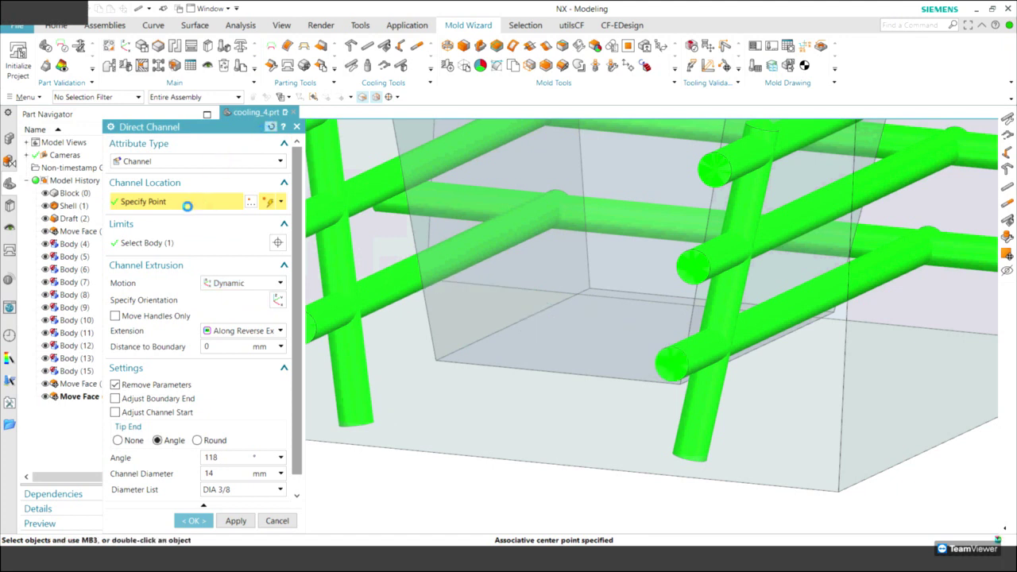
left_click(674, 363)
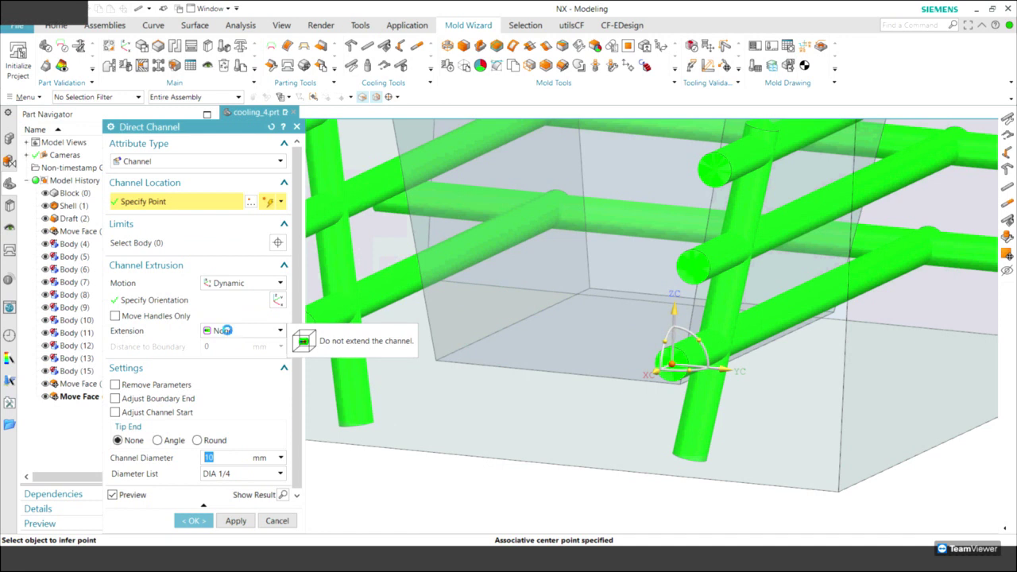
Make it a 10 mm reverse-direction channel with an angled tip, create it, and close the tool
left_click(226, 330)
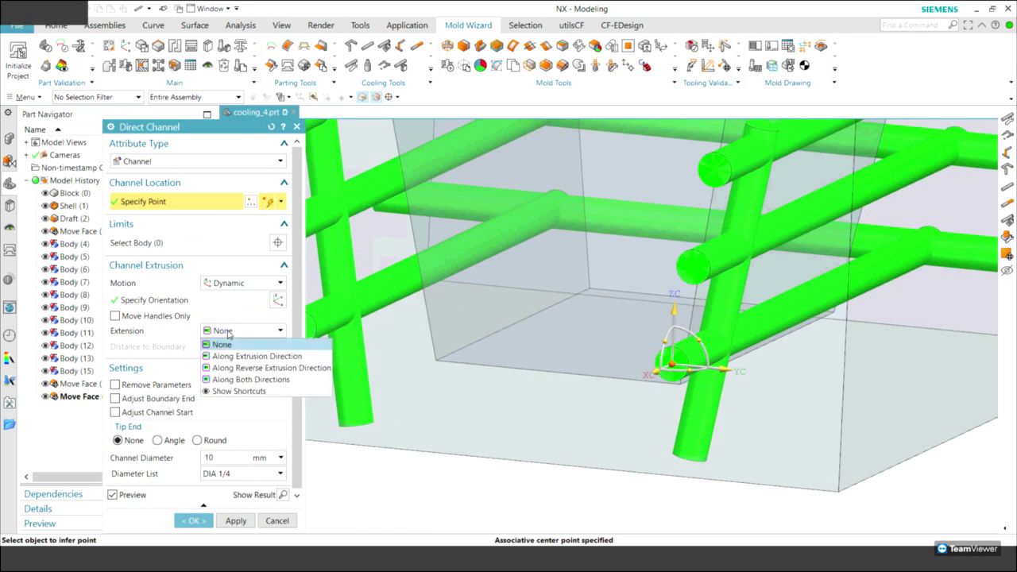
left_click(232, 370)
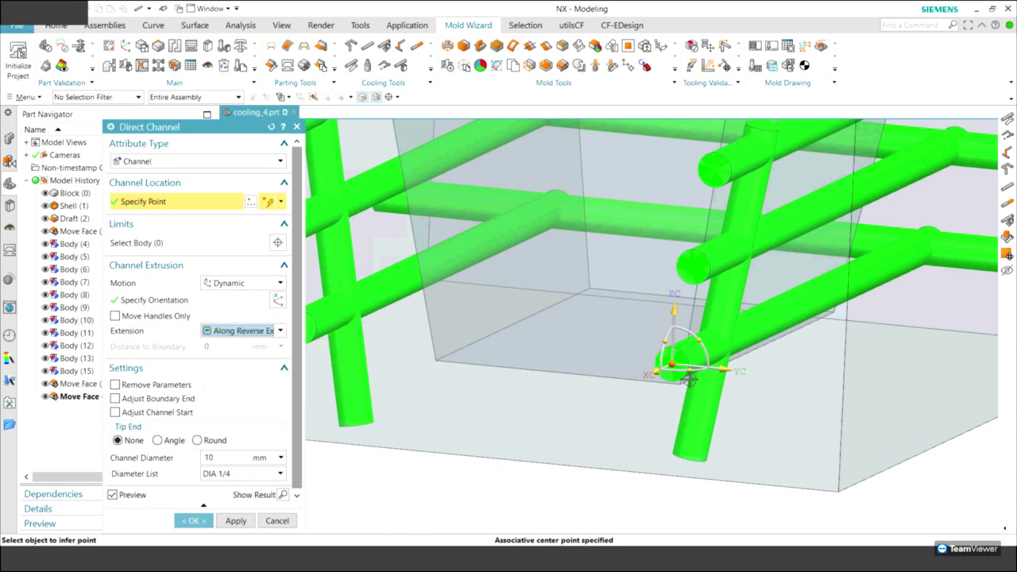
left_click_drag(672, 310, 675, 280)
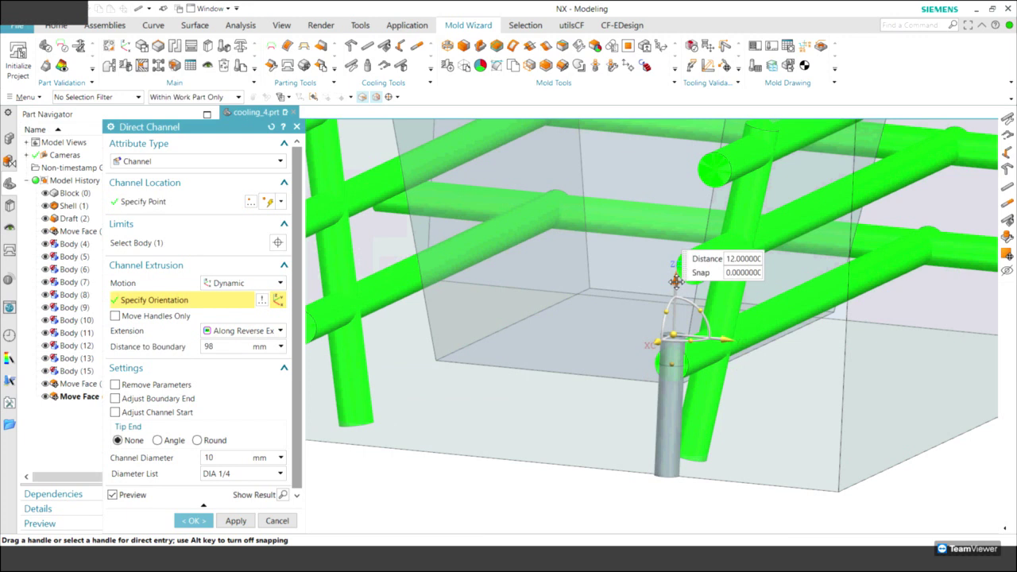
left_click(158, 440)
middle_click_drag(313, 488, 313, 525)
left_click(235, 521)
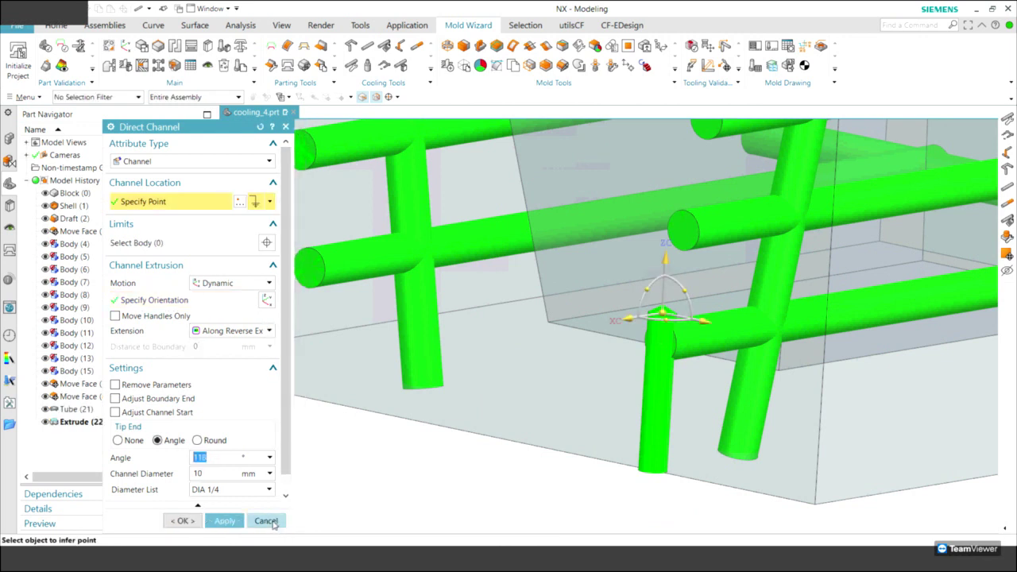
left_click(267, 522)
mouse_move(411, 515)
middle_mouse_down()
mouse_move(523, 526)
mouse_move(360, 267)
mouse_move(647, 277)
mouse_move(694, 443)
mouse_move(676, 408)
mouse_move(352, 397)
mouse_move(488, 493)
mouse_move(256, 539)
middle_mouse_up()
scroll(523, 526, "down", 2)
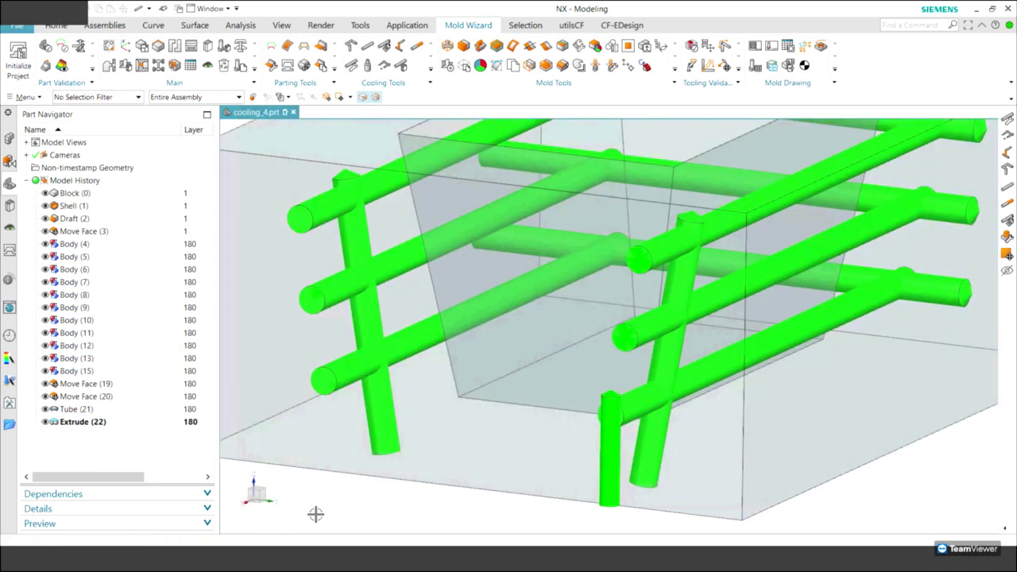
Copy the short vertical channel point-to-point from its top onto the lowest left-hand channel end
key("ctrl+t")
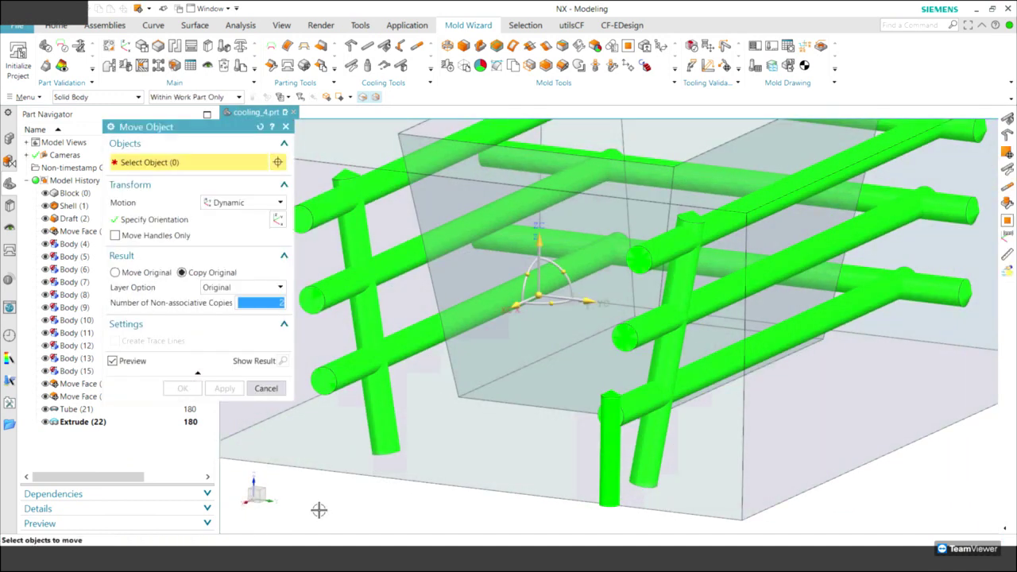
left_click(627, 476)
left_click(242, 203)
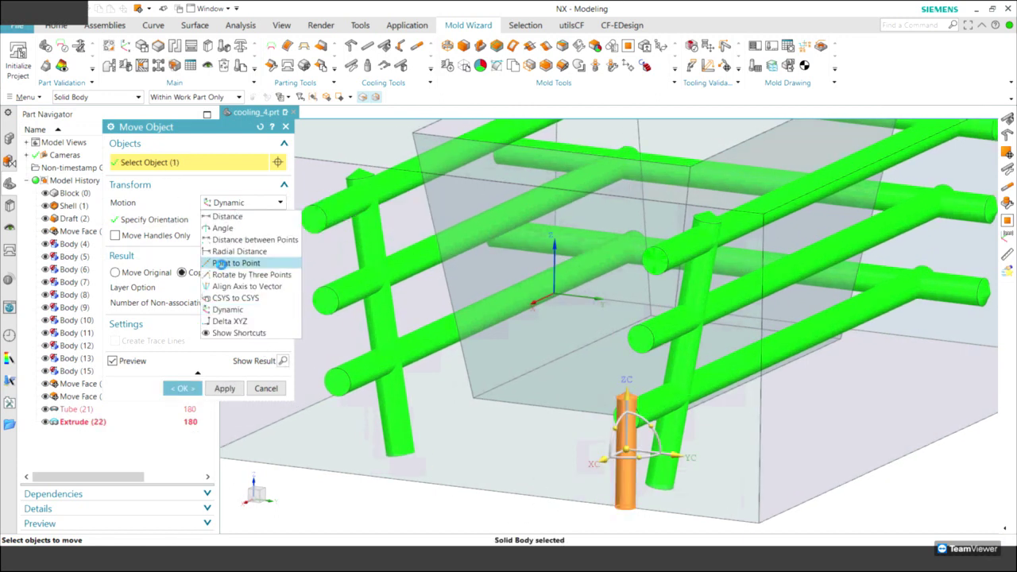
left_click(236, 262)
left_click(626, 416)
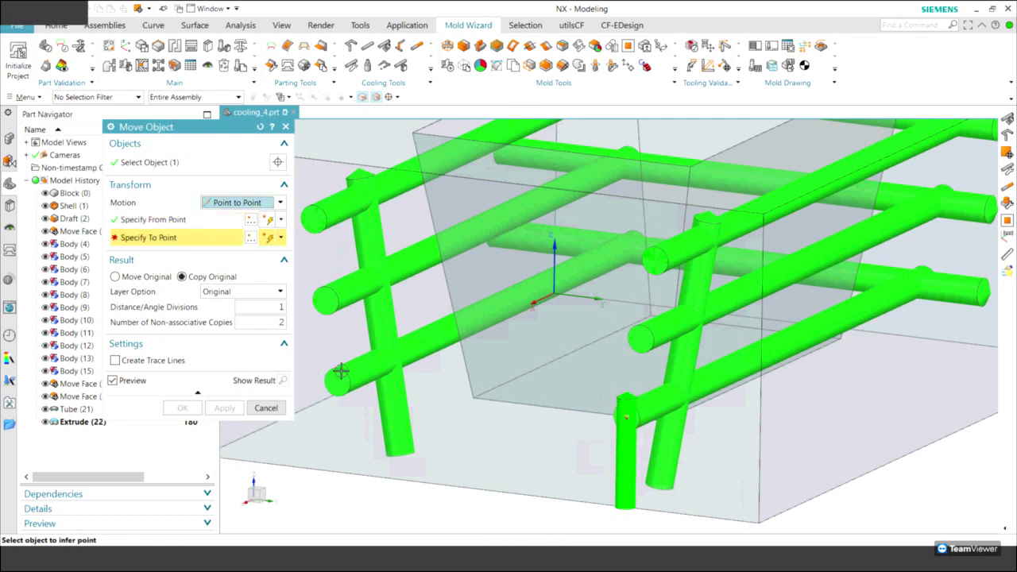
left_click(337, 381)
left_click(181, 409)
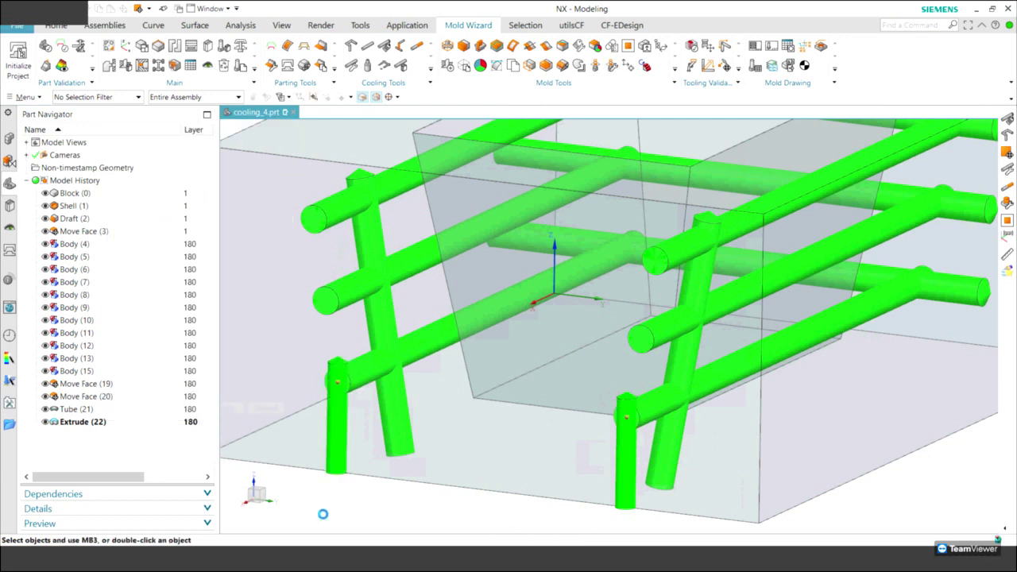
scroll(378, 244, "down", 1)
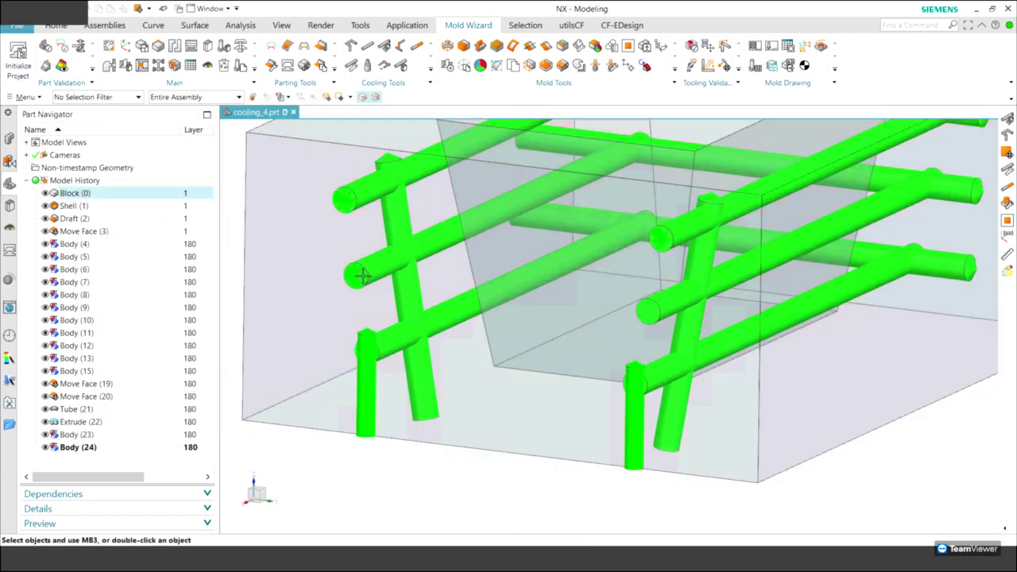
middle_click_drag(504, 429, 250, 182)
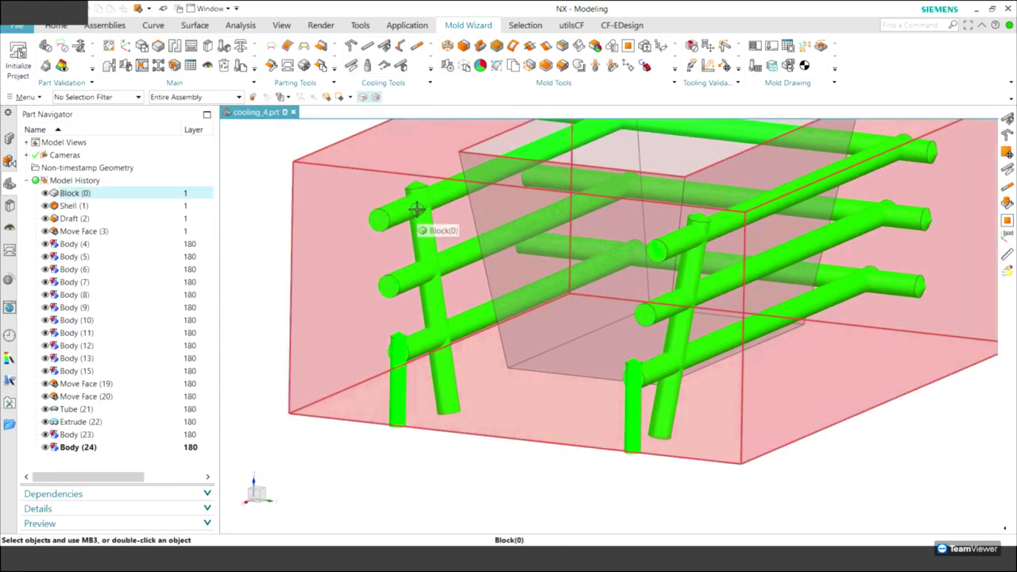
middle_click_drag(416, 208, 351, 111)
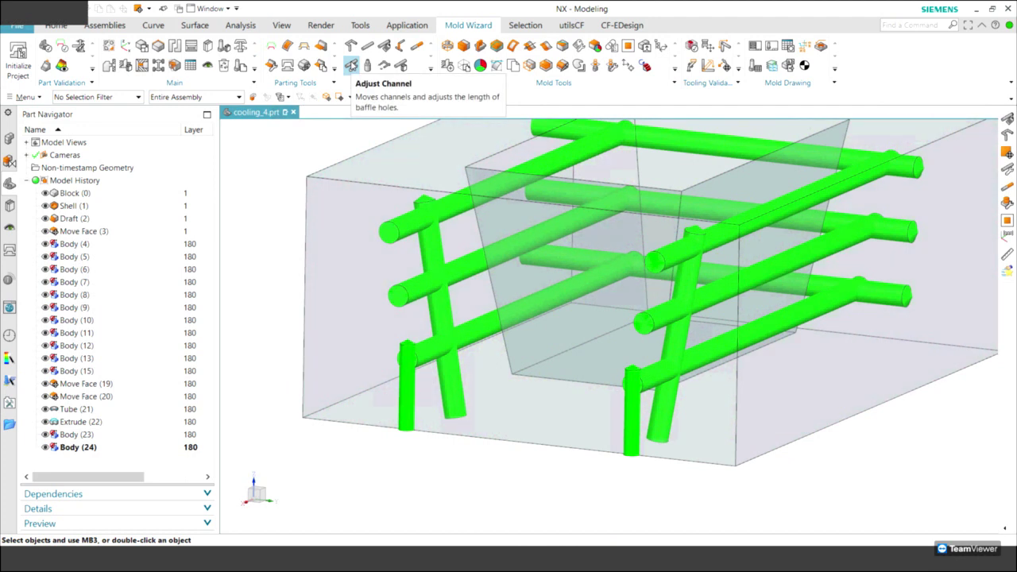
Set the selected cooling channels' diameter to DIA 1/4 with Adjust Channel
left_click(351, 66)
left_click(232, 163)
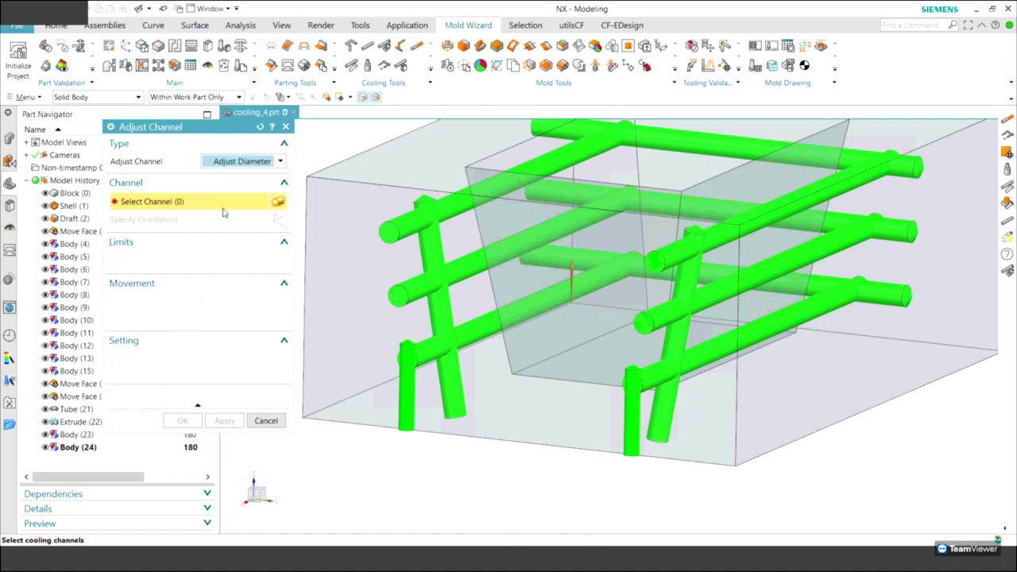
left_click(223, 211)
left_click(270, 261)
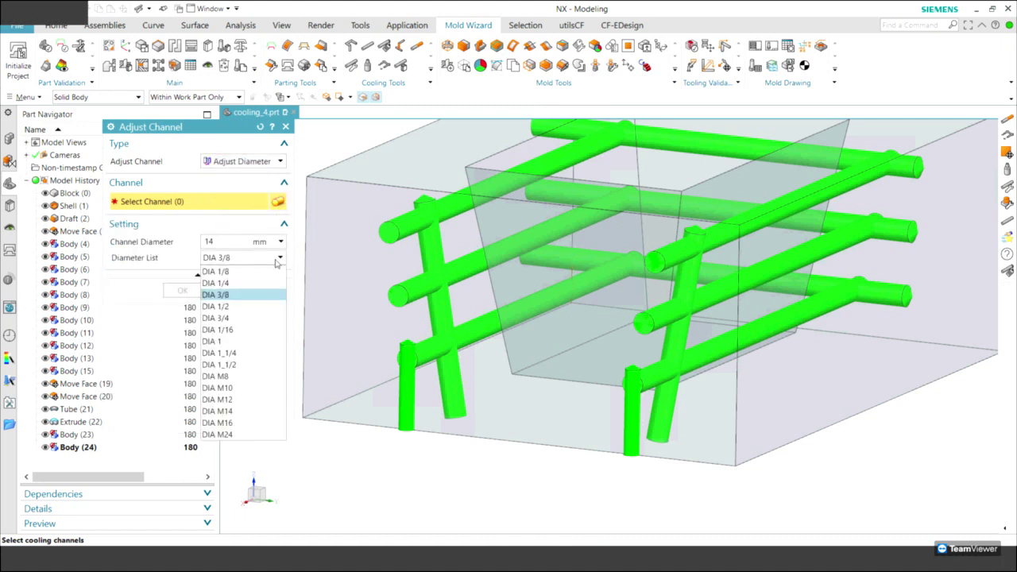
left_click(227, 284)
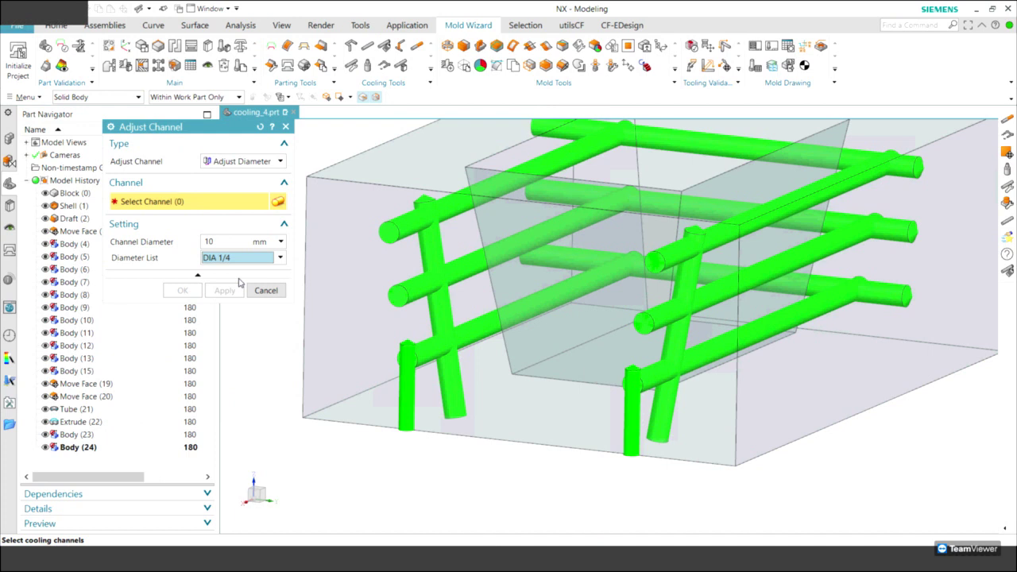
middle_click_drag(310, 216, 401, 135)
left_click_drag(351, 143, 874, 453)
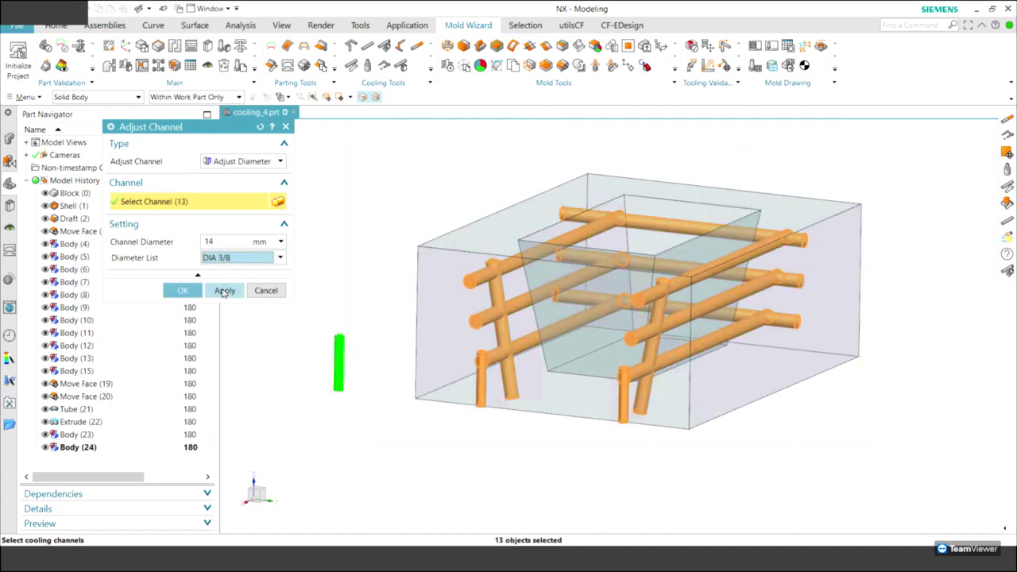
left_click(224, 291)
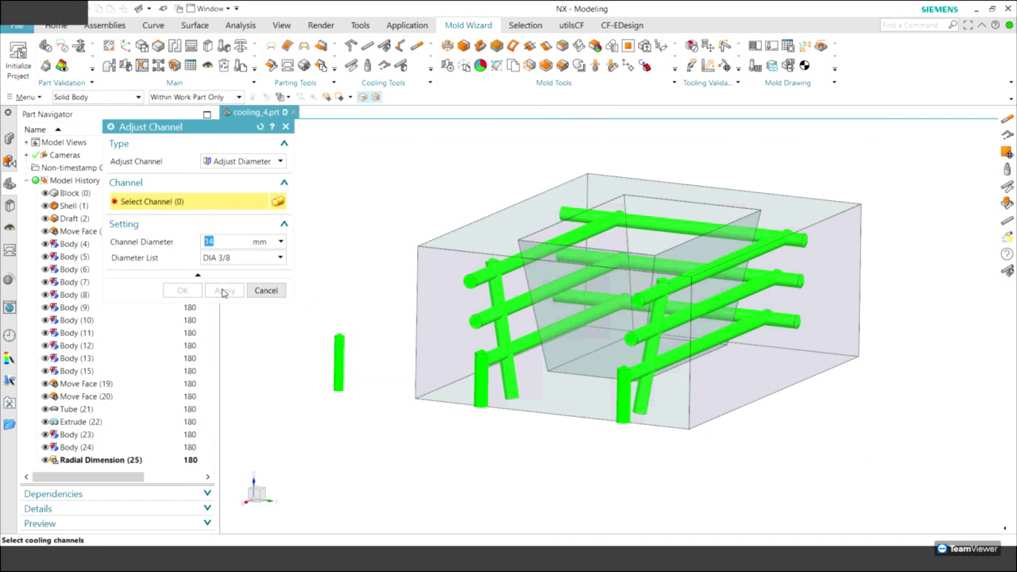
scroll(318, 350, "up", 4)
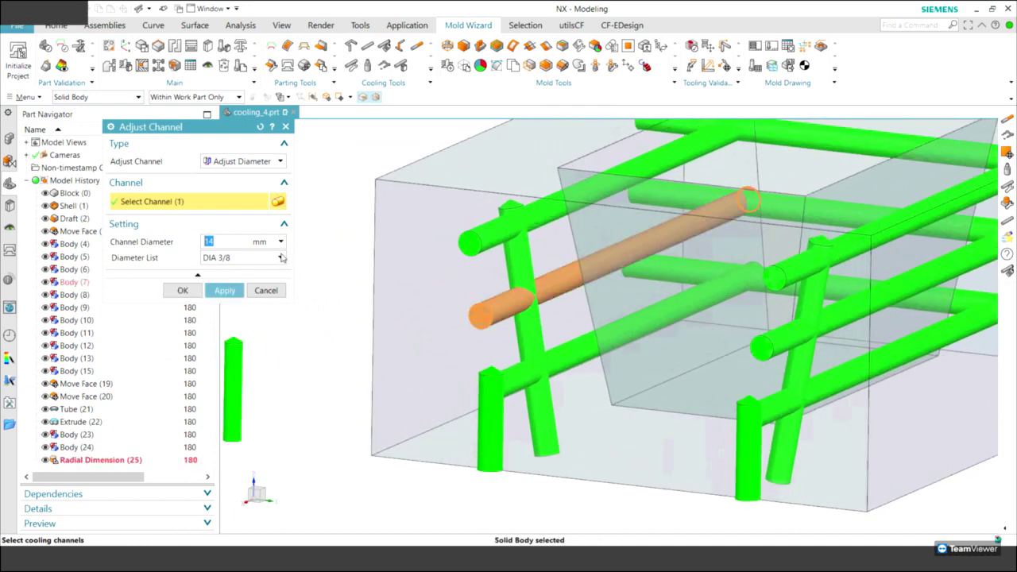
Reselect all thirteen cooling channels and apply the DIA 1/4 (10 mm) diameter to them
left_click(238, 257)
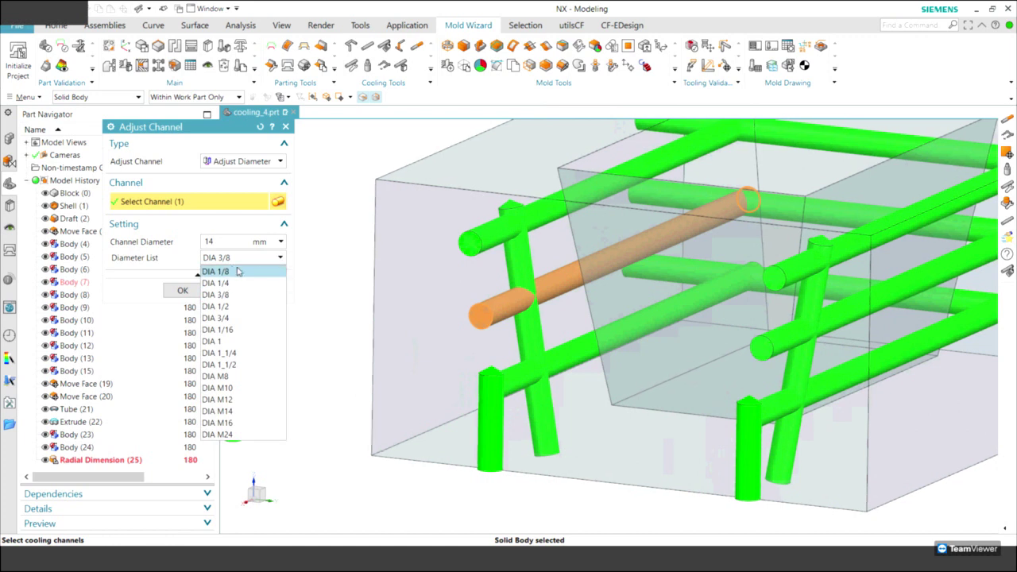
left_click(362, 256)
scroll(397, 178, "down", 3)
left_click_drag(431, 145, 957, 503)
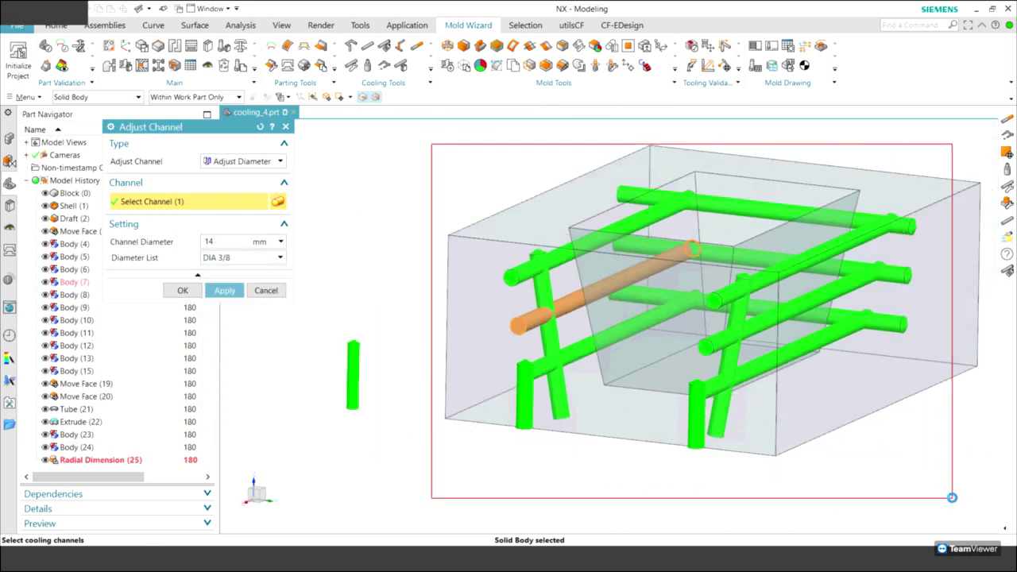
left_click(282, 258)
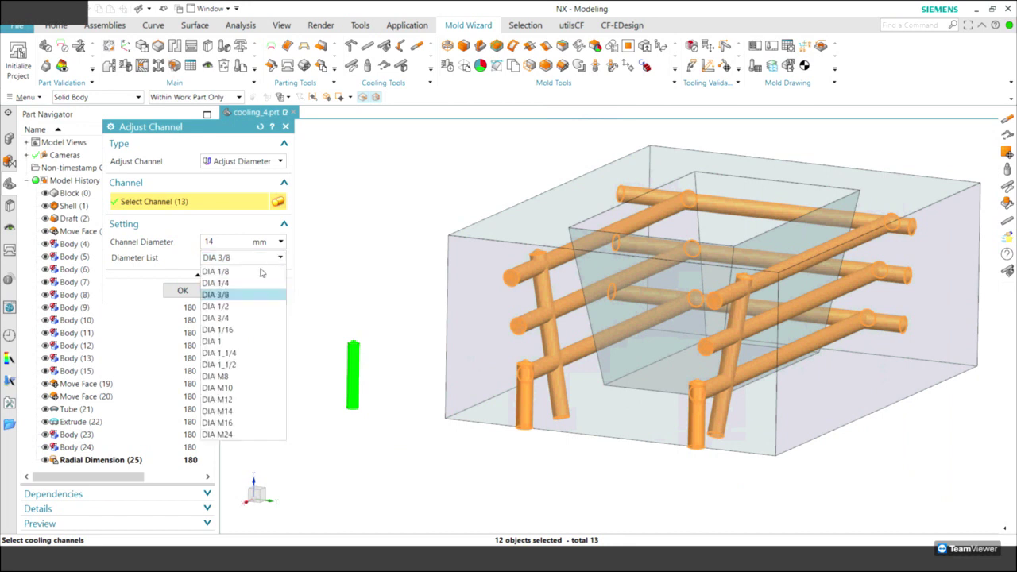
left_click(226, 279)
left_click(226, 291)
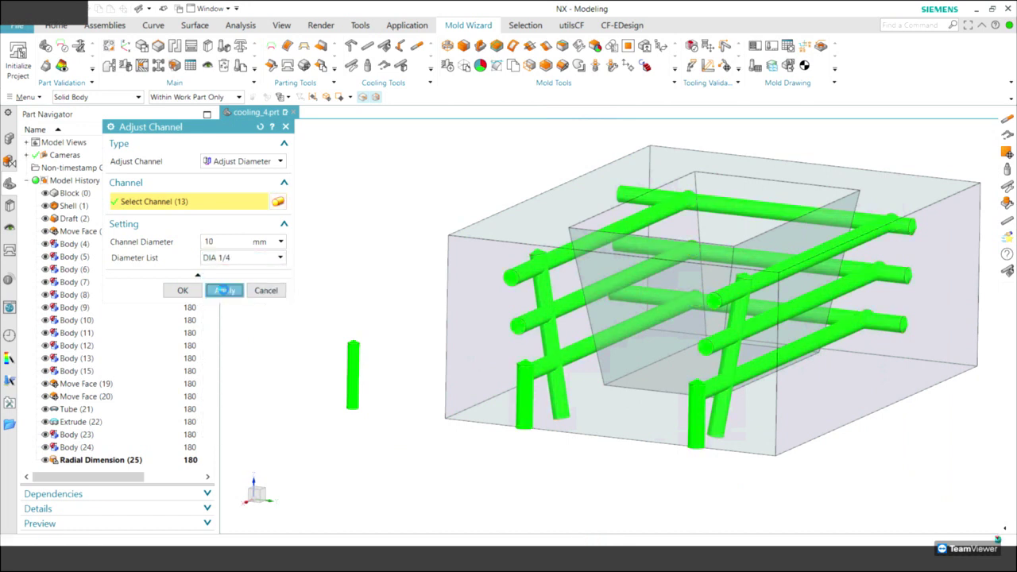
left_click(267, 291)
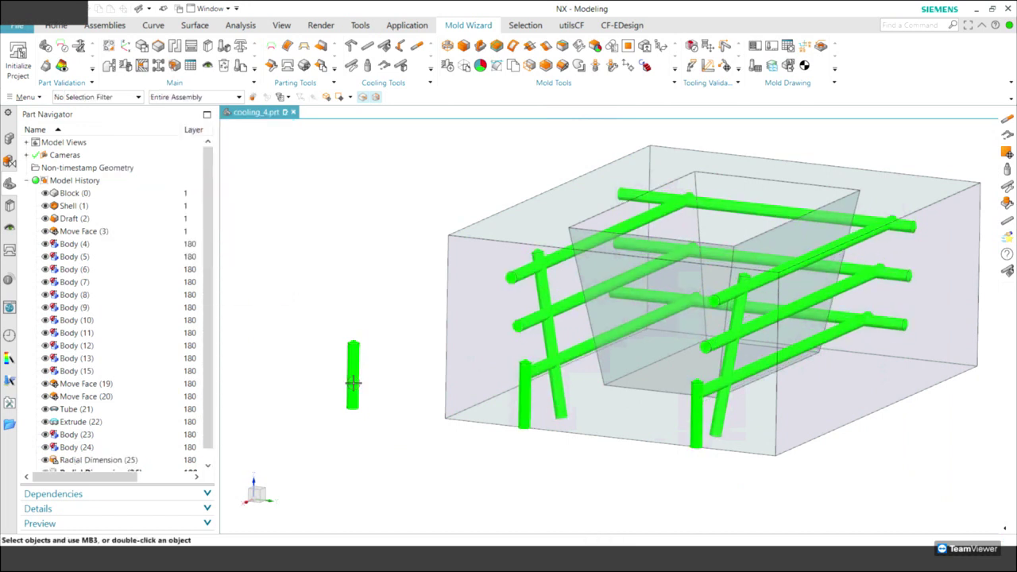
Delete the stray channel lying outside the mold block
right_click(354, 349)
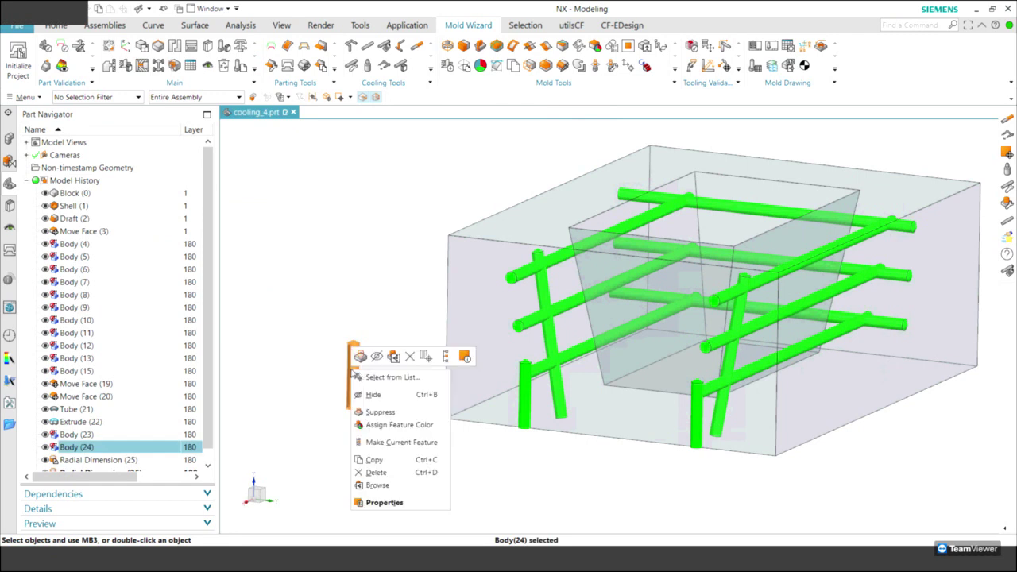
left_click(378, 333)
middle_click_drag(390, 345, 370, 288)
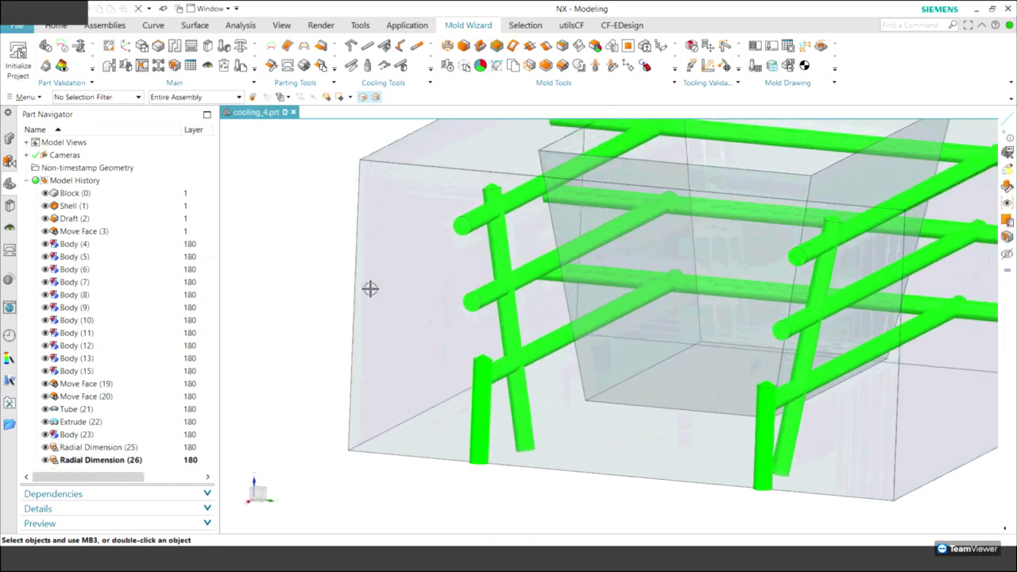
key("End")
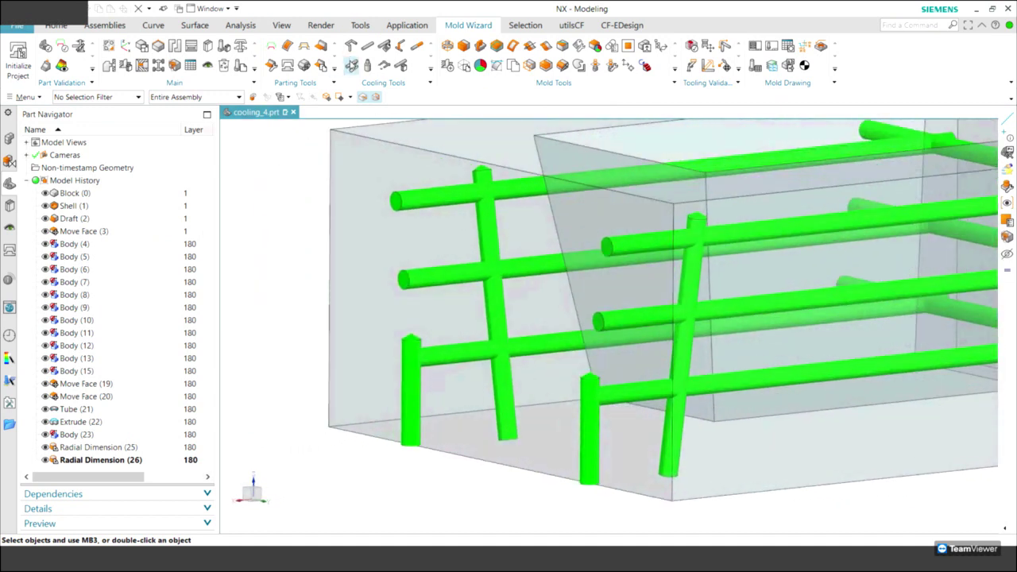
Pick the short front vertical channel for Channel Reposition and shift it about 14 mm sideways
left_click(589, 498)
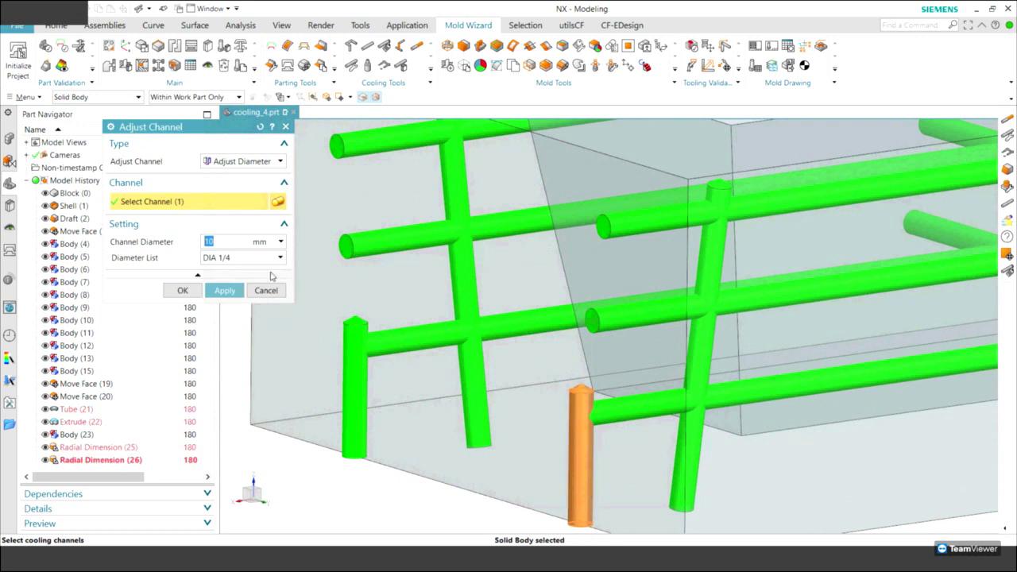
left_click(242, 161)
left_click(243, 174)
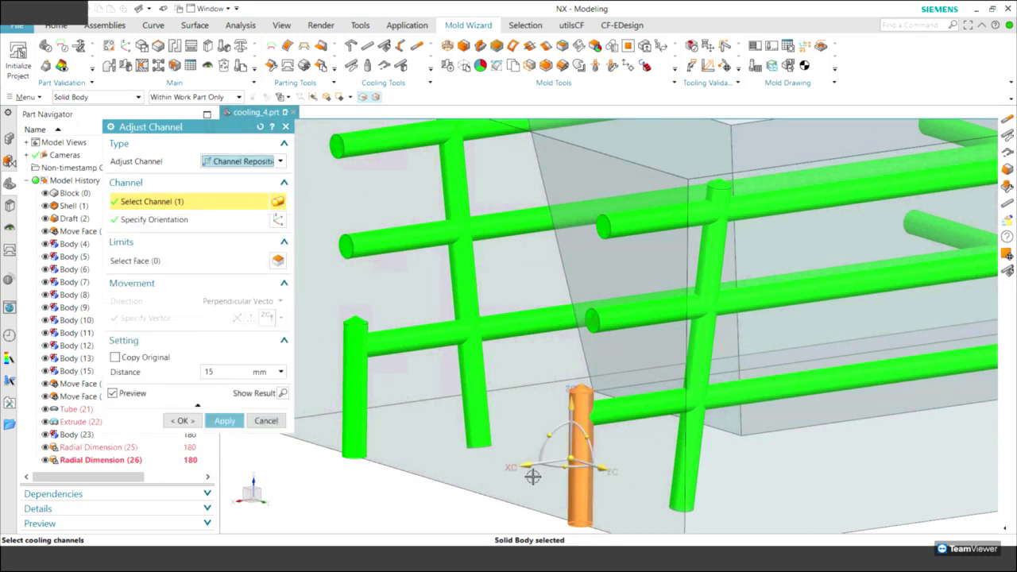
left_click_drag(559, 462, 576, 461)
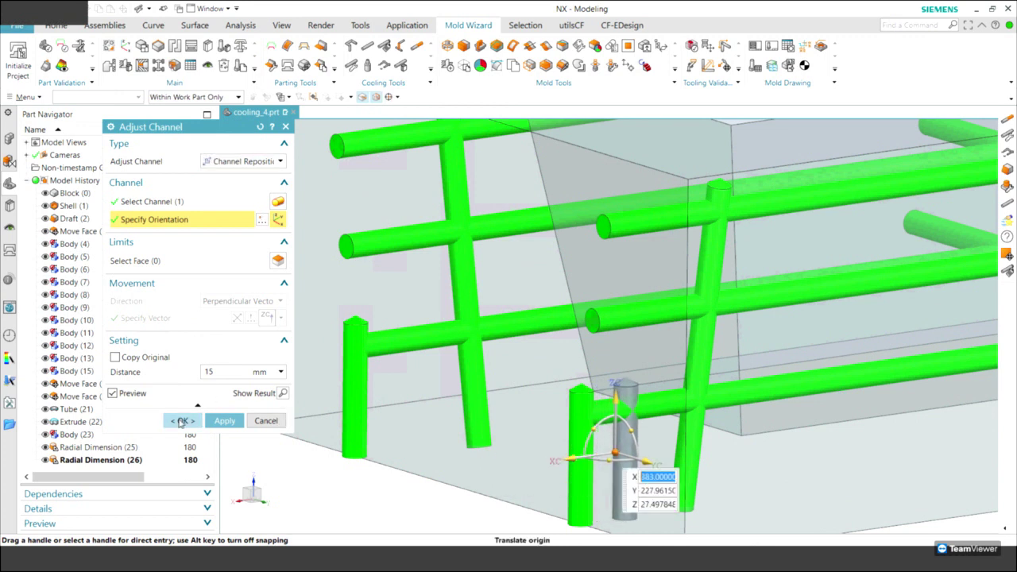
Apply the front vertical channel's sideways shift
left_click(181, 422)
middle_click_drag(493, 429, 550, 395)
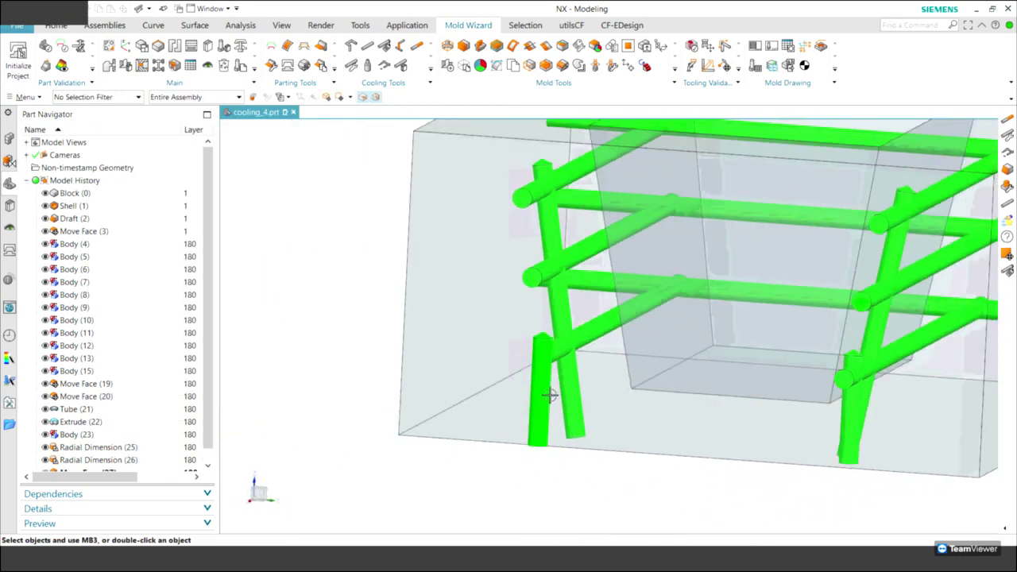
scroll(438, 461, "up", 2)
scroll(438, 460, "up", 1)
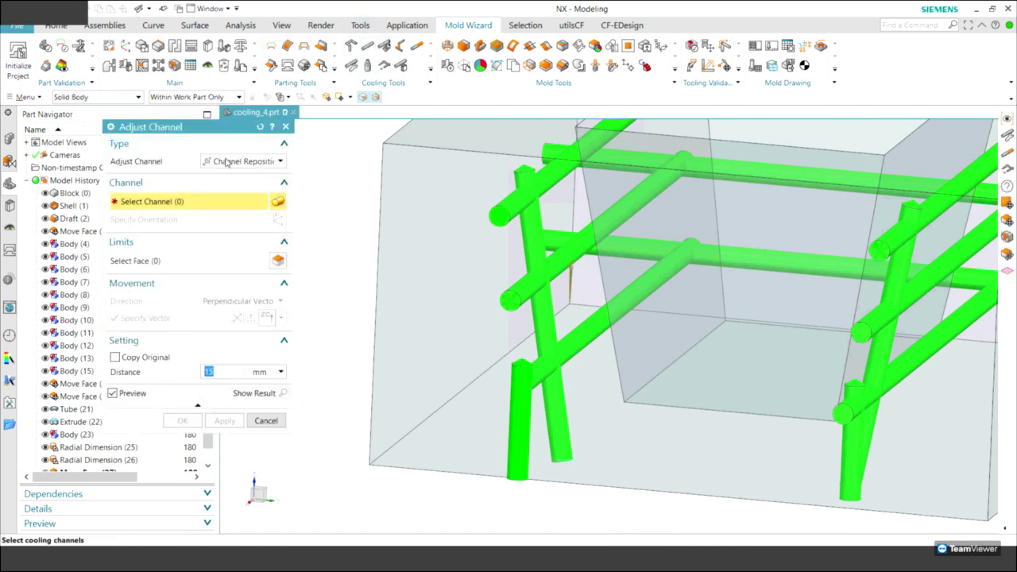
Pick the left vertical channel for repositioning, then cancel that attempt
left_click(518, 401)
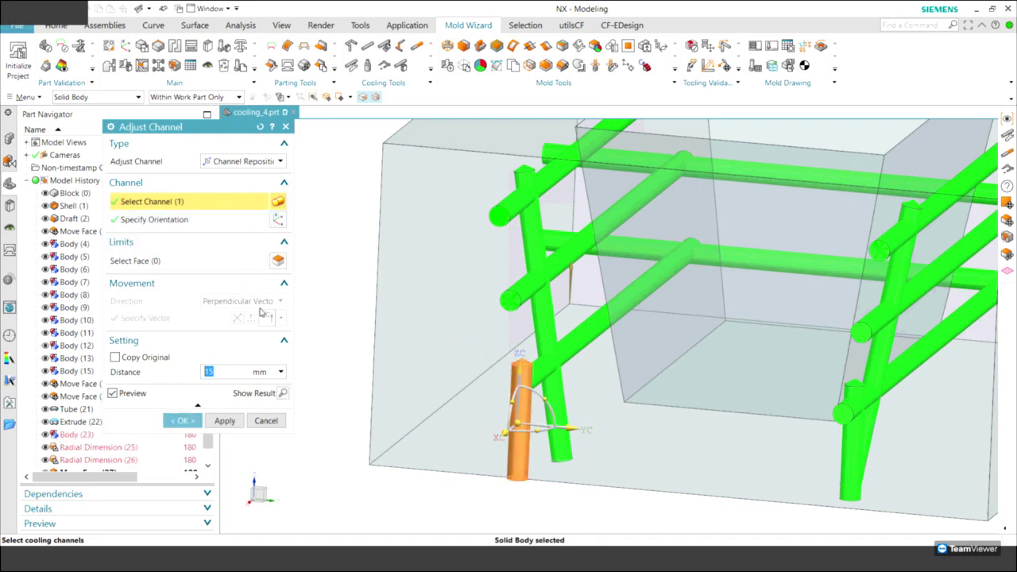
left_click(277, 221)
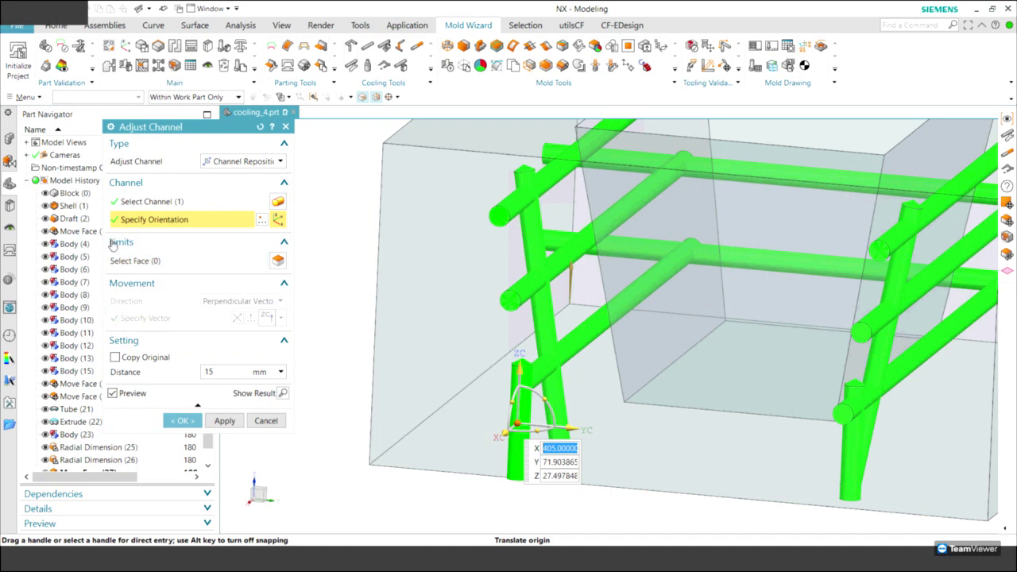
left_click(212, 162)
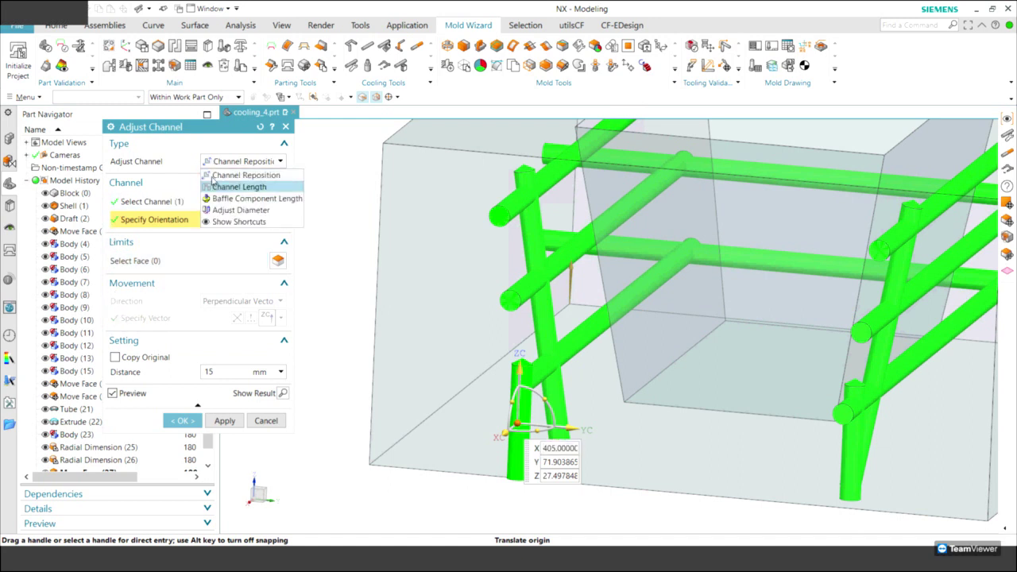
left_click(238, 173)
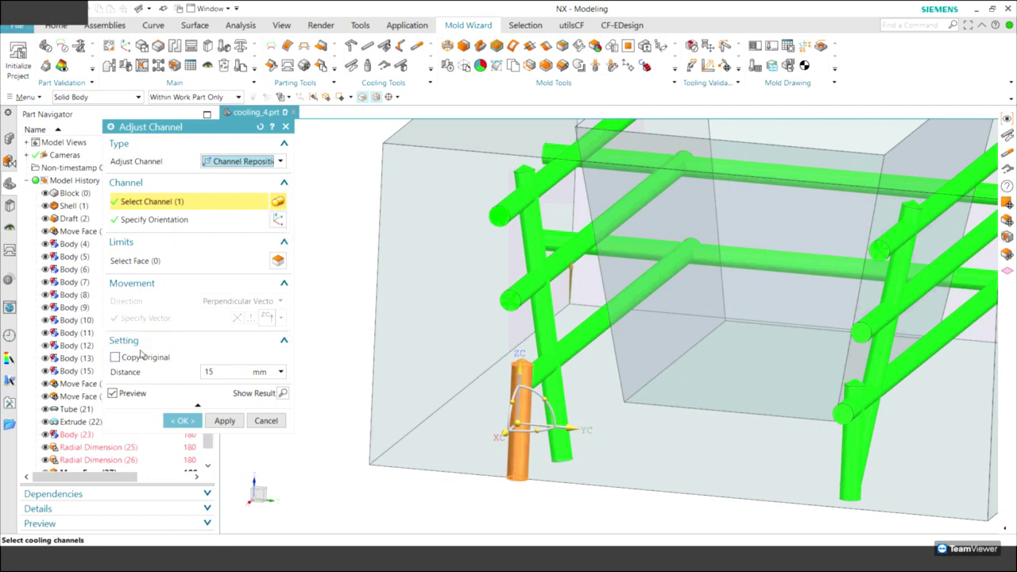
left_click(267, 421)
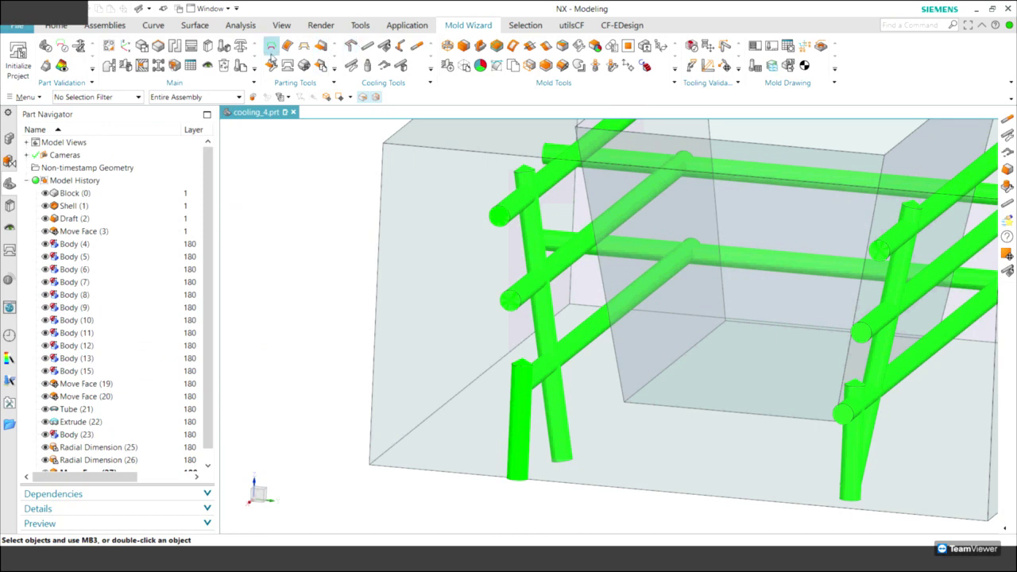
Translate the left vertical channel's origin onto the upper horizontal channel's end
key("F4")
left_click(520, 397)
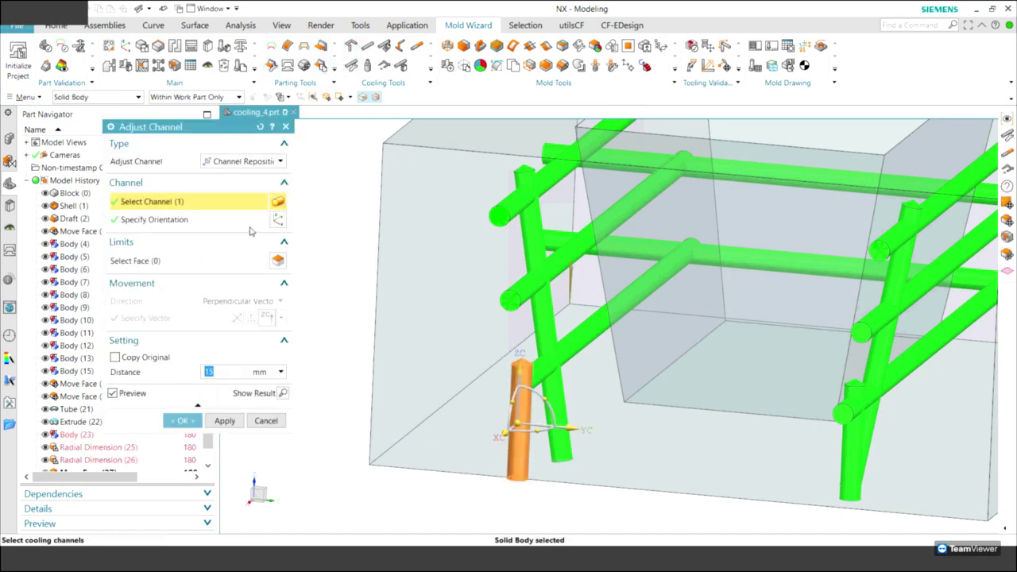
left_click(241, 164)
left_click(232, 185)
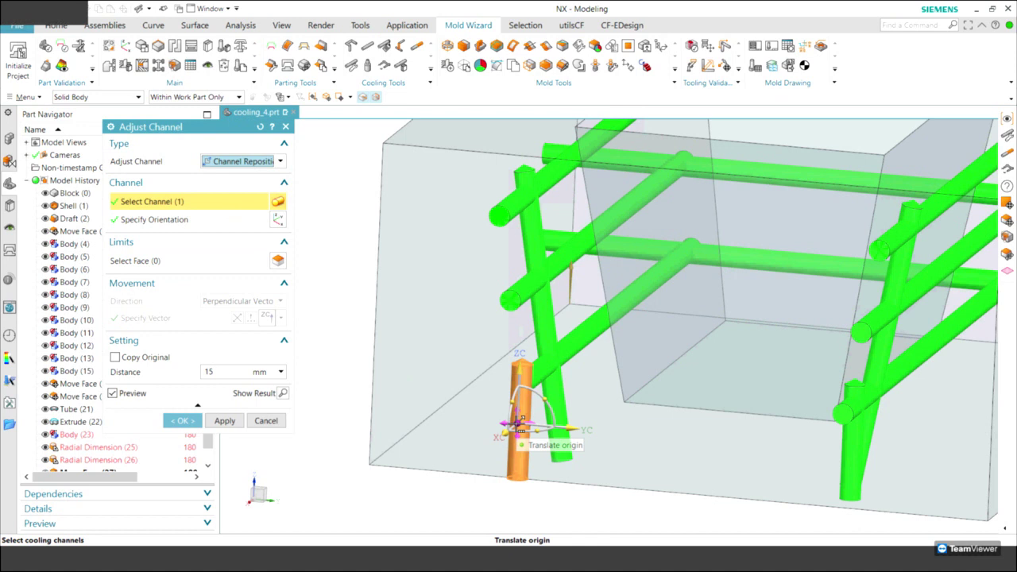
left_click(517, 421)
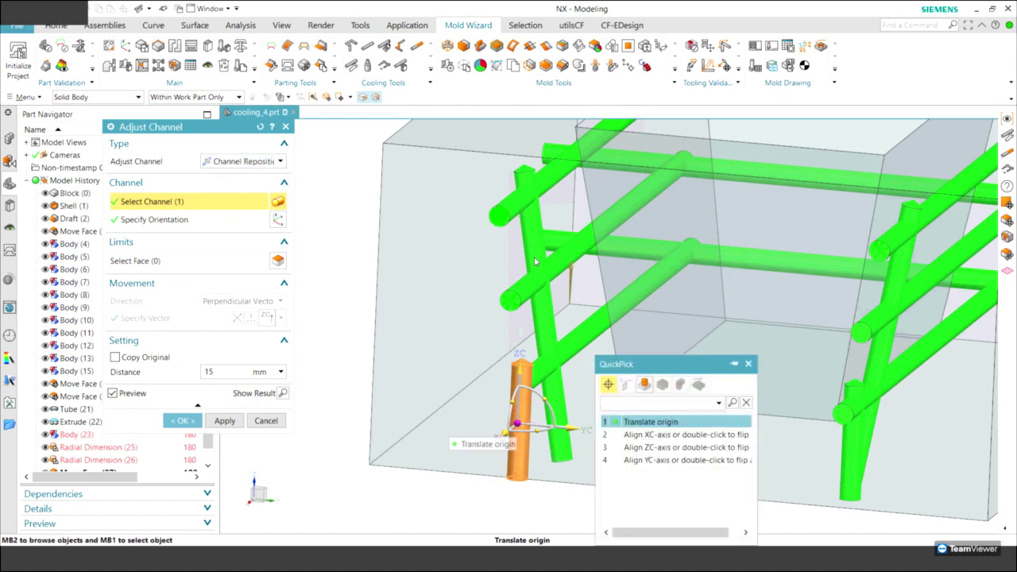
left_click(636, 421)
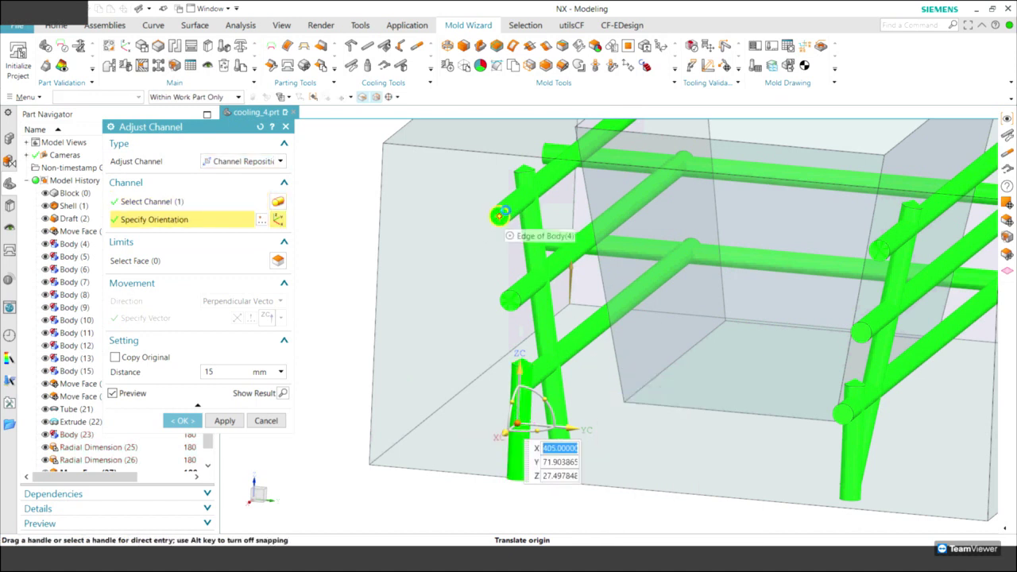
left_click(499, 215)
left_click(181, 421)
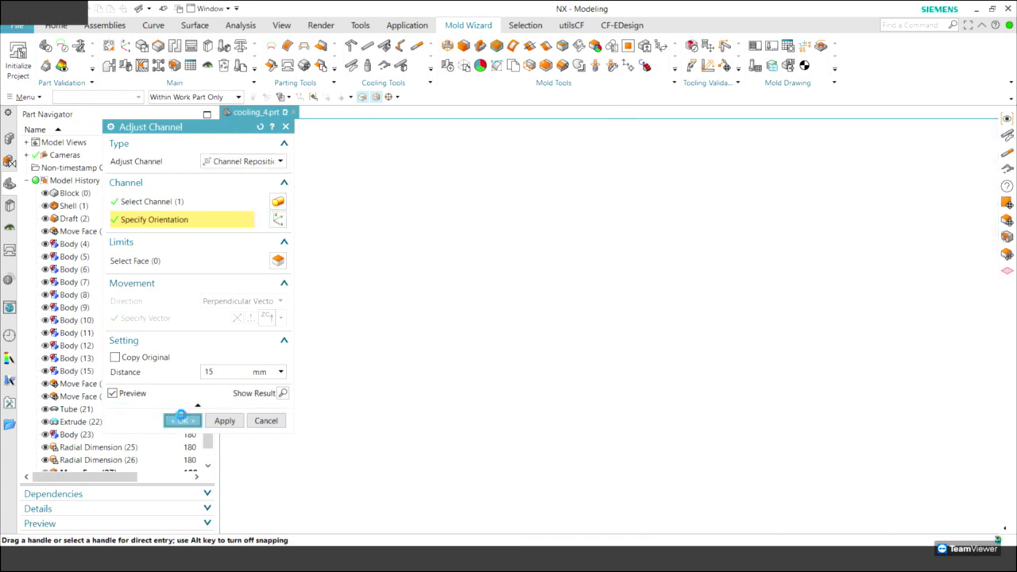
left_click(416, 47)
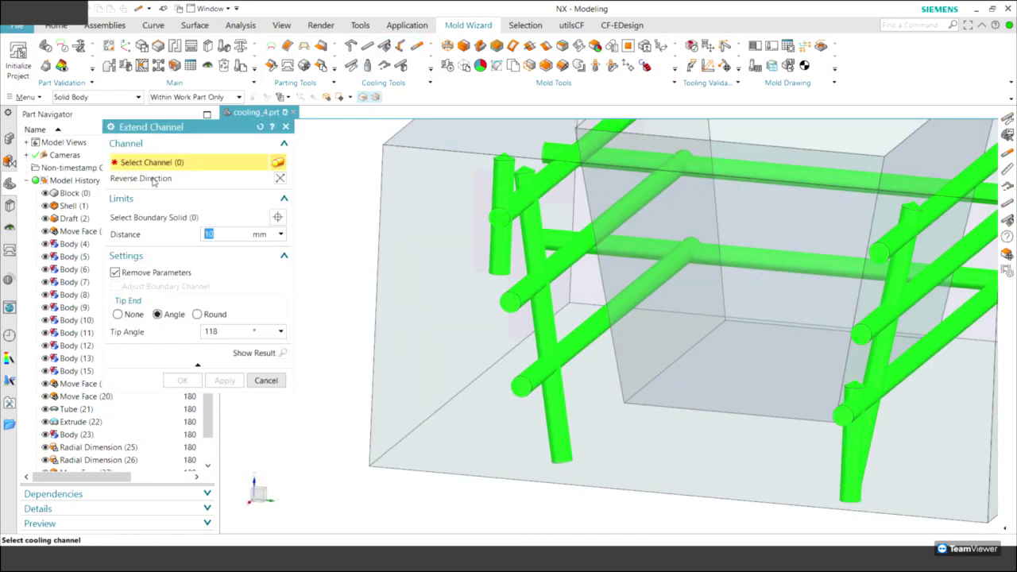
Extend a vertical channel up to the block boundary with a flat tip
left_click(499, 266)
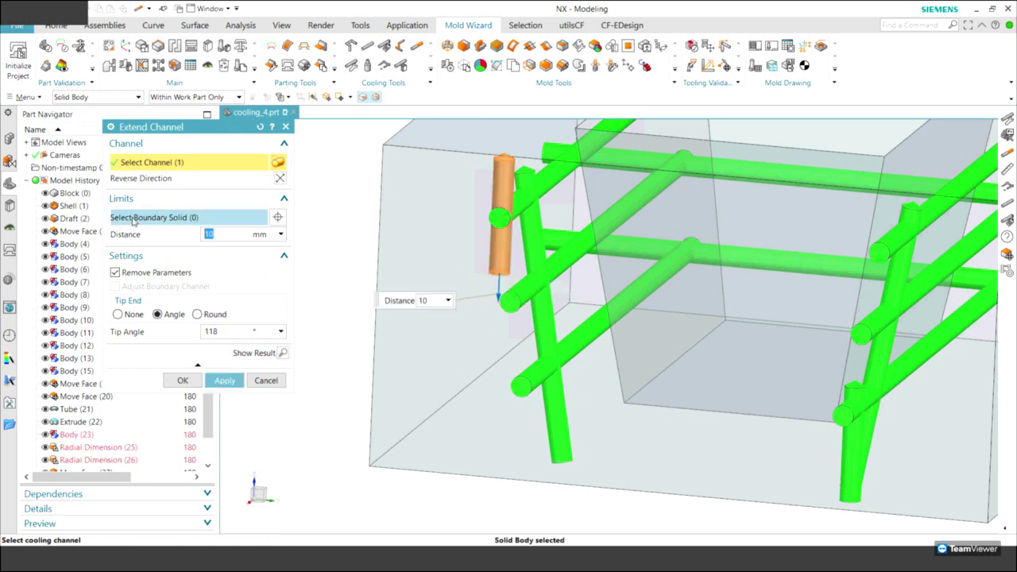
left_click(125, 316)
left_click(456, 431)
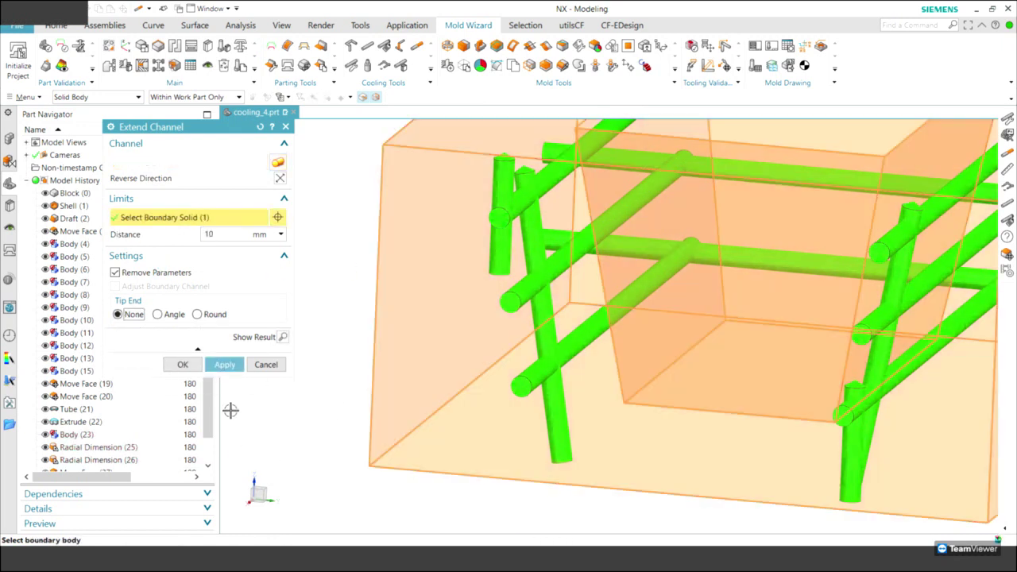
left_click(225, 364)
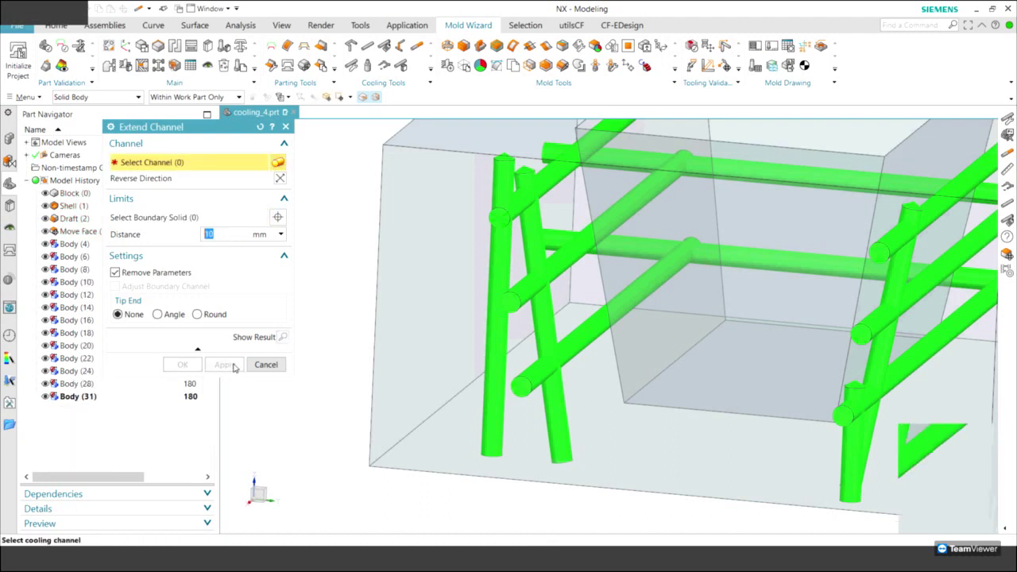
middle_click_drag(345, 290, 185, 234)
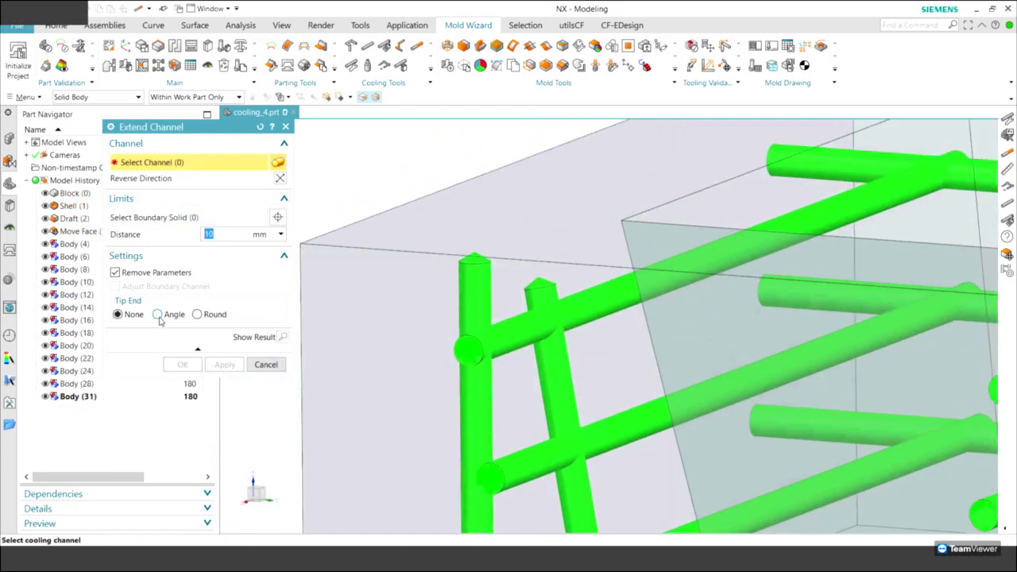
Extend another vertical channel to the block boundary with an angled drill tip
left_click(158, 313)
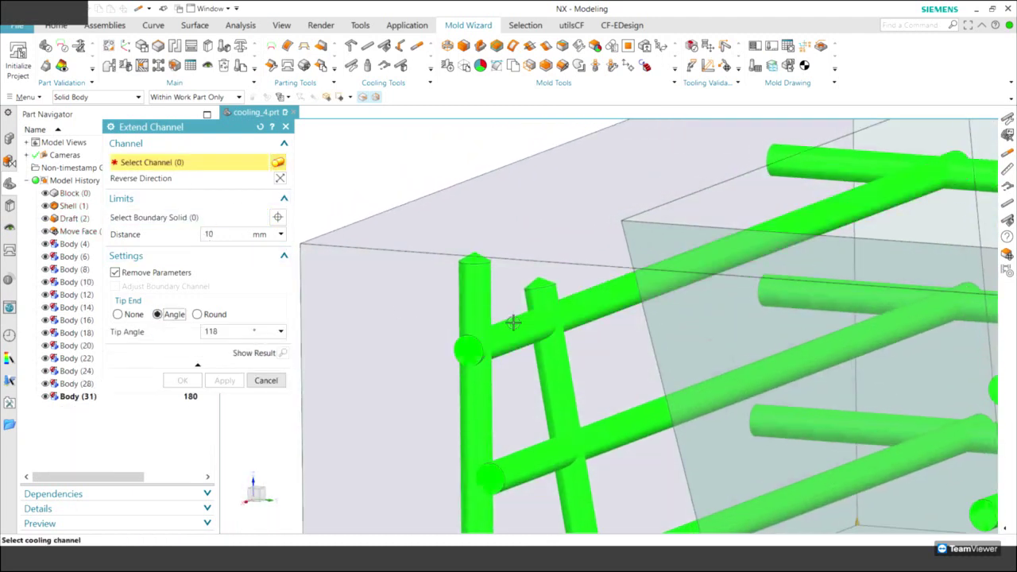
left_click(434, 266)
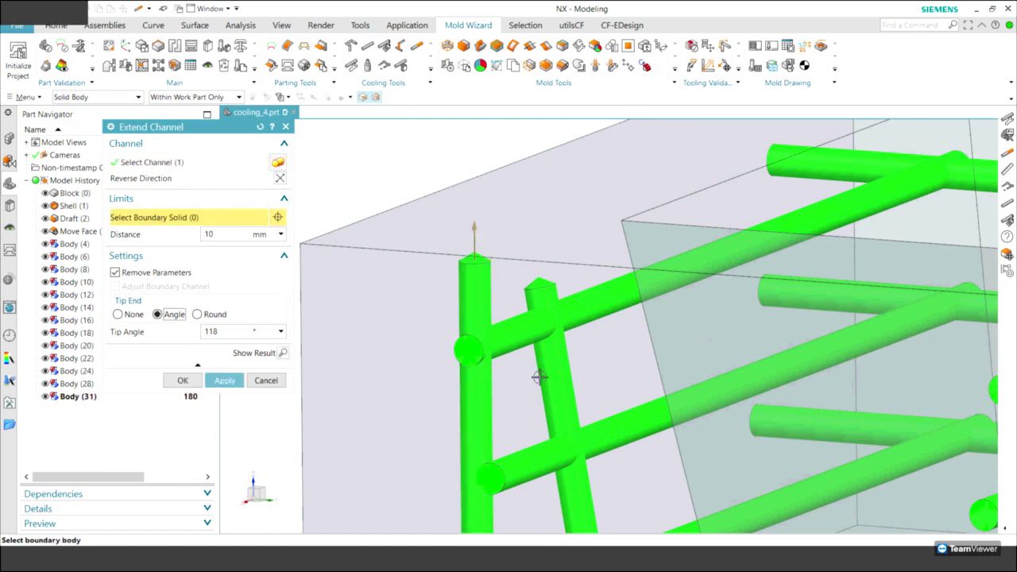
left_click(510, 329)
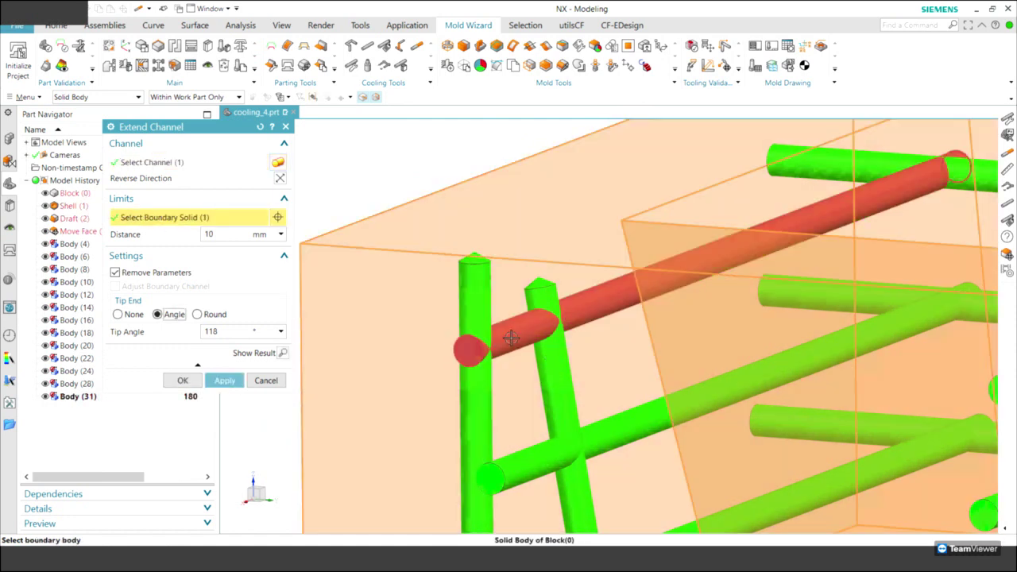
left_click(224, 380)
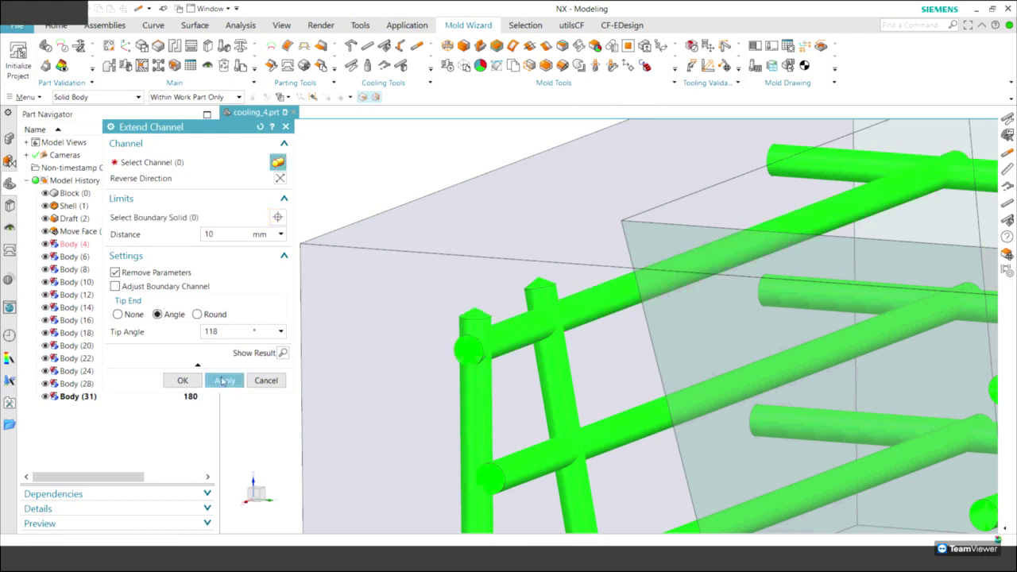
left_click(266, 380)
Reposition the left vertical channel about 15 mm sideways
mouse_move(397, 239)
middle_mouse_down()
mouse_move(352, 117)
mouse_move(310, 75)
middle_mouse_up()
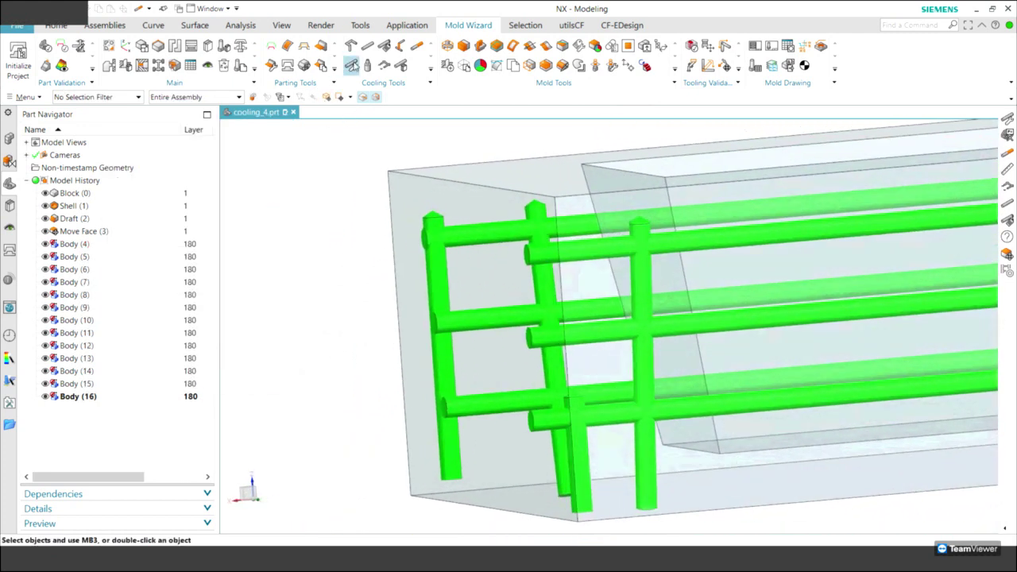
left_click(438, 294)
left_click_drag(382, 355, 413, 352)
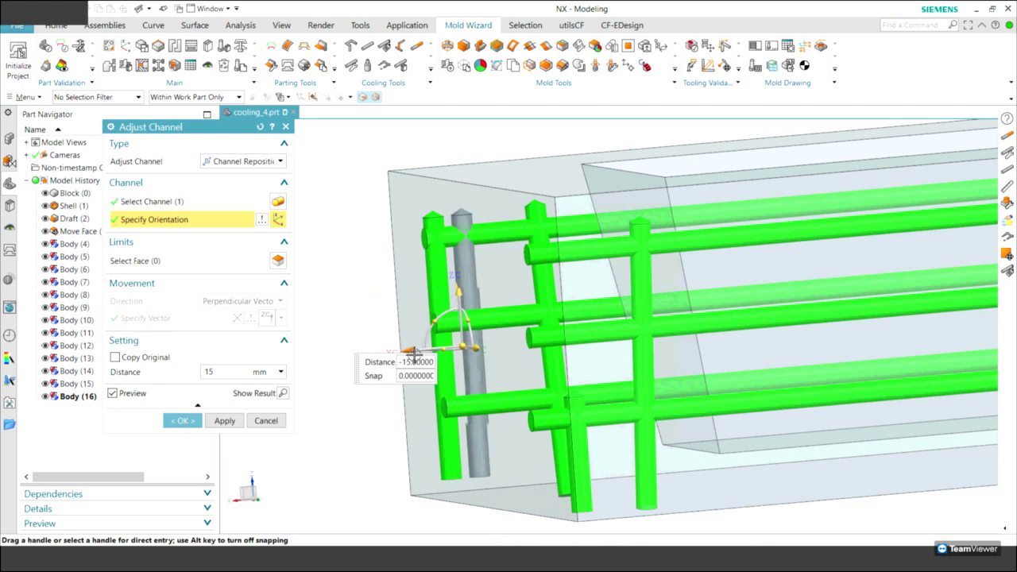
left_click(182, 420)
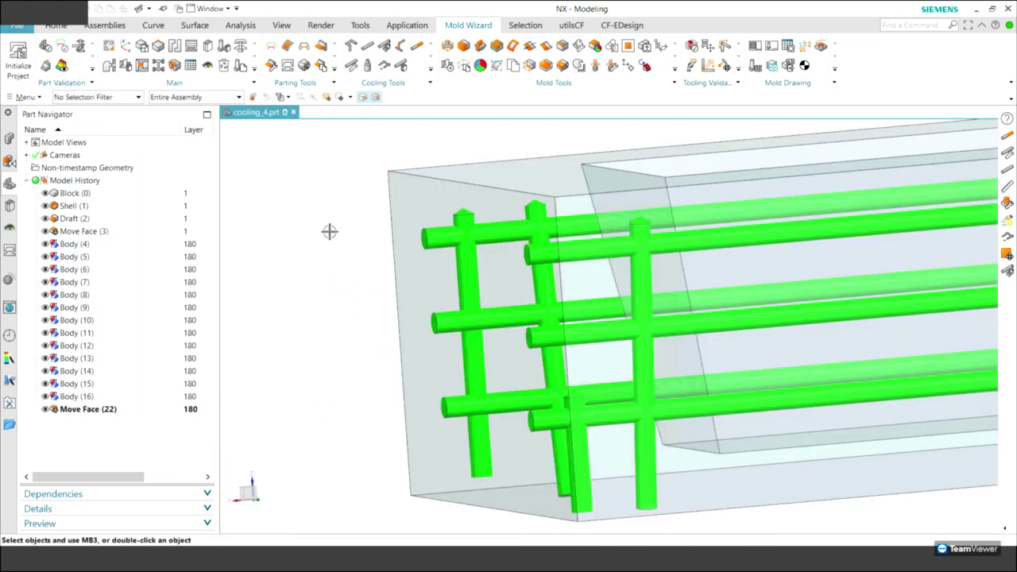
mouse_move(330, 231)
middle_mouse_down()
mouse_move(639, 366)
mouse_move(626, 465)
mouse_move(592, 479)
mouse_move(517, 406)
mouse_move(290, 379)
mouse_move(470, 213)
mouse_move(504, 204)
mouse_move(447, 80)
middle_mouse_up()
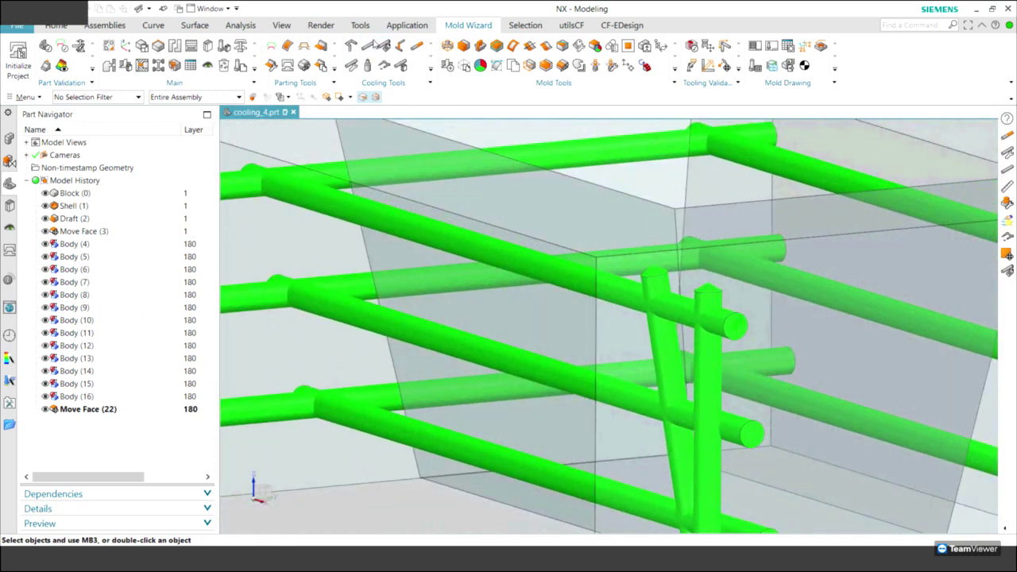
Start a new channel from an existing channel end and shift its start point along X
left_click(730, 325)
mouse_move(664, 388)
middle_mouse_down()
mouse_move(676, 374)
mouse_move(125, 305)
middle_mouse_up()
left_click(114, 316)
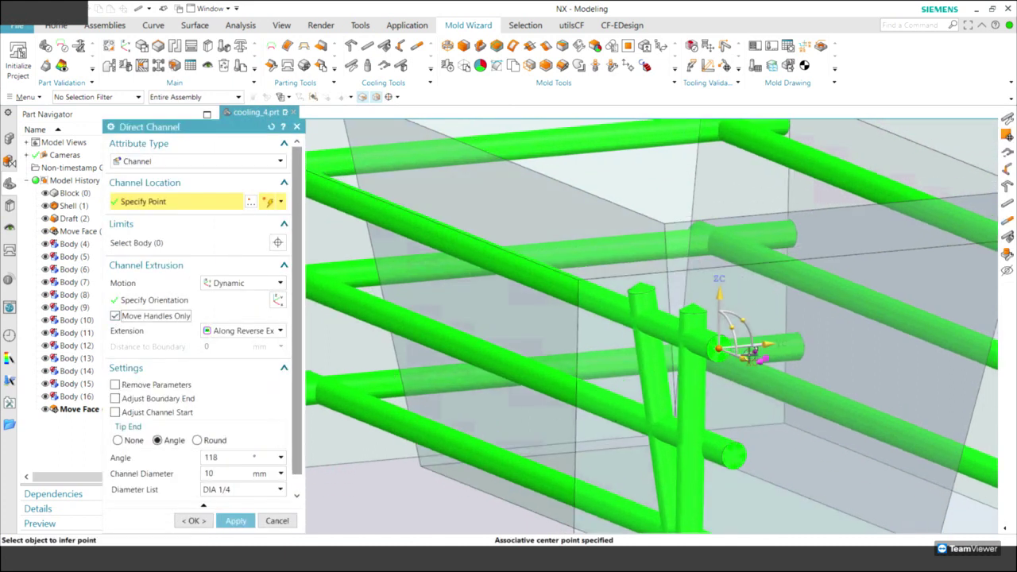
mouse_move(713, 352)
left_mouse_down()
mouse_move(718, 359)
mouse_move(688, 345)
left_mouse_up()
left_click(670, 327)
mouse_move(400, 387)
middle_mouse_down()
mouse_move(466, 420)
mouse_move(529, 416)
middle_mouse_up()
left_click(115, 316)
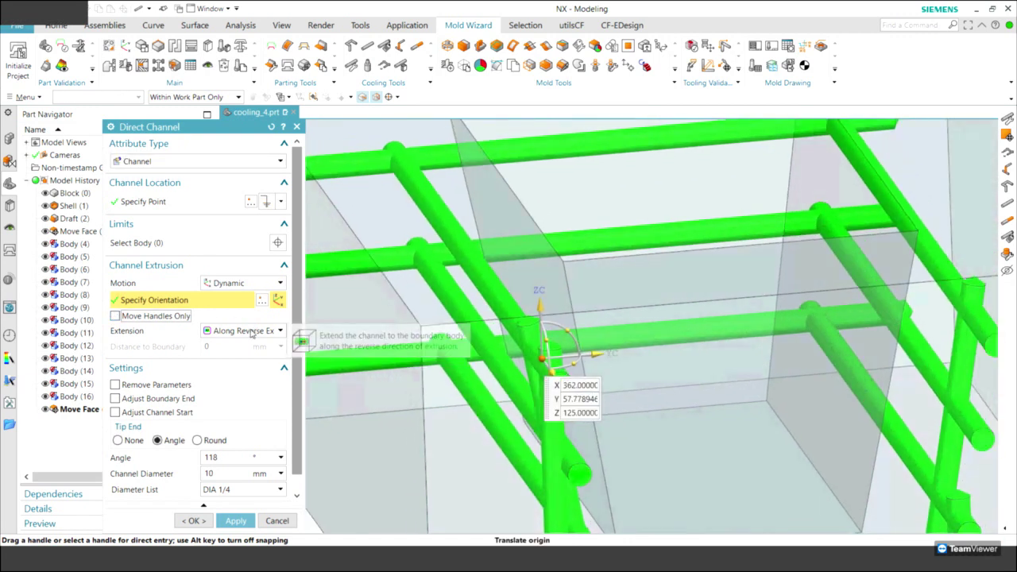
Extend the new 10 mm channel along its extrusion direction toward the boundary and create it
left_click(251, 332)
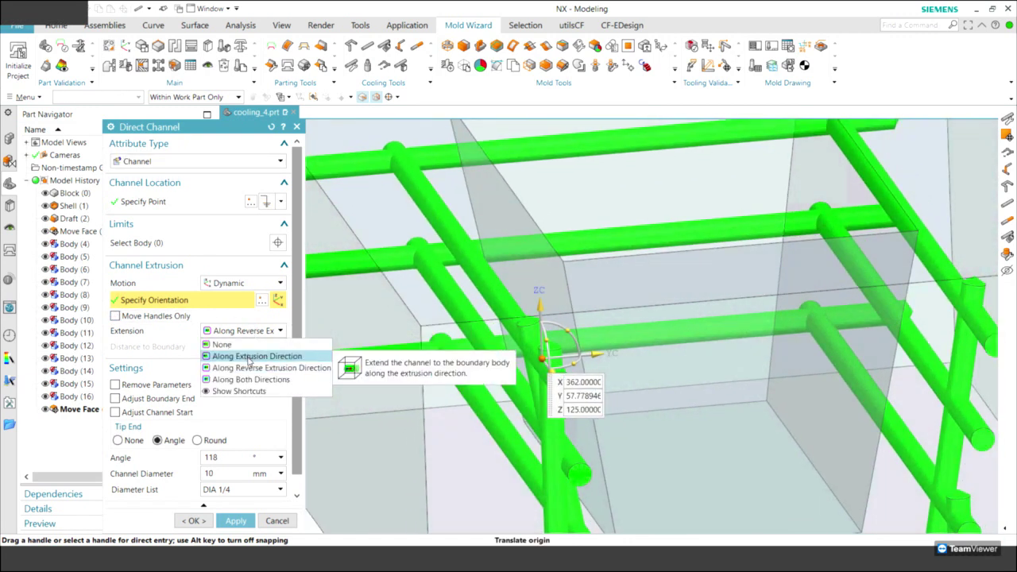
left_click(265, 362)
middle_click_drag(612, 352, 562, 359)
mouse_move(563, 359)
left_mouse_down()
mouse_move(494, 364)
mouse_move(508, 364)
left_mouse_up()
middle_click_drag(508, 364, 413, 381)
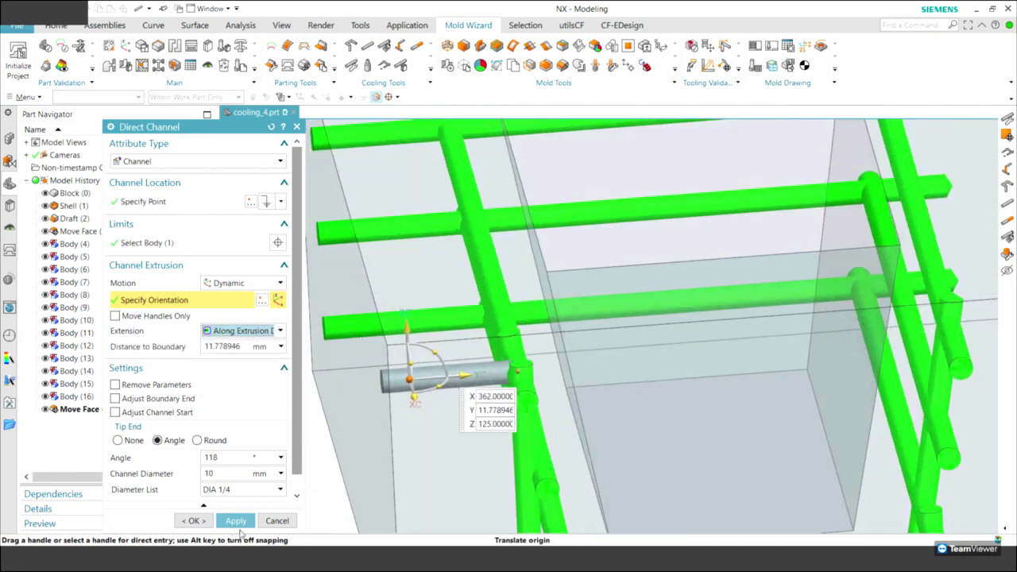
left_click(239, 521)
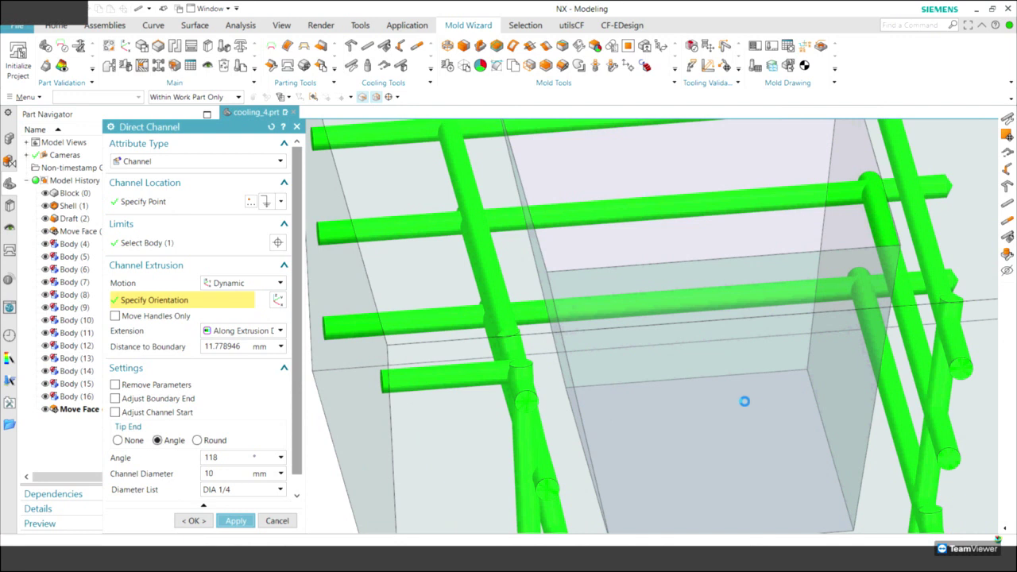
mouse_move(609, 413)
middle_mouse_down()
mouse_move(466, 363)
mouse_move(262, 517)
middle_mouse_up()
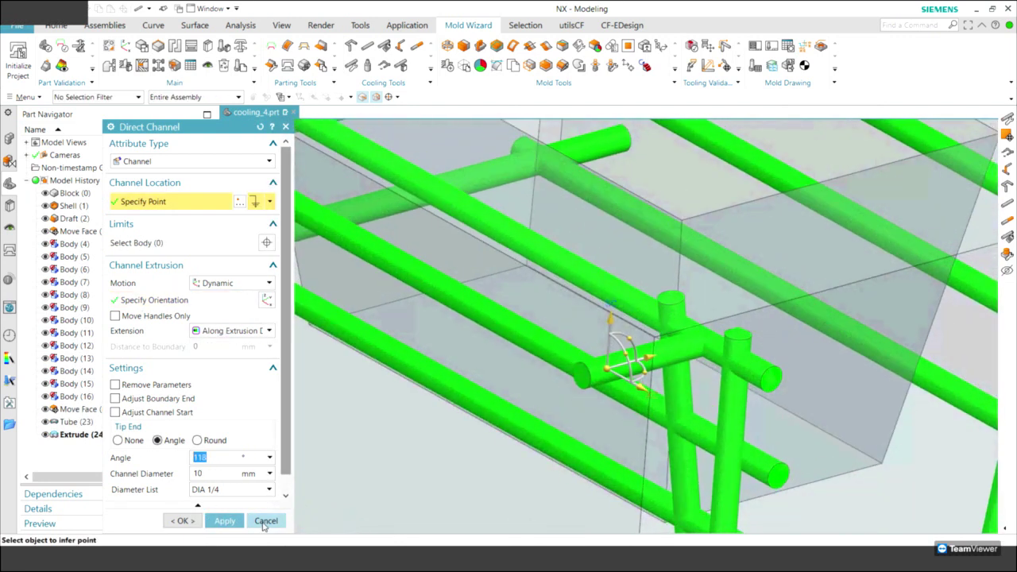
left_click(262, 521)
mouse_move(588, 431)
middle_mouse_down()
mouse_move(348, 429)
mouse_move(323, 466)
middle_mouse_up()
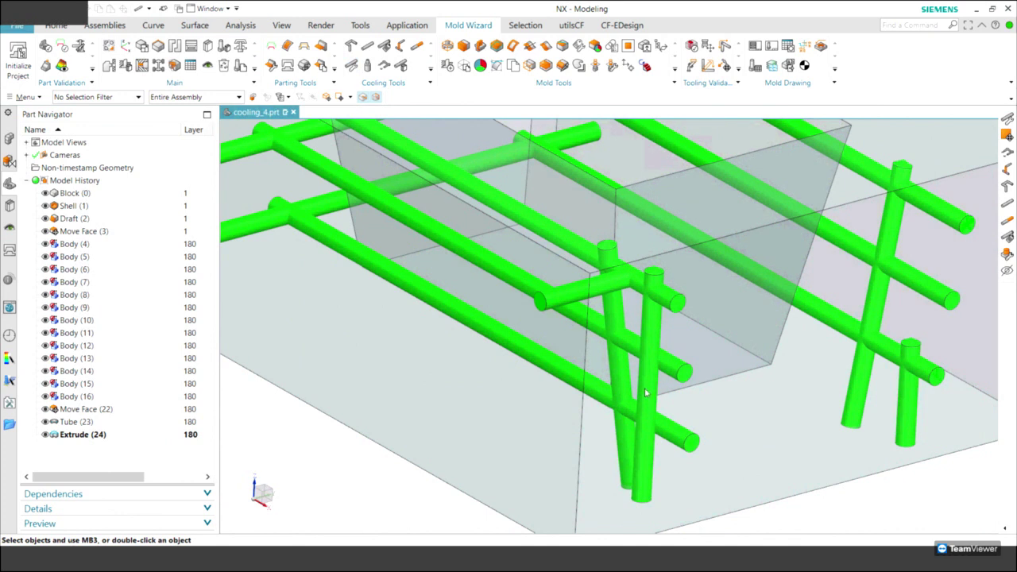
Reposition a vertical channel by snapping its origin to the tube end
left_click(650, 345)
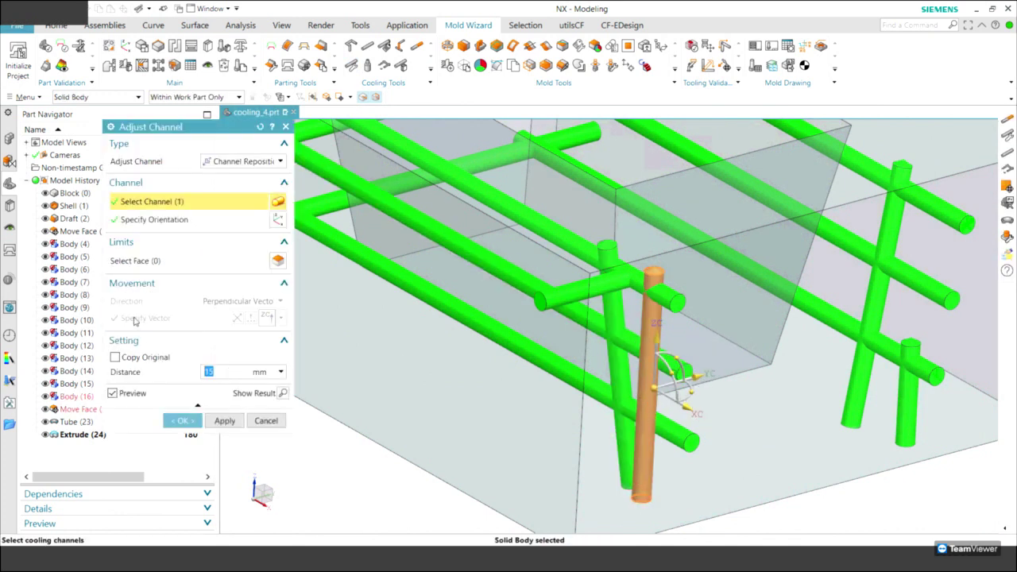
left_click(177, 221)
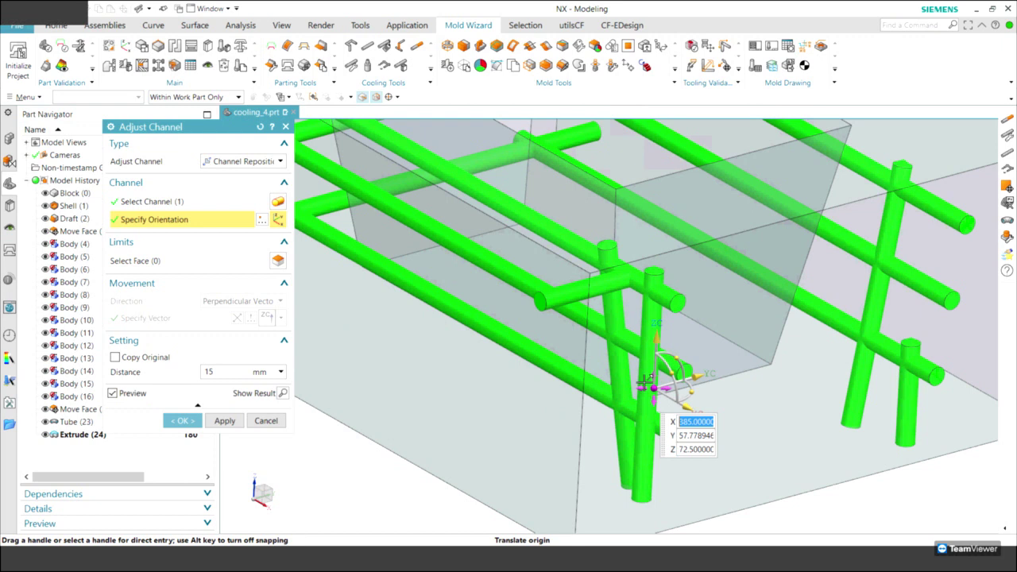
left_click(541, 299)
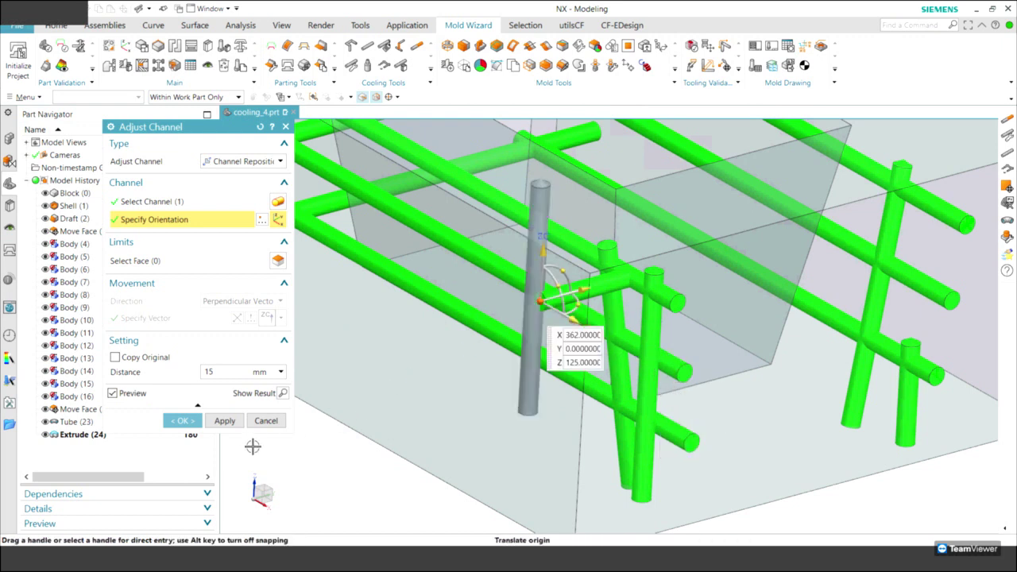
left_click(179, 421)
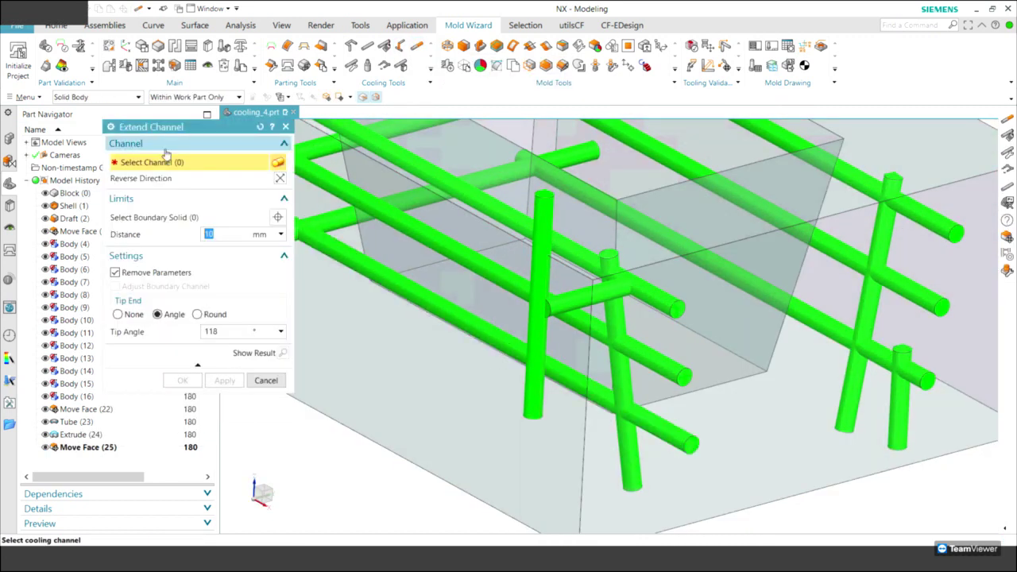
Extend a vertical channel to the mold block boundary with a flat end
left_click(286, 127)
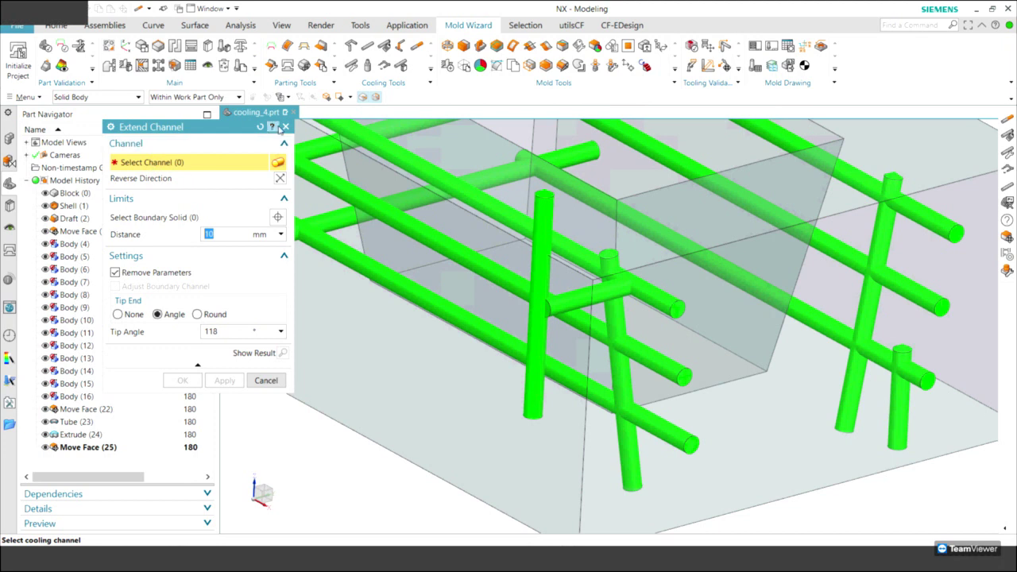
left_click(526, 406)
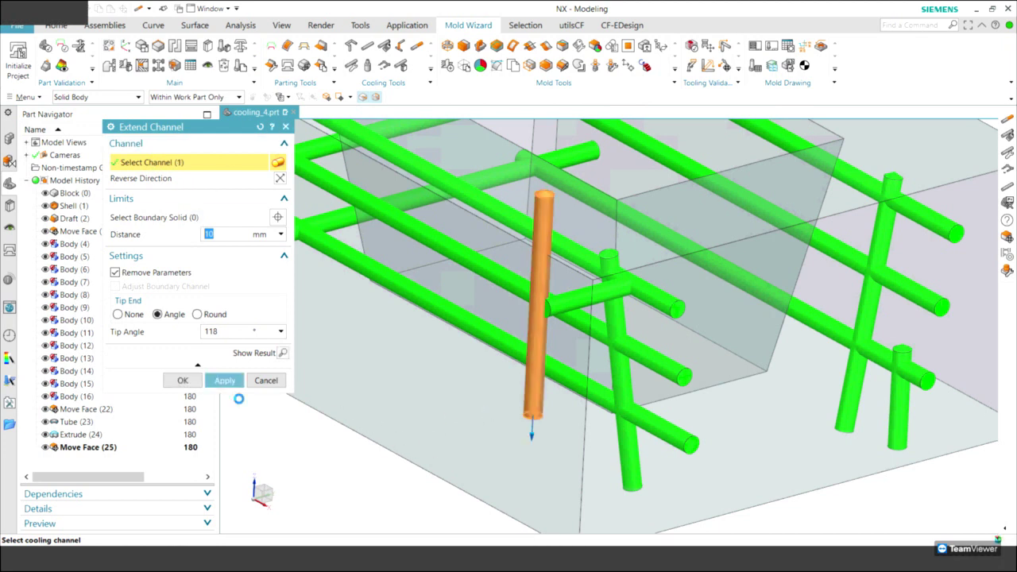
left_click(141, 225)
left_click(403, 398)
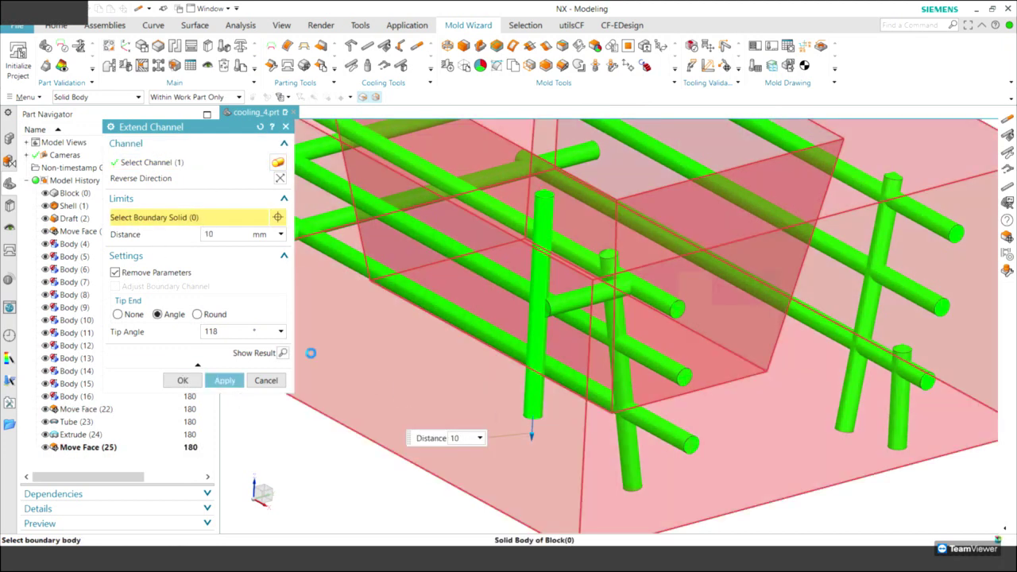
left_click(118, 315)
type("0")
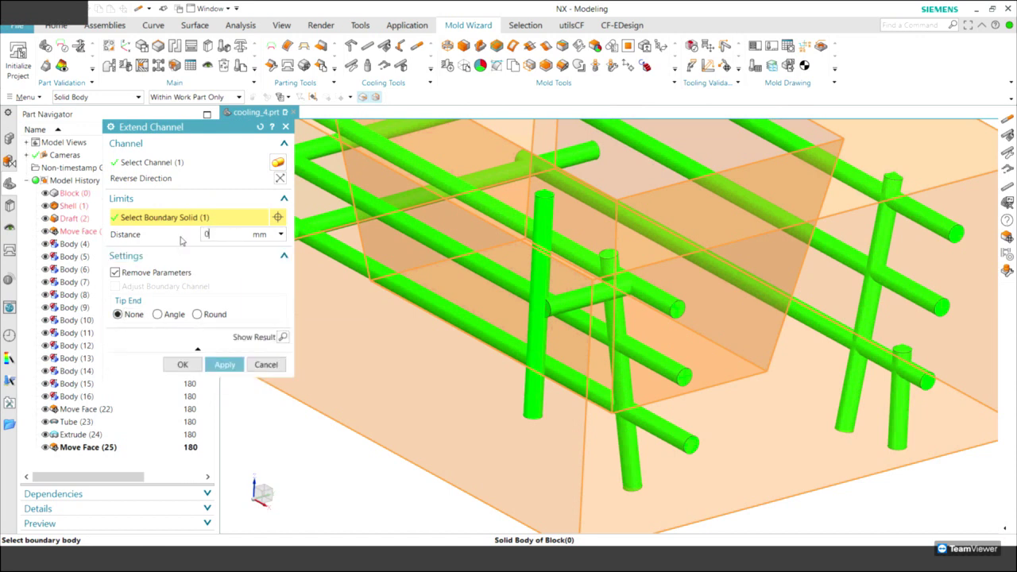
left_click(232, 369)
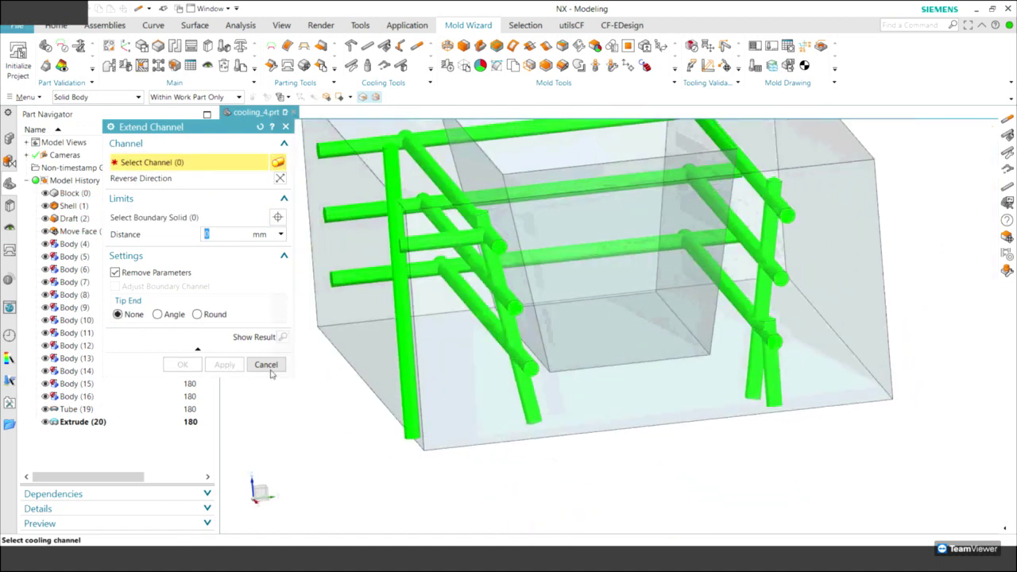
left_click(266, 365)
Slide another vertical channel sideways to its target position
left_click(352, 65)
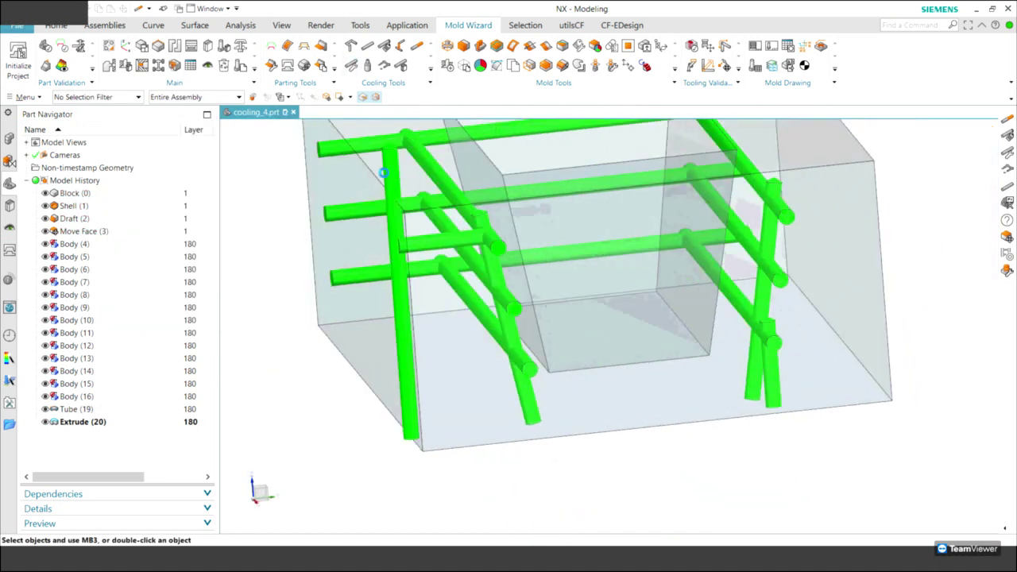
left_click(388, 166)
left_click_drag(452, 289, 491, 291)
left_click(440, 290)
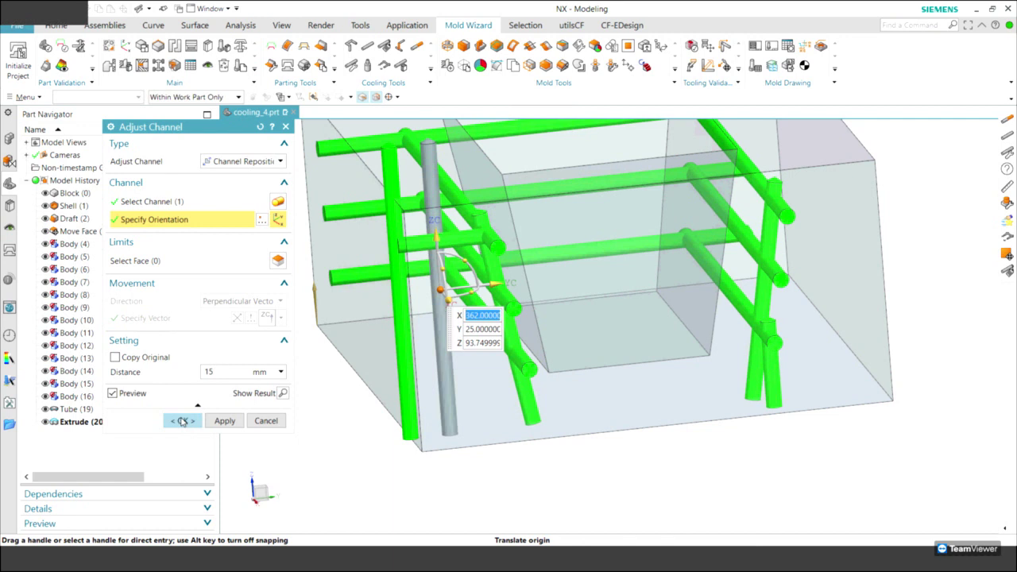
left_click(182, 421)
key("Home")
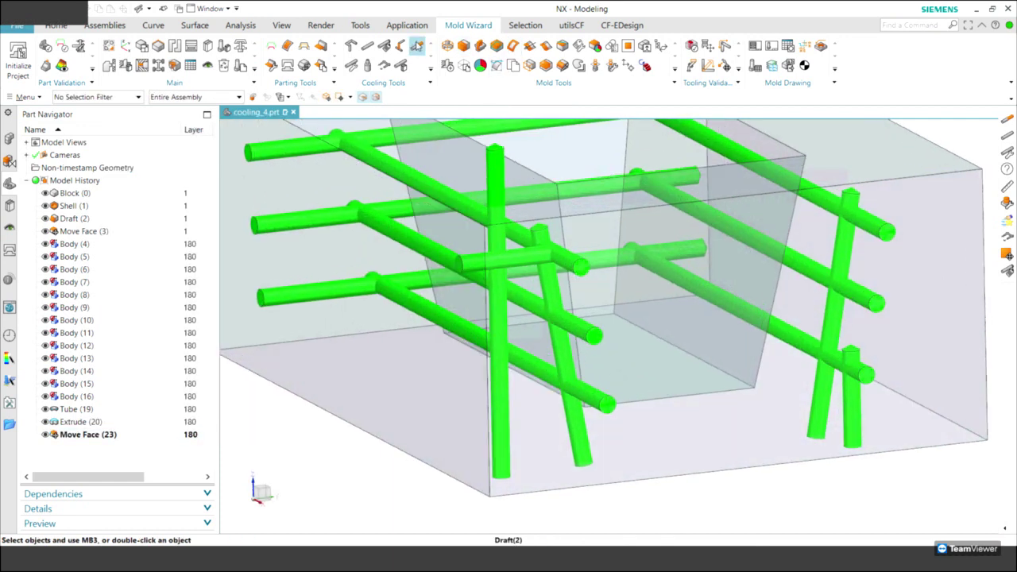
Extend two vertical channels to the block boundary with angled drill tips
left_click(494, 155)
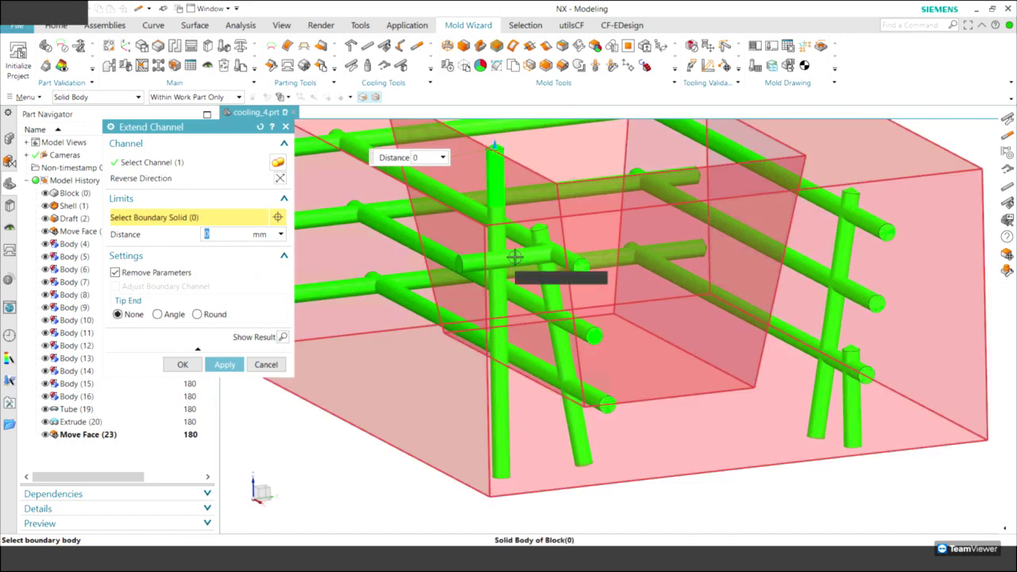
left_click(515, 256)
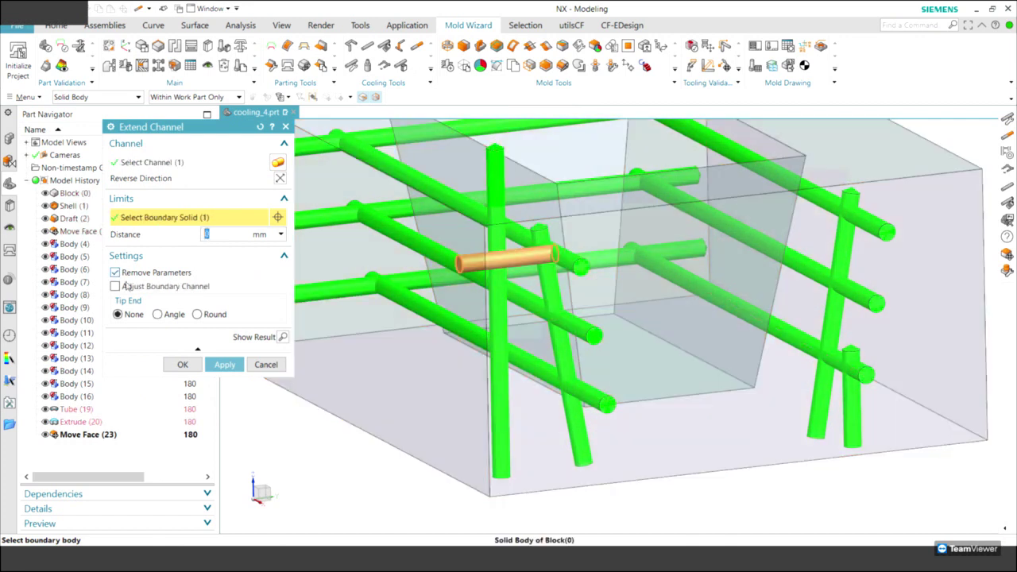
left_click(158, 314)
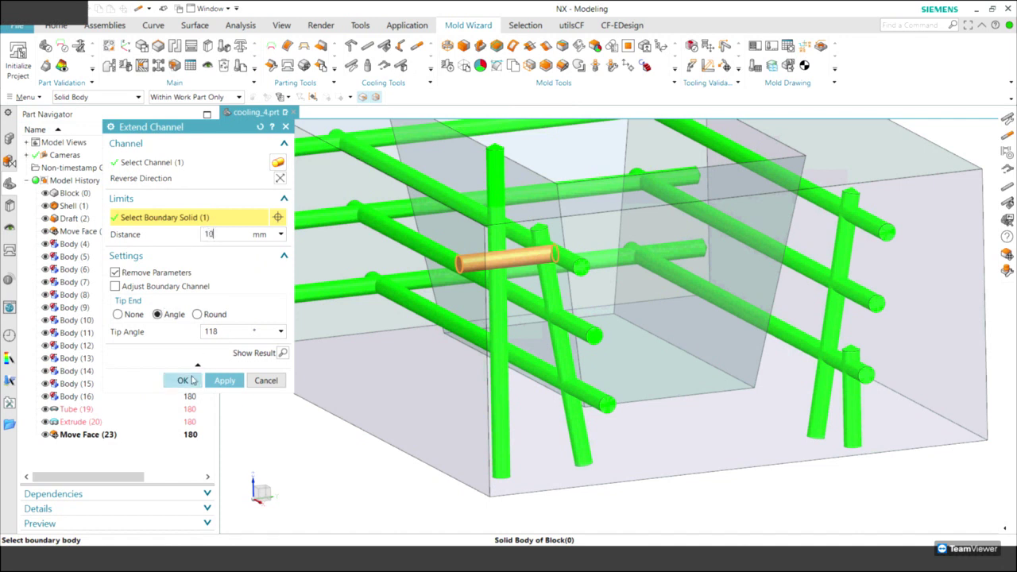
left_click(224, 381)
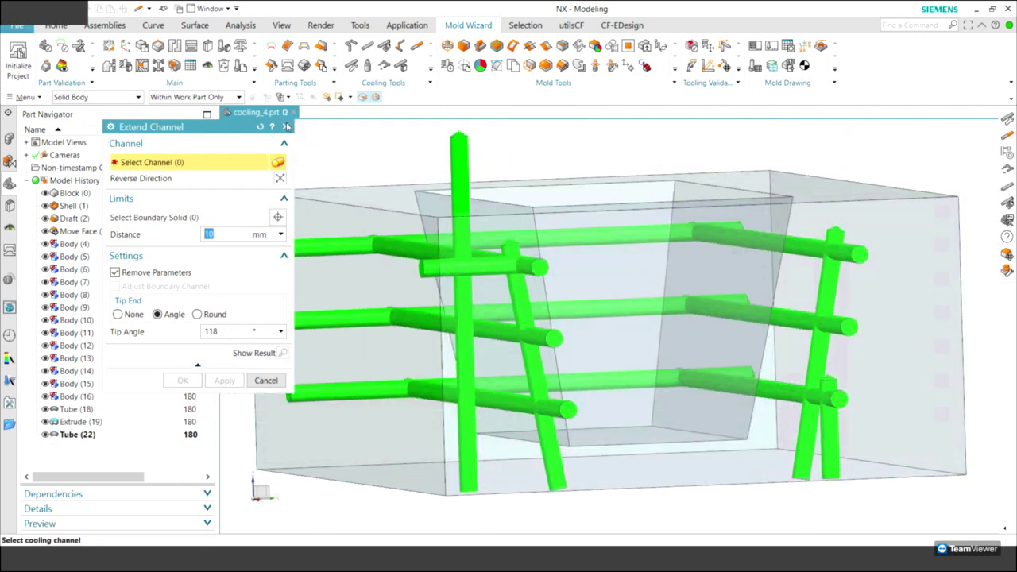
left_click(466, 349)
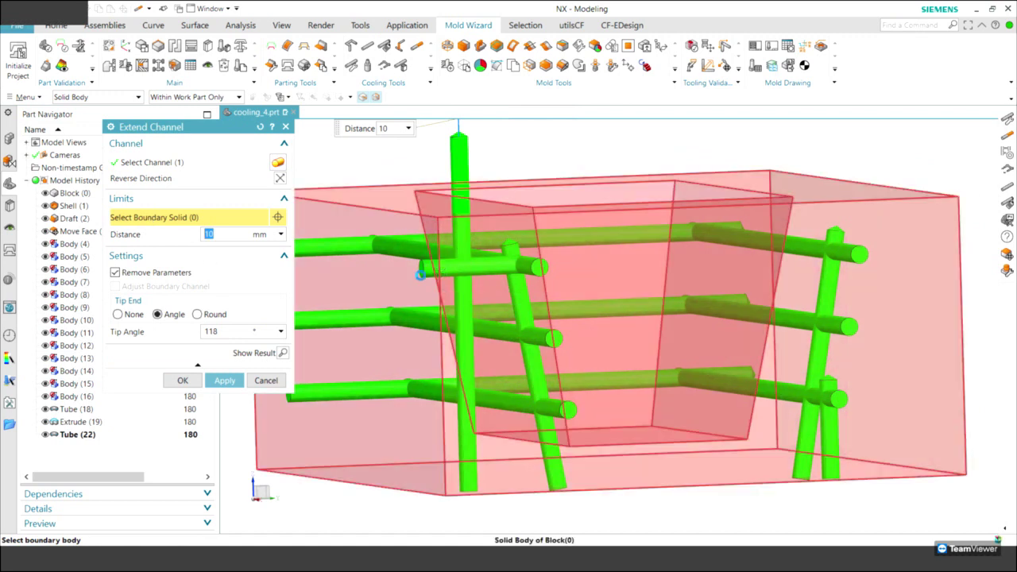
left_click(439, 269)
left_click(222, 381)
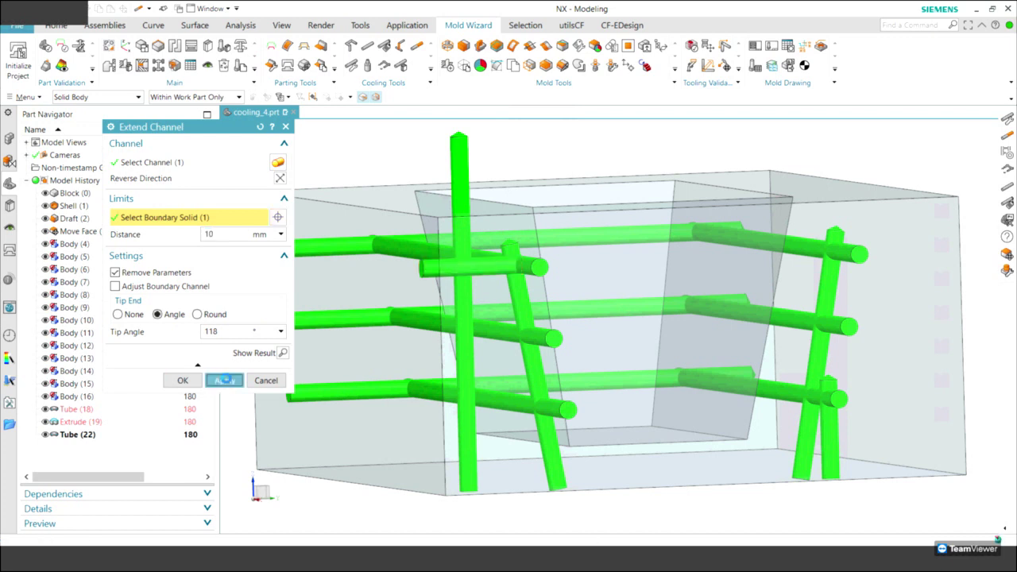
mouse_move(318, 349)
middle_mouse_down()
mouse_move(353, 306)
mouse_move(445, 318)
middle_mouse_up()
Shorten the tall vertical channel by 71 mm
left_click(486, 342)
left_click(155, 217)
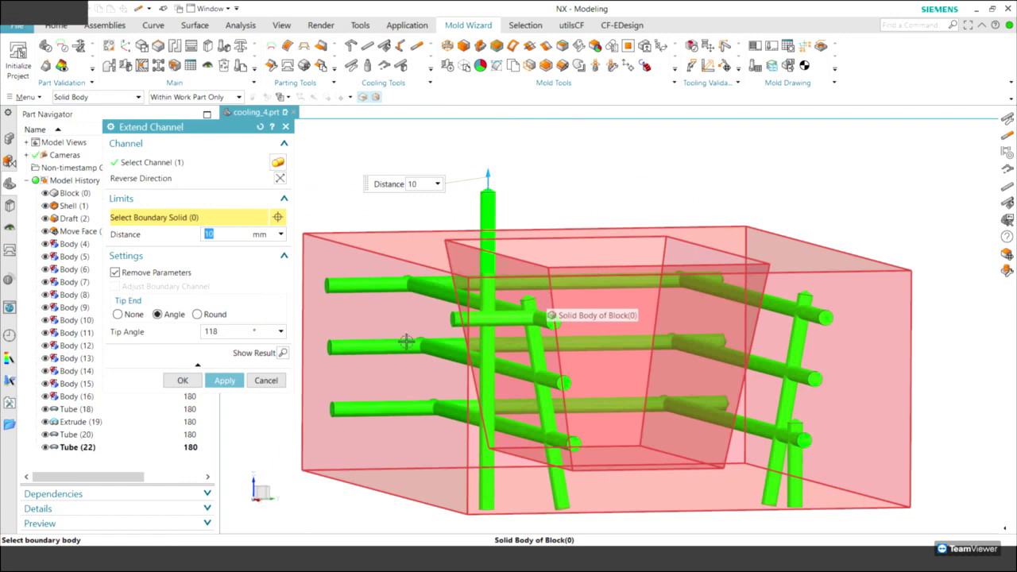
left_click(262, 380)
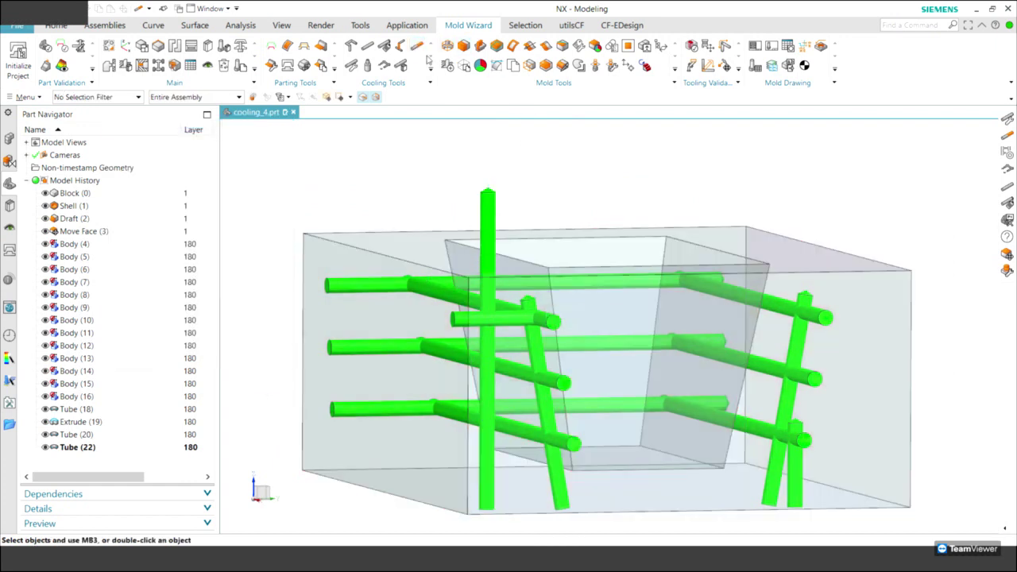
key("F4")
left_click(488, 200)
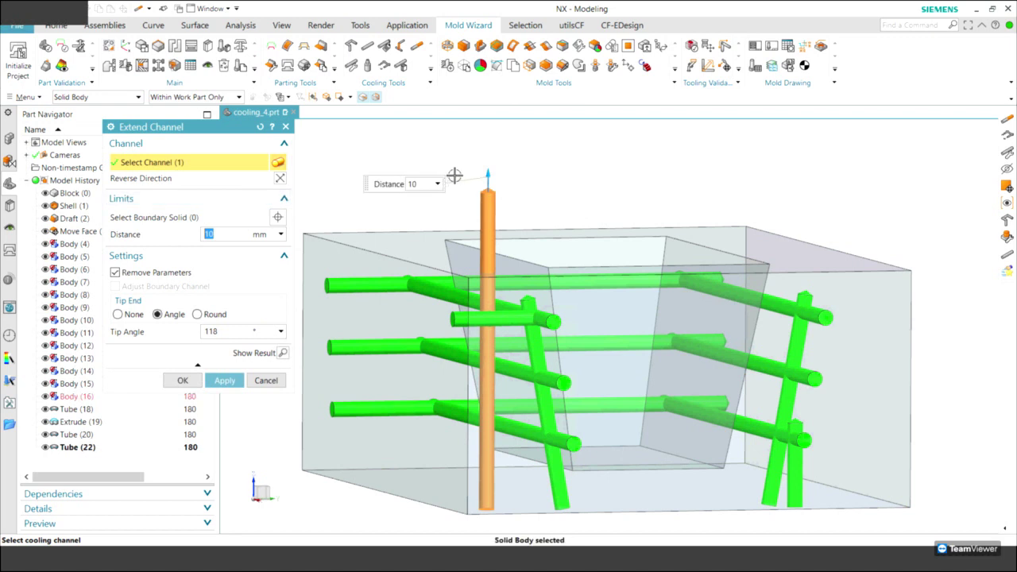
left_click_drag(487, 171, 476, 307)
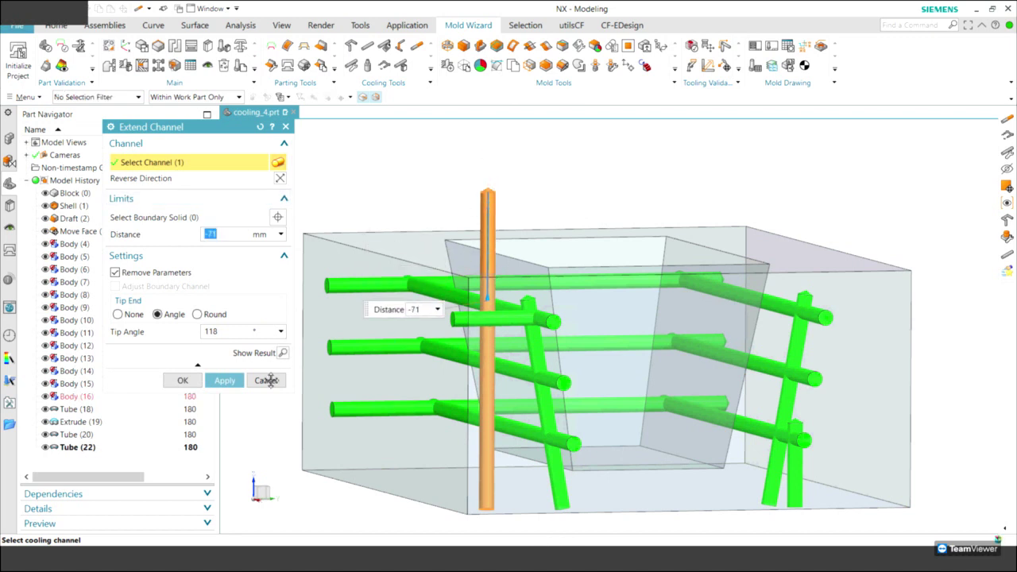
left_click(225, 382)
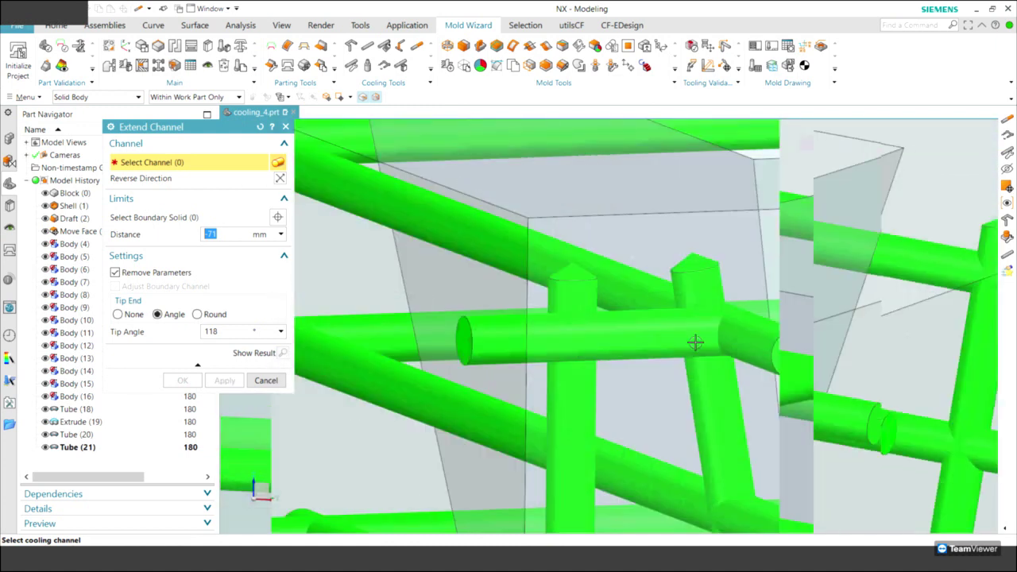
key("Escape")
Reposition another vertical channel sideways along X within the insert
middle_click_drag(626, 427, 567, 173)
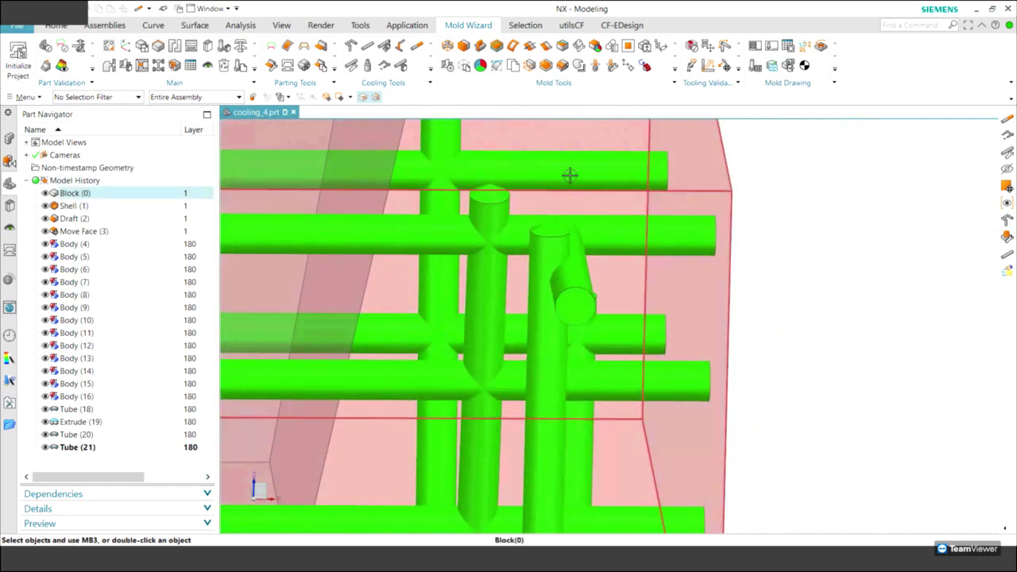
middle_click_drag(503, 113, 353, 73)
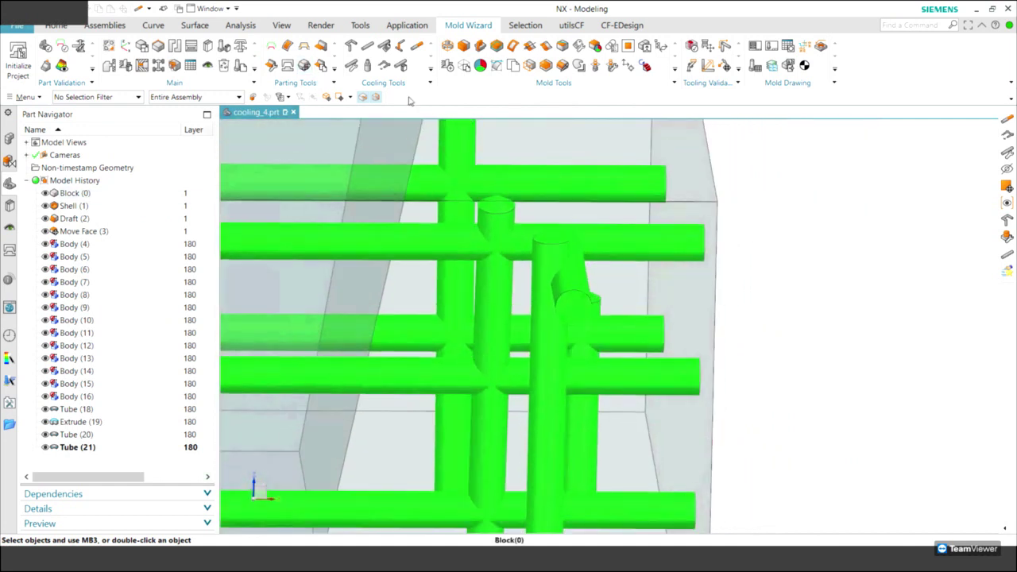
left_click(553, 255)
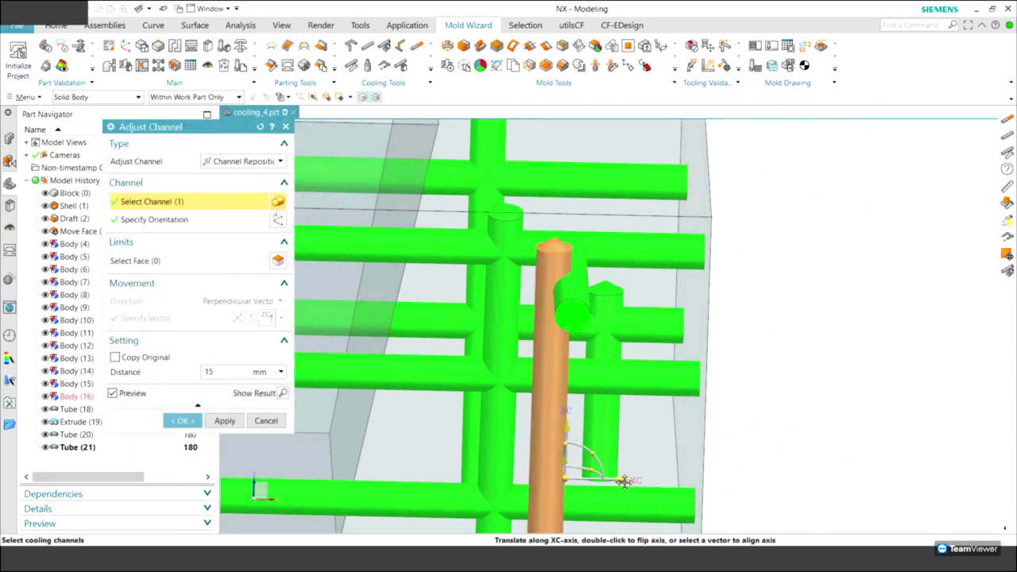
left_click_drag(624, 480, 628, 481)
left_click(582, 477)
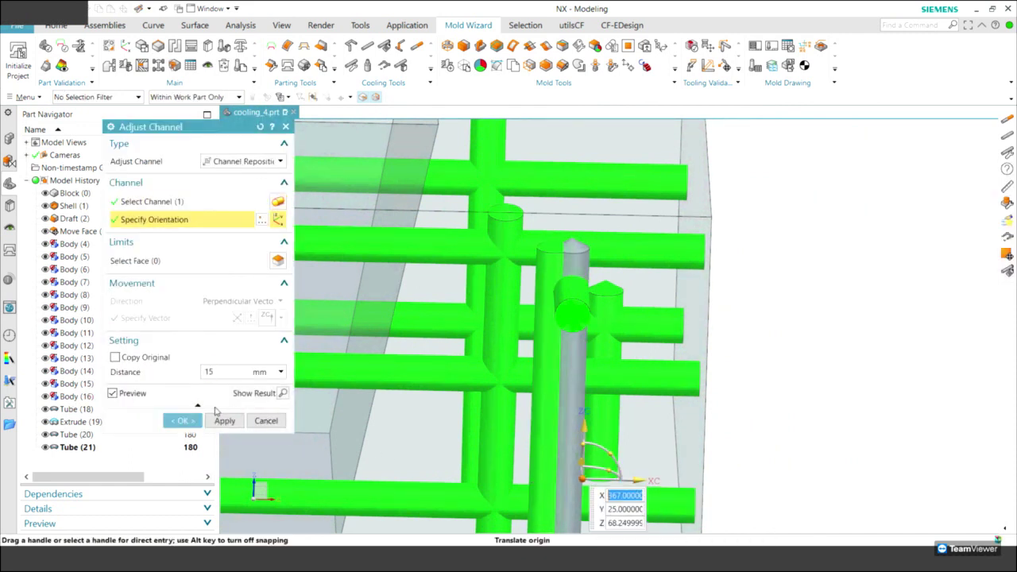
left_click(183, 421)
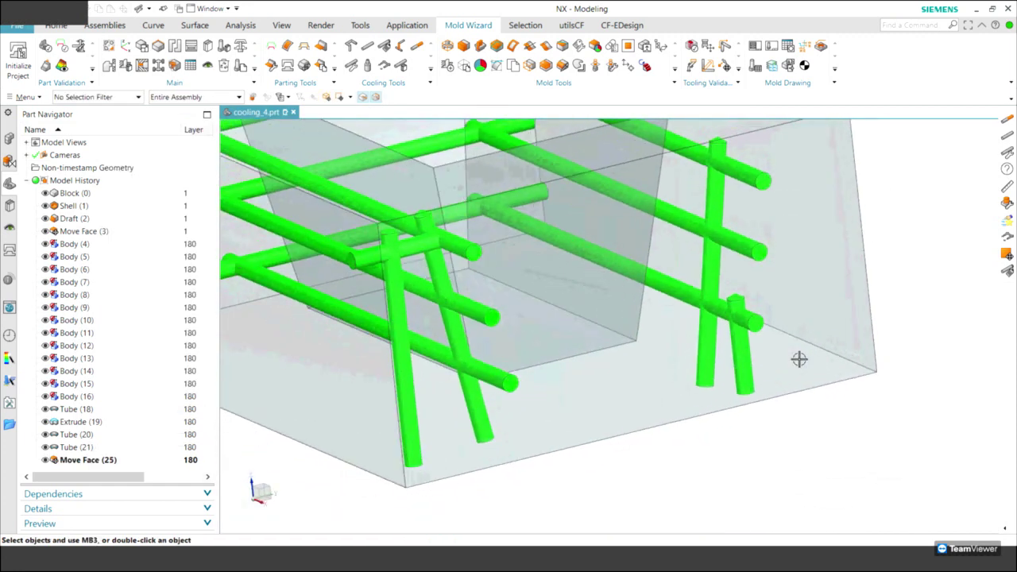
middle_click_drag(799, 359, 468, 98)
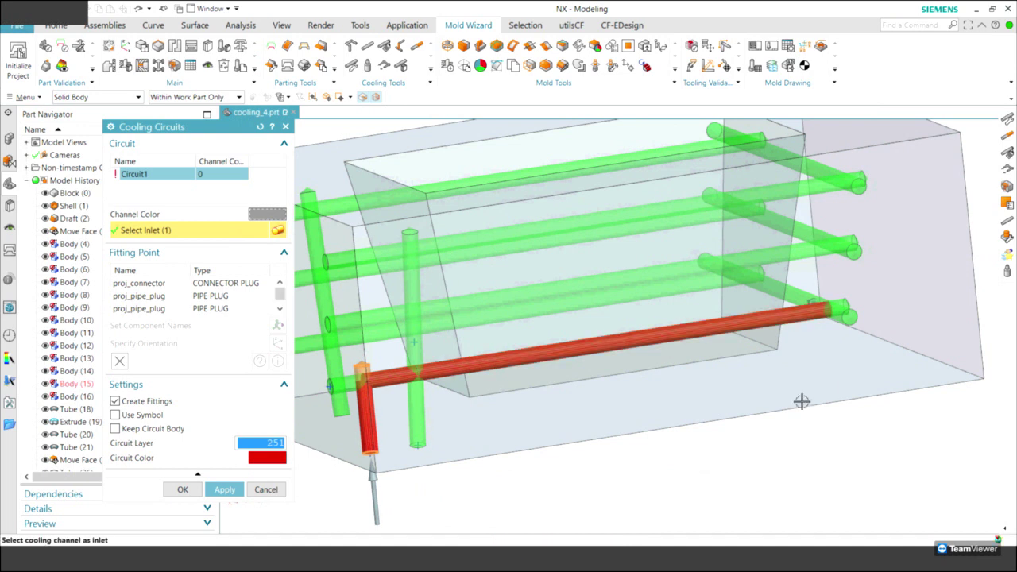
Add the first connected channels to the circuit: front, vertical and rear horizontal
left_click(531, 355)
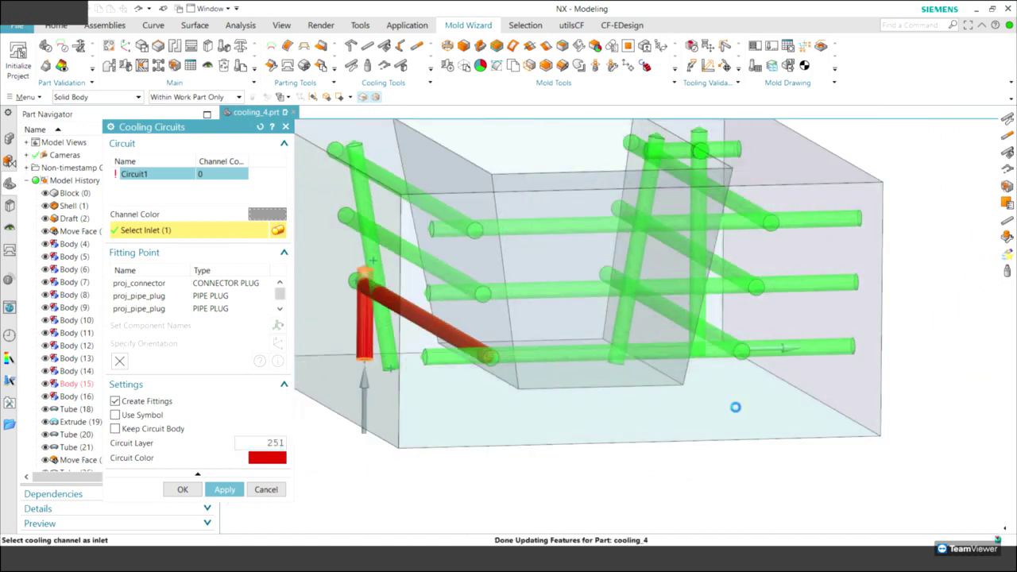
mouse_move(735, 408)
middle_mouse_down()
mouse_move(680, 381)
mouse_move(605, 388)
mouse_move(513, 372)
middle_mouse_up()
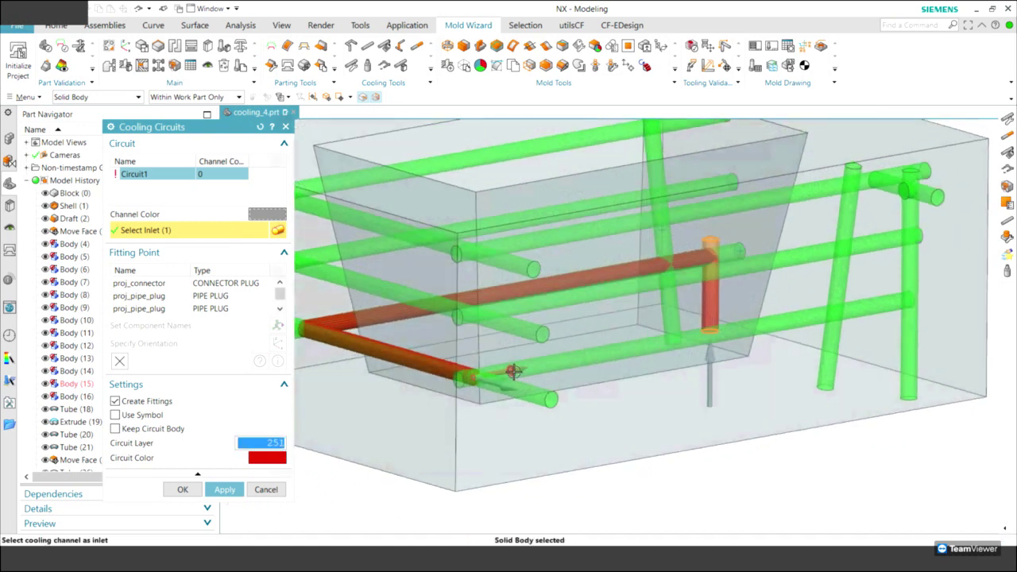
left_click(576, 387)
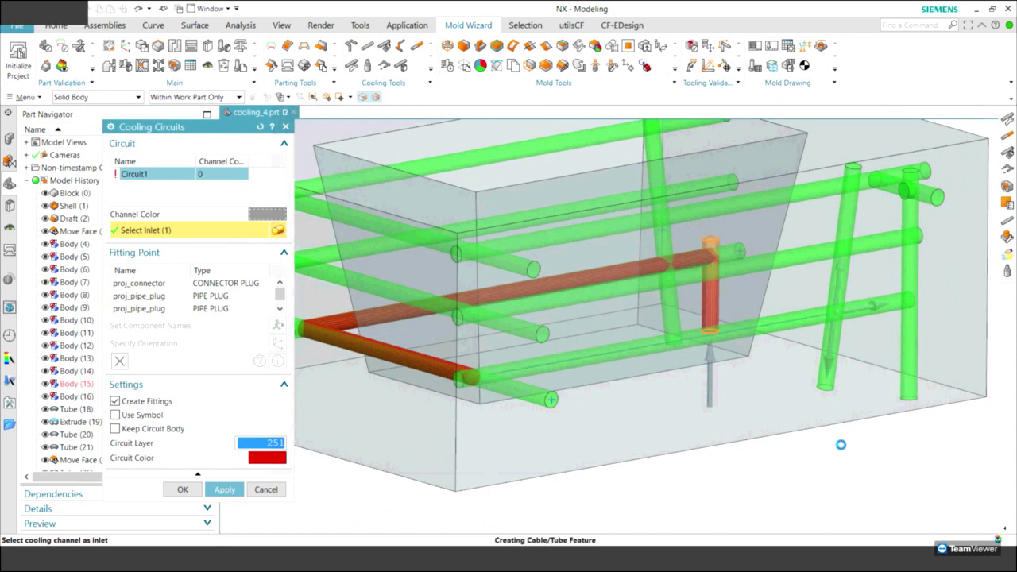
left_click(843, 260)
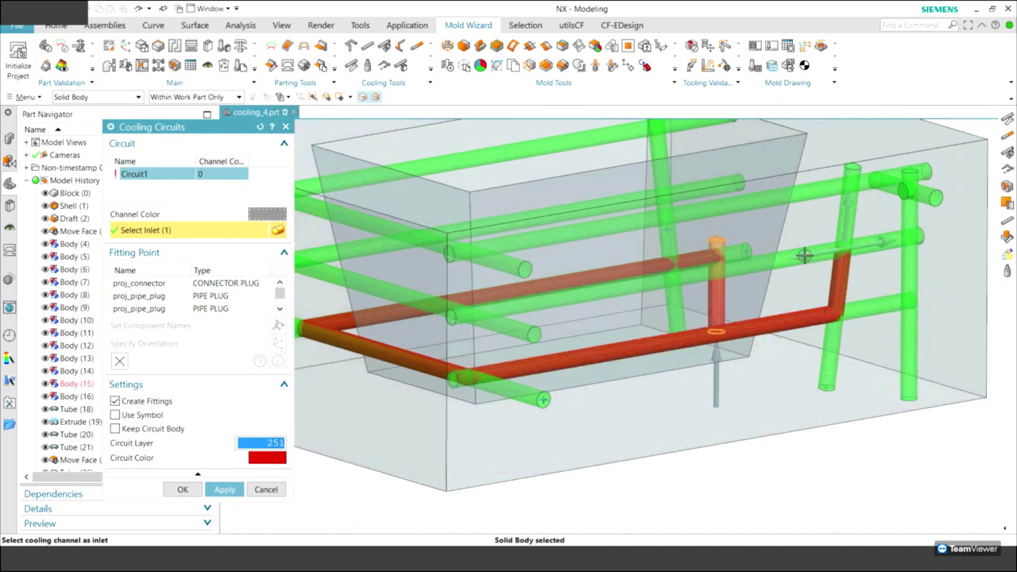
left_click(459, 328)
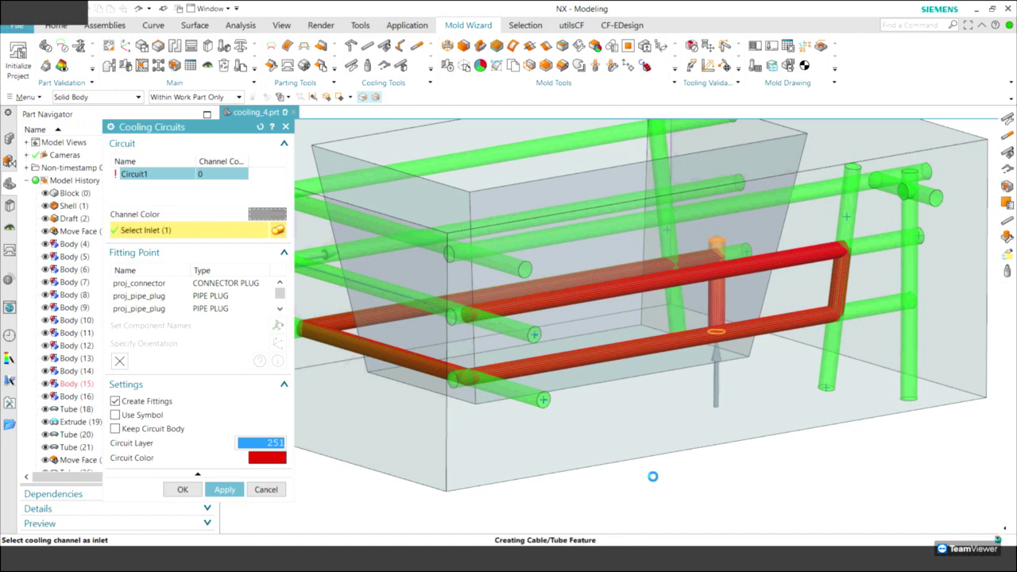
middle_click_drag(654, 475, 680, 326)
left_click(681, 326)
middle_click_drag(609, 438, 460, 263)
left_click(460, 263)
Add the remaining connected channels, including the short stub, bringing the circuit to 14 channels
left_click(515, 249)
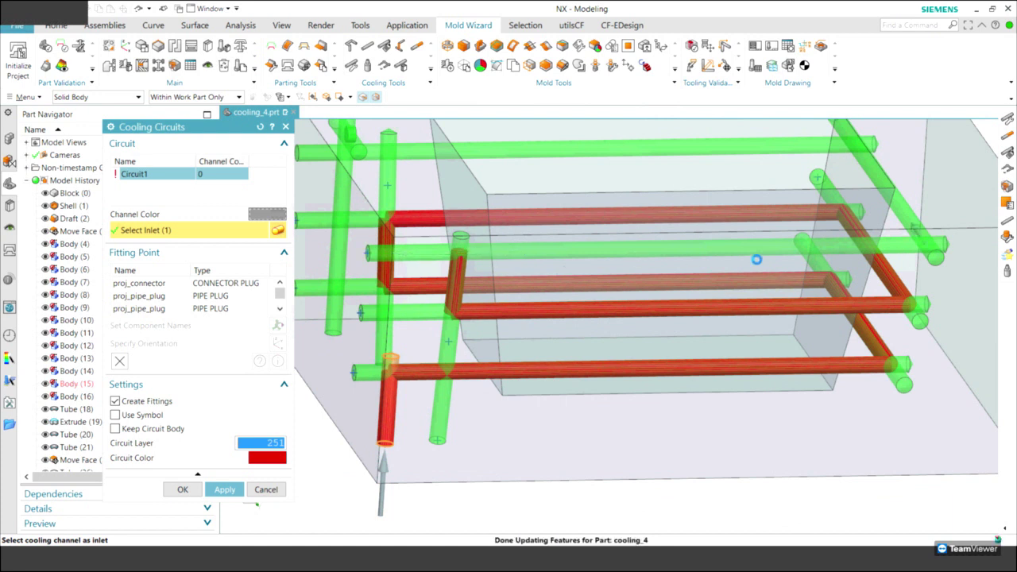
middle_click_drag(515, 249, 597, 253)
left_click(598, 252)
mouse_move(801, 263)
middle_mouse_down()
mouse_move(521, 258)
mouse_move(804, 431)
mouse_move(517, 301)
middle_mouse_up()
left_click(521, 259)
left_click(656, 316)
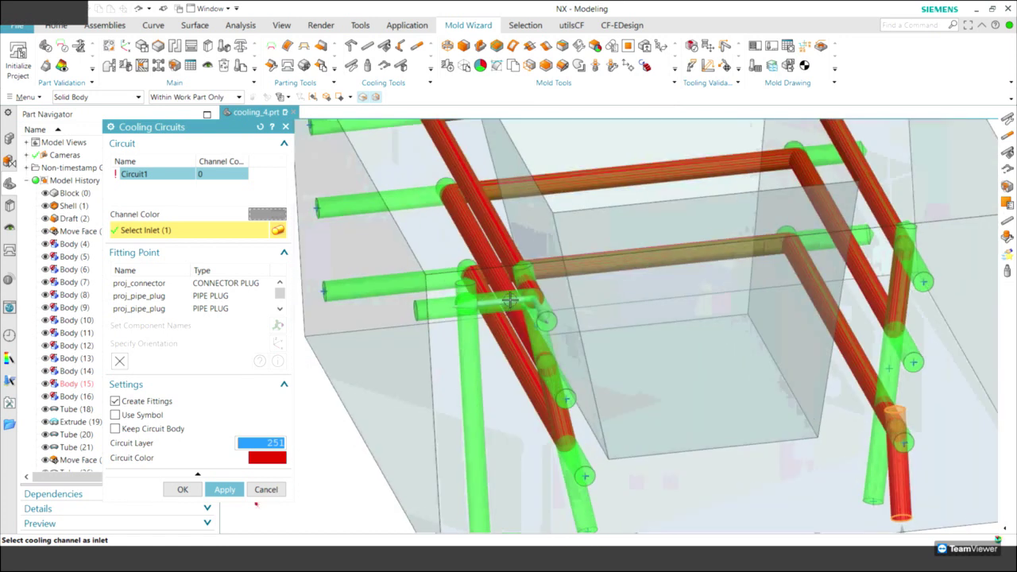
middle_click_drag(413, 386, 517, 352)
left_click(520, 357)
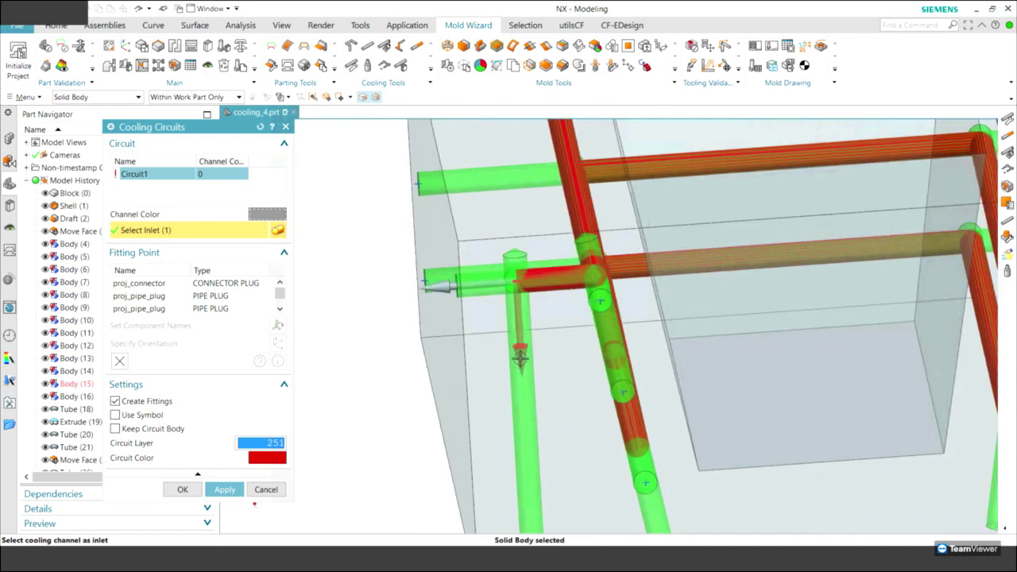
middle_click_drag(388, 435, 386, 434)
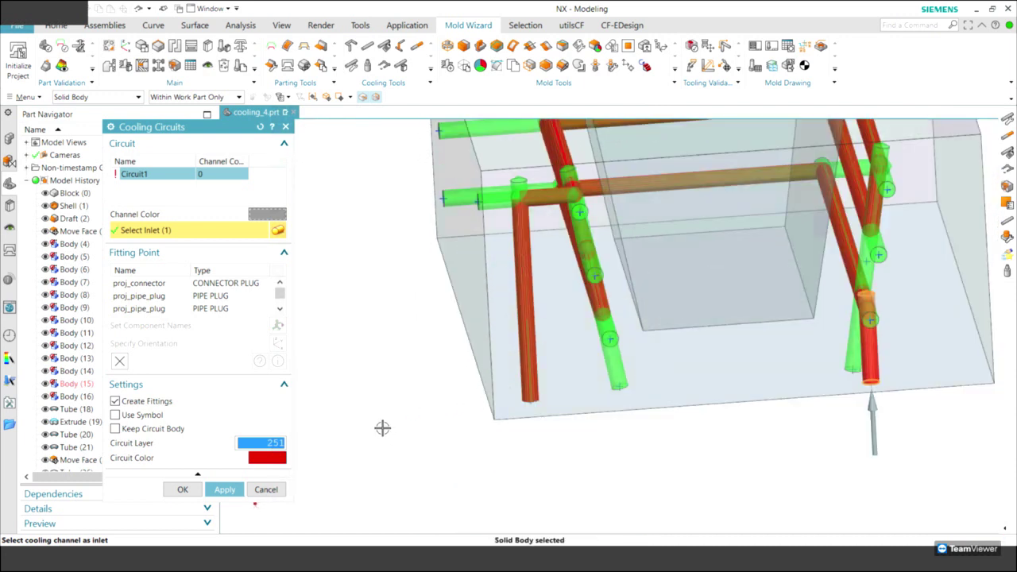
Rename the circuit to C4 and create it with fittings at the channel ends
key("Home")
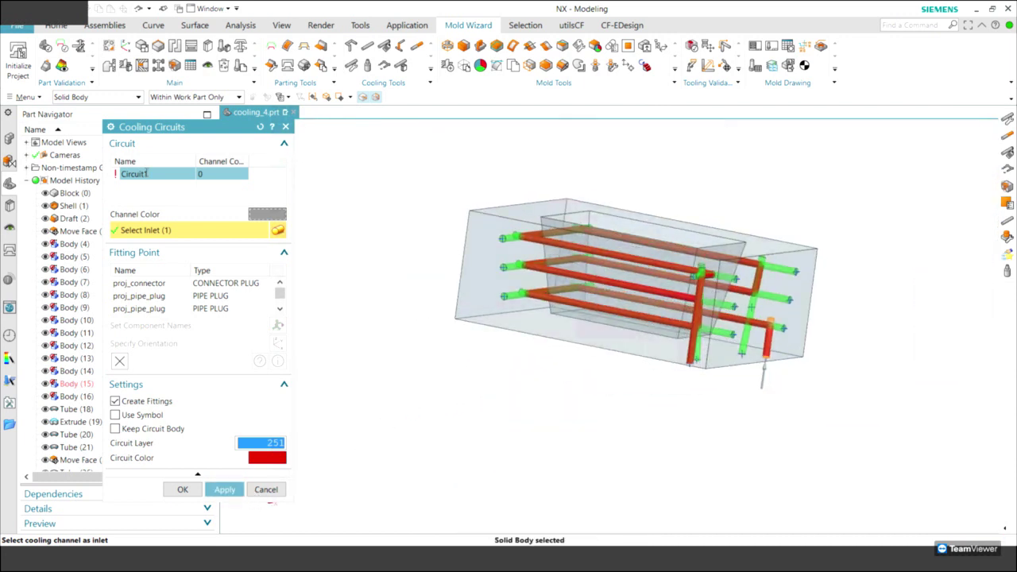
left_click(145, 173)
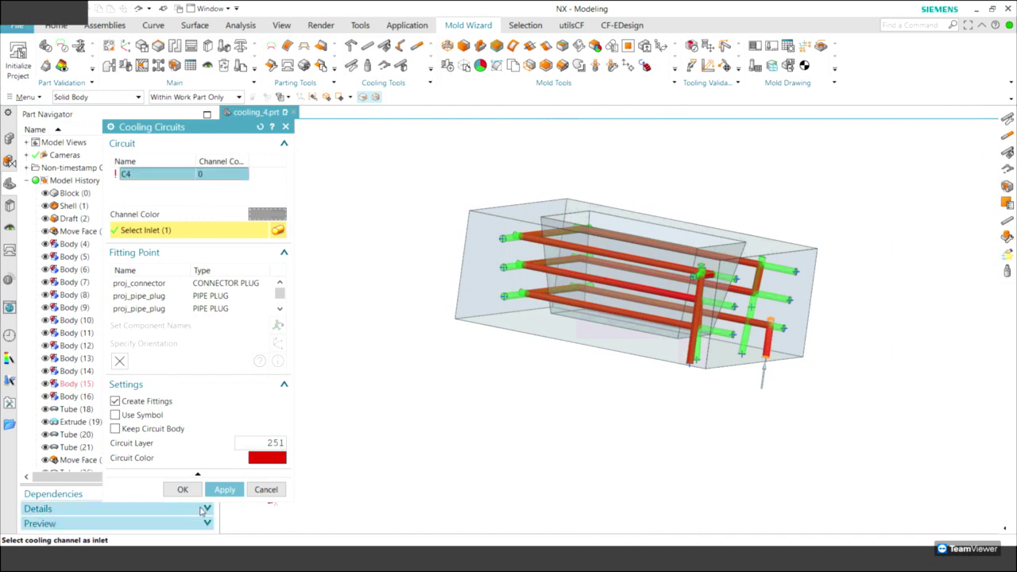
left_click(224, 489)
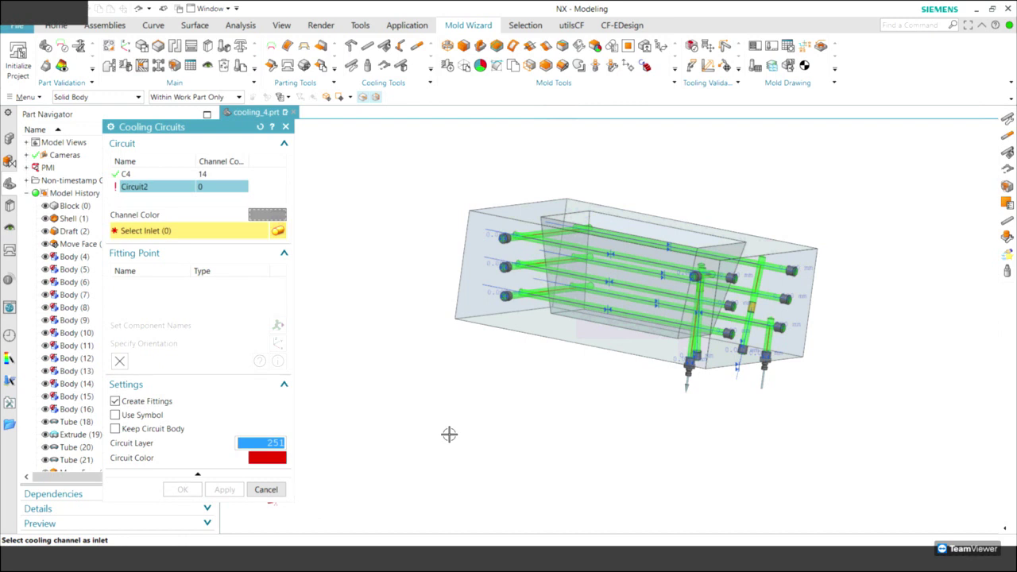
Close the Cooling Circuits dialog, leaving the generated fittings on the channel ends
scroll(449, 434, "up", 2)
scroll(449, 434, "up", 2)
scroll(449, 434, "up", 2)
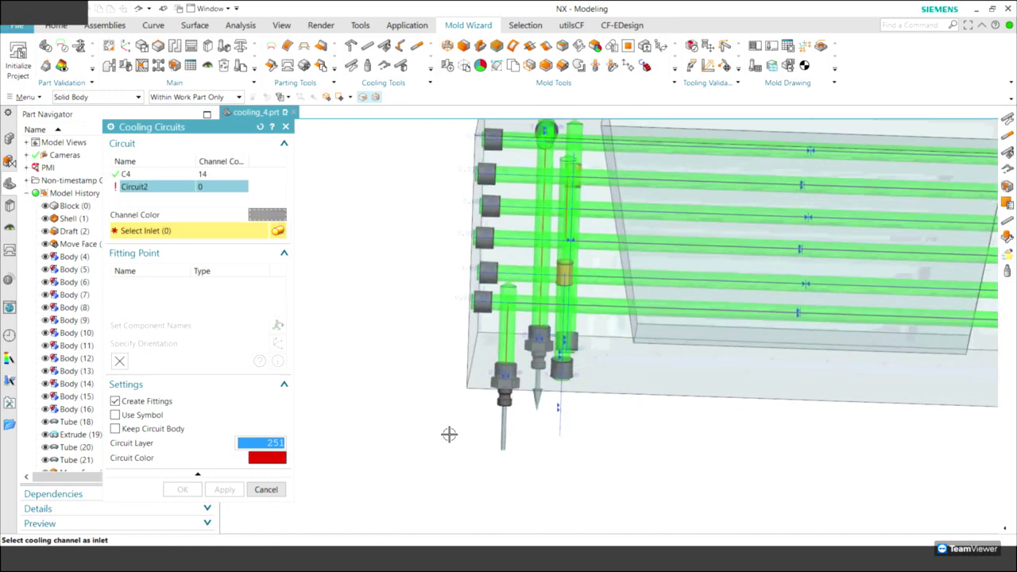
scroll(450, 436, "up", 3)
mouse_move(457, 470)
middle_mouse_down()
mouse_move(405, 416)
mouse_move(590, 356)
mouse_move(853, 316)
mouse_move(644, 200)
mouse_move(660, 207)
mouse_move(329, 516)
middle_mouse_up()
left_click(265, 488)
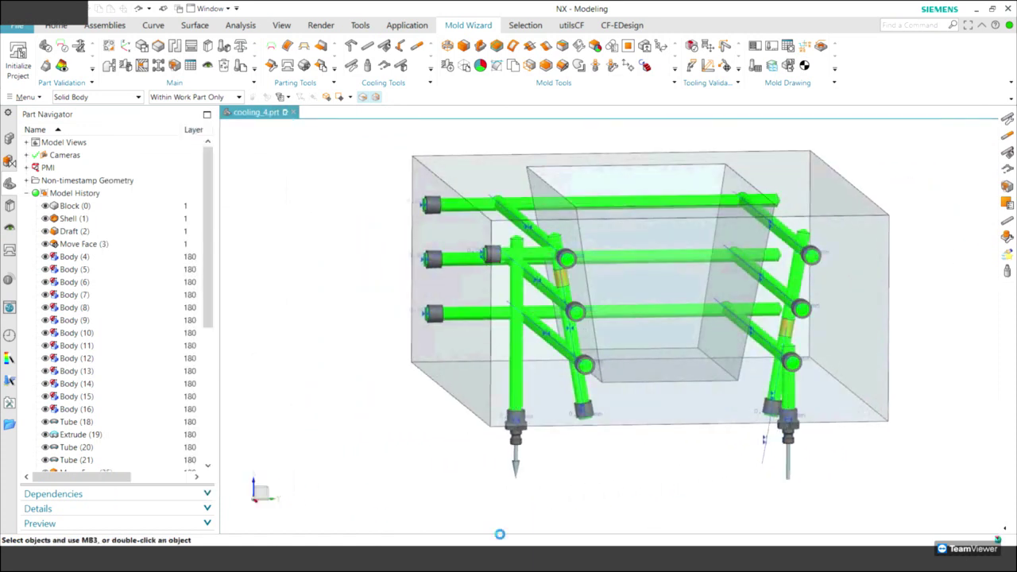
Zoom in on a plug, select PROJ_PIPE_PLUG through QuickPick and bring up its actions
key("Home")
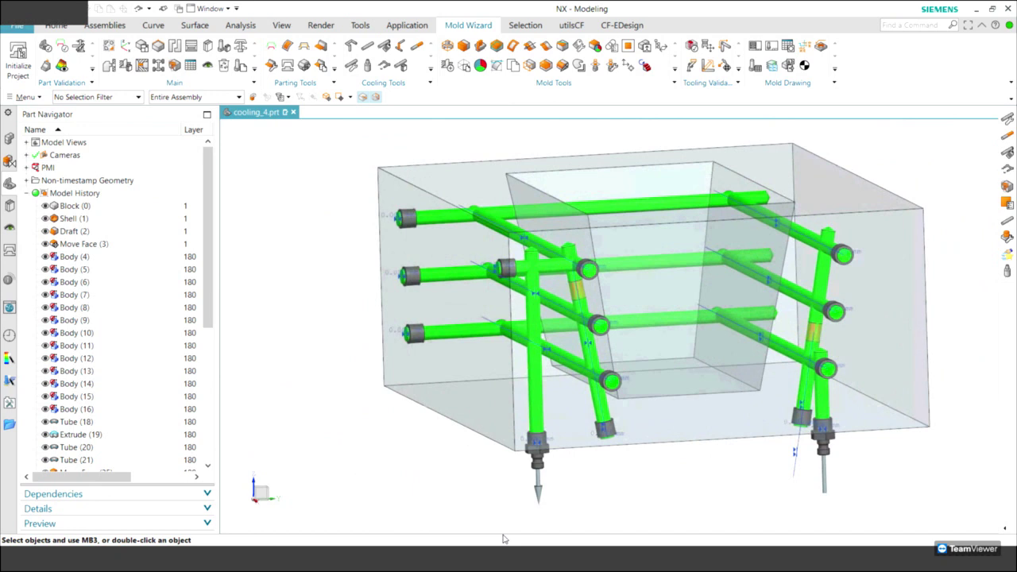
scroll(503, 540, "up", 1)
scroll(504, 538, "up", 3)
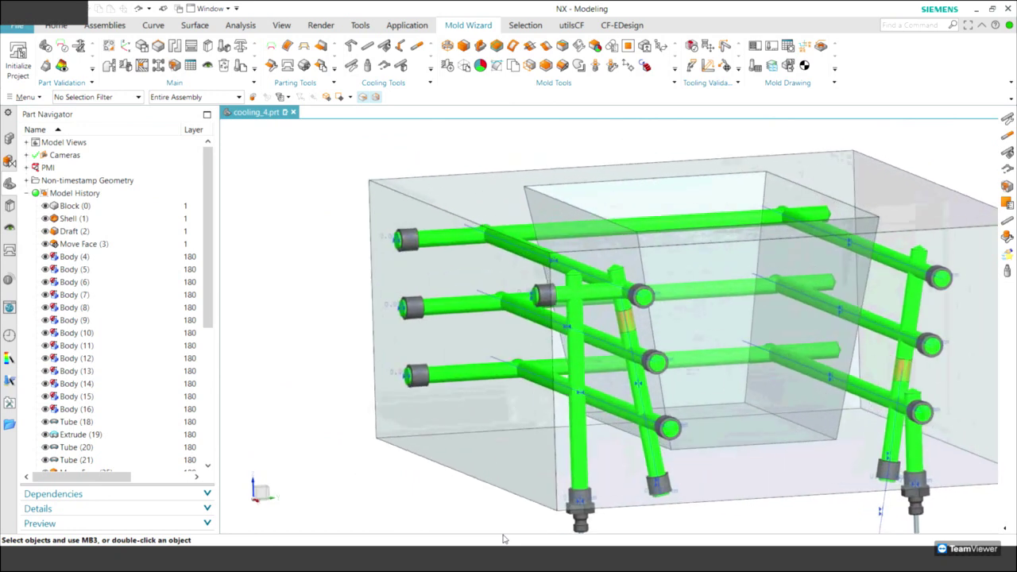
scroll(476, 520, "up", 3)
scroll(445, 437, "up", 2)
scroll(412, 345, "up", 2)
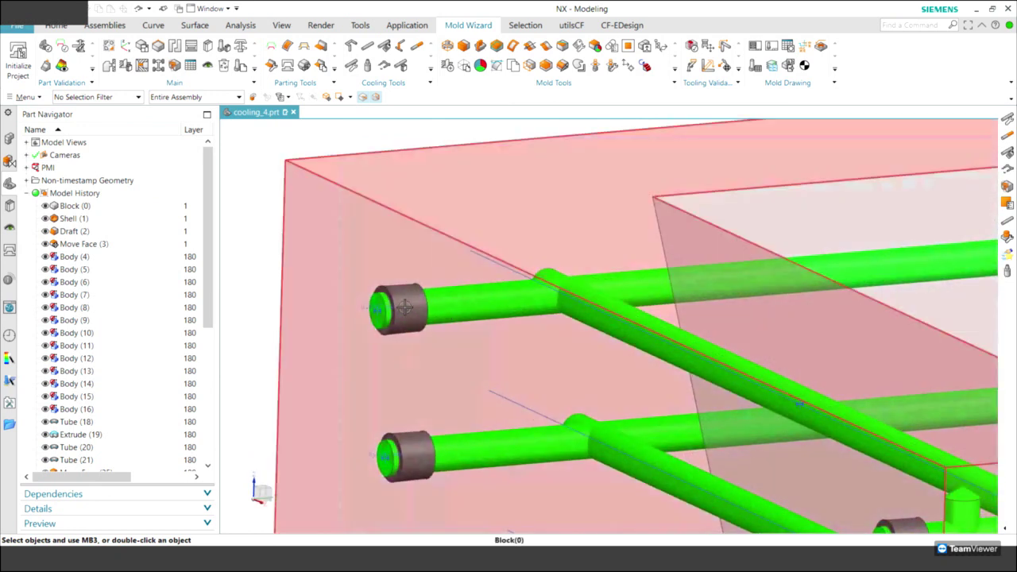
left_click(407, 309)
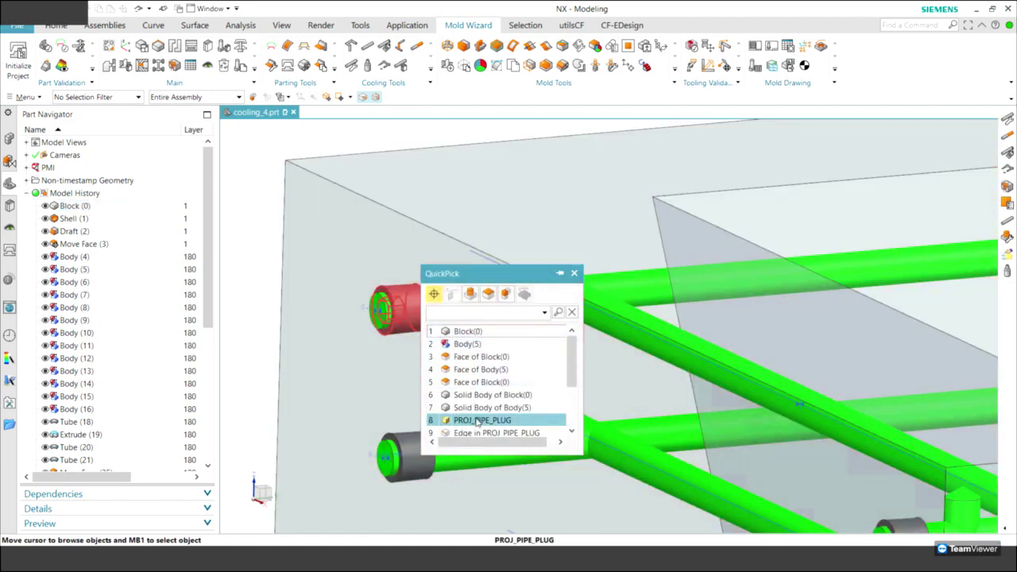
left_click(478, 421)
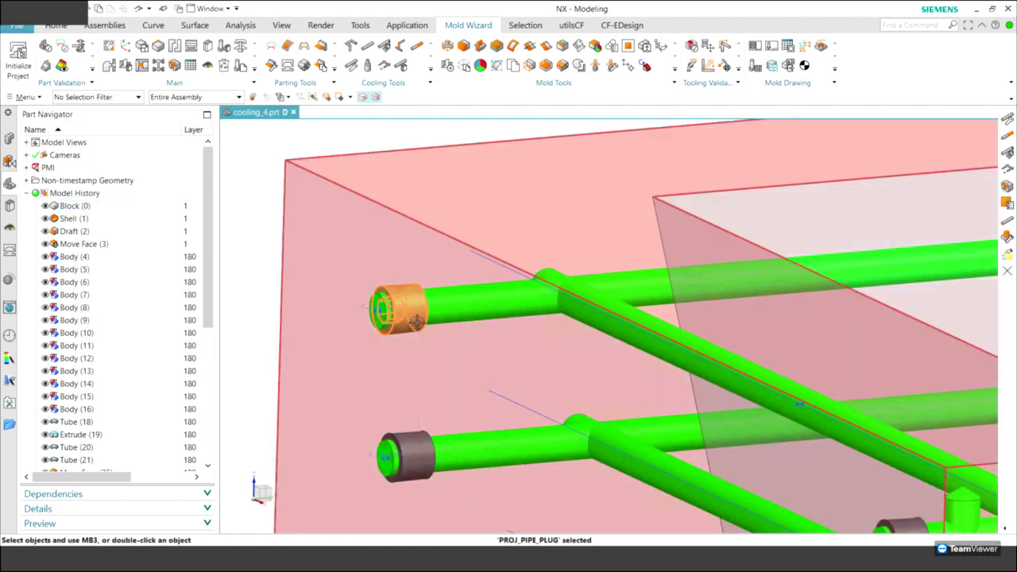
right_click(416, 338)
Change the pipe plug's supplier to DMS and apply its 1/4 thread setting
left_click(426, 337)
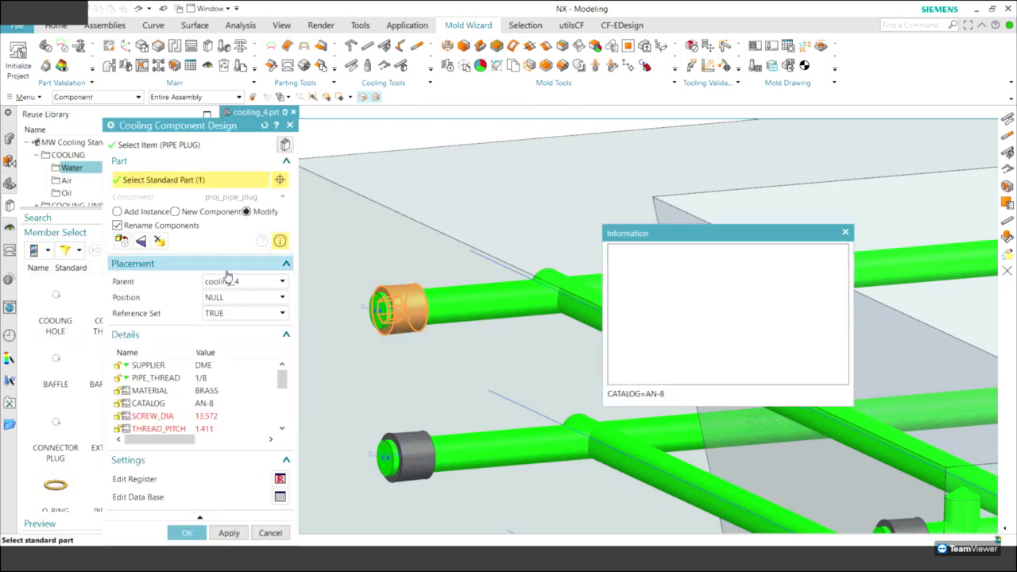
left_click(270, 364)
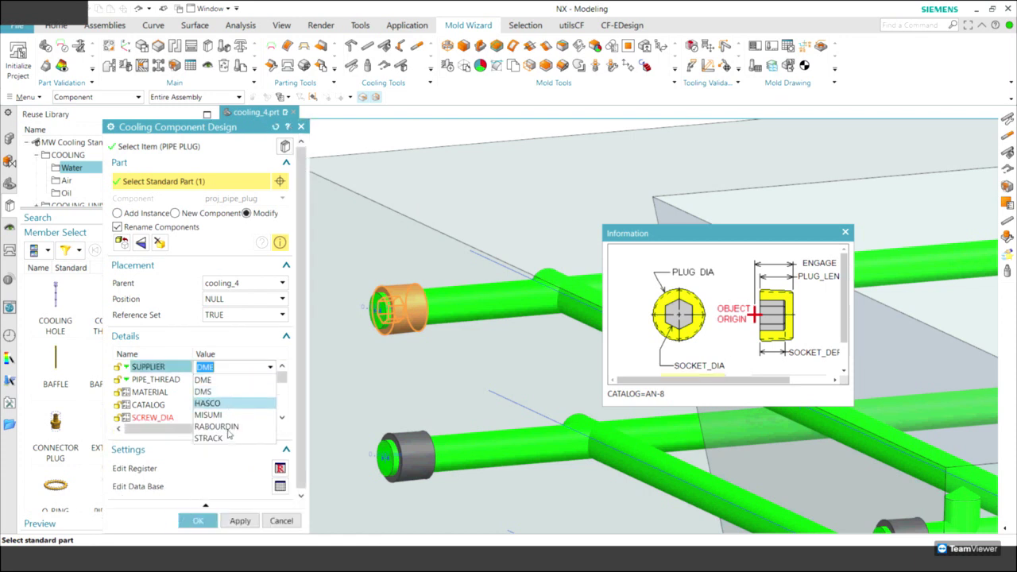
left_click(254, 392)
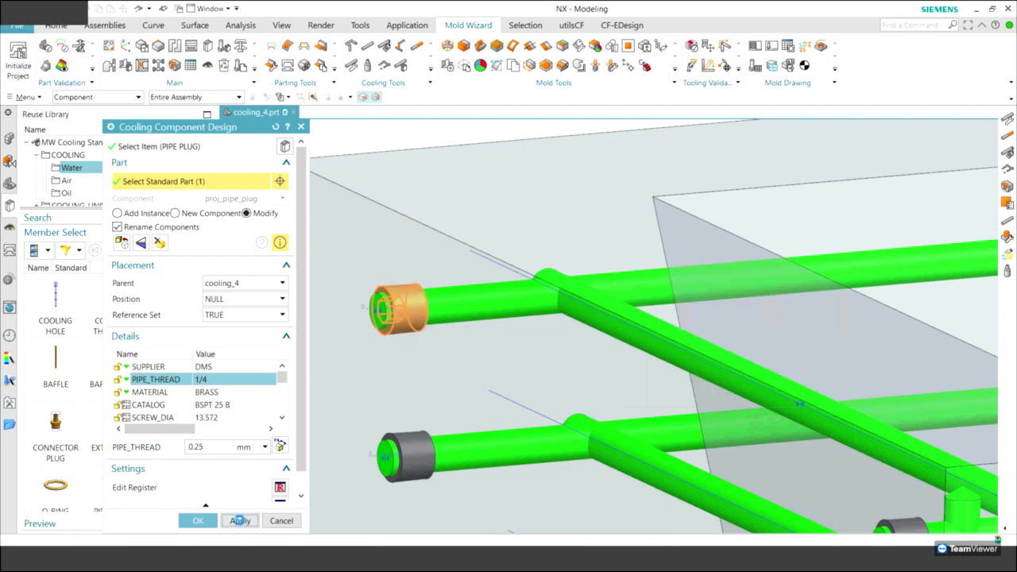
left_click(231, 522)
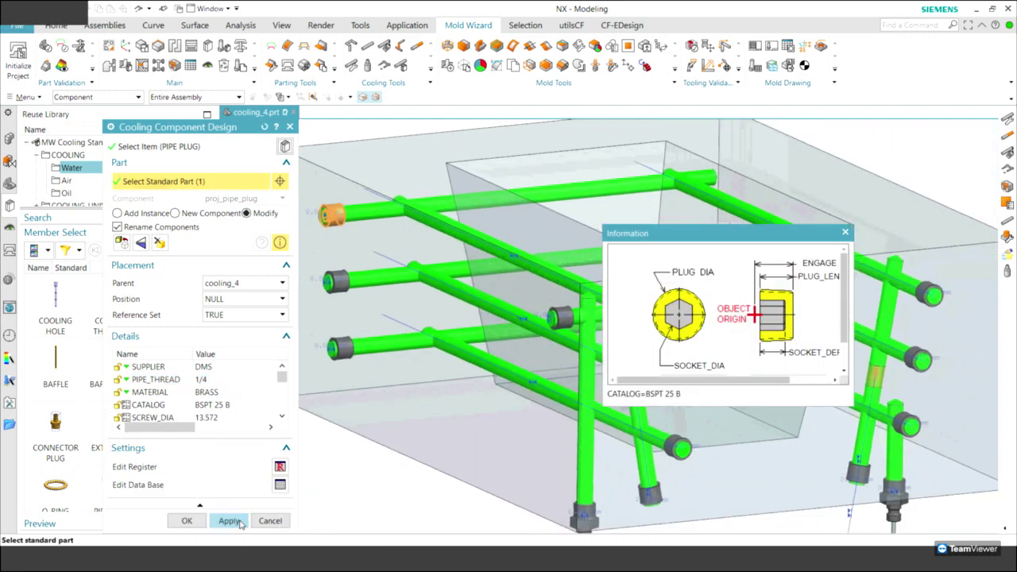
Delete both connector plugs at the lower channel ends, confirming the Delete File prompt
scroll(513, 462, "up", 3)
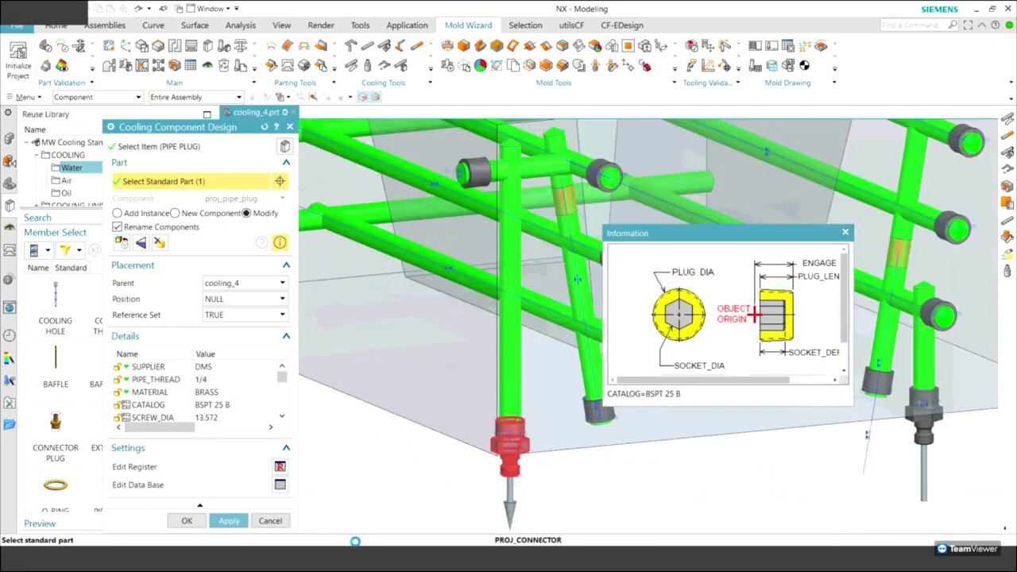
left_click(510, 447)
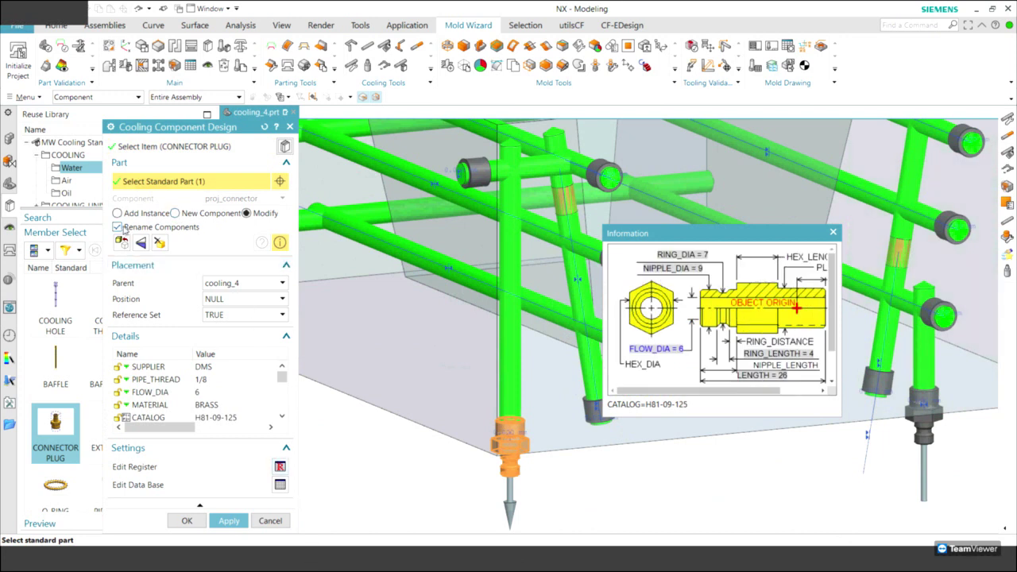
left_click(509, 444, "shift")
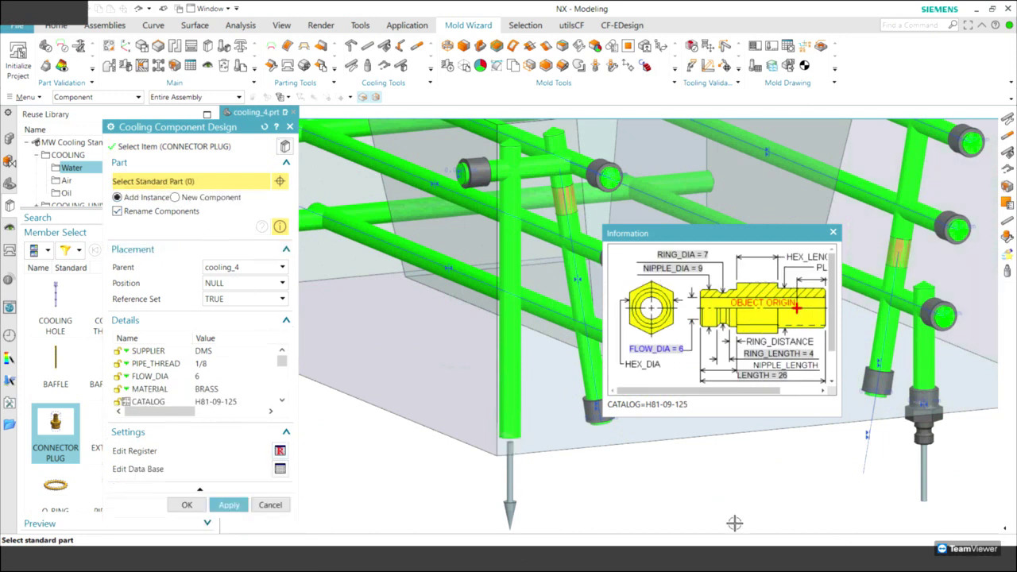
left_click(874, 439)
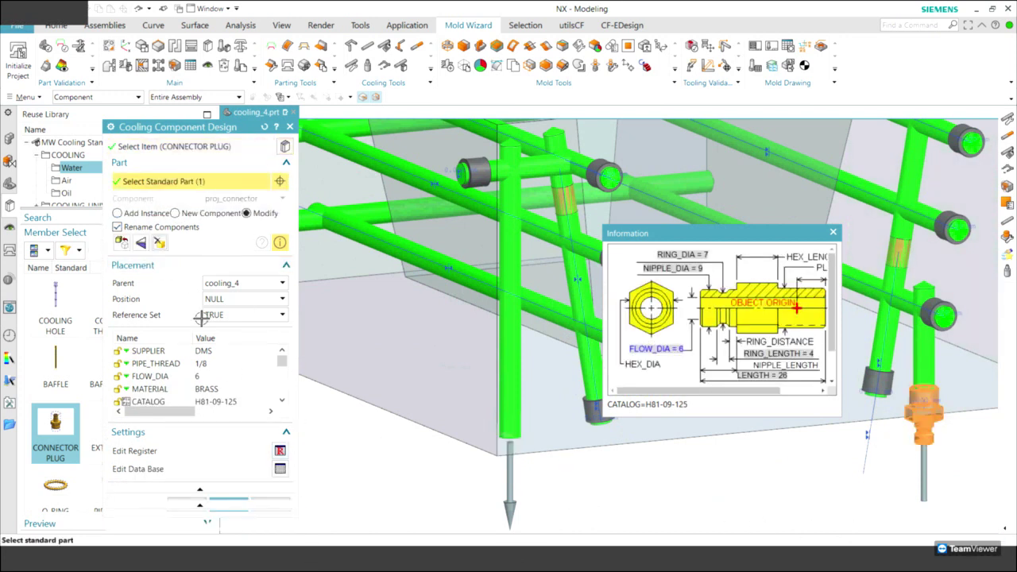
left_click(159, 242)
left_click(448, 295)
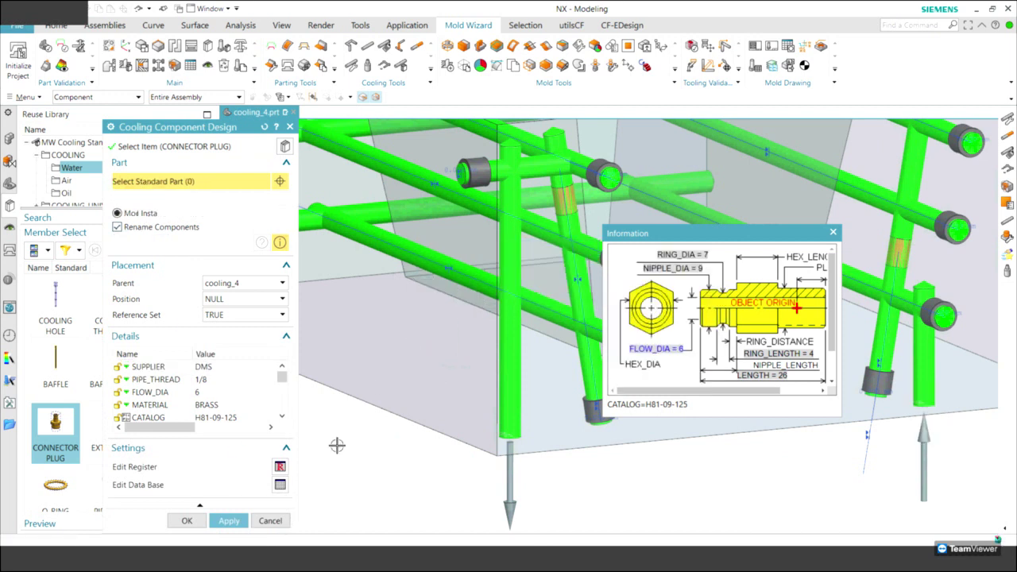
Orbit and zoom to the left channel ends, then launch Cooling Fittings from Cooling Tools
mouse_move(722, 474)
middle_mouse_down()
mouse_move(667, 519)
mouse_move(586, 476)
mouse_move(489, 402)
mouse_move(427, 392)
middle_mouse_up()
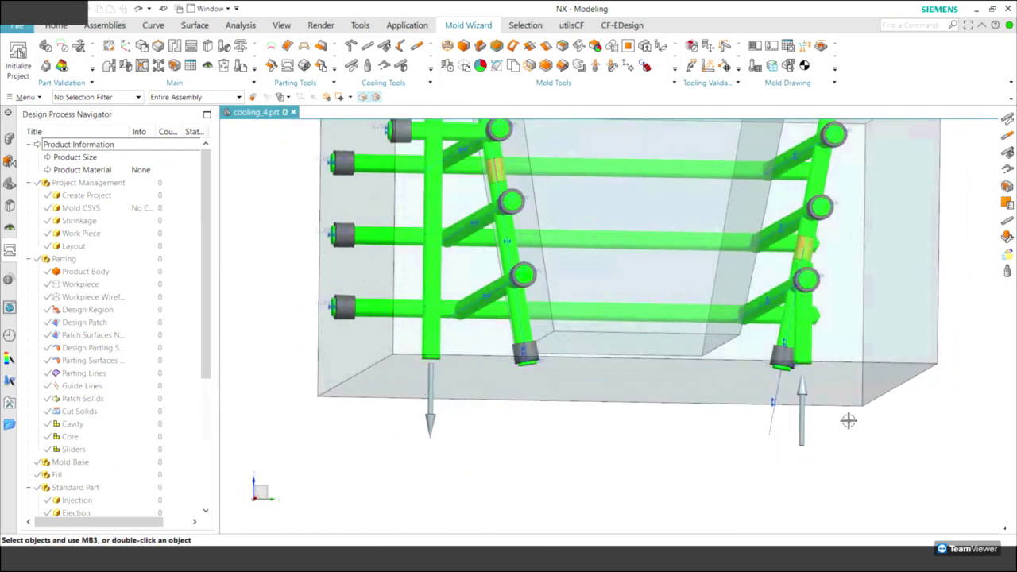
scroll(676, 470, "up", 1)
scroll(677, 470, "up", 1)
scroll(677, 469, "up", 1)
scroll(677, 470, "up", 1)
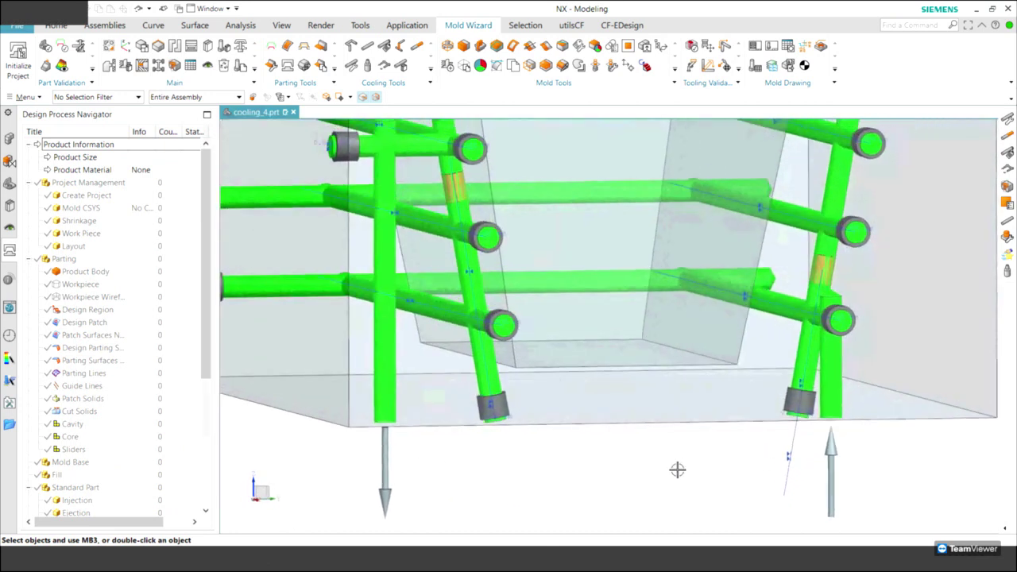
middle_click_drag(677, 470, 455, 451)
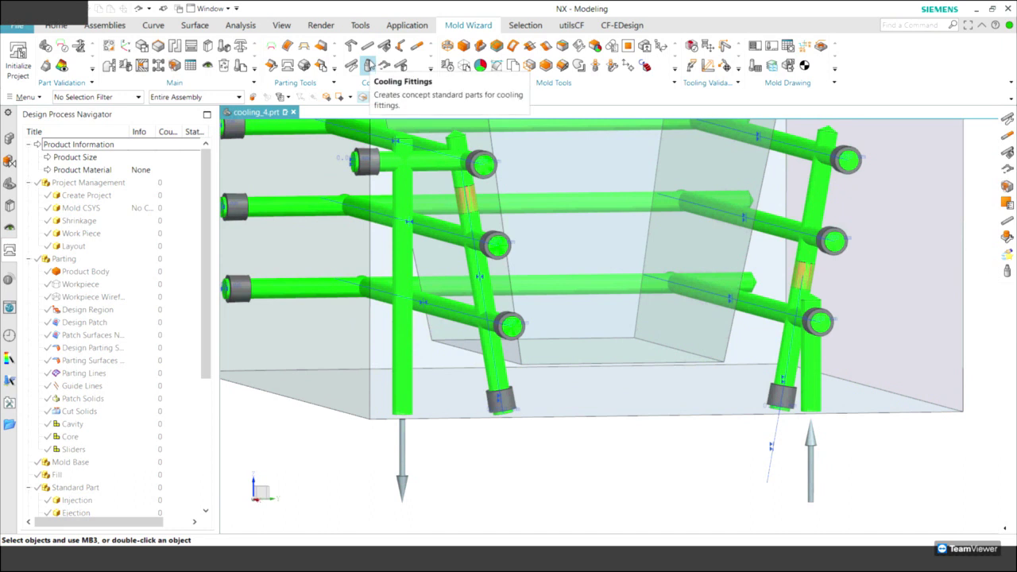
left_click(368, 66)
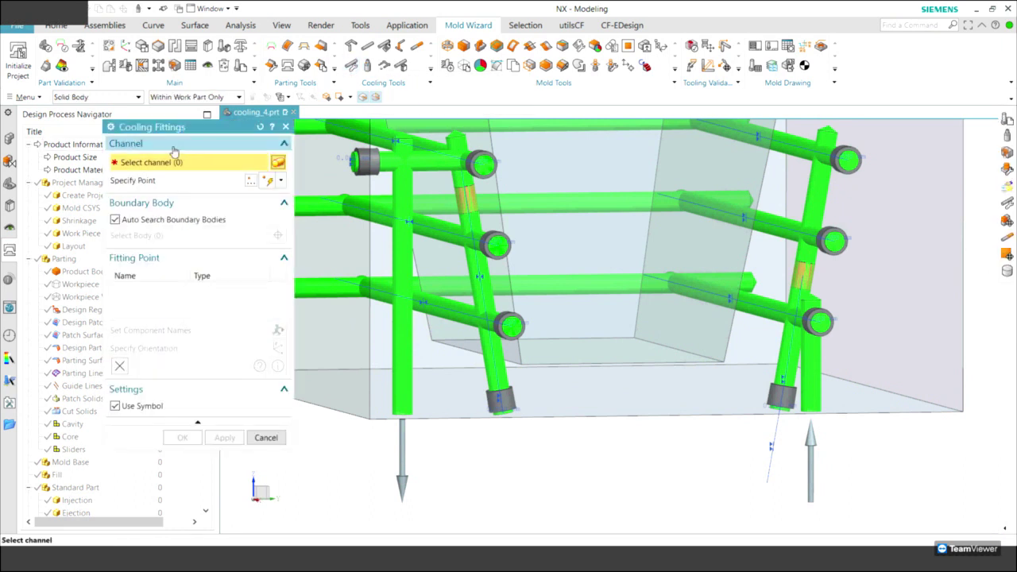
Place an O-RING fitting at the bottom end of the first vertical channel
left_click(402, 390)
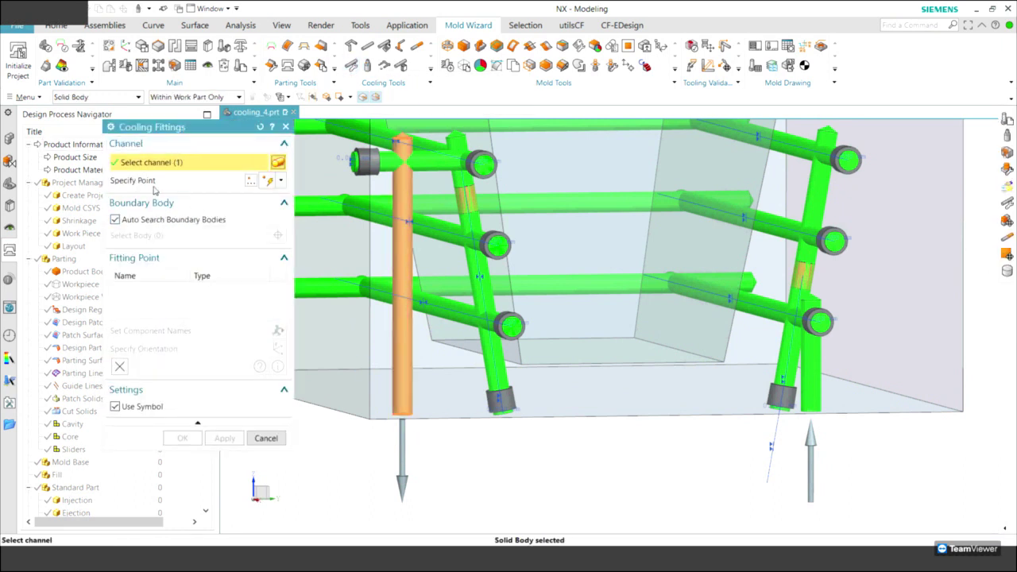
left_click(157, 185)
left_click(400, 415)
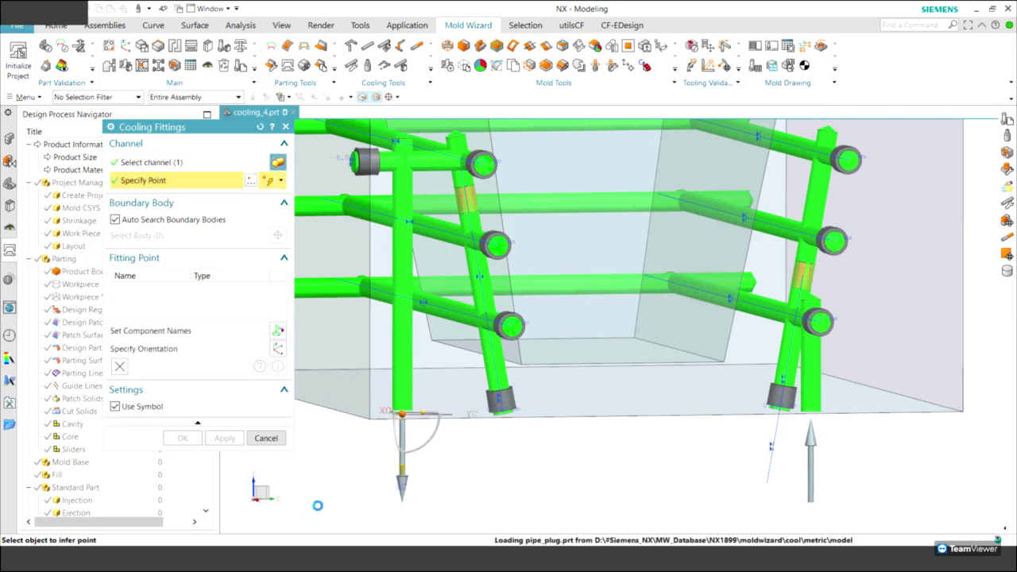
left_click(211, 289)
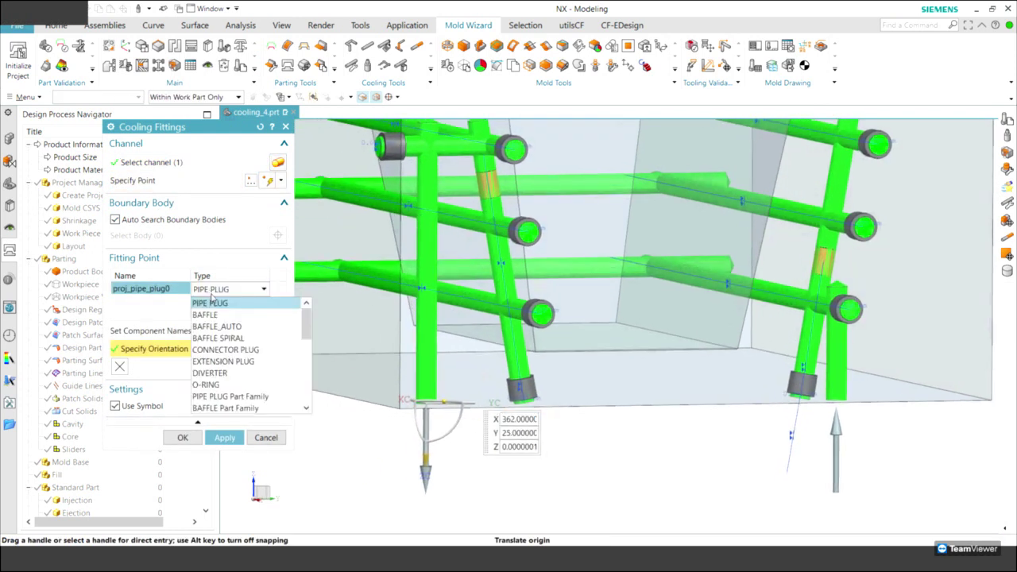
left_click(208, 385)
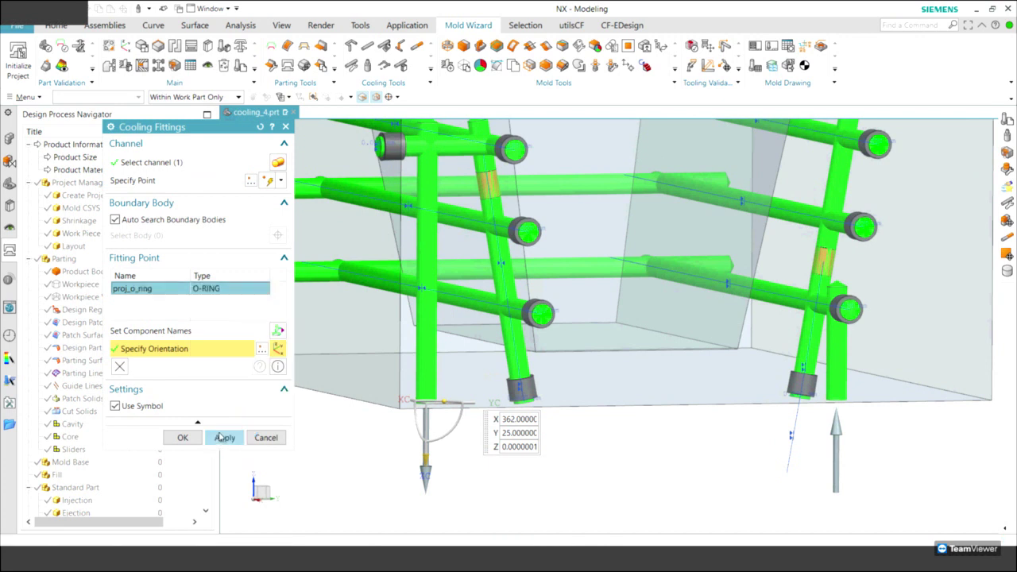
left_click(225, 437)
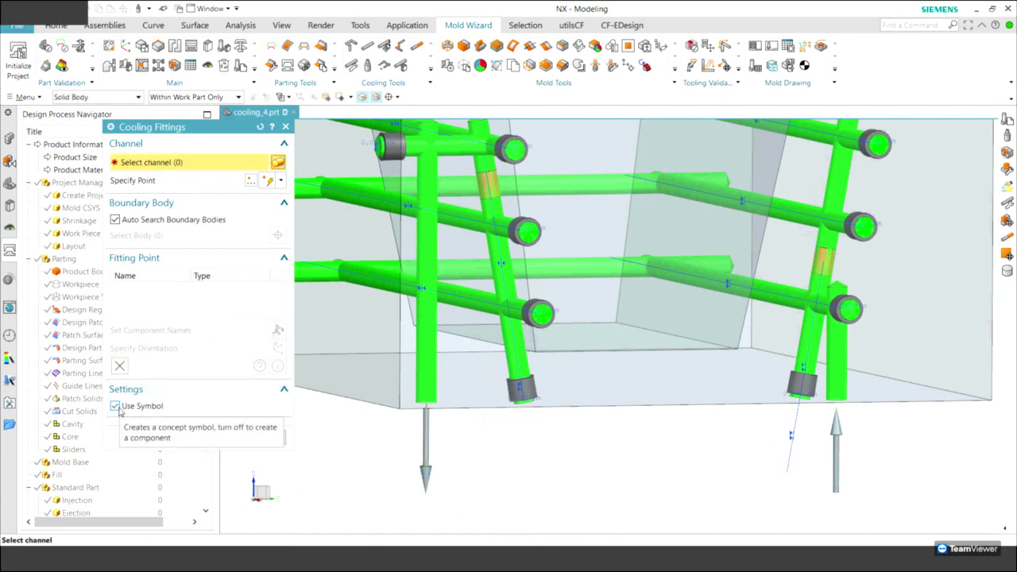
Orbit and zoom in on the lower right vertical pipe end
scroll(538, 461, "up", 2)
scroll(430, 458, "up", 3)
scroll(430, 457, "up", 2)
scroll(542, 414, "up", 1)
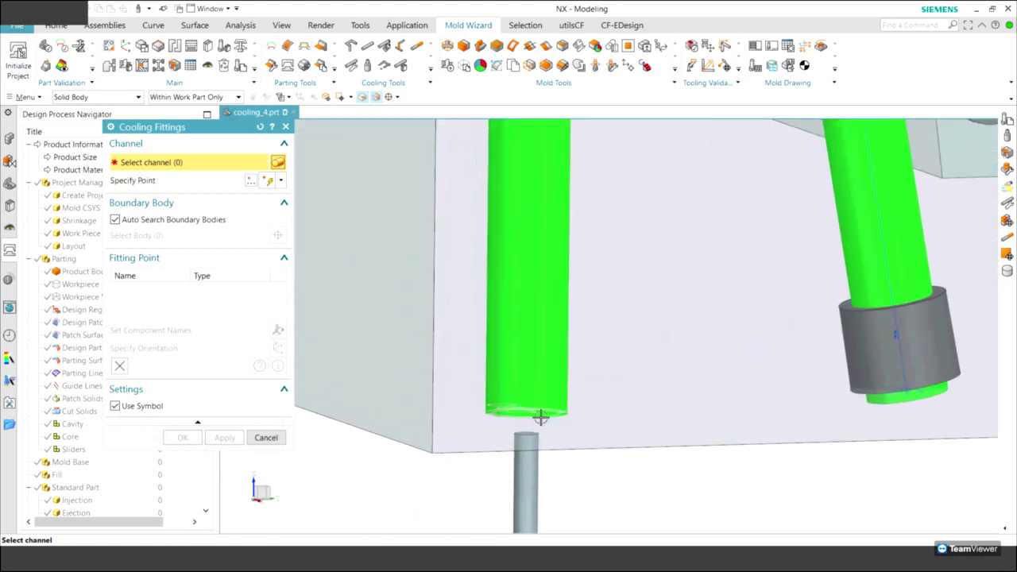
scroll(444, 524, "down", 5)
middle_click_drag(443, 525, 514, 310)
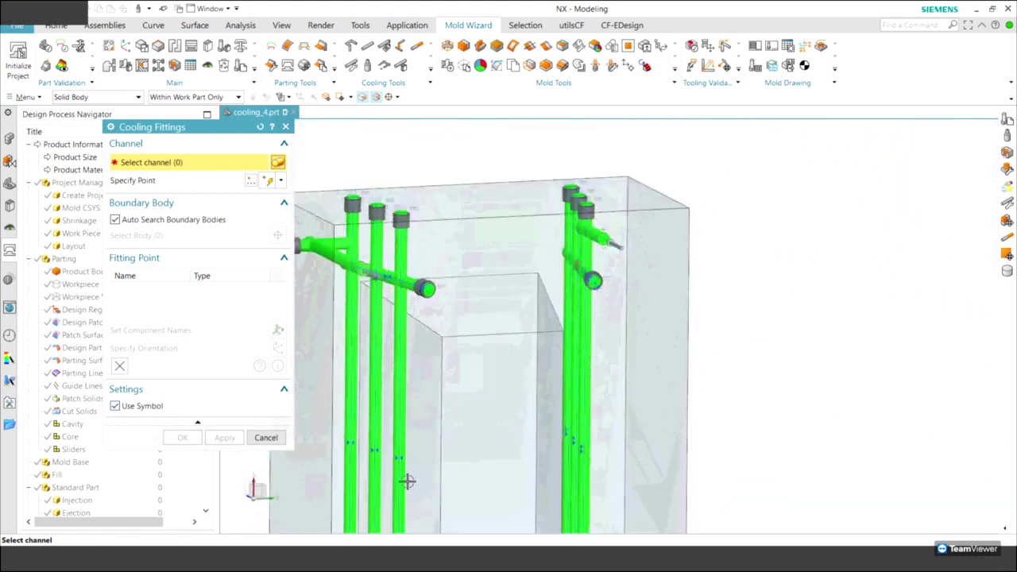
scroll(501, 377, "up", 2)
scroll(437, 370, "up", 1)
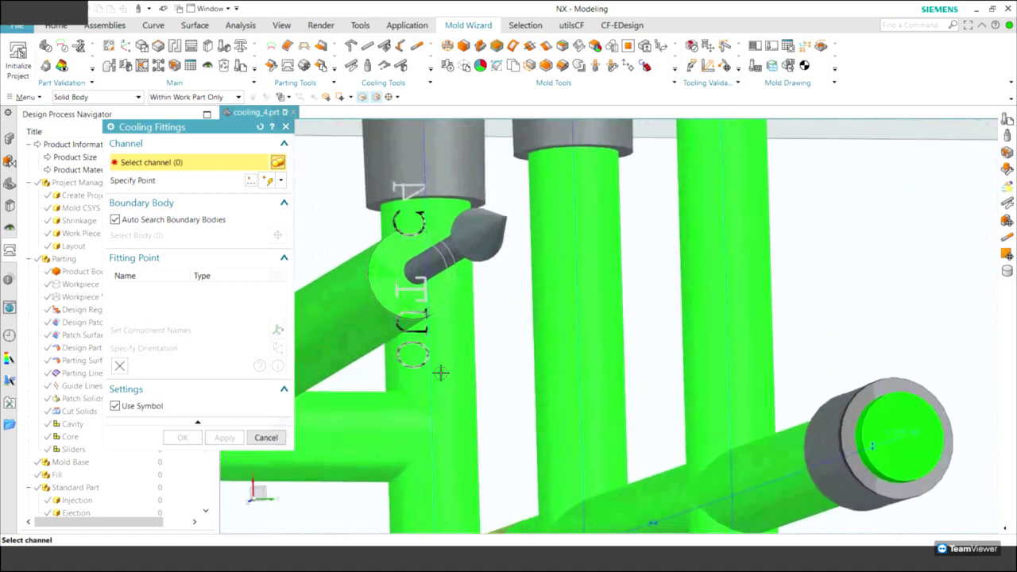
scroll(538, 381, "down", 4)
mouse_move(538, 381)
middle_mouse_down()
mouse_move(776, 318)
mouse_move(799, 399)
mouse_move(781, 422)
mouse_move(731, 370)
middle_mouse_up()
scroll(799, 400, "up", 2)
scroll(799, 400, "up", 1)
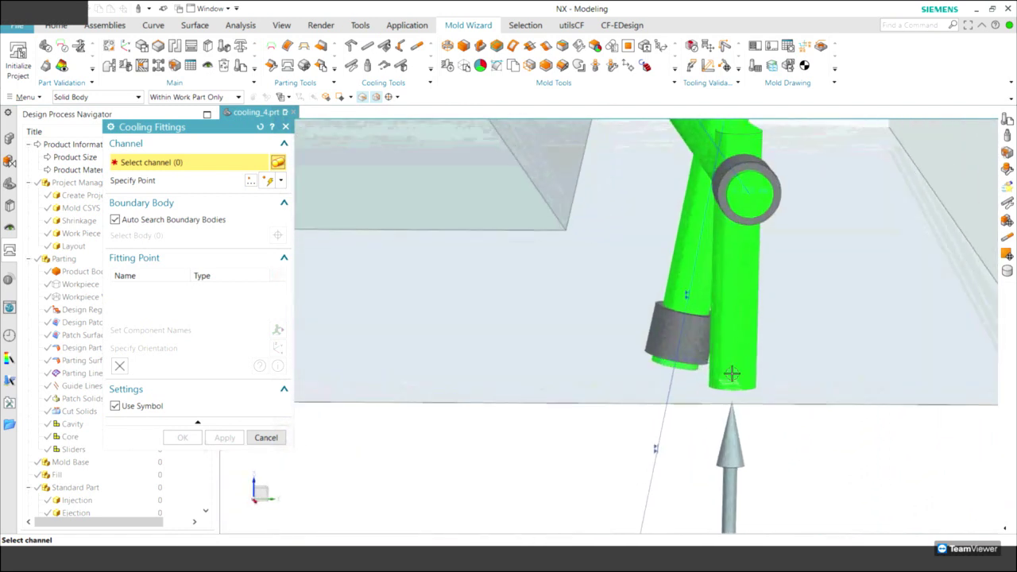
Add an O-RING as a real component (Use Symbol off) at that pipe's bottom end, then close Cooling Fittings
left_click(731, 370)
left_click(159, 180)
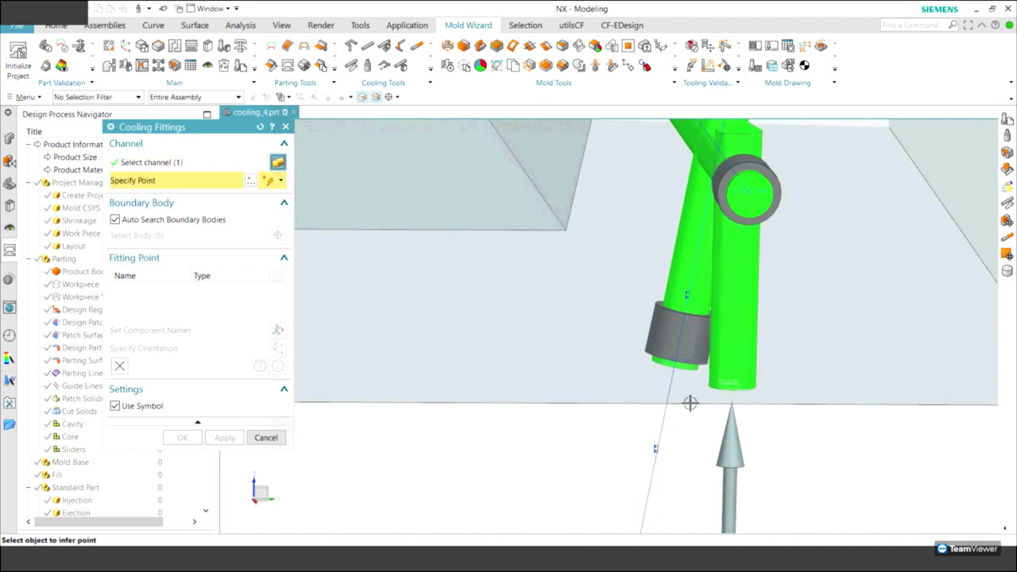
left_click(735, 387)
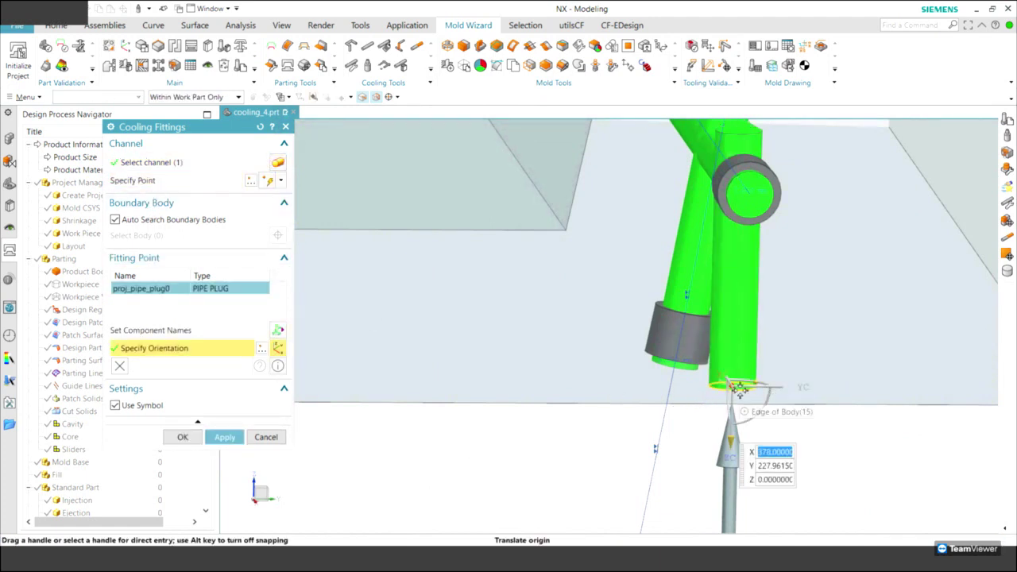
left_click(116, 406)
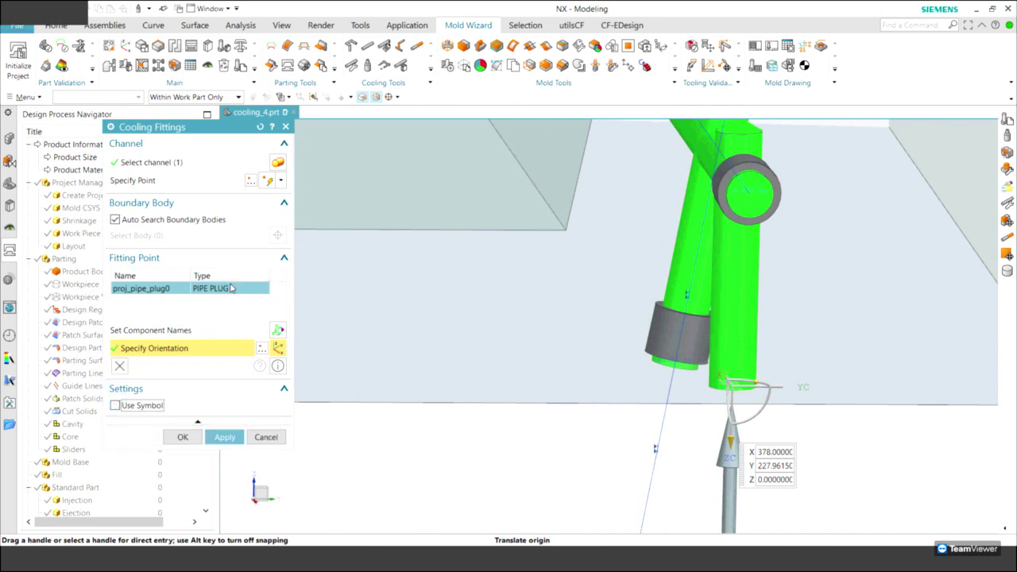
left_click(230, 289)
left_click(230, 386)
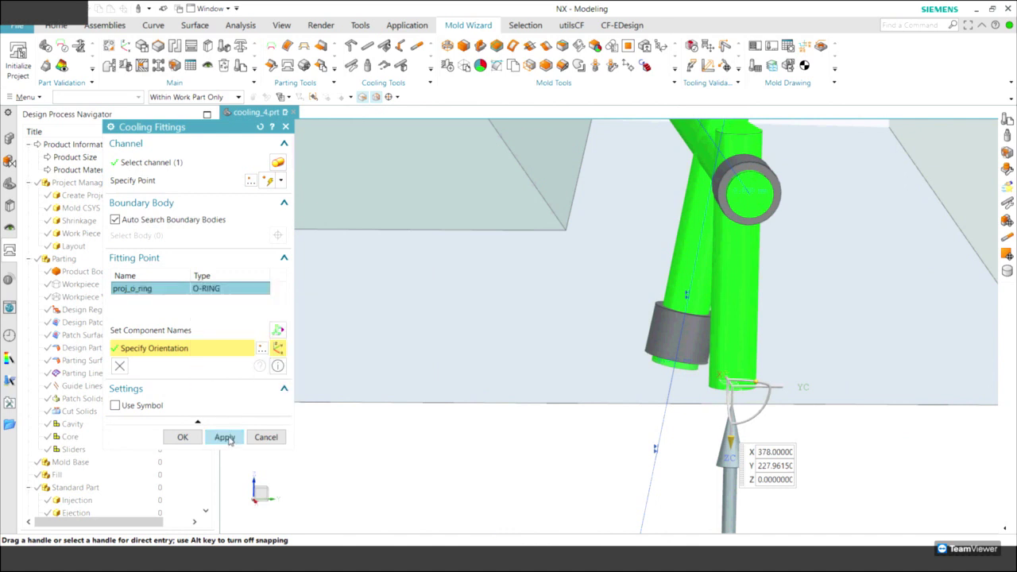
left_click(225, 437)
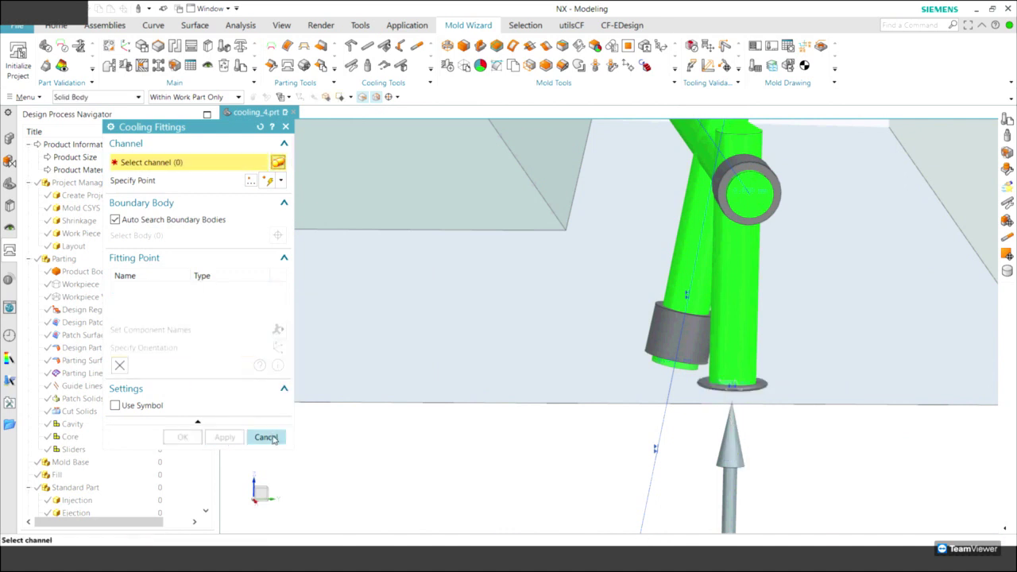
left_click(266, 438)
mouse_move(384, 418)
middle_mouse_down()
mouse_move(427, 405)
mouse_move(357, 108)
middle_mouse_up()
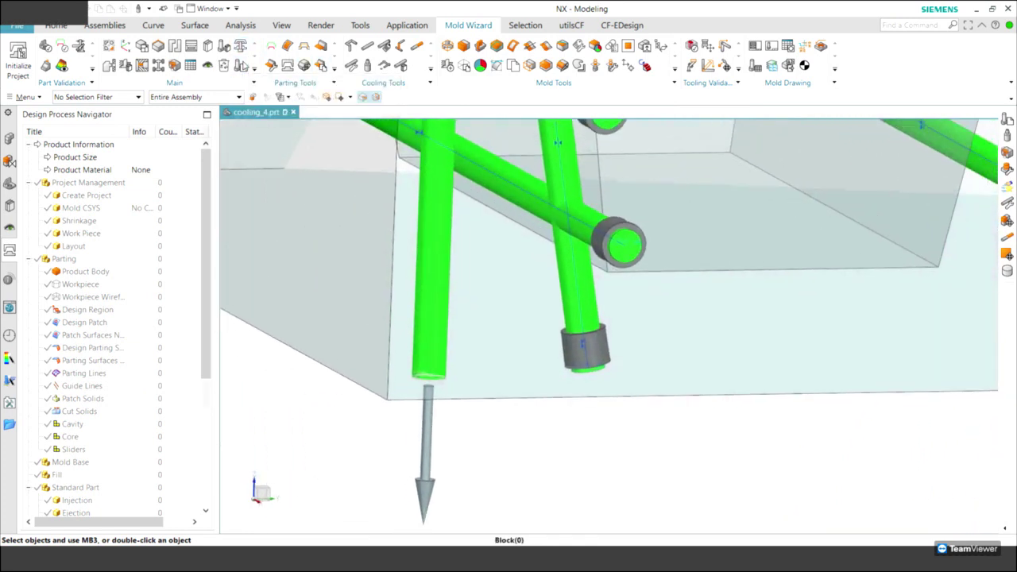
Convert the o_ring concept symbol into a real part
left_click(241, 67)
left_click(192, 227)
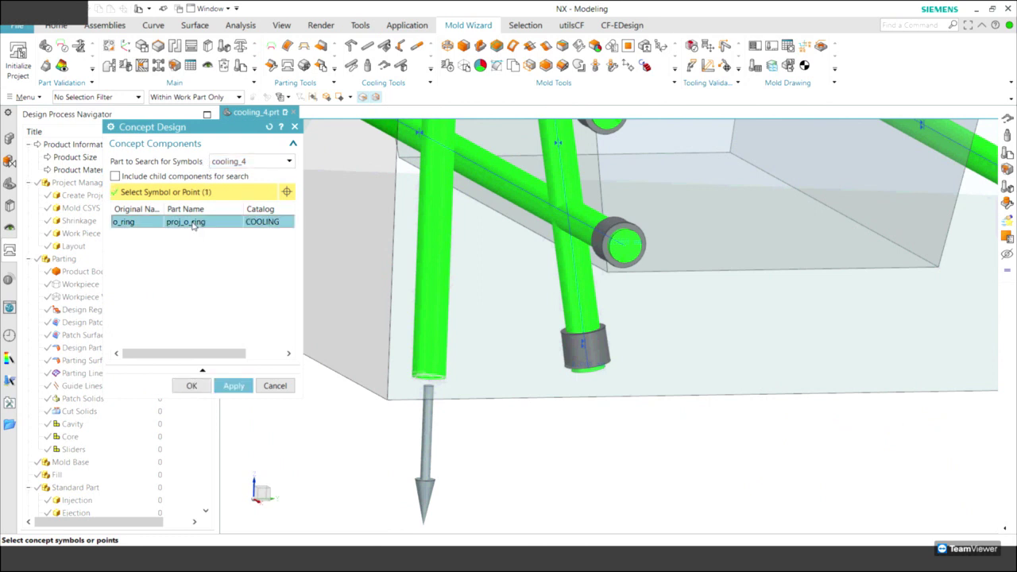
left_click(232, 387)
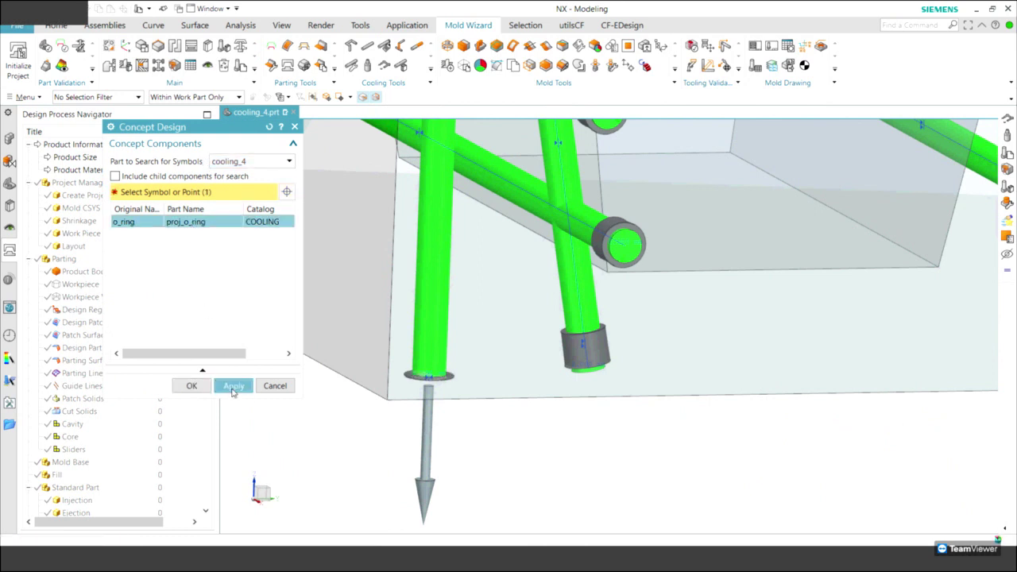
left_click(275, 386)
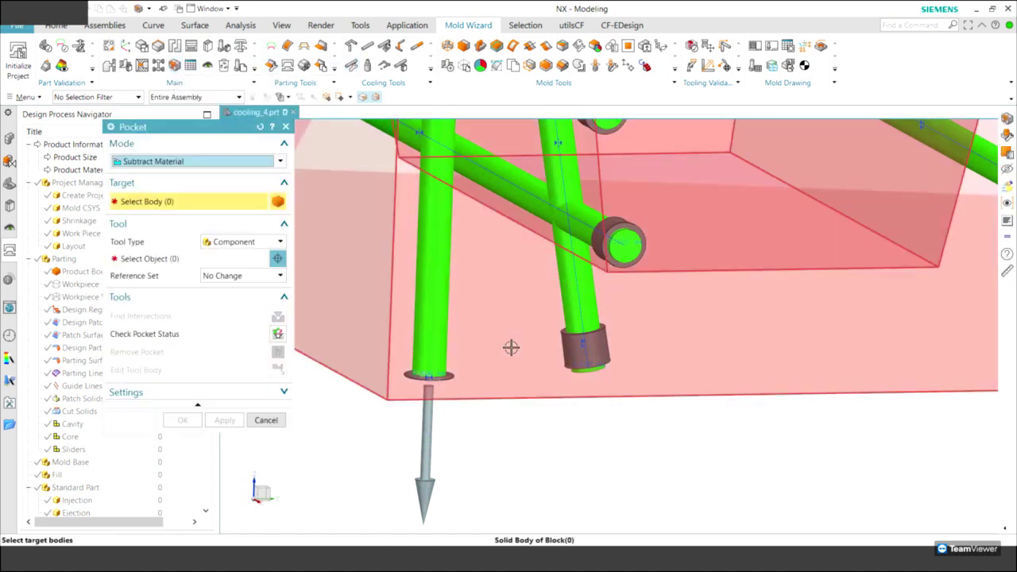
Pocket the cooling pipe and three plug fittings into the insert block
left_click(513, 348)
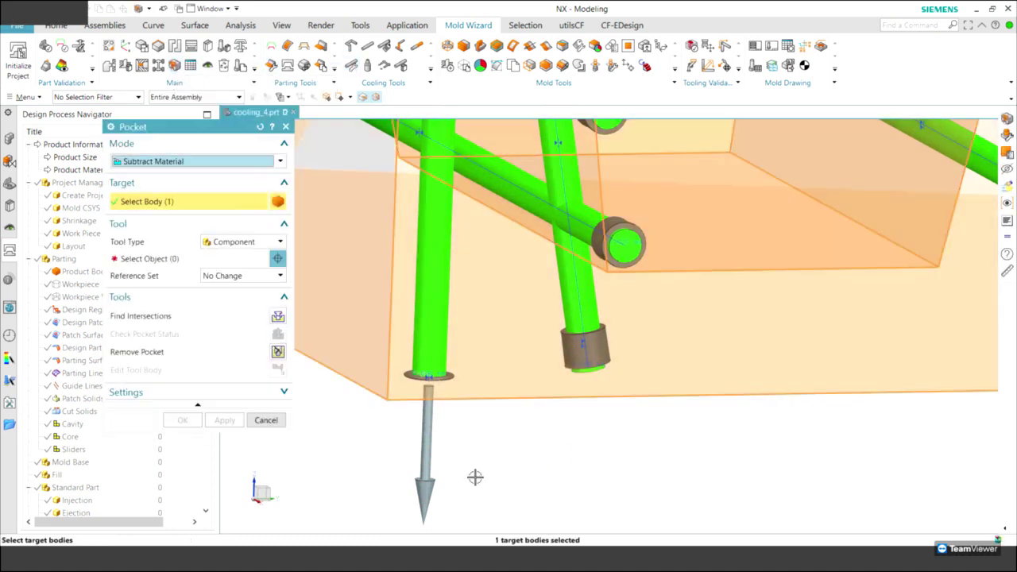
left_click(153, 262)
left_click(447, 379)
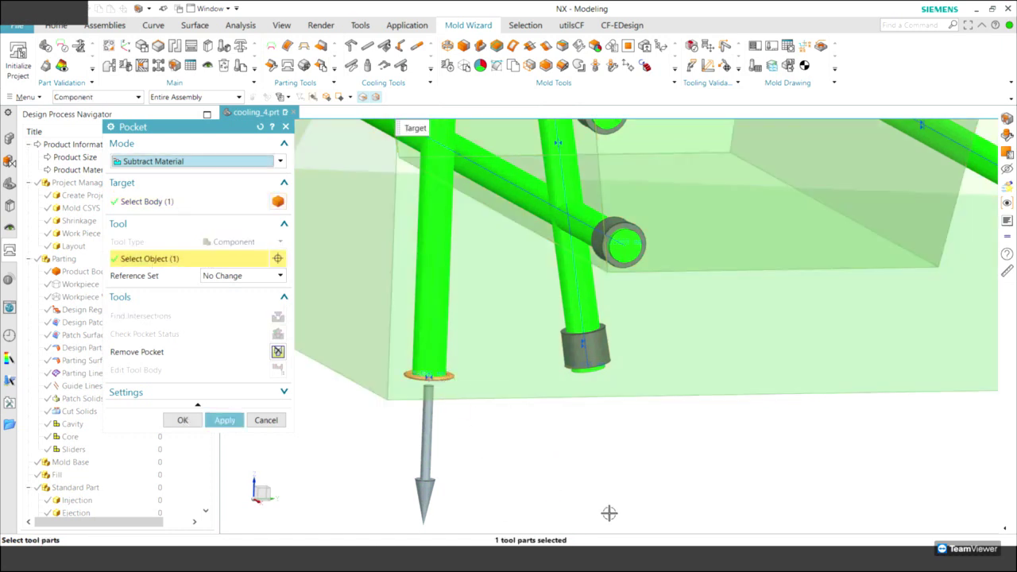
left_click(575, 361)
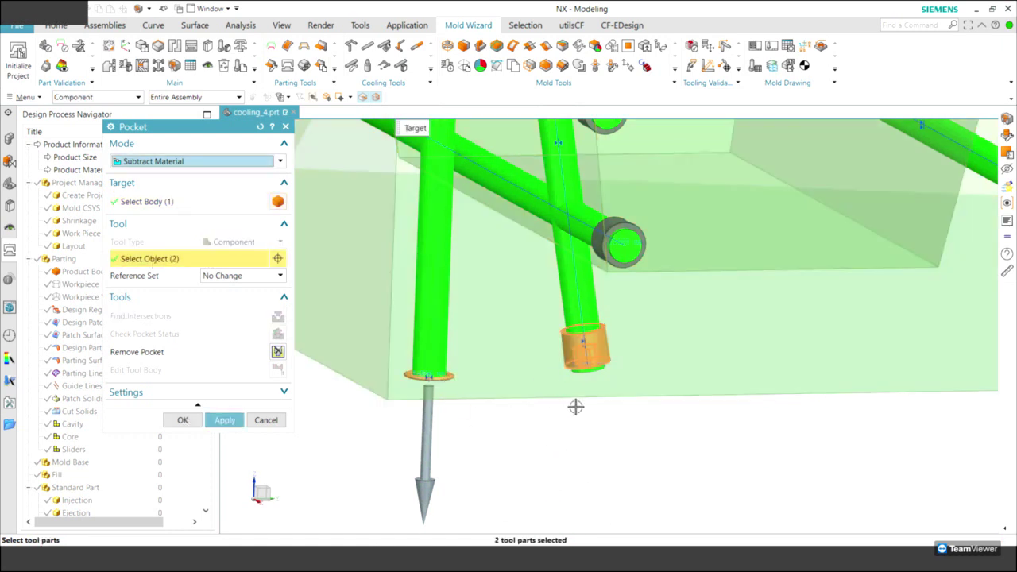
left_click(606, 246)
left_click(571, 353, "shift")
mouse_move(828, 458)
middle_mouse_down()
mouse_move(890, 318)
mouse_move(885, 336)
mouse_move(886, 228)
middle_mouse_up()
left_click(885, 229)
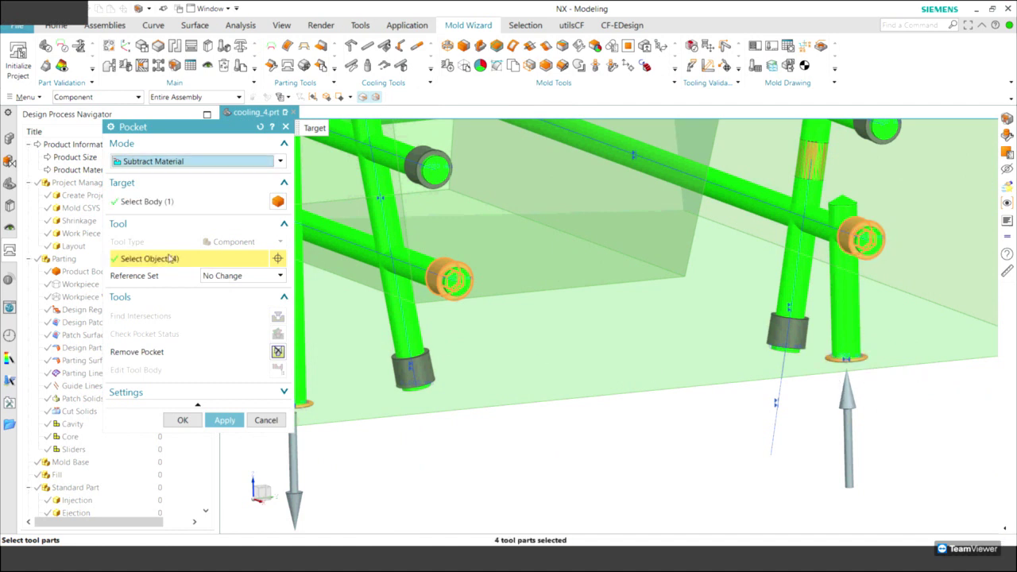
left_click(147, 201)
left_click(147, 259)
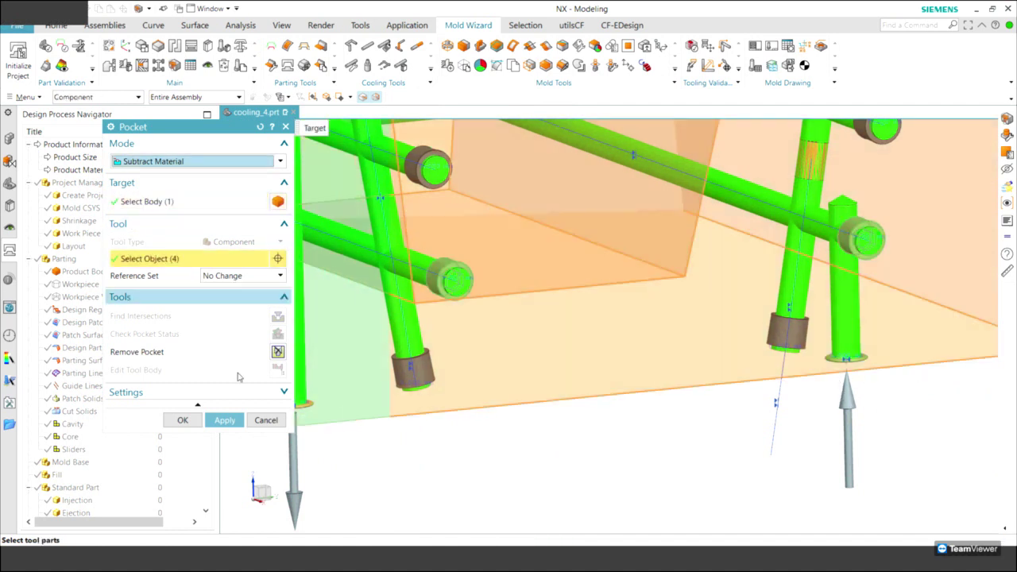
left_click(224, 420)
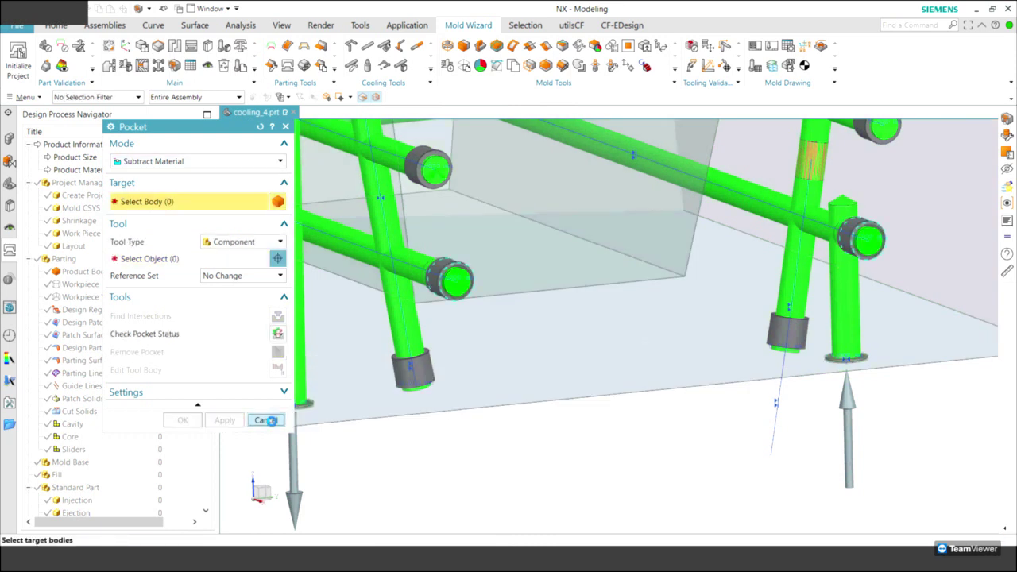
left_click(266, 421)
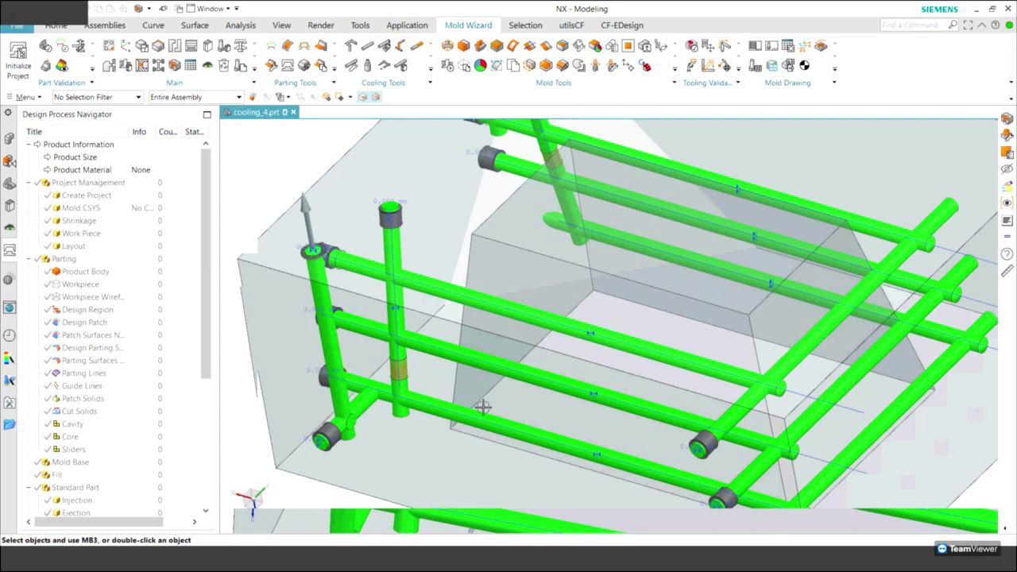
Dismiss Faces Translucency and set the insert block's display translucency to 80 via Edit Object Display
scroll(449, 47, "down", 2)
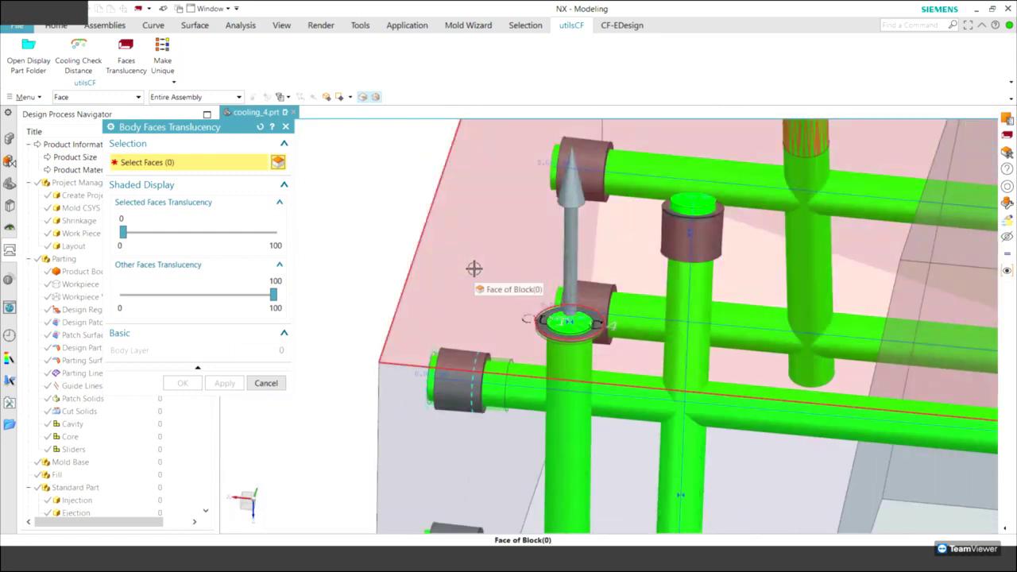
left_click(266, 383)
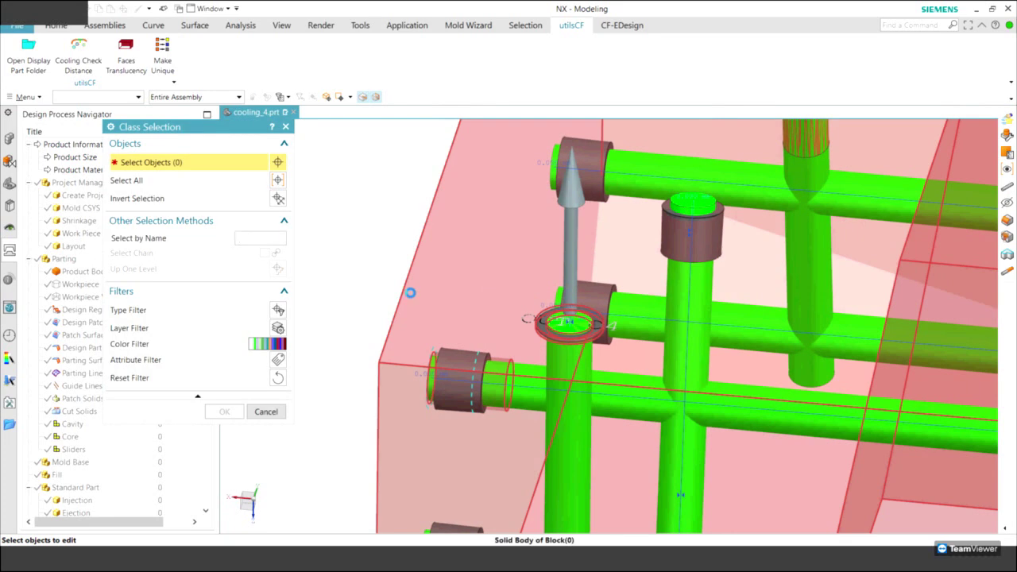
left_click(408, 290)
left_click(227, 410)
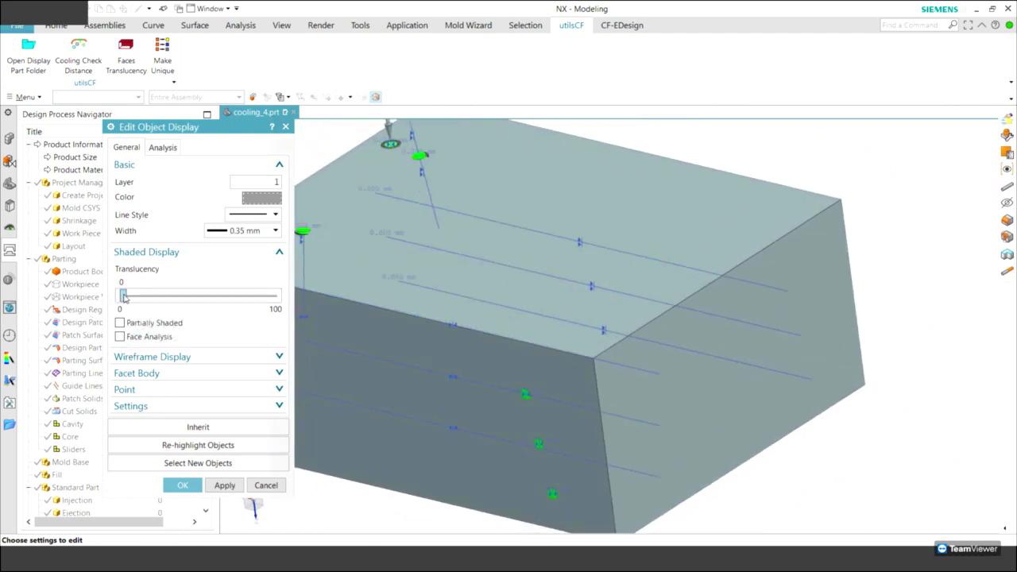
left_click_drag(124, 295, 243, 296)
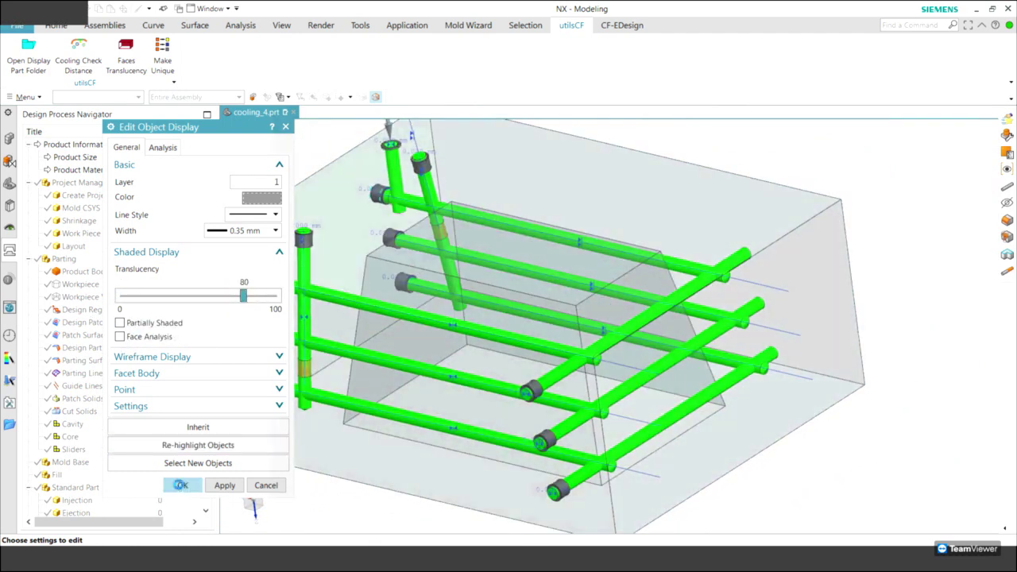
left_click(182, 485)
mouse_move(238, 334)
middle_mouse_down()
mouse_move(237, 128)
mouse_move(320, 334)
middle_mouse_up()
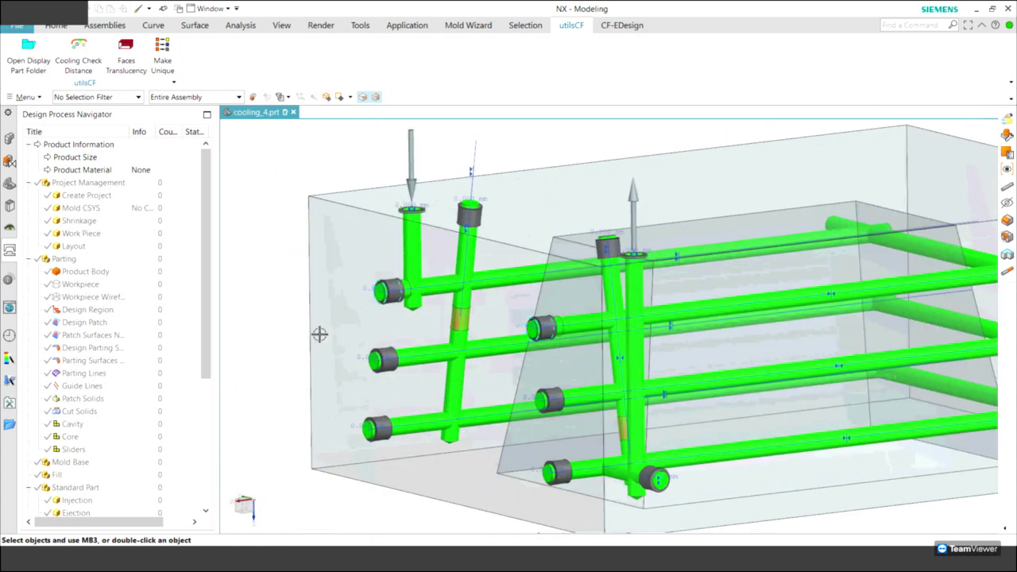
scroll(345, 345, "down", 3)
scroll(343, 345, "down", 2)
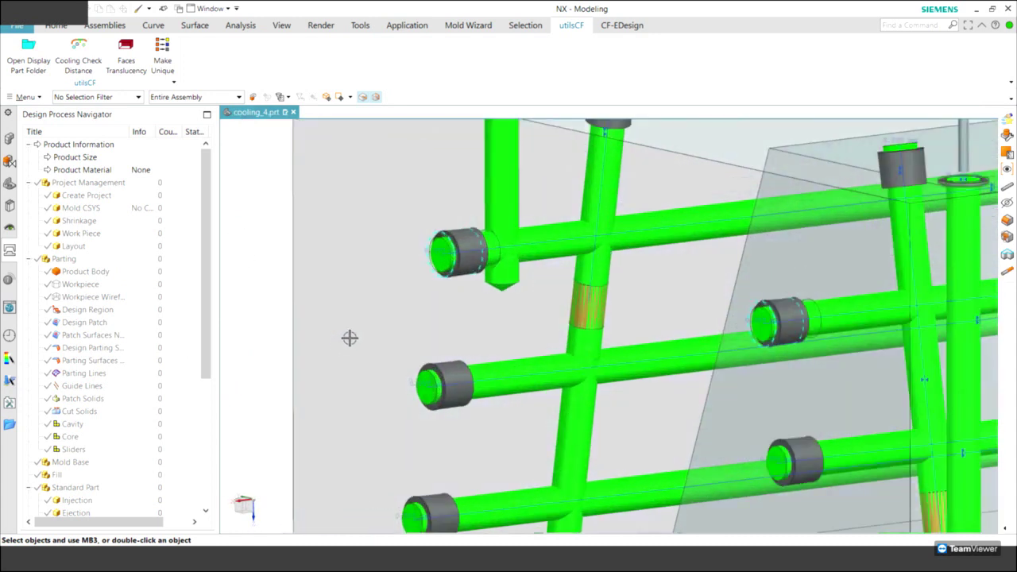
scroll(350, 338, "down", 4)
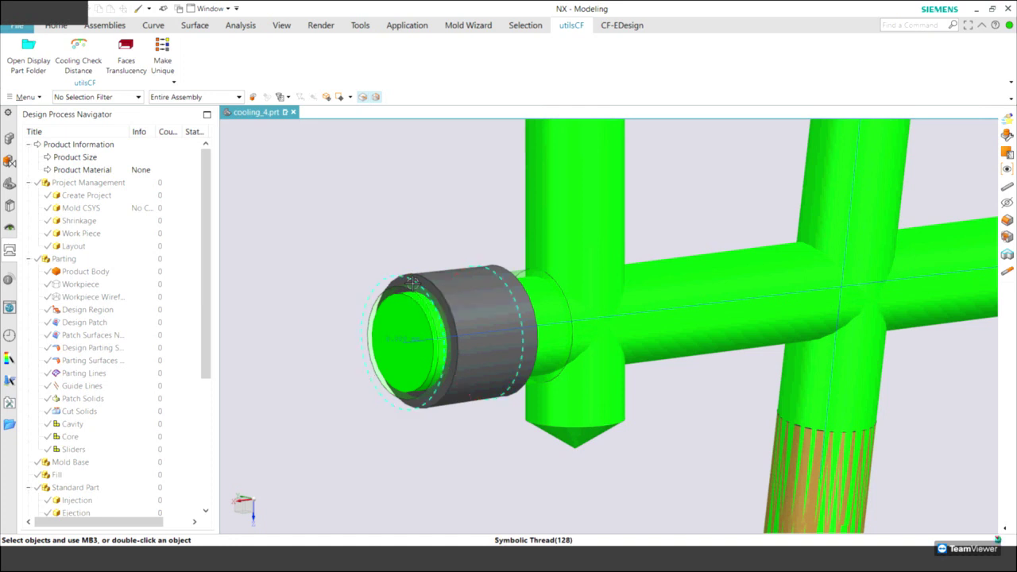
left_click(411, 281)
left_click(233, 147)
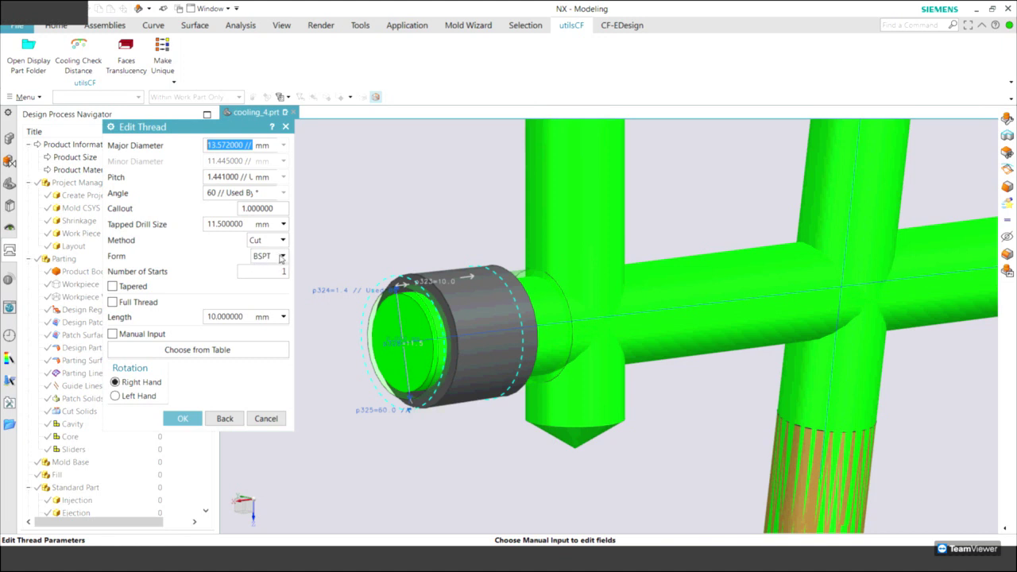
left_click(281, 258)
left_click(280, 258)
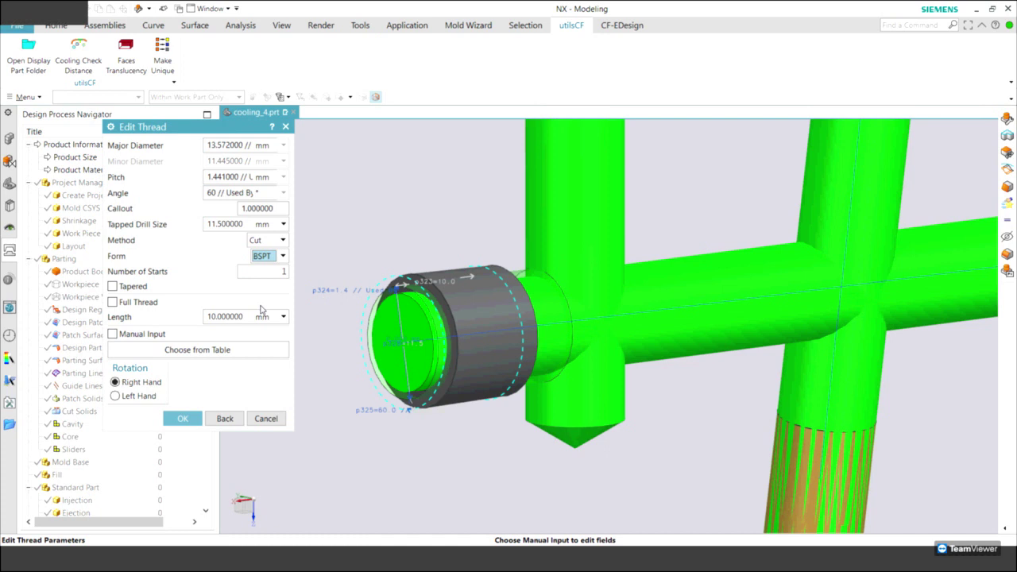
left_click(266, 419)
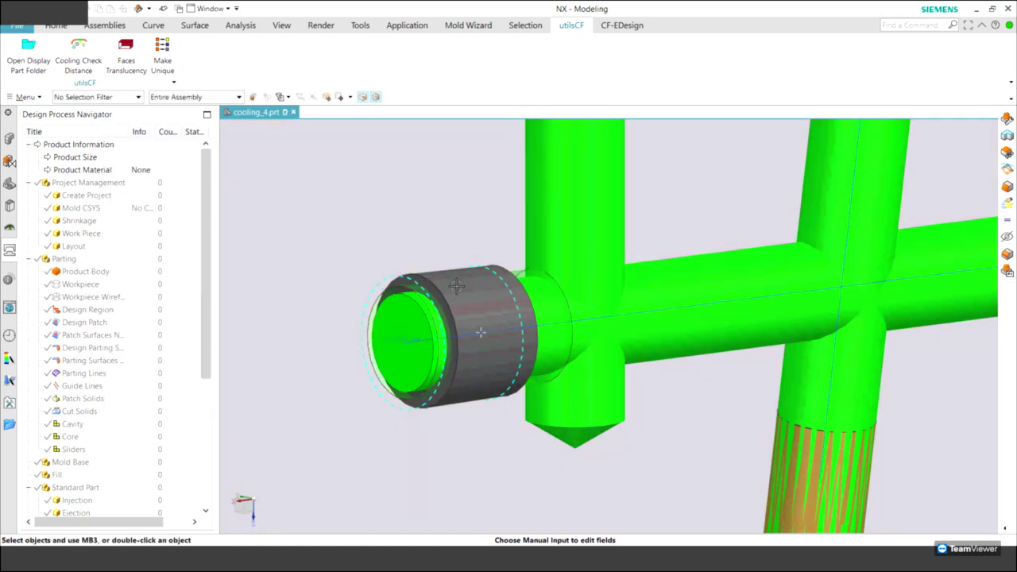
left_click(455, 291)
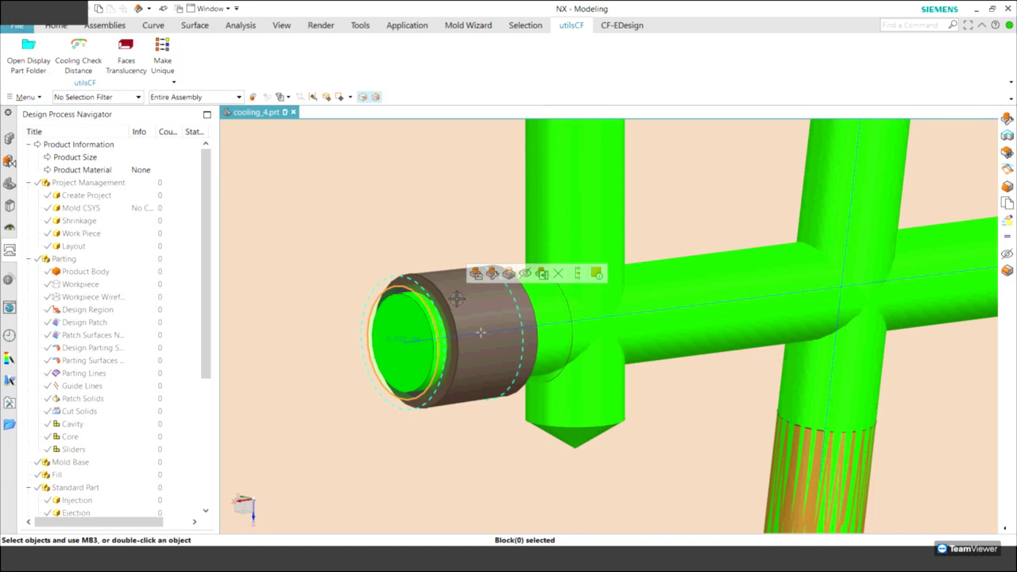
scroll(389, 334, "down", 5)
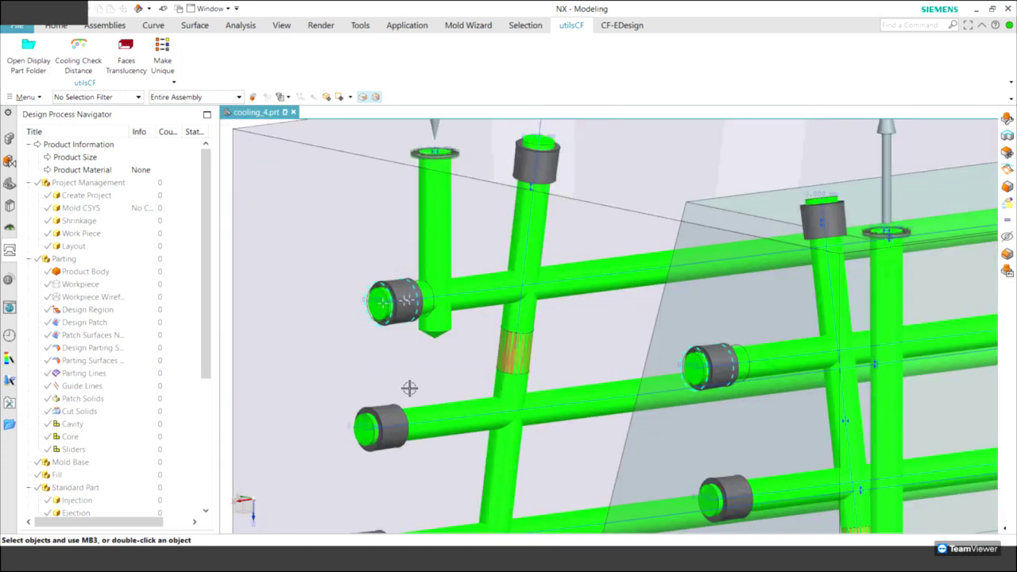
scroll(409, 342, "up", 3)
scroll(405, 340, "up", 2)
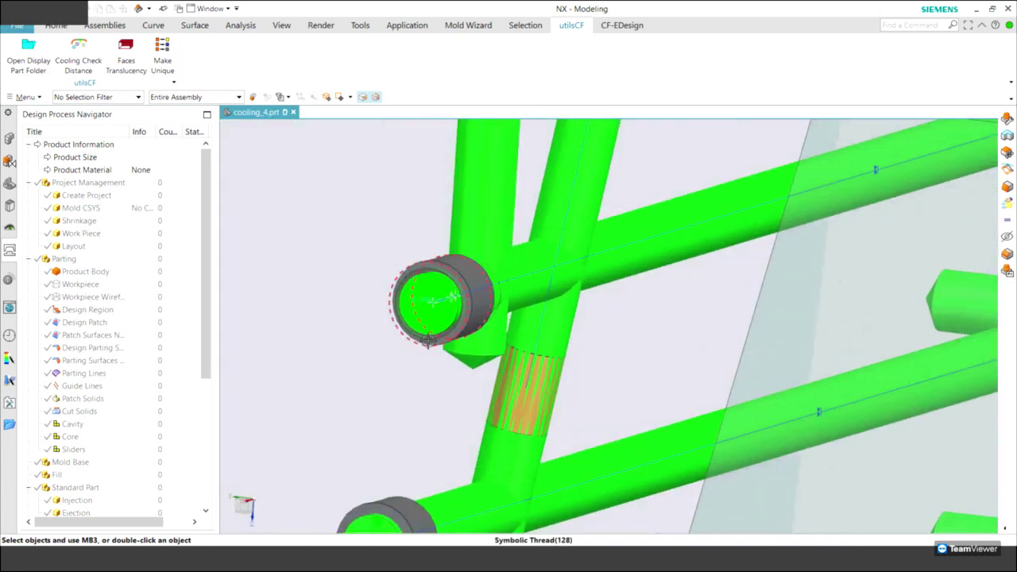
Open PROJ_PIPE_PLUG in Cooling Component Design Modify mode and enter Edit Data Base
left_click(429, 340)
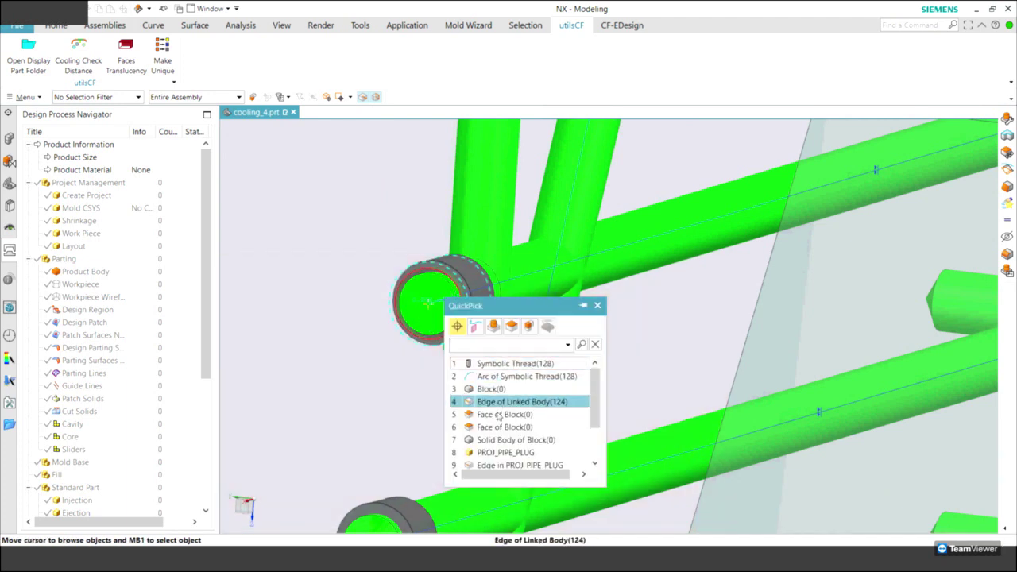
left_click(483, 451)
right_click(461, 318)
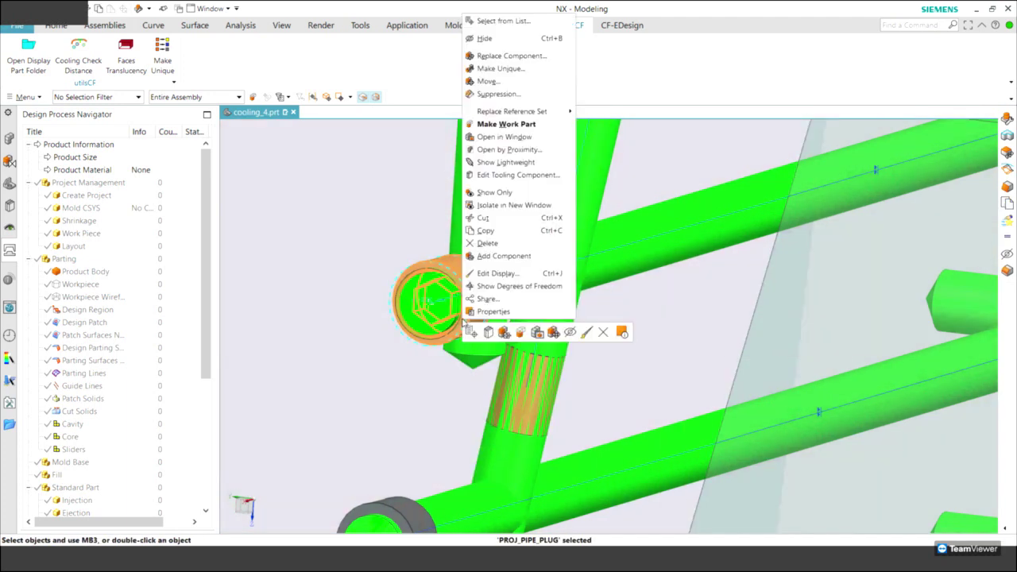
double_click(487, 334)
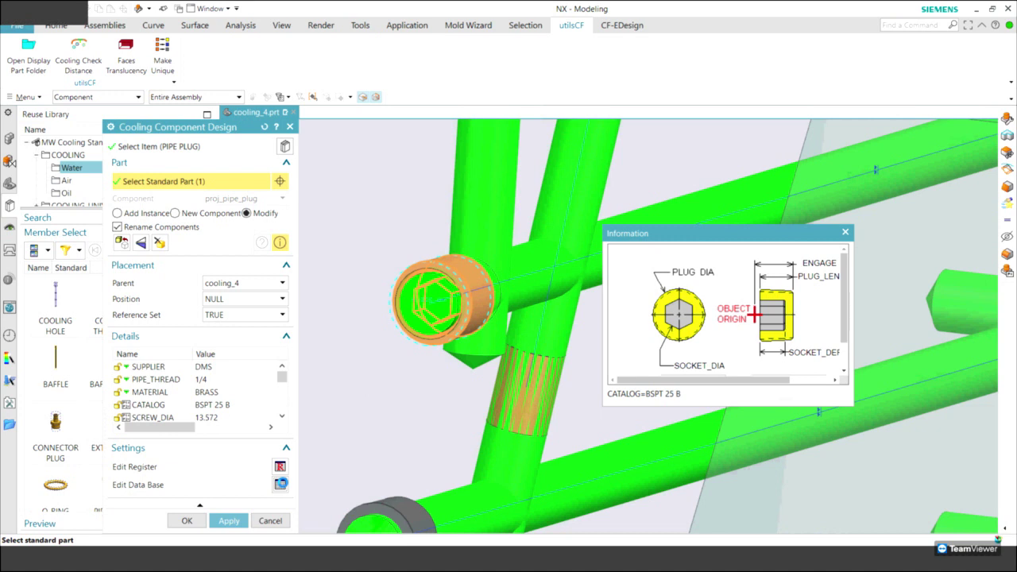
left_click(281, 484)
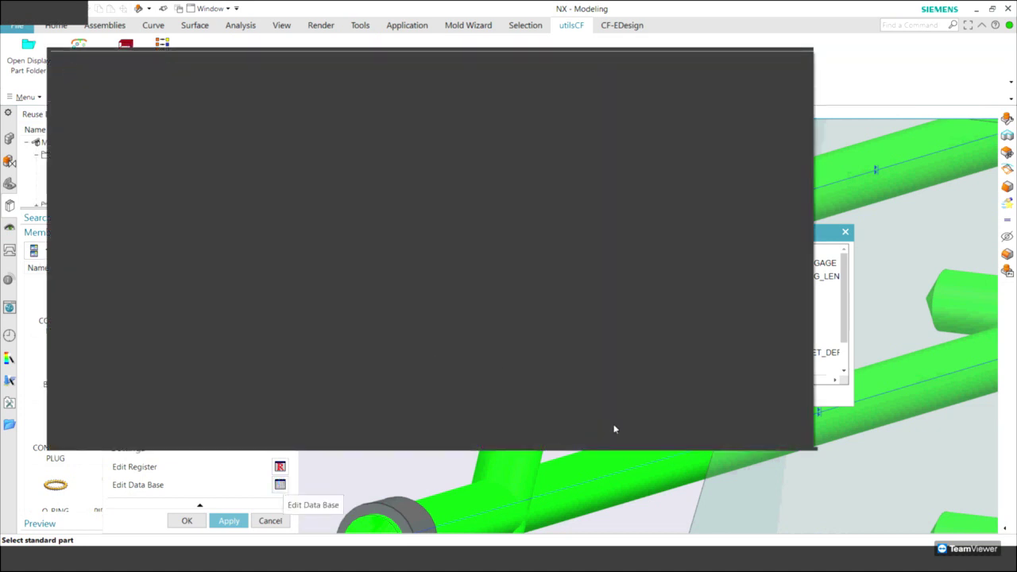
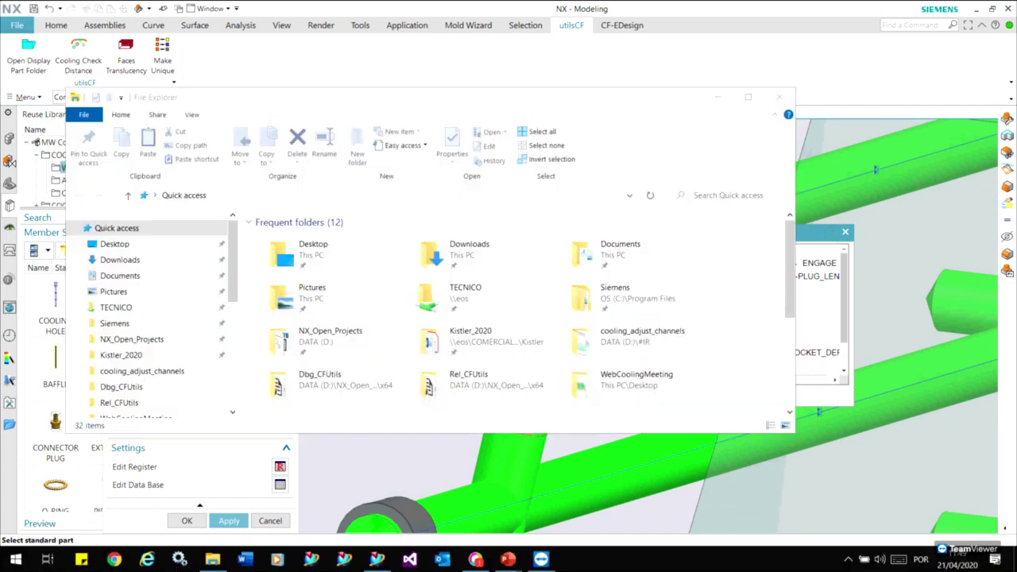
Browse to D:\#Siemens_NX\MW_Database\NX1899\moldwizard\templates in File Explorer
scroll(516, 318, "down", 5)
scroll(140, 386, "down", 2)
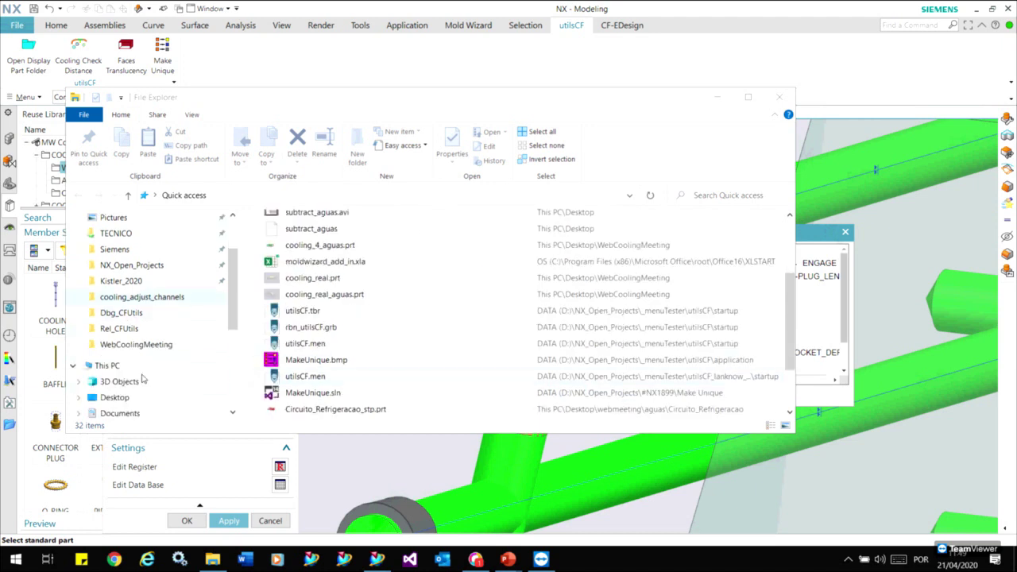
scroll(140, 386, "down", 4)
scroll(140, 387, "down", 1)
left_click(123, 377)
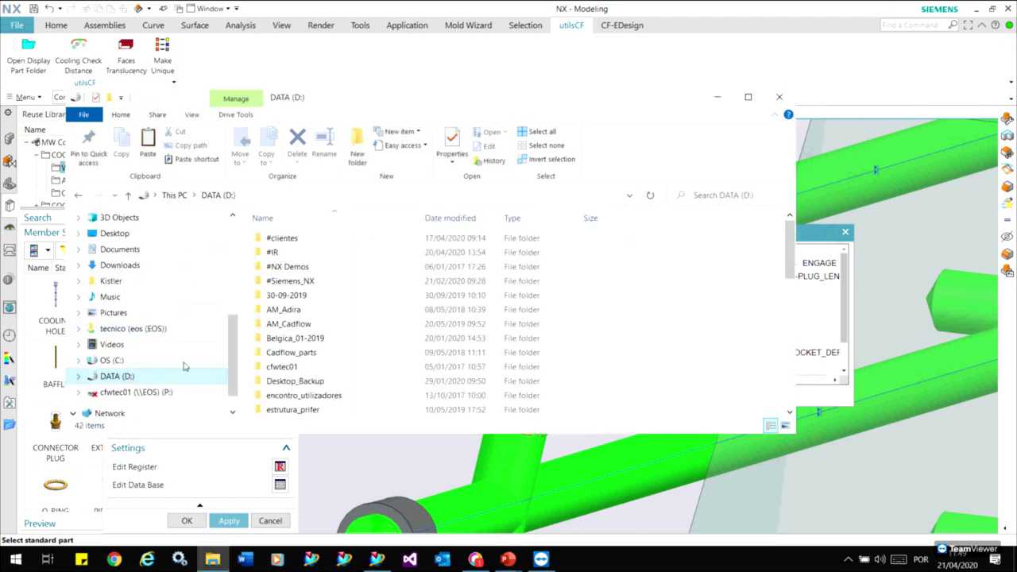
double_click(289, 281)
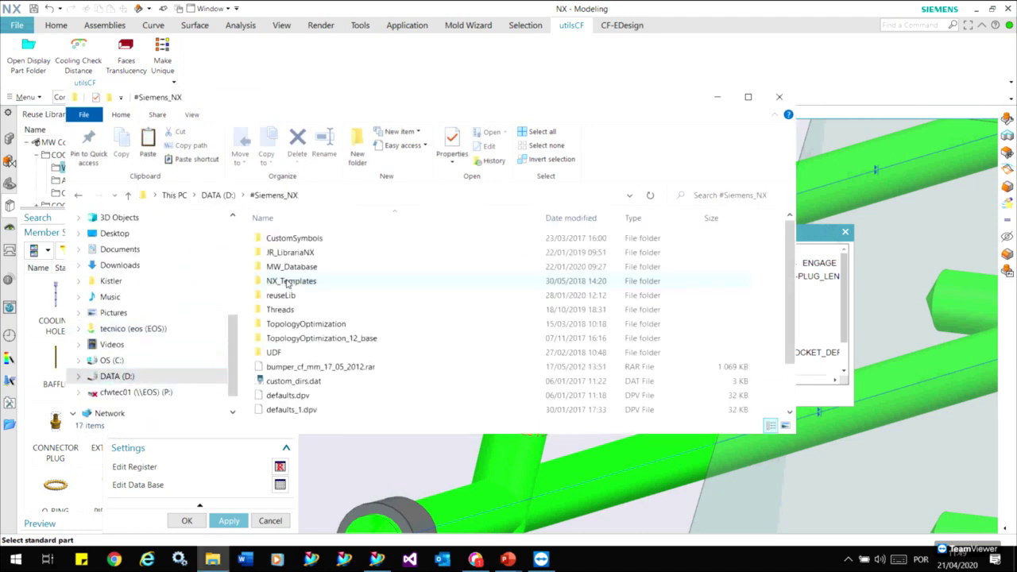
double_click(291, 267)
left_click(287, 296)
double_click(287, 297)
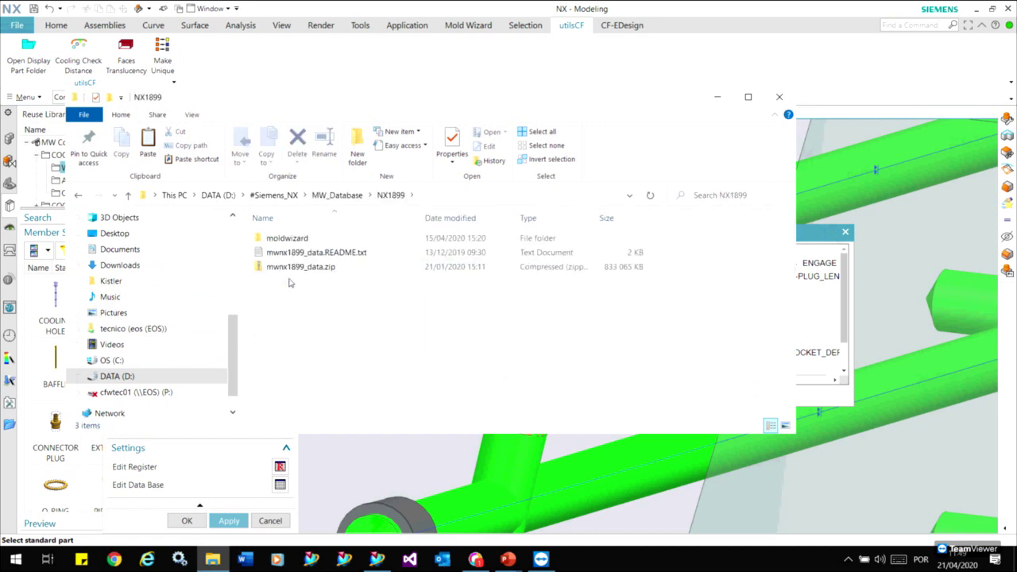
double_click(287, 239)
double_click(291, 397)
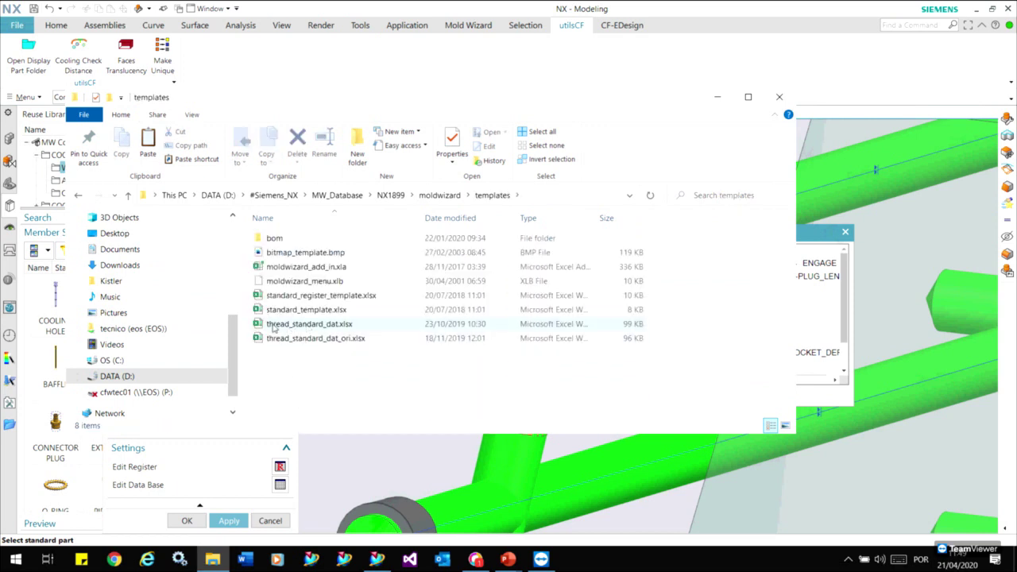
Review the BSPT thread sizes in thread_standard_dat.xlsx, then close Excel and File Explorer
double_click(315, 325)
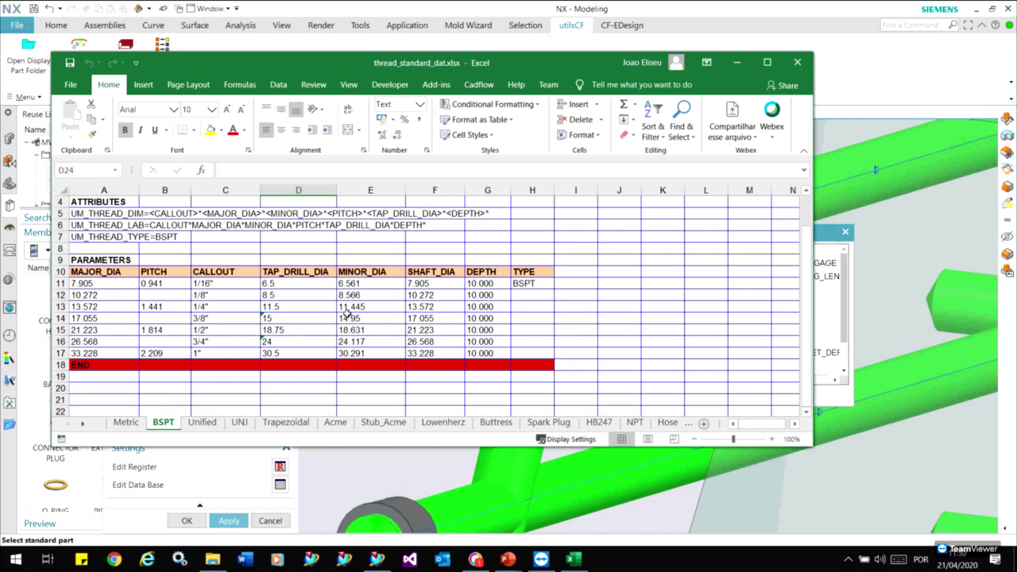
scroll(343, 313, "up", 1)
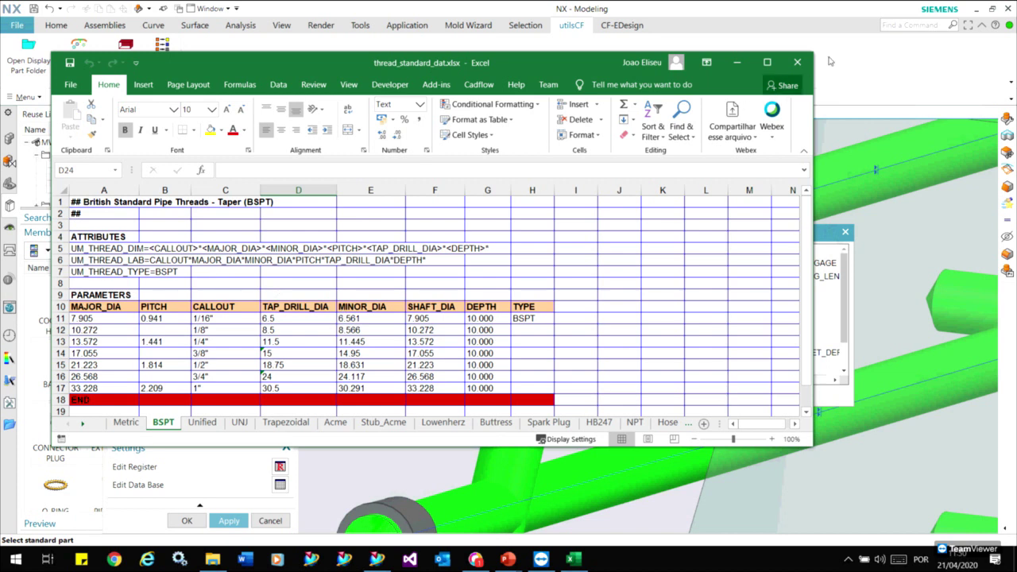
left_click(796, 62)
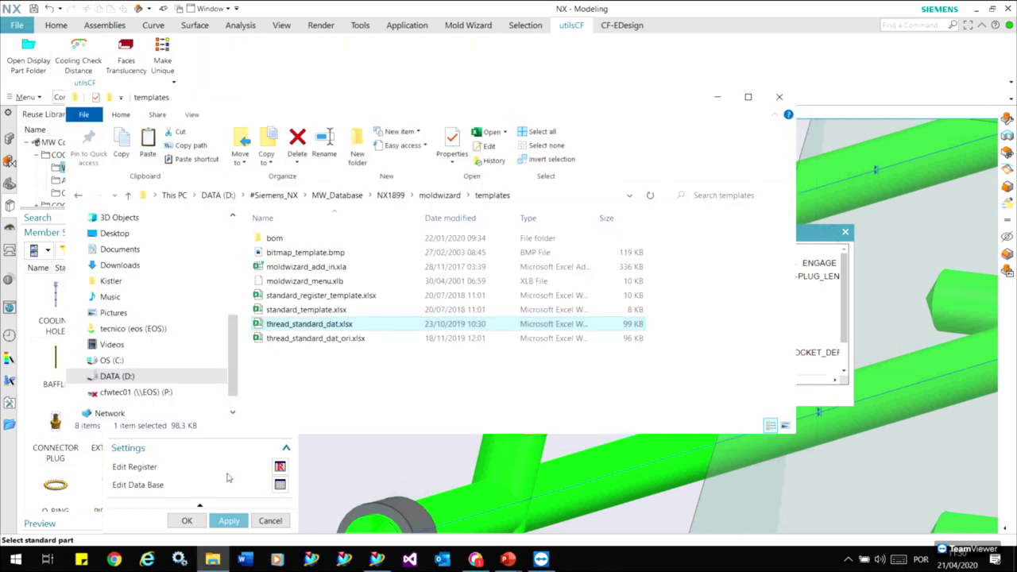
left_click(270, 487)
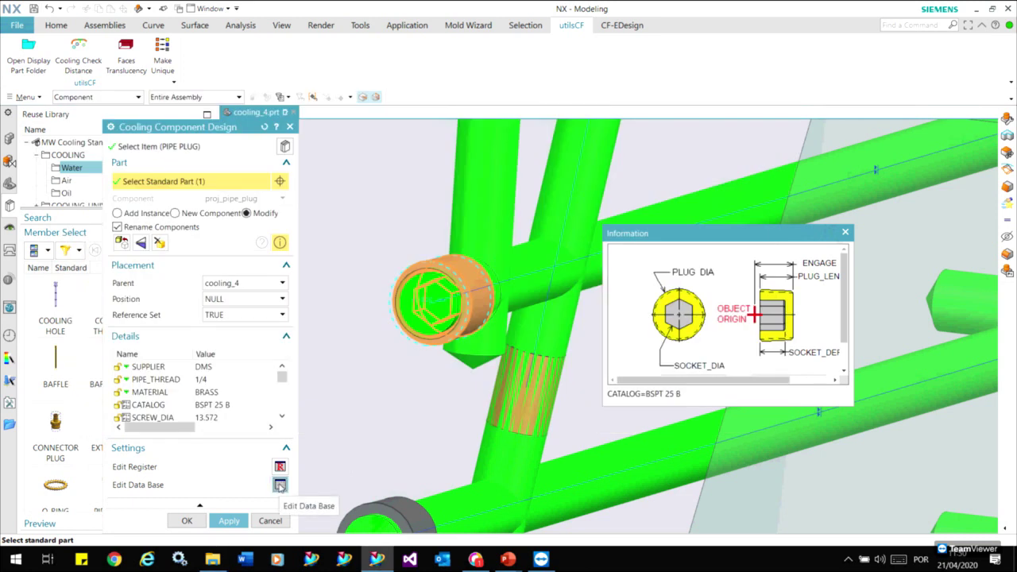
left_click(279, 484)
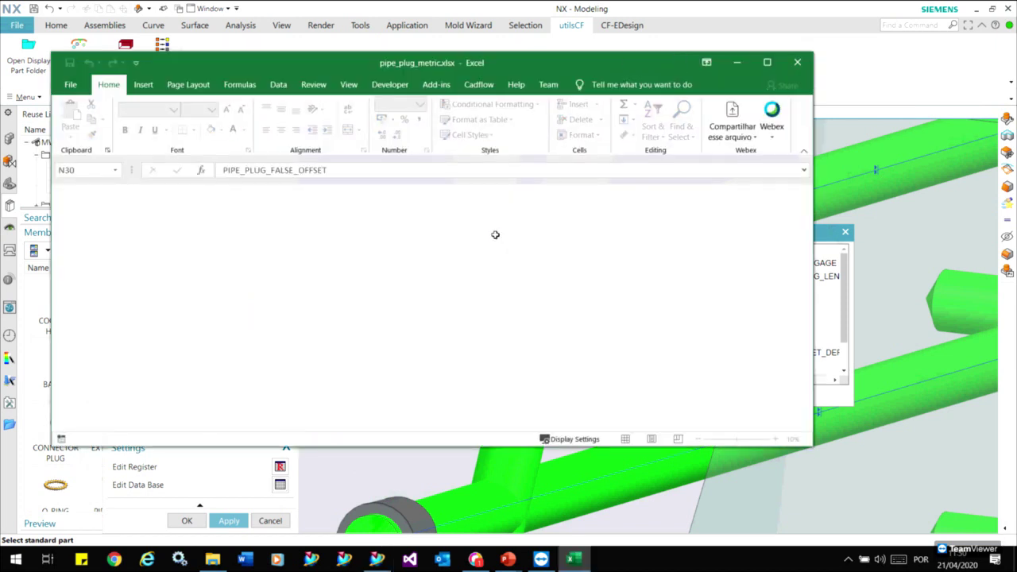
scroll(597, 307, "down", 2)
scroll(599, 306, "down", 4)
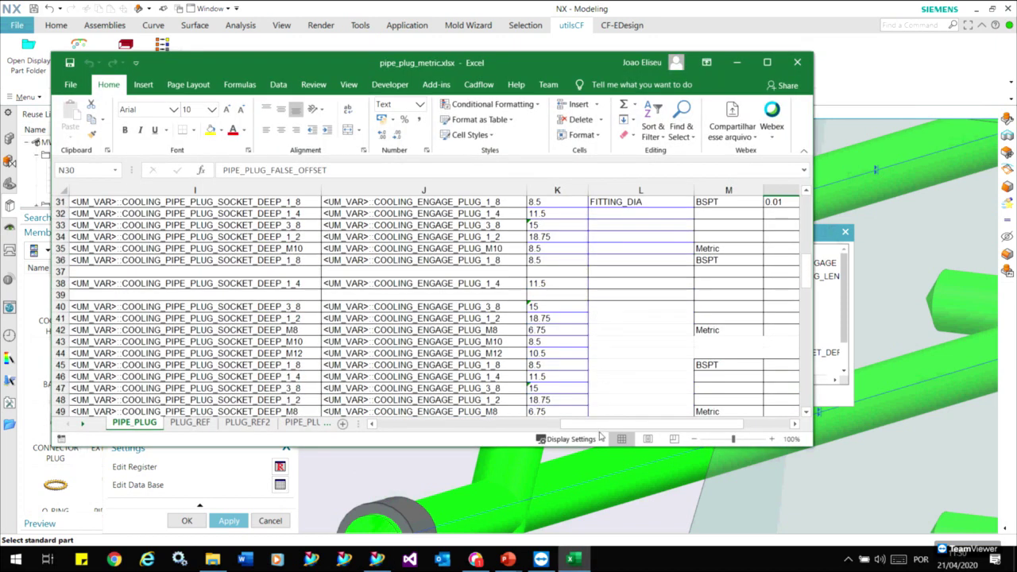
scroll(675, 342, "up", 3)
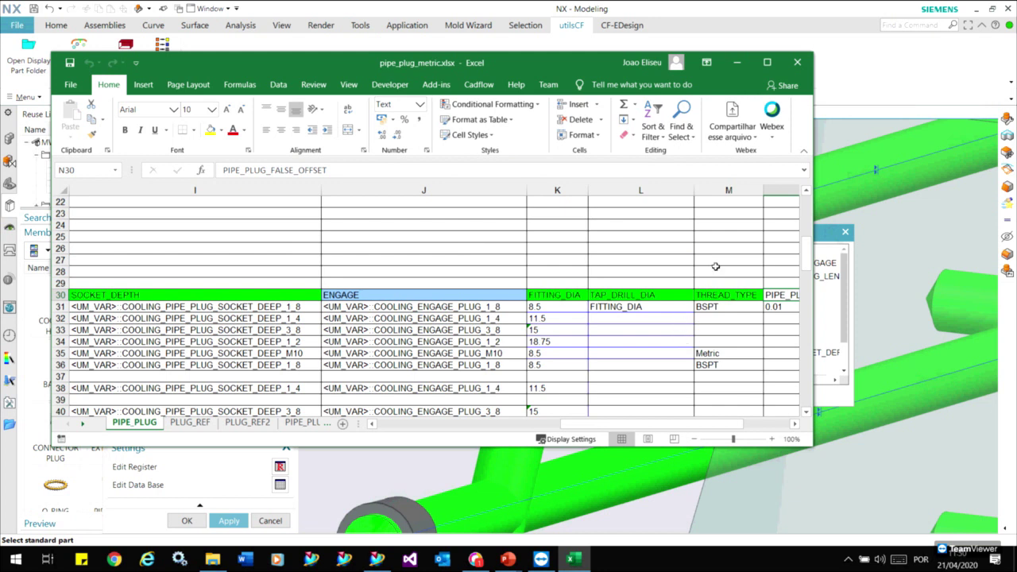
Close the pipe plug database workbook and cancel Cooling Component Design
left_click(800, 62)
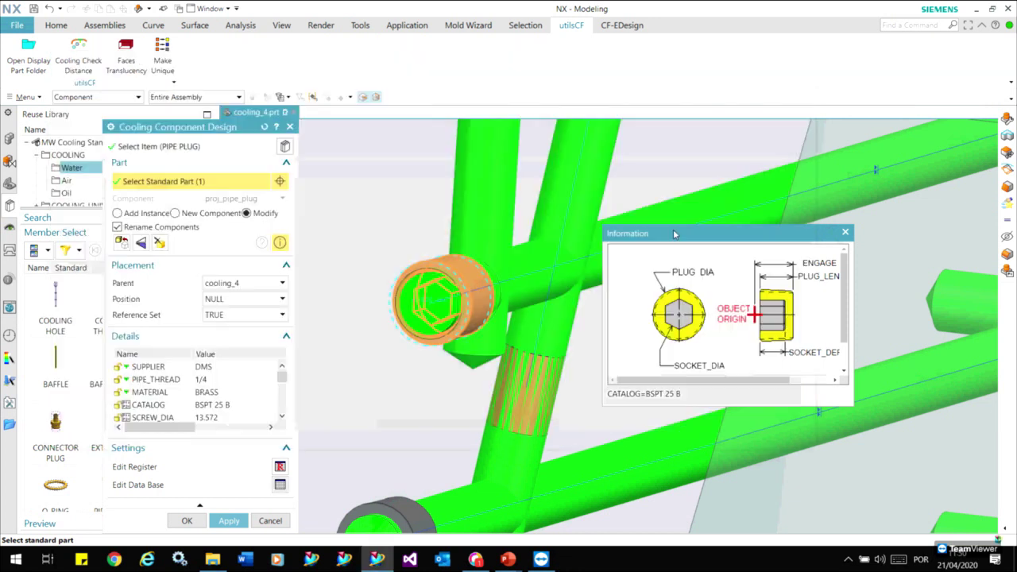
left_click(270, 521)
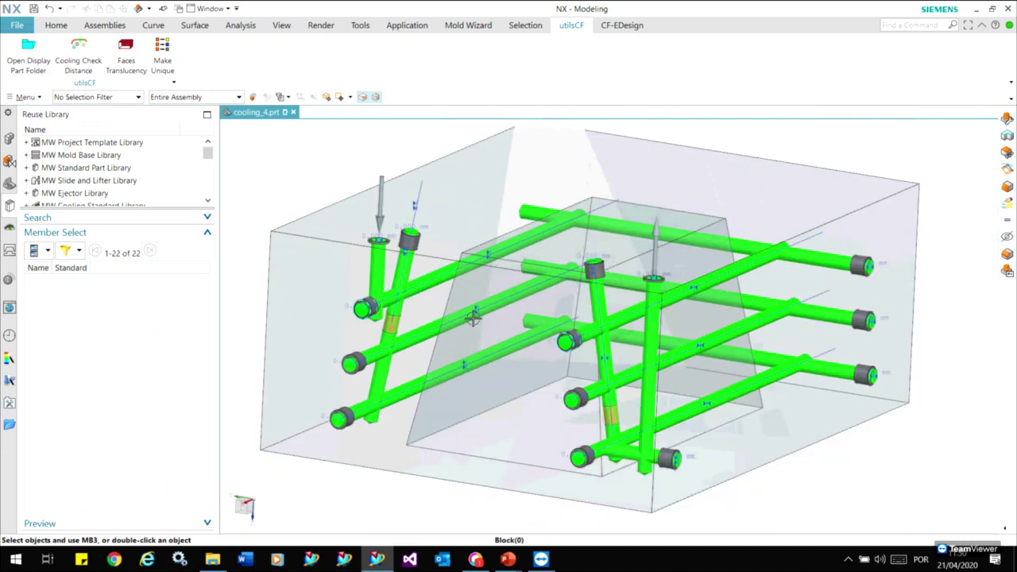
middle_click_drag(473, 317, 347, 230)
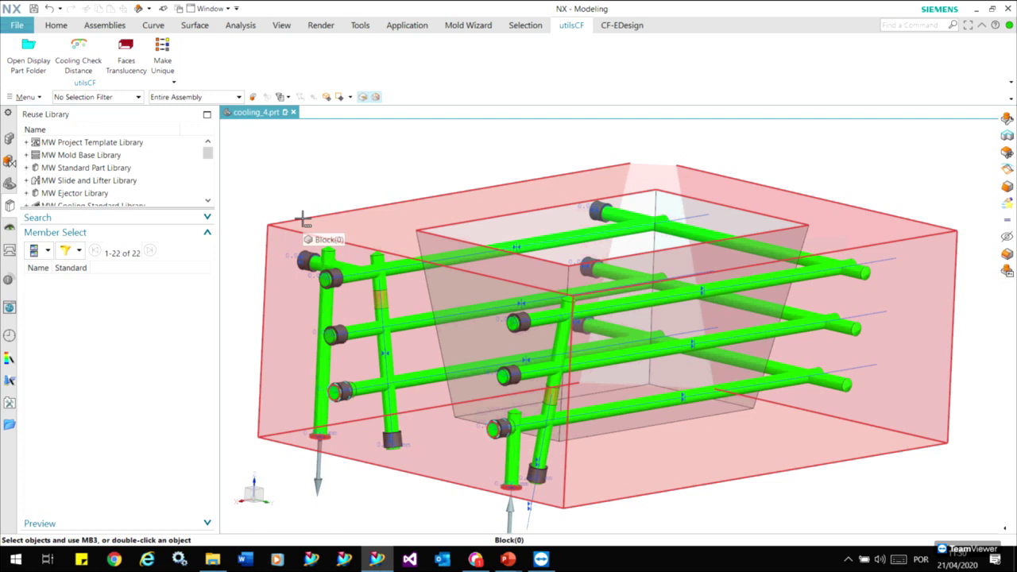
mouse_move(303, 219)
middle_mouse_down()
mouse_move(286, 218)
mouse_move(298, 232)
middle_mouse_up()
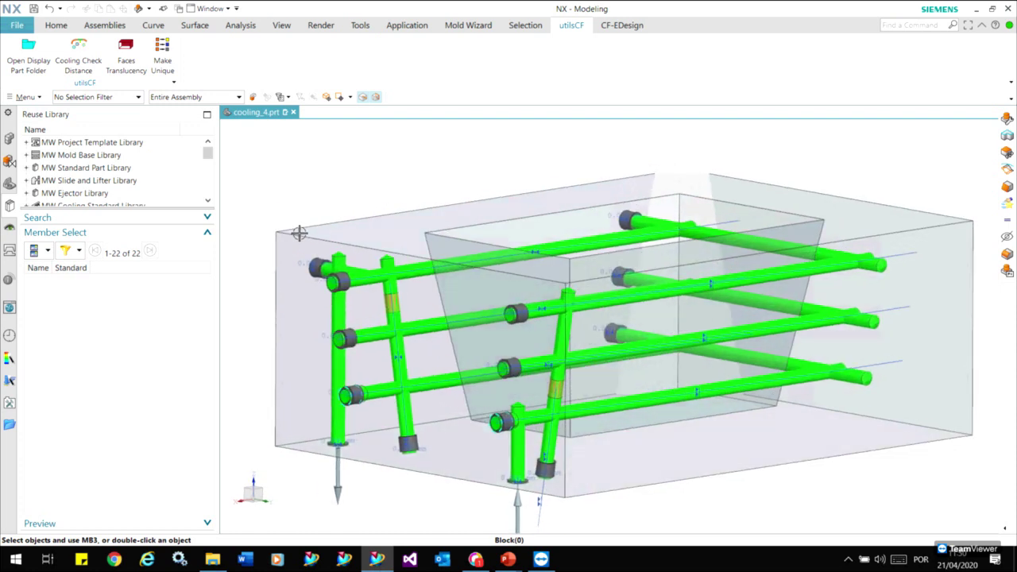
Close all open parts without saving
left_click(19, 26)
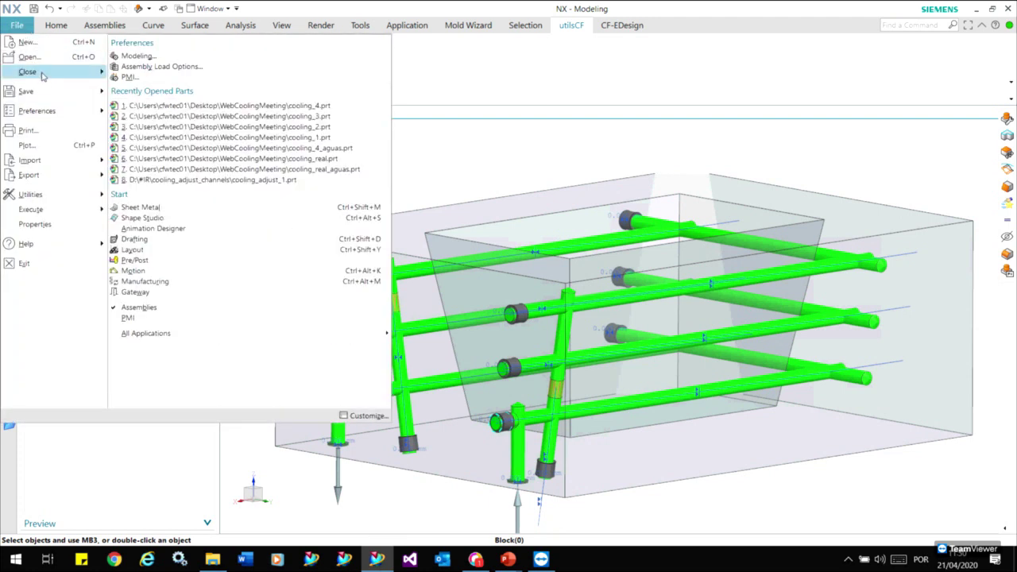
mouse_move(27, 72)
left_click(169, 96)
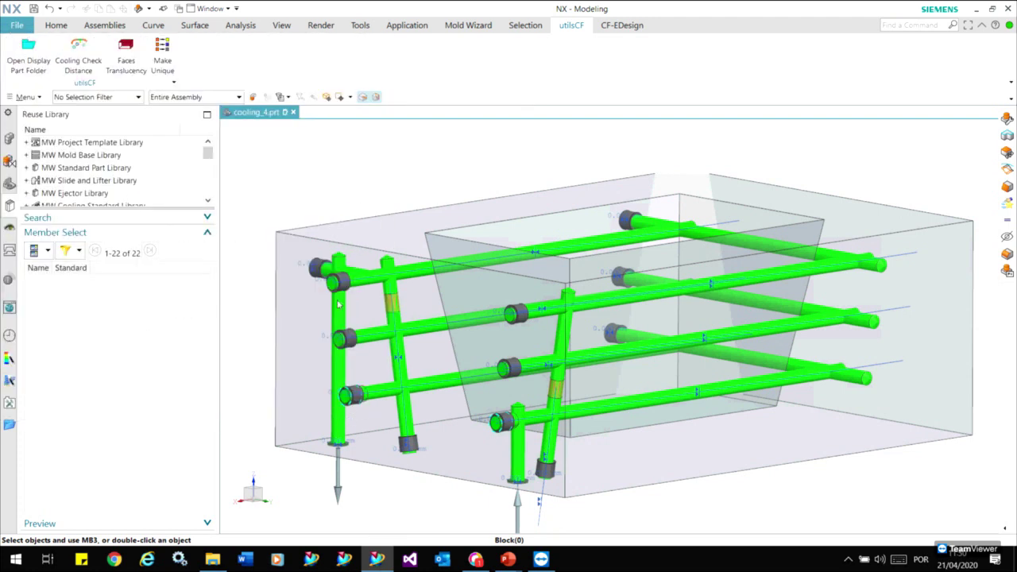
left_click(520, 326)
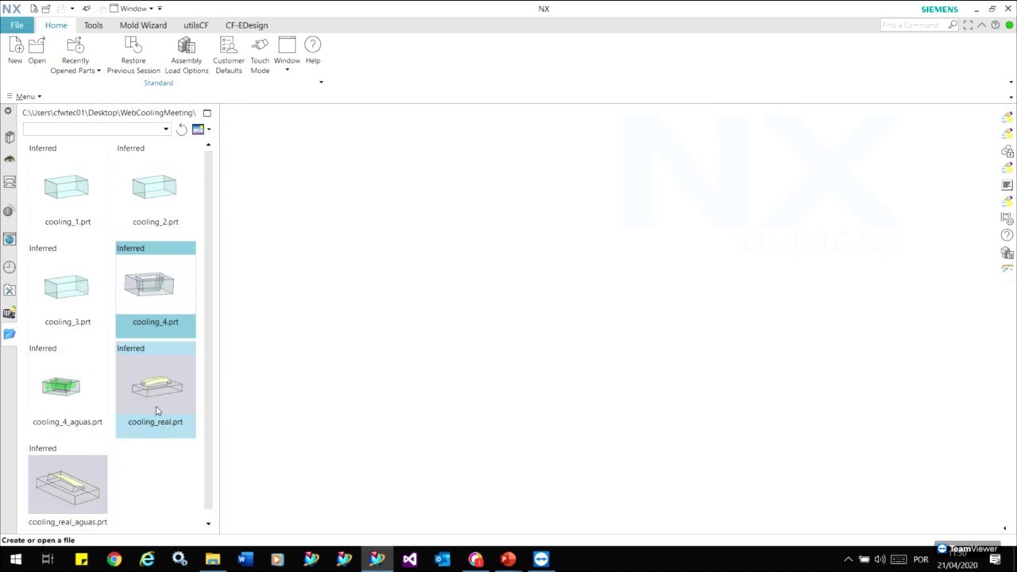
Open cooling_real.prt and set the mold block's translucency to 98
double_click(157, 407)
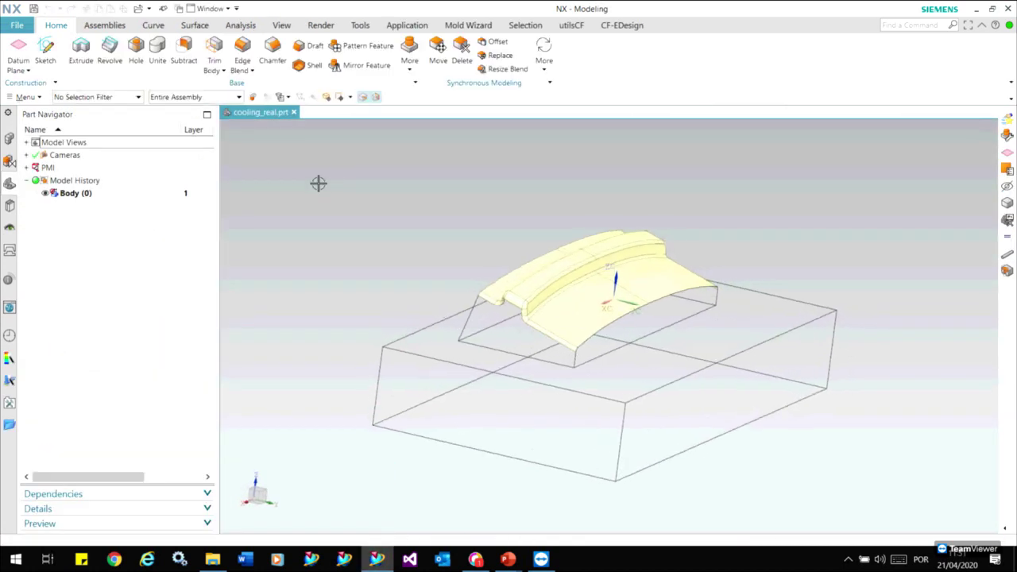
mouse_move(318, 183)
middle_mouse_down()
mouse_move(670, 211)
mouse_move(772, 236)
mouse_move(871, 188)
mouse_move(881, 220)
middle_mouse_up()
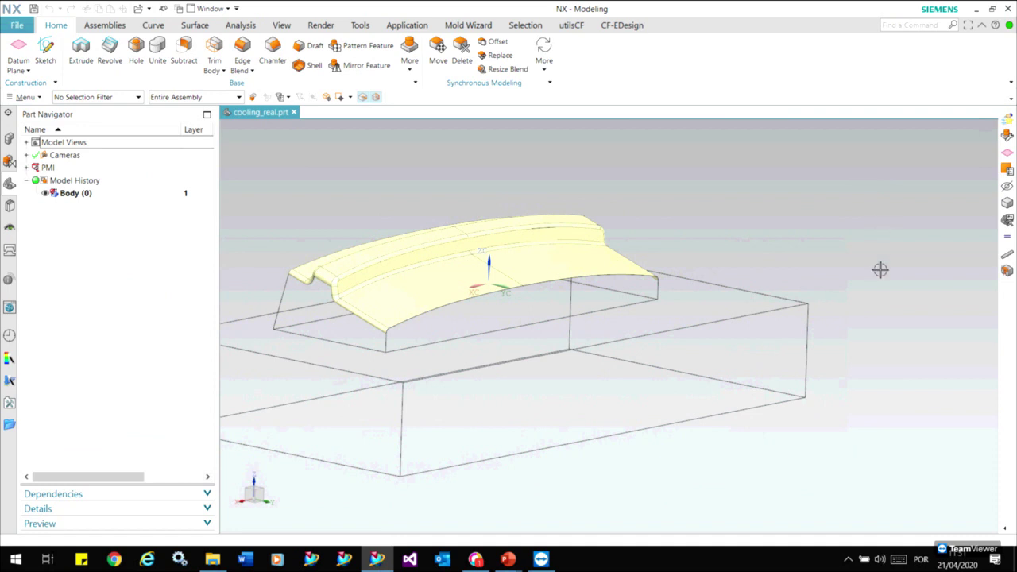
key("ctrl+j")
left_click(576, 387)
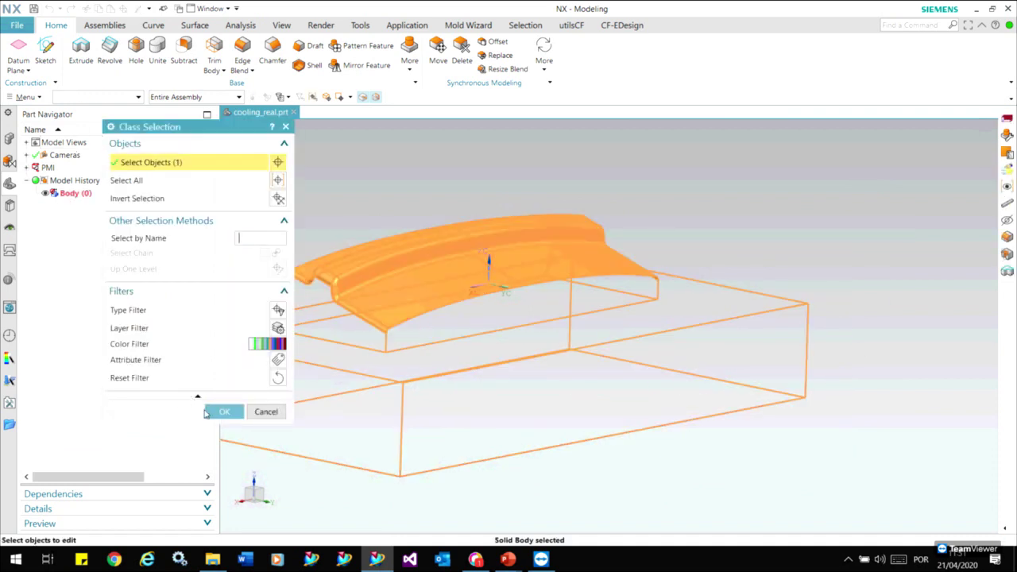
left_click(225, 410)
mouse_move(125, 295)
left_mouse_down()
mouse_move(266, 306)
mouse_move(35, 291)
left_mouse_up()
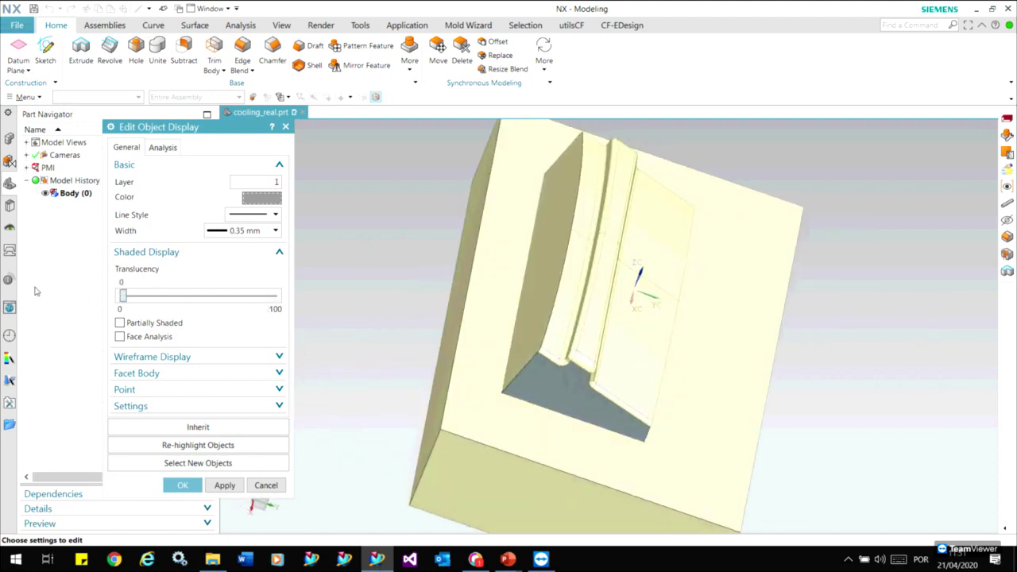
left_click(266, 484)
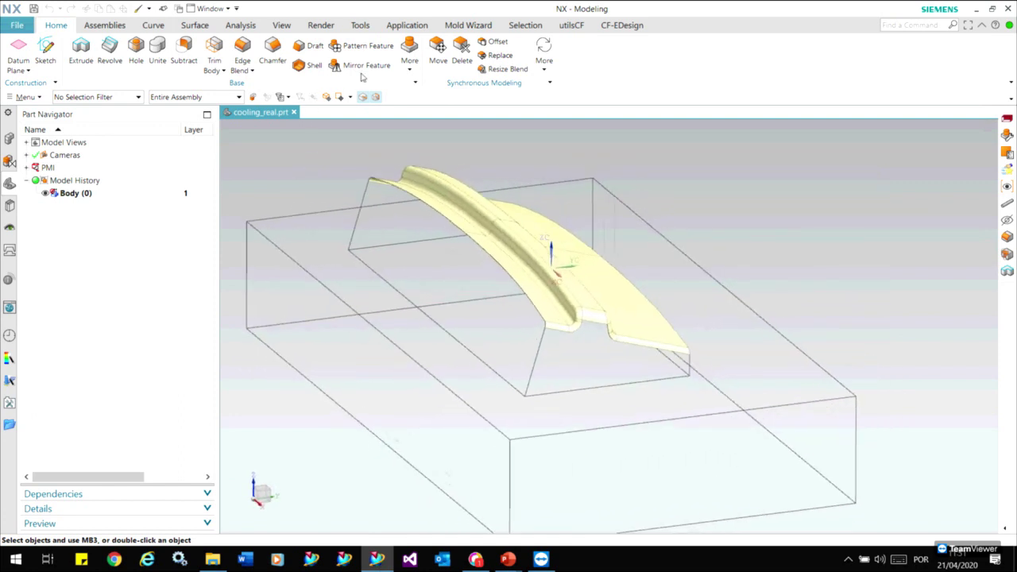
left_click(471, 26)
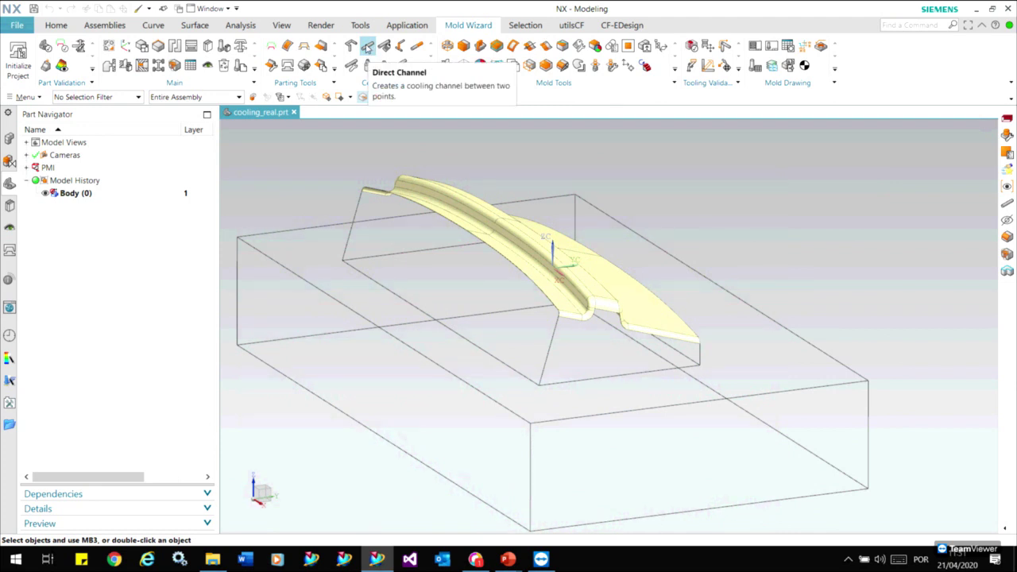
Start a Direct Channel at the block corner, offsetting its start 5 mm along Y
left_click(367, 46)
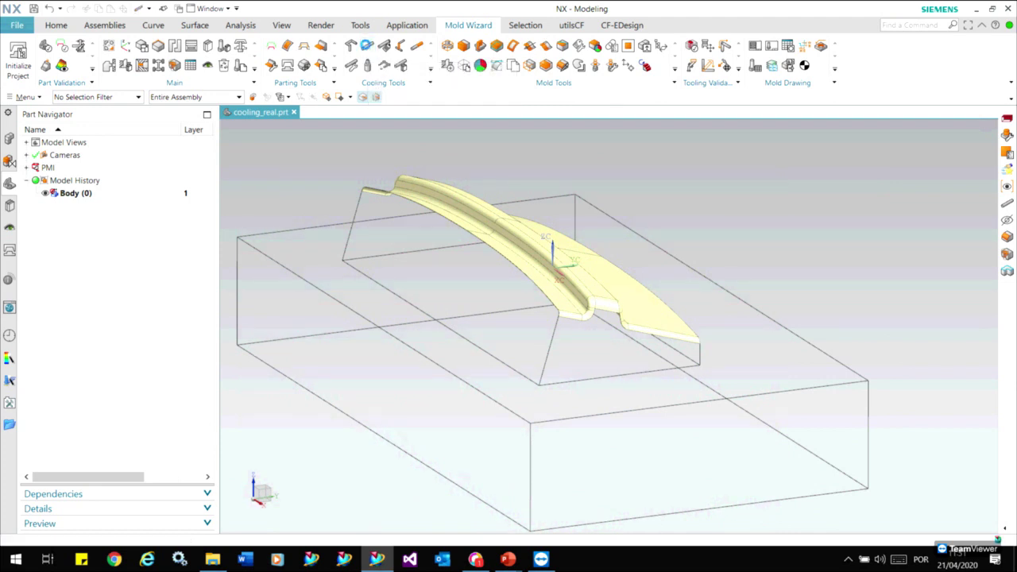
scroll(578, 361, "up", 2)
scroll(566, 368, "up", 2)
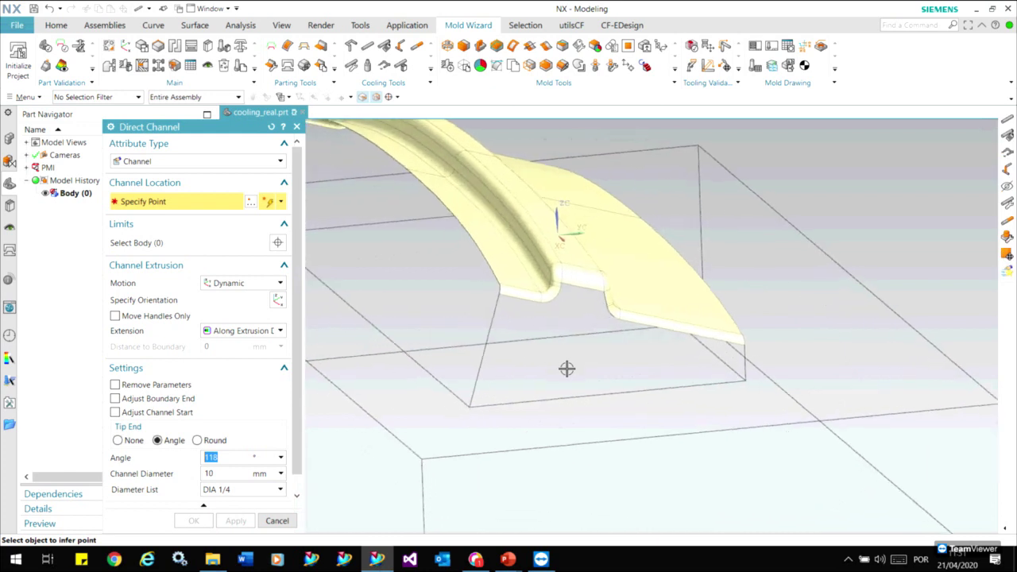
left_click(484, 406)
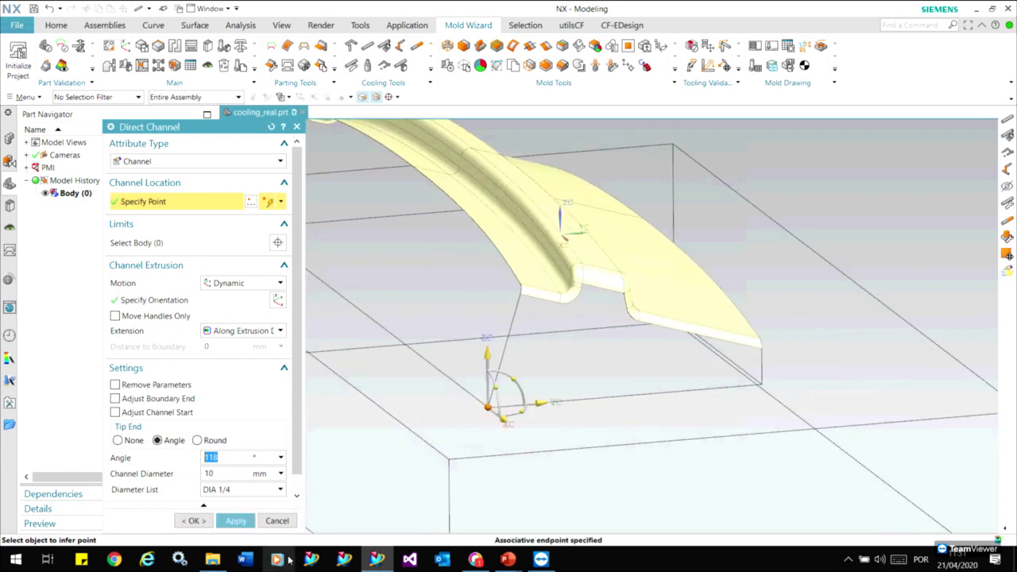
left_click(115, 316)
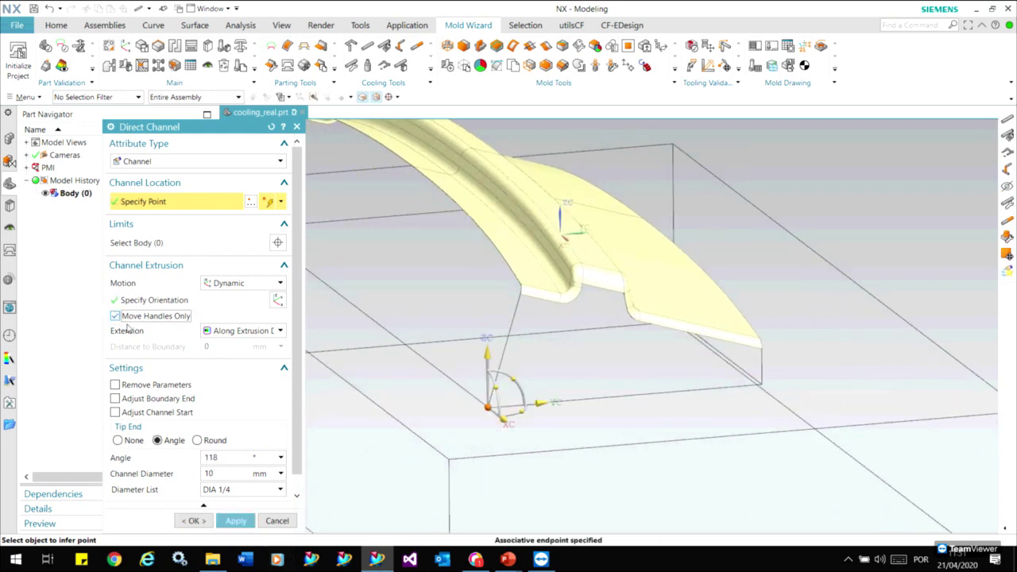
mouse_move(515, 421)
left_mouse_down()
mouse_move(521, 395)
mouse_move(589, 379)
left_mouse_up()
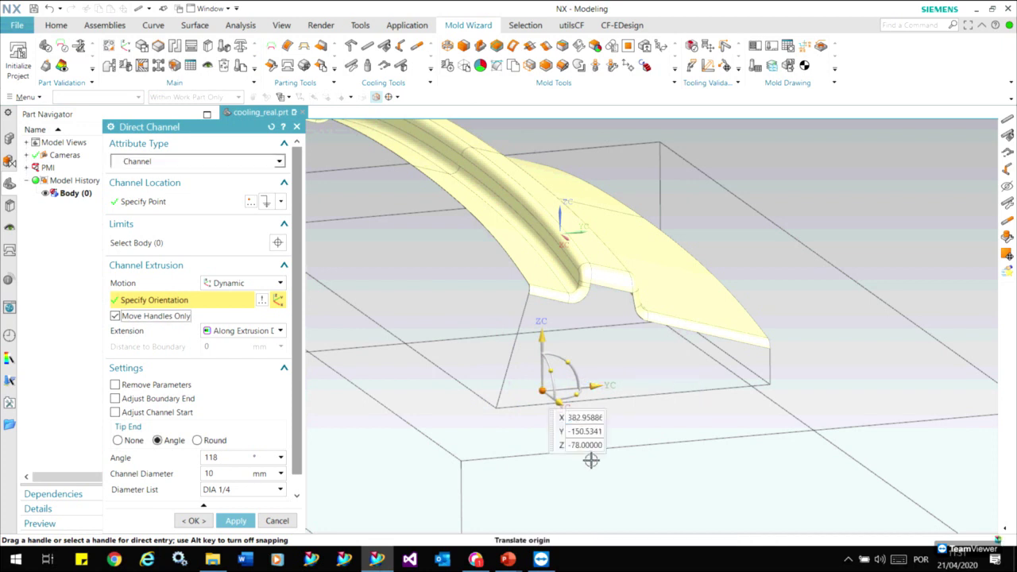
key("Home")
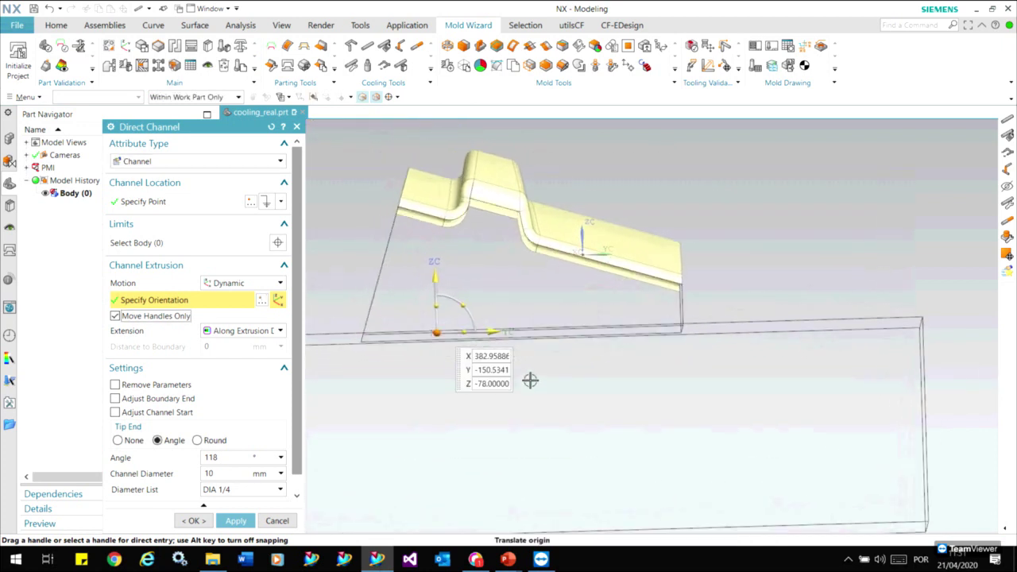
left_click_drag(493, 332, 476, 335)
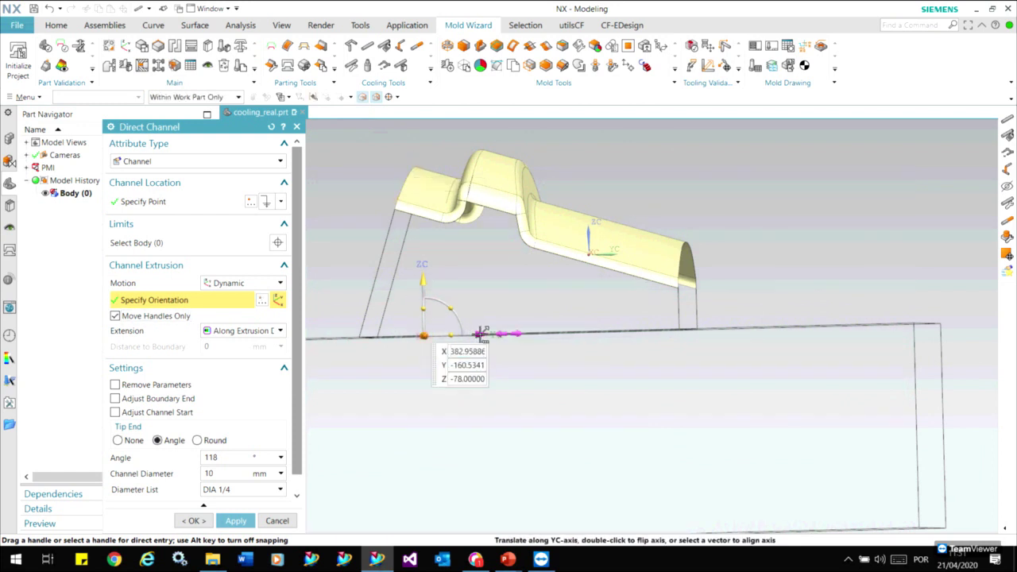
left_click_drag(483, 335, 482, 343)
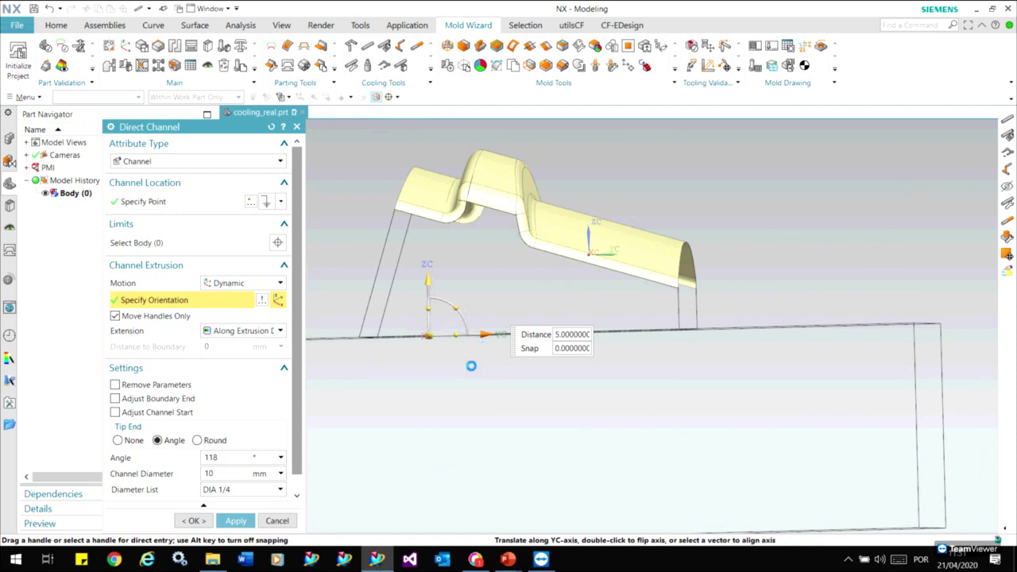
middle_click_drag(556, 445, 604, 413)
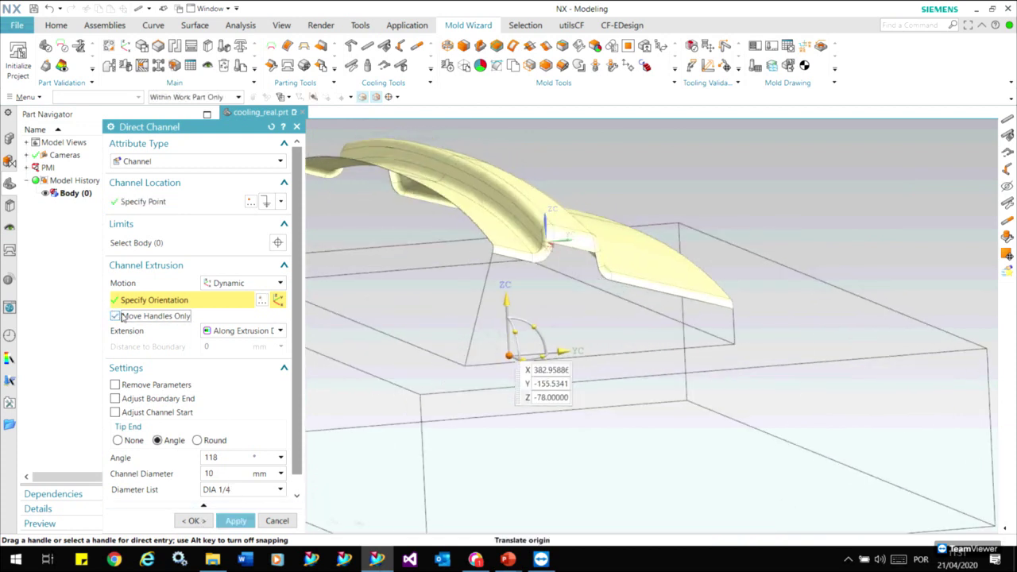
Set Extension to Along Reverse Extrusion Direction, raise the start 35 mm in Z, and create the first channel
left_click(231, 331)
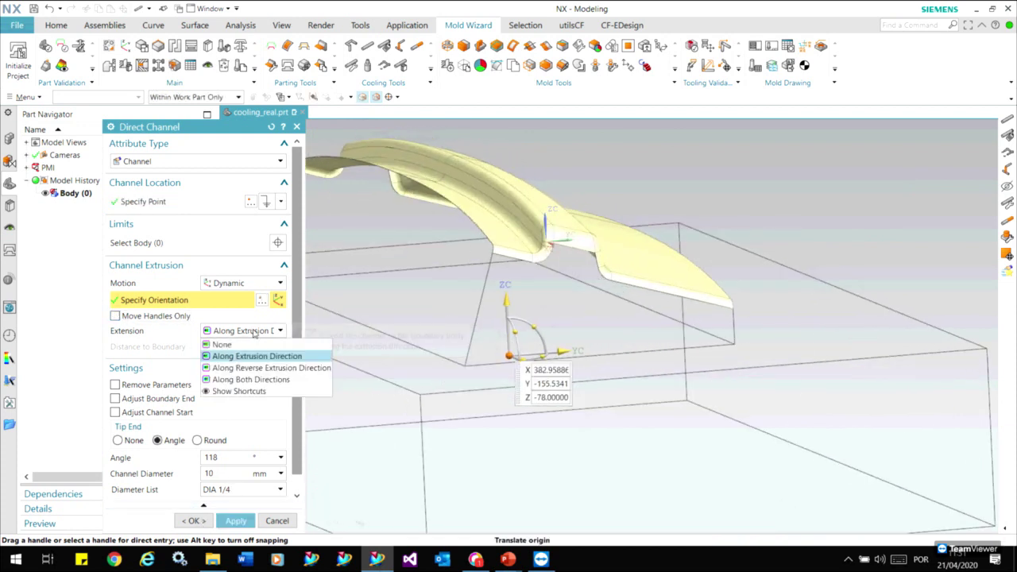
mouse_move(271, 368)
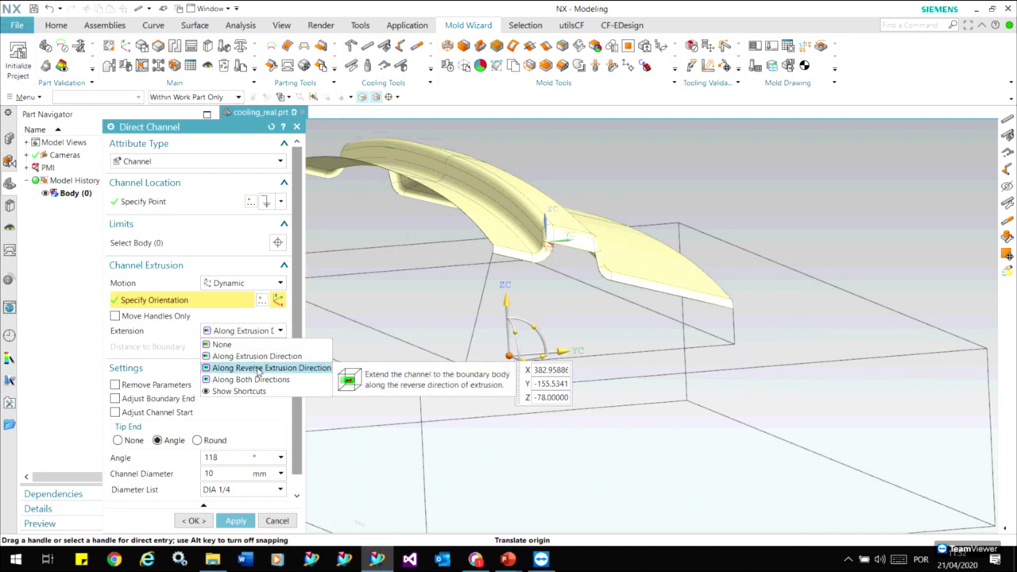
left_click(259, 370)
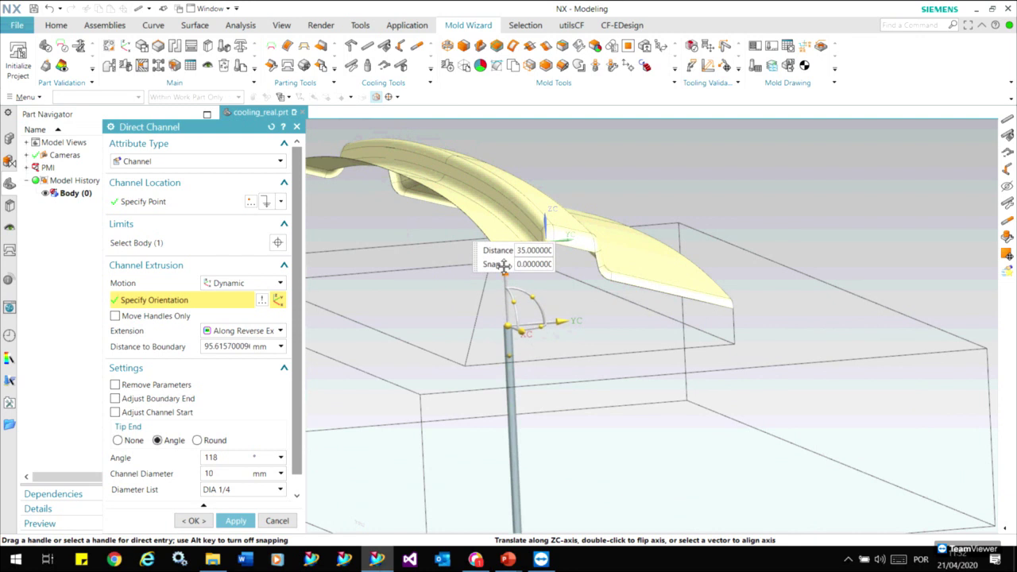
mouse_move(504, 274)
middle_mouse_down()
mouse_move(540, 304)
mouse_move(615, 317)
mouse_move(596, 312)
middle_mouse_up()
mouse_move(596, 311)
left_mouse_down()
mouse_move(578, 265)
mouse_move(570, 274)
mouse_move(584, 316)
left_mouse_up()
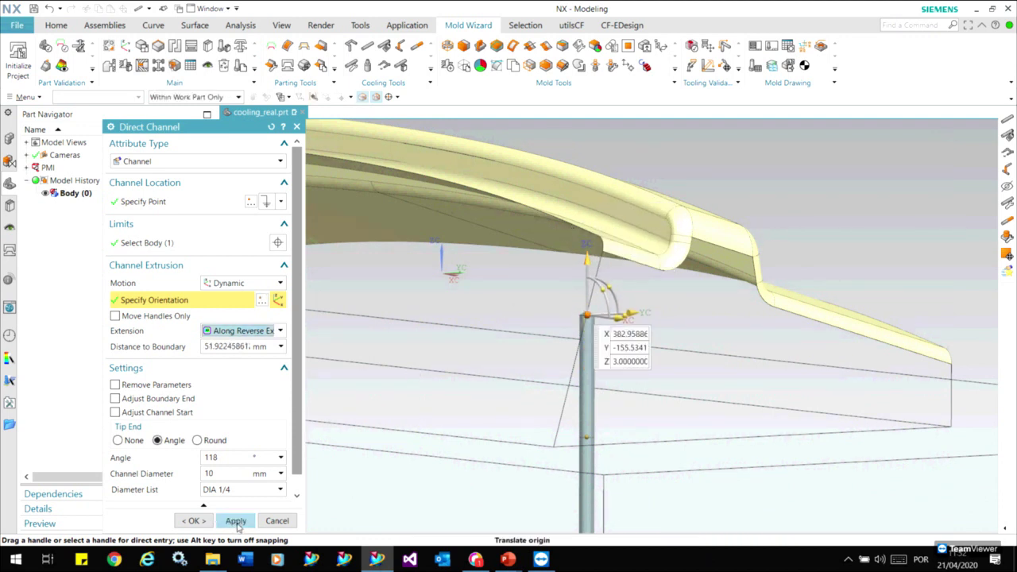
left_click(236, 521)
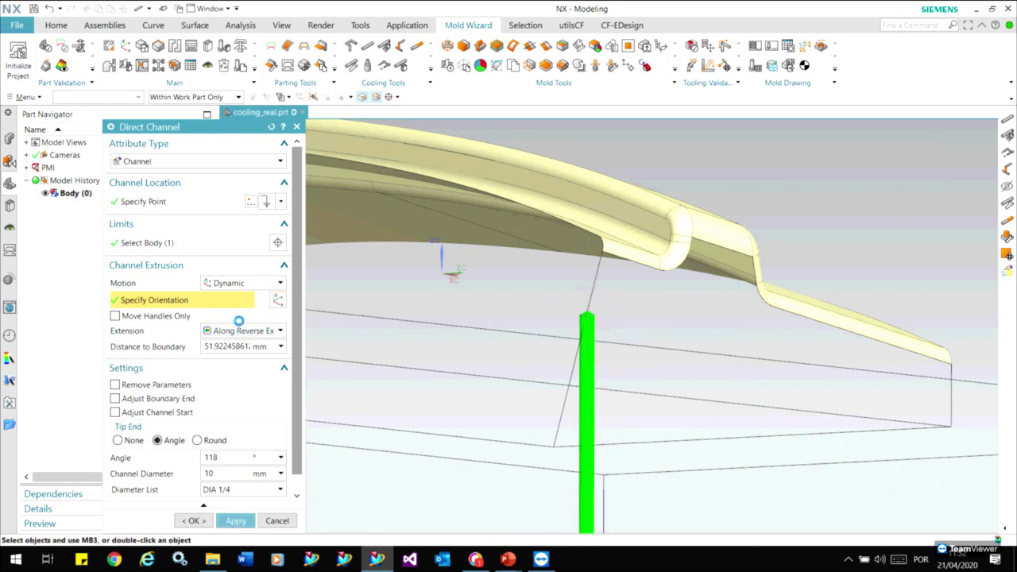
Shift the placement 15 mm along Y and create the second 10 mm vertical channel
left_click(116, 316)
mouse_move(424, 363)
middle_mouse_down()
mouse_move(563, 363)
mouse_move(417, 280)
middle_mouse_up()
left_click_drag(418, 280, 609, 294)
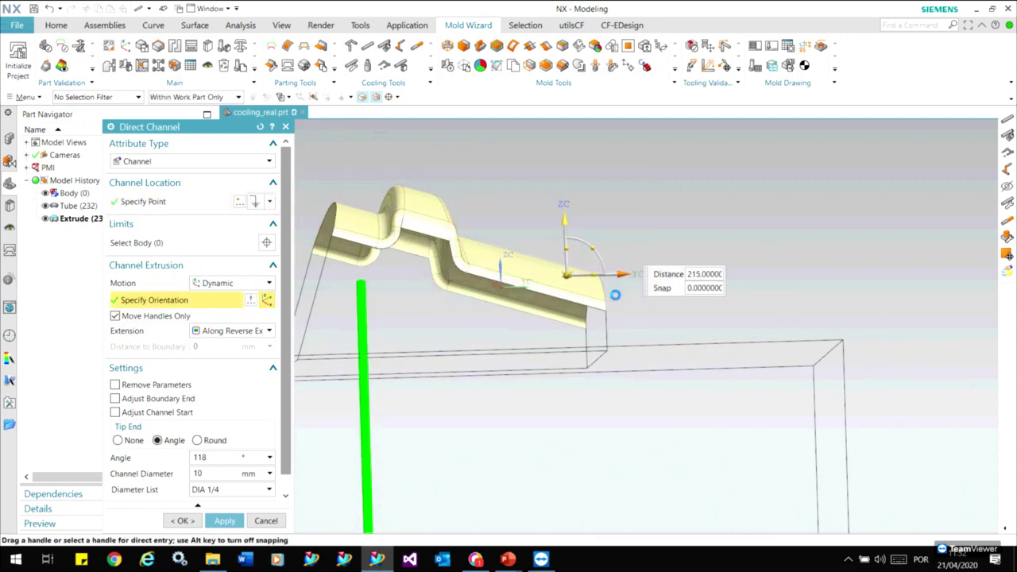
left_click_drag(564, 222, 575, 267)
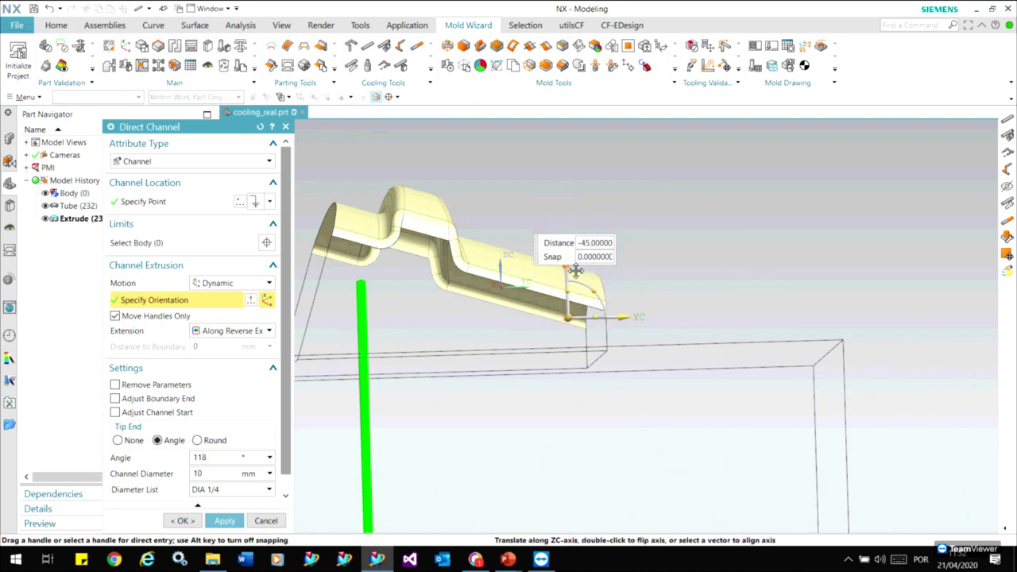
mouse_move(575, 273)
middle_mouse_down()
mouse_move(663, 293)
mouse_move(626, 327)
middle_mouse_up()
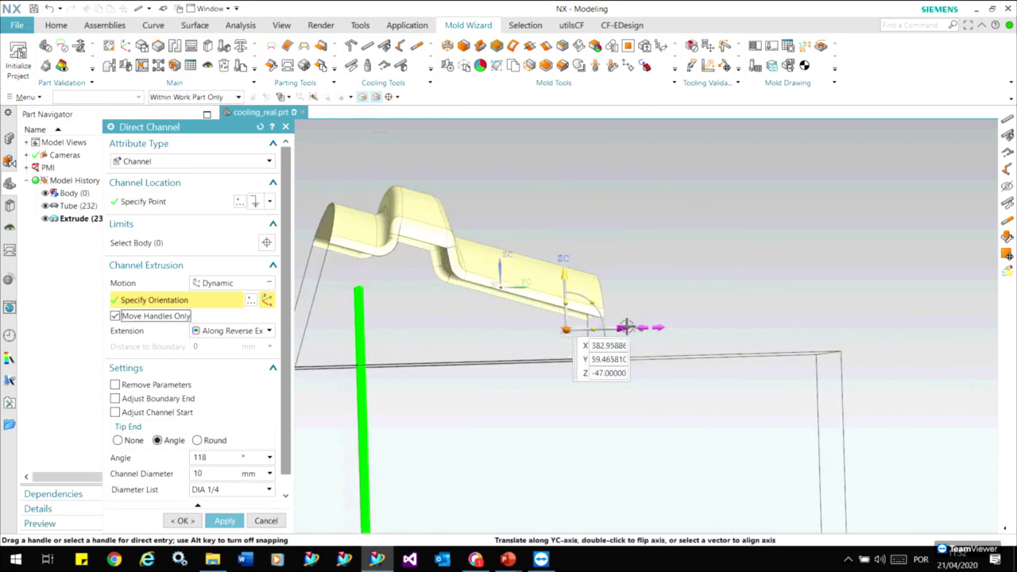
left_click_drag(636, 326, 635, 327)
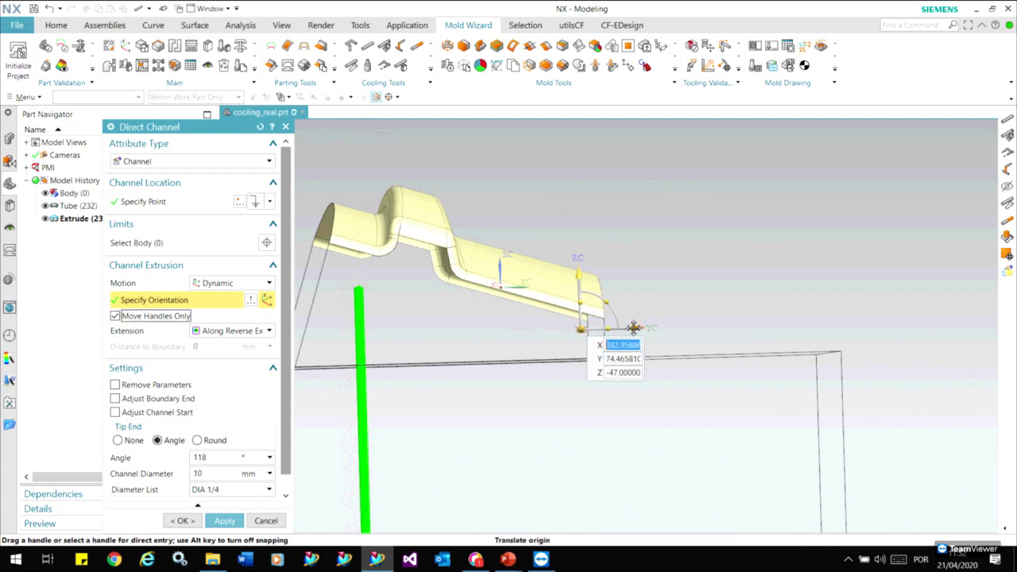
middle_click_drag(634, 326, 679, 269)
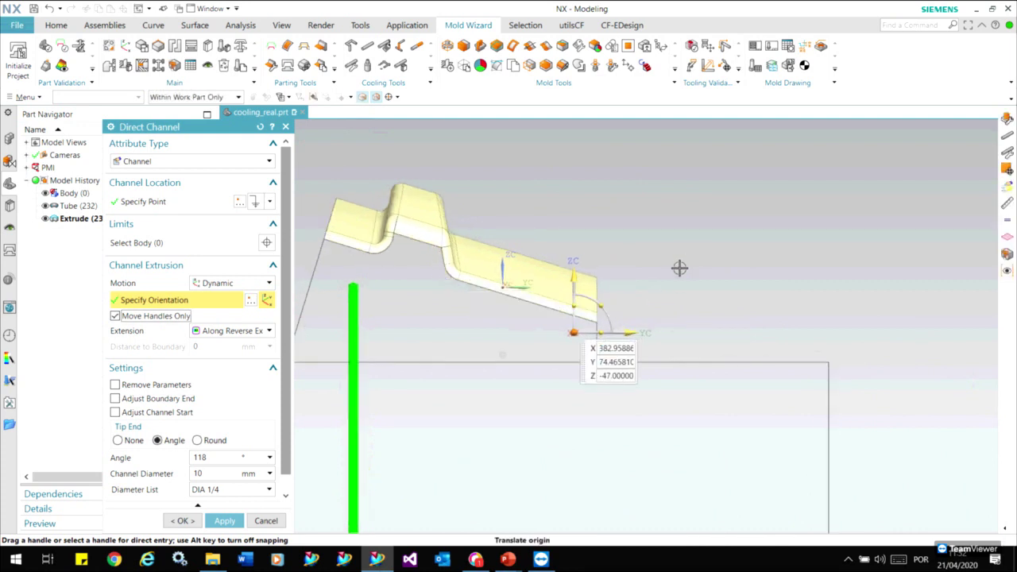
mouse_move(736, 318)
middle_mouse_down()
mouse_move(125, 321)
mouse_move(511, 322)
mouse_move(691, 300)
middle_mouse_up()
left_click(674, 289)
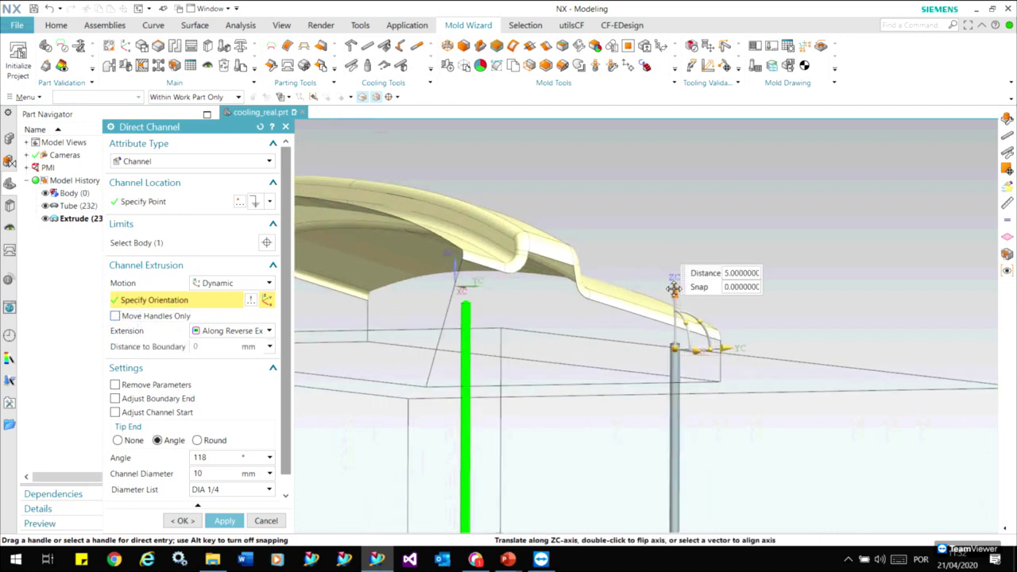
left_click_drag(674, 288, 673, 284)
left_click(674, 340)
middle_click_drag(674, 340, 556, 358)
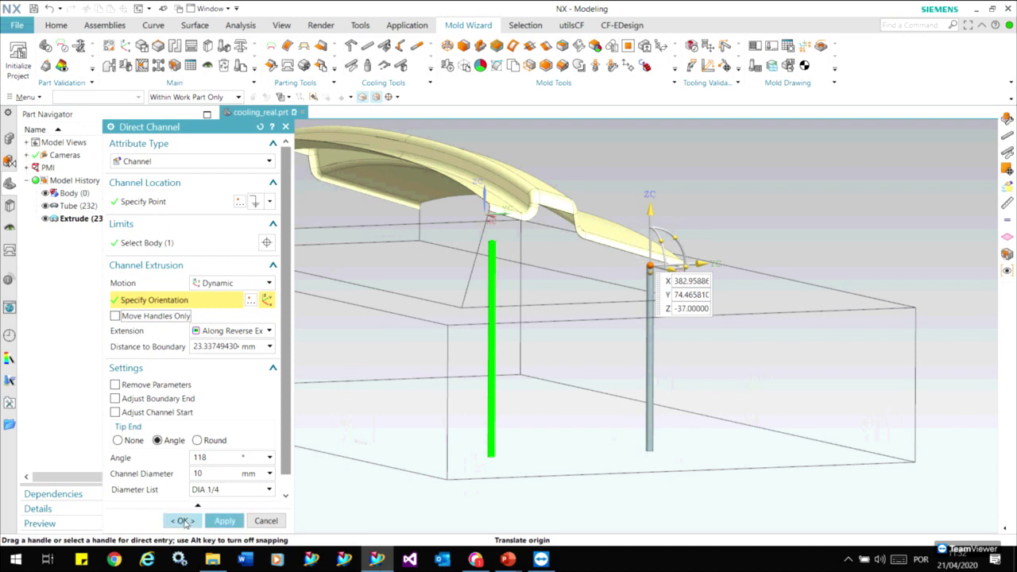
left_click(182, 520)
Create a Point to Point 10 mm channel connecting the tops of both vertical channels
scroll(855, 239, "down", 2)
scroll(854, 238, "down", 1)
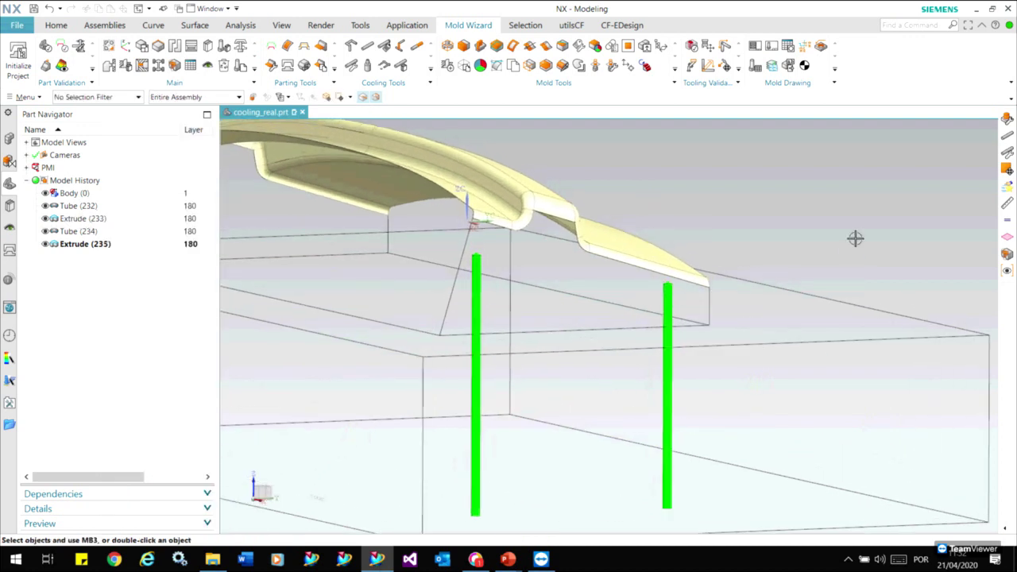
scroll(854, 238, "down", 1)
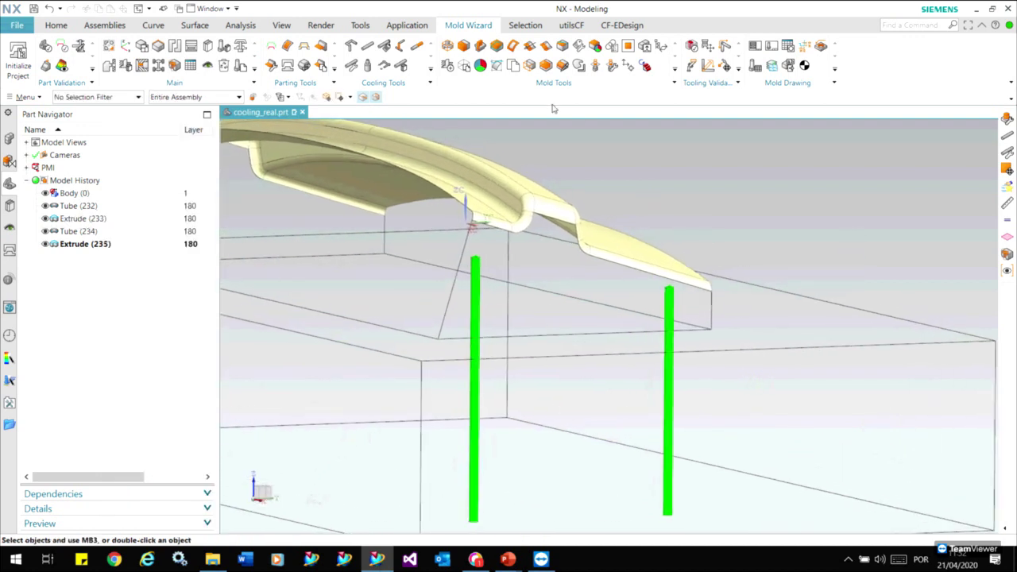
left_click(352, 45)
mouse_move(242, 283)
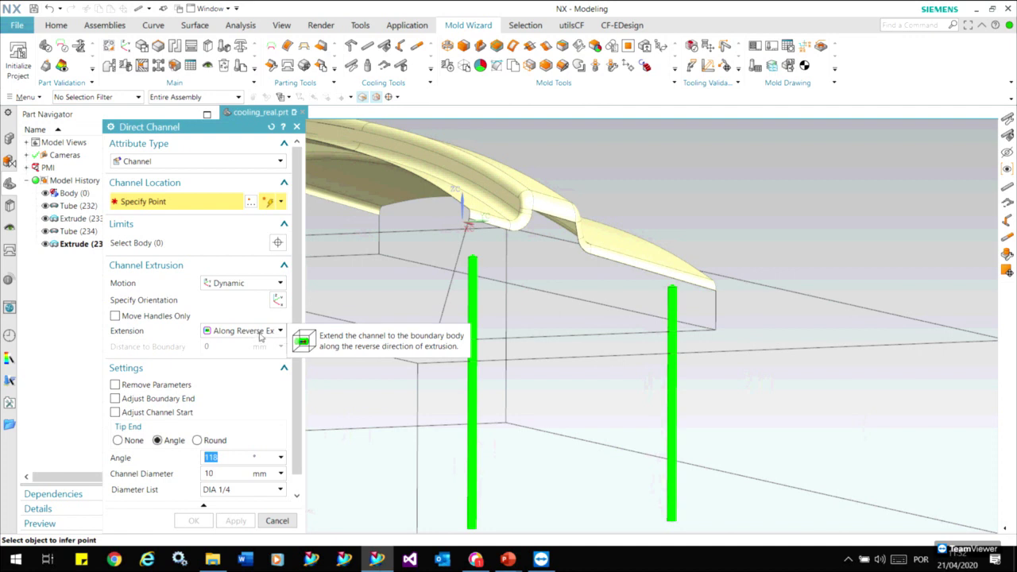
left_click(254, 284)
left_click(240, 310)
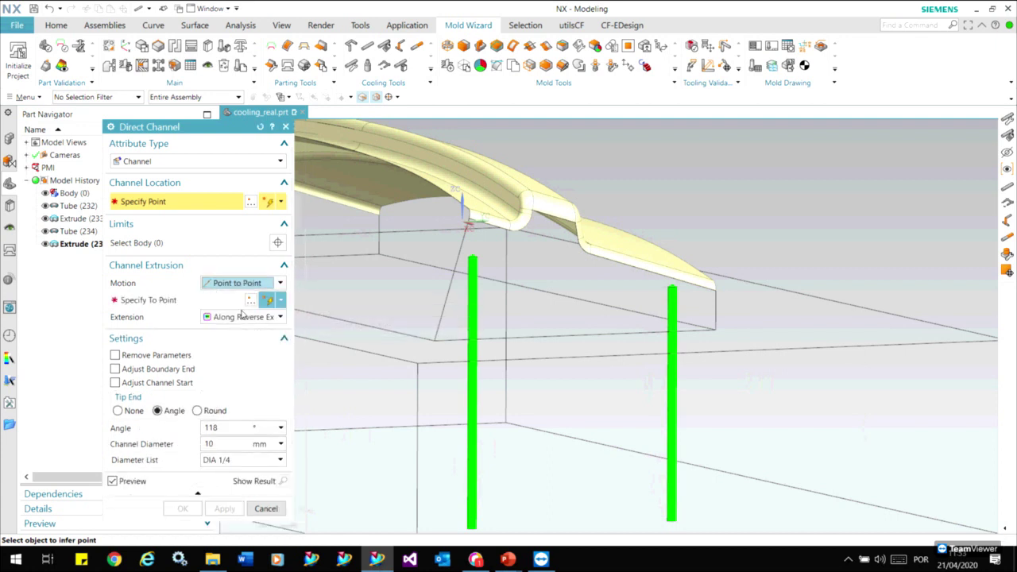
left_click(472, 257)
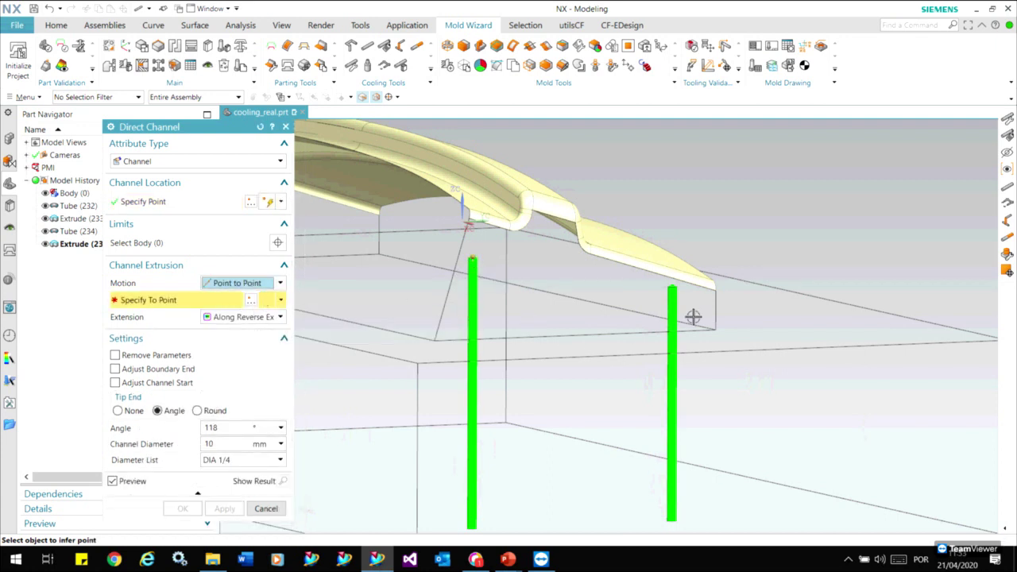
left_click(673, 287)
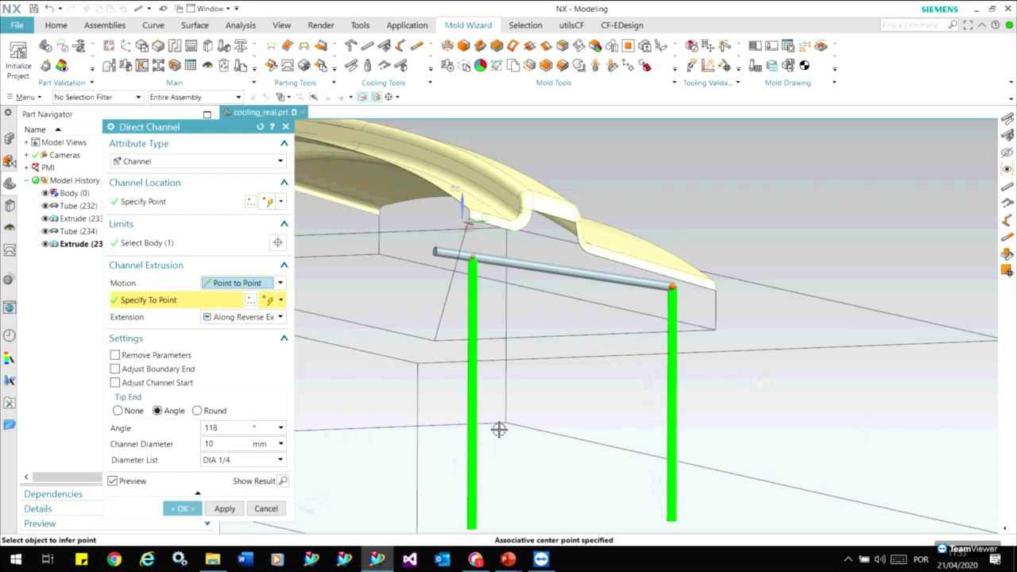
middle_click_drag(499, 429, 300, 515)
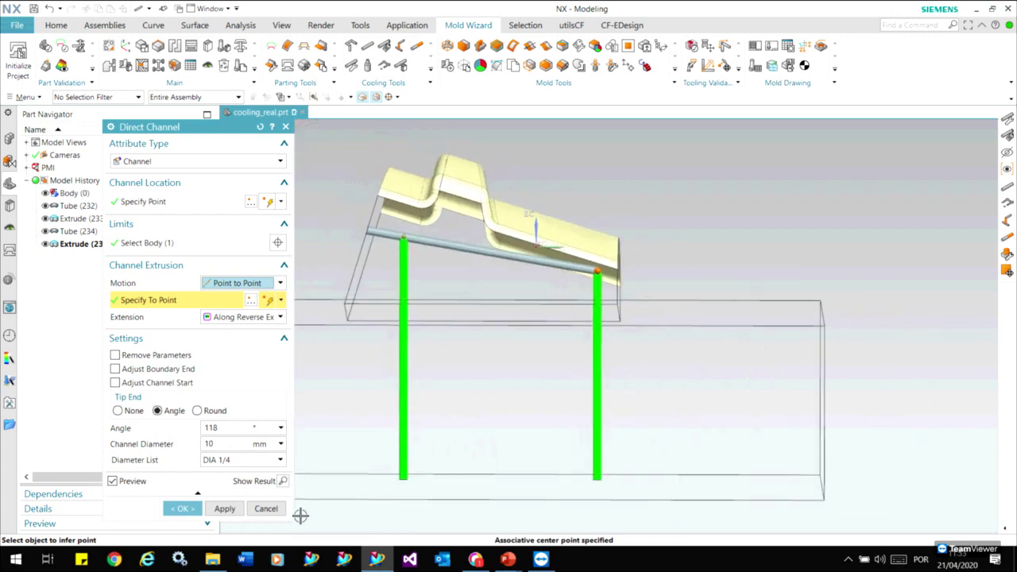
mouse_move(300, 515)
middle_mouse_down("ctrl")
mouse_move(463, 479)
mouse_move(561, 437)
mouse_move(334, 497)
mouse_move(189, 520)
middle_mouse_up("ctrl")
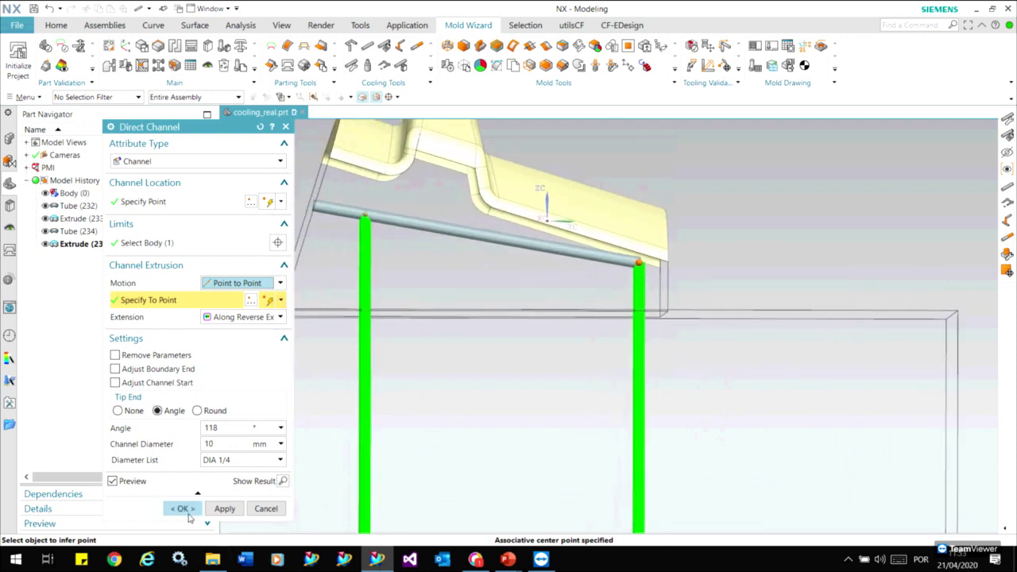
left_click(183, 508)
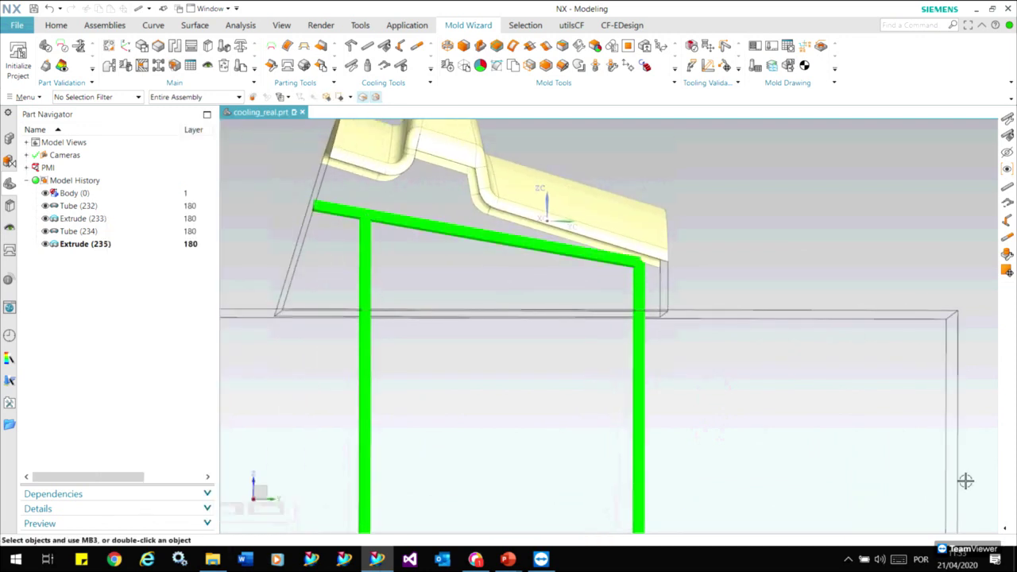
Select the horizontal channel and both vertical channels in Move Object
mouse_move(961, 482)
middle_mouse_down()
mouse_move(926, 325)
mouse_move(877, 204)
middle_mouse_up()
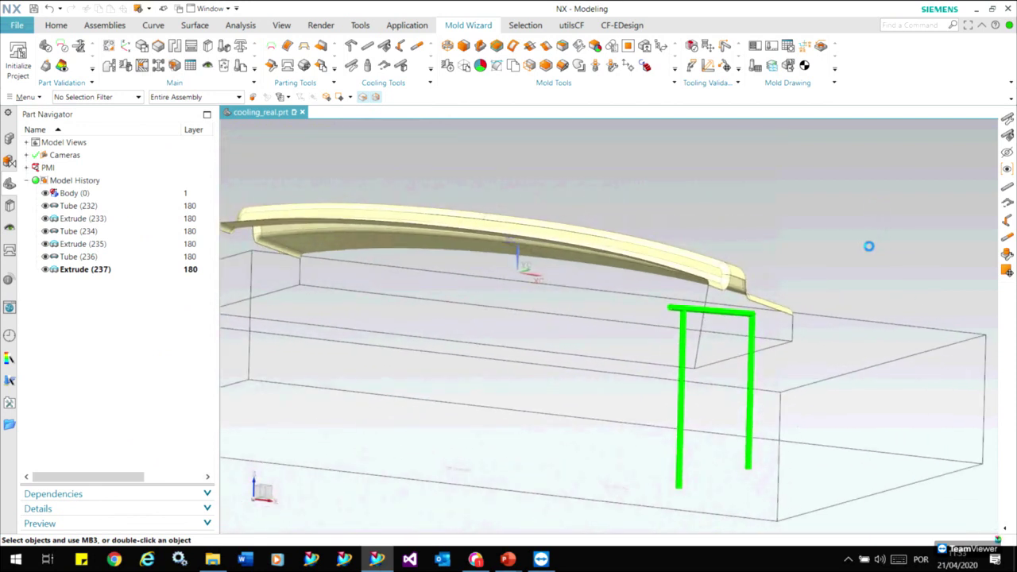
key("ctrl+t")
mouse_move(828, 358)
middle_mouse_down()
mouse_move(803, 379)
mouse_move(726, 333)
middle_mouse_up()
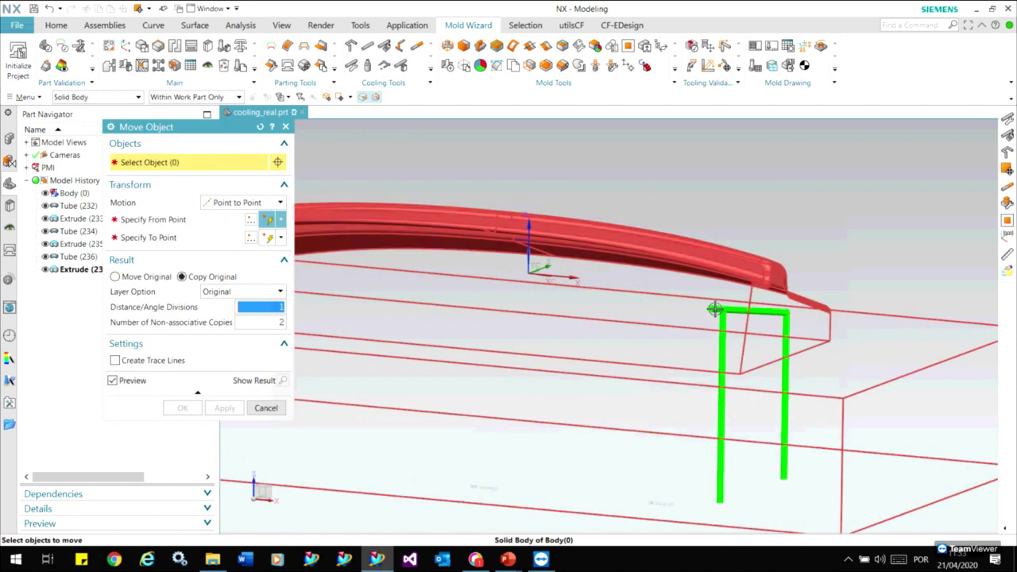
left_click(723, 316)
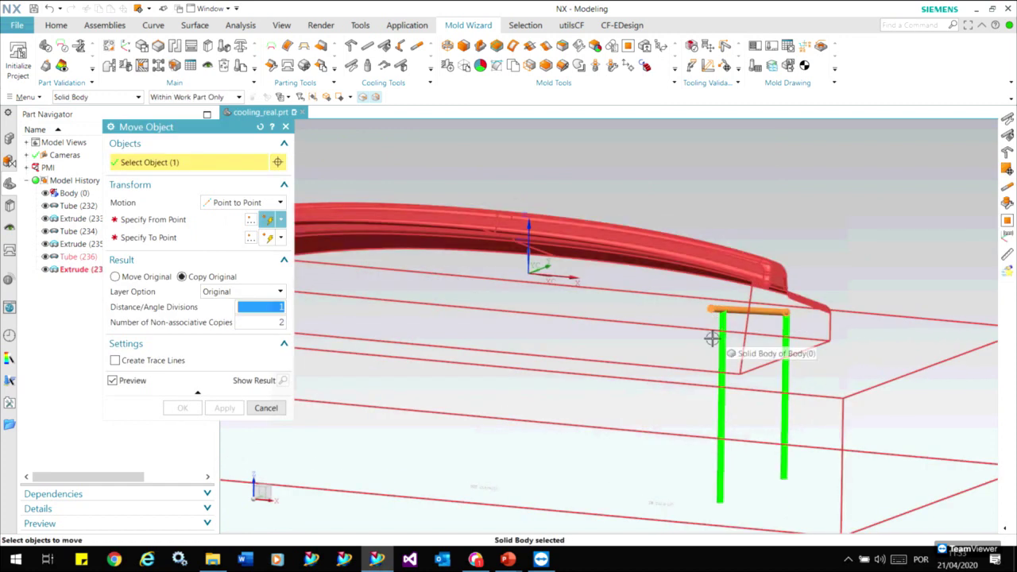
left_click(719, 332)
left_click(719, 360)
left_click(785, 352)
left_click(877, 371, "shift")
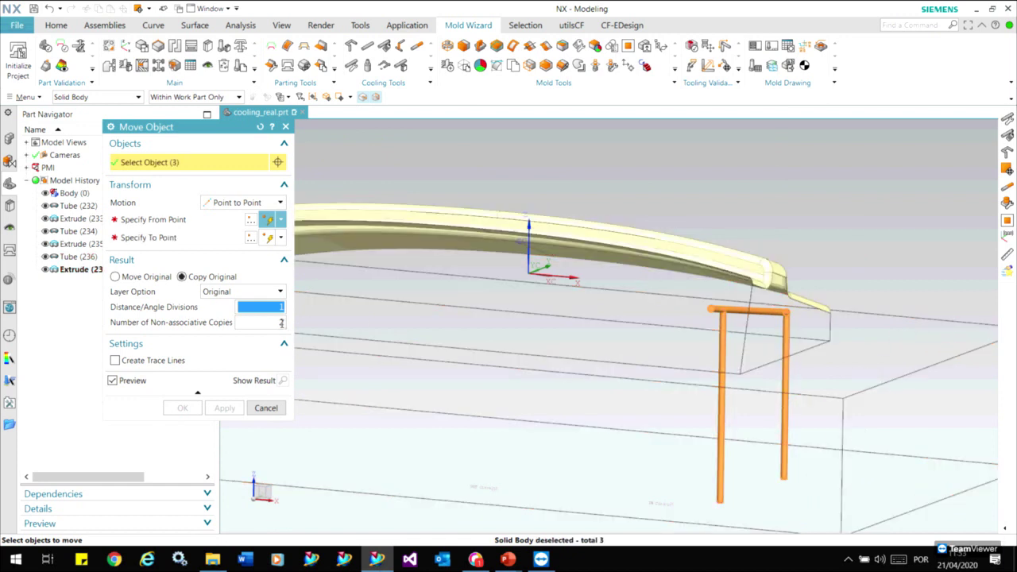
Make 7 Dynamic copies of the channel group, spaced -20 mm along XC
left_click(279, 322)
type("7")
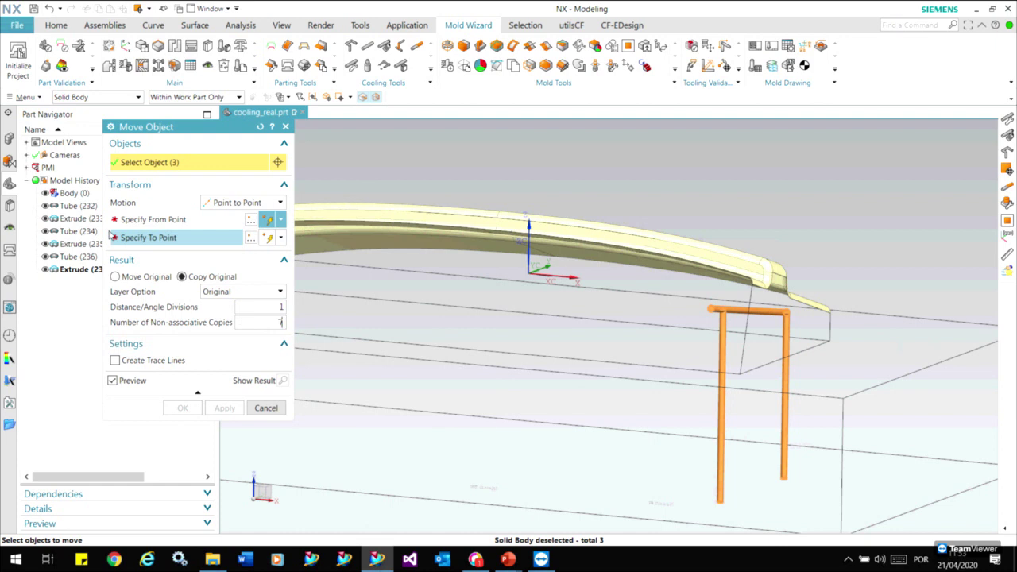
left_click(239, 203)
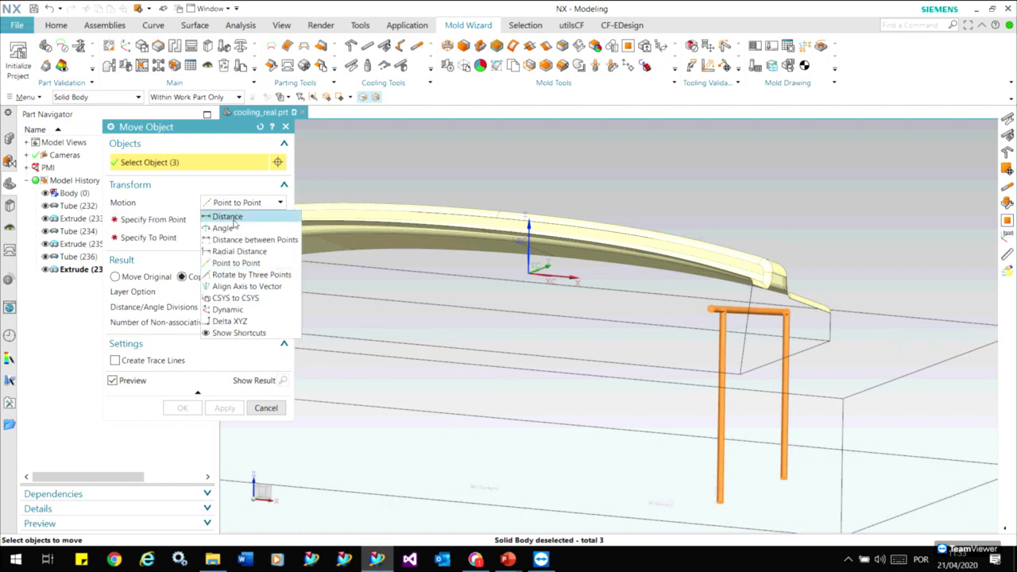
left_click(227, 309)
scroll(763, 326, "down", 5)
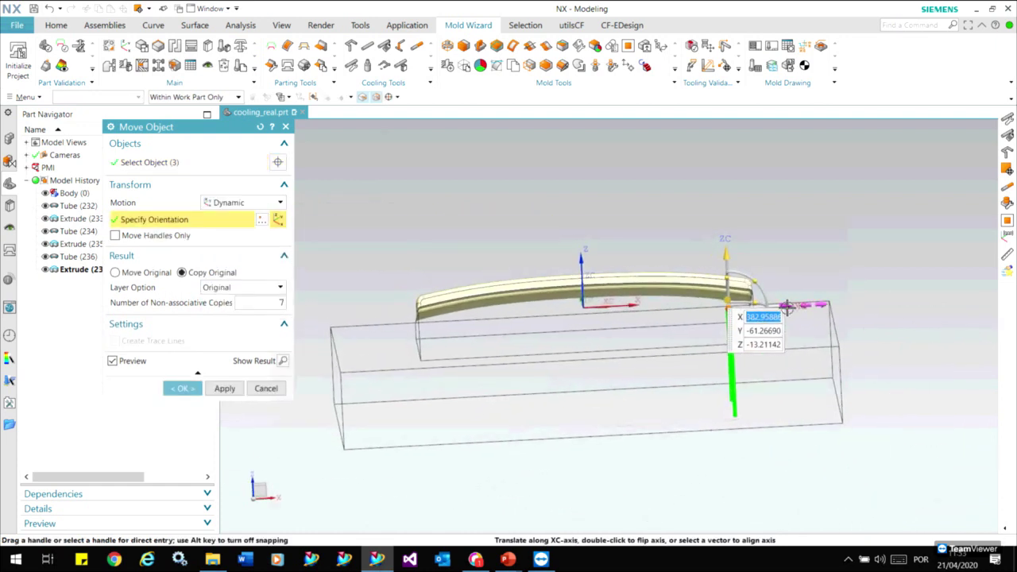
mouse_move(772, 303)
left_mouse_down()
mouse_move(725, 319)
mouse_move(738, 320)
left_mouse_up()
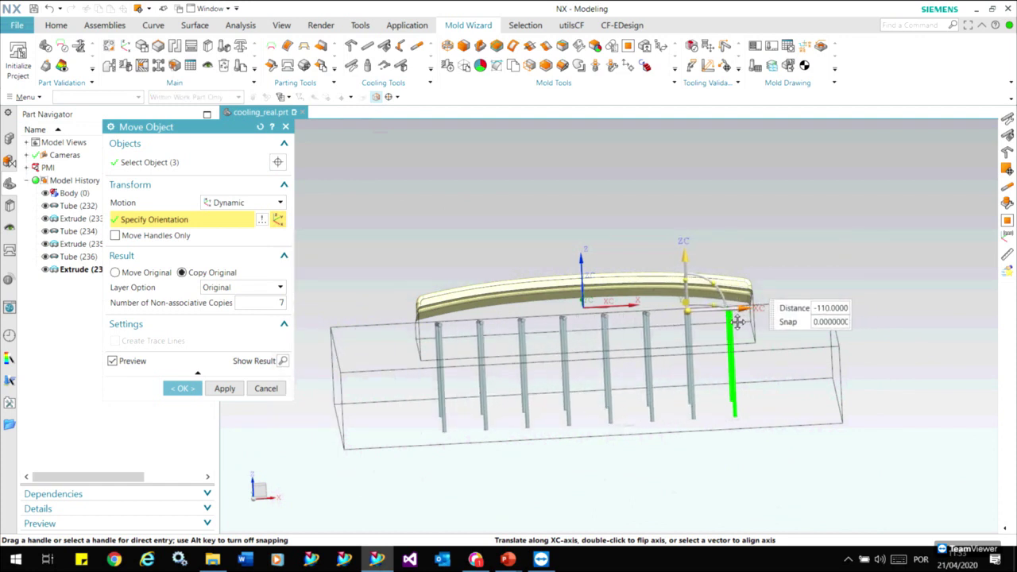
left_click_drag(739, 321, 739, 327)
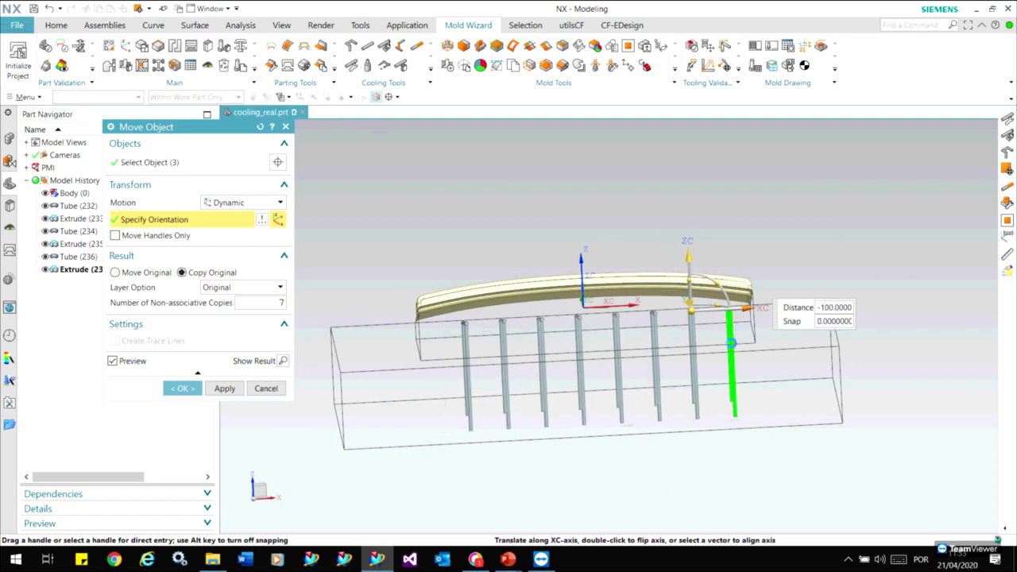
middle_click_drag(699, 350, 664, 362)
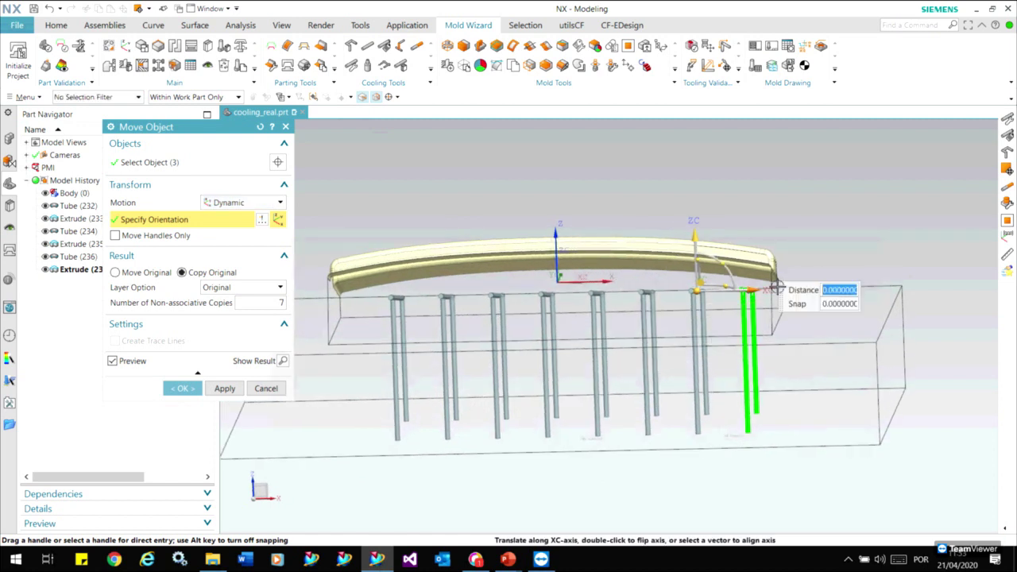
type("1")
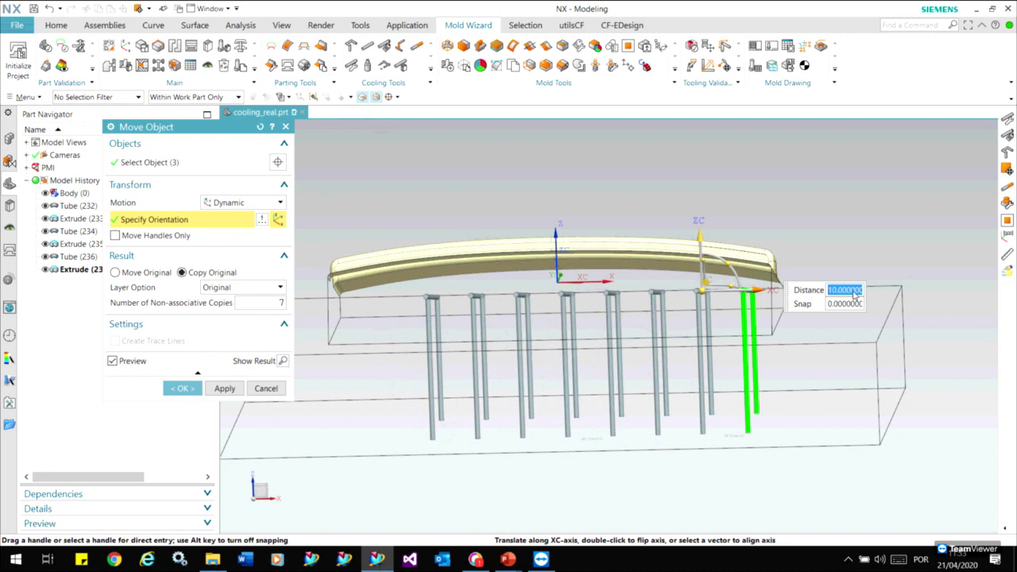
type("-20")
key("Return")
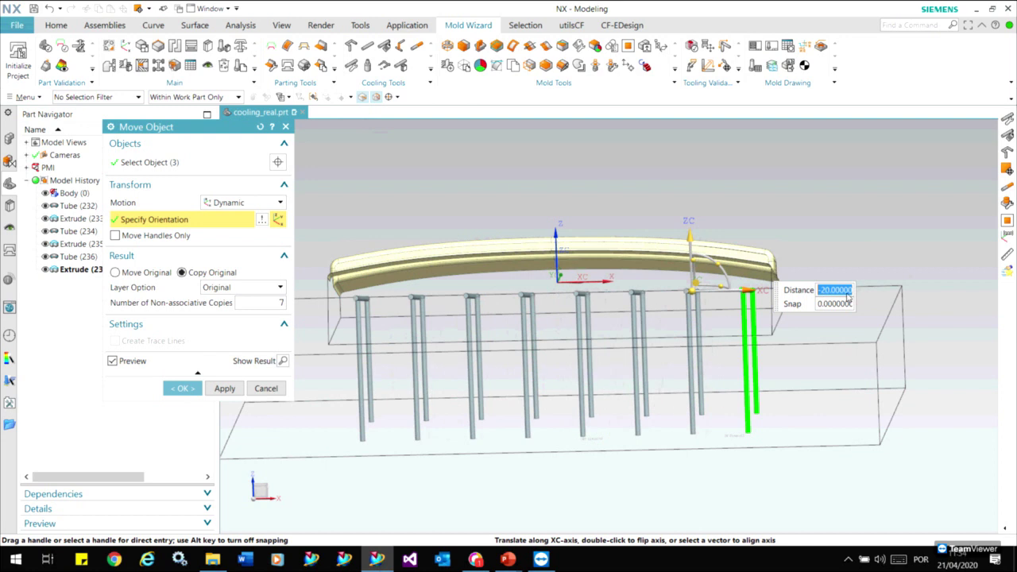
left_click(184, 388)
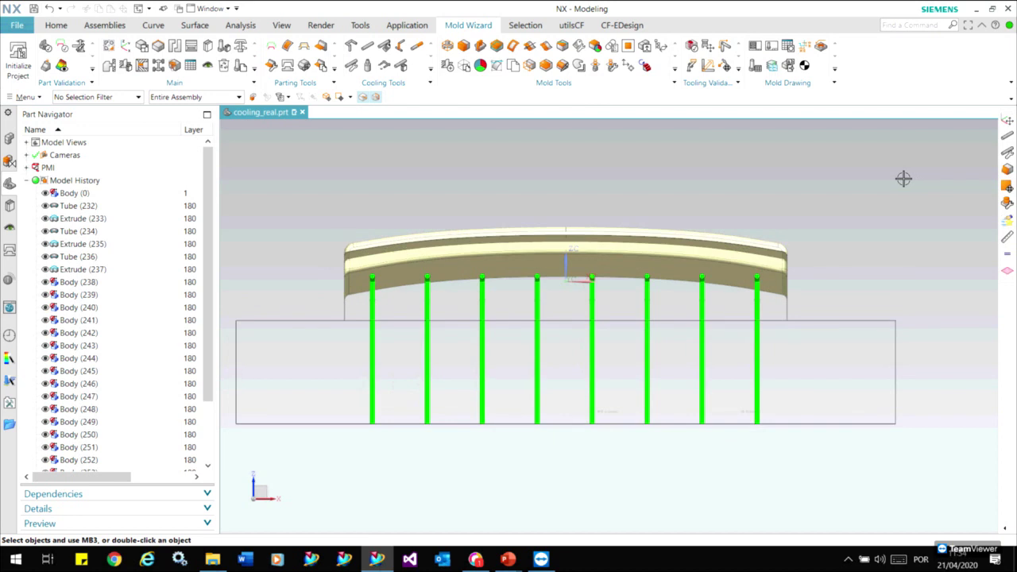
Select the eight horizontal channels for Channel Reposition
mouse_move(903, 178)
middle_mouse_down()
mouse_move(729, 370)
mouse_move(690, 311)
mouse_move(713, 186)
mouse_move(615, 164)
middle_mouse_up()
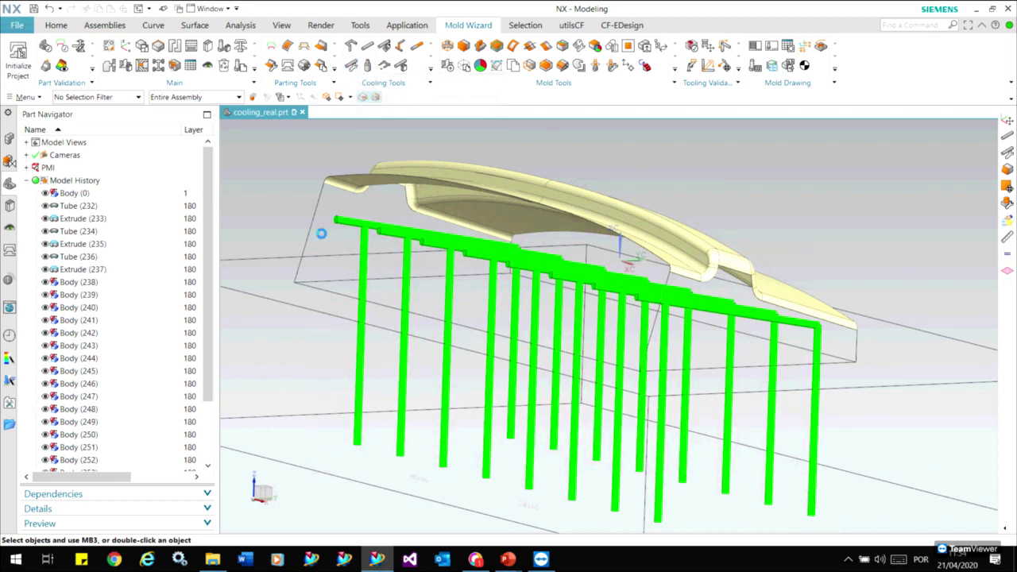
middle_click_drag(321, 233, 356, 213)
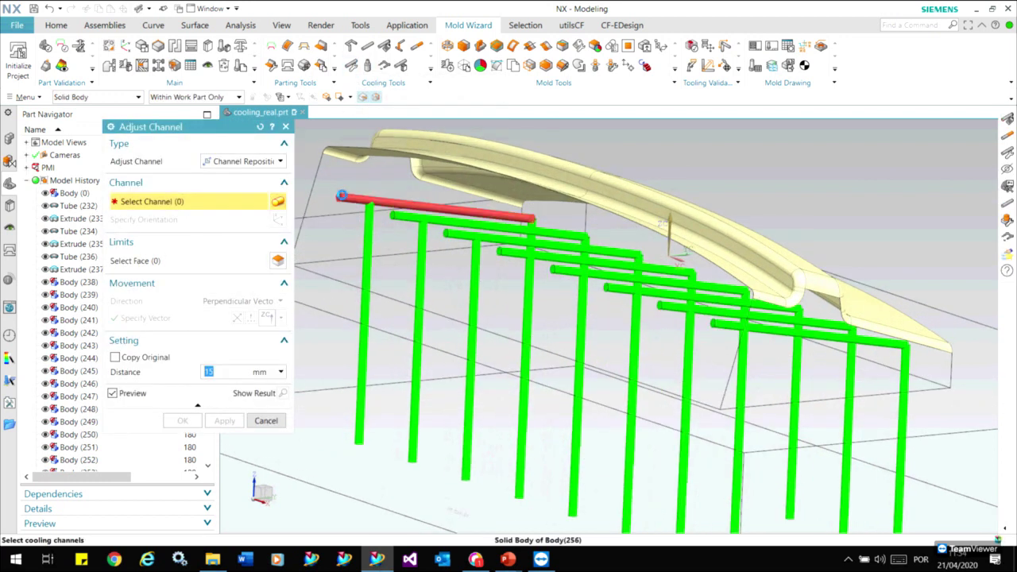
left_click(343, 197)
left_click(409, 216)
left_click(457, 233)
left_click(513, 253)
left_click(565, 270)
left_click(614, 289)
left_click(672, 307)
left_click(694, 322)
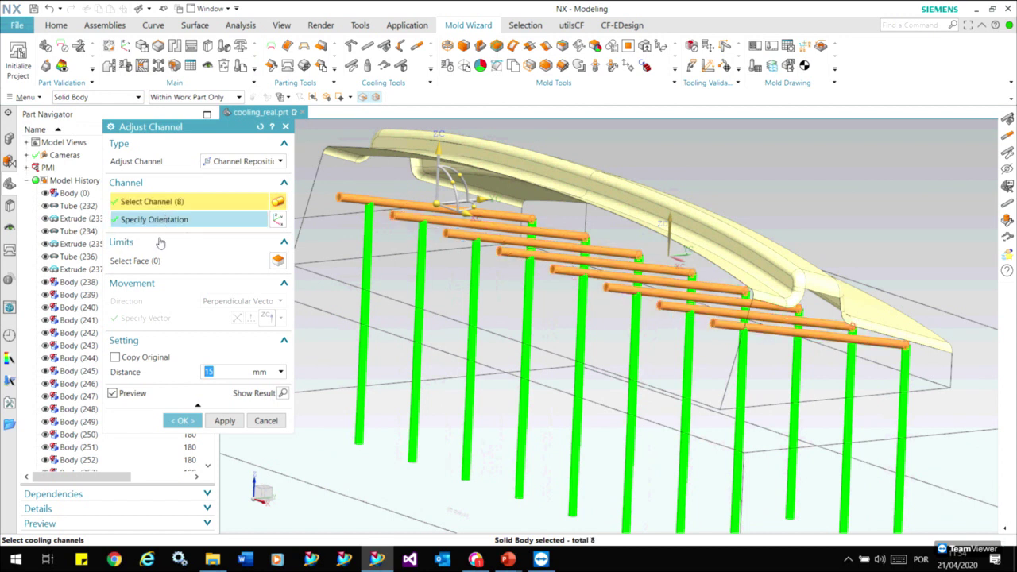
Pick two part faces as limits and move the channels 18 mm Along Vector
left_click(146, 263)
left_click(145, 262)
middle_click_drag(654, 257, 594, 341)
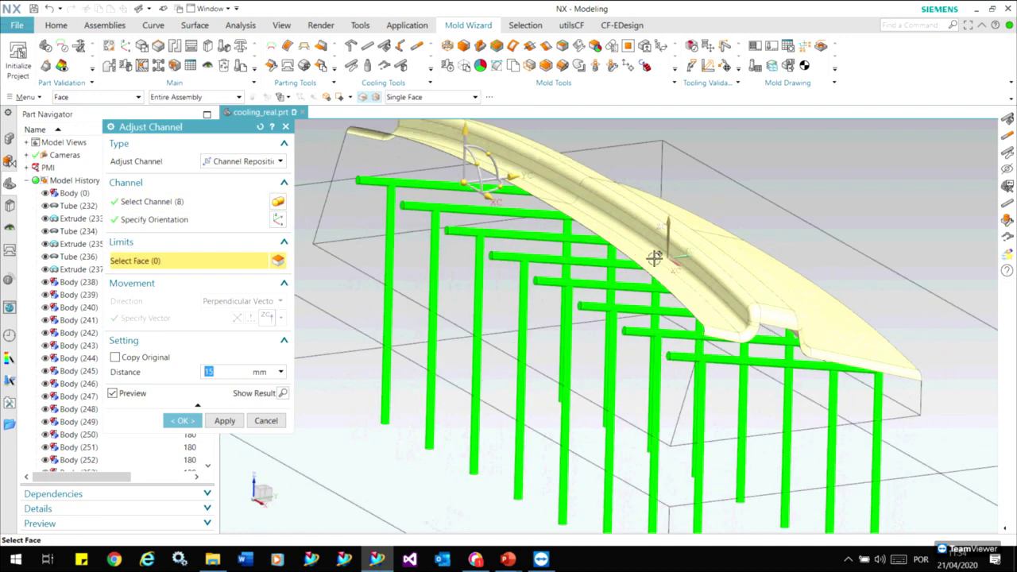
left_click(595, 342)
left_click(681, 198)
middle_click_drag(887, 197, 862, 227)
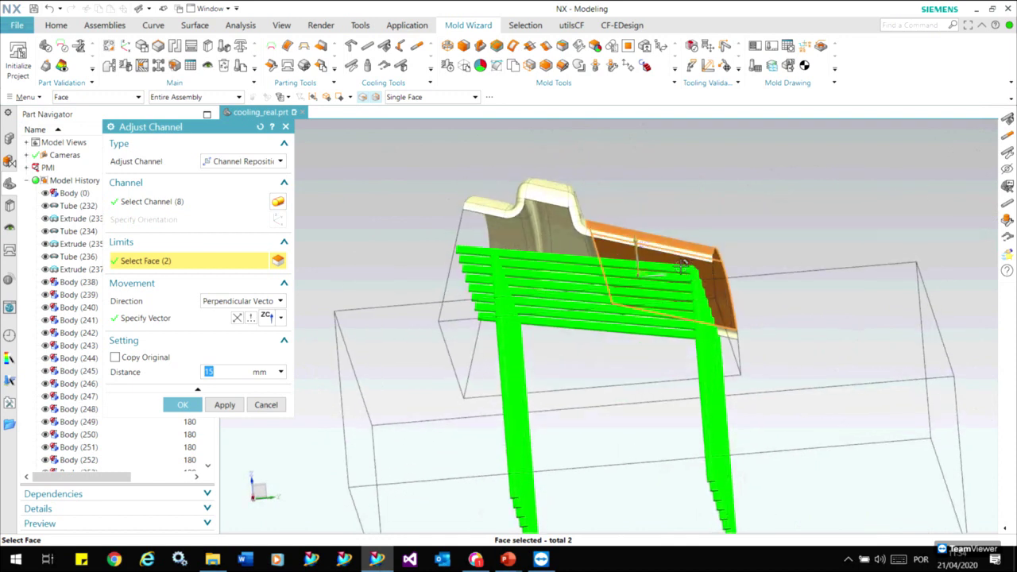
left_click(242, 301)
left_click(238, 313)
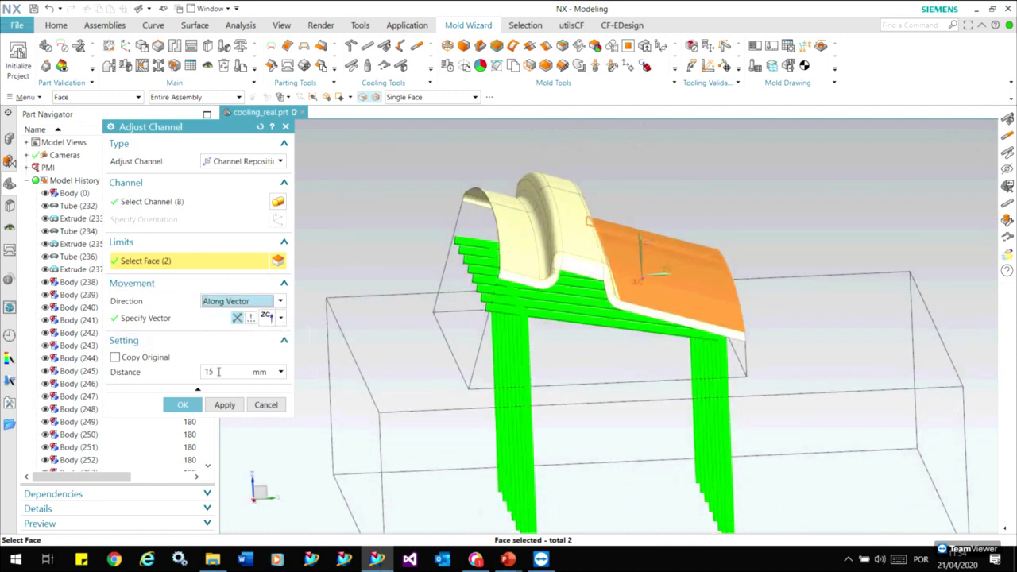
double_click(219, 371)
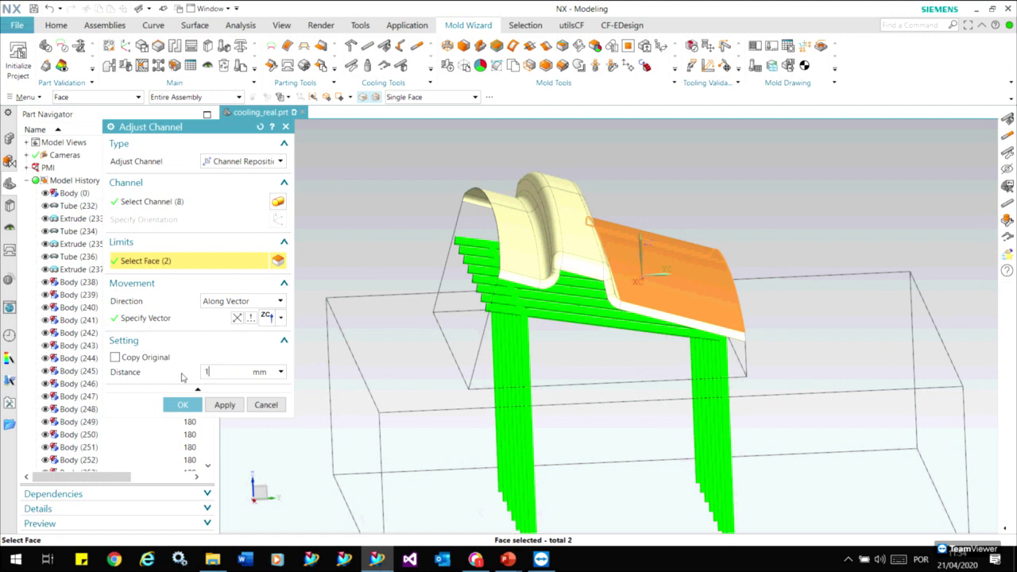
type("18")
left_click(239, 405)
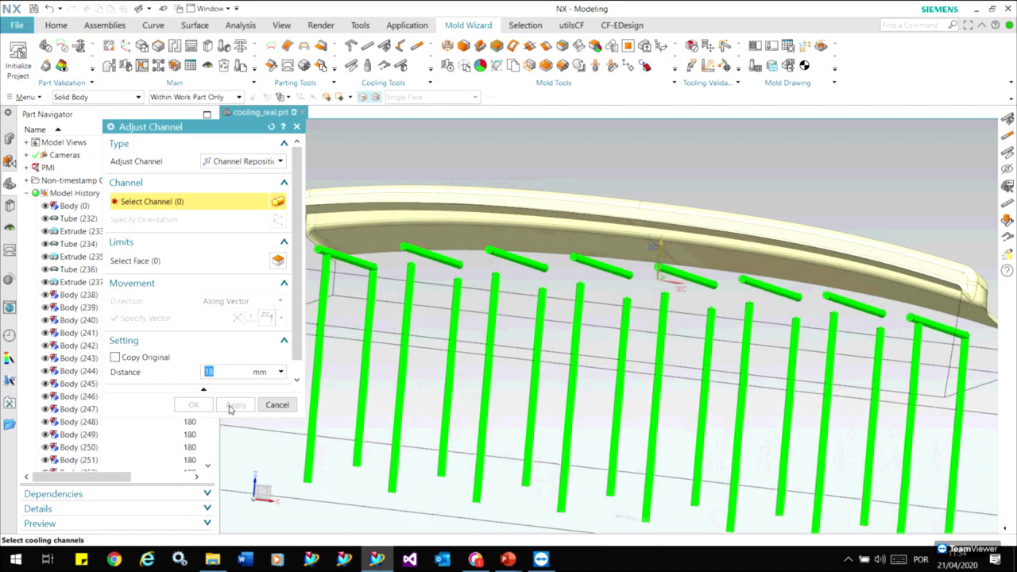
Cancel Adjust Channel and zoom in on the raised horizontal channels
middle_click_drag(357, 363, 360, 262)
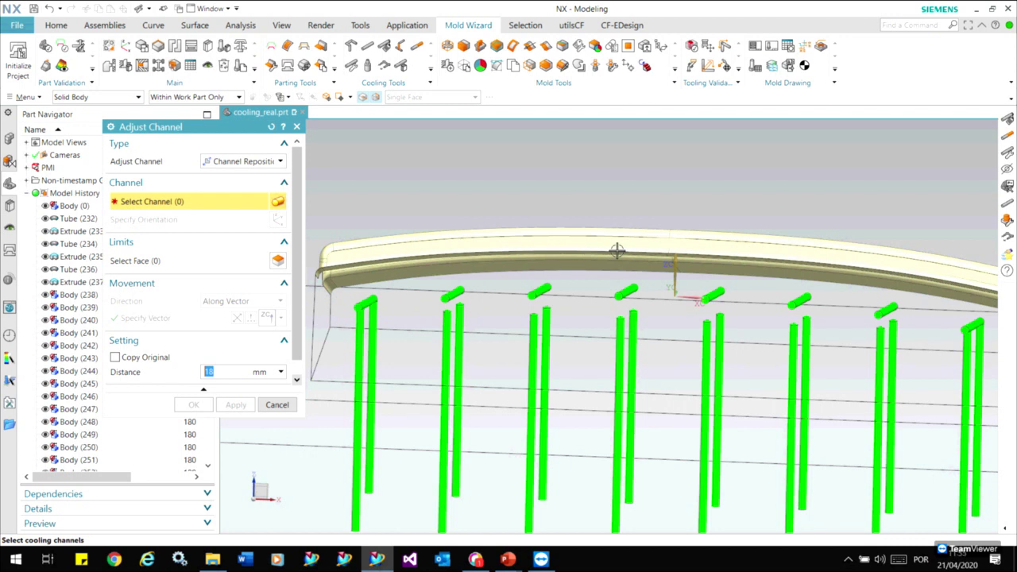
key("ctrl+alt+f")
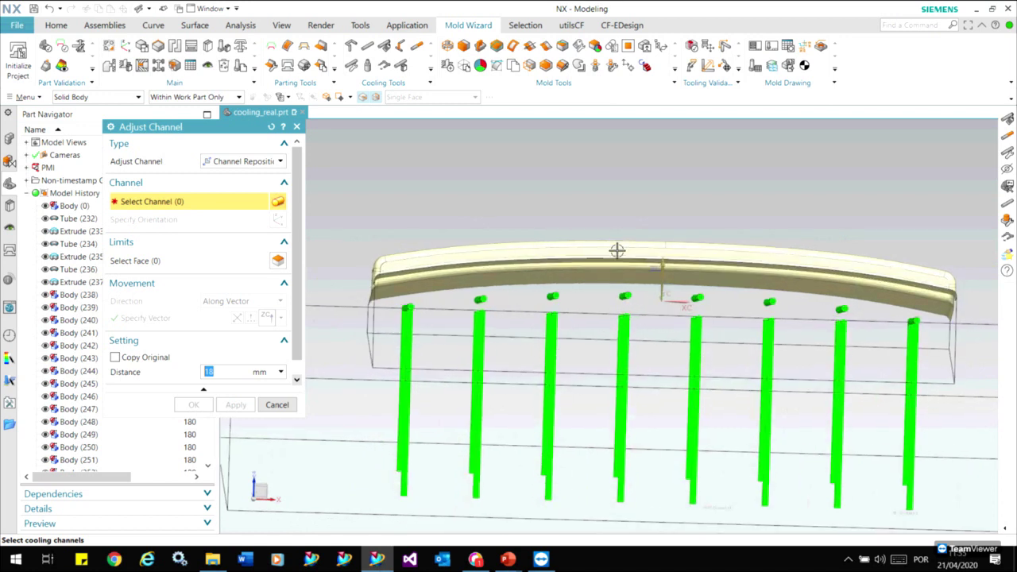
middle_click_drag(616, 250, 552, 354)
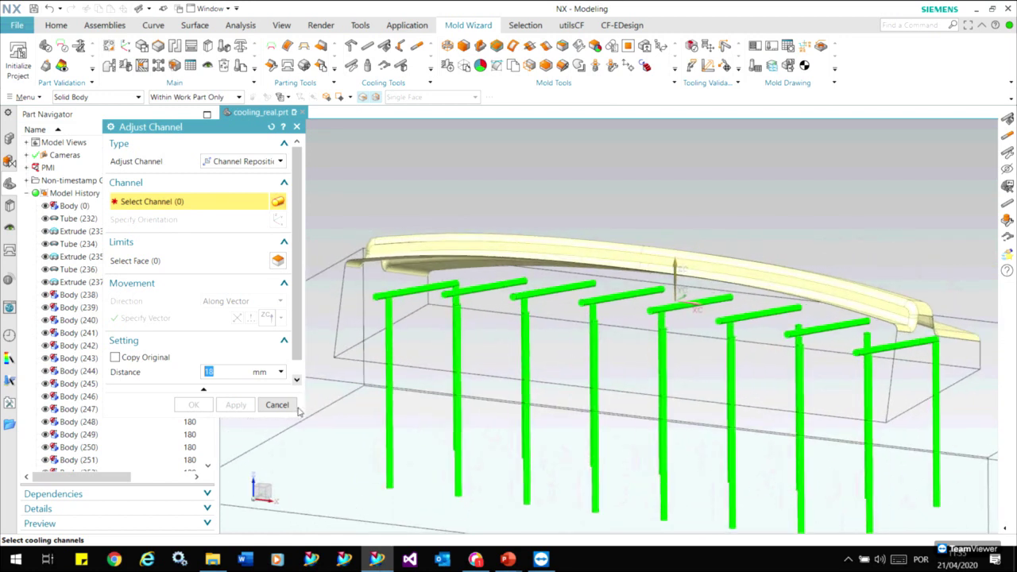
left_click(278, 404)
middle_click_drag(363, 370, 421, 352)
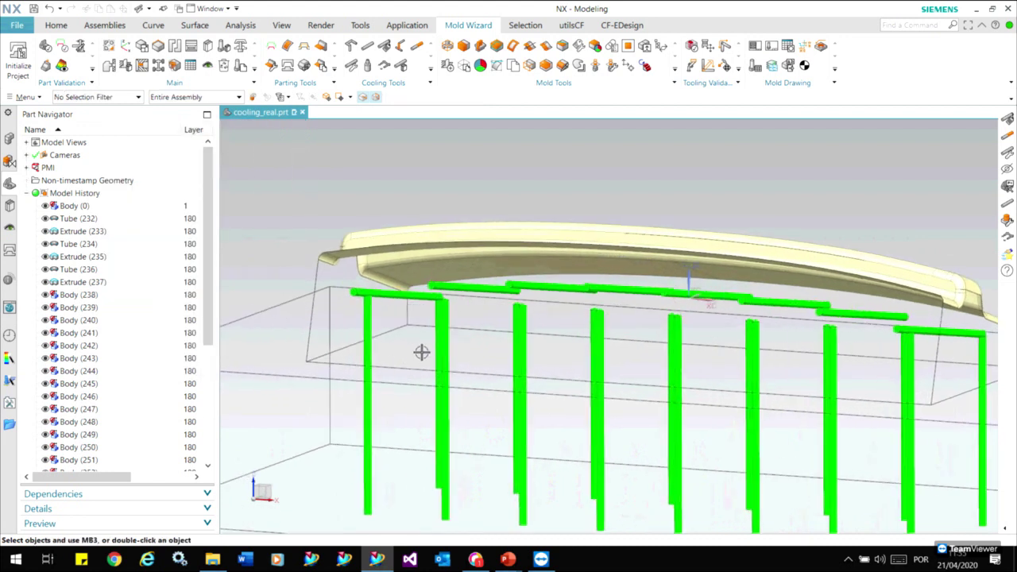
scroll(421, 352, "up", 2)
scroll(421, 351, "up", 2)
scroll(421, 352, "up", 1)
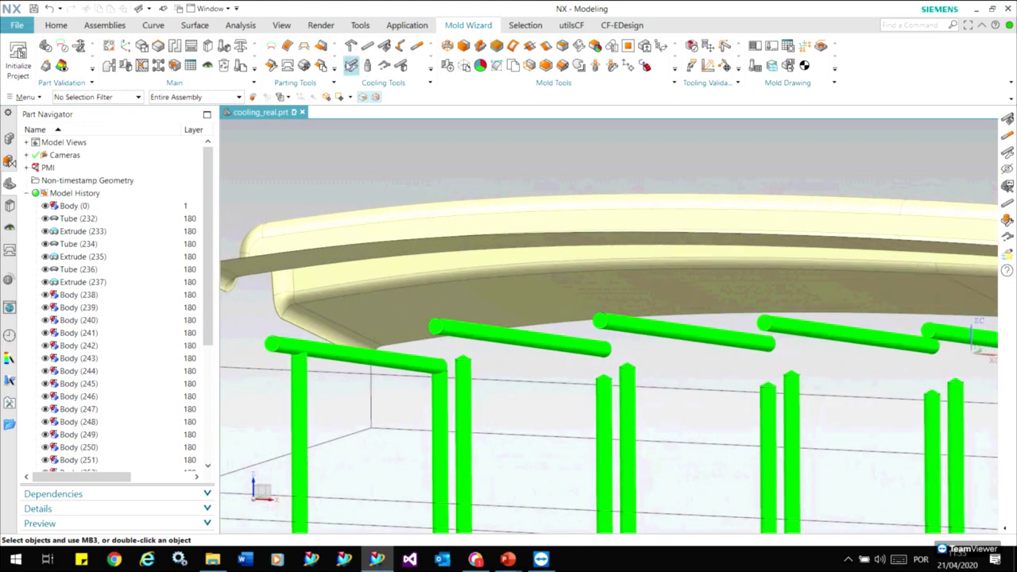
Select two vertical channels in Adjust Channel
left_click(467, 367)
left_click(607, 375)
middle_click_drag(607, 374, 395, 316)
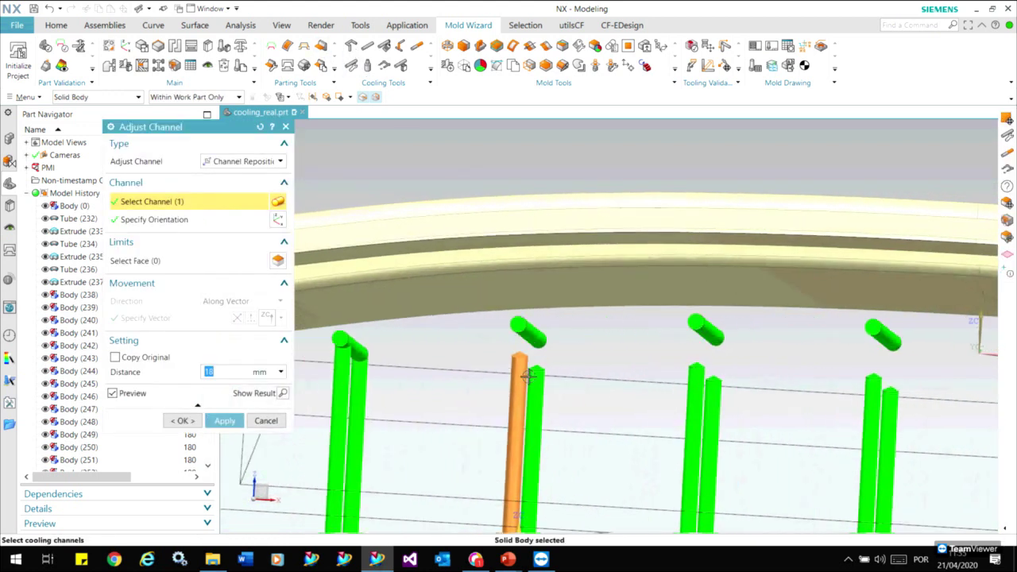
left_click(150, 223)
left_click(219, 162)
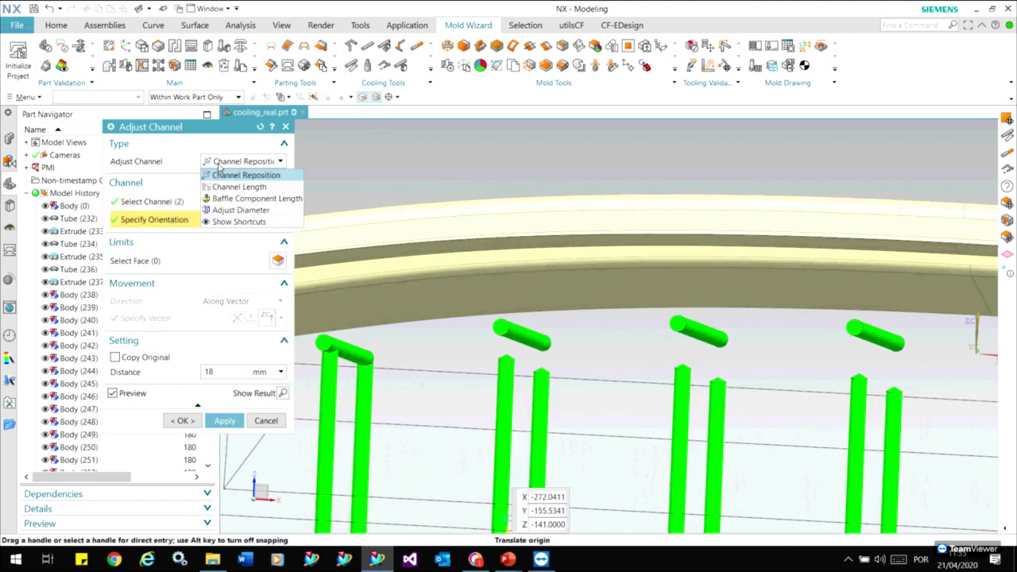
left_click(225, 188)
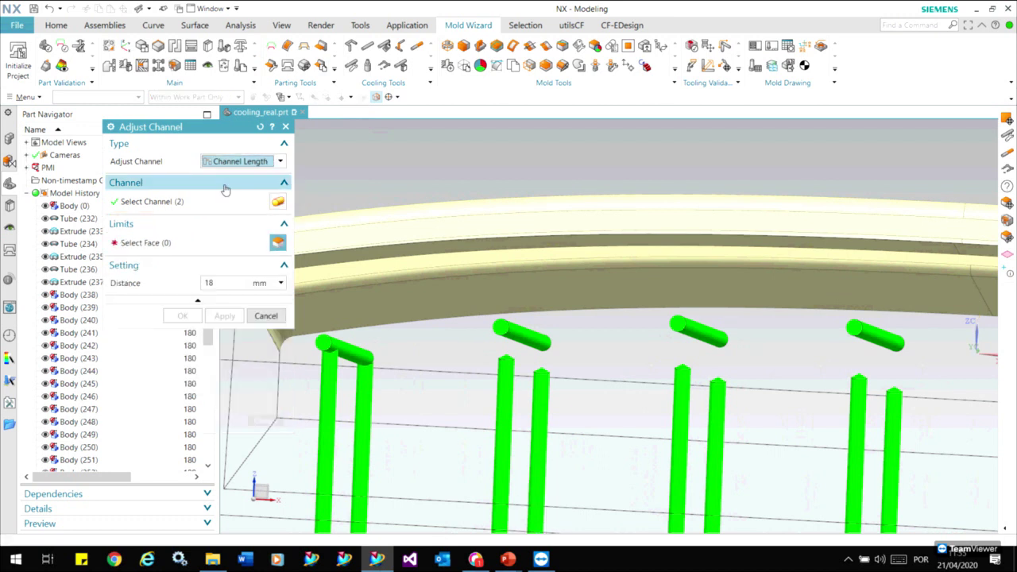
left_click(227, 163)
left_click(226, 176)
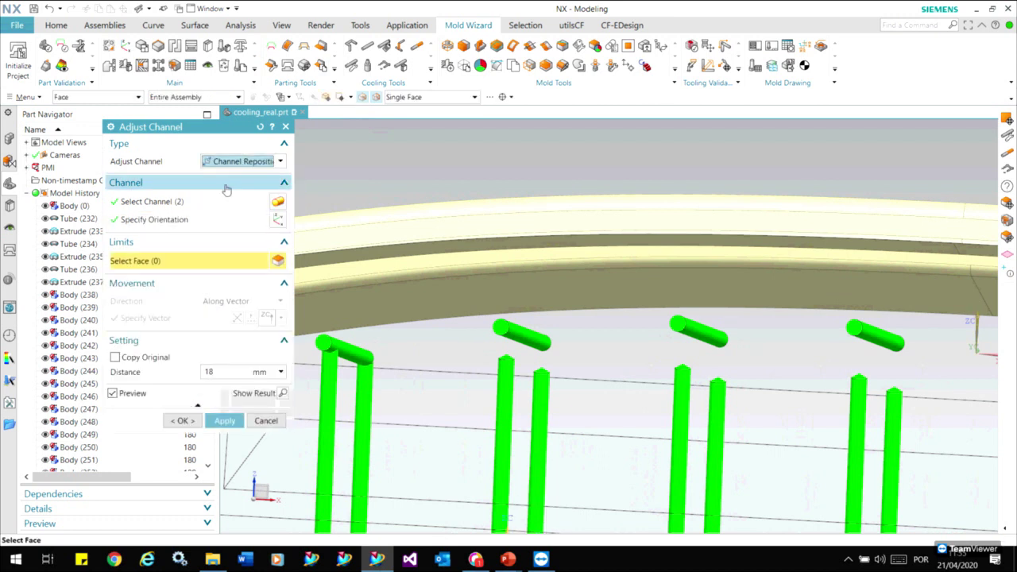
mouse_move(533, 440)
middle_mouse_down()
mouse_move(527, 526)
mouse_move(546, 460)
middle_mouse_up()
mouse_move(569, 151)
middle_mouse_down()
mouse_move(578, 283)
mouse_move(225, 157)
middle_mouse_up()
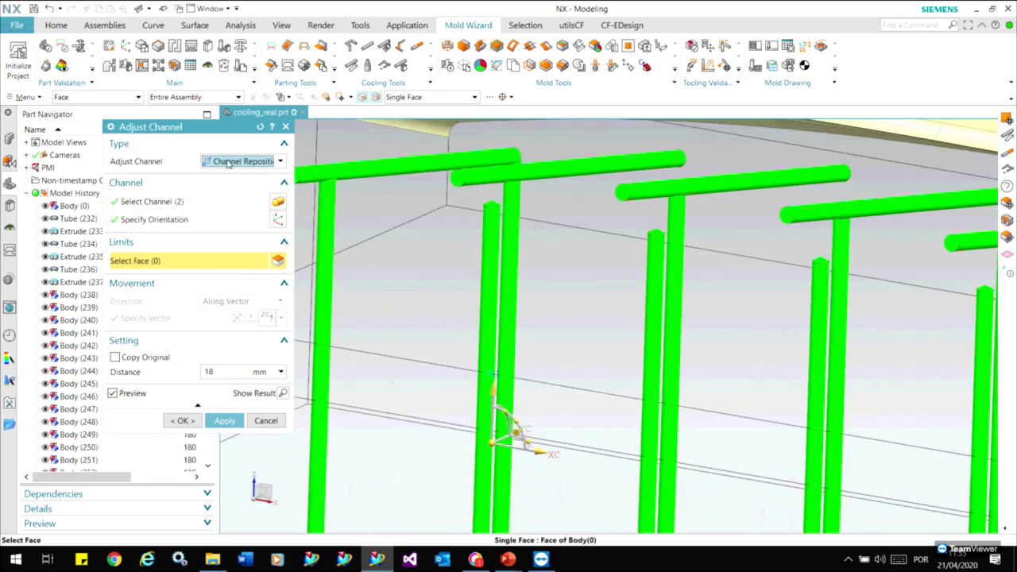
Extend them with Channel Length up to the face of Body(253), then close the tool
left_click(228, 163)
left_click(235, 186)
mouse_move(317, 254)
middle_mouse_down()
mouse_move(438, 336)
mouse_move(443, 298)
mouse_move(357, 255)
middle_mouse_up()
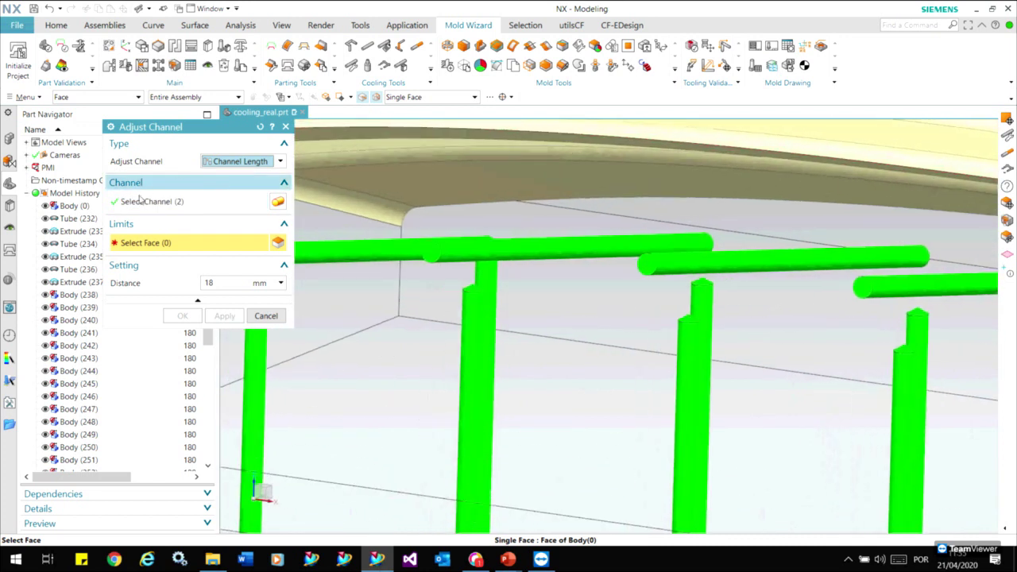
left_click(140, 198)
left_click(143, 244)
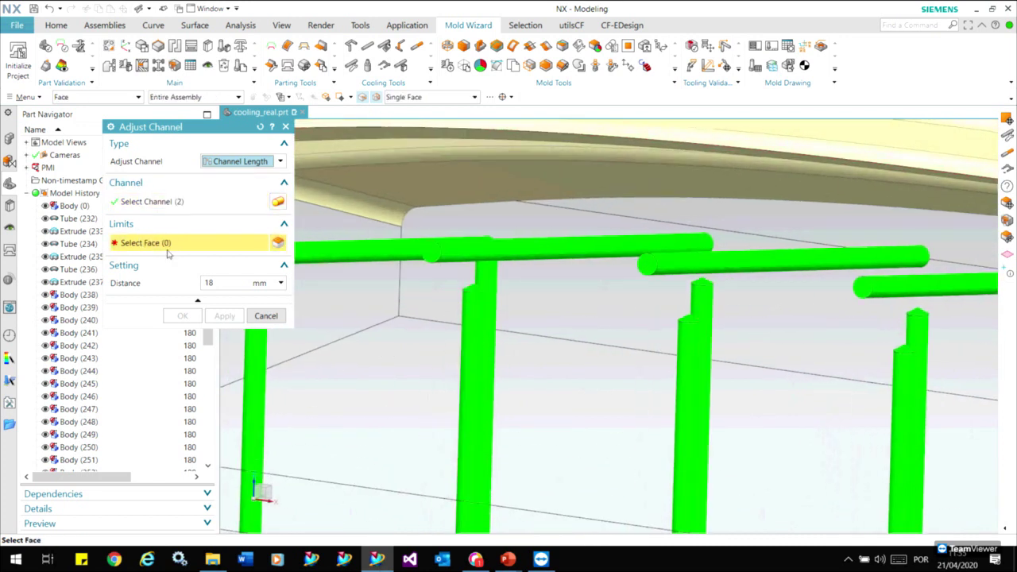
left_click(505, 251)
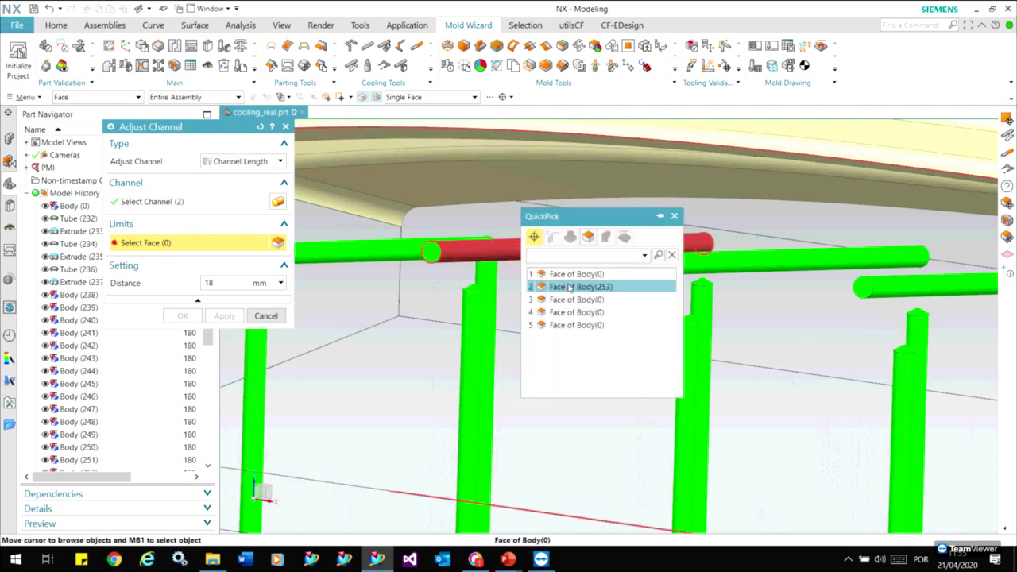
left_click(569, 286)
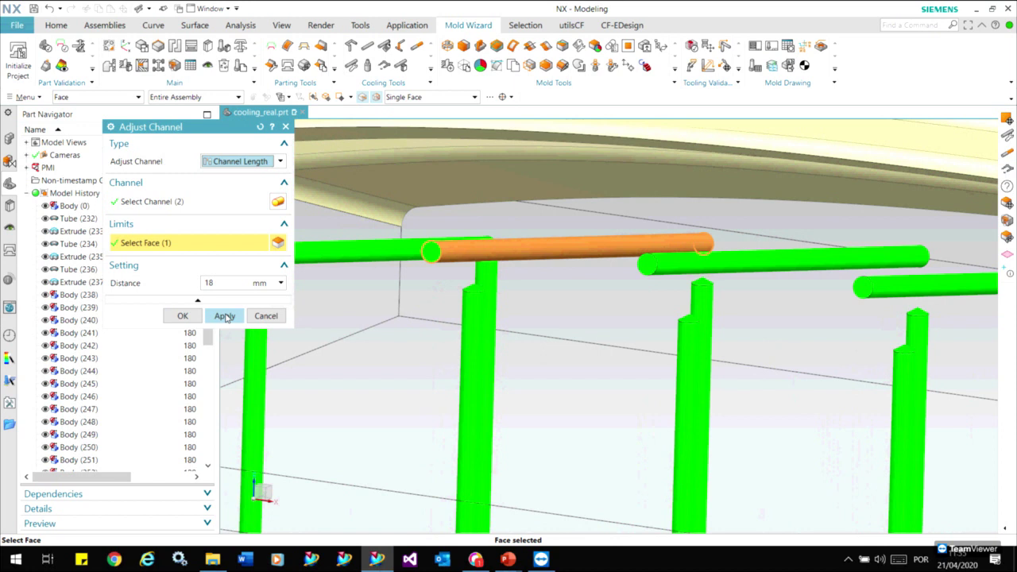
left_click(226, 316)
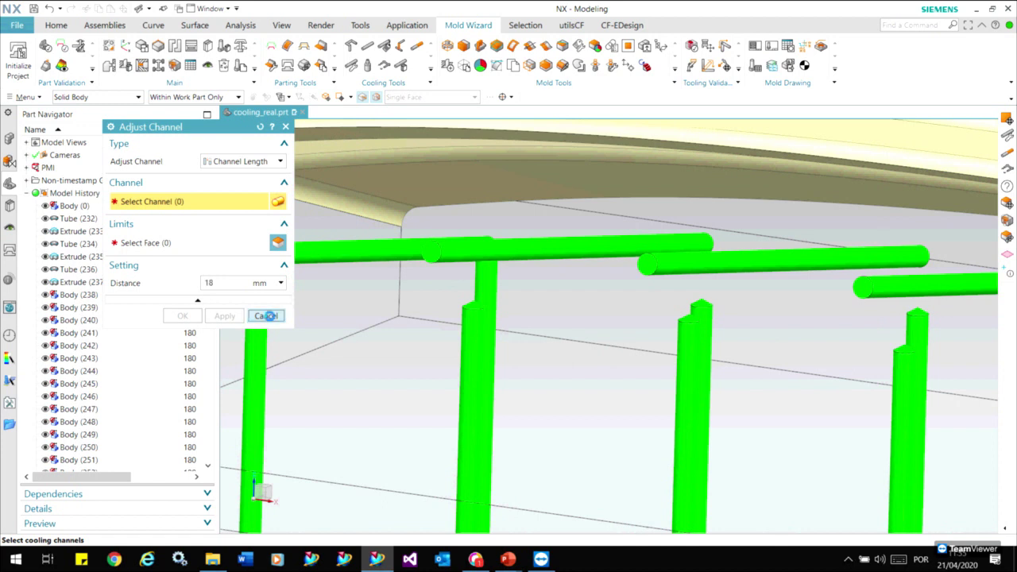
left_click(267, 316)
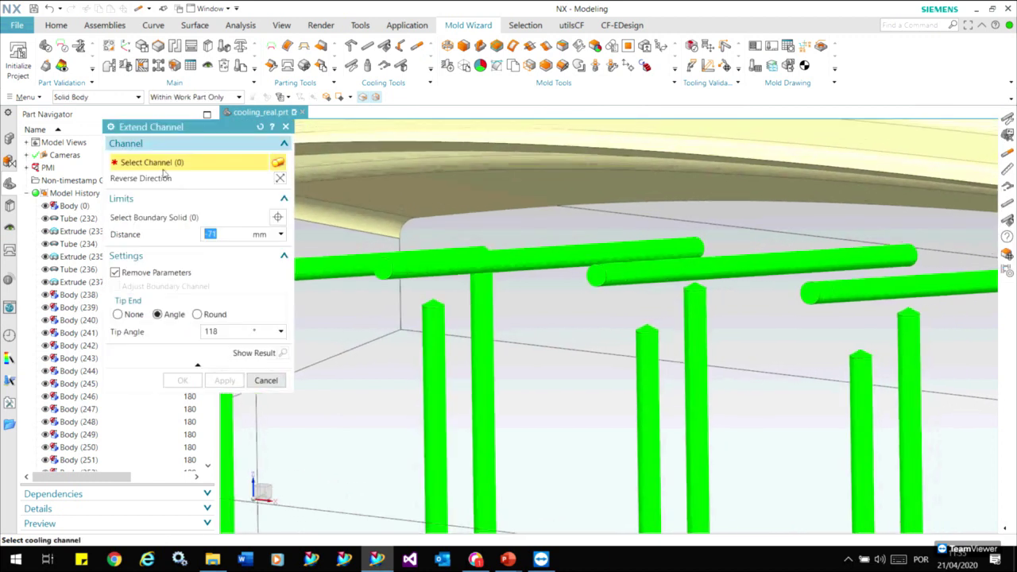
Extend two vertical channels to horizontal channel Body(253) with Tip End set to None
left_click(429, 316)
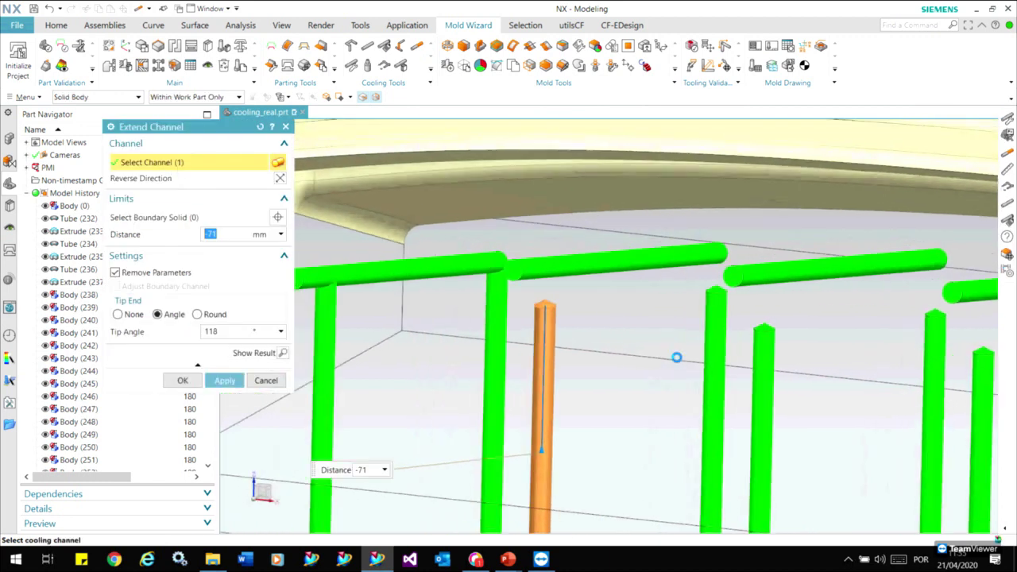
middle_click_drag(476, 333, 682, 304)
left_click(682, 304)
left_click(160, 217)
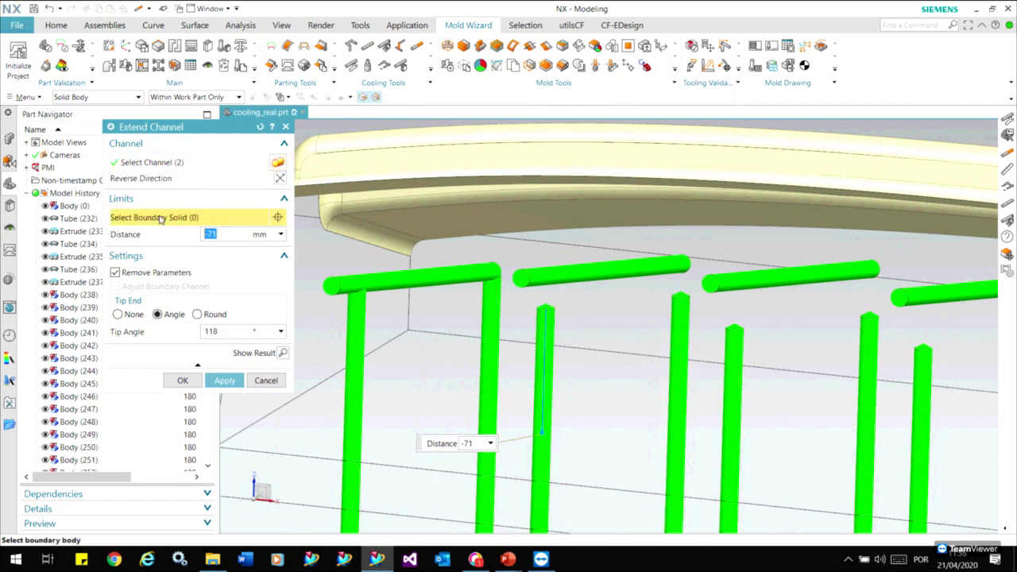
left_click(580, 274)
left_click(658, 306)
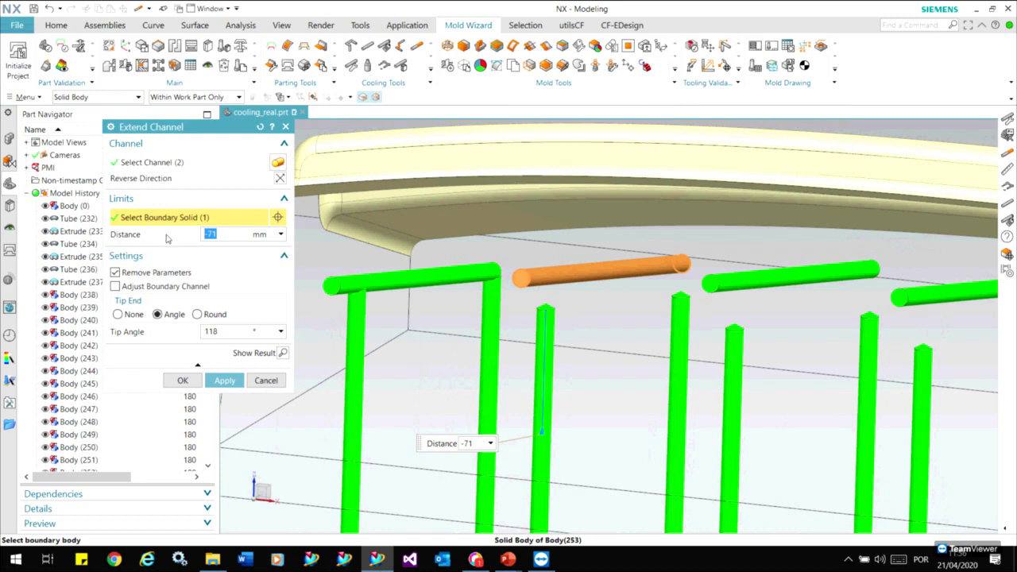
left_click(117, 313)
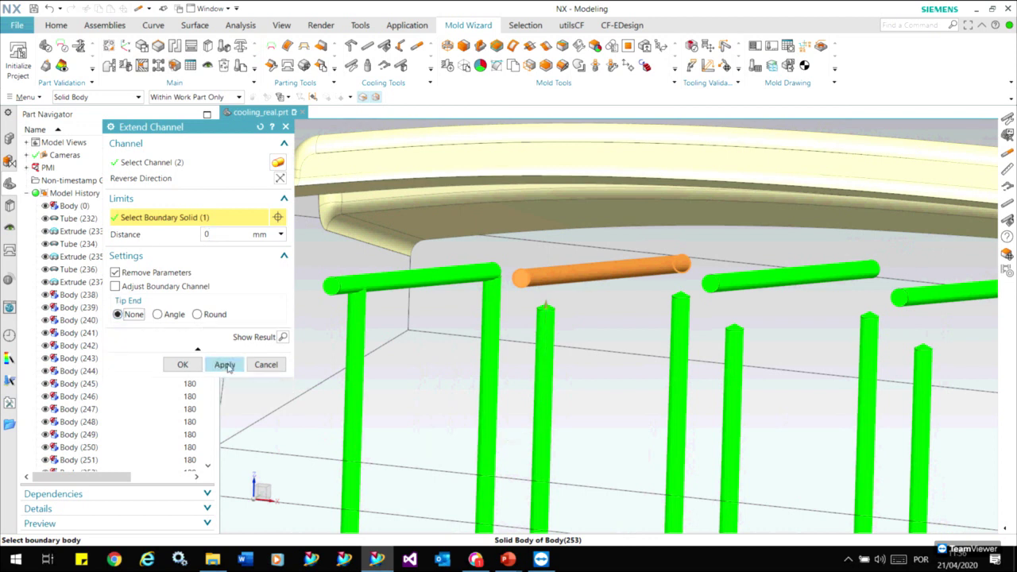
left_click(225, 364)
scroll(524, 448, "up", 1)
Extend the first pair of vertical channels up to the horizontal tube
scroll(600, 337, "up", 1)
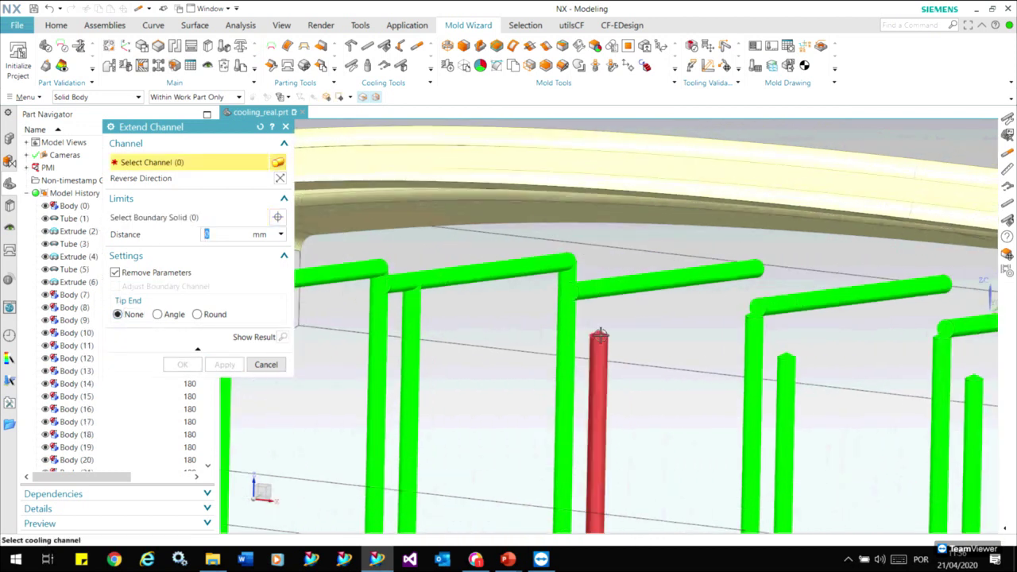
left_click(600, 337)
left_click(755, 328)
middle_click(758, 327)
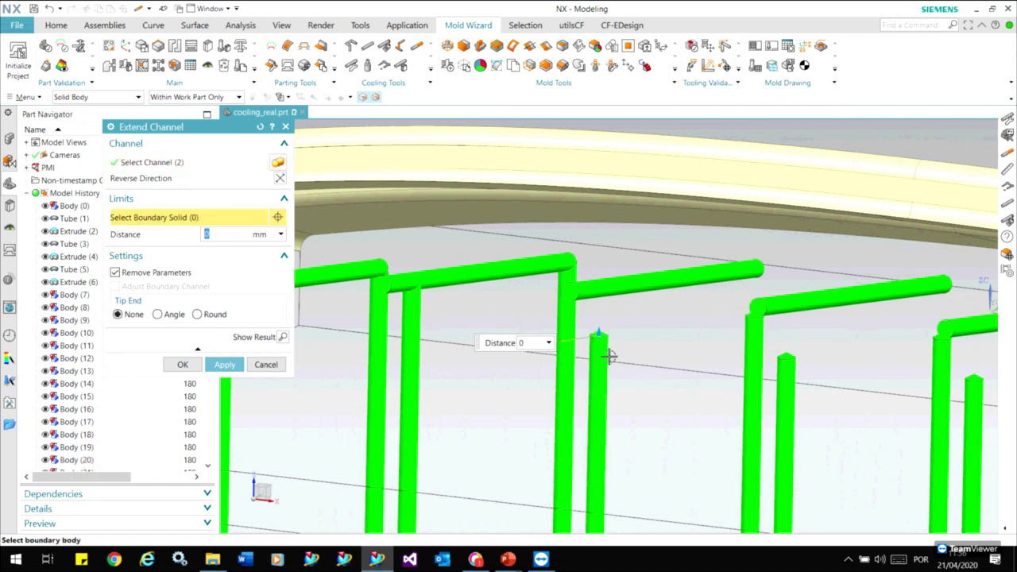
left_click(660, 281)
left_click(236, 366)
Extend the next pair of vertical channels to the tube they cross
mouse_move(445, 398)
middle_mouse_down()
mouse_move(526, 424)
mouse_move(533, 365)
middle_mouse_up()
left_click(533, 366)
middle_click_drag(665, 376, 688, 357)
left_click(688, 358)
left_click(183, 217)
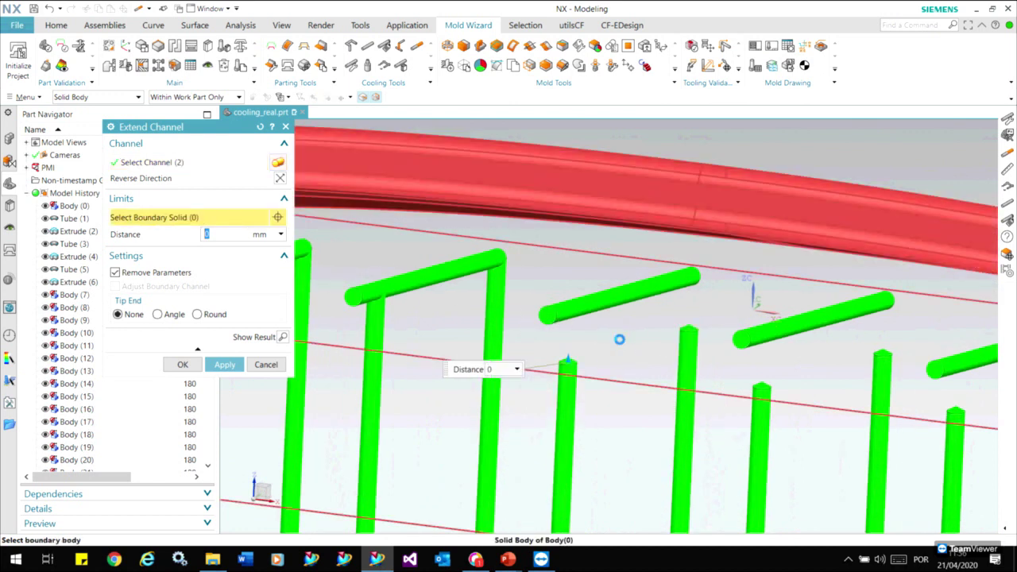
left_click(556, 312)
left_click(224, 365)
Extend two more vertical channel pairs up to the diagonal tubes
mouse_move(450, 404)
middle_mouse_down()
mouse_move(692, 418)
mouse_move(696, 370)
middle_mouse_up()
left_click(707, 358)
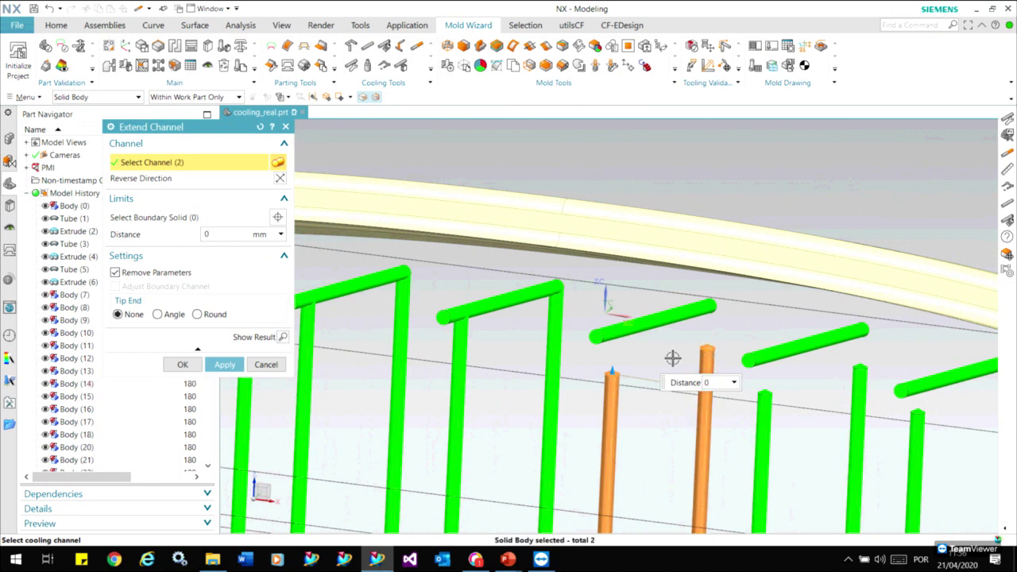
left_click(176, 219)
left_click(638, 323)
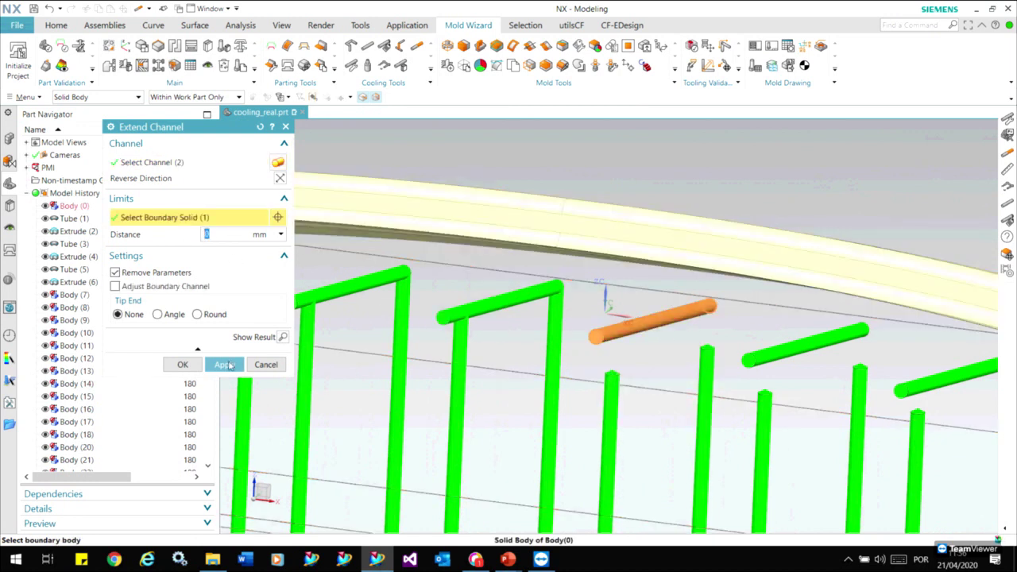
left_click(225, 364)
middle_click_drag(651, 413, 665, 416)
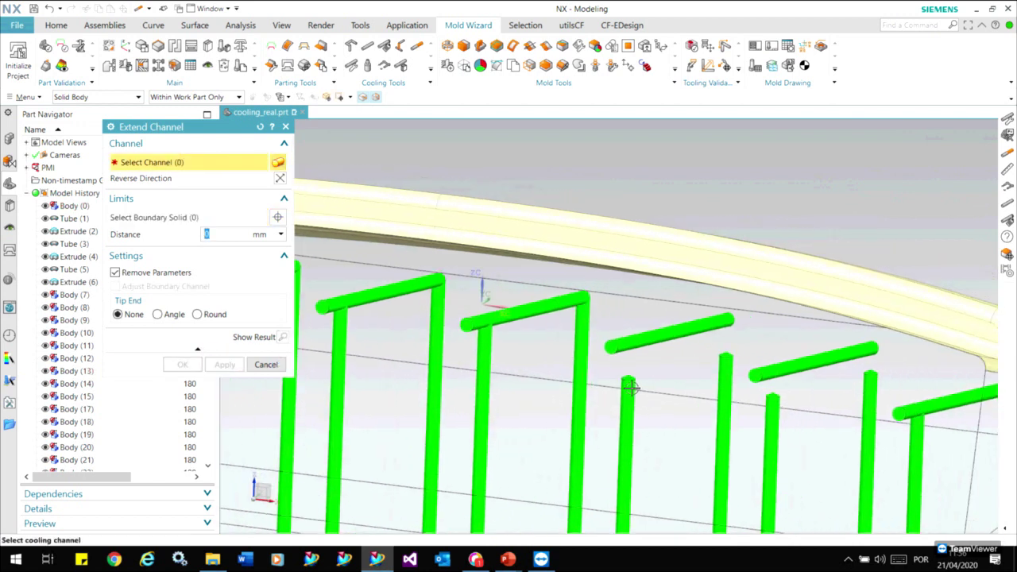
left_click(725, 373)
middle_click(715, 381)
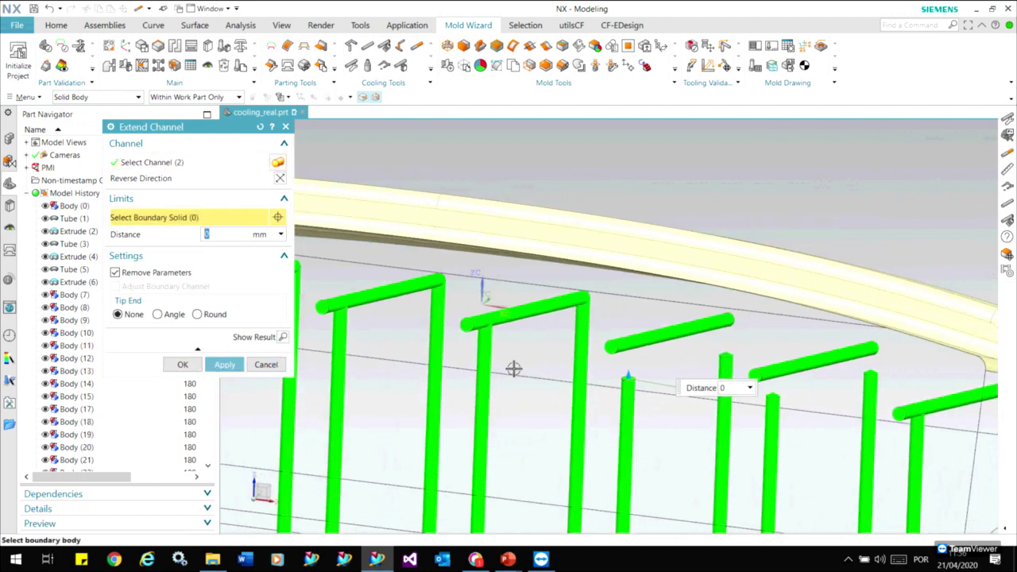
left_click(636, 340)
left_click(225, 364)
Select the last pair of vertical channels and pick their boundary body
mouse_move(509, 363)
middle_mouse_down()
mouse_move(676, 449)
mouse_move(581, 395)
middle_mouse_up()
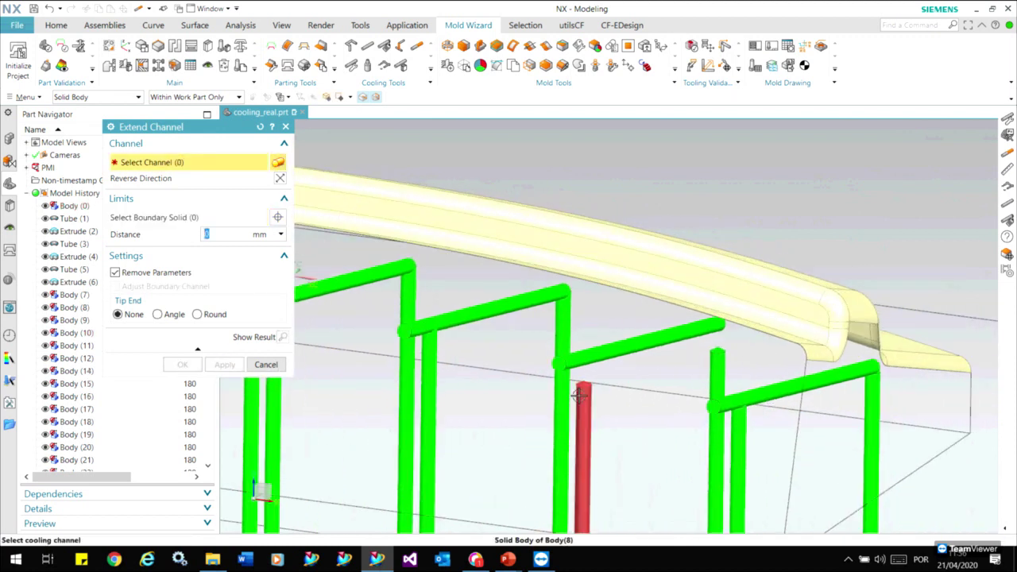
left_click(581, 395)
left_click(717, 362)
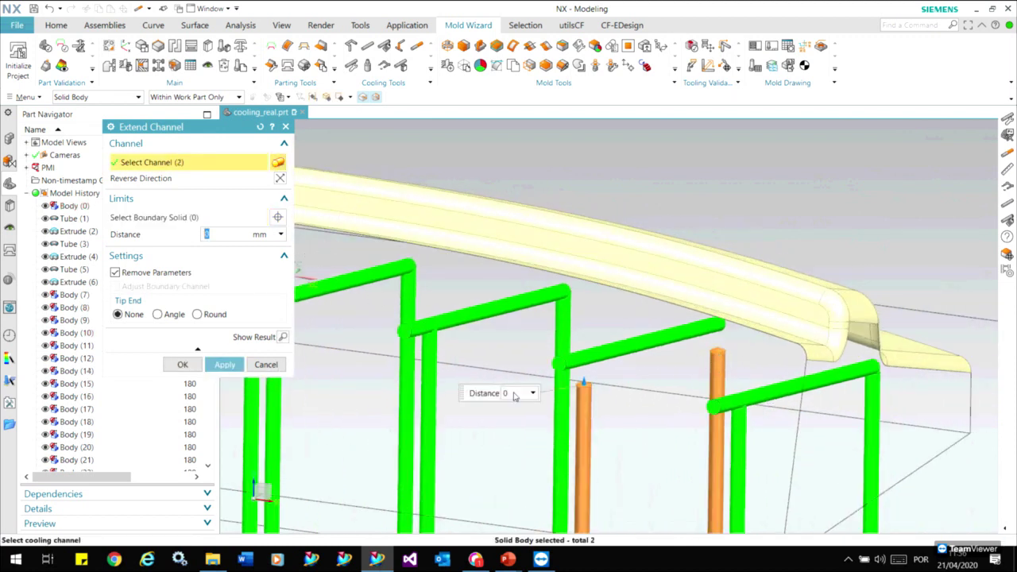
middle_click(308, 287)
left_click(660, 415)
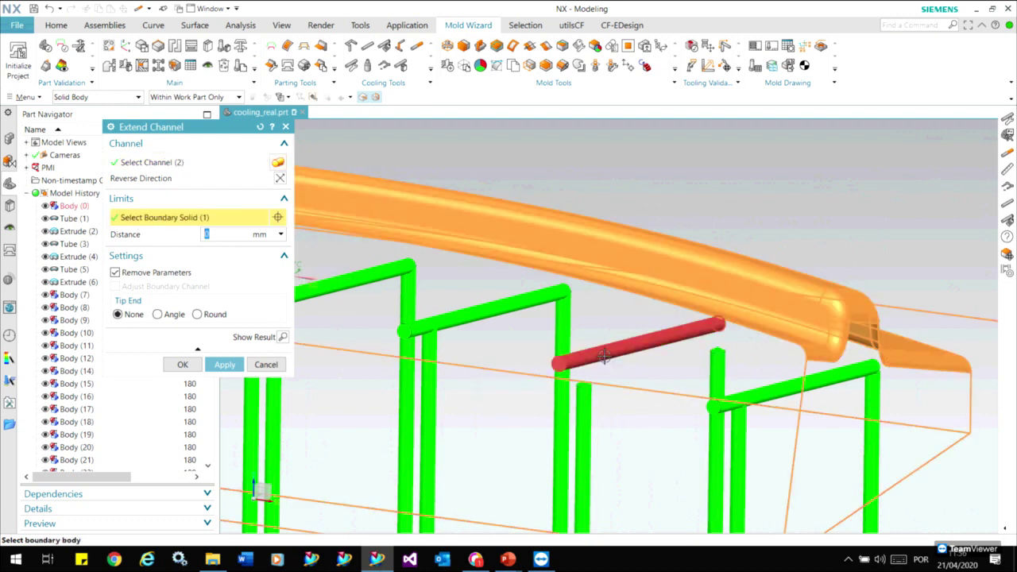
mouse_move(760, 414)
middle_mouse_down()
mouse_move(760, 374)
mouse_move(398, 403)
middle_mouse_up()
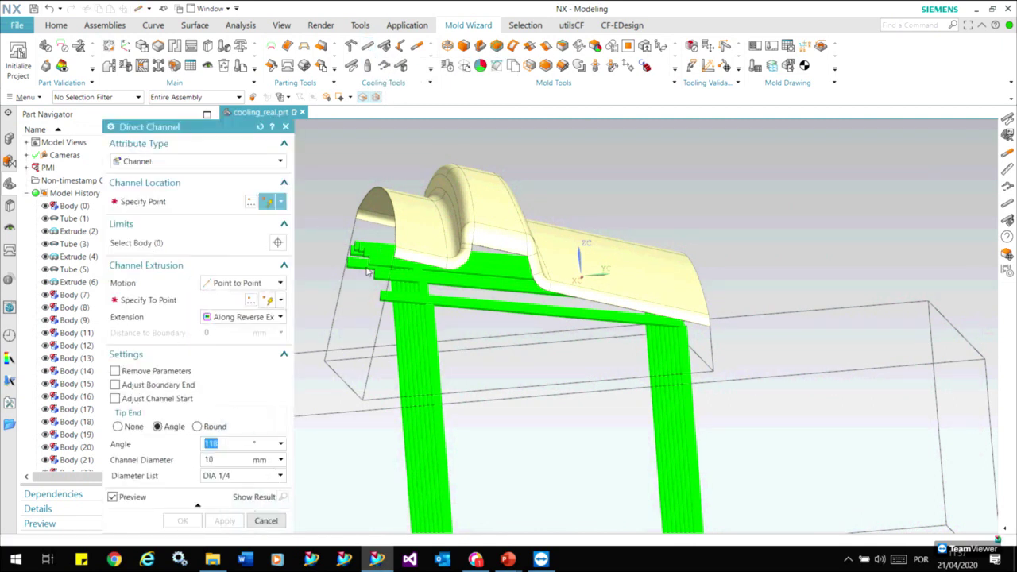
Start a Baffle channel at the picked point with Dynamic motion, shifted along YC
left_click(382, 293)
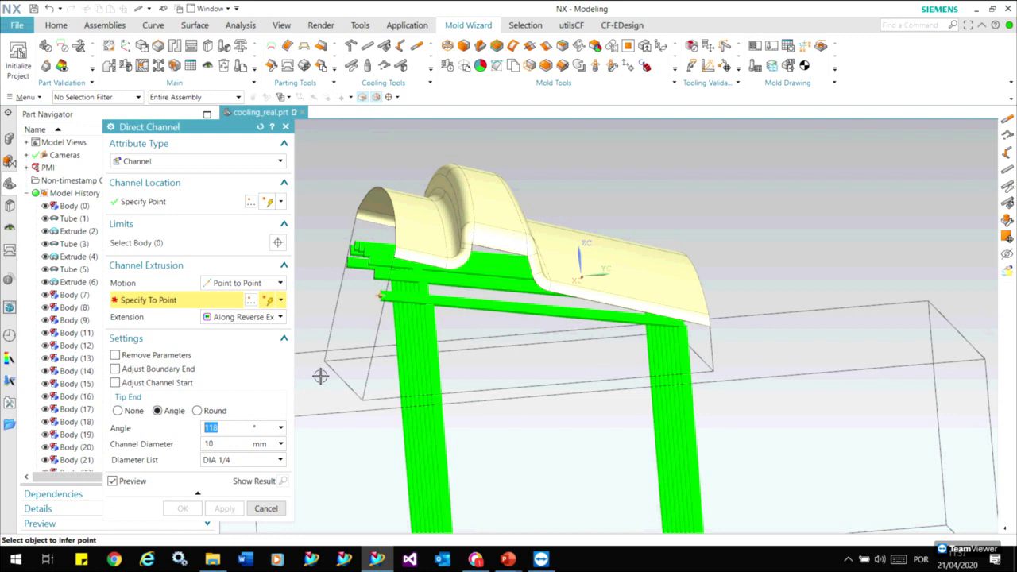
left_click(168, 161)
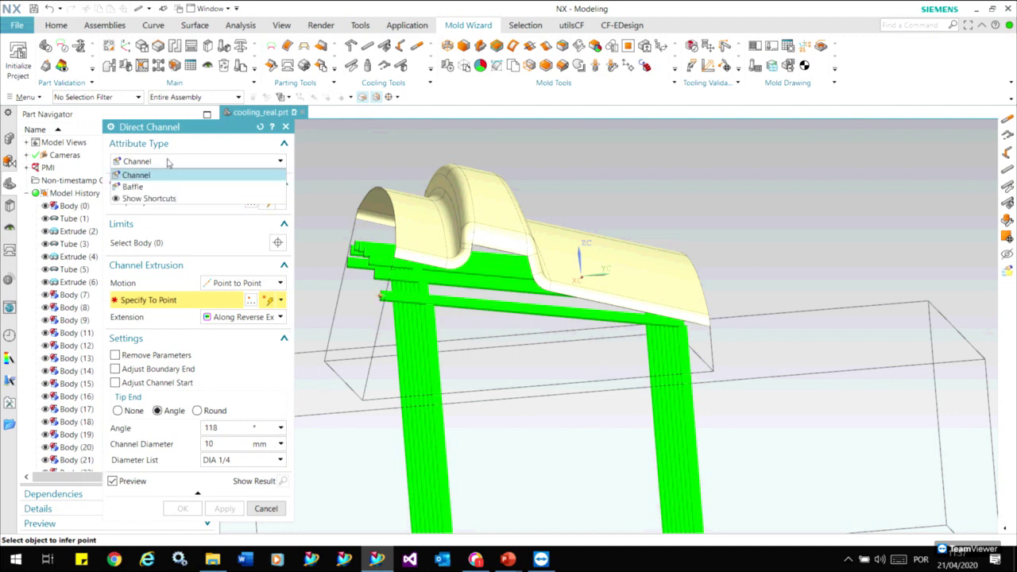
left_click(136, 187)
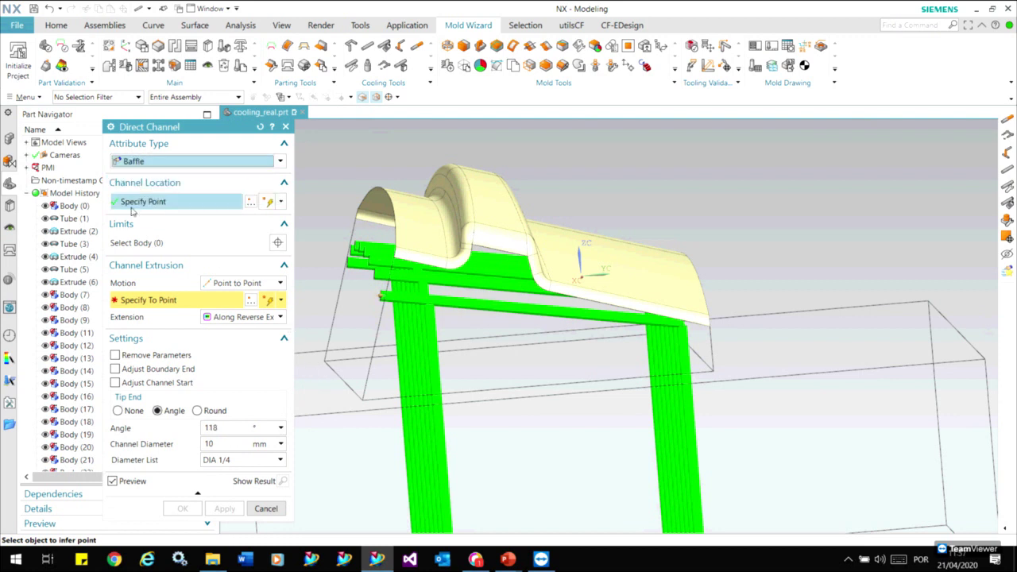
left_click(236, 282)
left_click(215, 320)
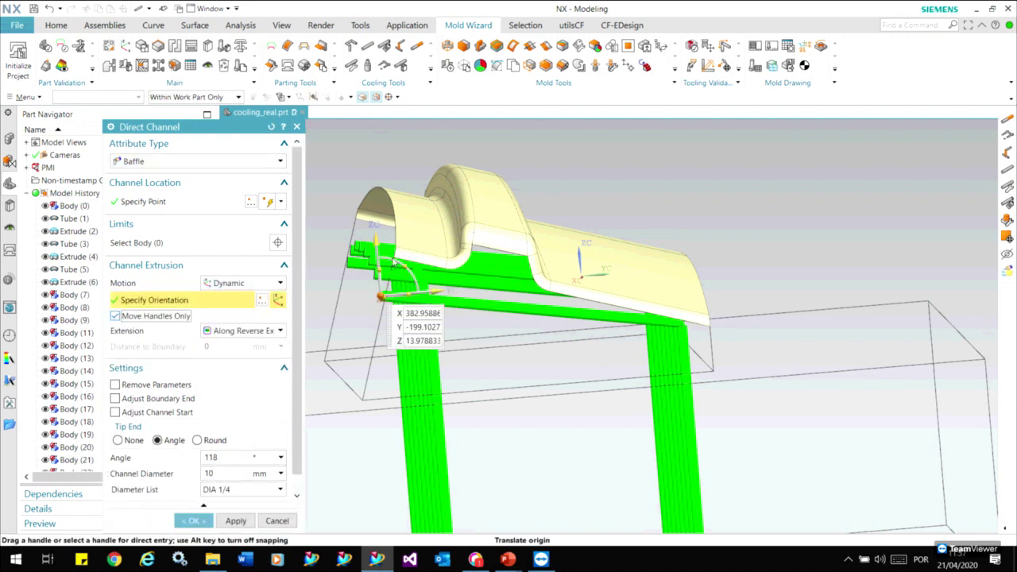
middle_click_drag(681, 154, 607, 222)
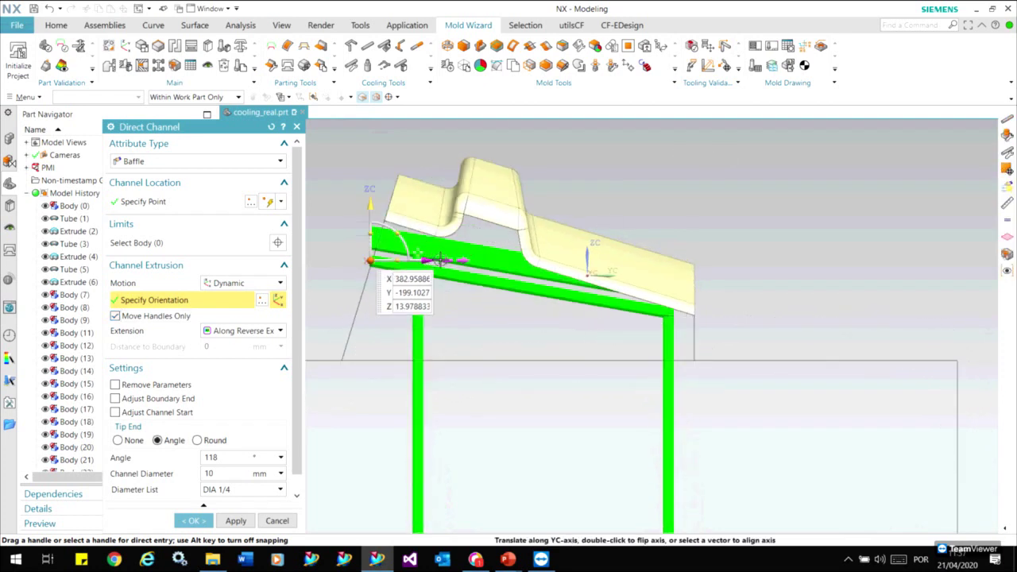
left_click_drag(438, 258, 543, 264)
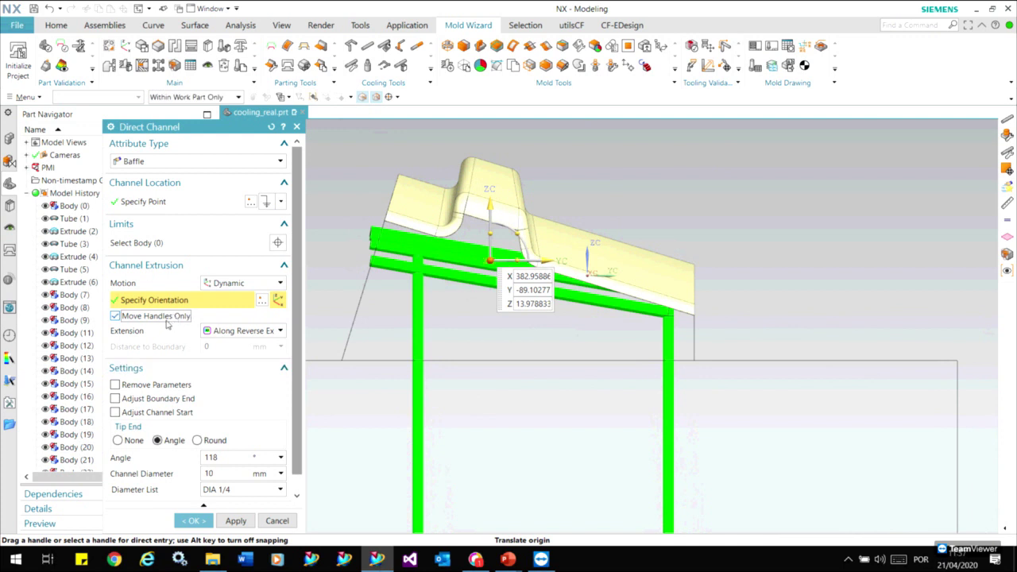
Extend the baffle in reverse to the part body, set DIA 3/8 (14 mm), and create it
left_click(255, 332)
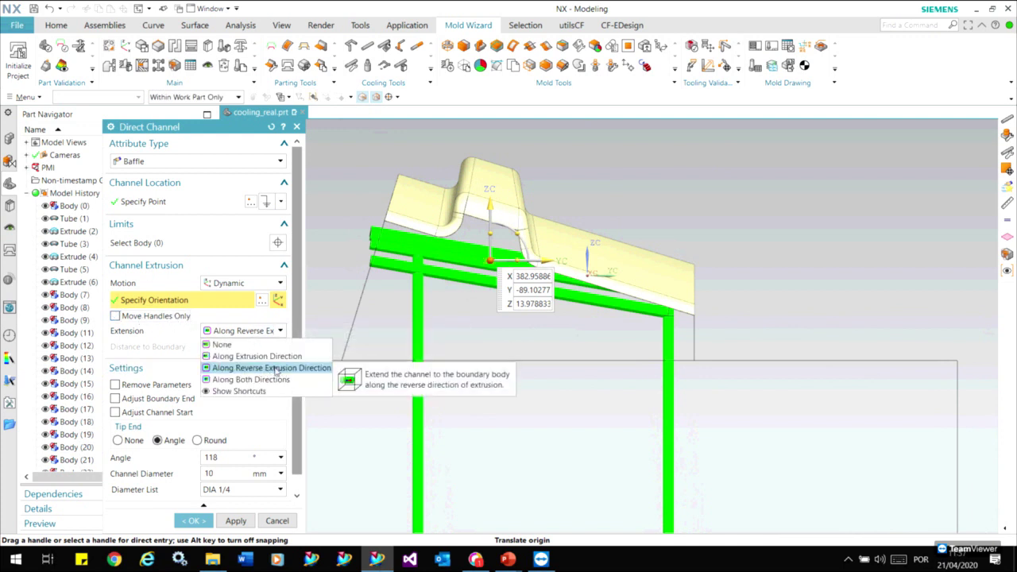
left_click(263, 370)
middle_click_drag(609, 283, 610, 223)
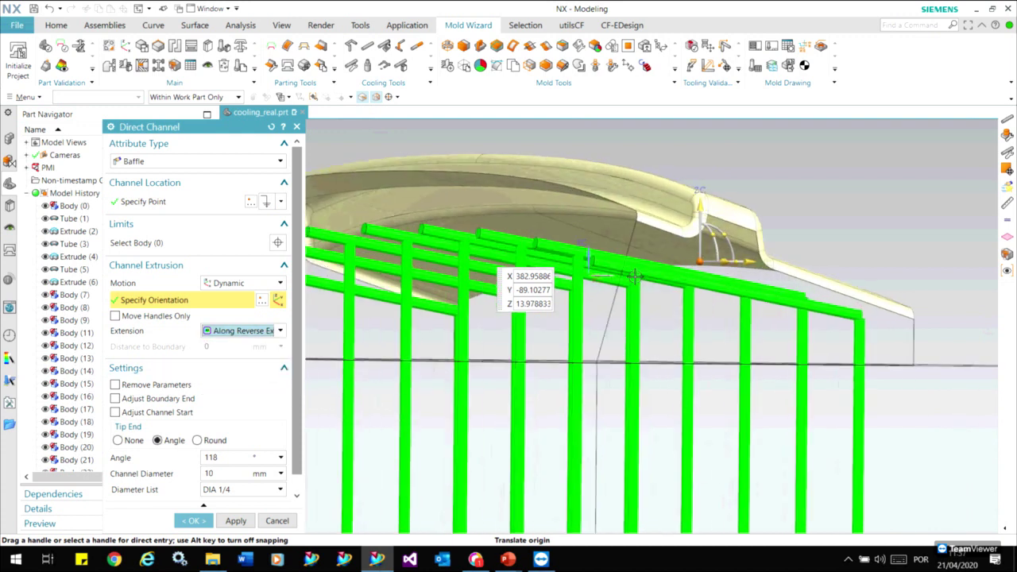
left_click(594, 214)
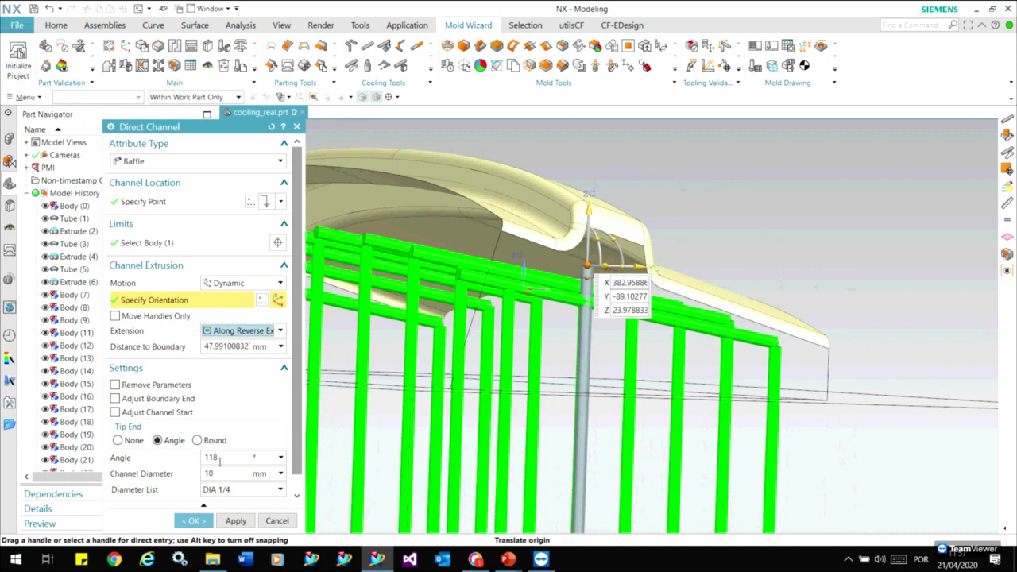
left_click(224, 491)
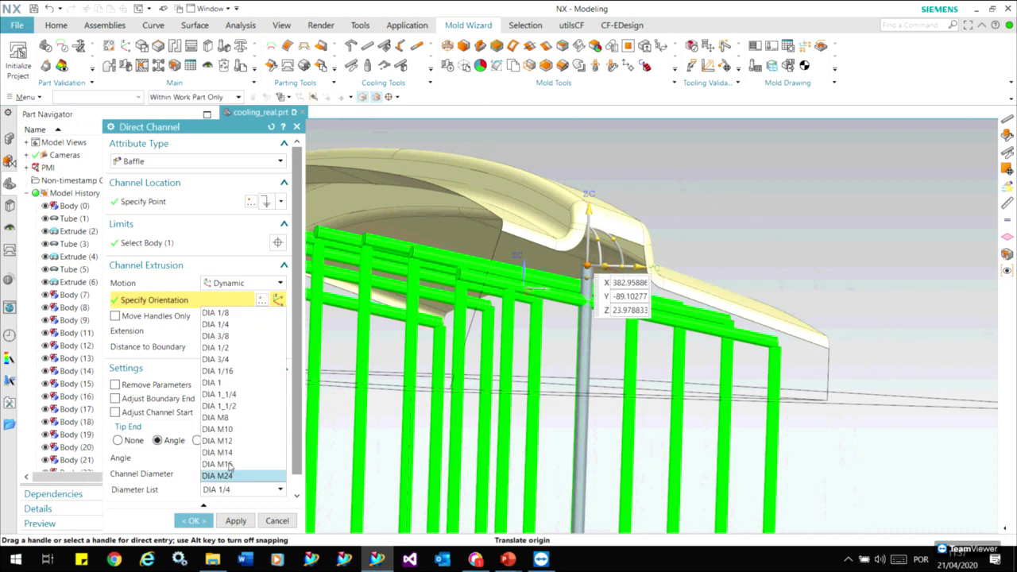
left_click(216, 335)
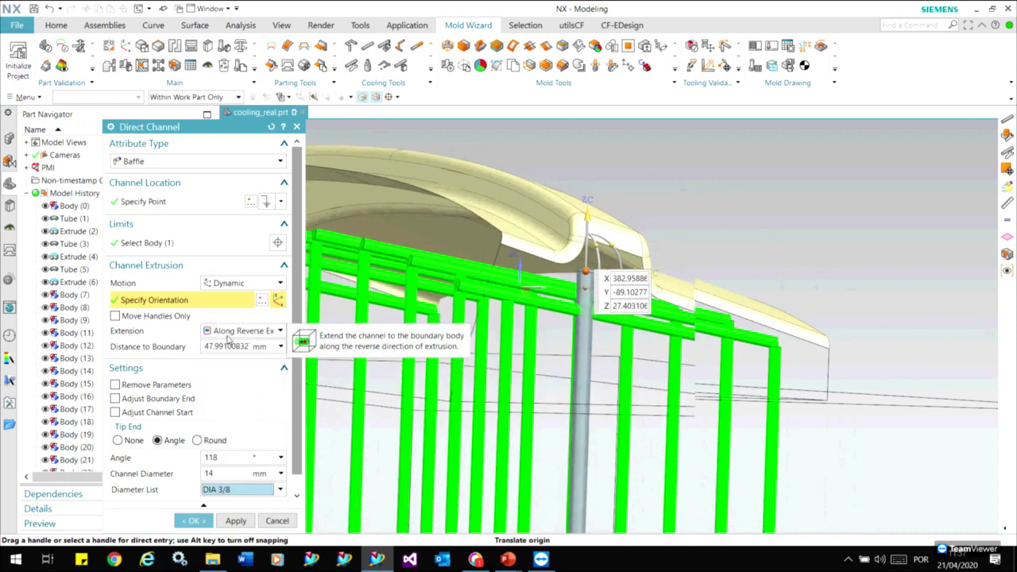
scroll(328, 375, "down", 2)
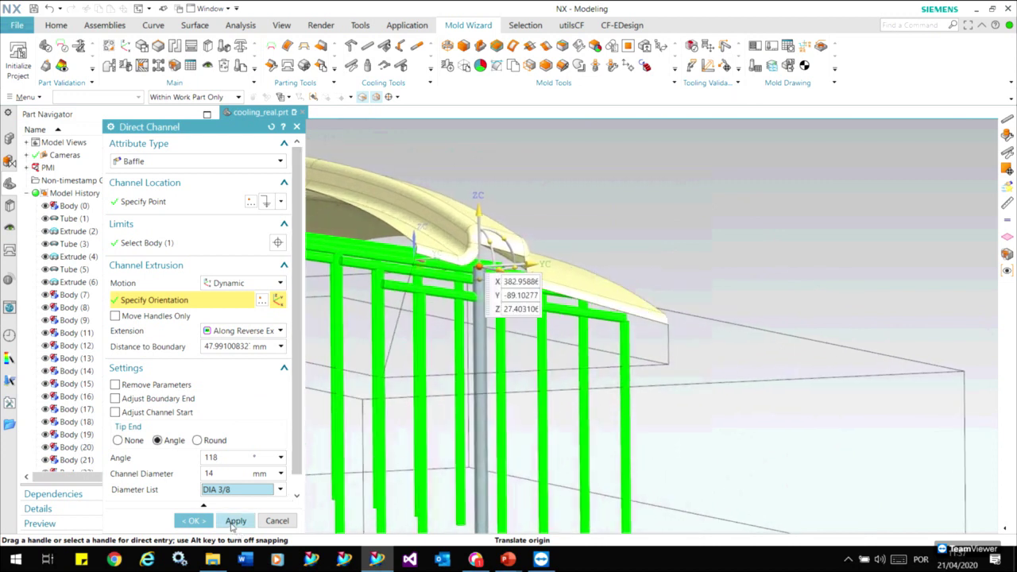
left_click(234, 522)
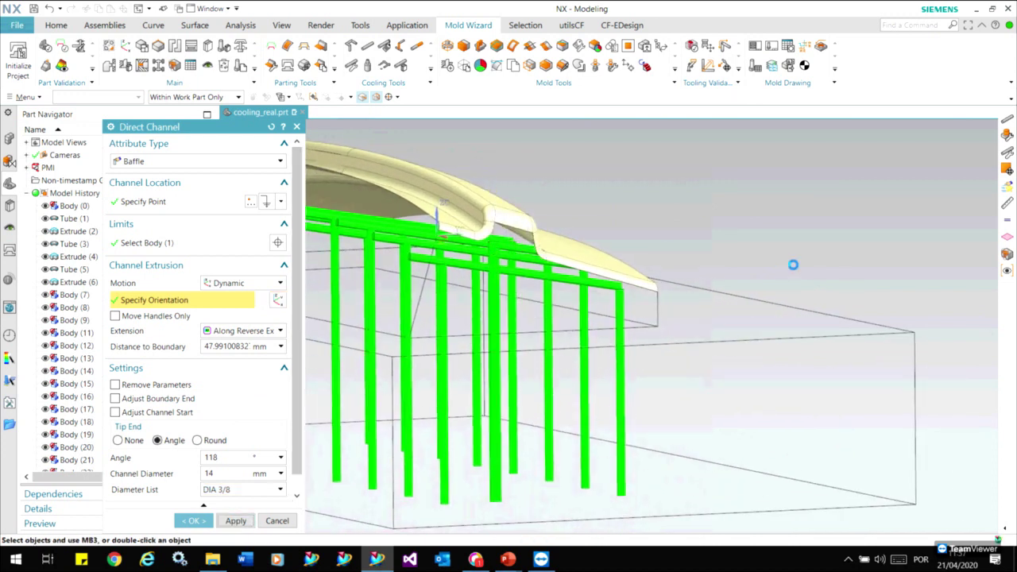
Close the channel tool and inspect the cooling layout
left_click(278, 520)
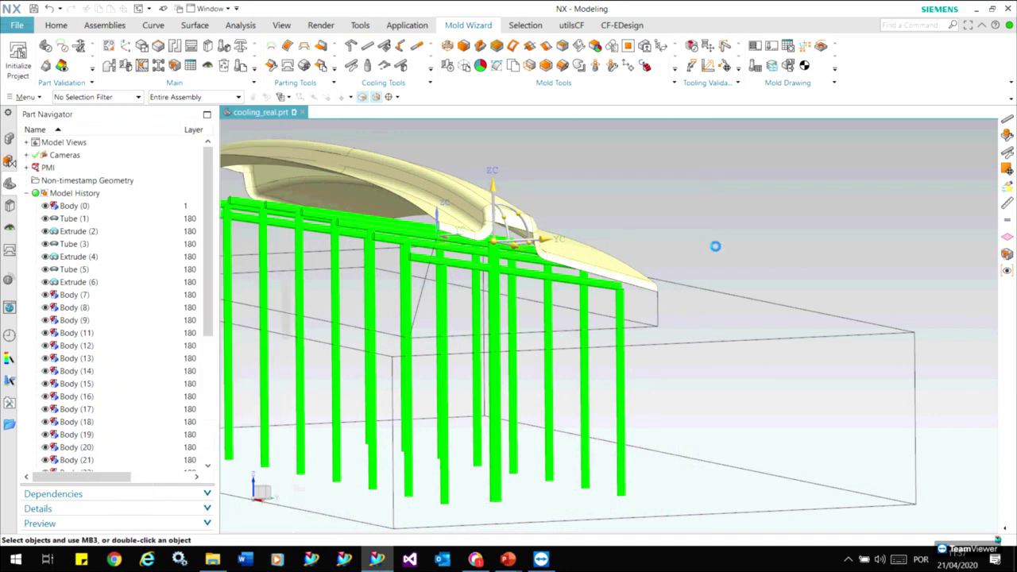
scroll(751, 229, "up", 1)
middle_click_drag(752, 229, 794, 205)
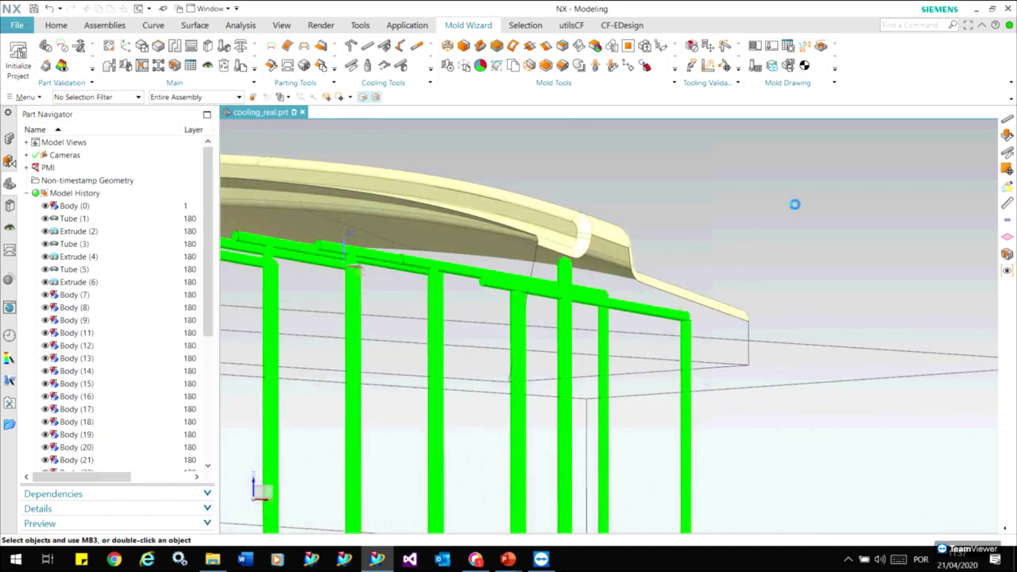
Copy the vertical tube body seven times at -110 mm spacing along XC
key("ctrl+t")
middle_click_drag(710, 302, 605, 272)
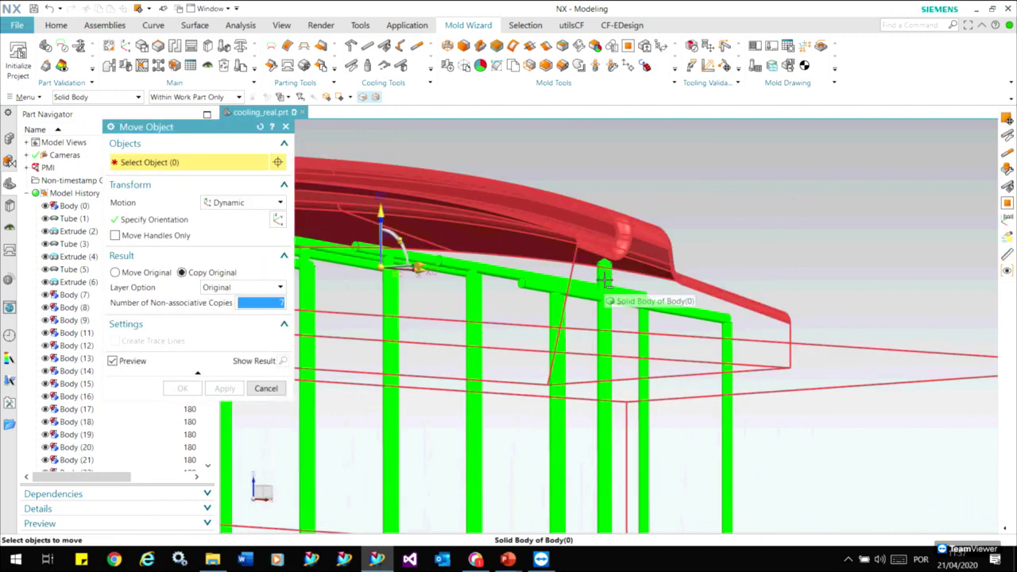
left_click(605, 277)
left_click(731, 315)
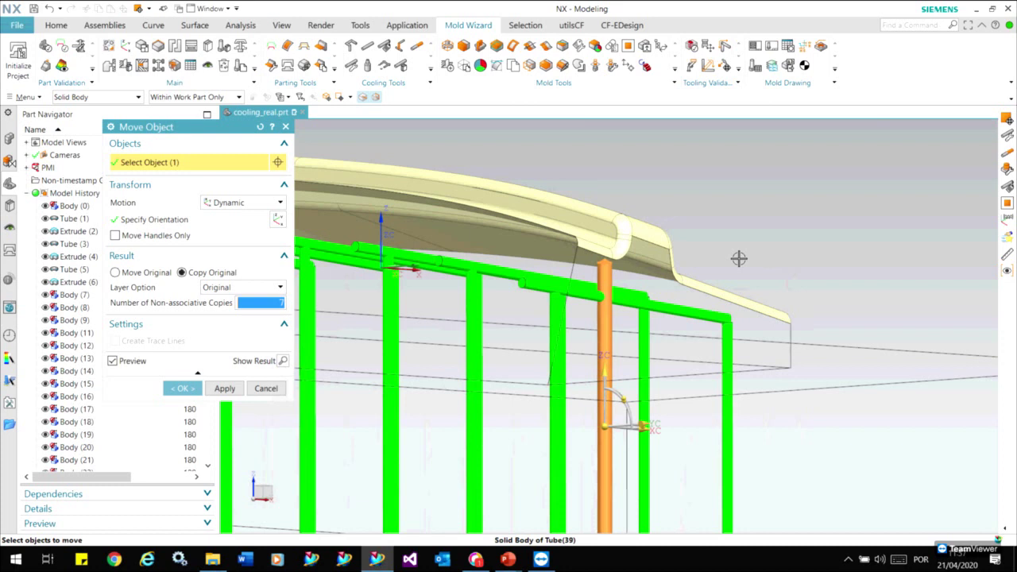
key("Home")
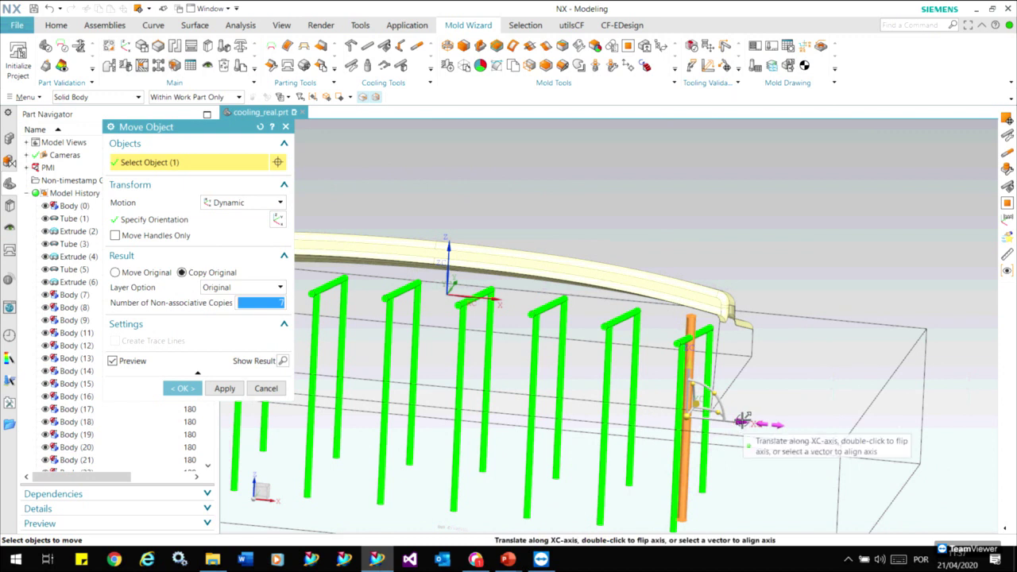
left_click(740, 421)
type("-110")
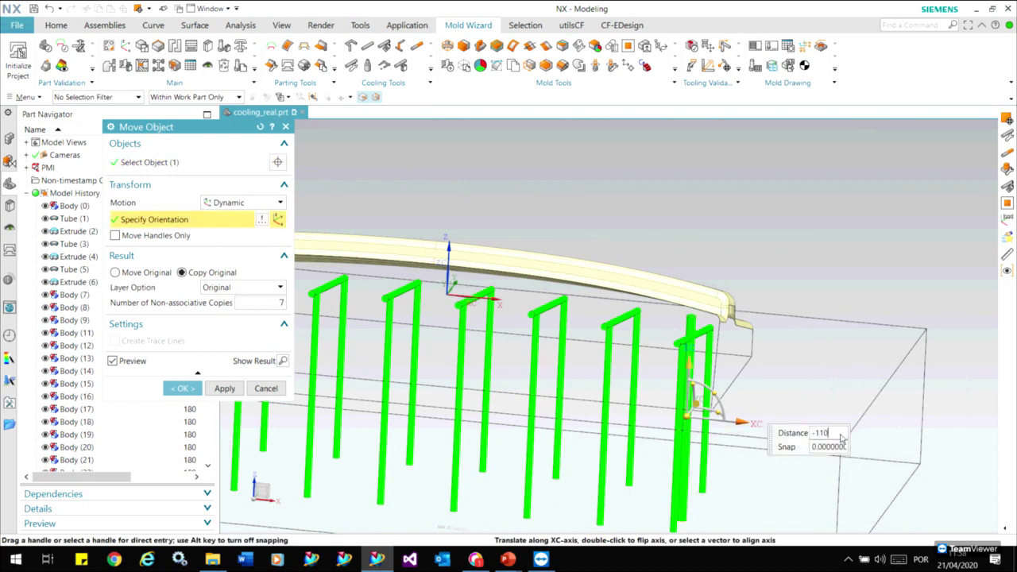
key("Return")
mouse_move(840, 431)
middle_mouse_down()
mouse_move(242, 486)
mouse_move(170, 418)
middle_mouse_up()
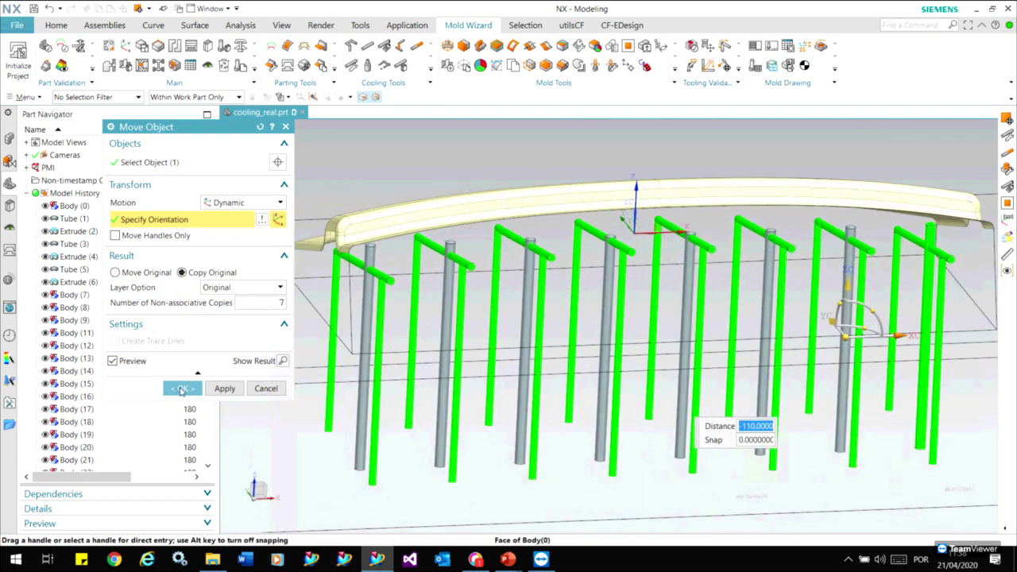
left_click(182, 388)
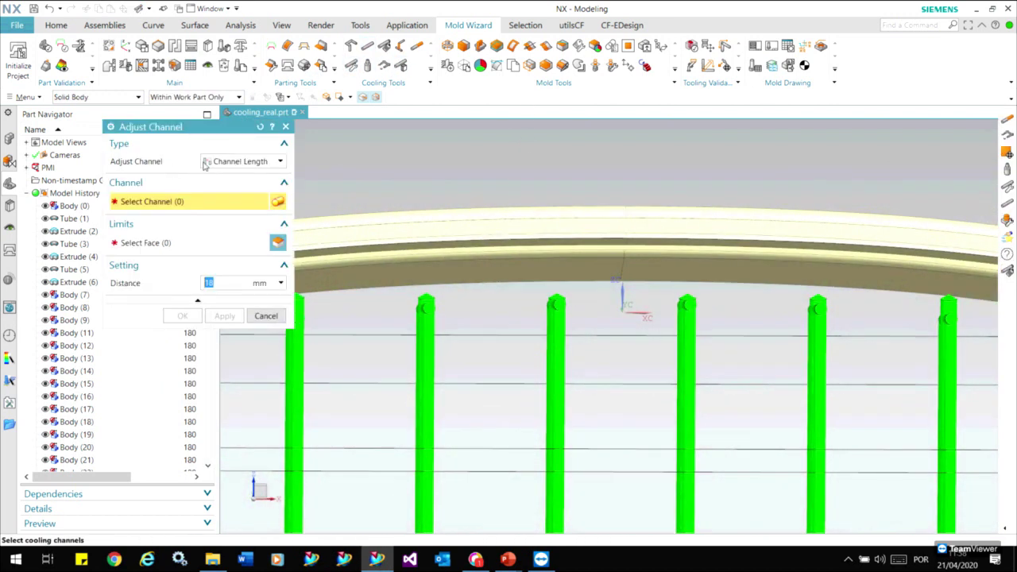
In Adjust Channel, choose Channel Length and select the eight vertical channels
left_click(228, 163)
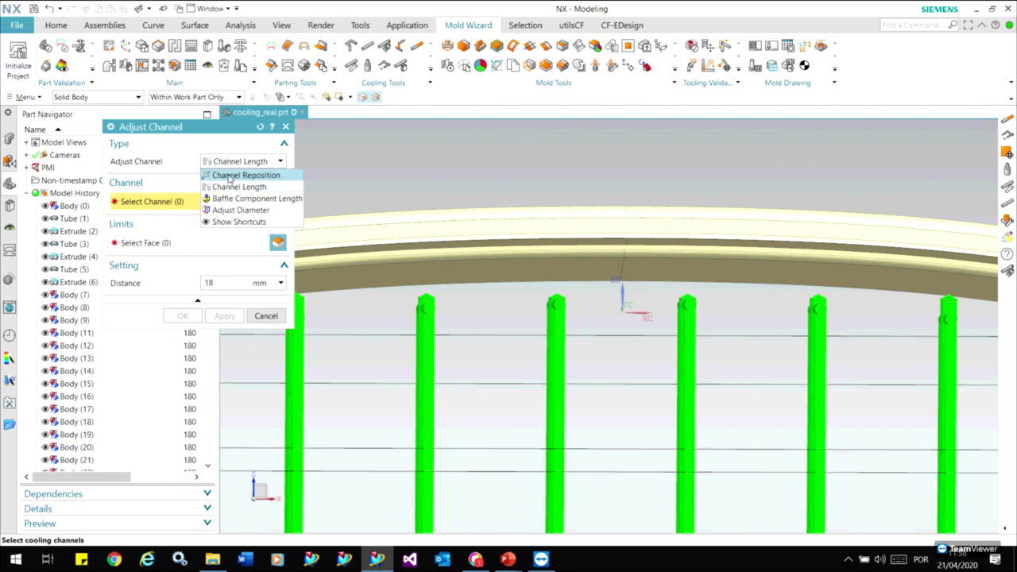
left_click(230, 188)
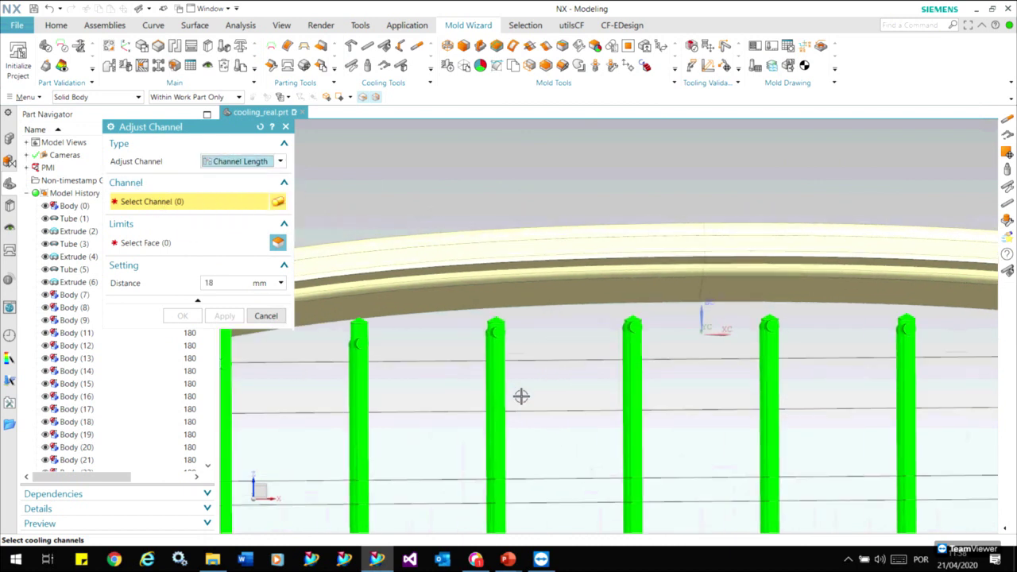
middle_click_drag(520, 397, 294, 373)
left_click(294, 373)
left_click(491, 364)
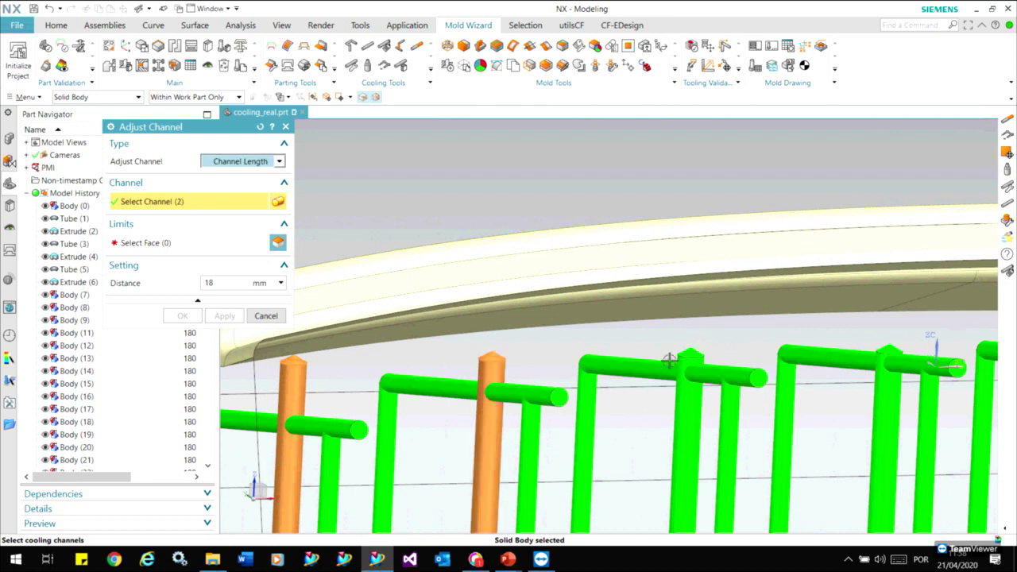
left_click(688, 363)
left_click(886, 374)
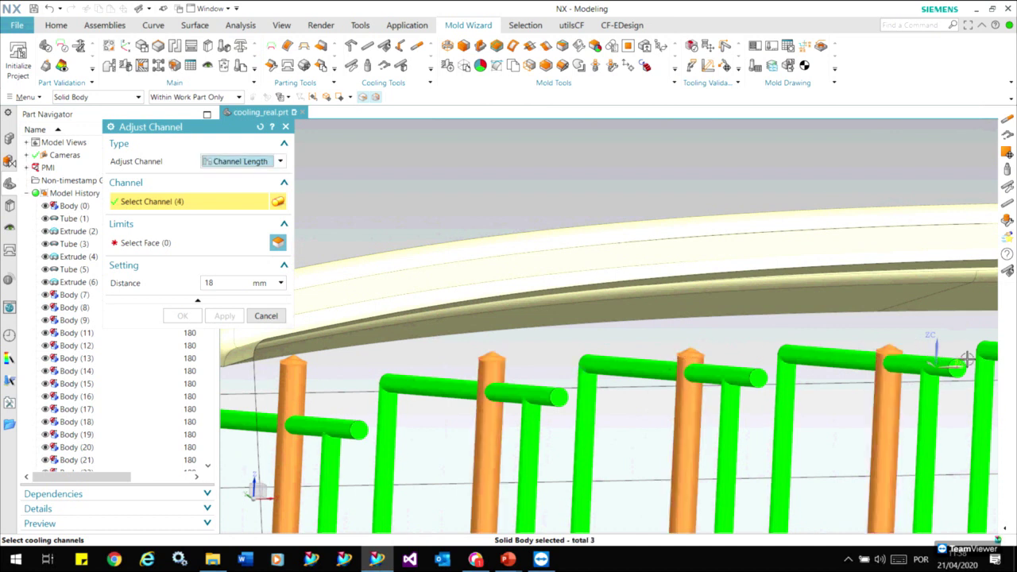
middle_click_drag(886, 373, 623, 403)
left_click(777, 379)
mouse_move(856, 381)
middle_mouse_down()
mouse_move(902, 399)
mouse_move(587, 403)
middle_mouse_up()
left_click(588, 403)
left_click(782, 374)
left_click(132, 242)
Limit them to two part faces at 15 mm distance, apply, and close Adjust Channel
mouse_move(490, 291)
middle_mouse_down()
mouse_move(622, 350)
mouse_move(563, 307)
mouse_move(649, 230)
mouse_move(736, 227)
mouse_move(576, 229)
middle_mouse_up()
left_click(643, 231)
left_click(576, 229)
middle_click_drag(409, 255, 199, 284)
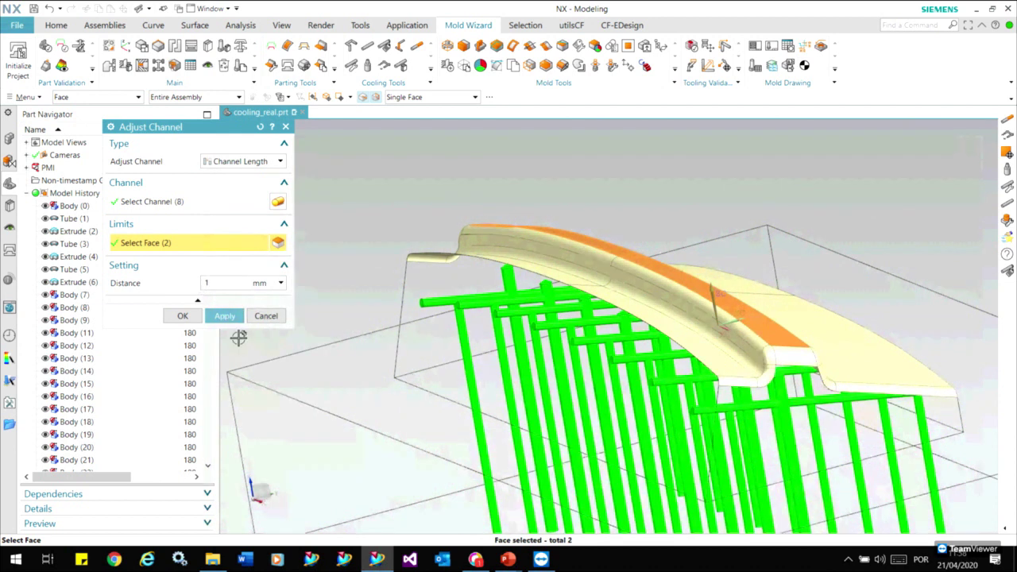
type("5")
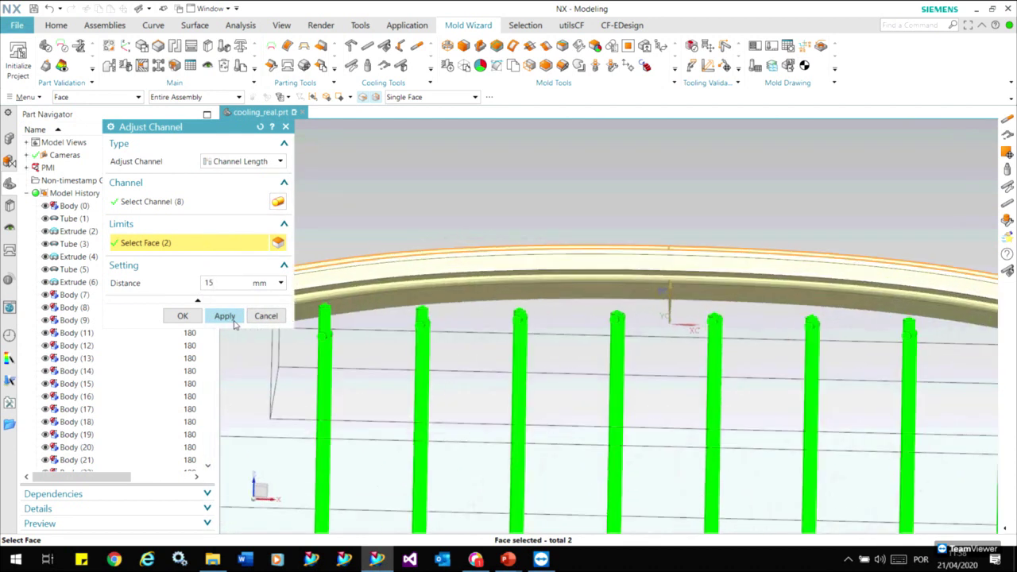
left_click(225, 315)
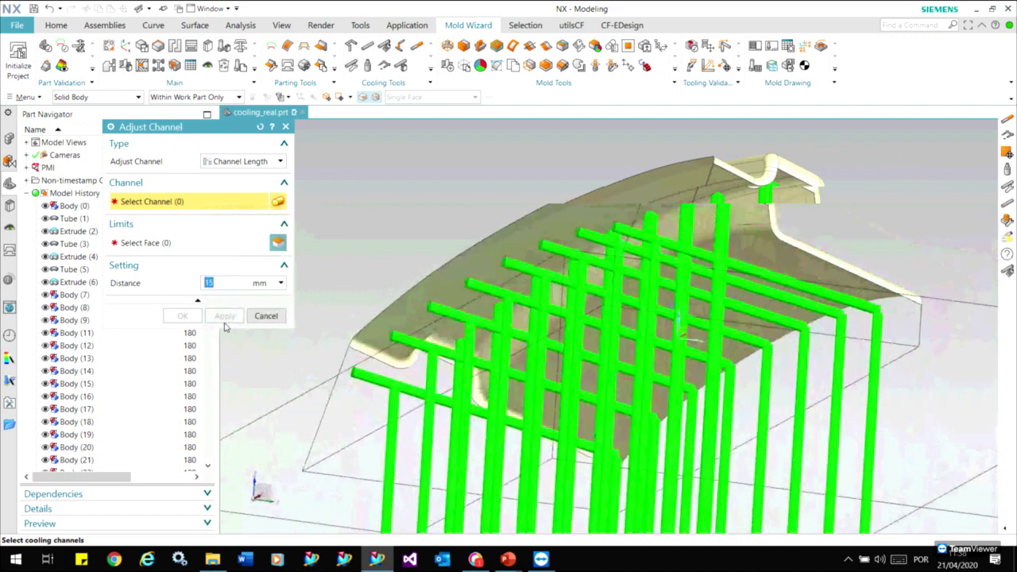
mouse_move(676, 317)
middle_mouse_down()
mouse_move(654, 345)
mouse_move(588, 286)
middle_mouse_up()
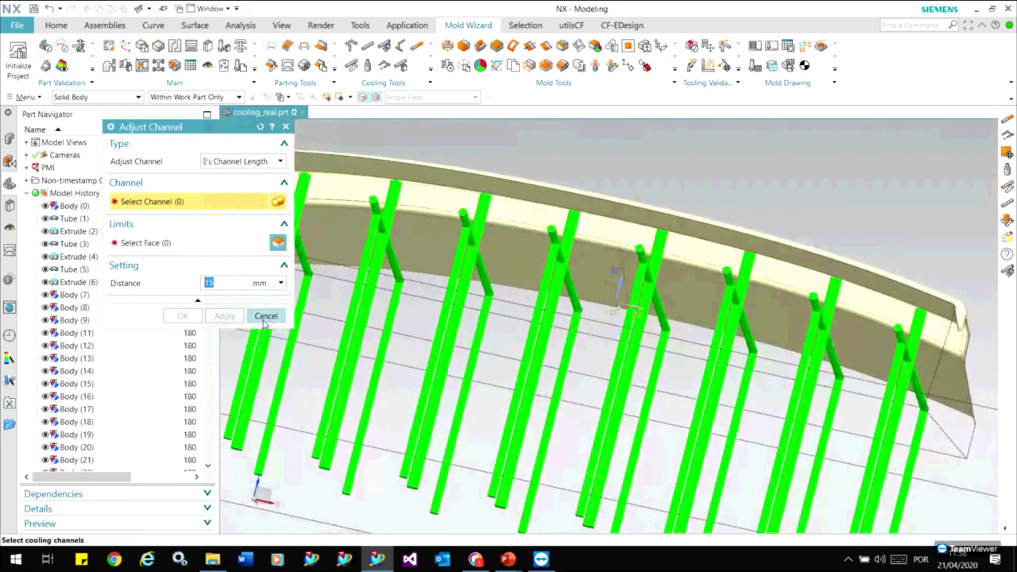
left_click(266, 315)
mouse_move(453, 429)
middle_mouse_down()
mouse_move(707, 377)
mouse_move(731, 395)
mouse_move(718, 370)
mouse_move(367, 46)
middle_mouse_up()
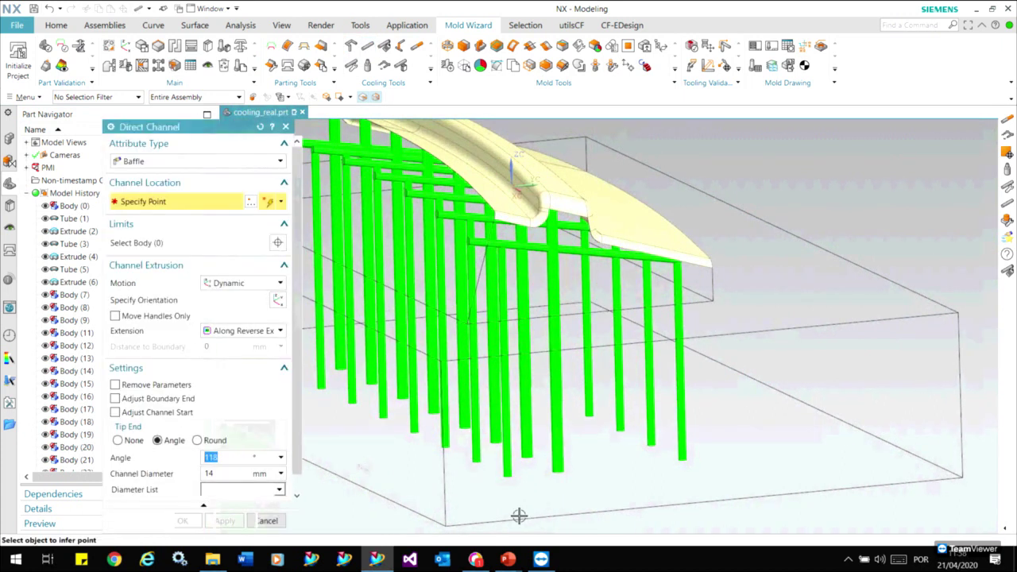
Create a 14 mm channel from a bottom channel end, stretched along the row with reverse extension
scroll(525, 508, "up", 3)
scroll(535, 478, "up", 2)
left_click(531, 467)
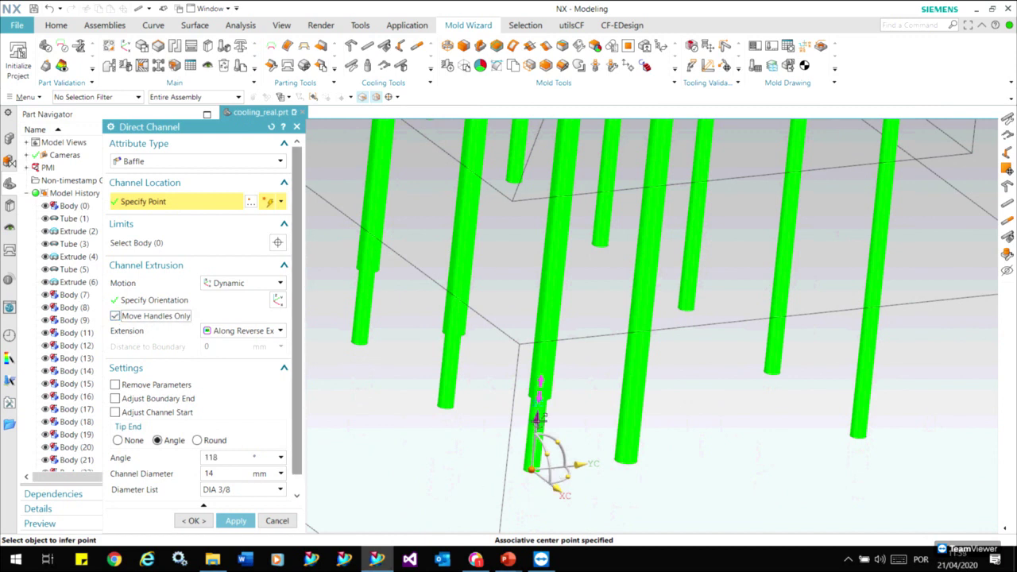
left_click_drag(539, 418, 557, 349)
mouse_move(556, 350)
middle_mouse_down()
mouse_move(337, 444)
mouse_move(318, 397)
middle_mouse_up()
left_click(115, 315)
left_click(279, 330)
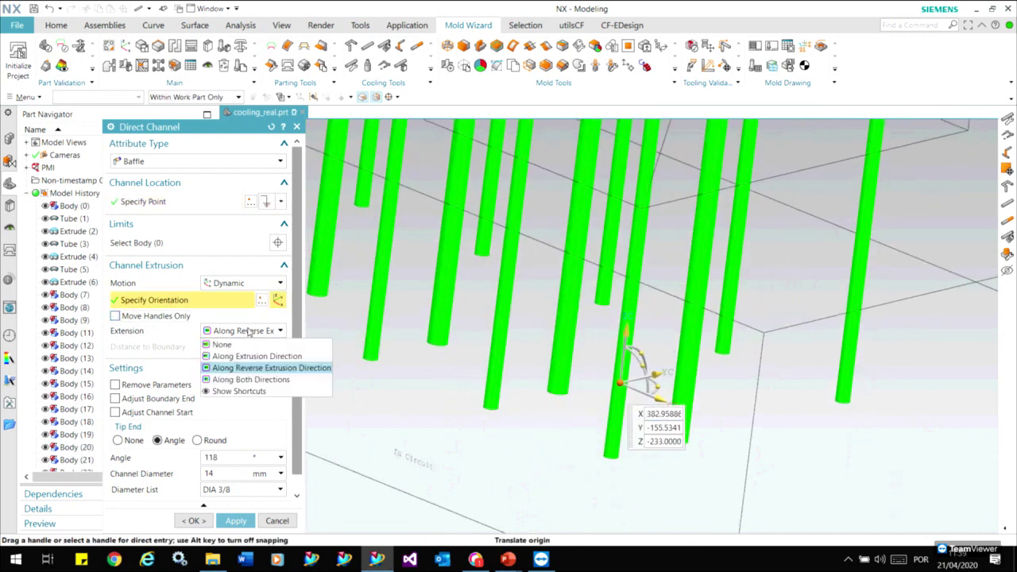
left_click(239, 368)
mouse_move(477, 397)
middle_mouse_down()
mouse_move(593, 421)
mouse_move(844, 407)
mouse_move(864, 381)
middle_mouse_up()
mouse_move(865, 382)
left_mouse_down()
mouse_move(426, 363)
mouse_move(406, 384)
left_mouse_up()
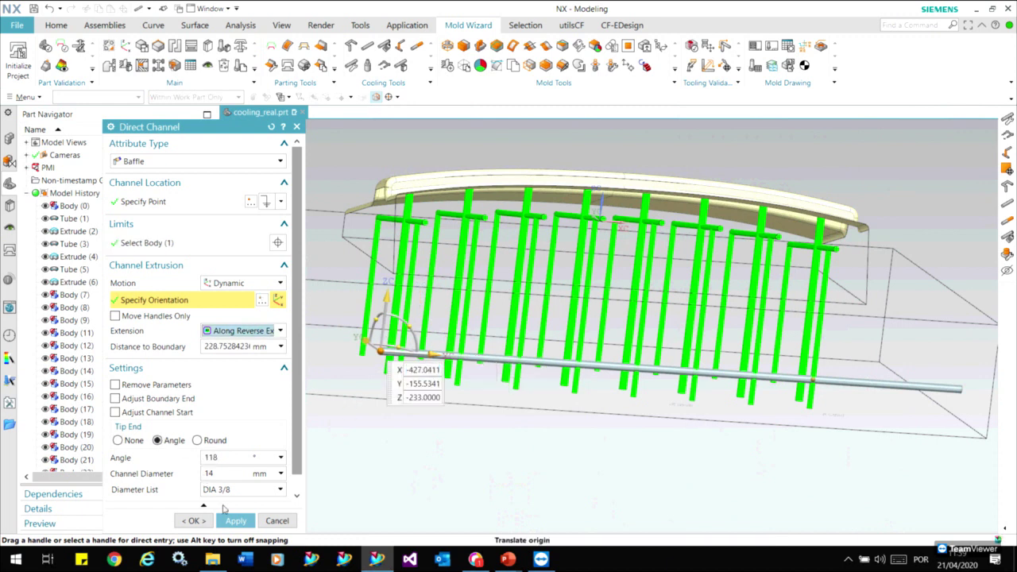
left_click(235, 521)
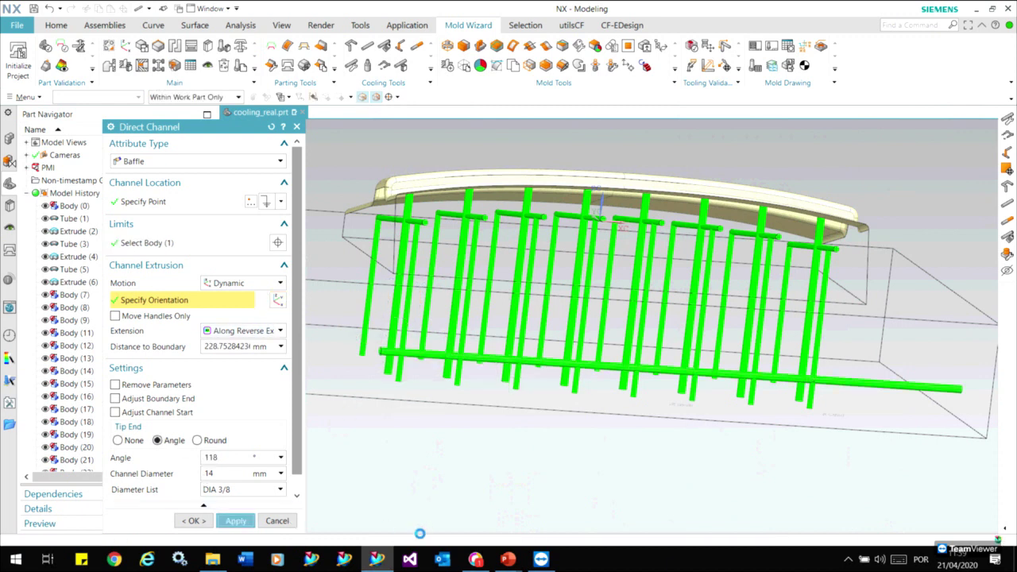
key("Escape")
middle_click_drag(395, 509, 408, 513)
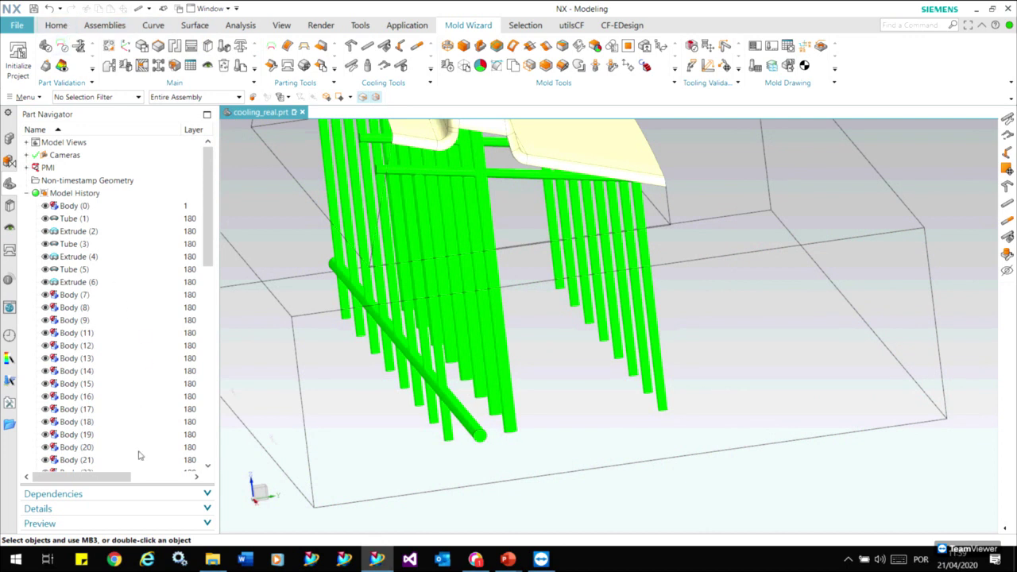
Select the new bottom tube for Move Object, then abandon the move
middle_click_drag(683, 508, 709, 513)
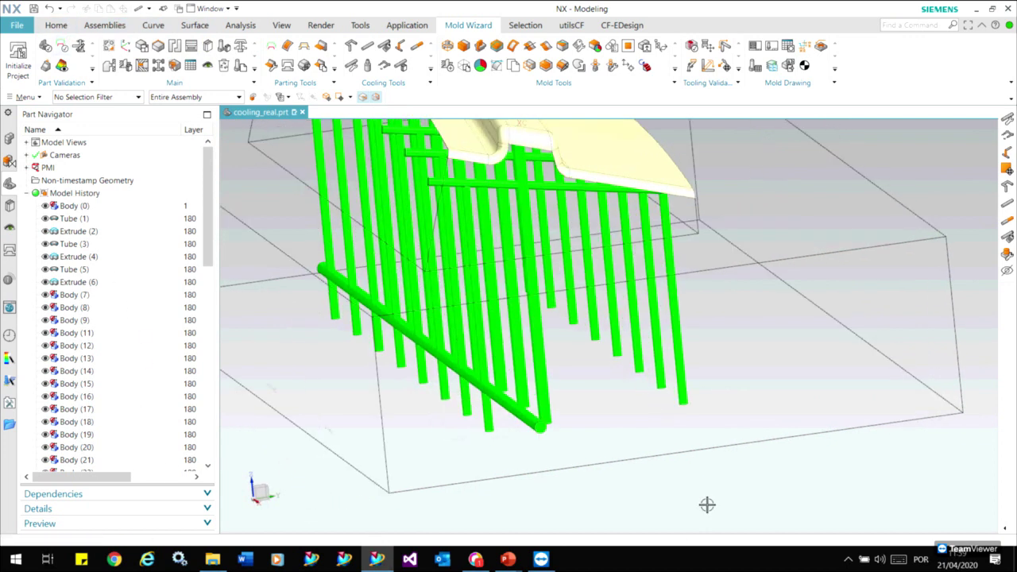
key("ctrl+t")
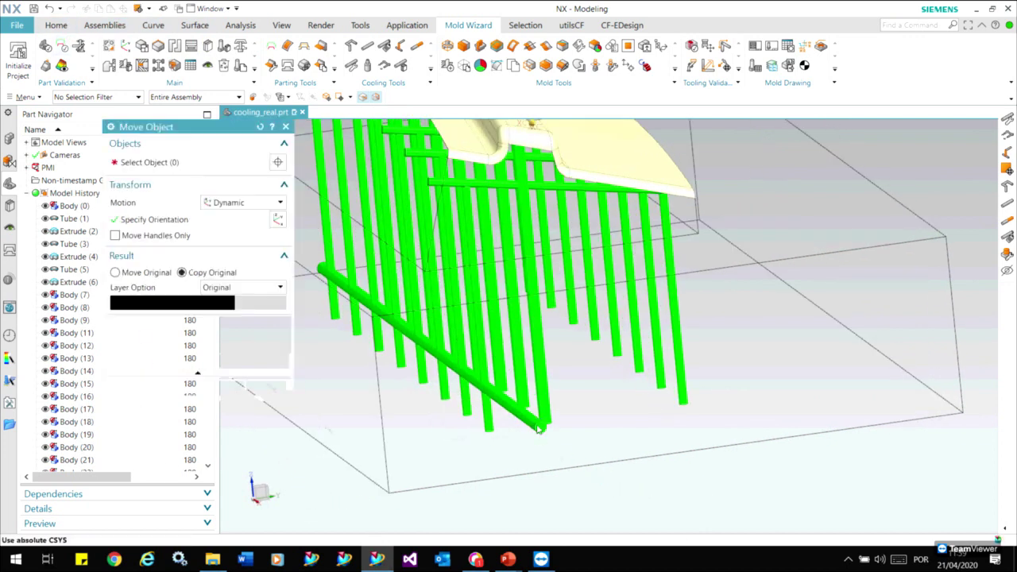
left_click(539, 425)
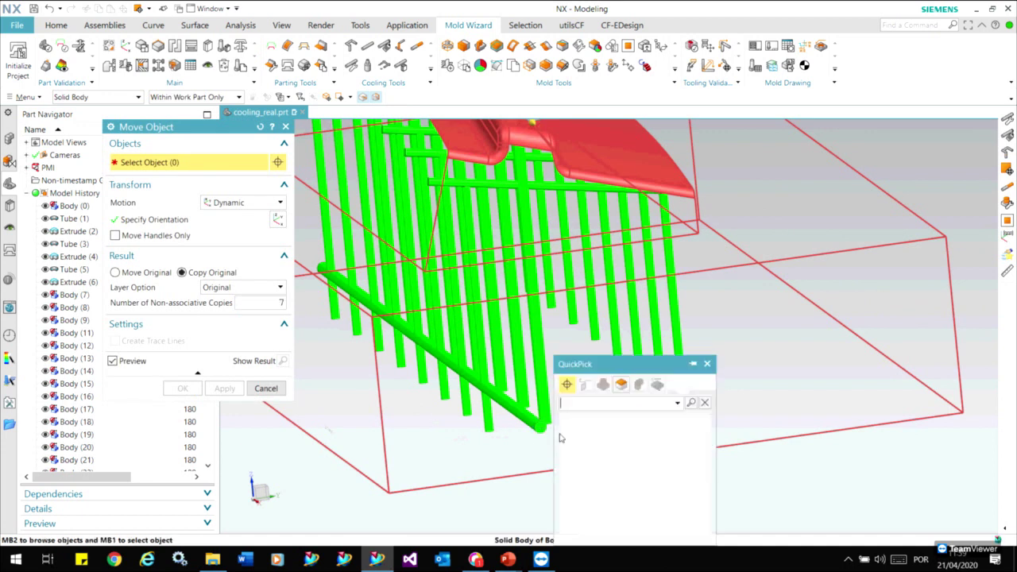
left_click(266, 389)
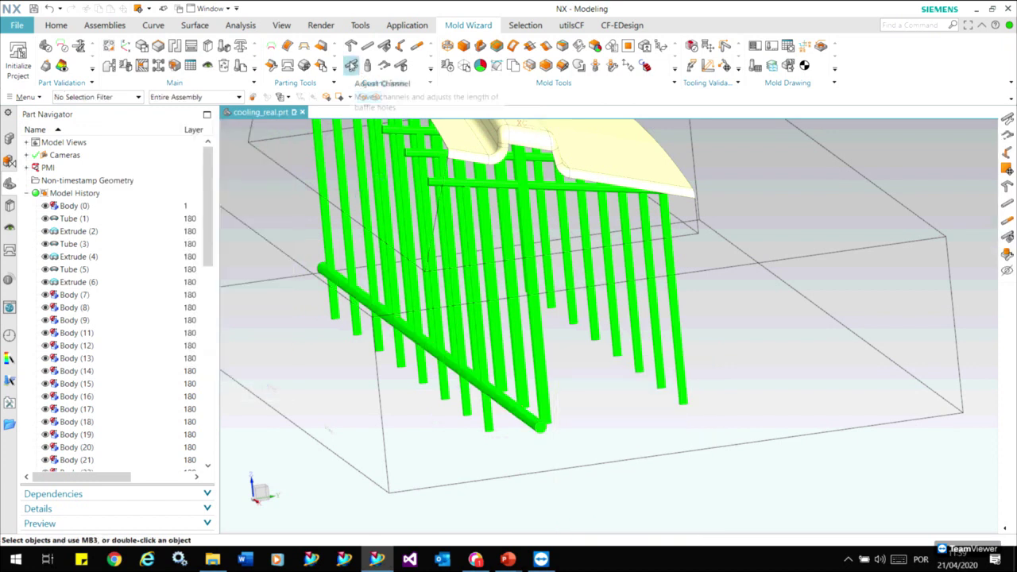
Set Adjust Channel to Reposition on the new bottom channel, keeping the original
left_click(351, 65)
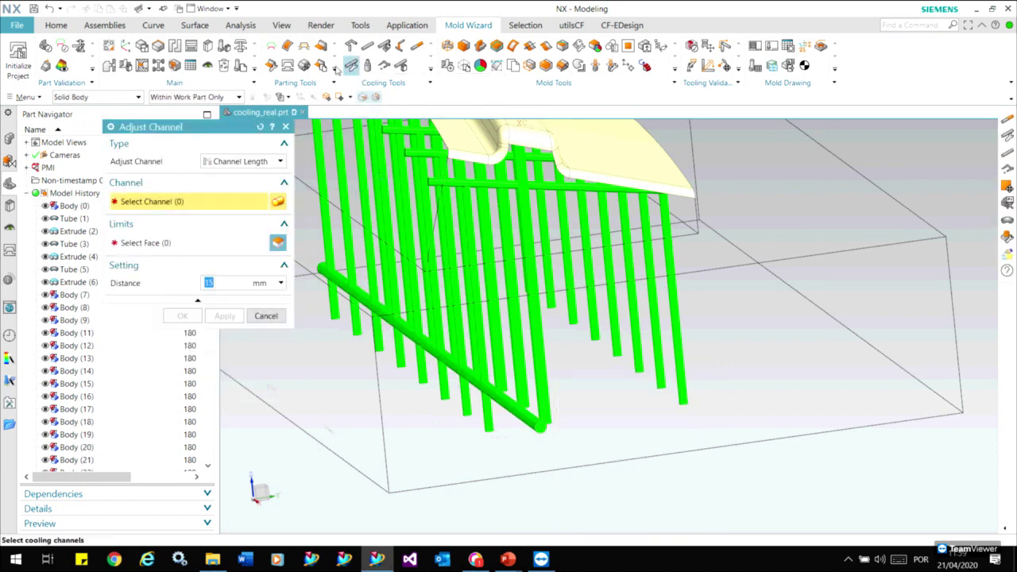
left_click(221, 159)
left_click(222, 175)
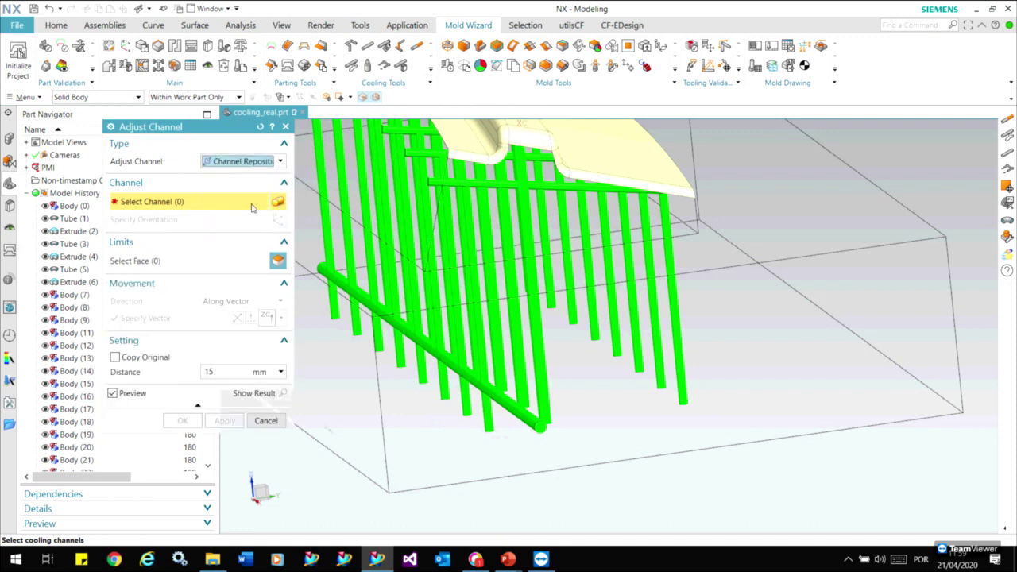
left_click(538, 429)
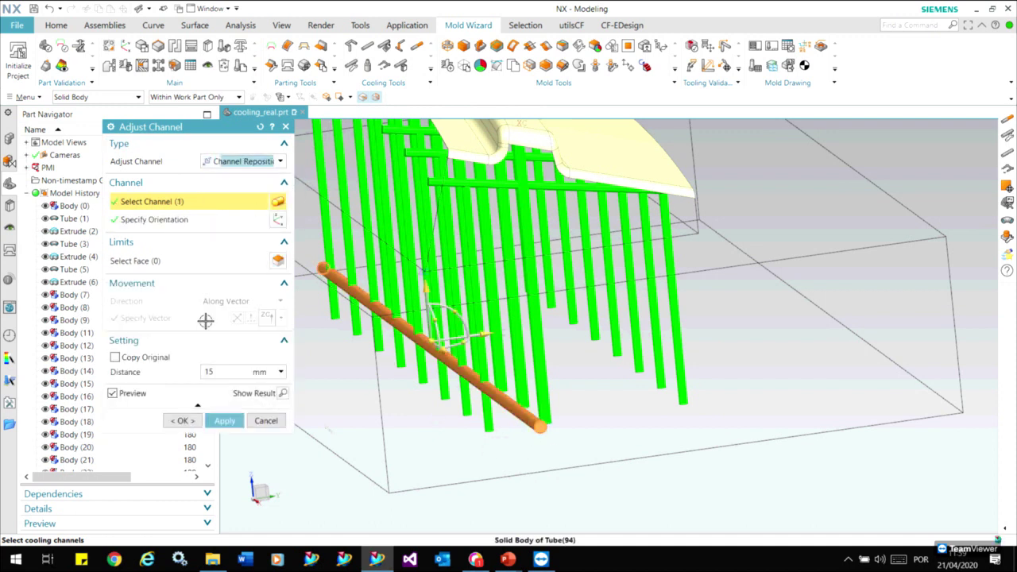
left_click(115, 357)
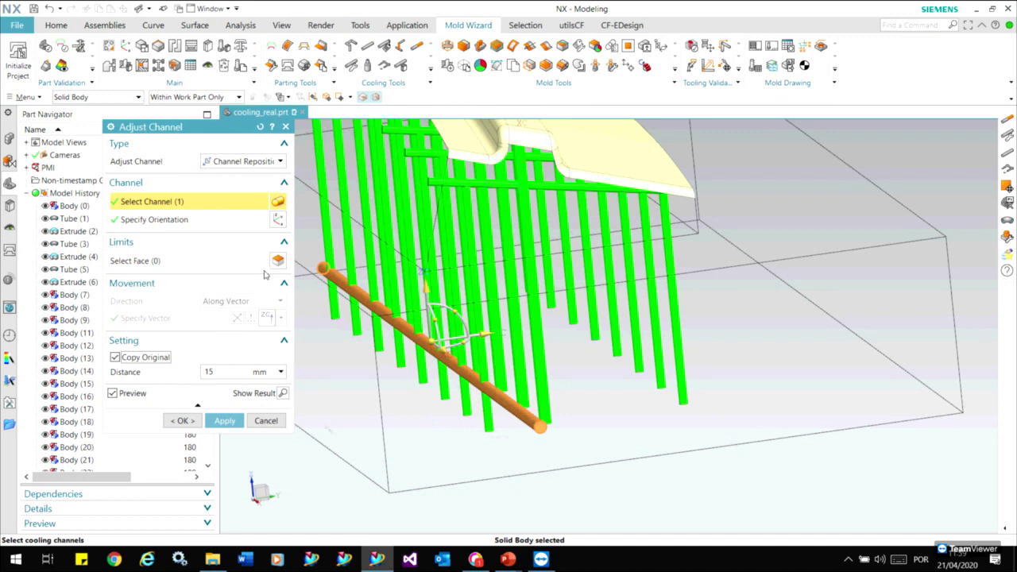
left_click(258, 221)
key("Escape")
Try an end-point orientation and a limiting face, then cancel Adjust Channel without applying
left_click(258, 221)
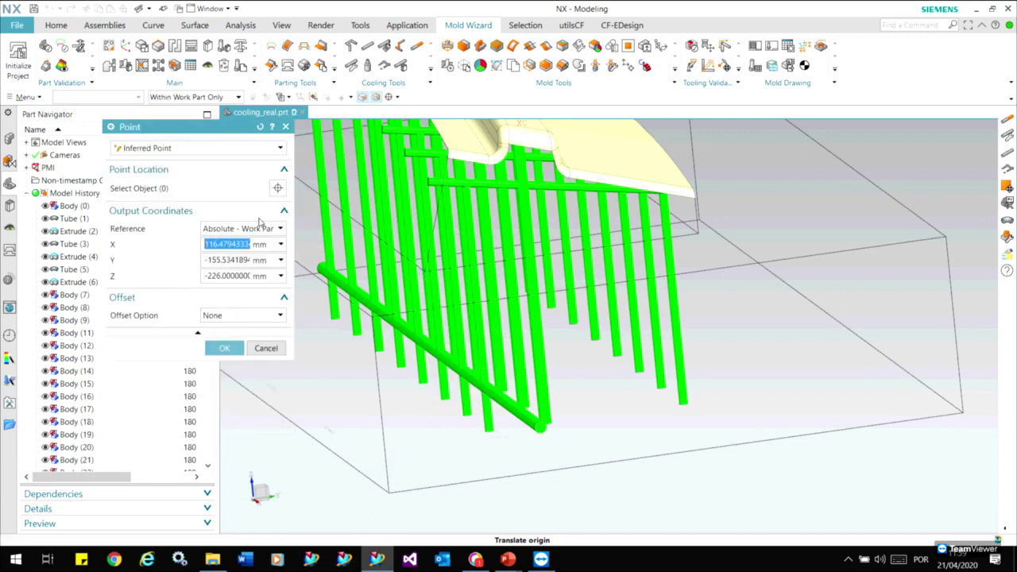
left_click(169, 149)
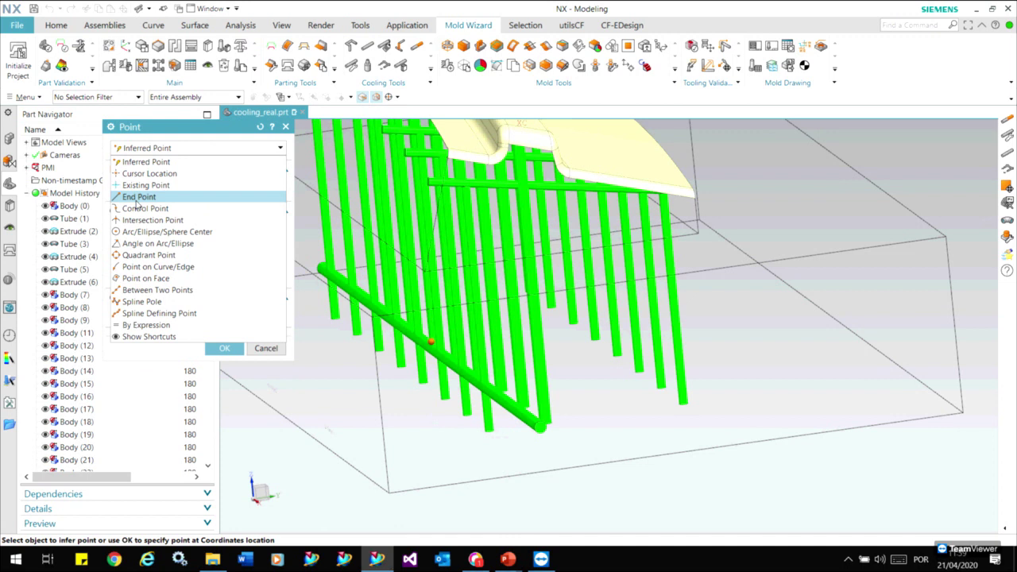
left_click(138, 197)
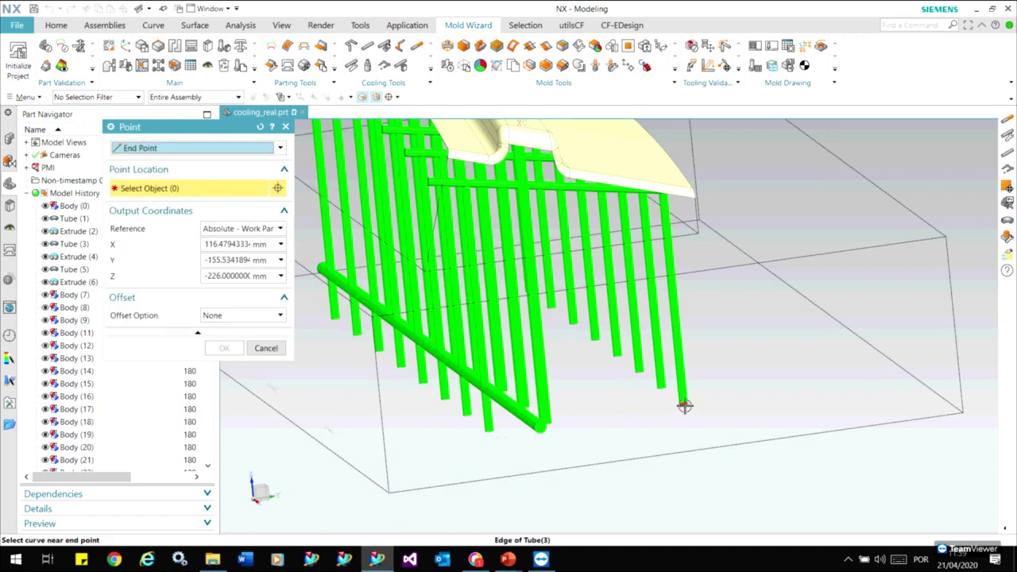
left_click(263, 348)
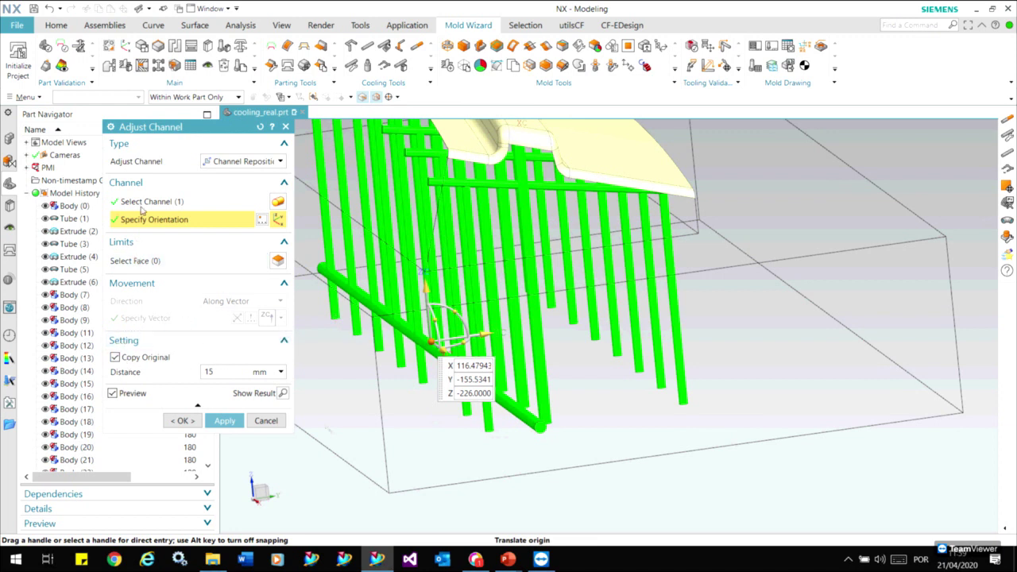
left_click(216, 165)
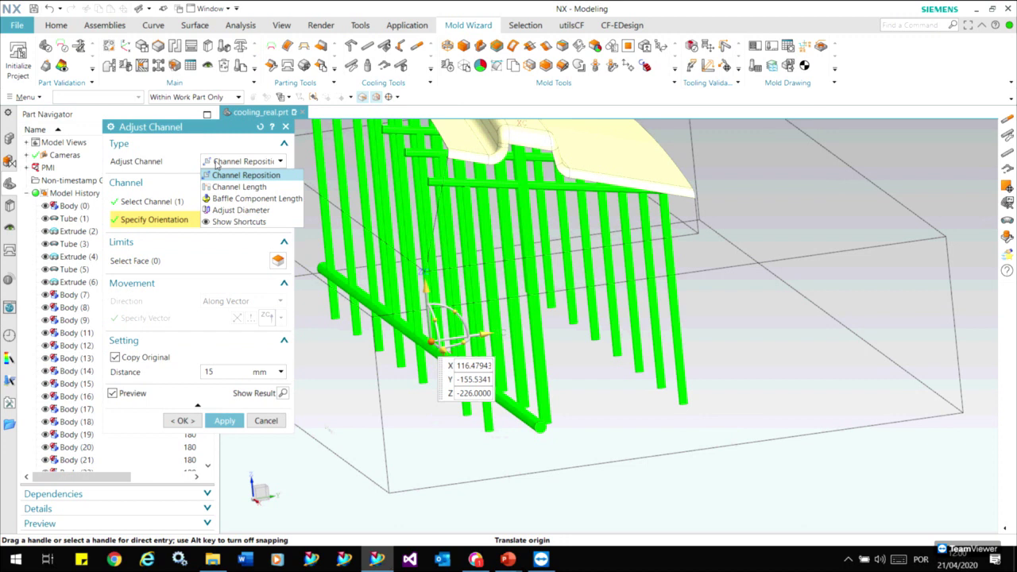
left_click(226, 174)
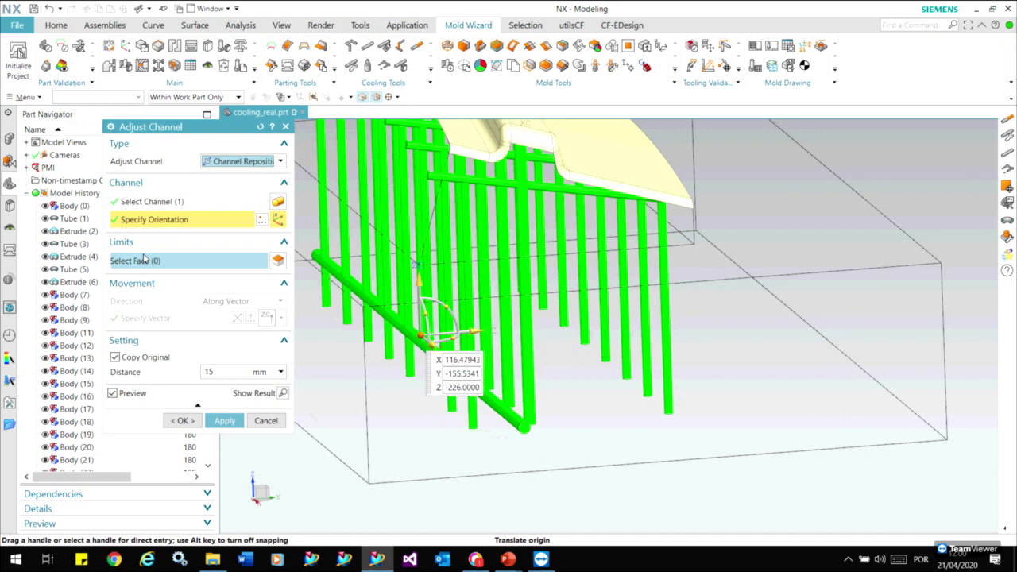
left_click(144, 259)
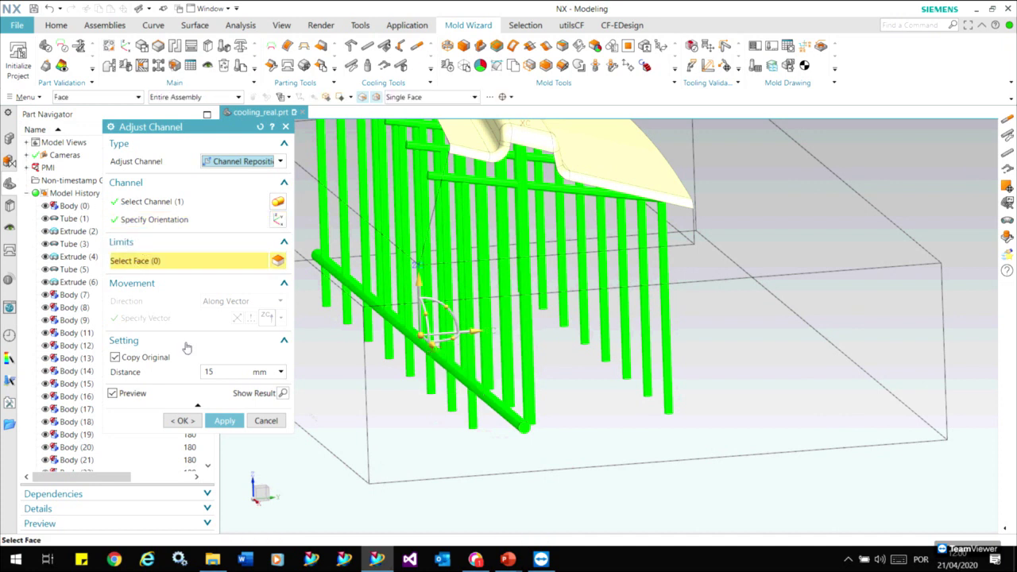
left_click(266, 421)
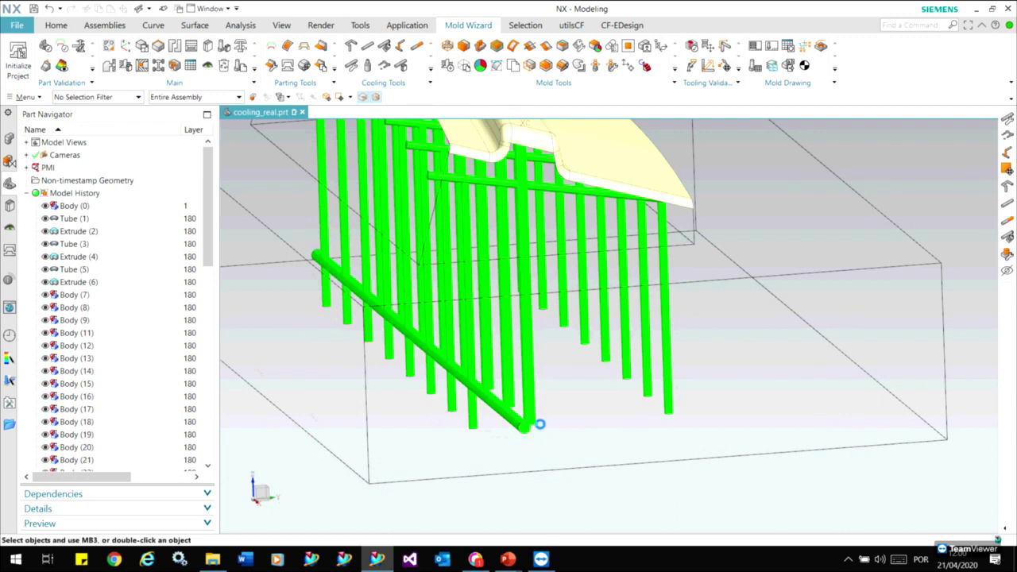
Set up Move Object on the diagonal tube with Point to Point motion and one copy
key("ctrl+t")
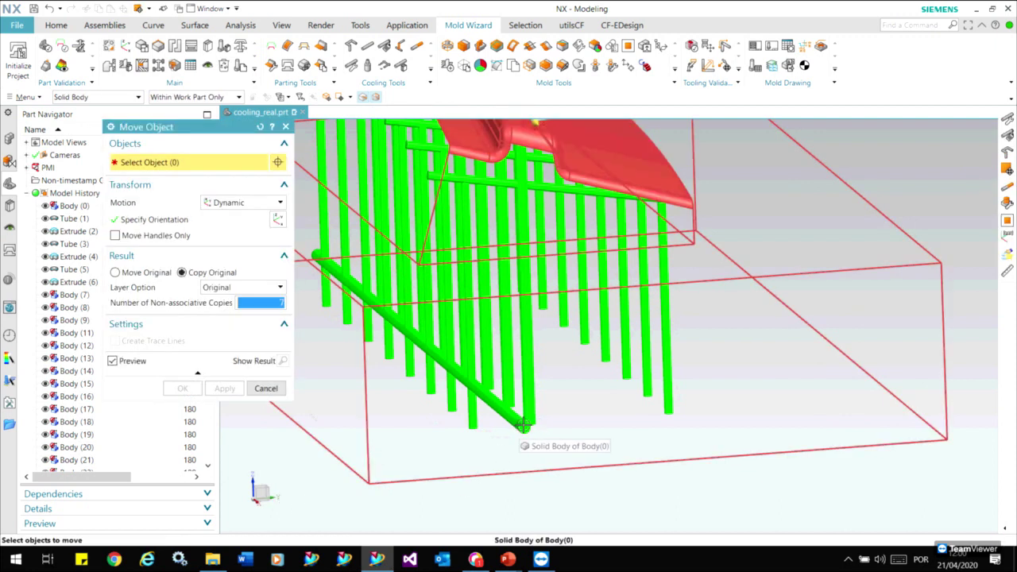
left_click(524, 425)
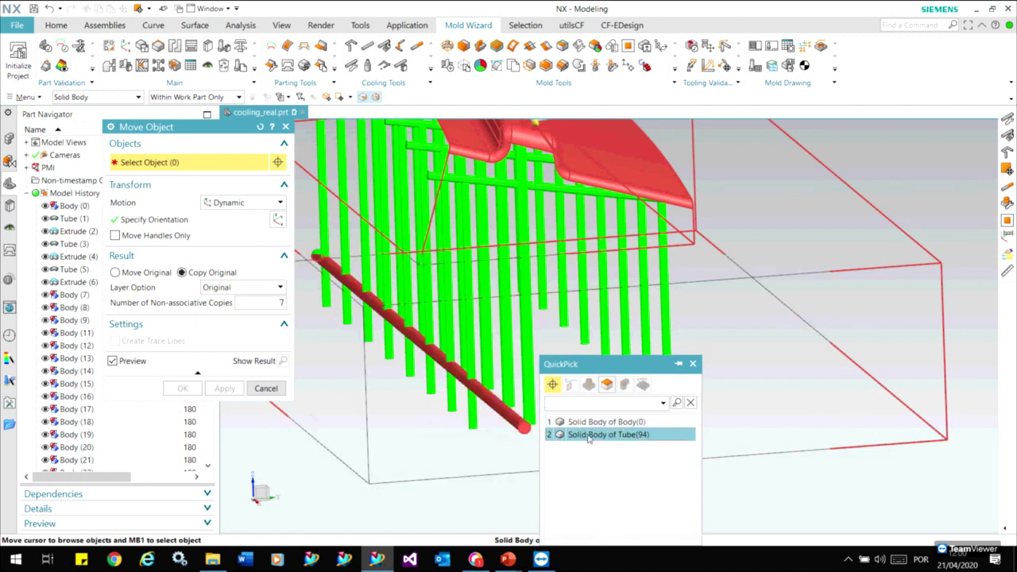
left_click(587, 437)
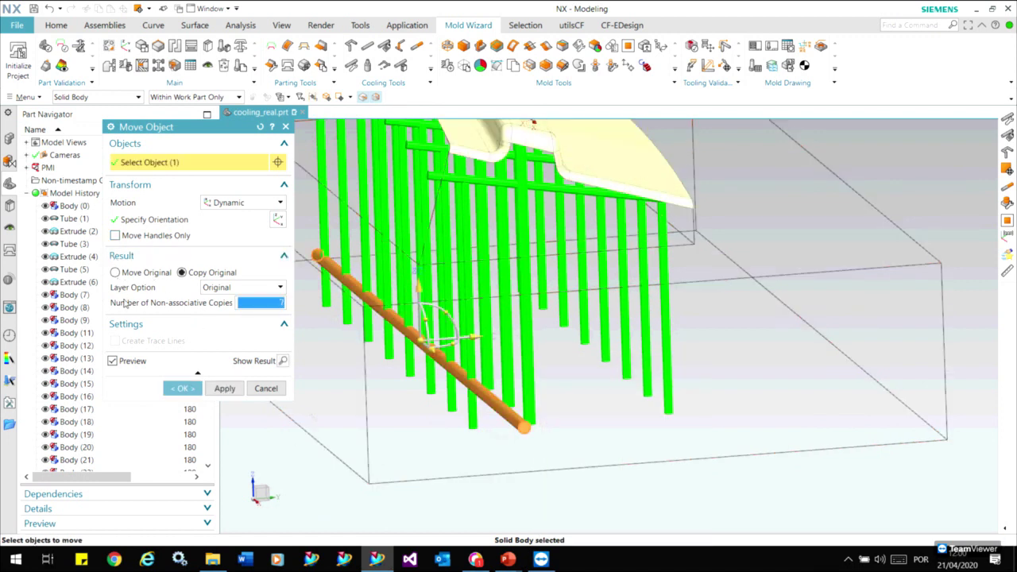
left_click(230, 203)
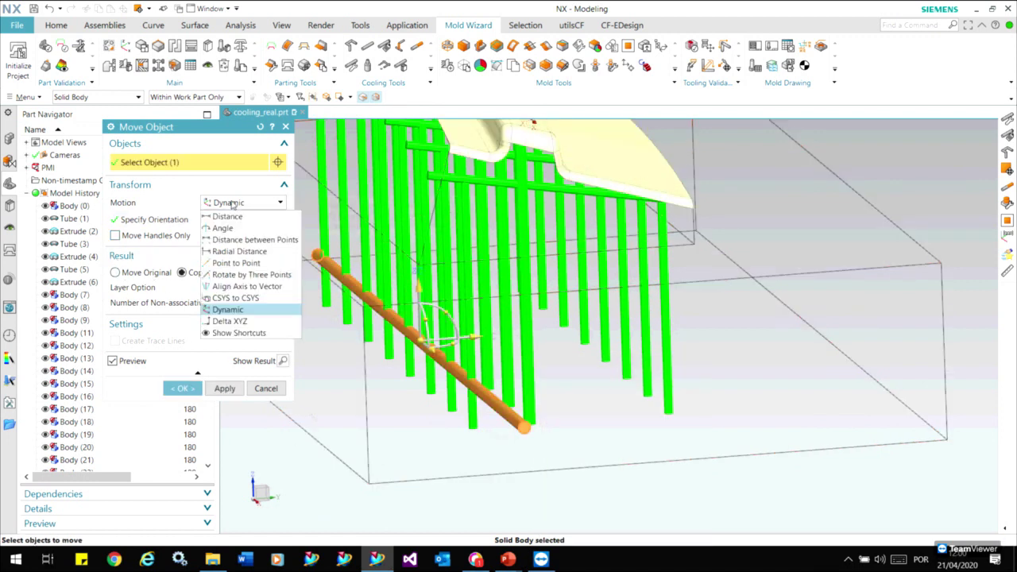
left_click(229, 263)
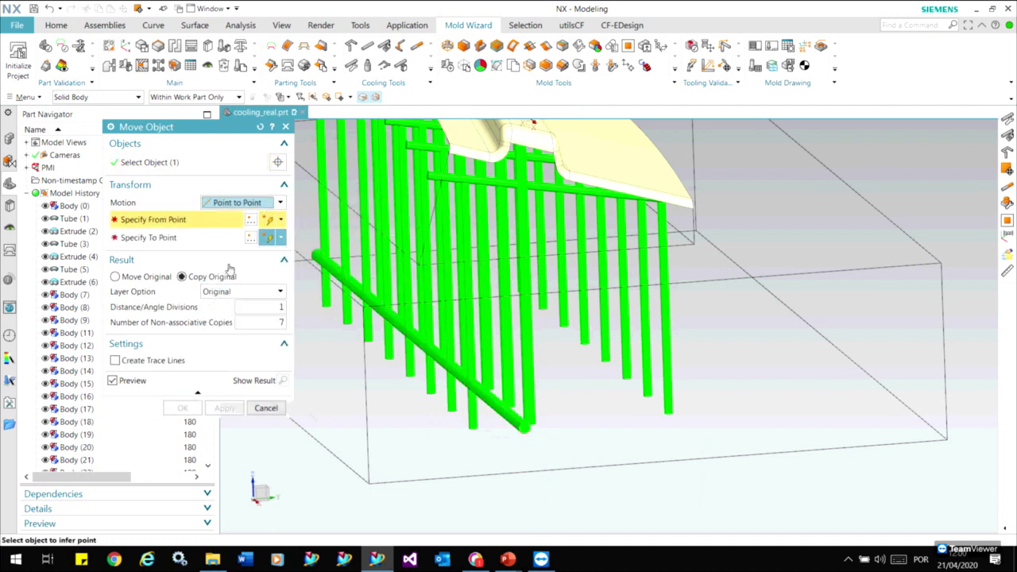
left_click_drag(271, 322, 288, 321)
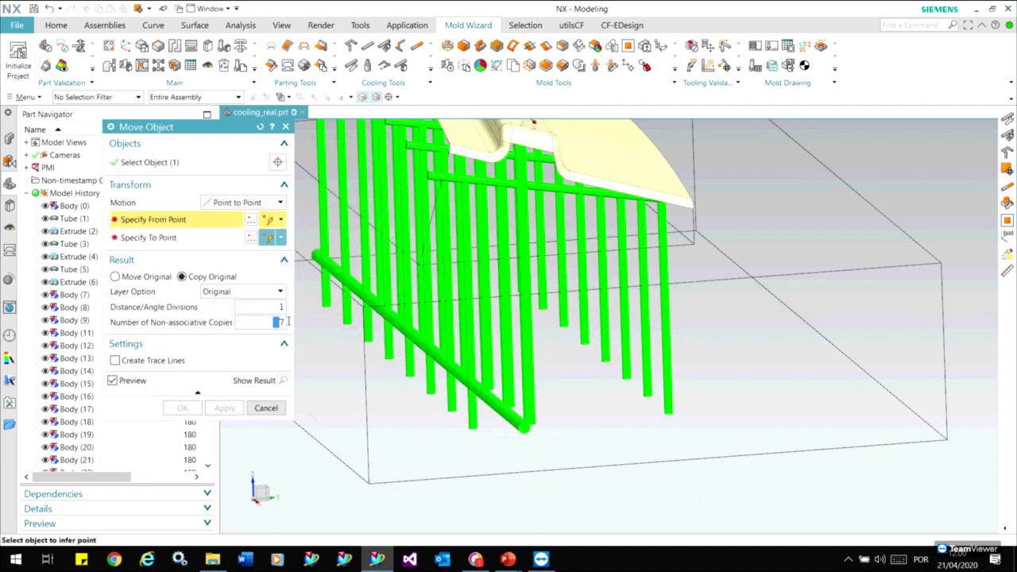
Copy the tube from one vertical tube's bottom end to another's, along the second row
mouse_move(386, 458)
middle_mouse_down()
mouse_move(511, 461)
mouse_move(495, 490)
mouse_move(443, 502)
mouse_move(453, 495)
mouse_move(449, 457)
mouse_move(576, 490)
mouse_move(604, 509)
mouse_move(656, 492)
mouse_move(647, 483)
middle_mouse_up()
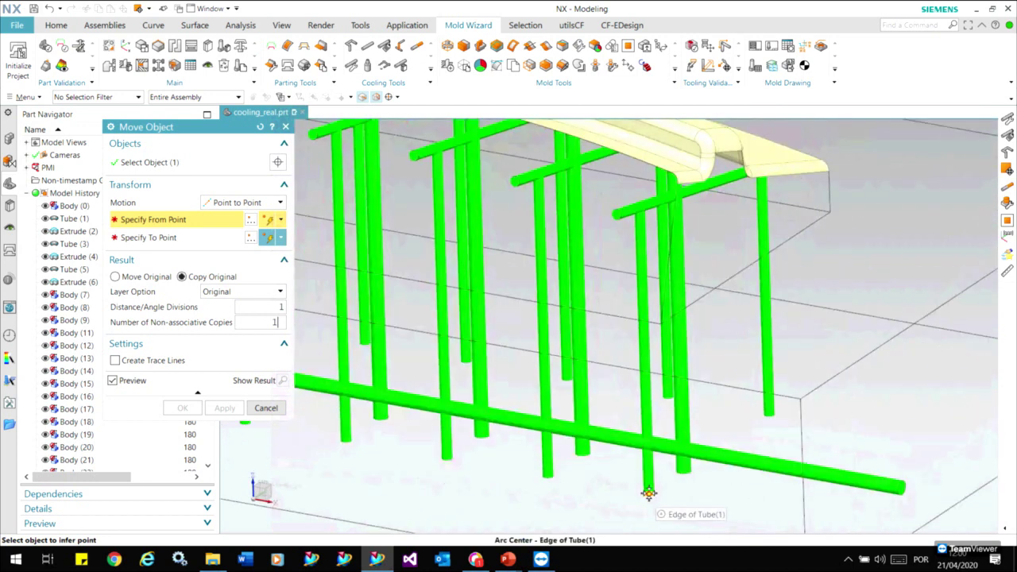
left_click(762, 445)
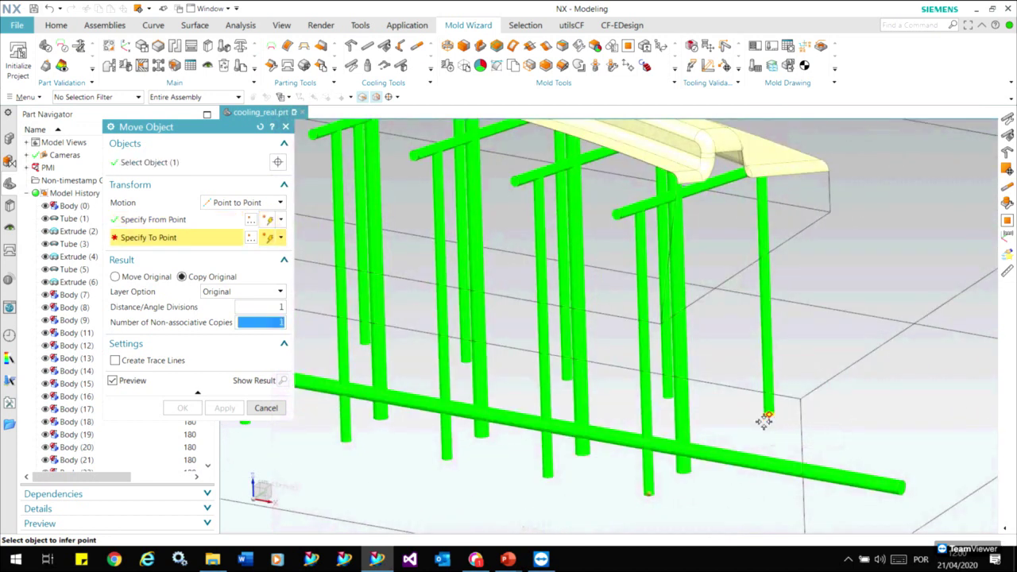
left_click(765, 420)
middle_click_drag(465, 504, 56, 433)
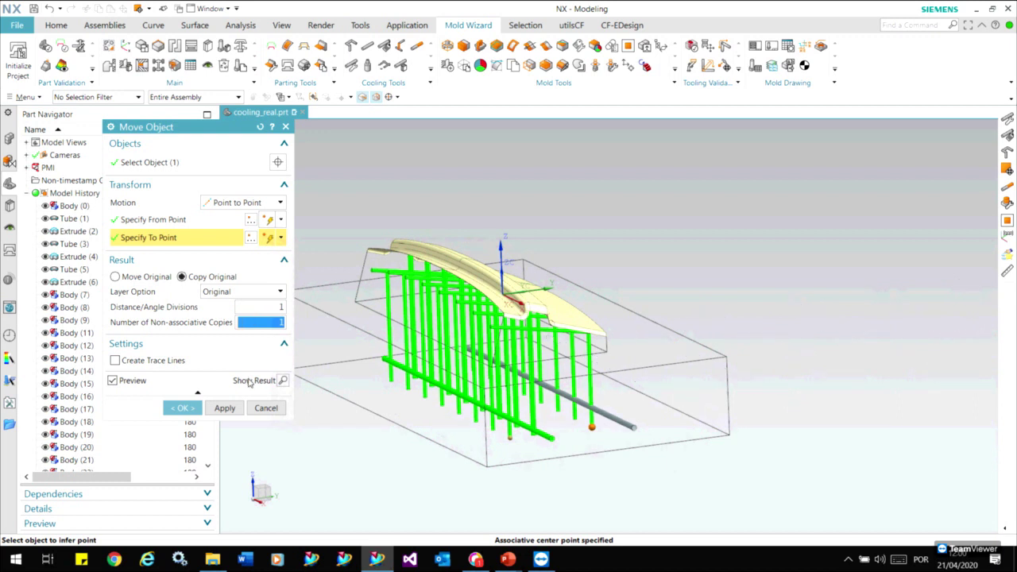
left_click(185, 408)
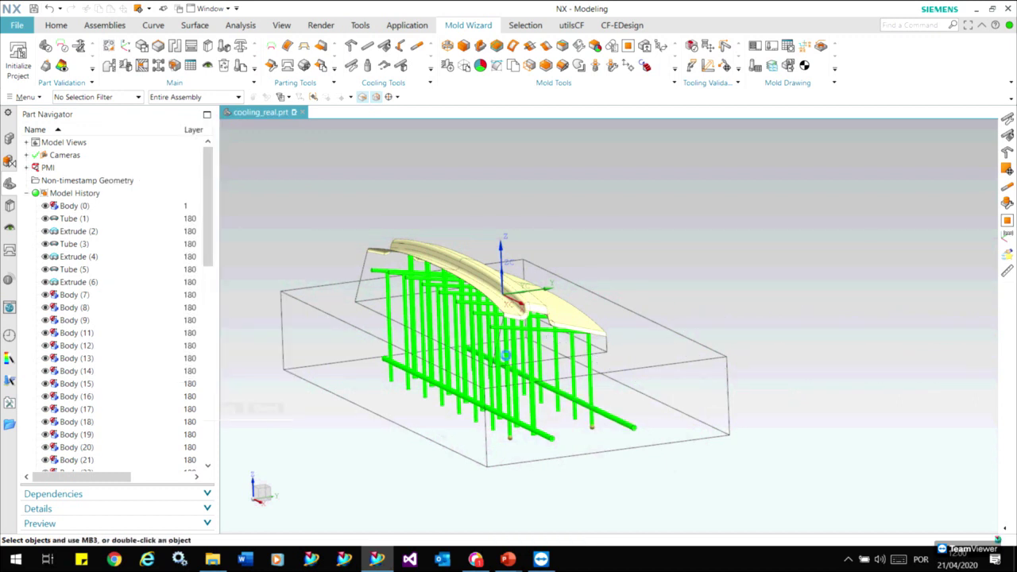
scroll(663, 307, "up", 3)
scroll(663, 307, "up", 1)
scroll(663, 307, "up", 1)
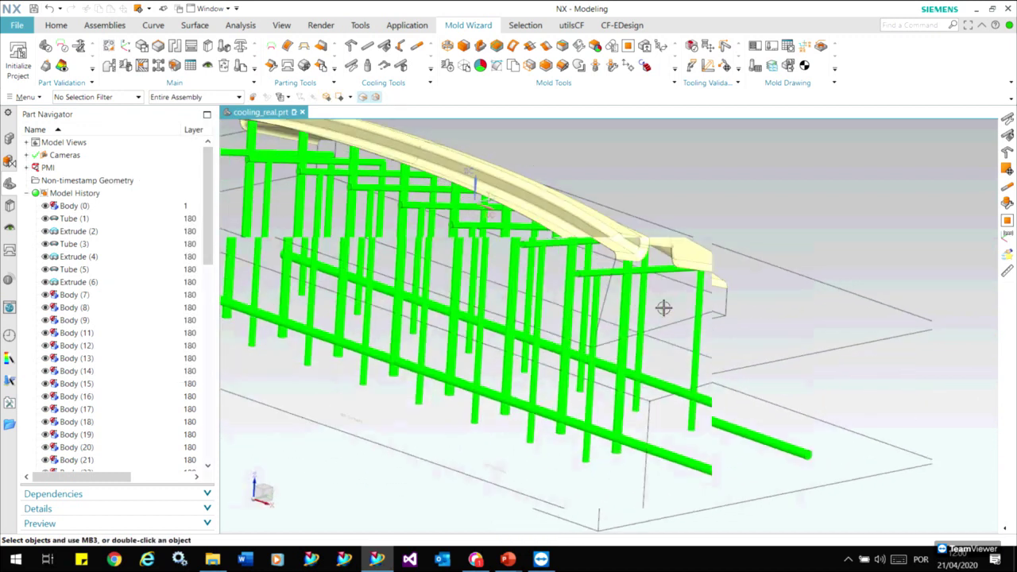
scroll(663, 307, "up", 1)
scroll(663, 308, "up", 1)
middle_click_drag(663, 307, 465, 130)
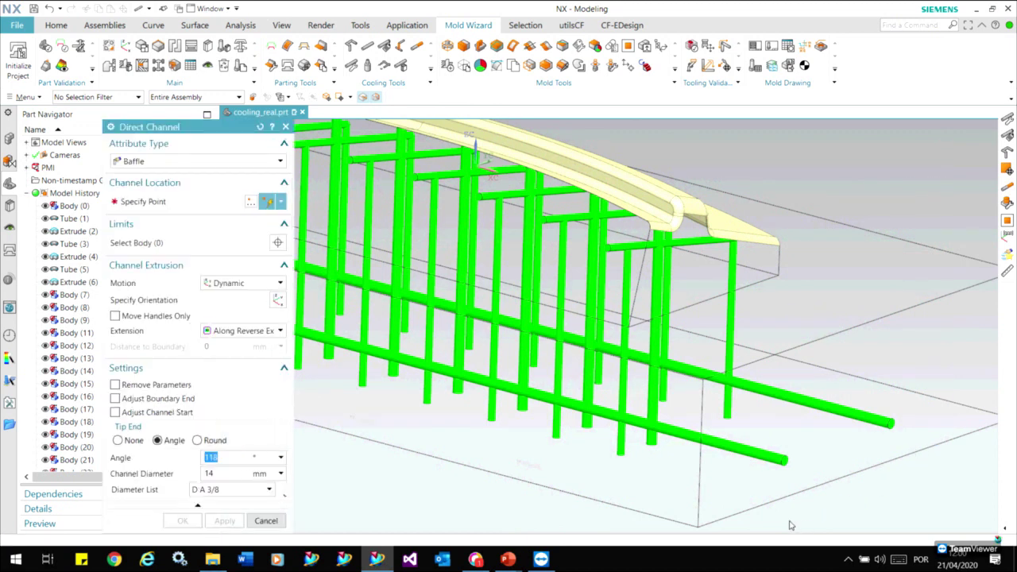
Start the new channel at the vertical tube's bottom end, with Extension and Tip End set to None
scroll(646, 520, "up", 2)
scroll(680, 486, "up", 2)
scroll(715, 460, "up", 1)
left_click(715, 460)
scroll(583, 511, "down", 1)
scroll(580, 511, "down", 2)
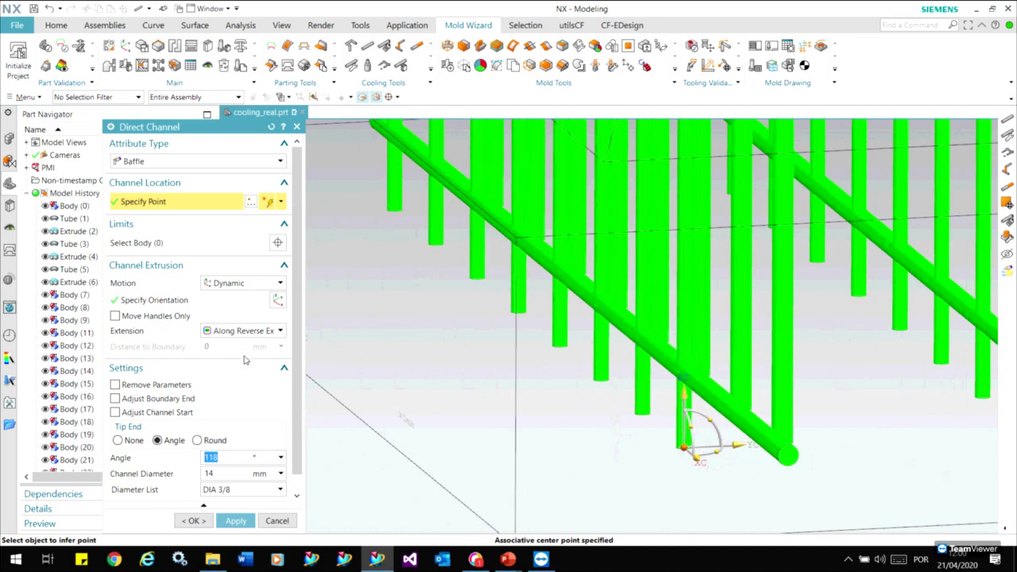
left_click(243, 330)
left_click(245, 357)
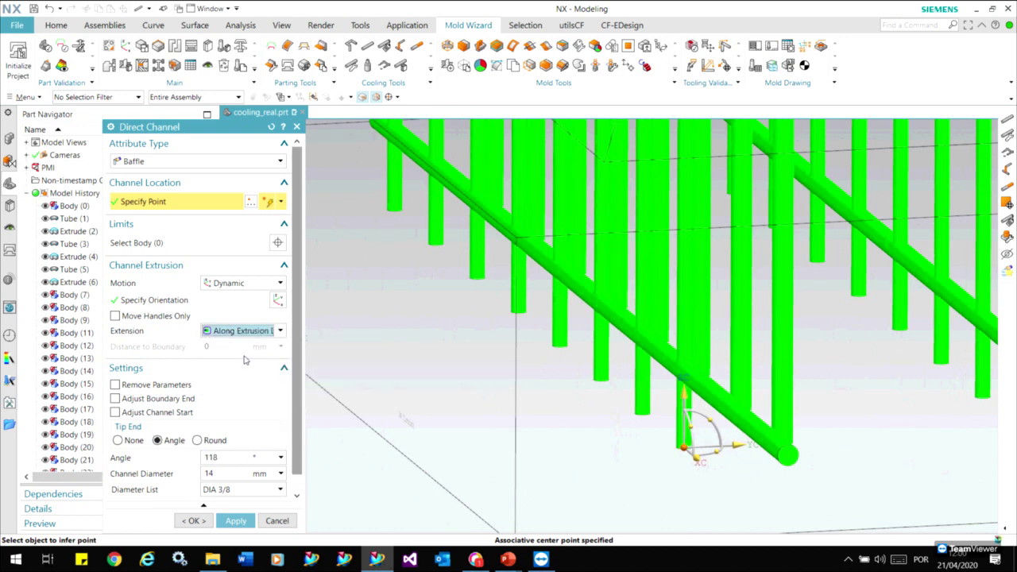
left_click(119, 440)
scroll(765, 493, "down", 2)
scroll(726, 419, "down", 2)
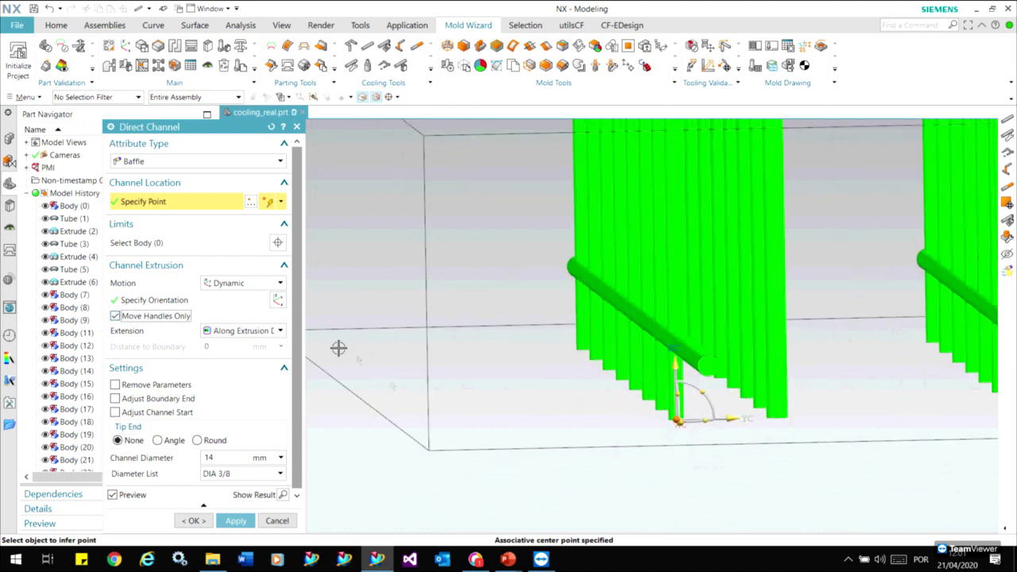
Drag the channel handles so it runs horizontally out to the block boundary
left_click_drag(672, 357, 677, 335)
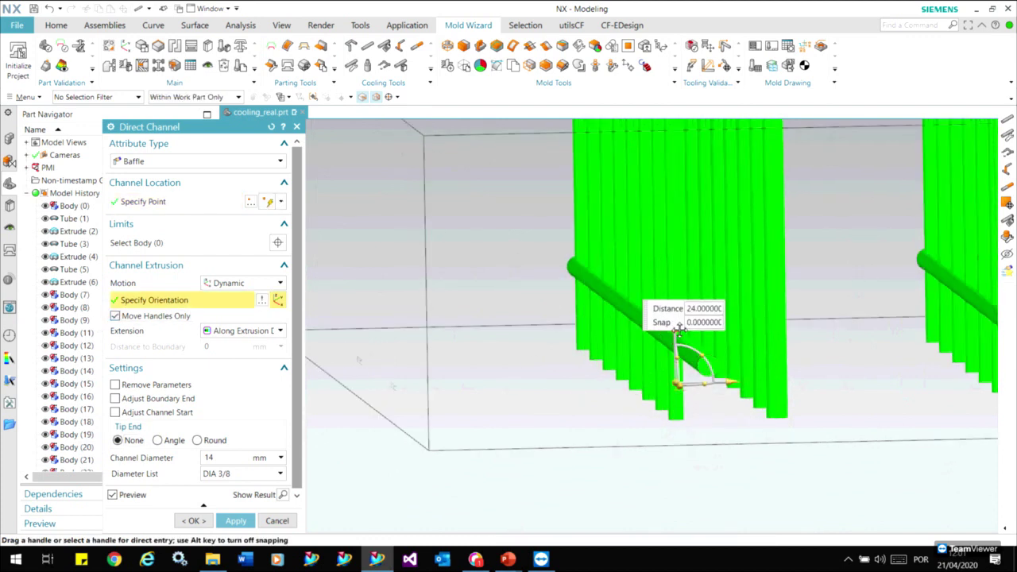
mouse_move(729, 380)
left_mouse_down()
mouse_move(645, 384)
mouse_move(726, 382)
left_mouse_up()
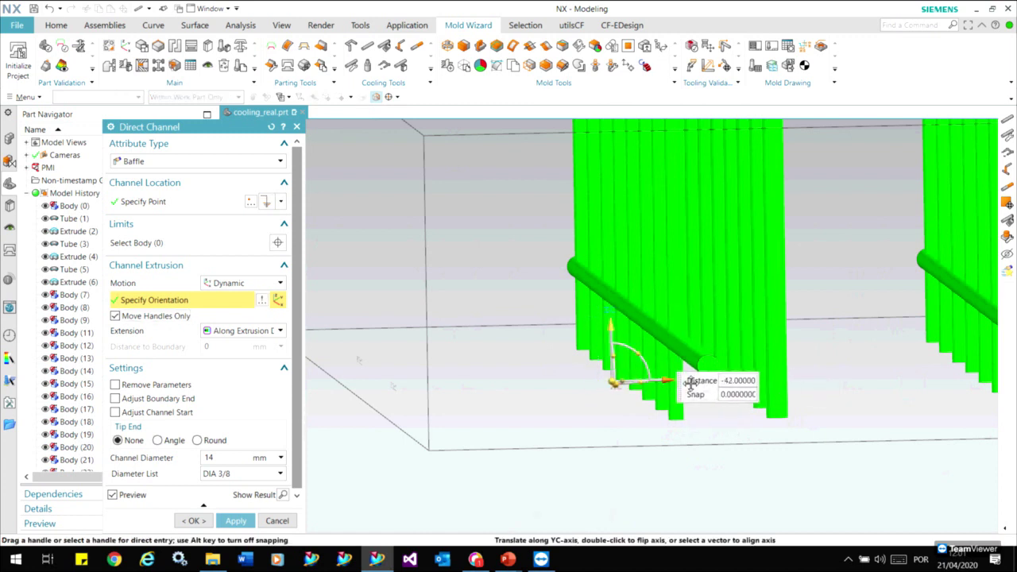
middle_click_drag(726, 383, 695, 443)
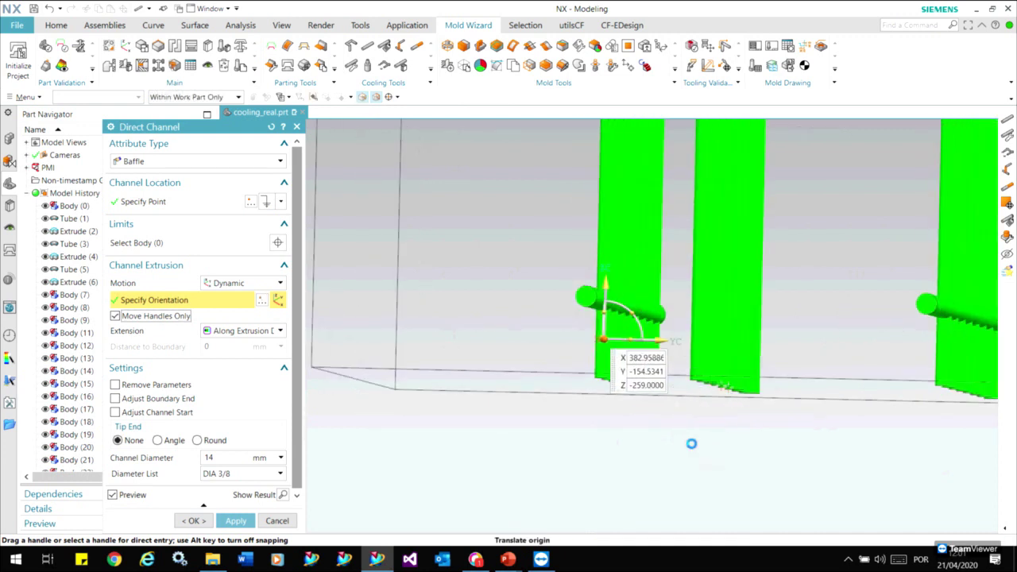
key("F8")
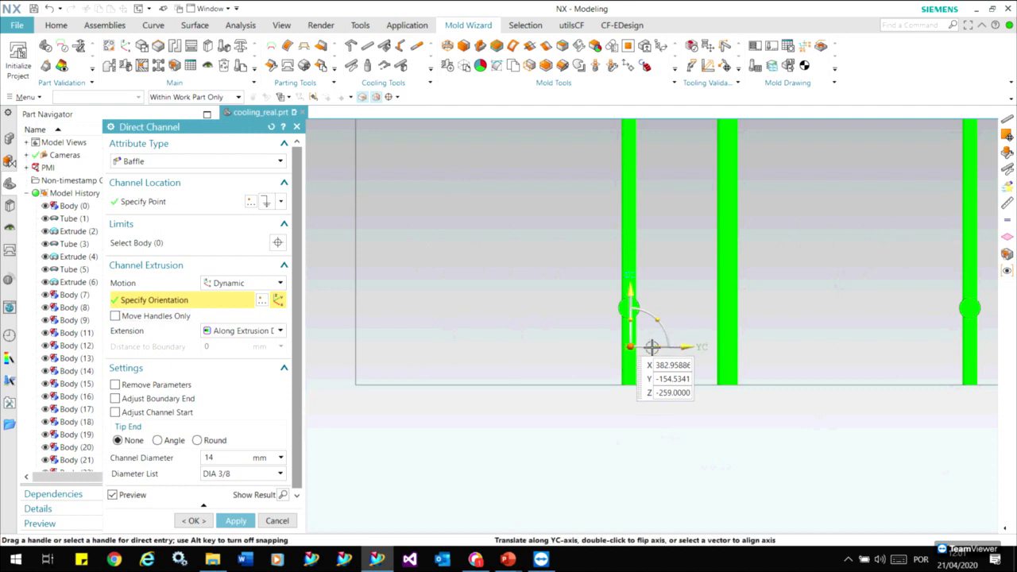
left_click_drag(652, 347, 531, 358)
mouse_move(438, 456)
middle_mouse_down()
mouse_move(426, 484)
mouse_move(325, 437)
middle_mouse_up()
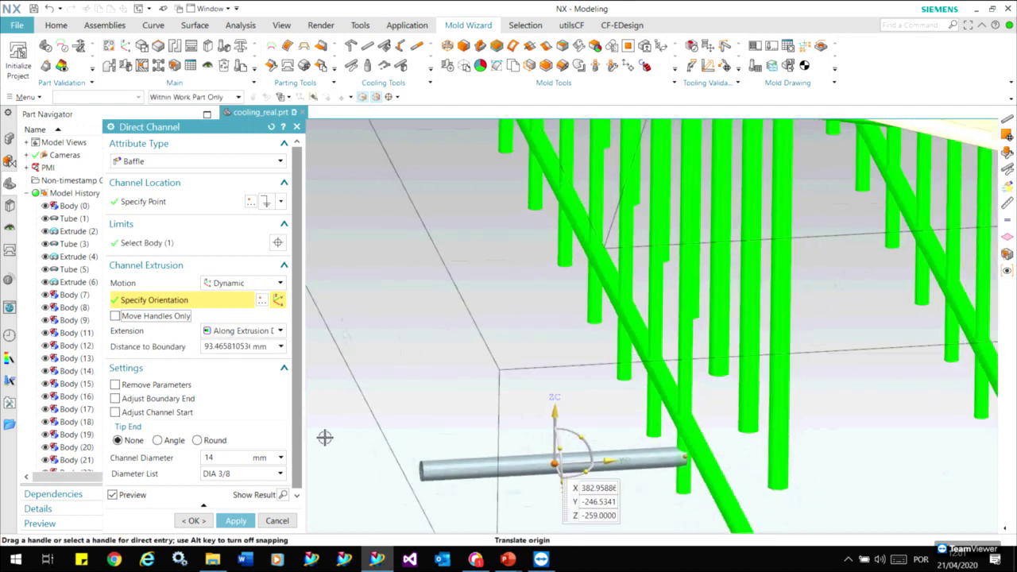
Make it a Channel attribute type with size DIA 1/4 (10 mm) and create it
left_click(155, 162)
left_click(150, 174)
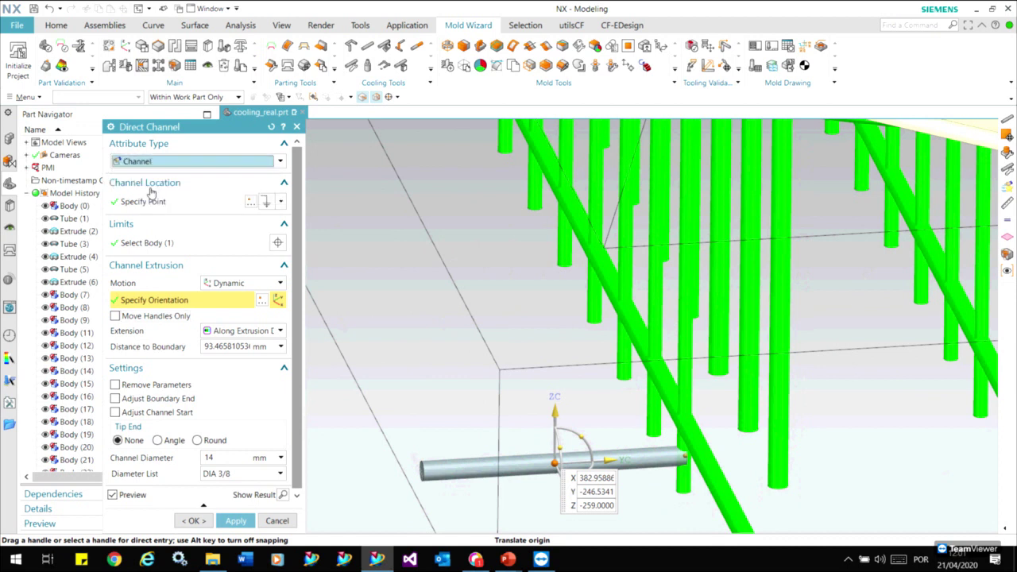
left_click(279, 473)
left_click(219, 320)
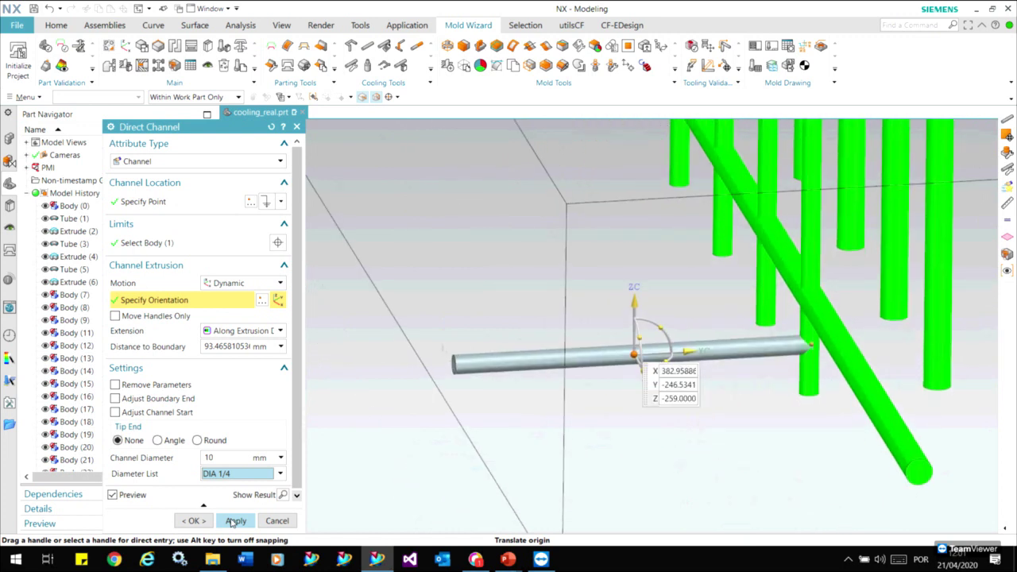
left_click(235, 520)
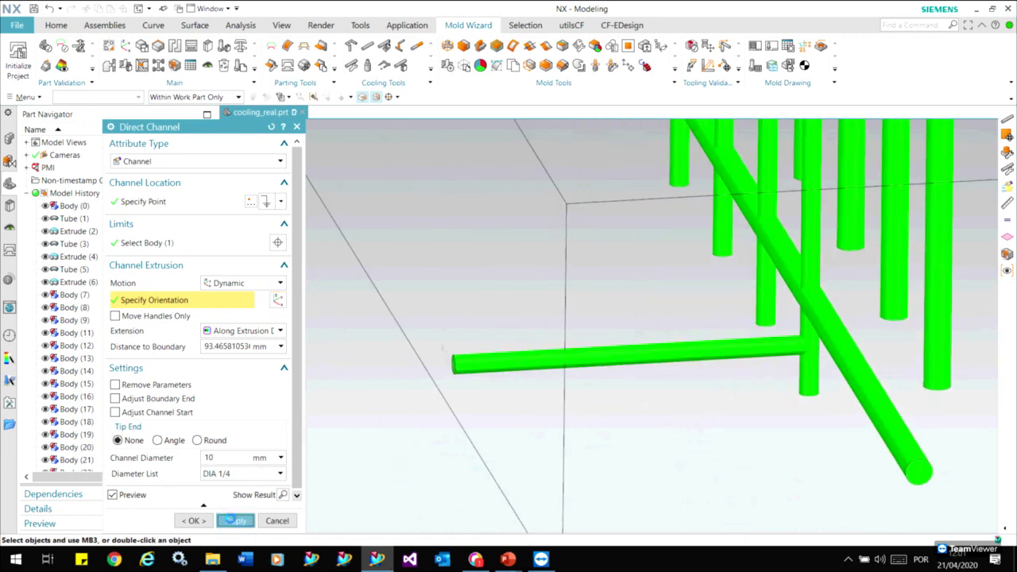
left_click(275, 521)
Copy the new short channel Point to Point onto the first vertical channel's lower end
scroll(487, 293, "down", 3)
middle_click_drag(431, 316, 377, 419)
scroll(376, 419, "up", 2)
scroll(376, 420, "up", 1)
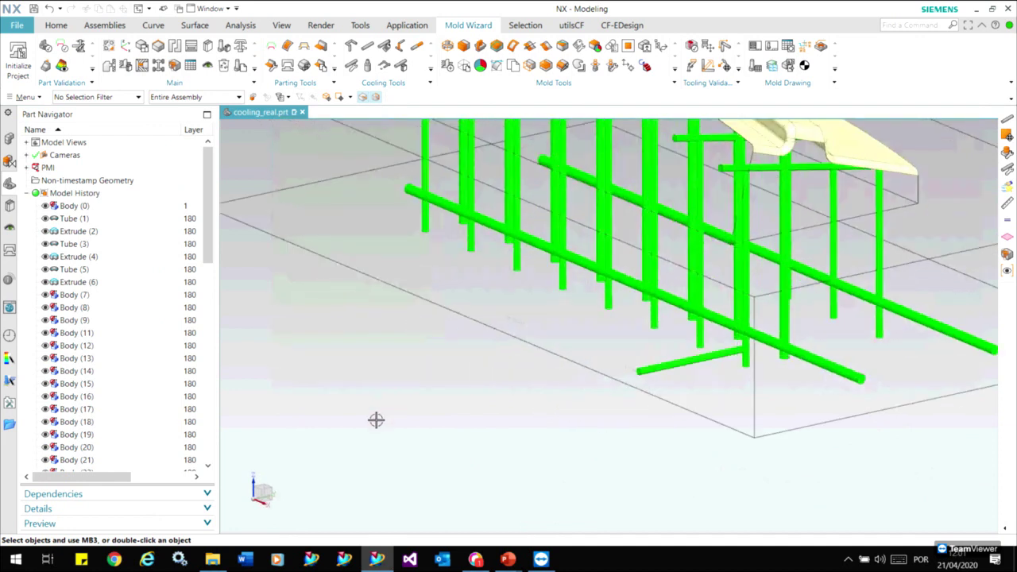
key("ctrl+t")
middle_click_drag(667, 469, 692, 391)
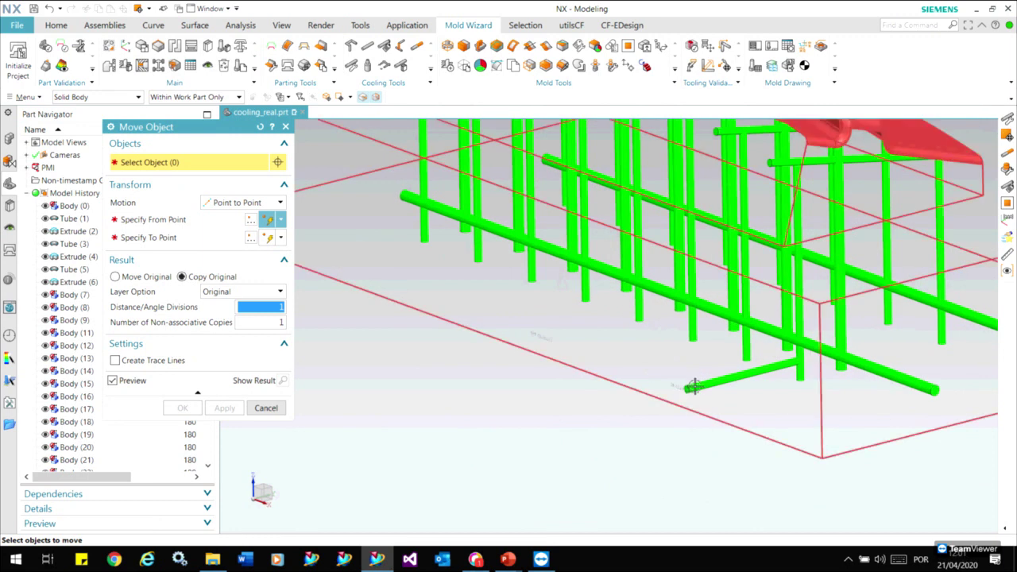
left_click(693, 386)
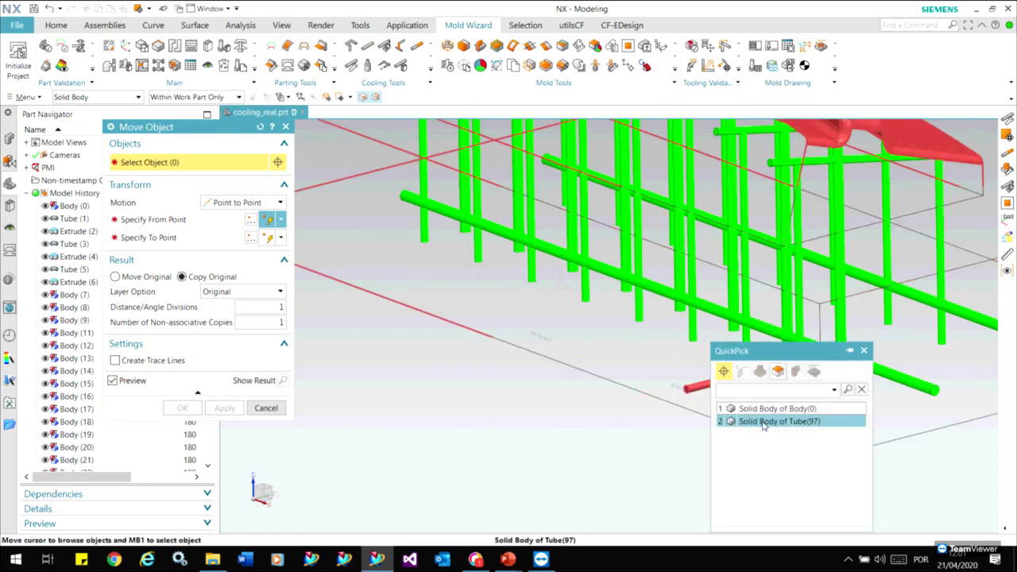
left_click(738, 420)
middle_click_drag(372, 524, 294, 334)
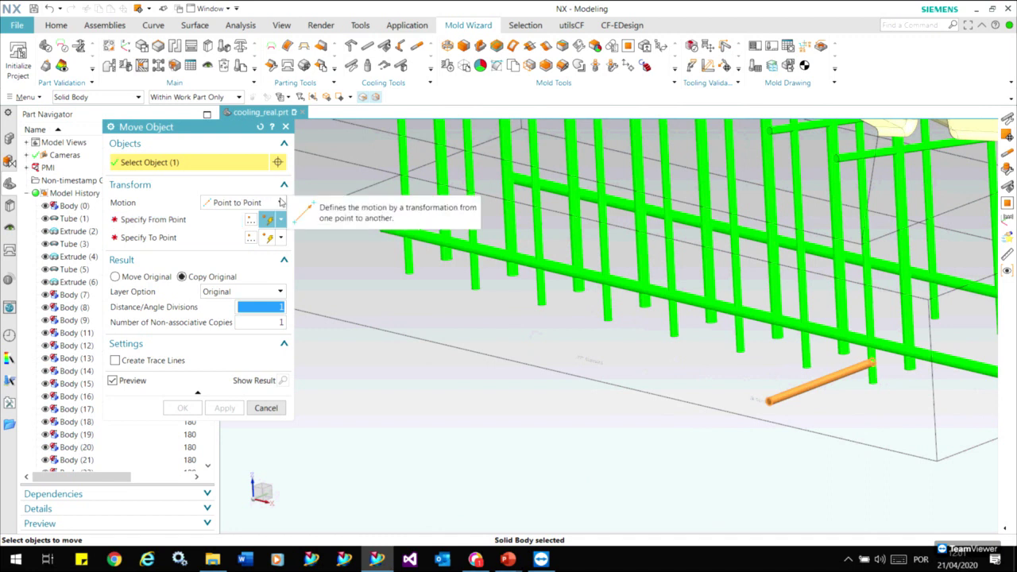
left_click(153, 223)
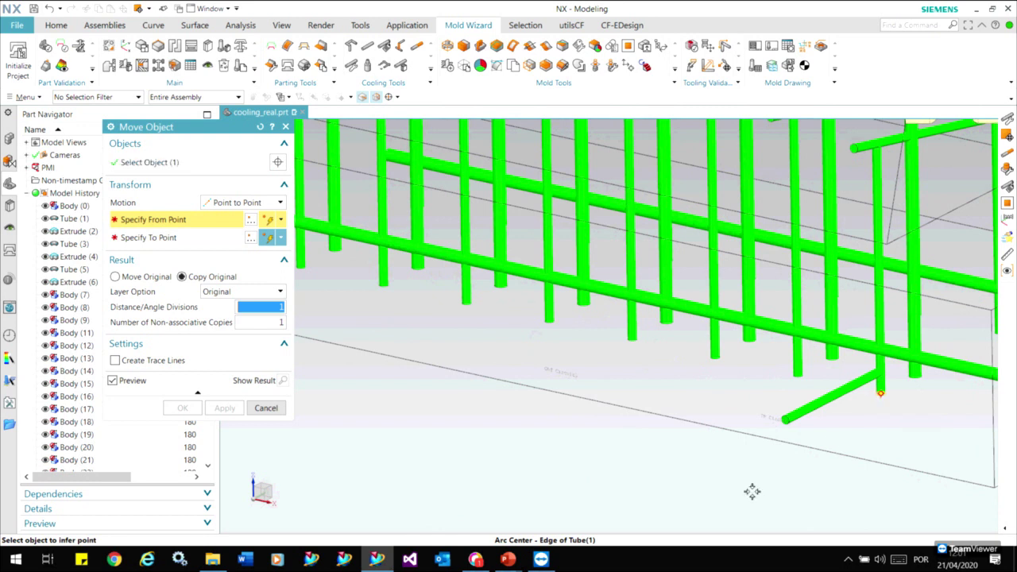
left_click(751, 491)
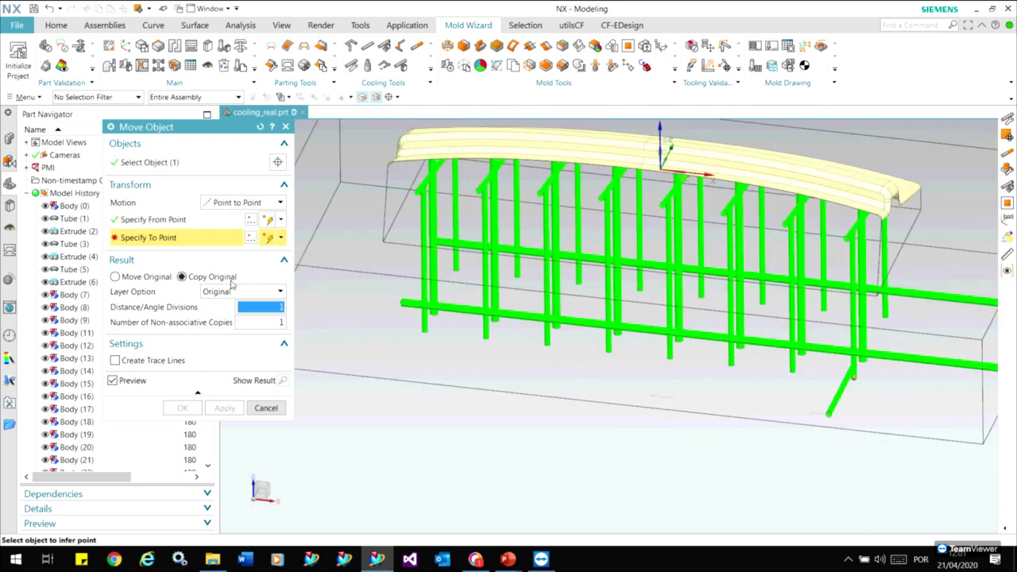
left_click(667, 389)
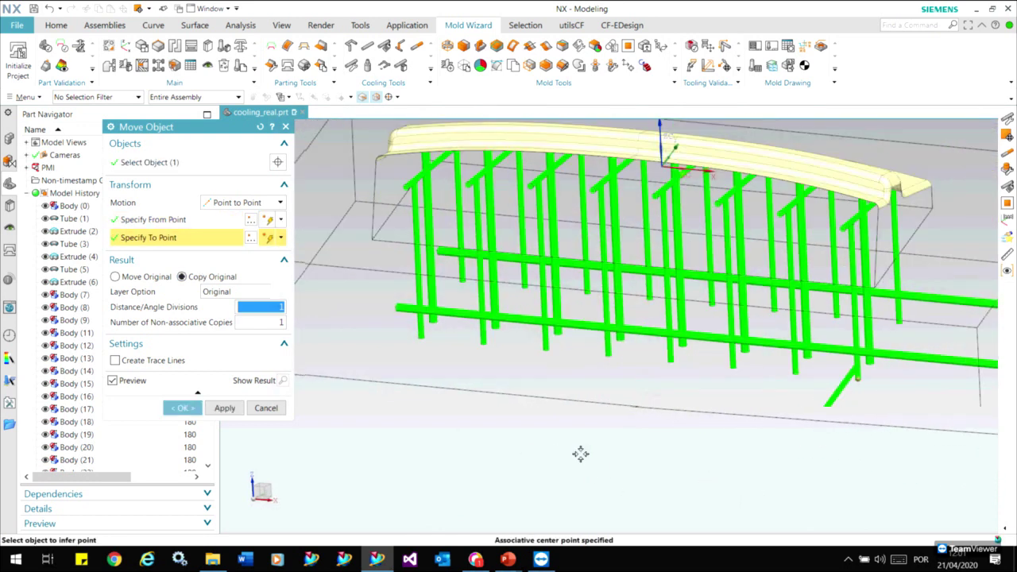
left_click(224, 408)
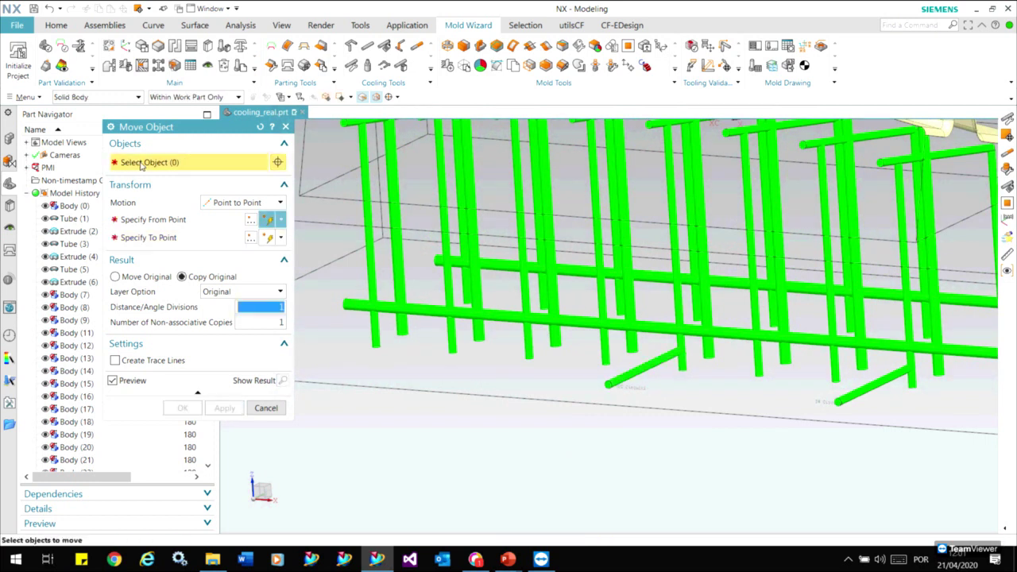
Place a second copy of the angled tube at another vertical channel's end
left_click(616, 383)
left_click(675, 402)
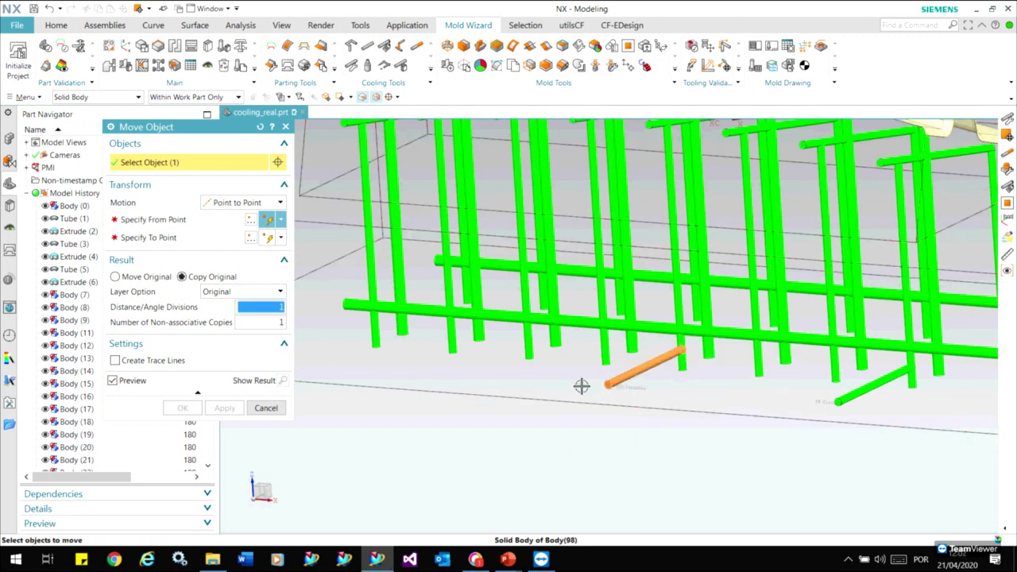
left_click(172, 219)
mouse_move(635, 381)
middle_mouse_down()
mouse_move(704, 408)
mouse_move(720, 390)
mouse_move(630, 379)
middle_mouse_up()
left_click(720, 390)
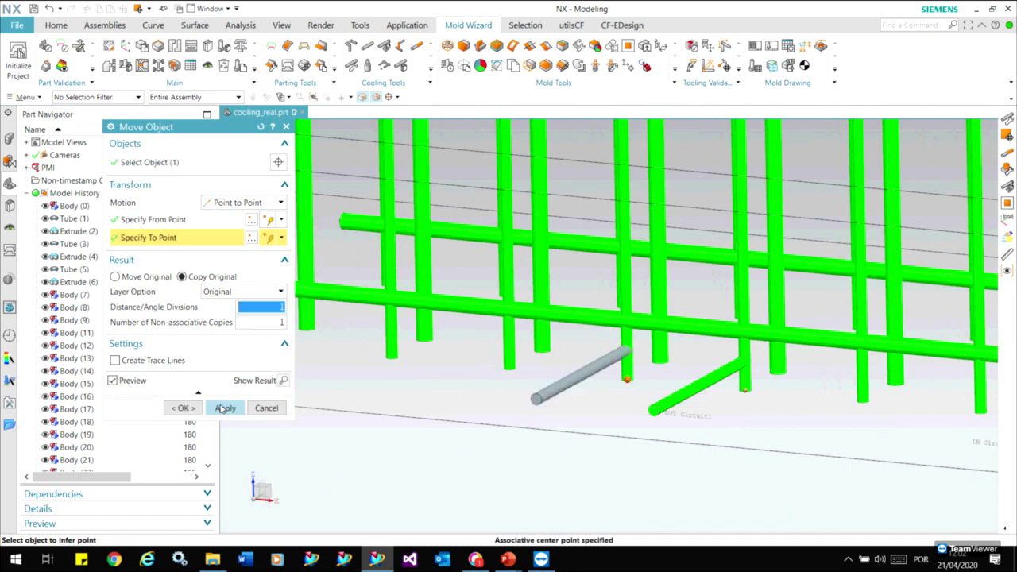
left_click(224, 407)
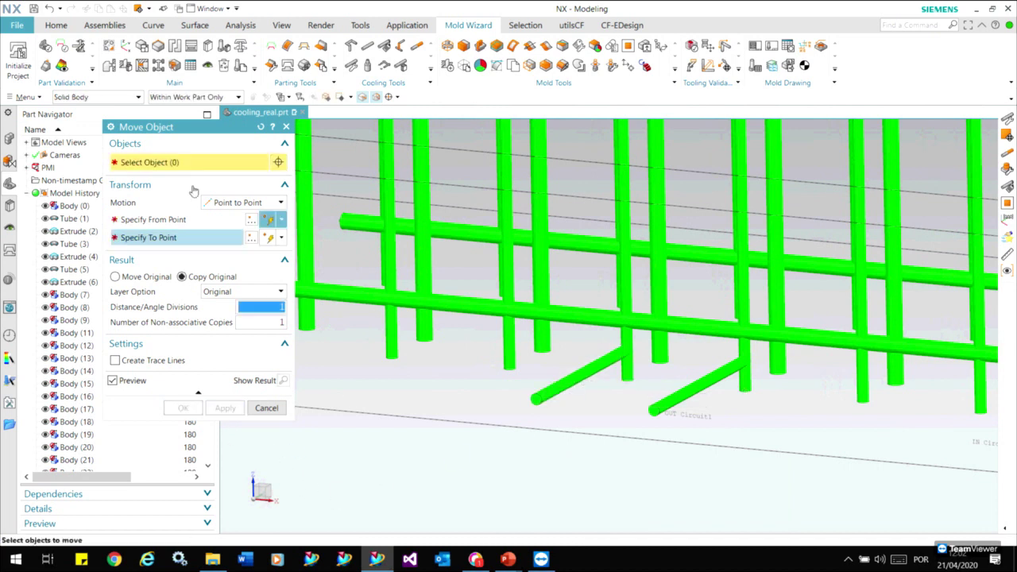
Place a third copy at another vertical channel's lower end, then close Move Object
left_click(569, 387)
left_click(651, 422)
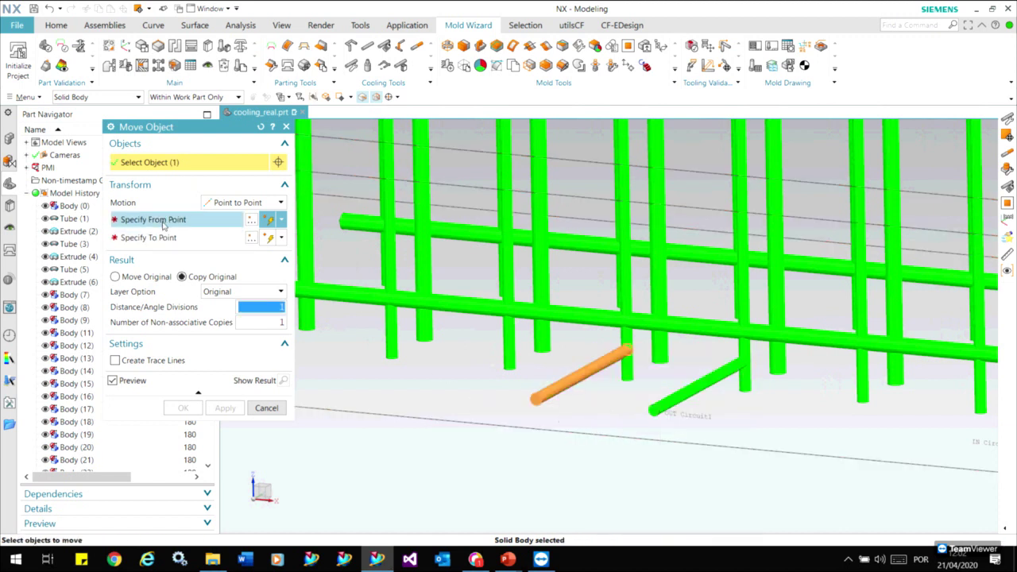
left_click(627, 377)
mouse_move(496, 475)
middle_mouse_down()
mouse_move(384, 418)
mouse_move(429, 413)
middle_mouse_up()
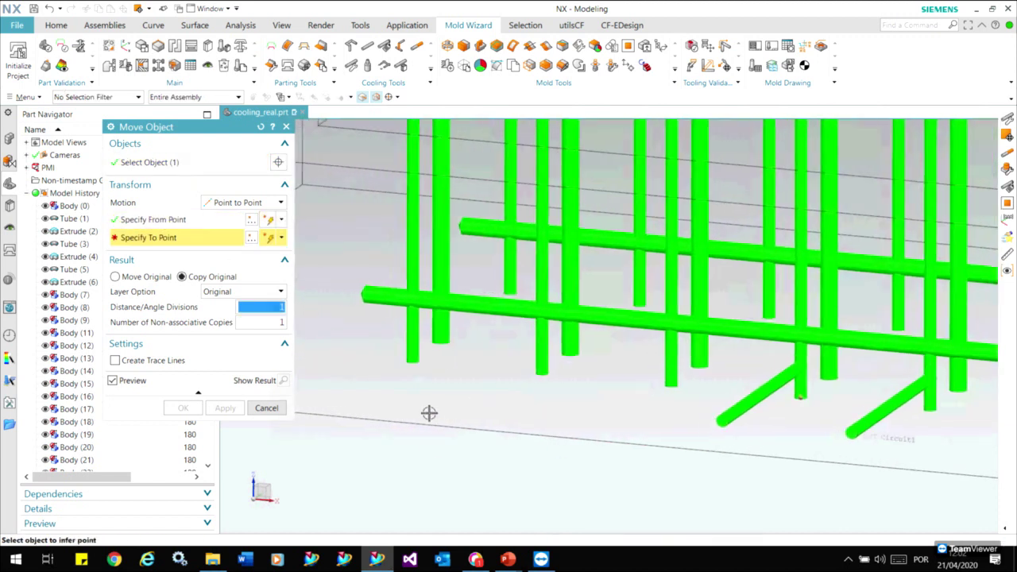
left_click(407, 364)
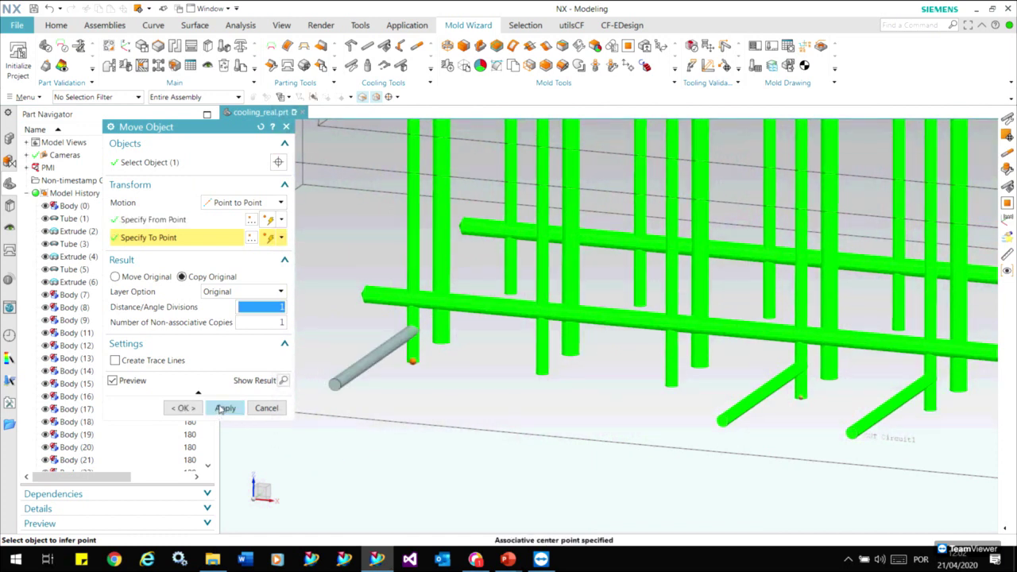
left_click(221, 408)
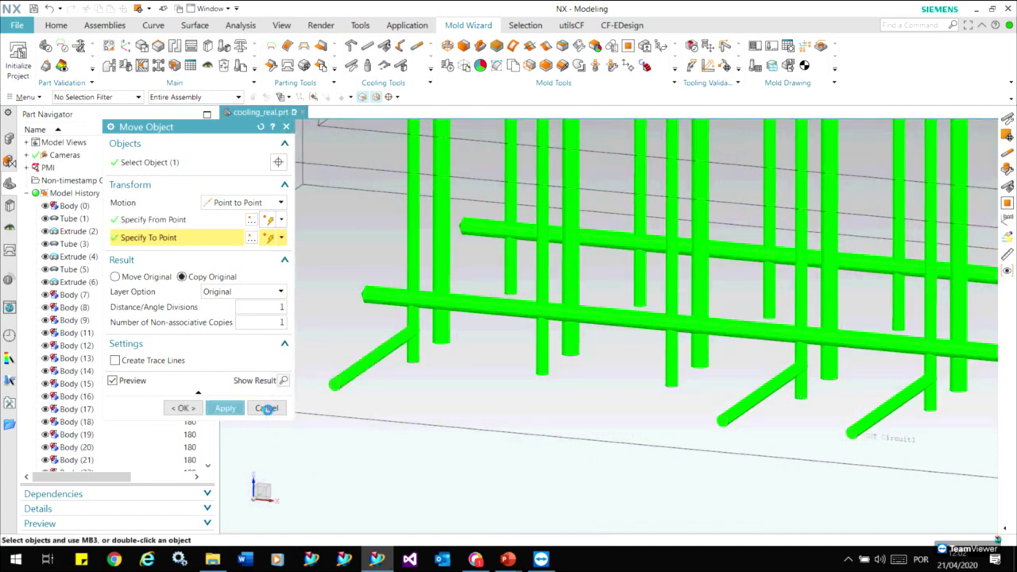
left_click(266, 407)
key("Home")
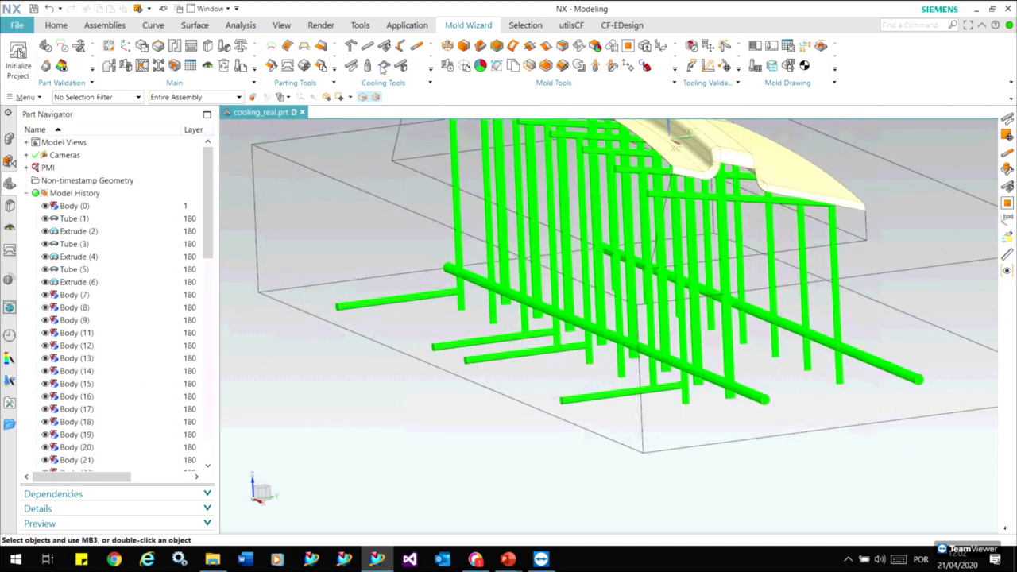
Launch Mold Wizard's Cooling Circuits tool, which starts a new Circuit2 on layer 251
left_click(383, 67)
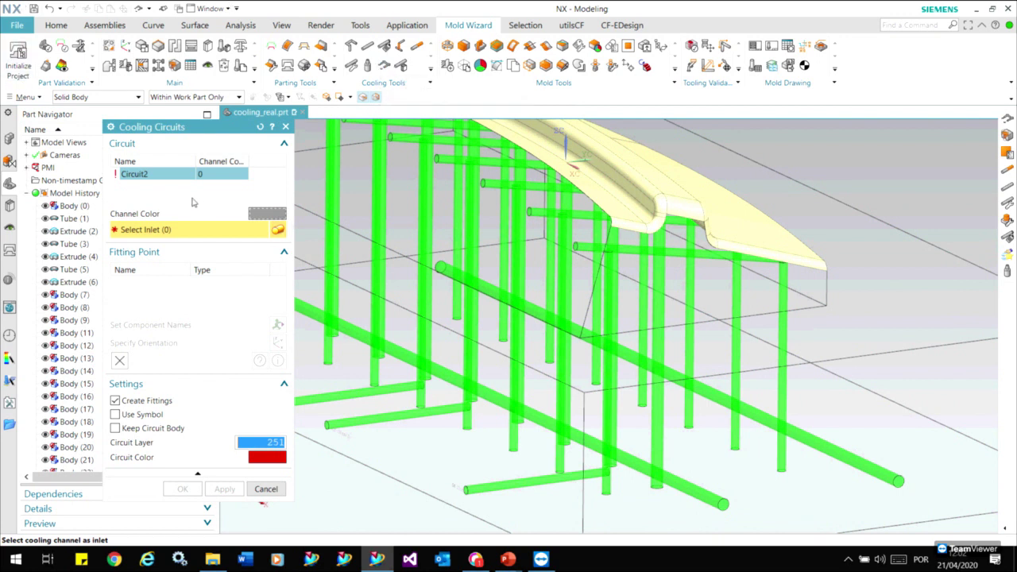
Rename the circuit to 5 and pick the short inlet tube plus the next vertical channels
double_click(159, 176)
type("5")
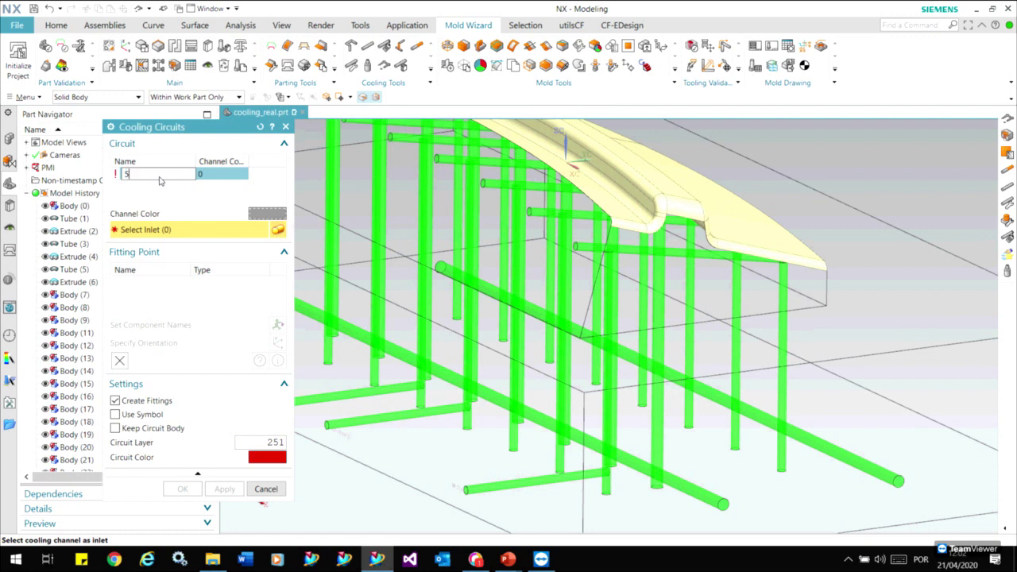
key("Return")
scroll(605, 493, "down", 3)
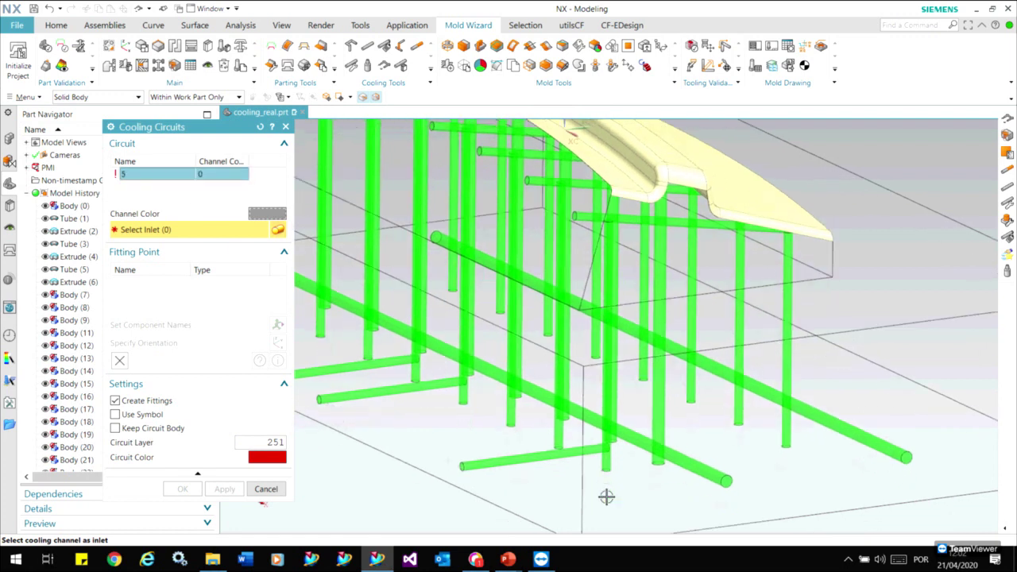
scroll(556, 469, "down", 3)
left_click(508, 416)
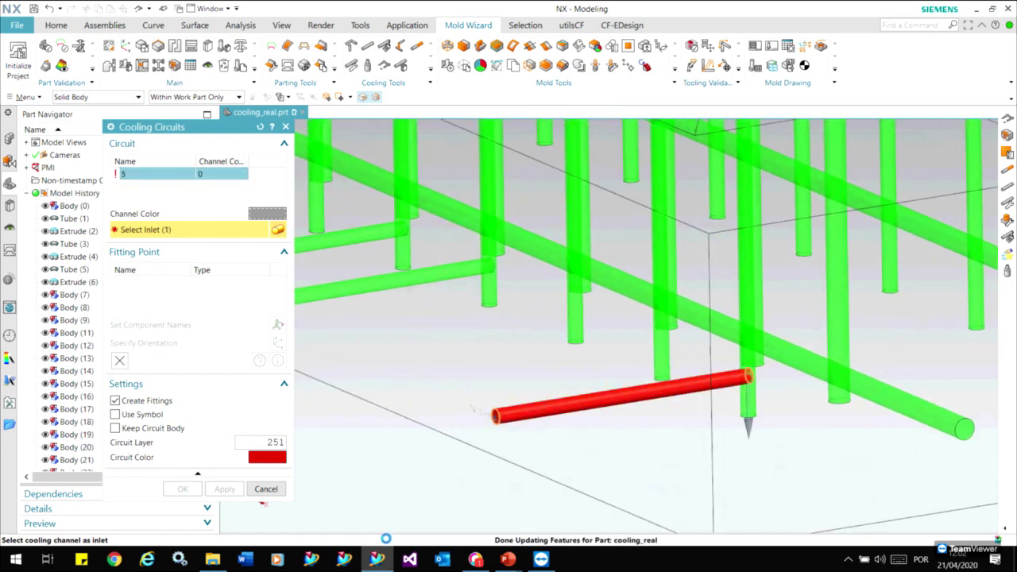
mouse_move(514, 495)
middle_mouse_down()
mouse_move(685, 373)
mouse_move(715, 390)
middle_mouse_up()
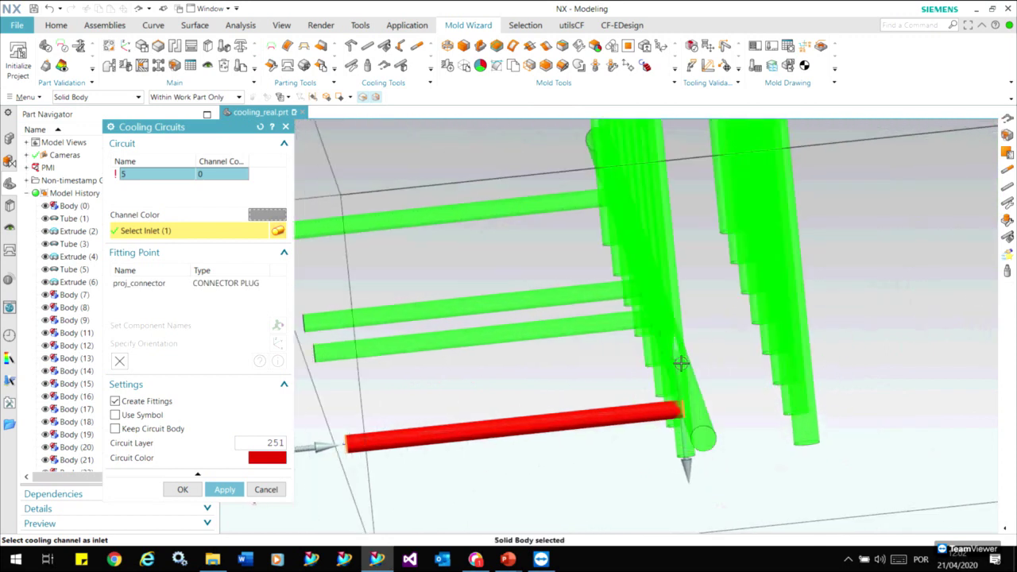
scroll(715, 389, "up", 4)
middle_click_drag(665, 421, 607, 411)
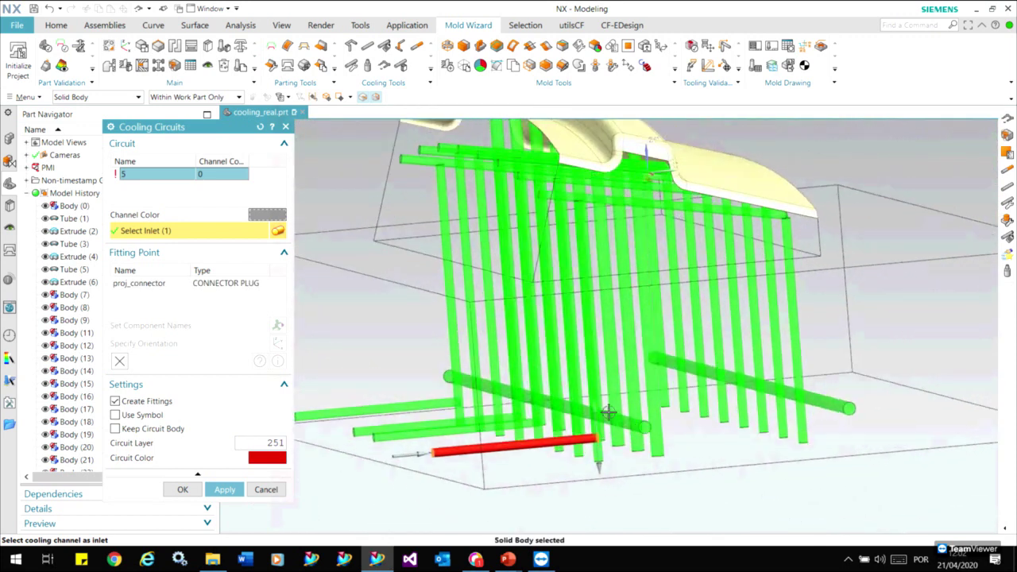
left_click(594, 408)
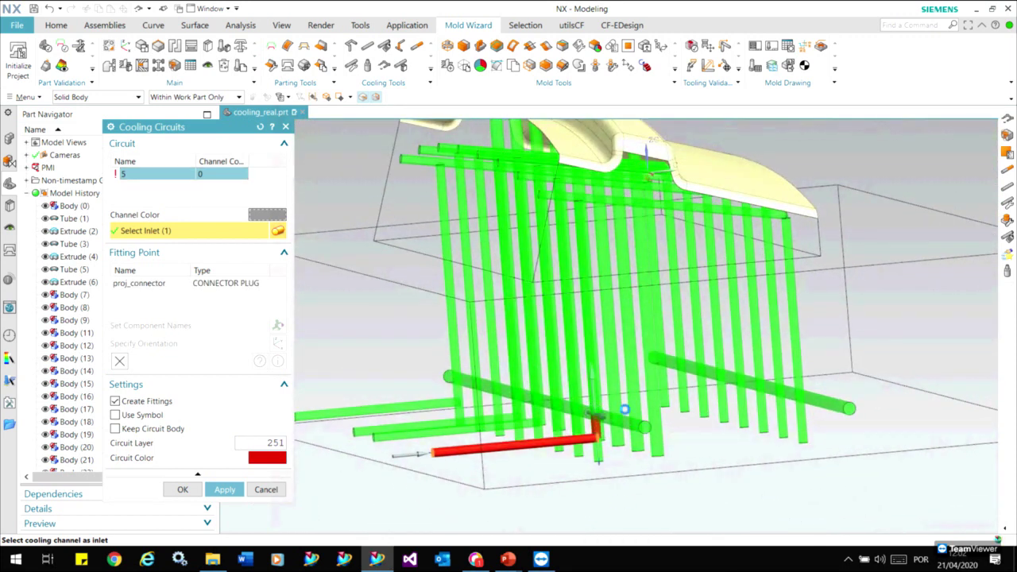
left_click(588, 368)
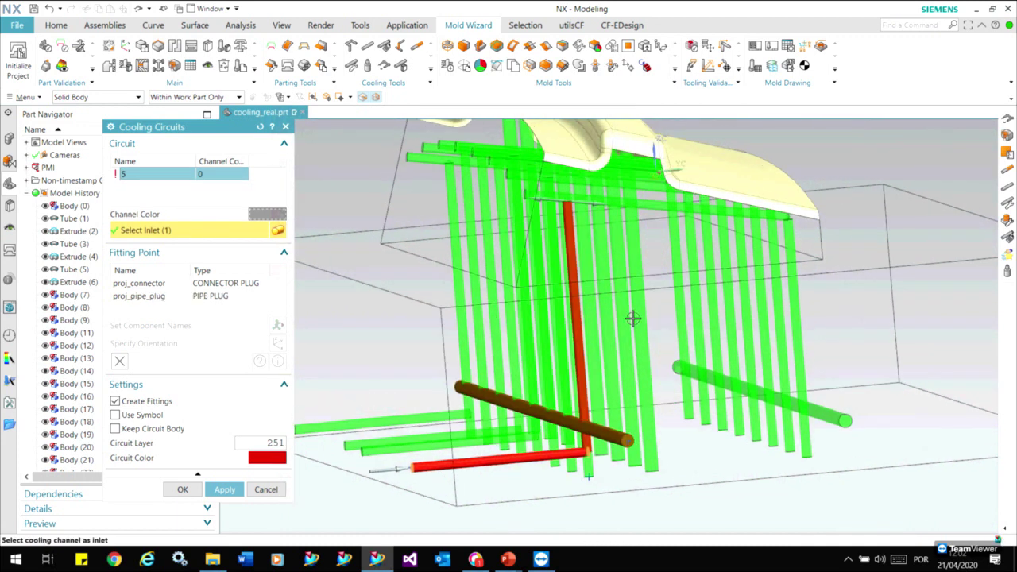
scroll(633, 318, "down", 5)
scroll(938, 283, "up", 3)
Inspect the trial circuit from several angles, then cancel the circuit setup
mouse_move(938, 284)
middle_mouse_down()
mouse_move(898, 325)
mouse_move(843, 343)
middle_mouse_up()
mouse_move(969, 429)
middle_mouse_down()
mouse_move(676, 313)
mouse_move(628, 477)
mouse_move(619, 345)
middle_mouse_up()
scroll(638, 277, "down", 3)
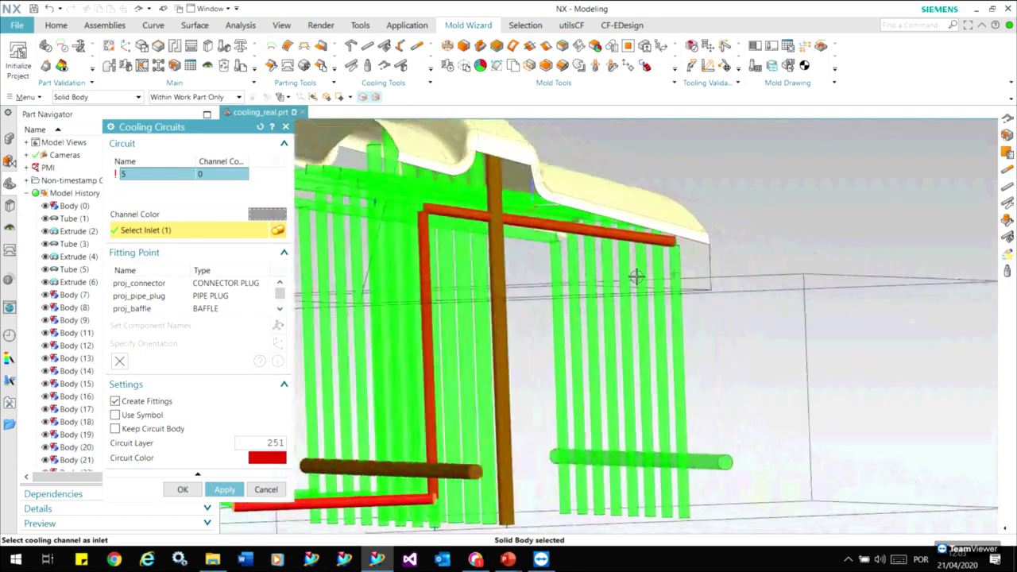
scroll(652, 259, "down", 2)
mouse_move(853, 390)
middle_mouse_down()
mouse_move(477, 467)
mouse_move(470, 449)
mouse_move(498, 452)
middle_mouse_up()
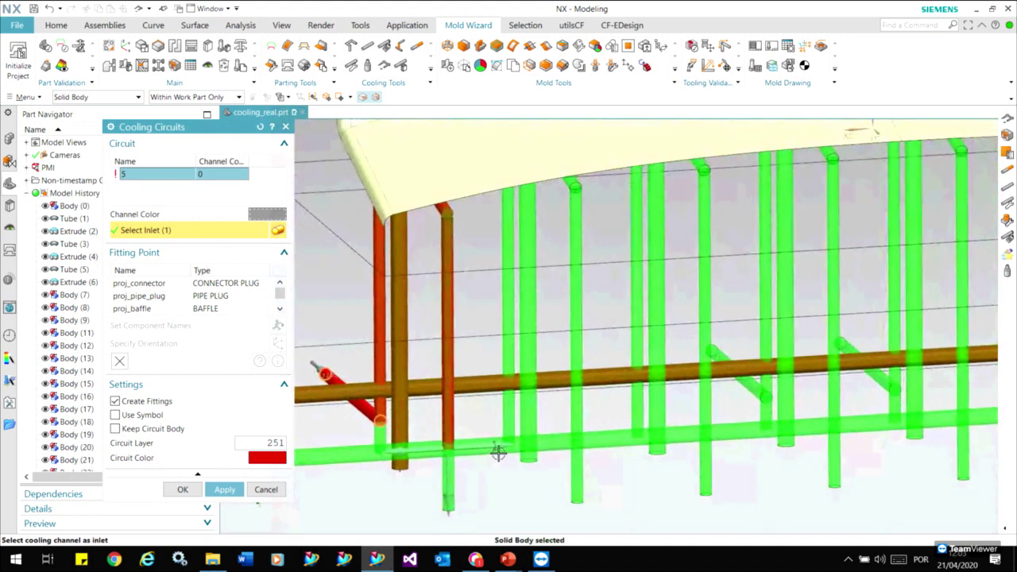
middle_click_drag(481, 516, 589, 428)
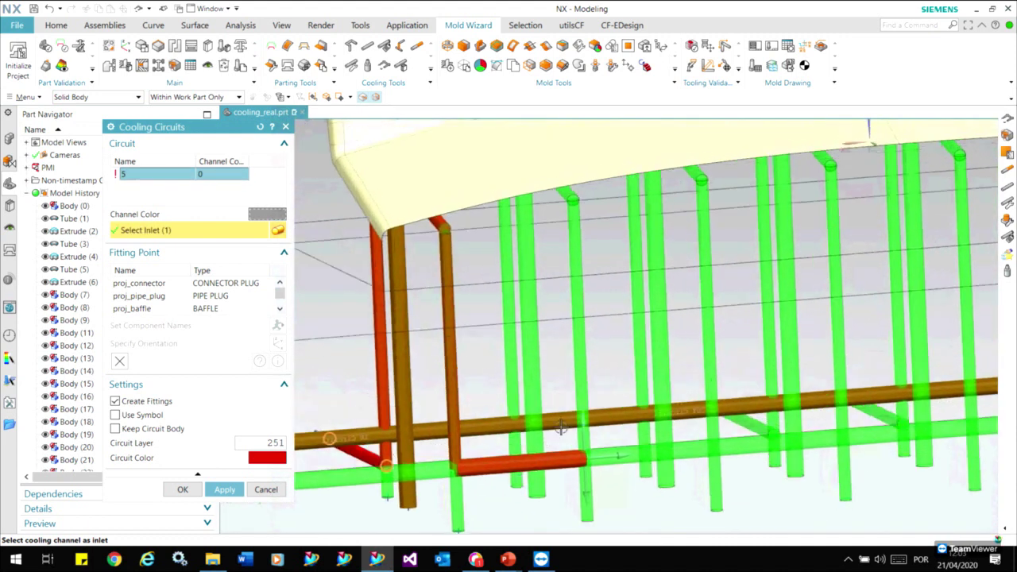
mouse_move(678, 281)
middle_mouse_down()
mouse_move(723, 292)
mouse_move(723, 256)
middle_mouse_up()
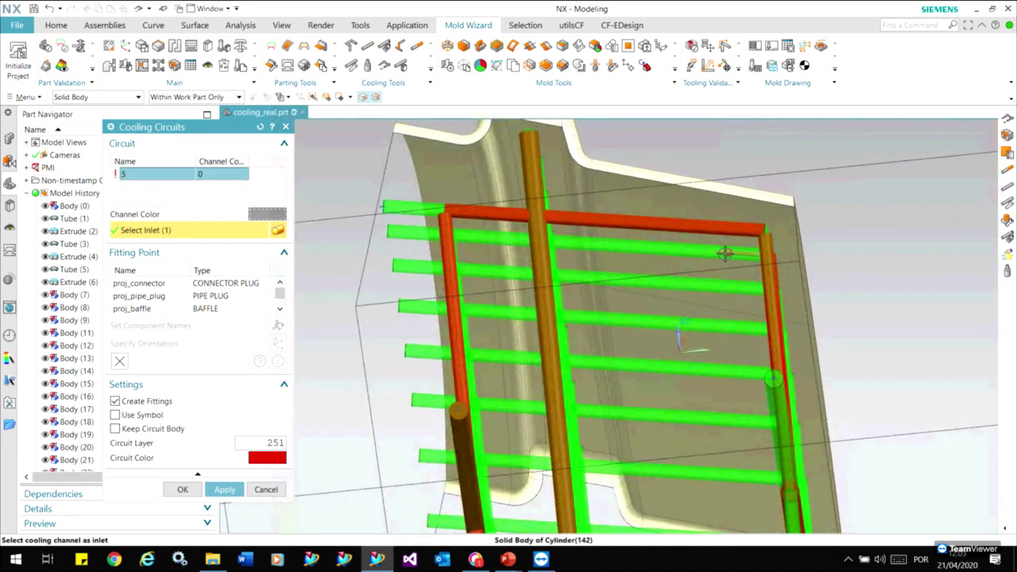
mouse_move(765, 230)
middle_mouse_down()
mouse_move(806, 306)
mouse_move(653, 348)
middle_mouse_up()
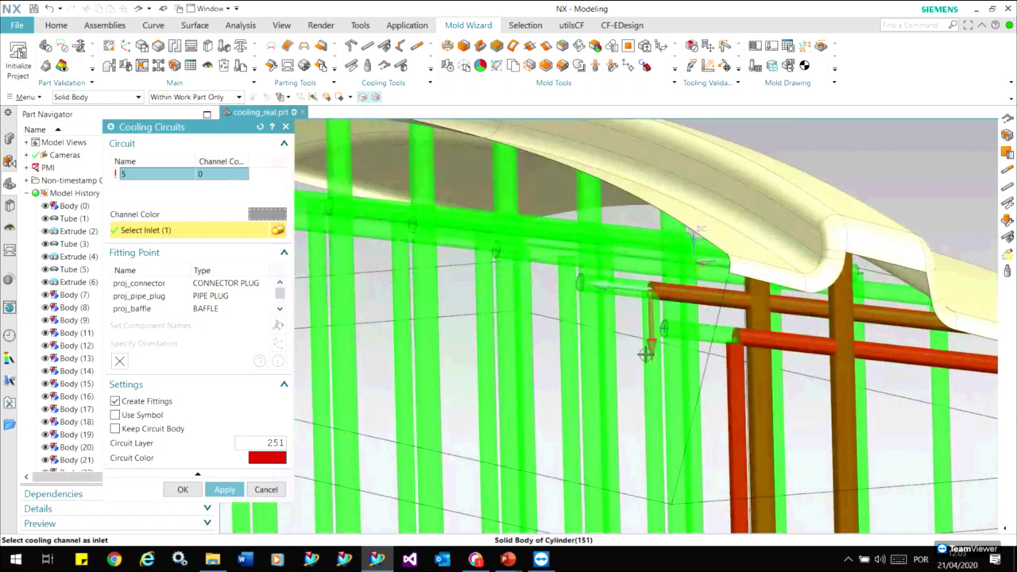
mouse_move(452, 438)
middle_mouse_down()
mouse_move(663, 472)
mouse_move(726, 495)
mouse_move(866, 437)
mouse_move(817, 438)
mouse_move(882, 433)
mouse_move(409, 352)
mouse_move(937, 368)
mouse_move(770, 422)
mouse_move(636, 445)
middle_mouse_up()
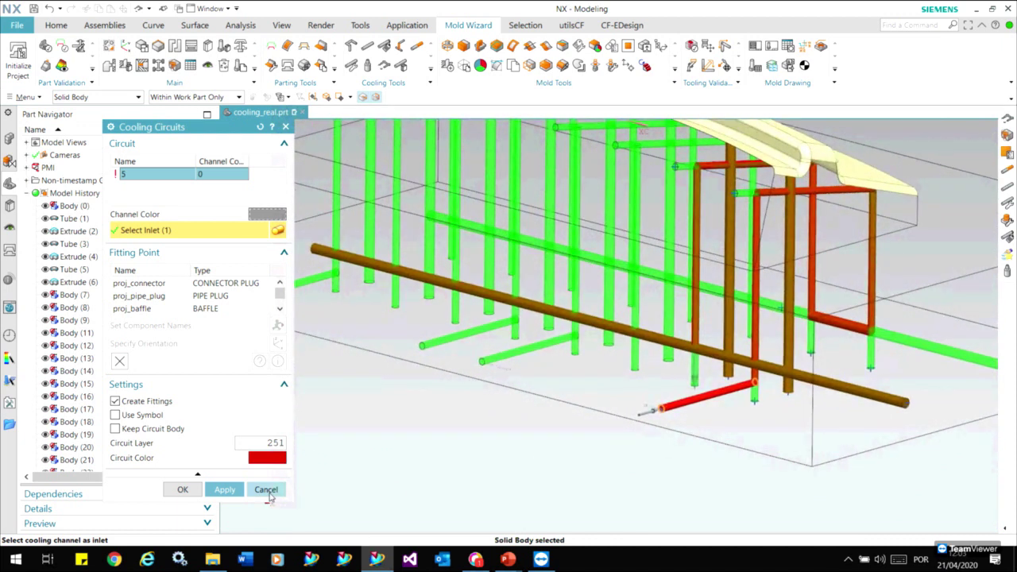
left_click(266, 491)
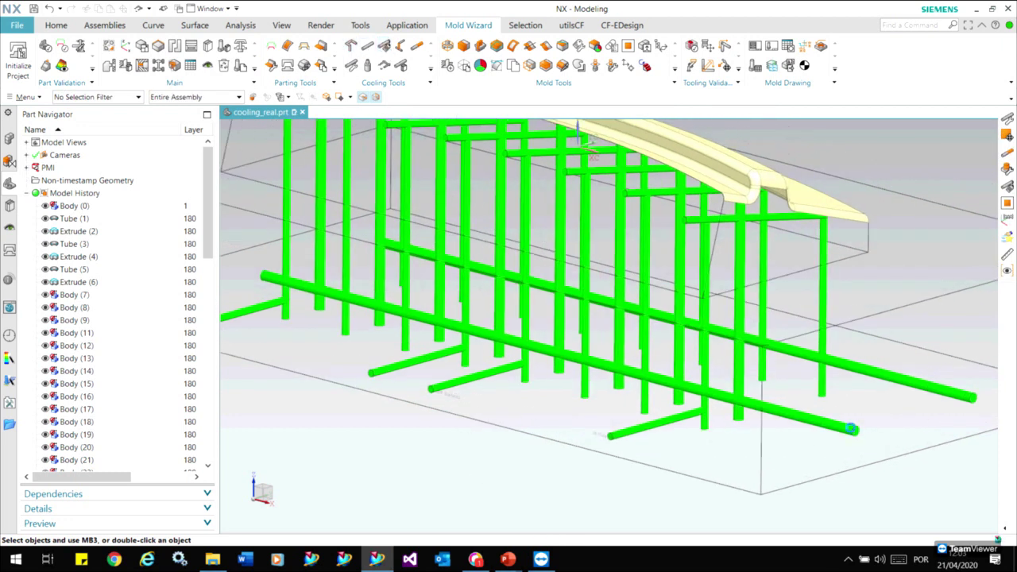
Convert the lower and upper long horizontal tubes into cooling channels with Define Channel
left_click(851, 427)
left_click(949, 390)
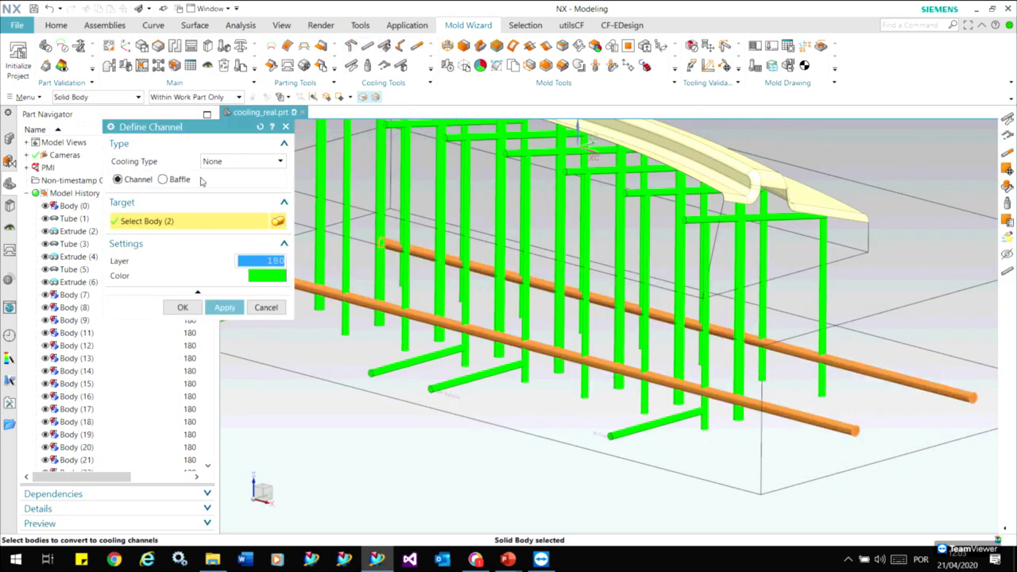
left_click(225, 306)
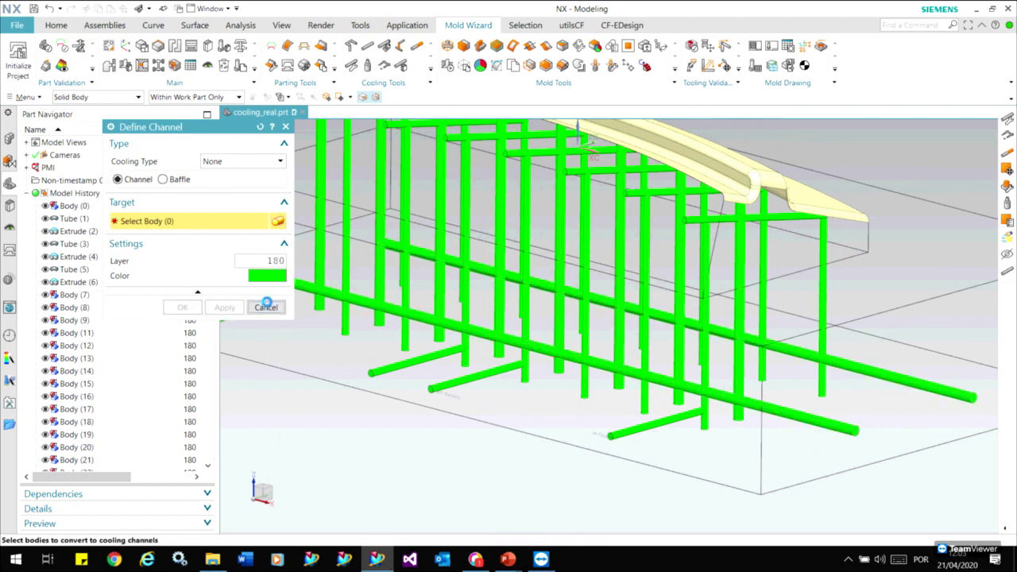
left_click(266, 307)
middle_click_drag(508, 318, 444, 238)
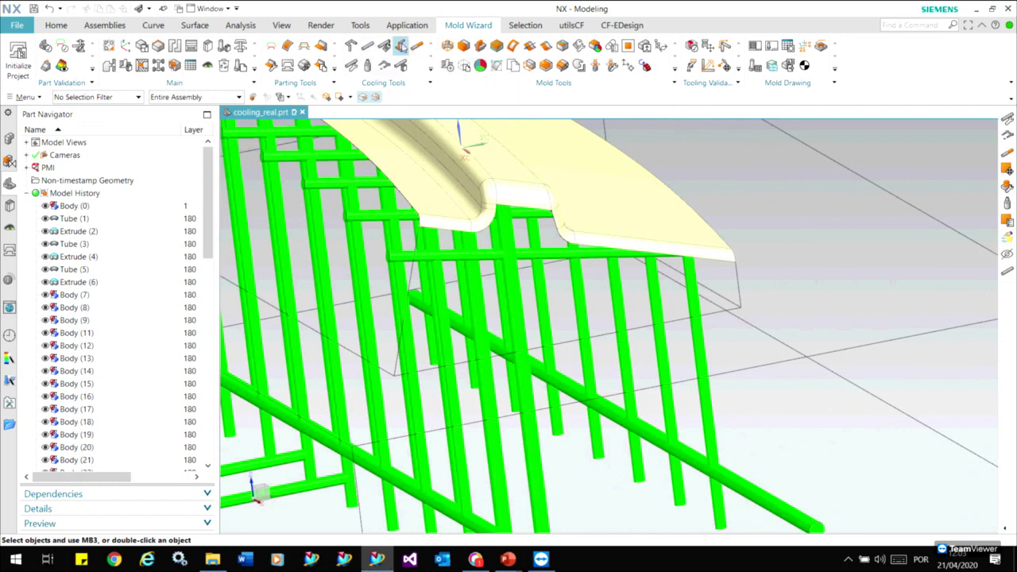
Give the channel extensions a 118° angled drill tip and pick the first four channels
left_click(416, 48)
left_click(159, 315)
scroll(699, 336, "down", 2)
mouse_move(699, 336)
middle_mouse_down()
mouse_move(540, 289)
mouse_move(711, 301)
middle_mouse_up()
scroll(552, 340, "down", 2)
scroll(556, 302, "down", 2)
left_click(572, 289)
left_click(586, 286)
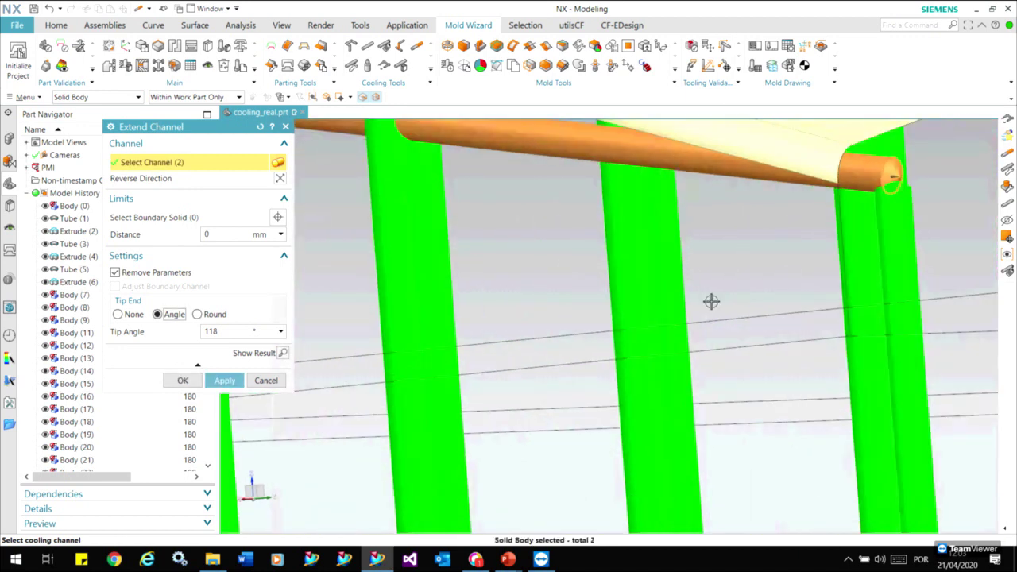
scroll(711, 301, "up", 3)
left_click(548, 344)
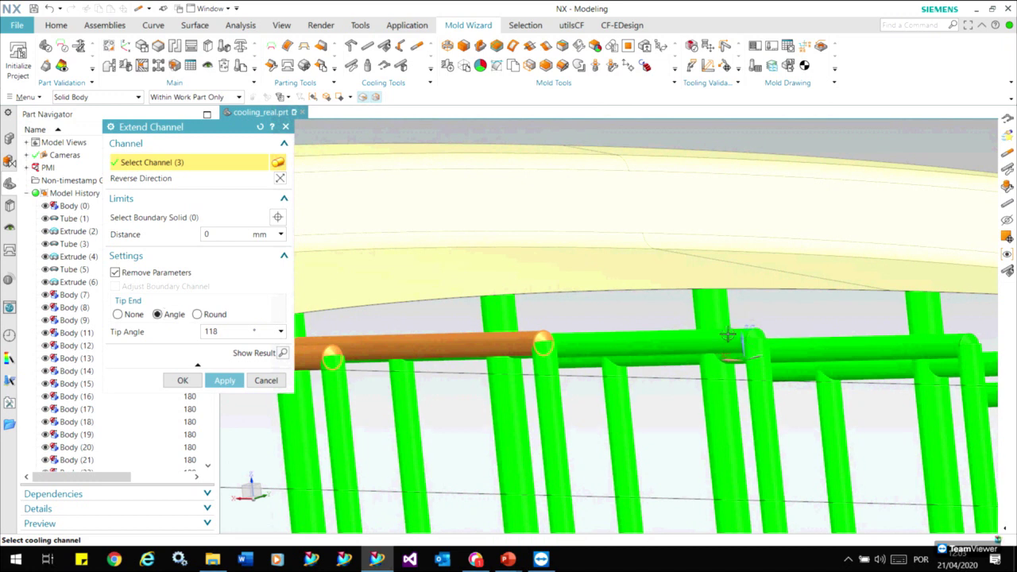
left_click(727, 336)
Add four more channels, set the extension to 10 mm, apply it, and close the tool
middle_click_drag(800, 336, 686, 342)
left_click(686, 342)
left_click(863, 358)
mouse_move(862, 358)
middle_mouse_down()
mouse_move(744, 386)
mouse_move(677, 370)
middle_mouse_up()
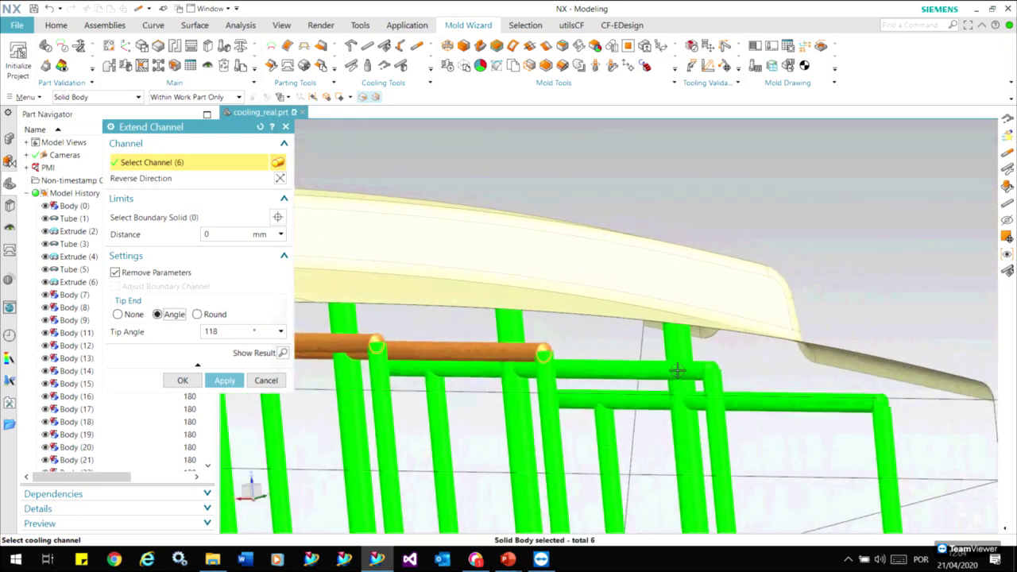
left_click(677, 370)
left_click(863, 403)
mouse_move(863, 403)
middle_mouse_down()
mouse_move(579, 310)
mouse_move(508, 342)
middle_mouse_up()
double_click(208, 234)
type("10")
left_click(226, 382)
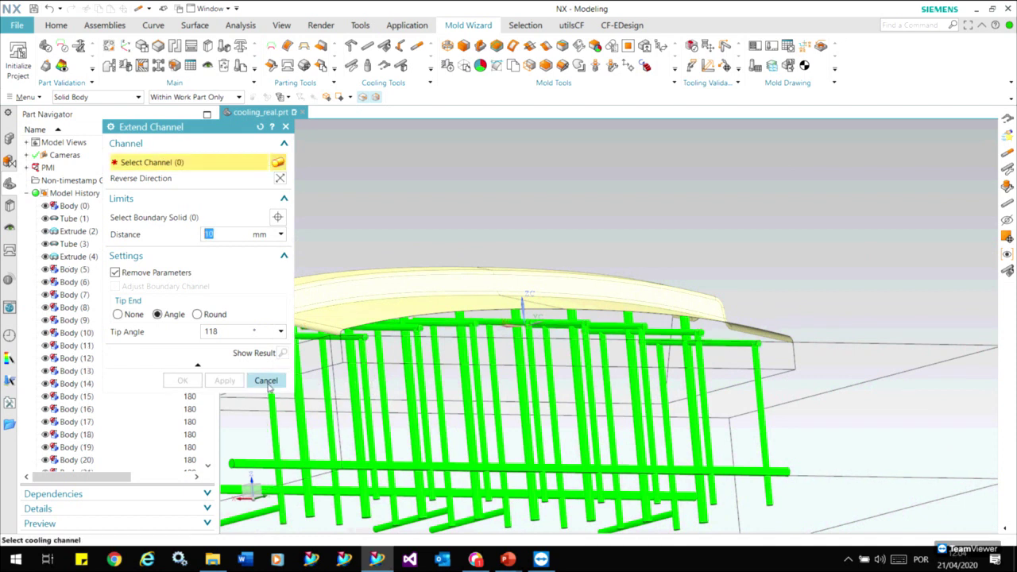
left_click(266, 380)
mouse_move(810, 236)
middle_mouse_down()
mouse_move(874, 227)
mouse_move(361, 77)
middle_mouse_up()
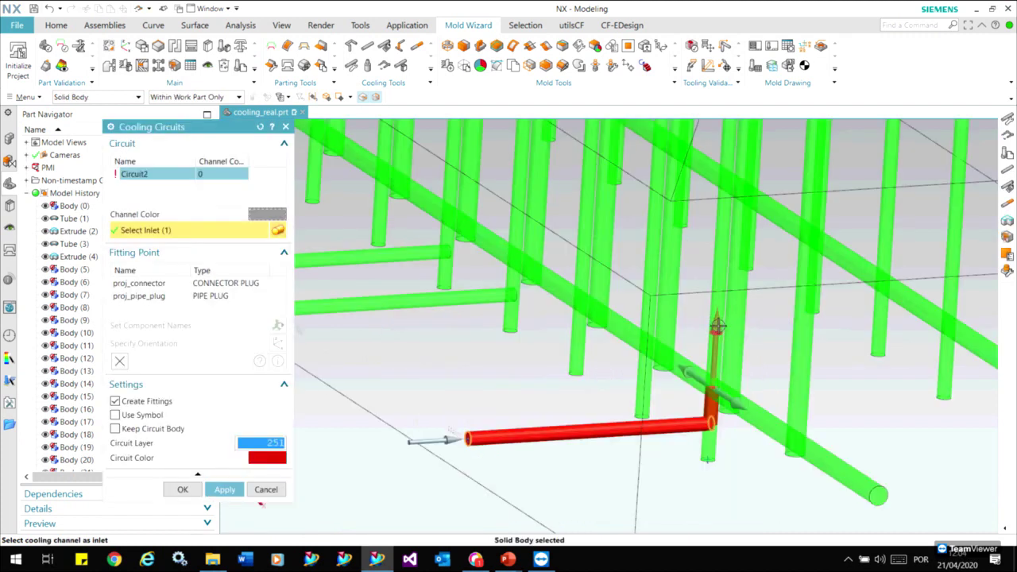
Add the connected vertical and horizontal channels to Circuit2
left_click(716, 325)
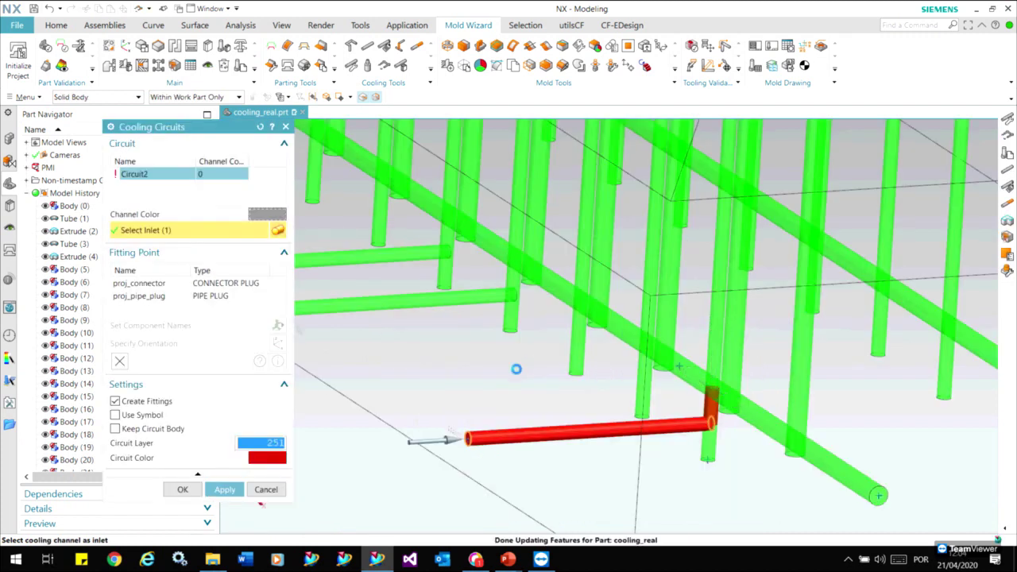
middle_click_drag(517, 368, 599, 329)
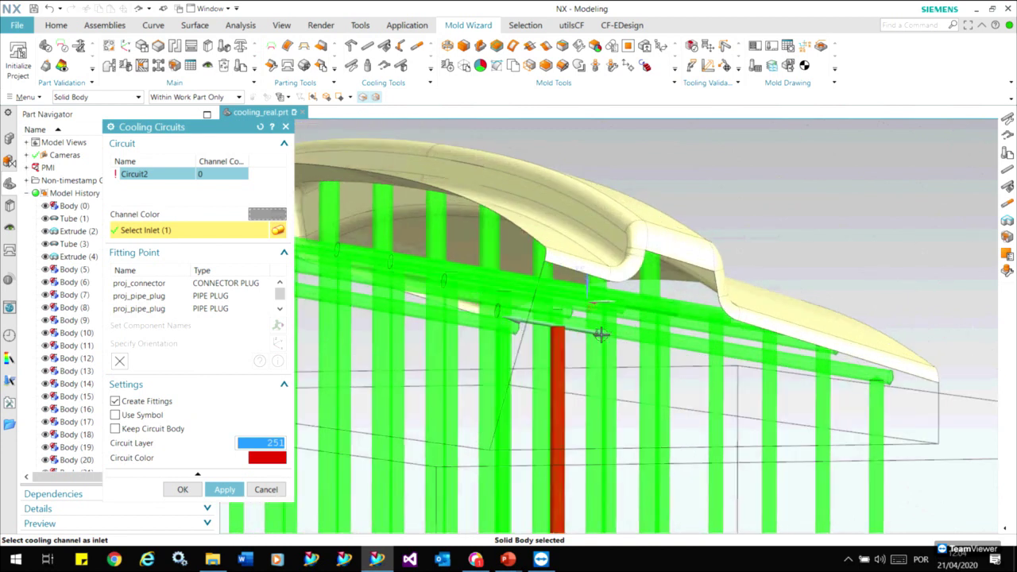
left_click(836, 419)
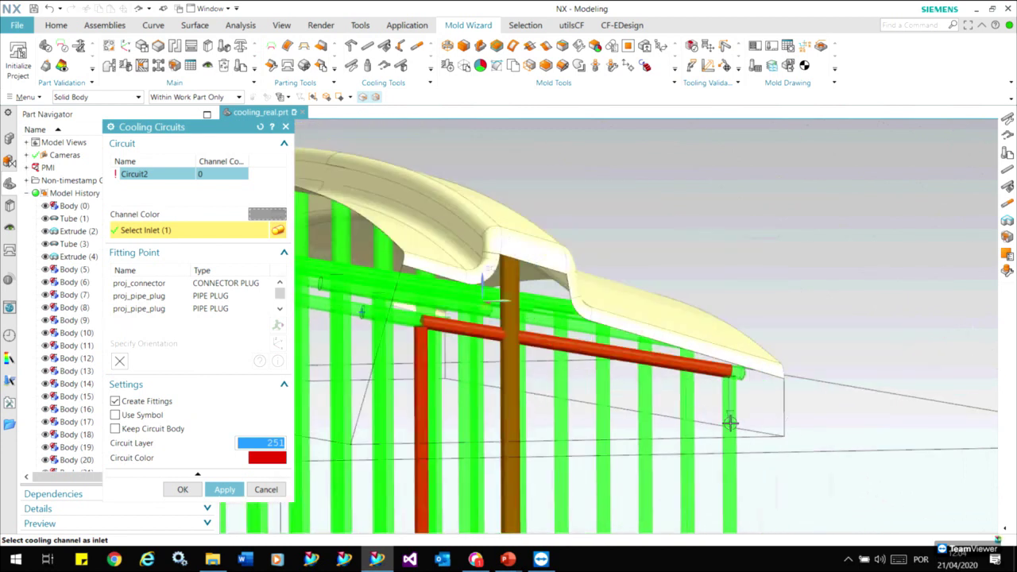
middle_click_drag(838, 441, 535, 462)
left_click(535, 462)
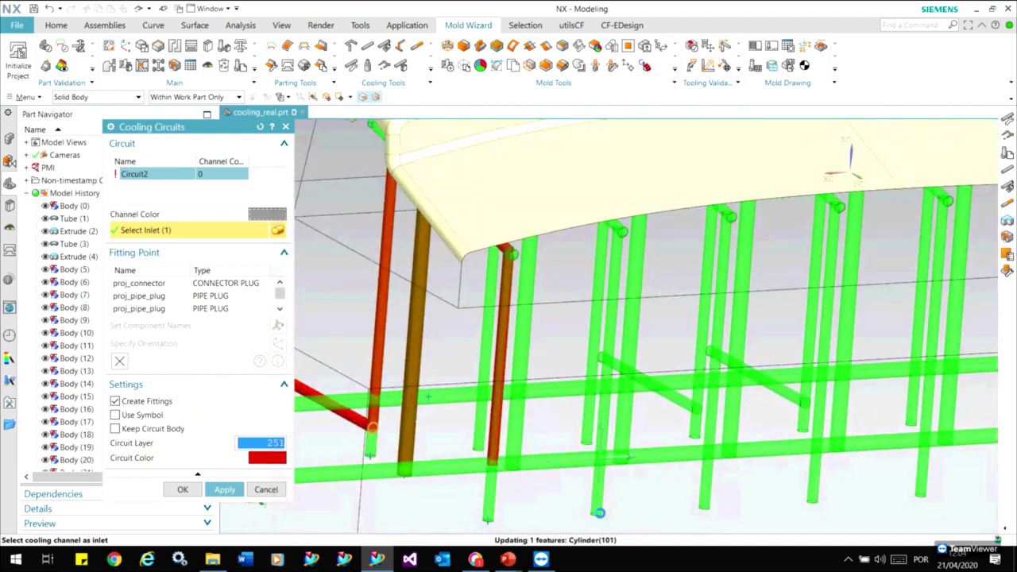
left_click(601, 427)
mouse_move(601, 427)
middle_mouse_down()
mouse_move(601, 409)
mouse_move(676, 273)
mouse_move(782, 324)
mouse_move(760, 295)
mouse_move(750, 227)
middle_mouse_up()
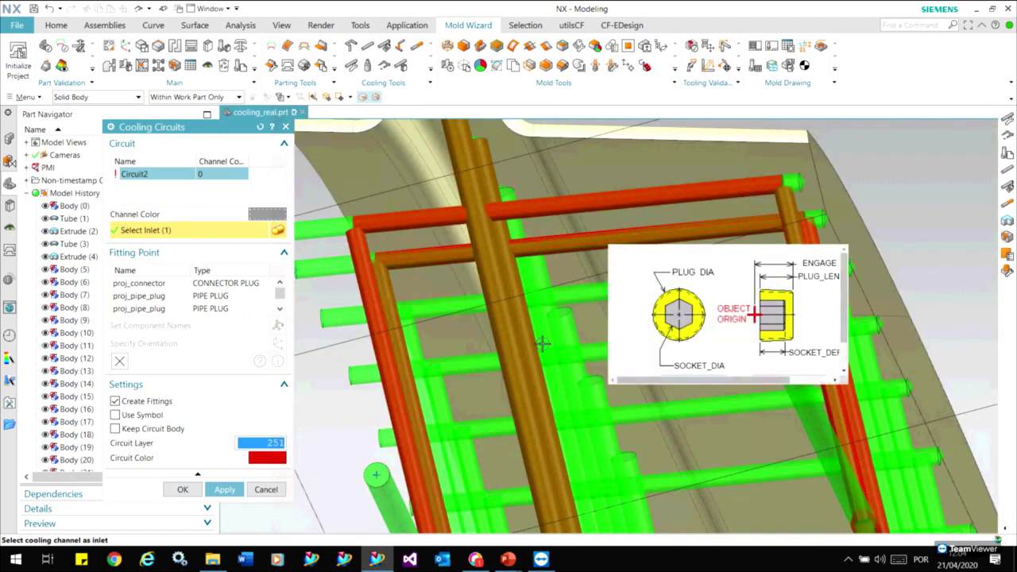
Add the lower horizontal segment and create Circuit2 with its connector and pipe plug fittings
mouse_move(543, 344)
middle_mouse_down()
mouse_move(676, 413)
mouse_move(770, 482)
middle_mouse_up()
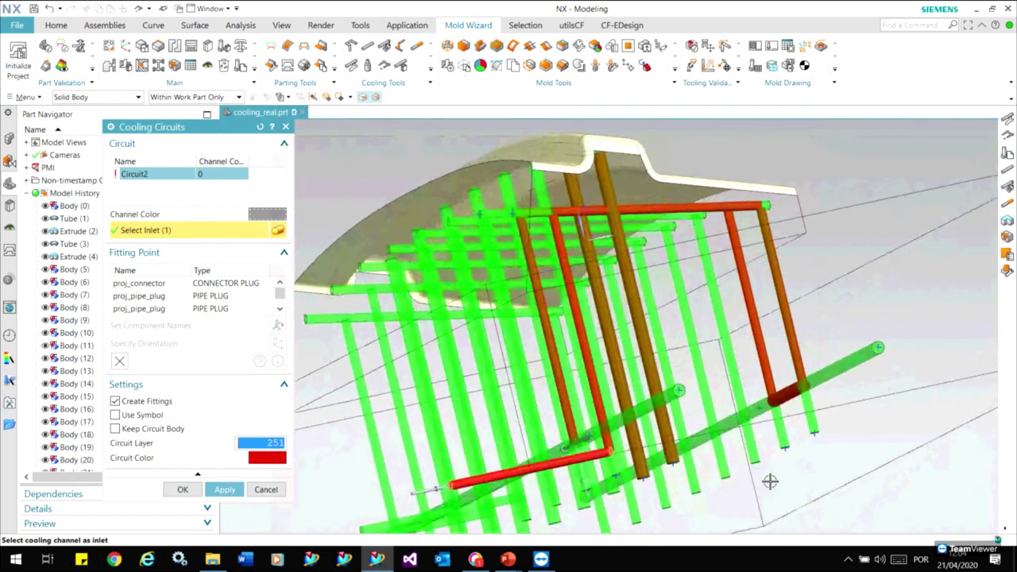
scroll(655, 421, "up", 5)
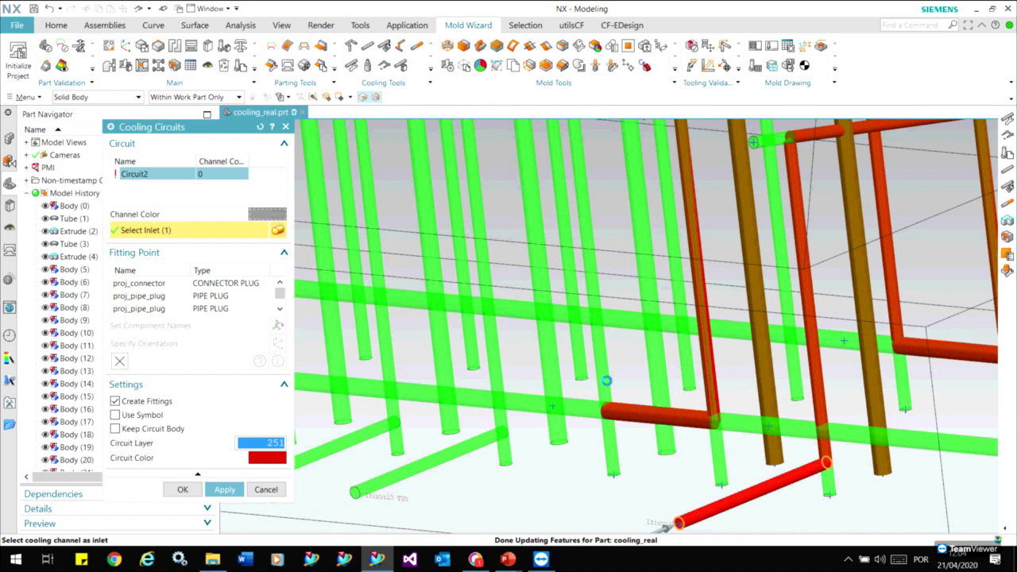
mouse_move(660, 288)
middle_mouse_down()
mouse_move(906, 361)
mouse_move(754, 442)
middle_mouse_up()
scroll(921, 382, "up", 3)
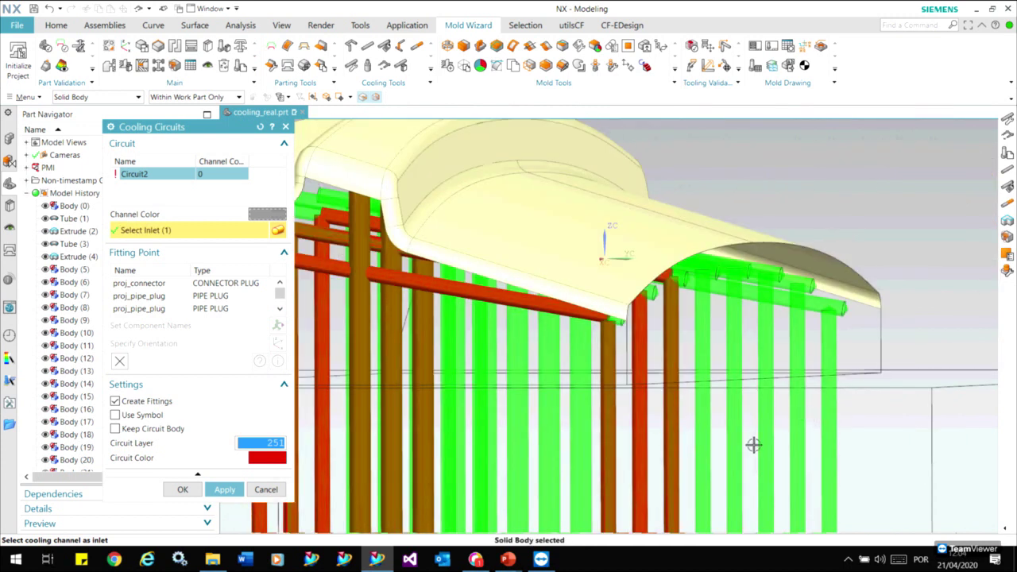
scroll(549, 416, "up", 3)
left_click(554, 396)
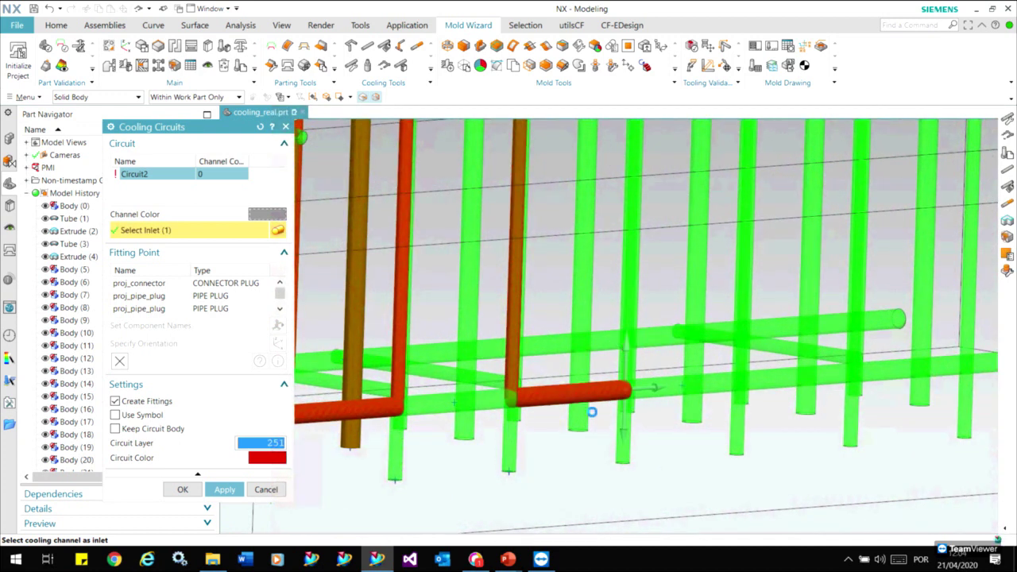
mouse_move(592, 411)
middle_mouse_down()
mouse_move(586, 221)
mouse_move(391, 334)
mouse_move(455, 299)
middle_mouse_up()
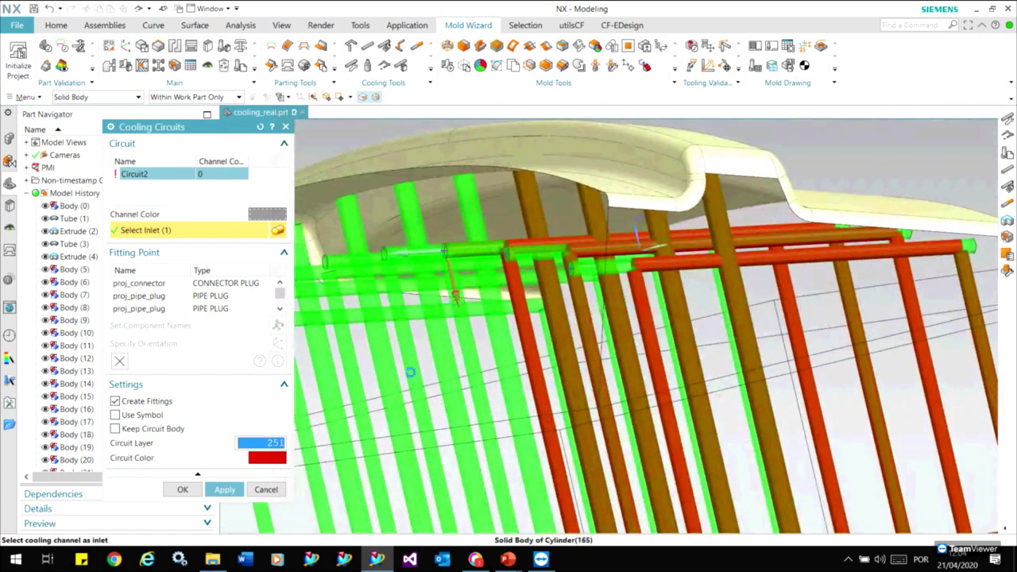
mouse_move(410, 372)
middle_mouse_down()
mouse_move(459, 441)
mouse_move(474, 440)
mouse_move(537, 385)
middle_mouse_up()
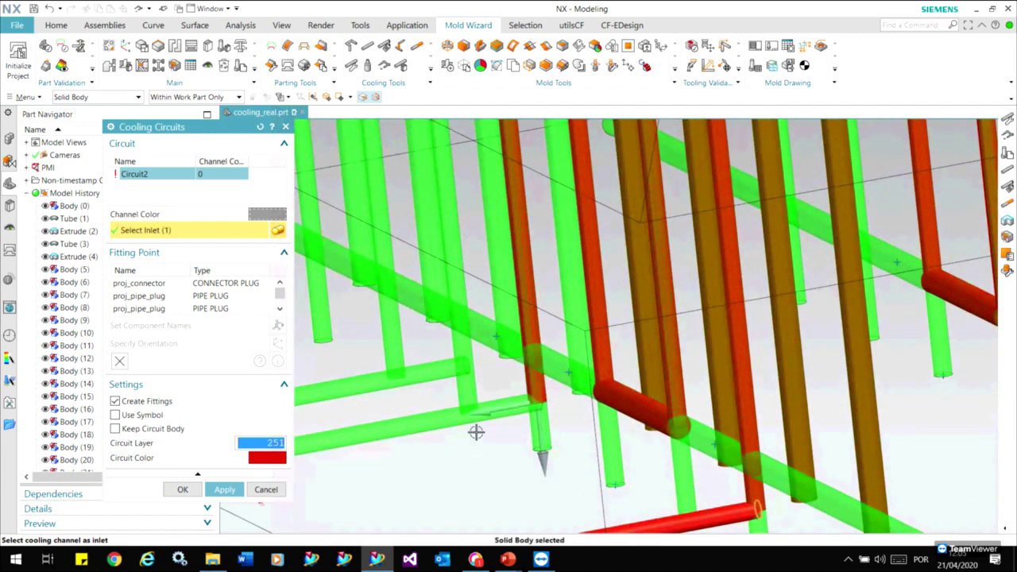
scroll(451, 494, "down", 2)
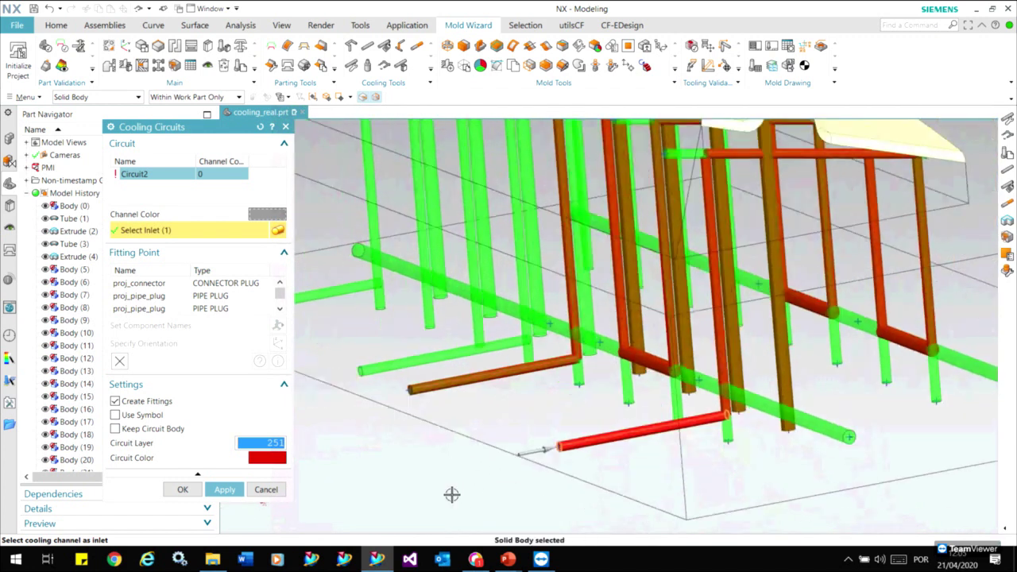
scroll(451, 494, "down", 2)
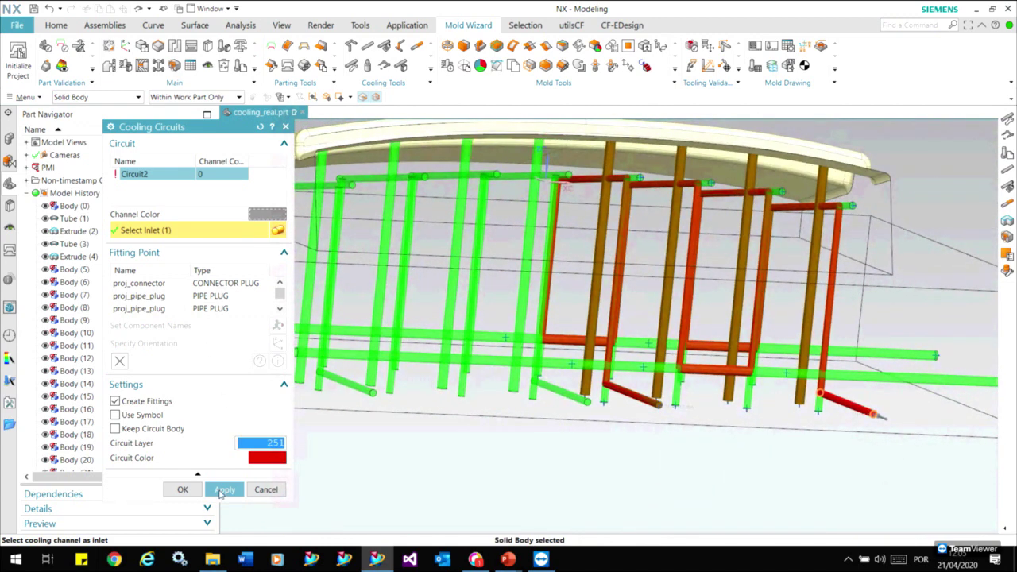
left_click(225, 489)
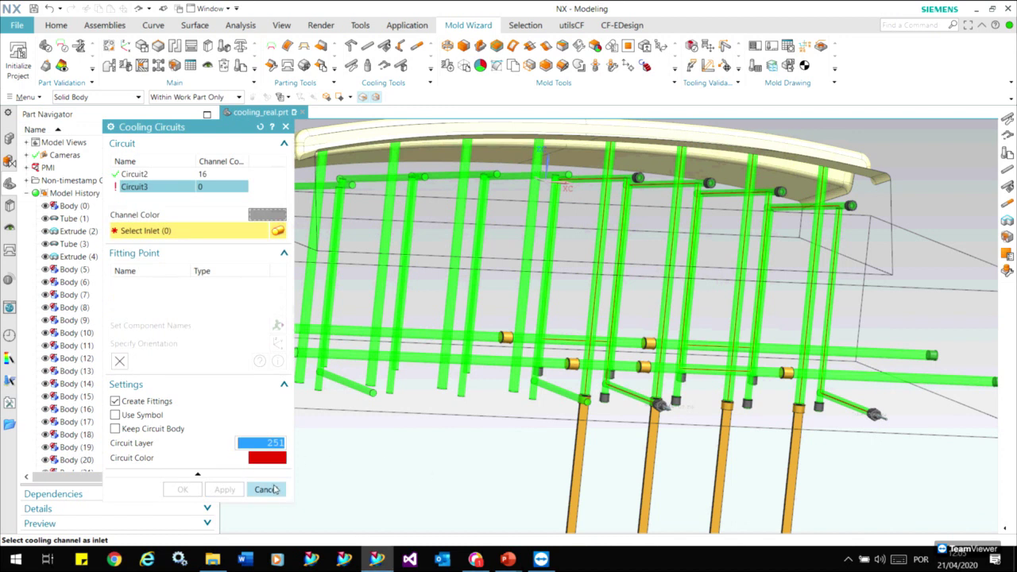
left_click(265, 490)
Zoom in on the model and show the Constraint Navigator listing the placed fittings
mouse_move(831, 463)
middle_mouse_down()
mouse_move(767, 467)
mouse_move(641, 418)
middle_mouse_up()
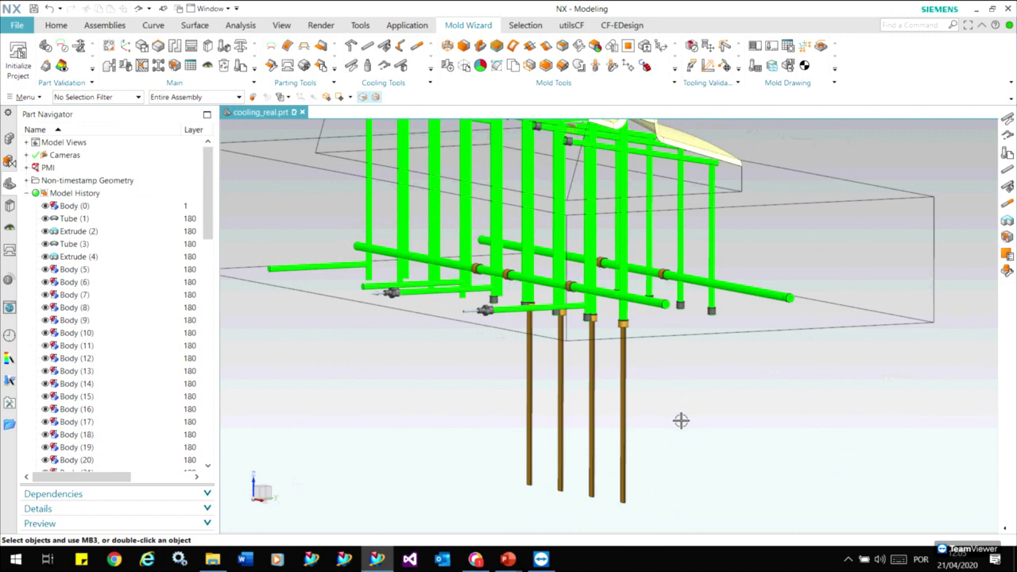
scroll(477, 362, "down", 2)
left_click(9, 161)
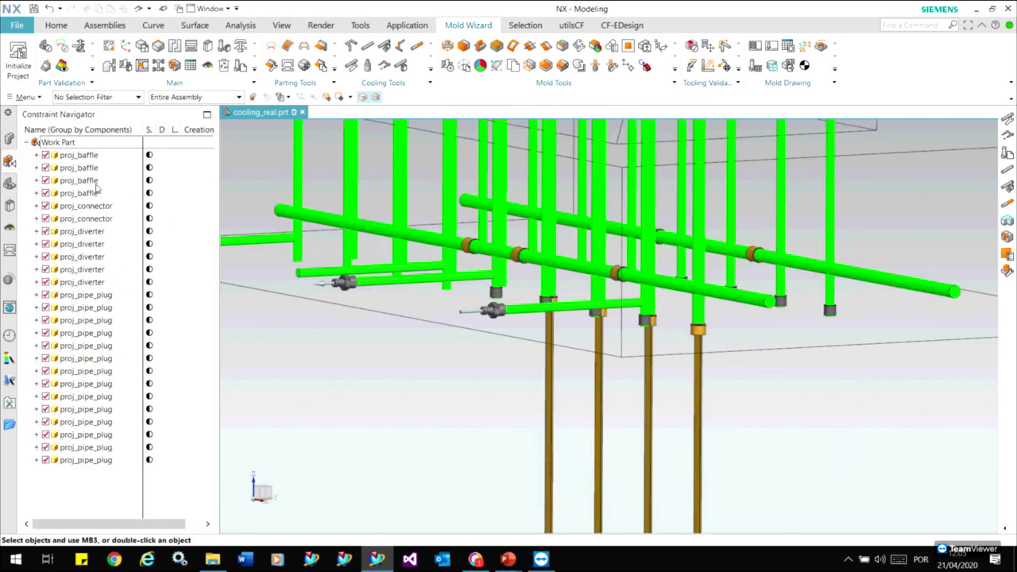
Reverse each of the four proj_baffle Touch constraints to Align, then fit the view
left_click(36, 155)
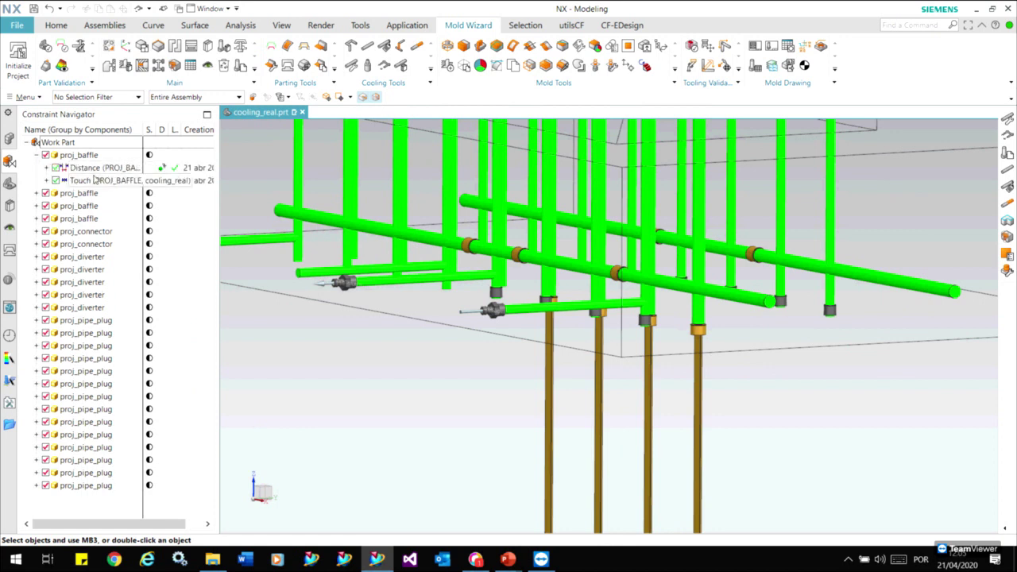
left_click(94, 180)
right_click(95, 180)
left_click(122, 200)
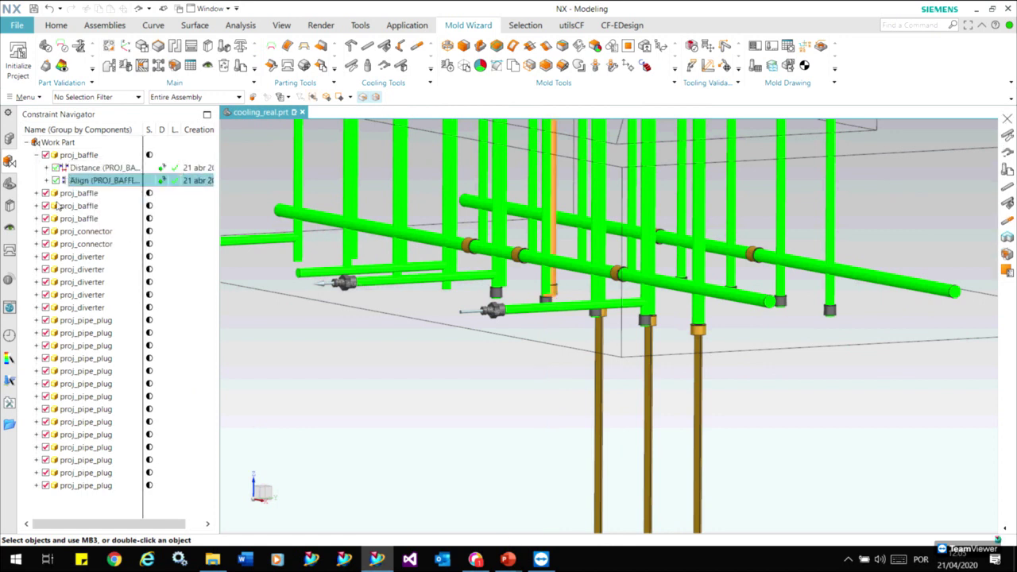
left_click(36, 193)
left_click(80, 219)
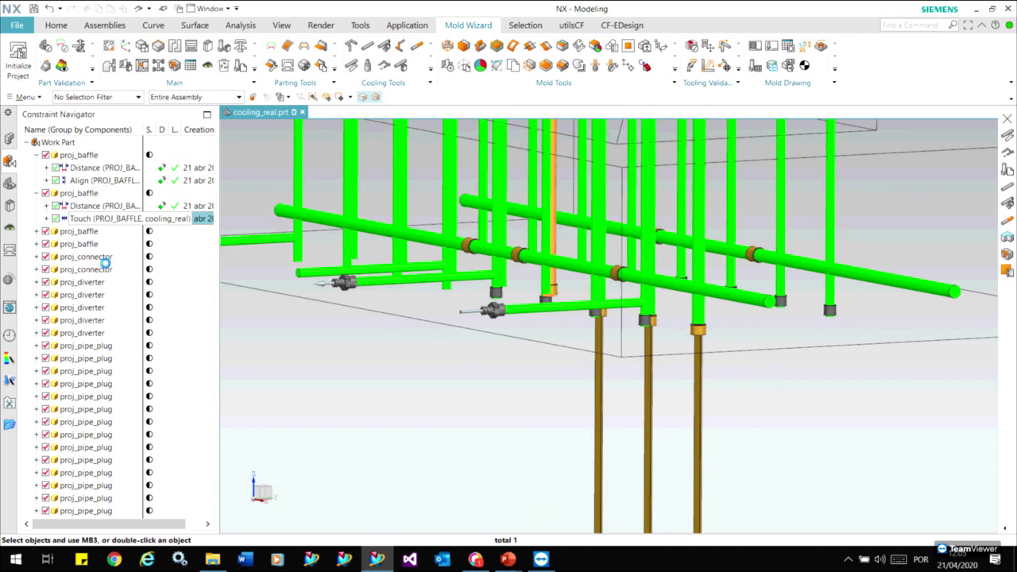
key("ctrl+z")
left_click(85, 286)
right_click(85, 286)
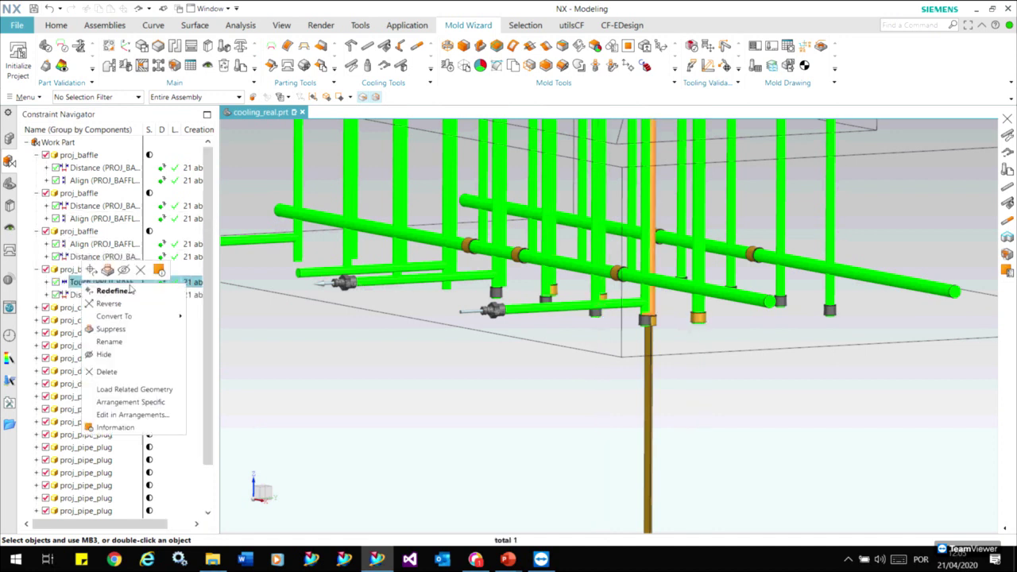
left_click(159, 303)
key("ctrl+f")
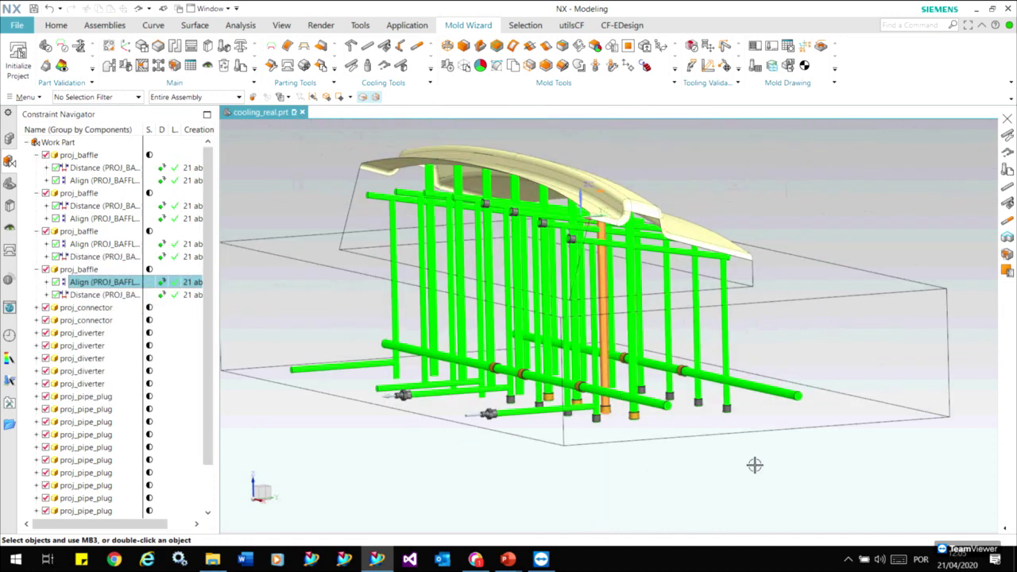
key("Escape")
scroll(863, 170, "down", 3)
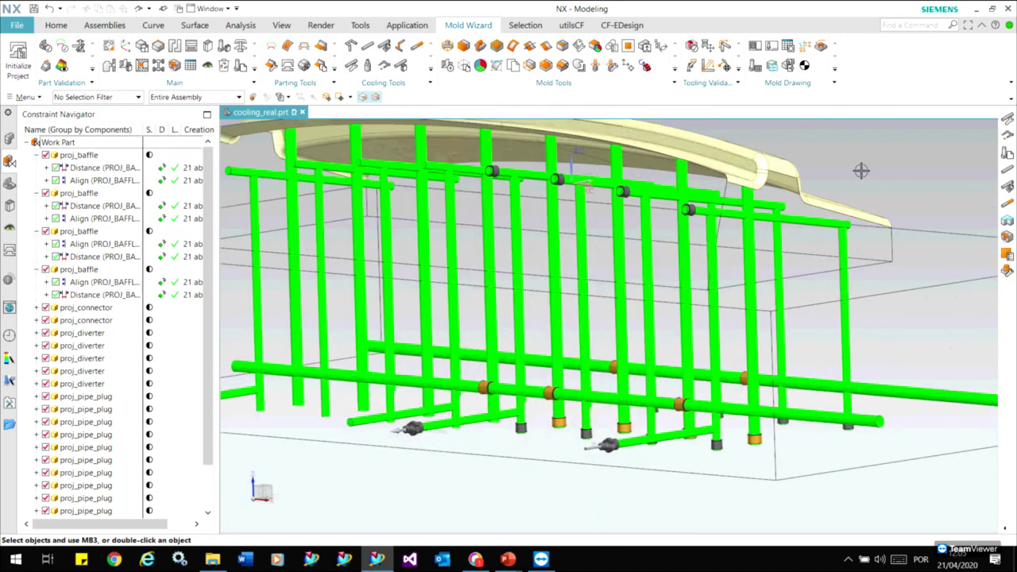
scroll(681, 408, "down", 3)
scroll(672, 422, "down", 2)
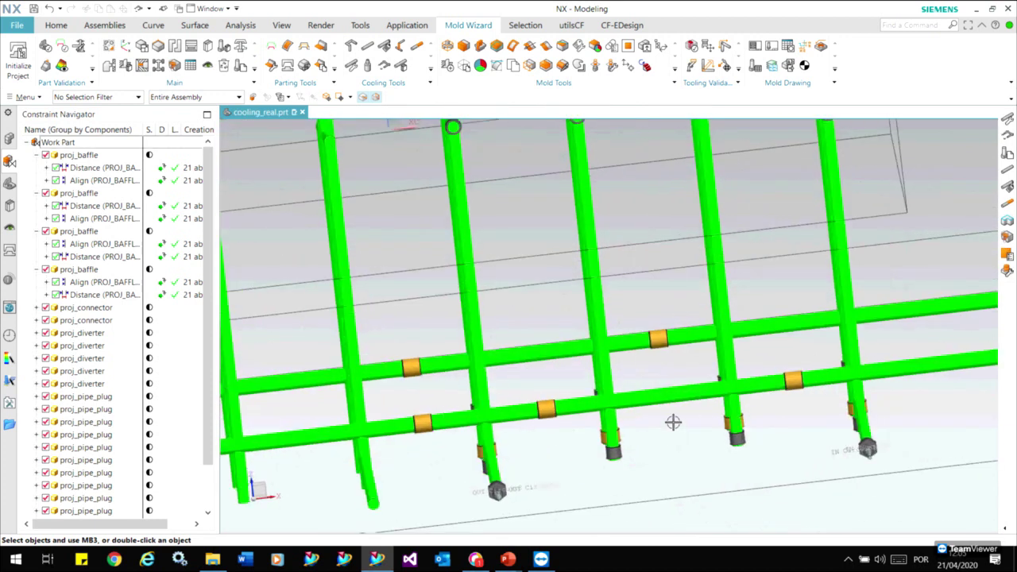
scroll(942, 164, "up", 5)
scroll(943, 164, "down", 1)
scroll(943, 164, "down", 1)
scroll(943, 165, "up", 2)
scroll(943, 164, "up", 2)
mouse_move(943, 164)
middle_mouse_down()
mouse_move(448, 380)
mouse_move(496, 498)
middle_mouse_up()
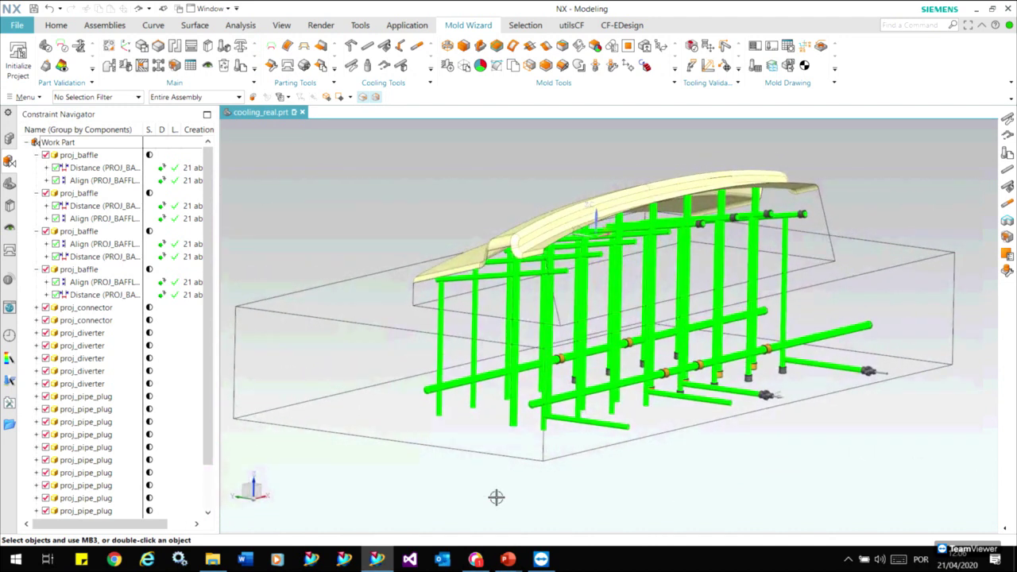